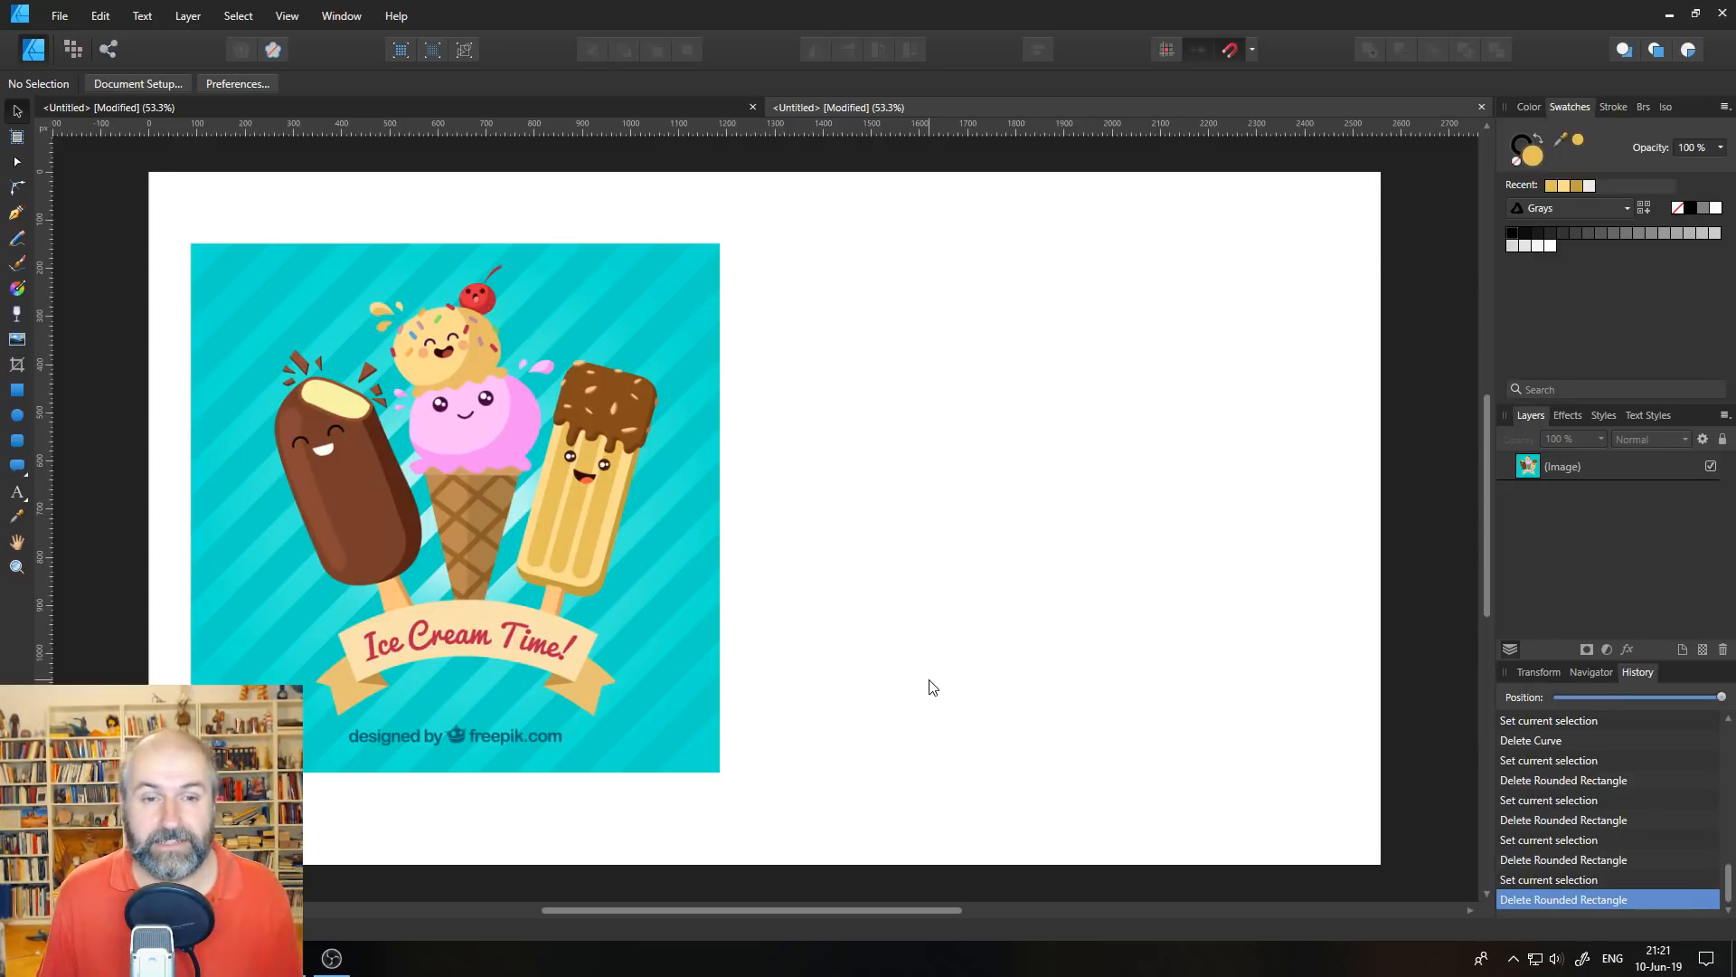
- Draw a tall yellow rounded rectangle with 25 % corners on the blank canvas beside the ice cream reference image
click(16, 566)
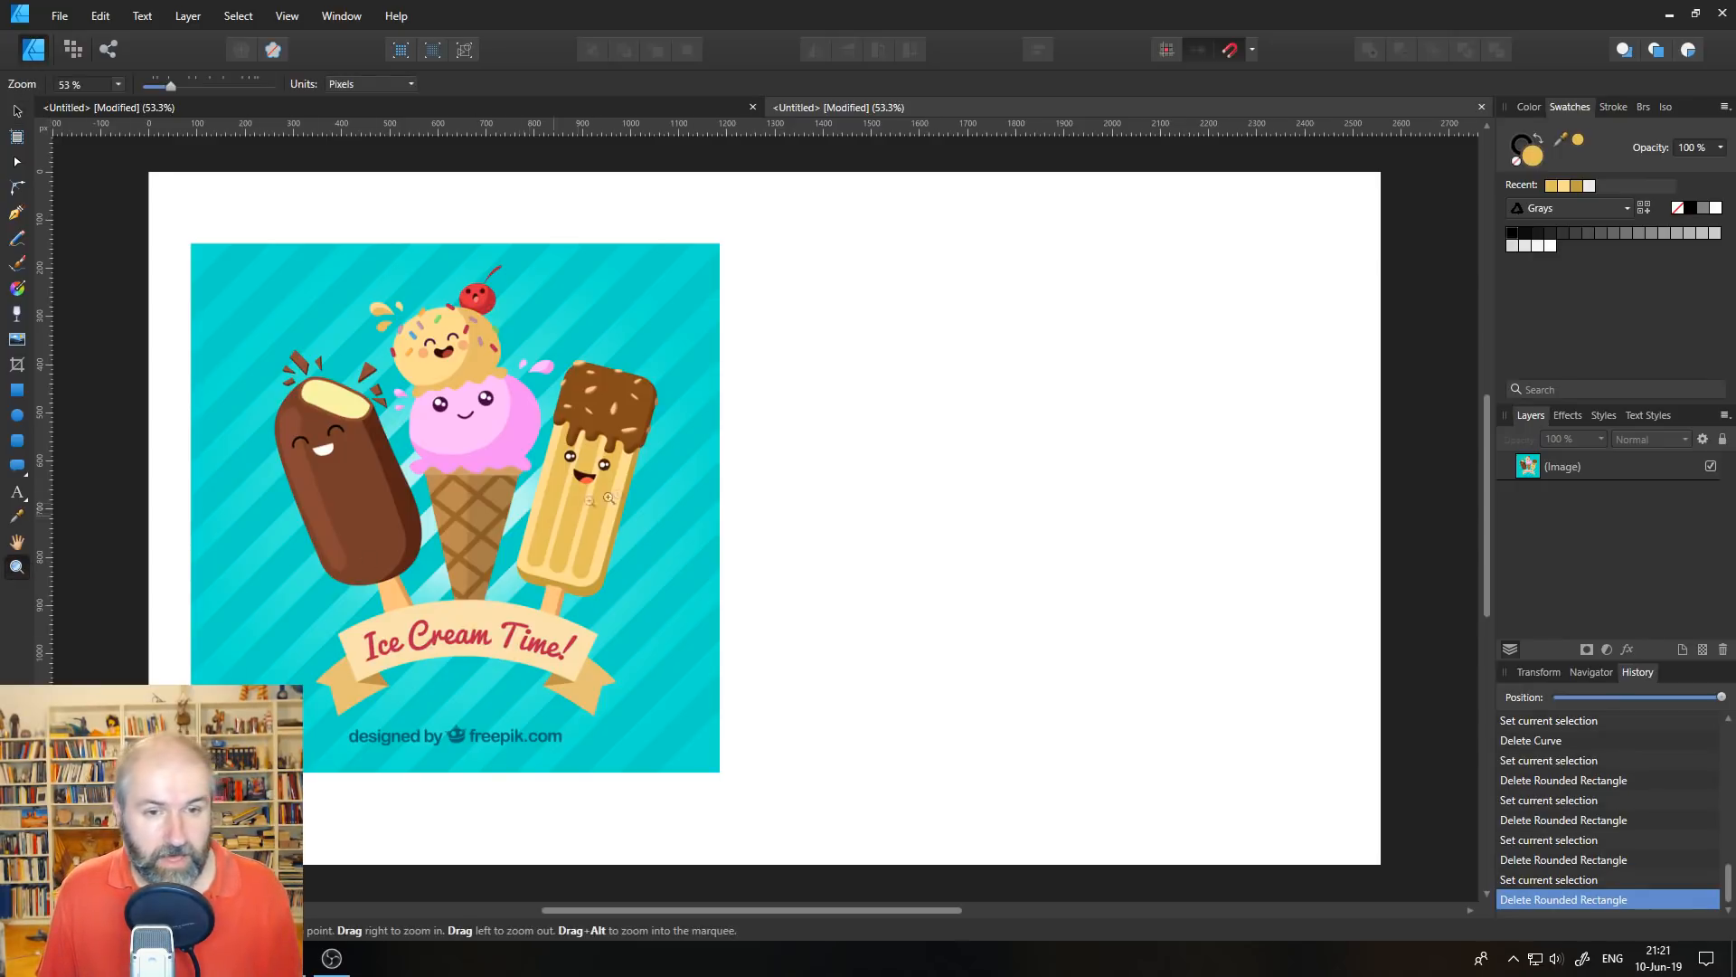
click(567, 507)
click(609, 496)
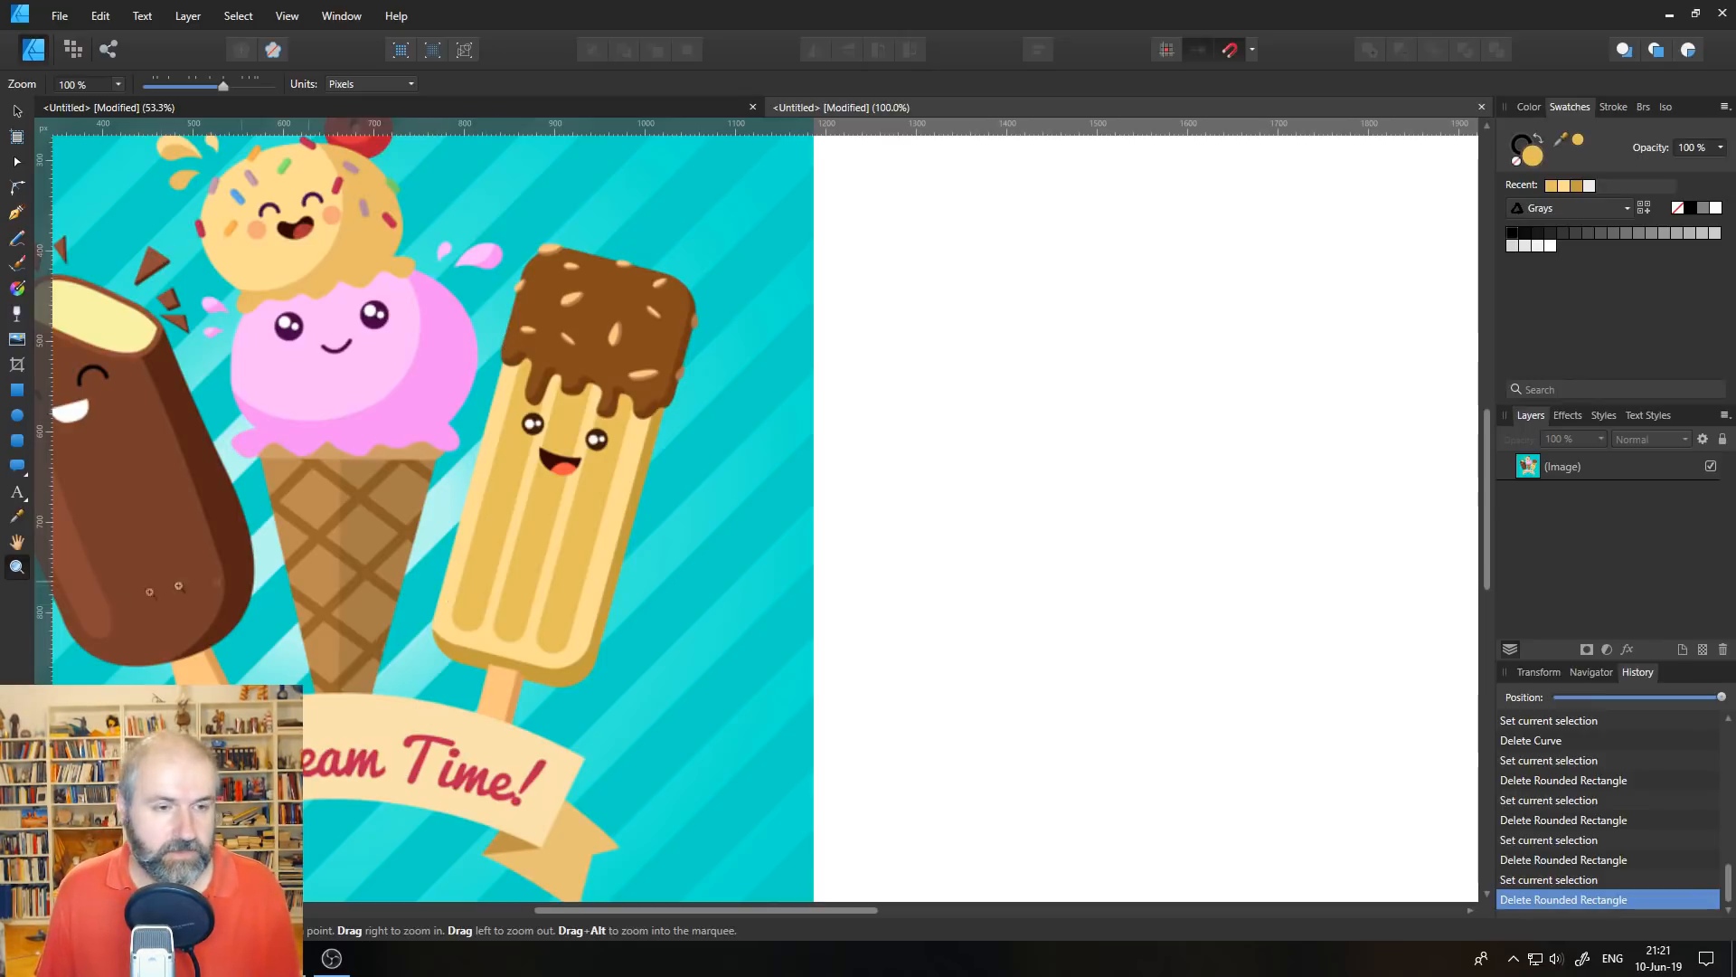
click(17, 442)
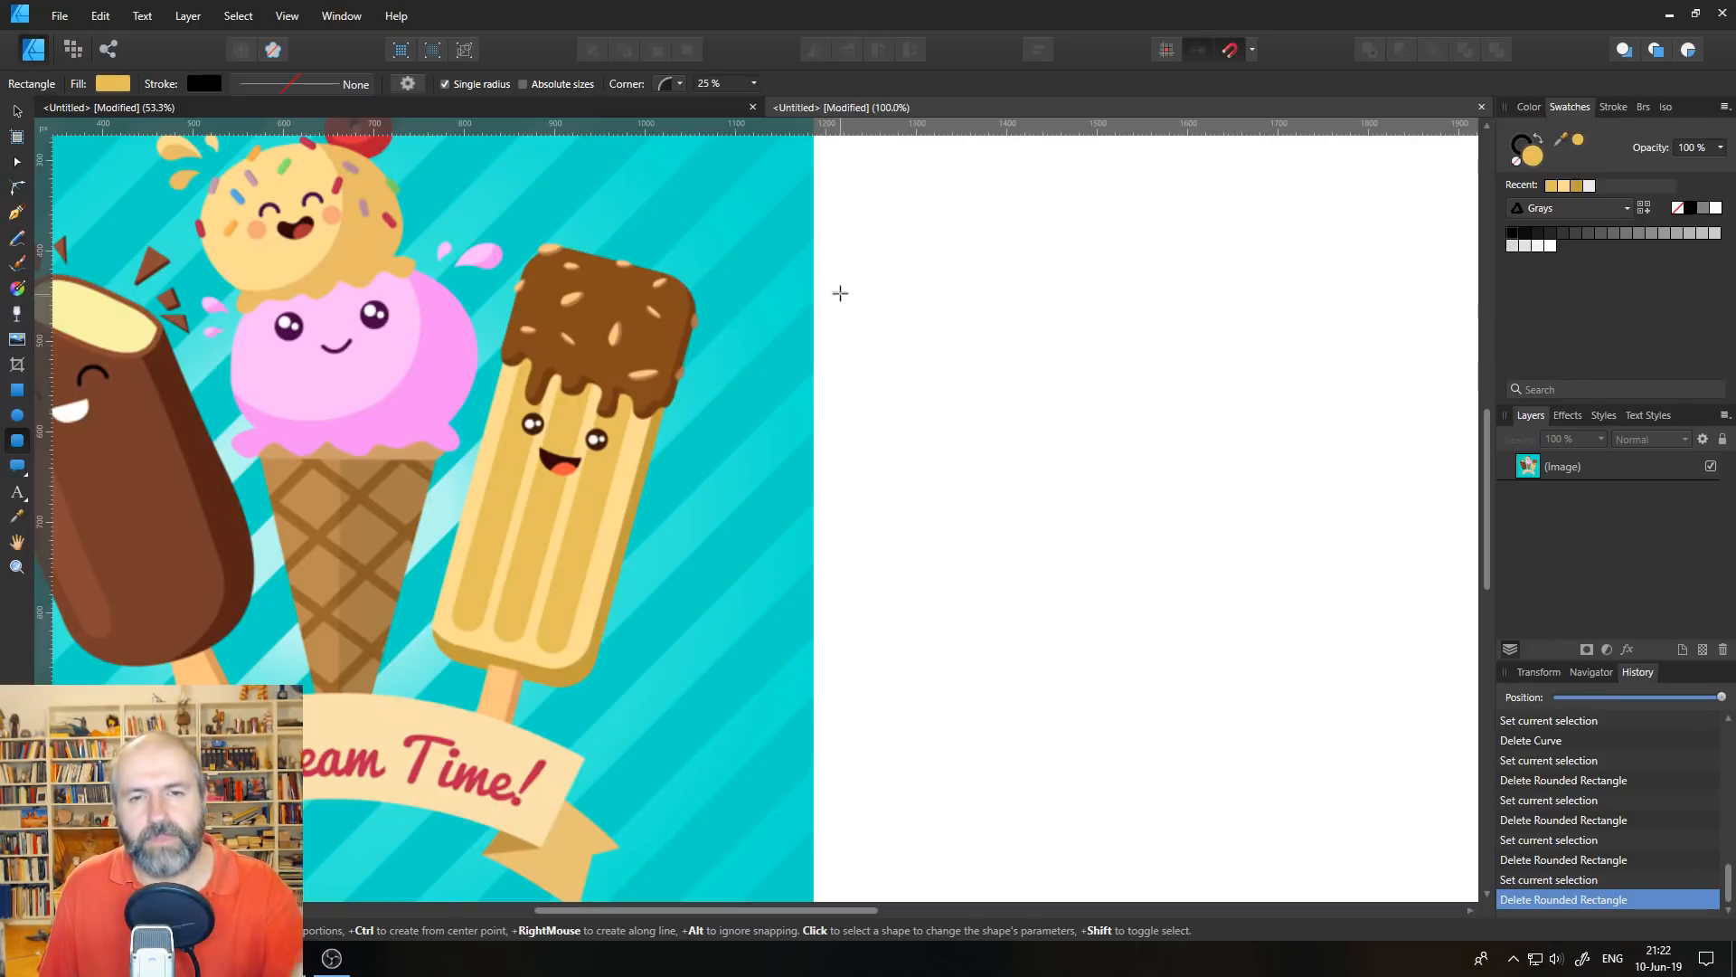
drag(824, 277, 1021, 733)
- Rotate and resize the rounded rectangle to fit the reference yellow popsicle, and return it upright to the blank canvas
key(v)
drag(899, 437, 612, 414)
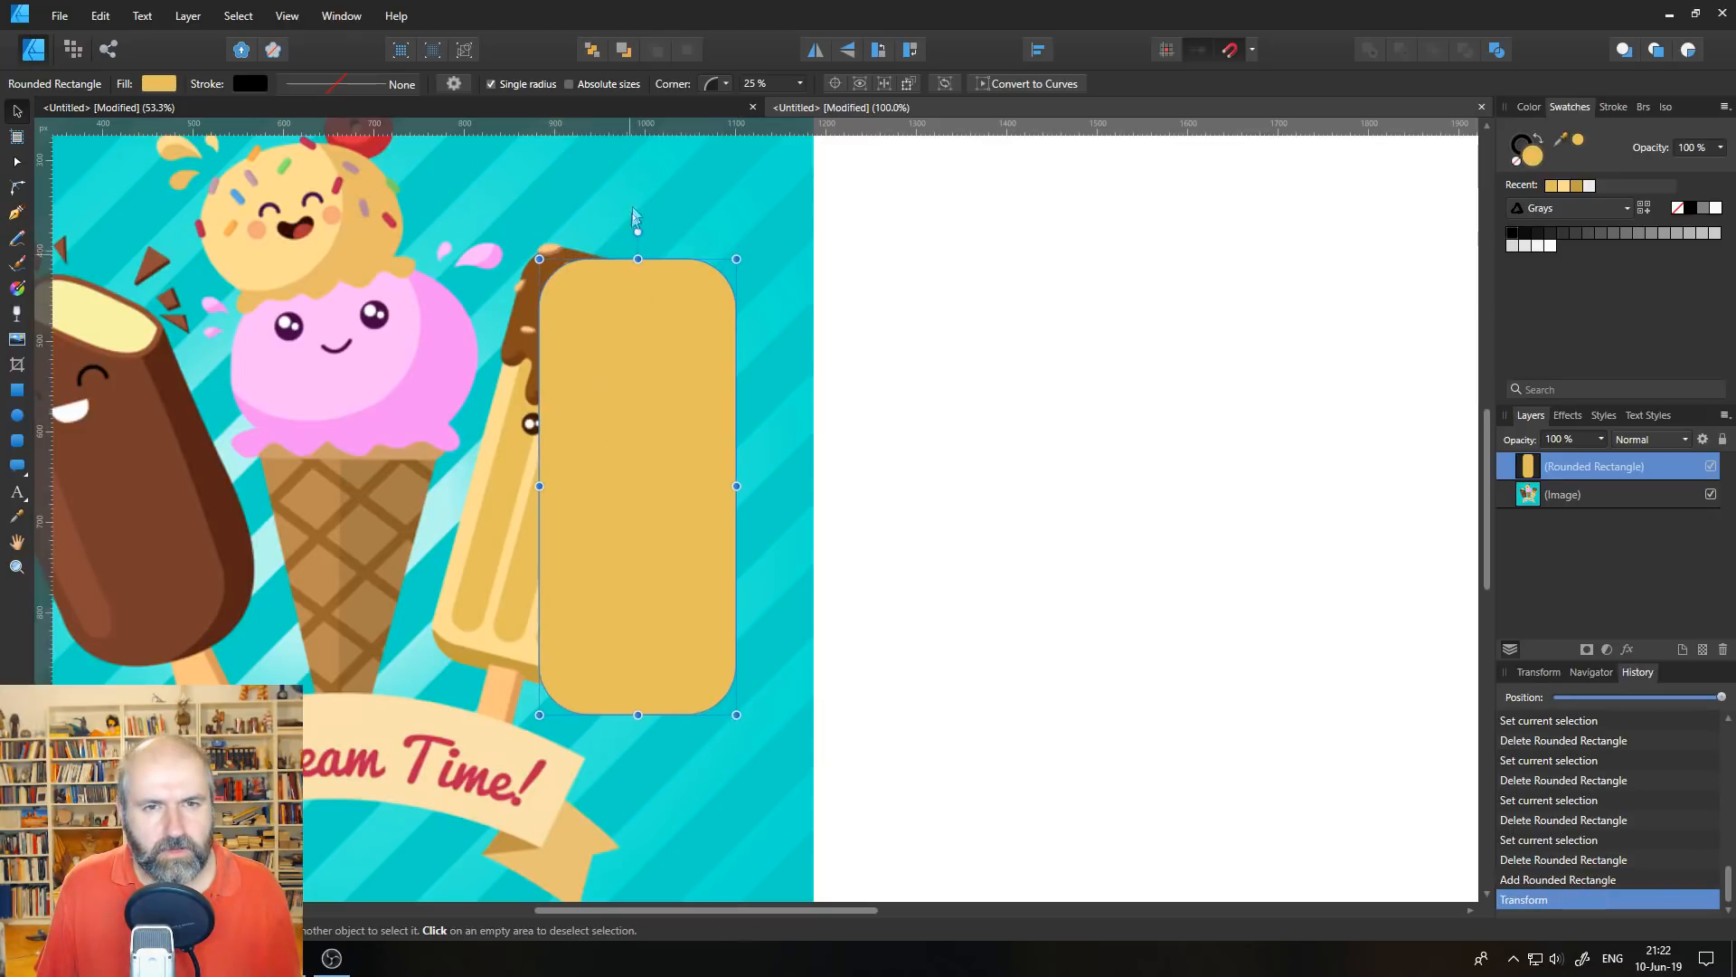
drag(637, 231, 710, 228)
drag(681, 309, 612, 305)
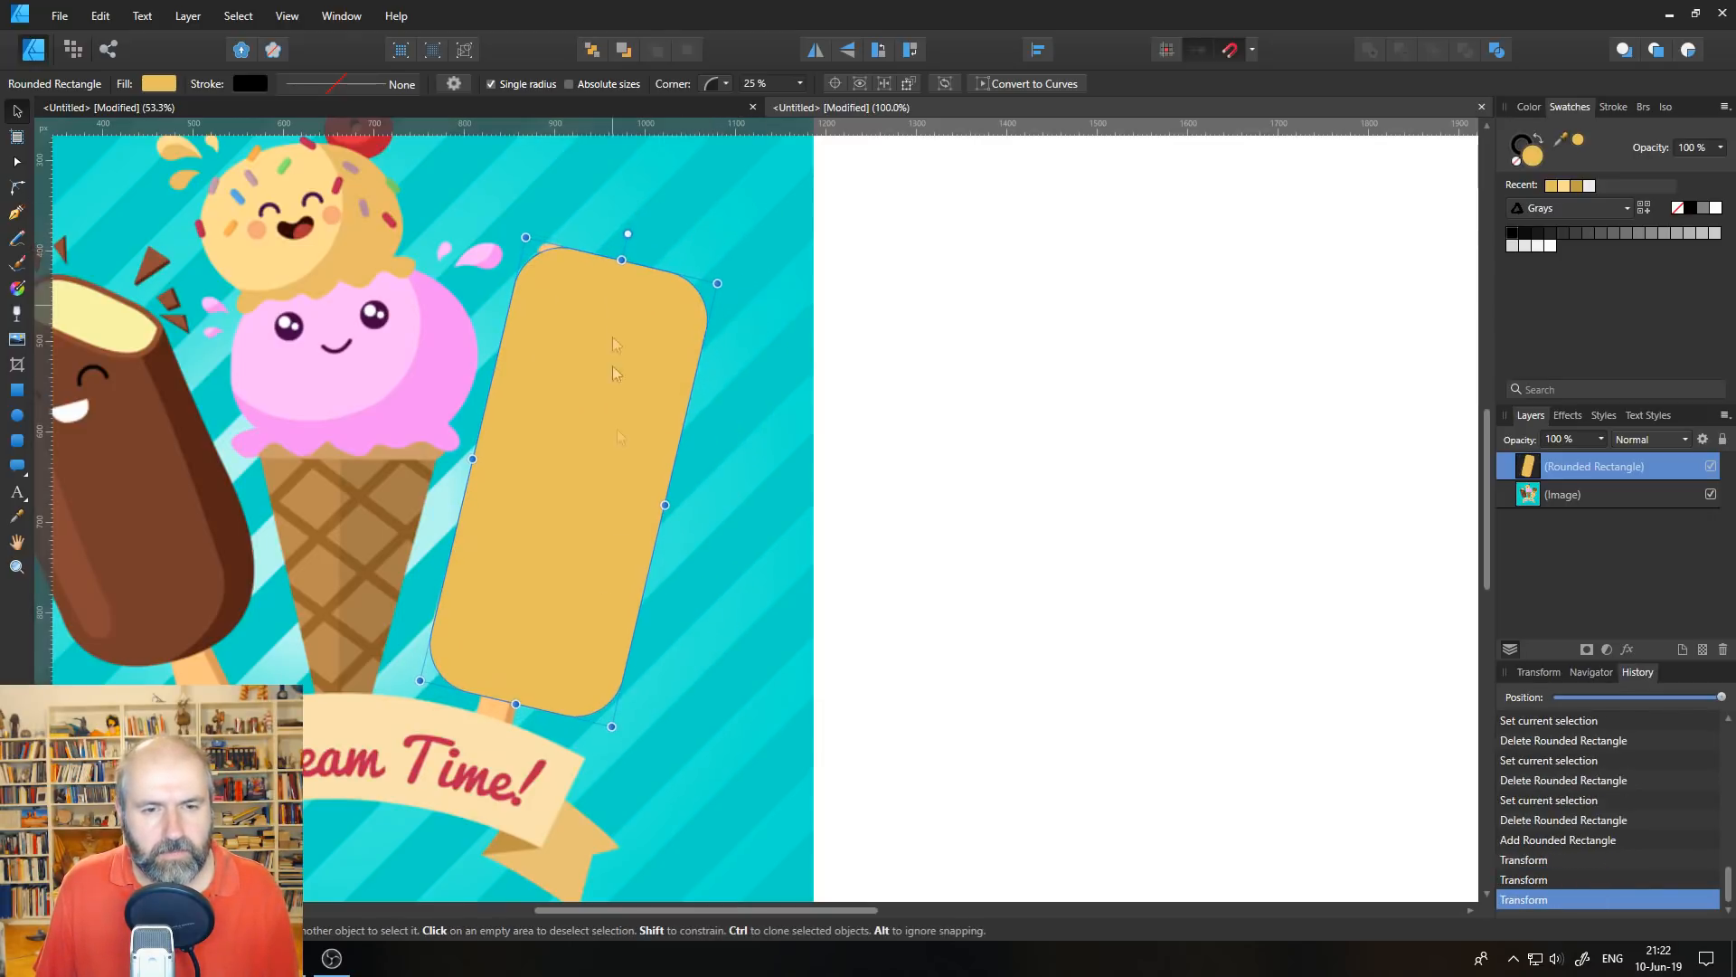
drag(613, 726, 591, 695)
drag(587, 597, 1004, 624)
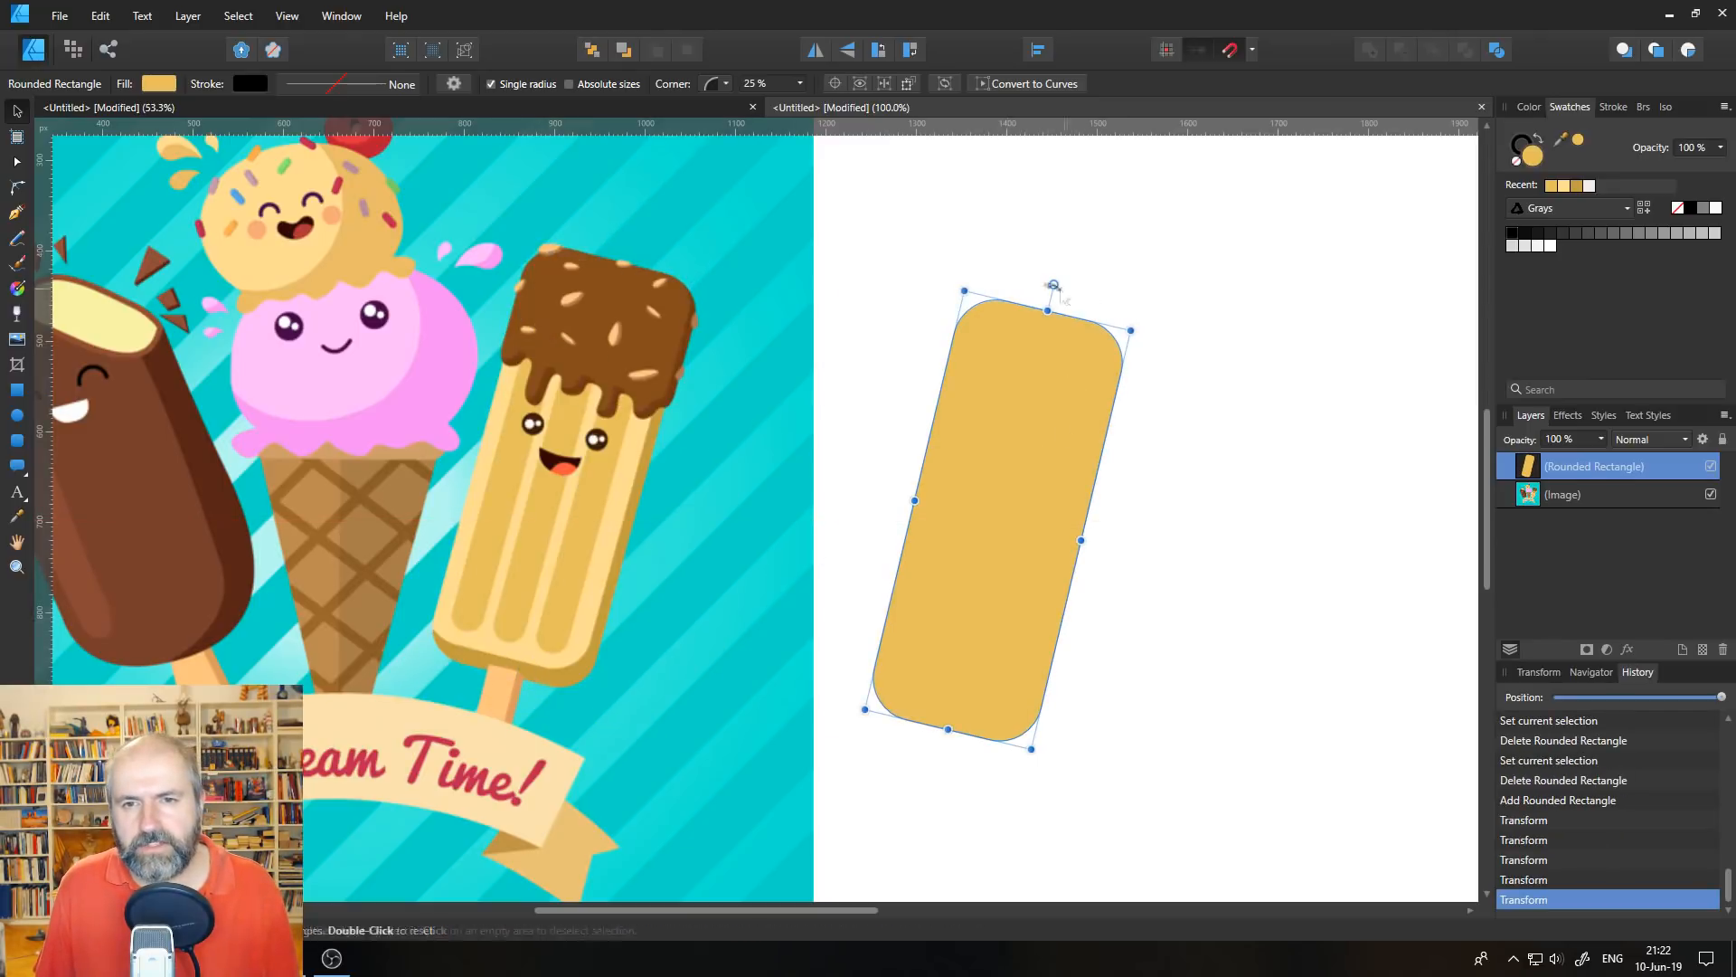
drag(1049, 282, 1001, 279)
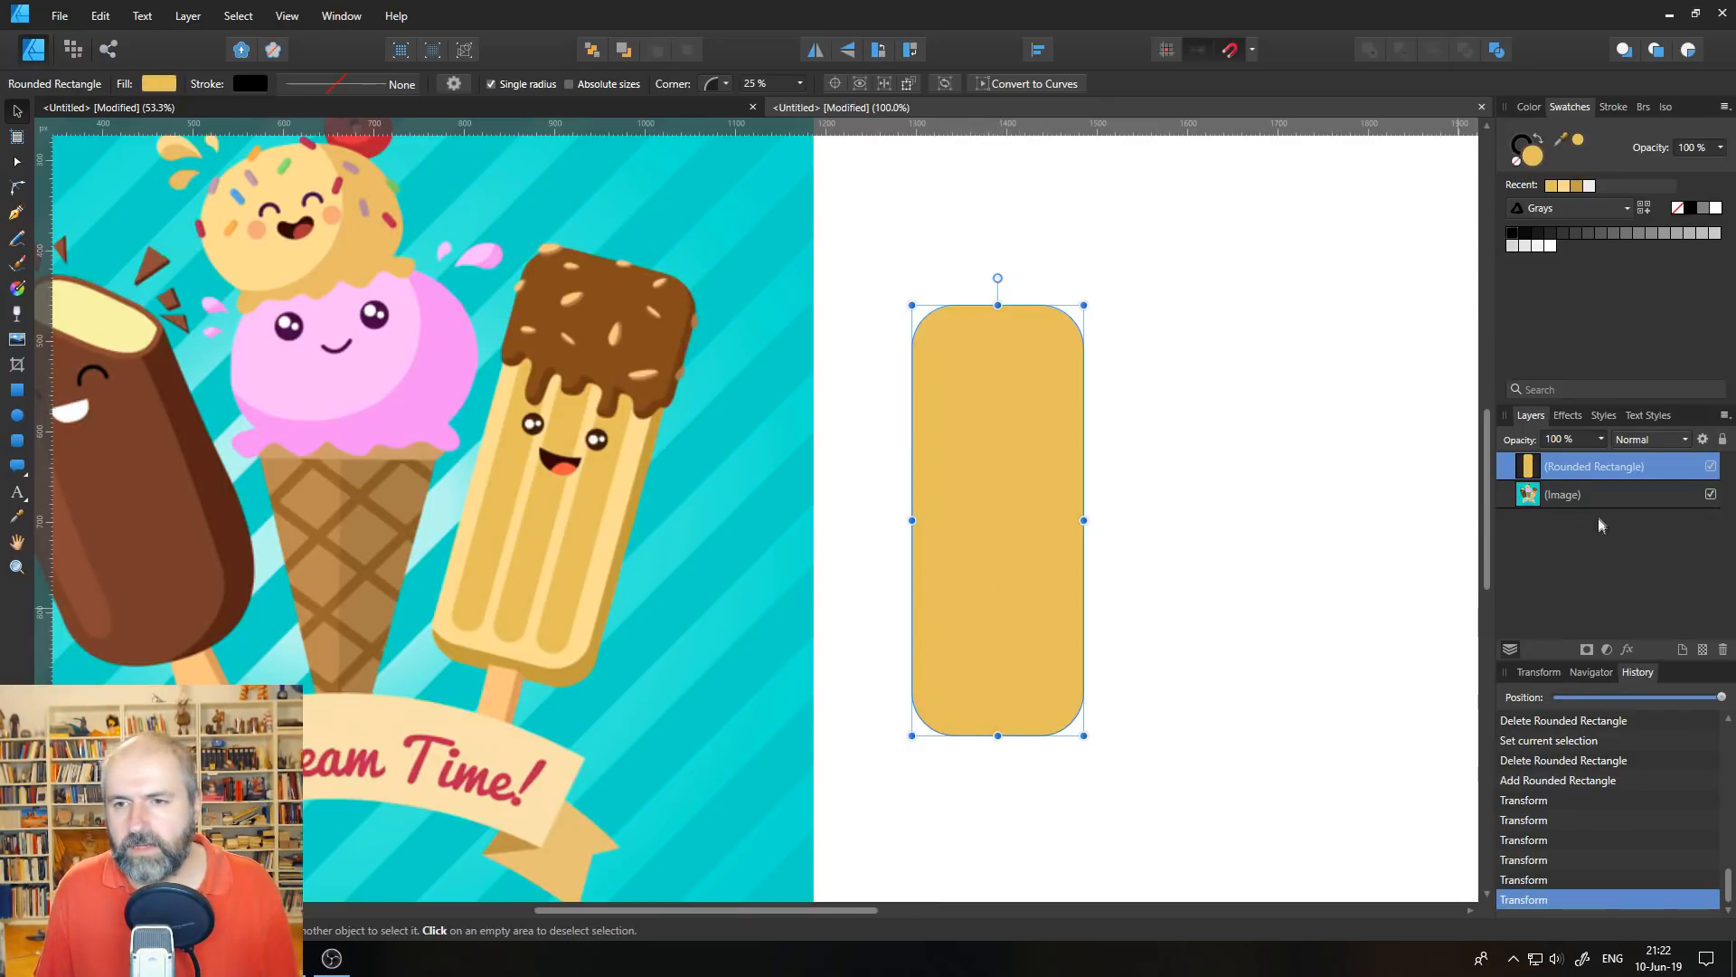
- Duplicate the rounded rectangle layer twice to get three stacked copies
right_click(1534, 475)
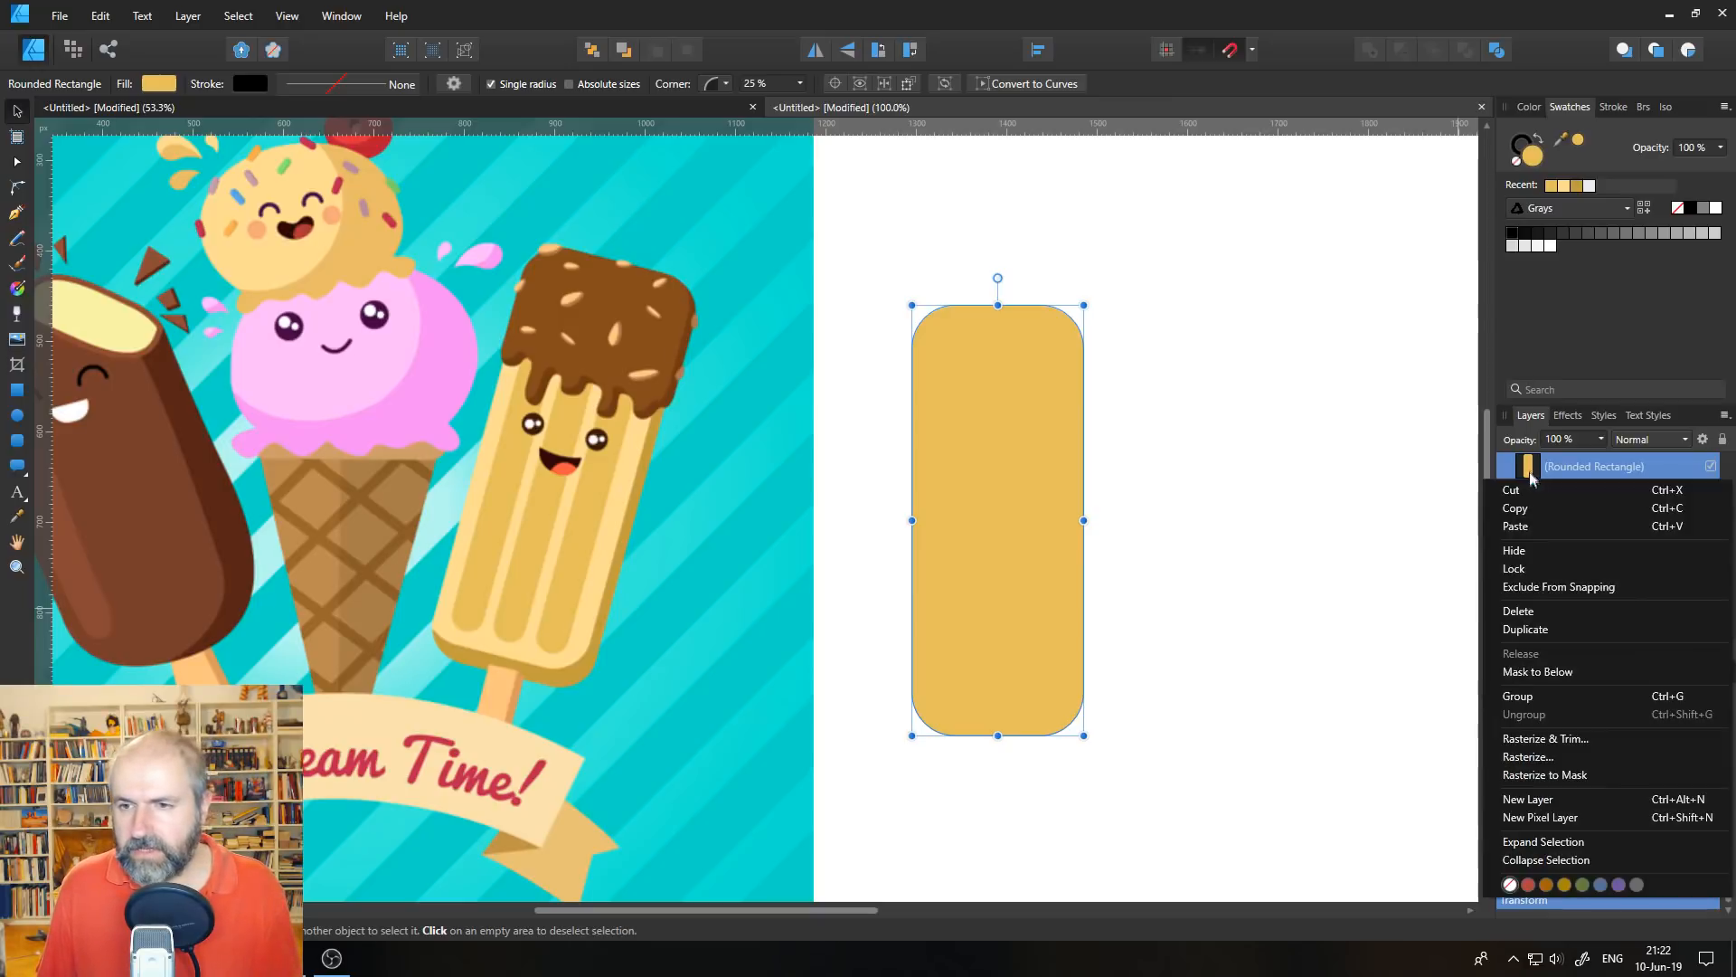
click(1545, 624)
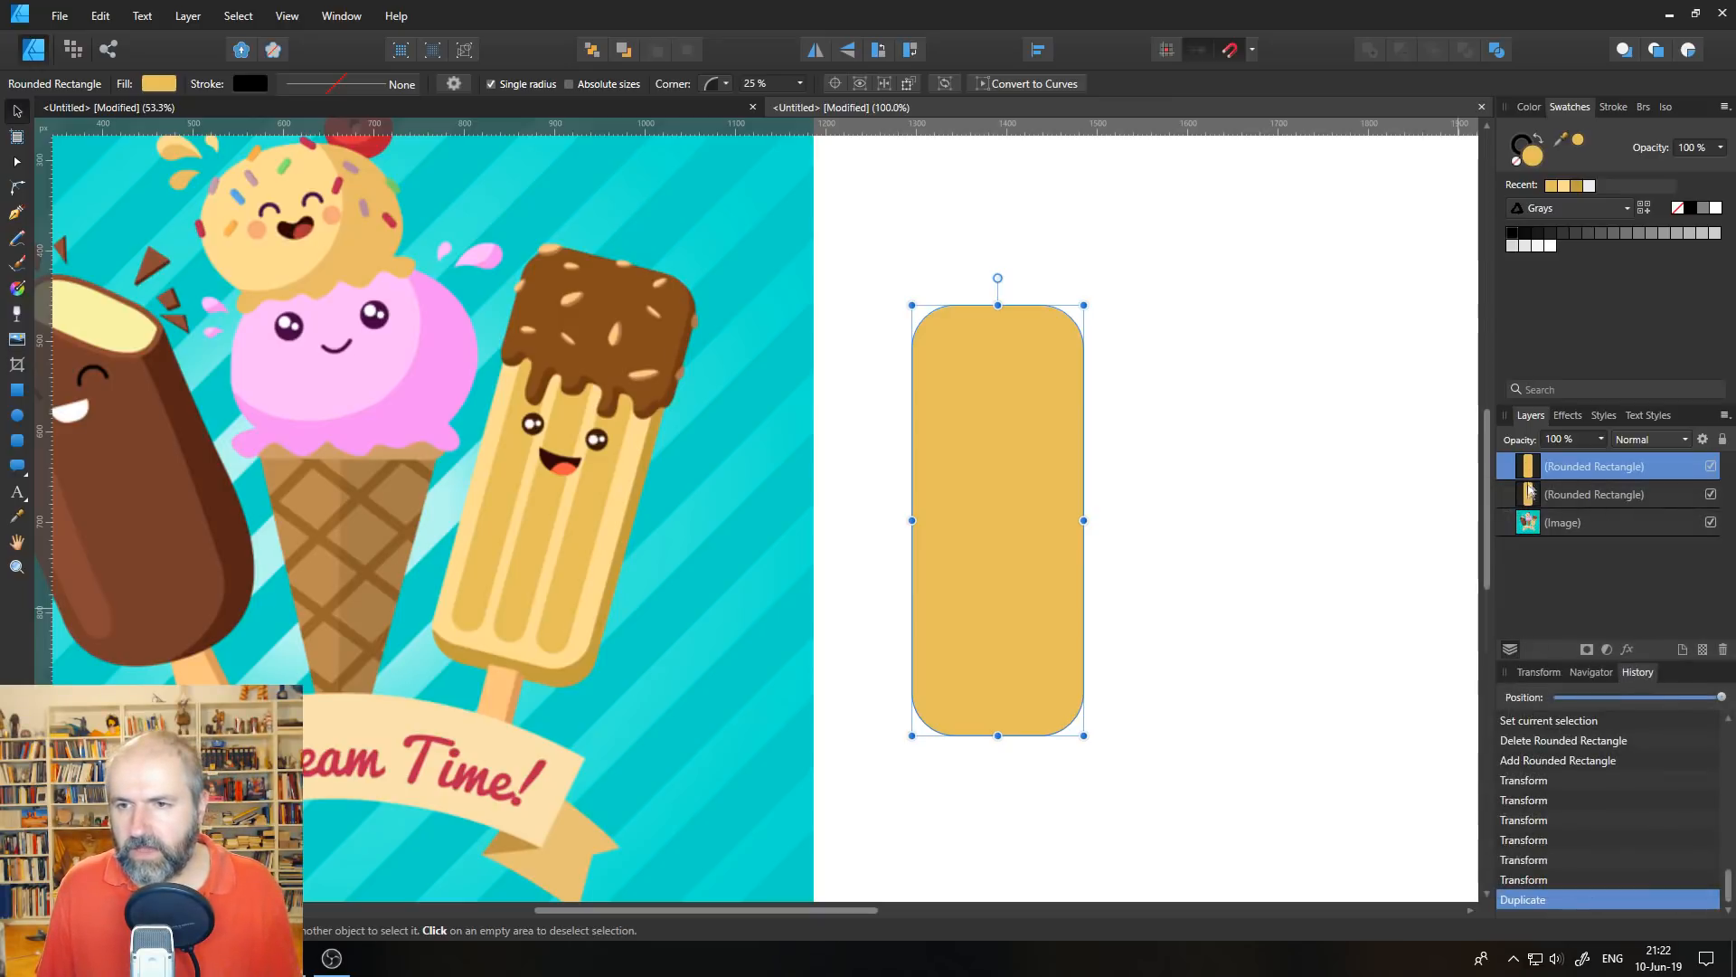
right_click(1530, 470)
click(1543, 631)
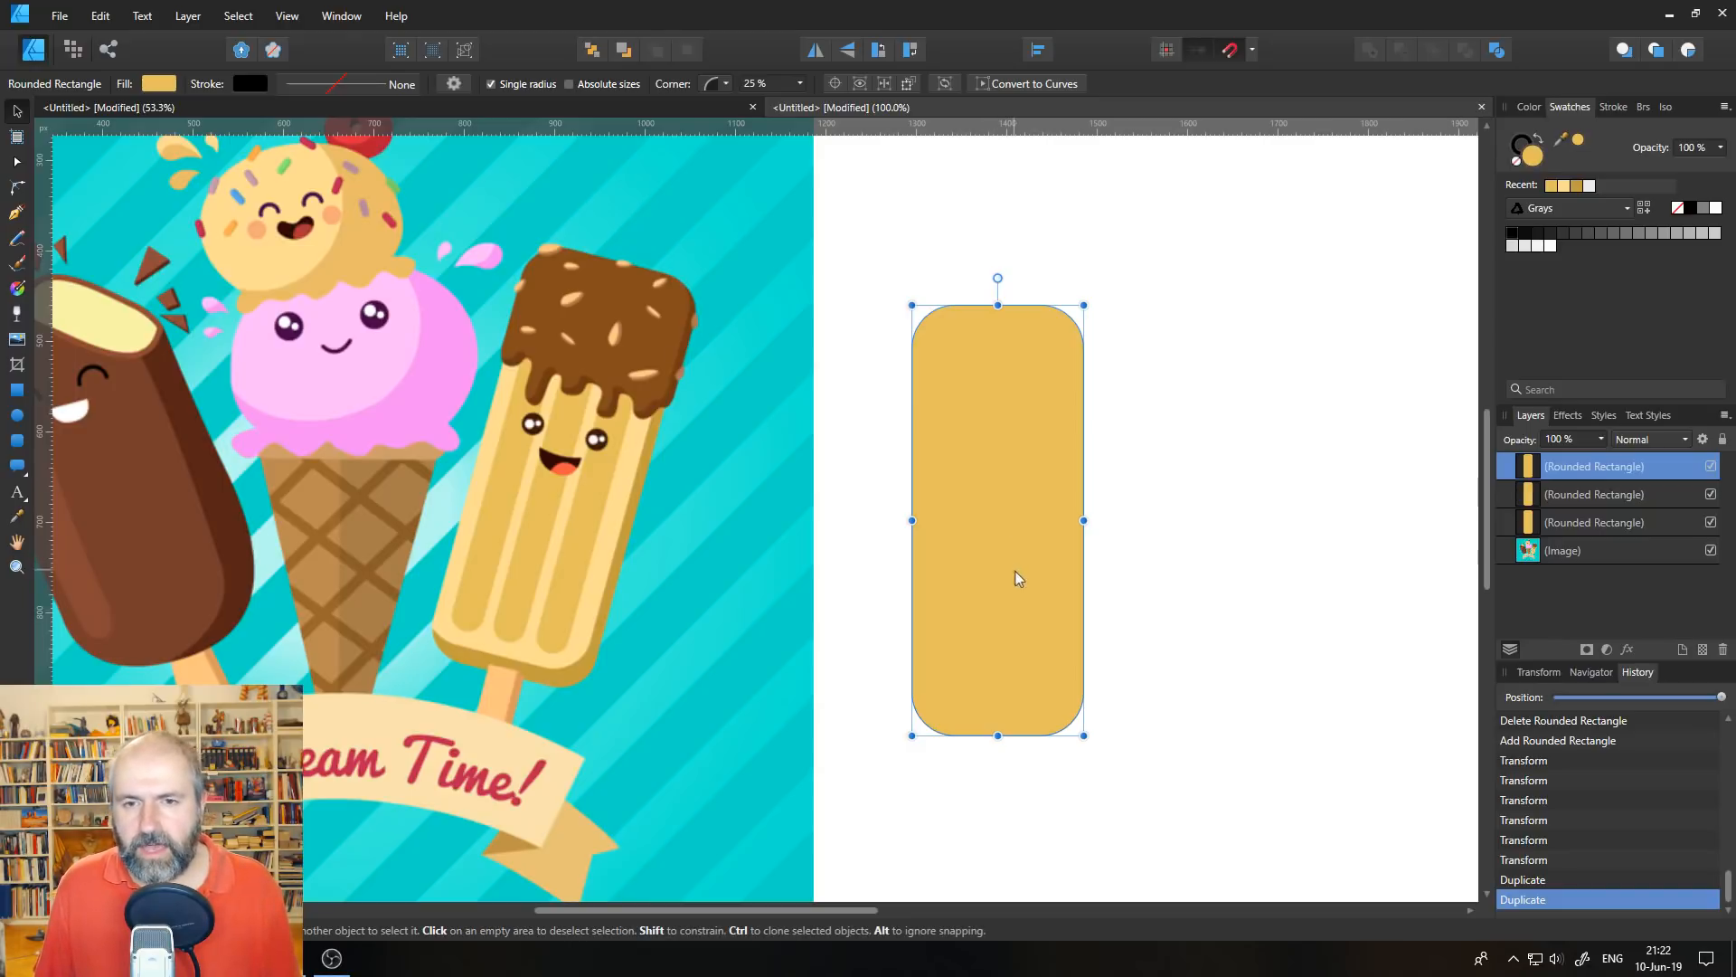
- Offset the top copy slightly up and to the left, and subtract it from the copy beneath to form an edge shadow
drag(1012, 572, 1006, 561)
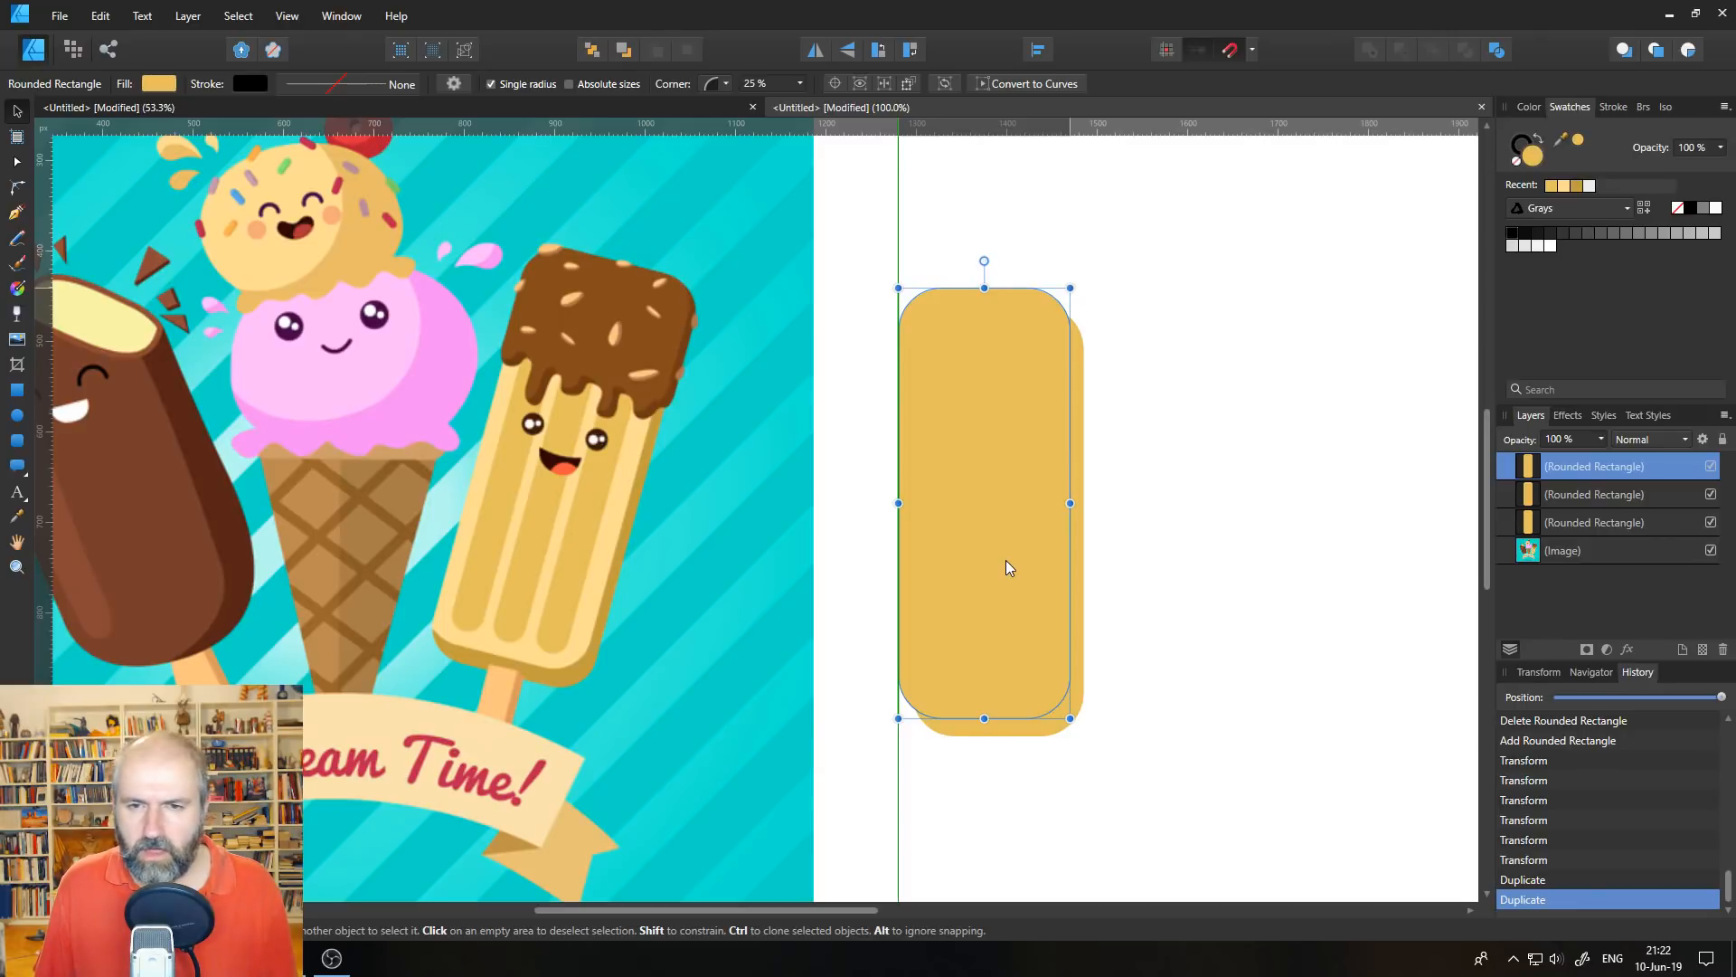
drag(1005, 561, 1006, 561)
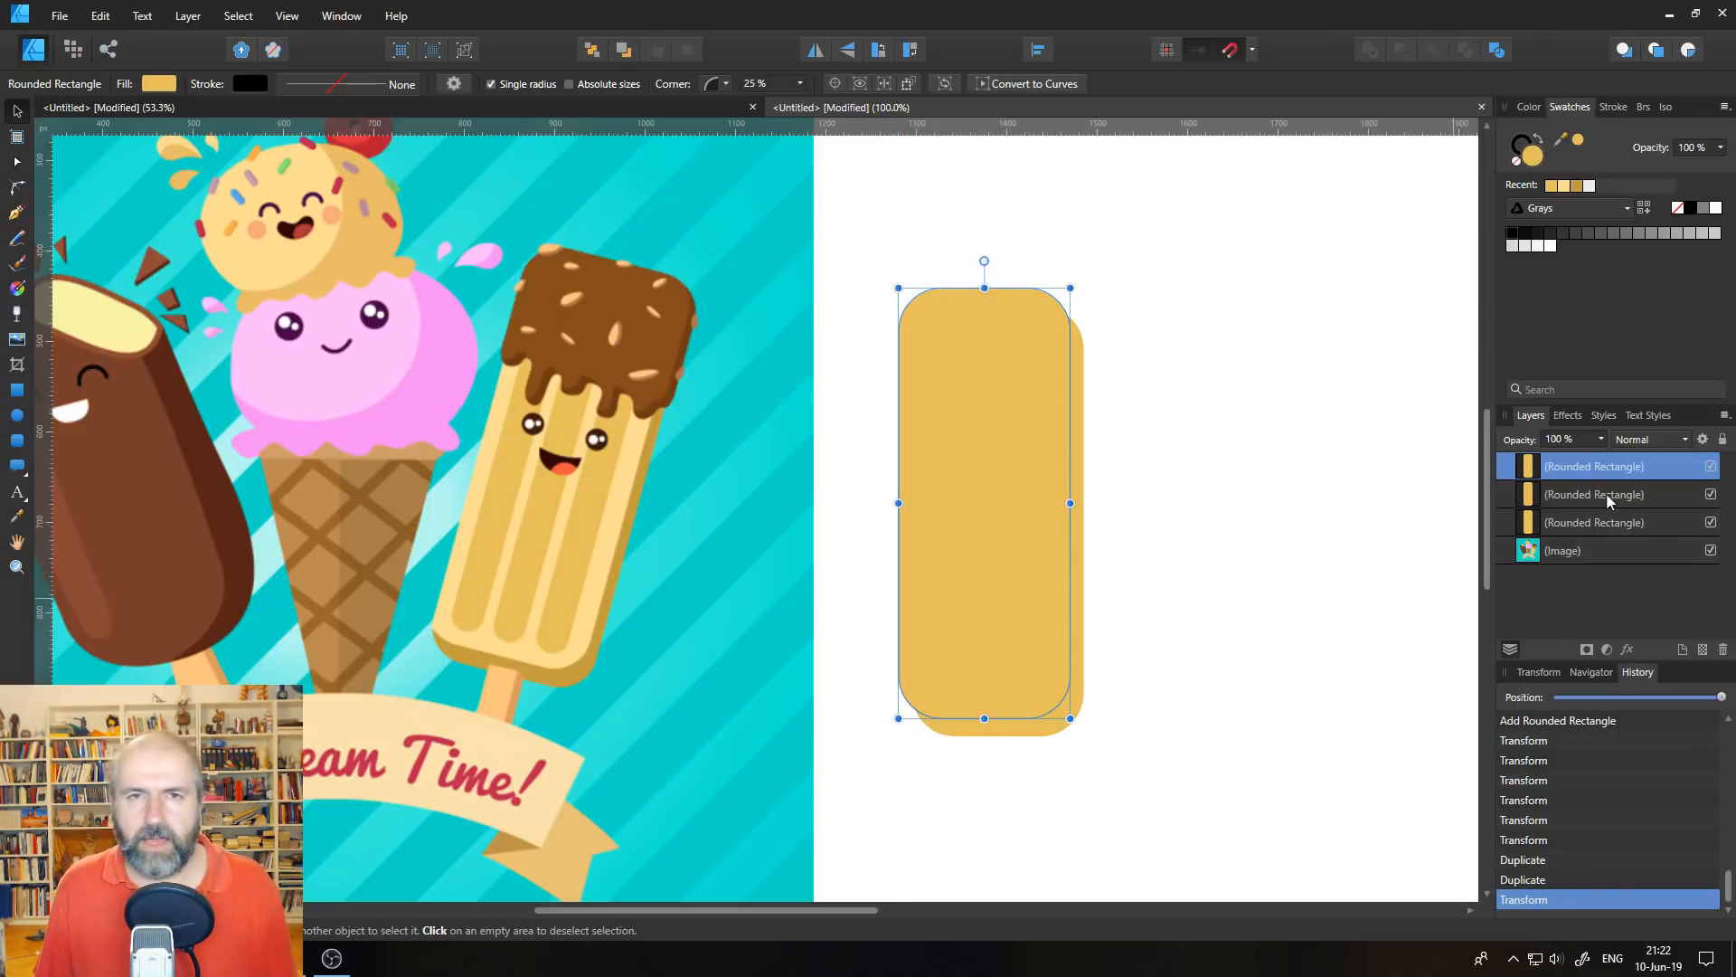
shift+click(1658, 495)
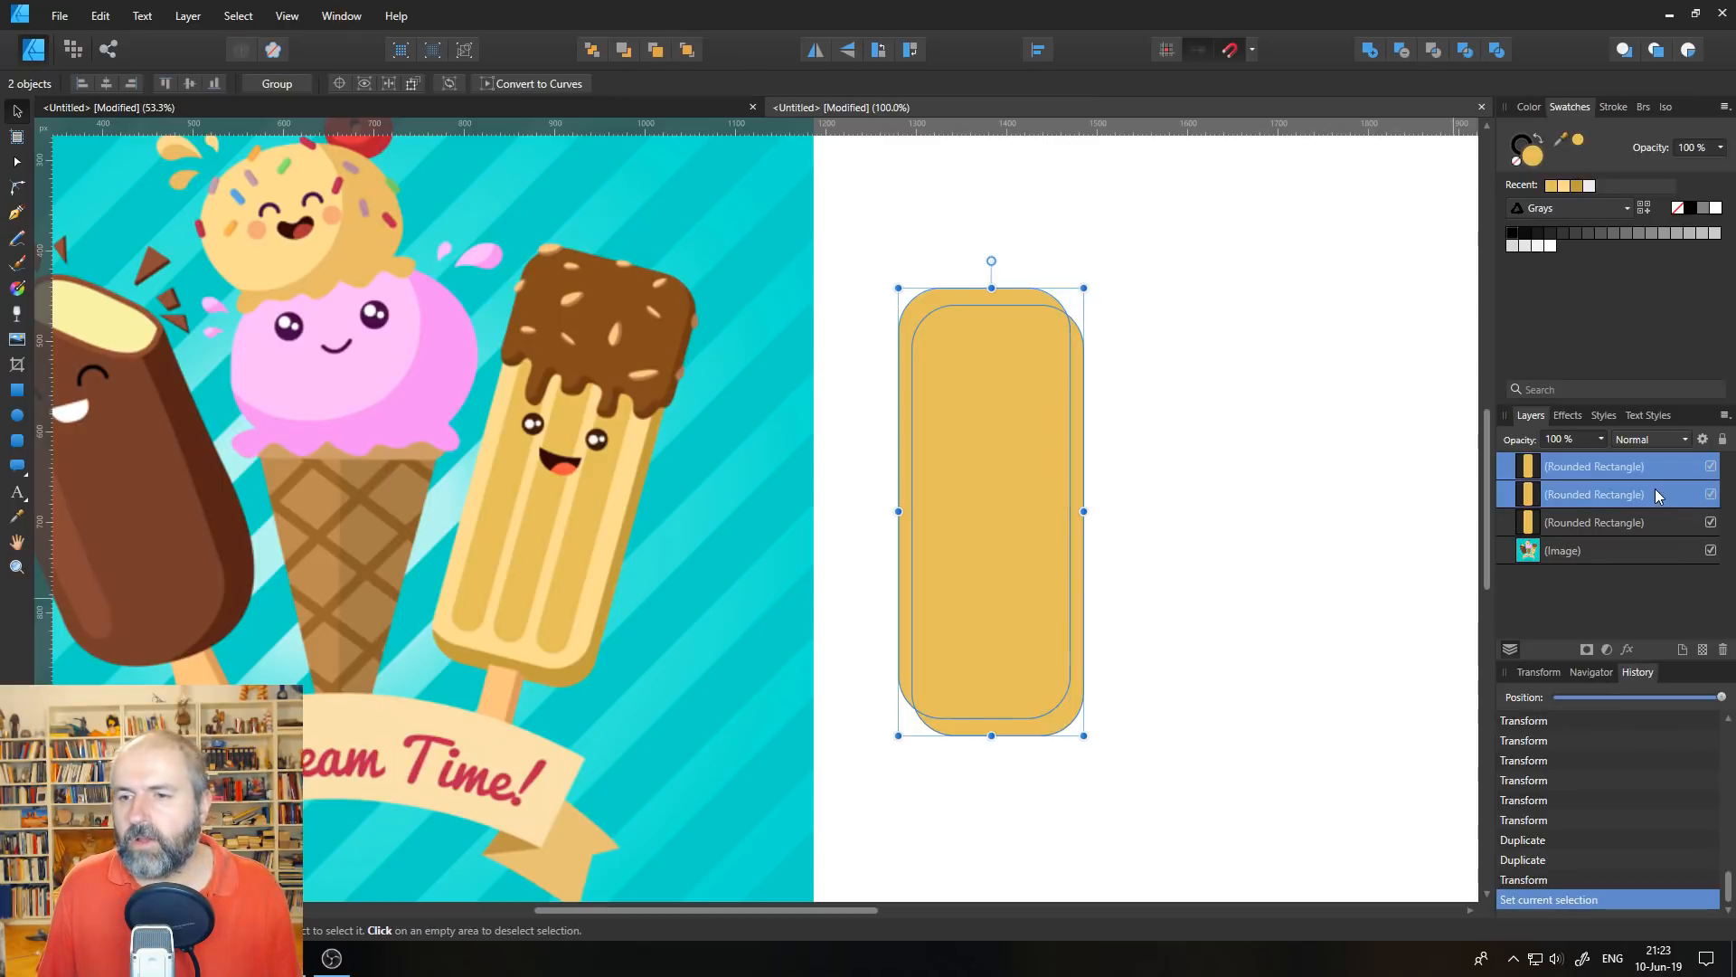
click(1403, 51)
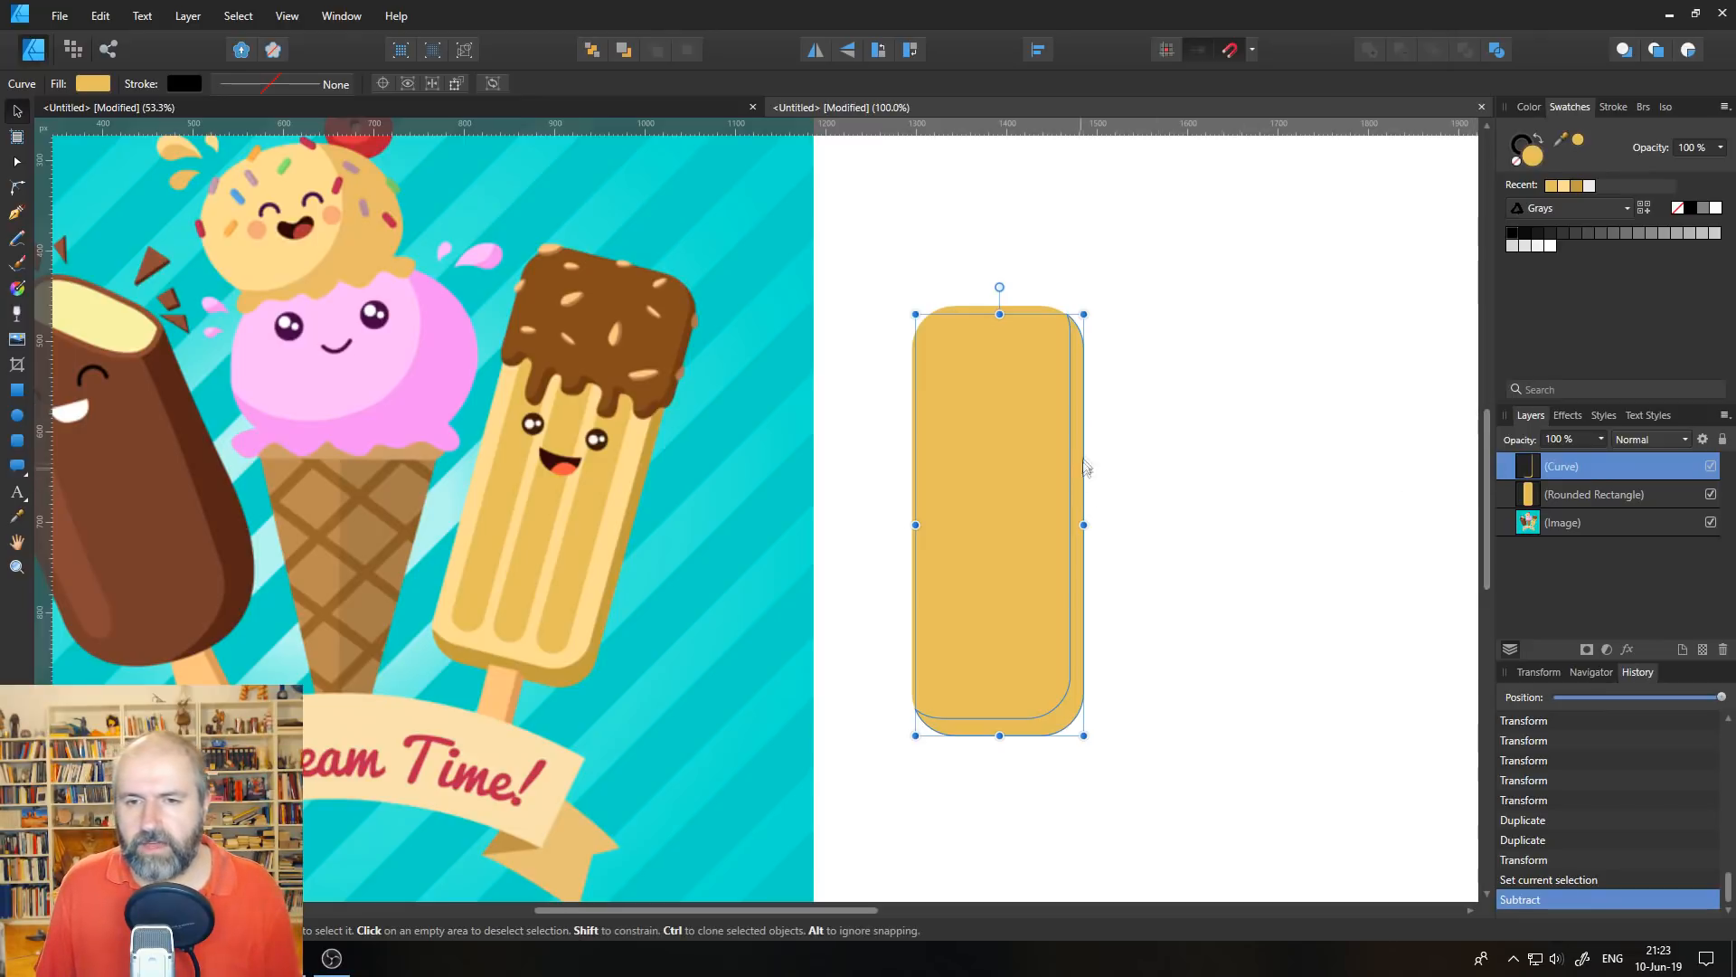
- Fill the remaining rounded rectangle with the light yellow sampled from the reference popsicle
click(1534, 502)
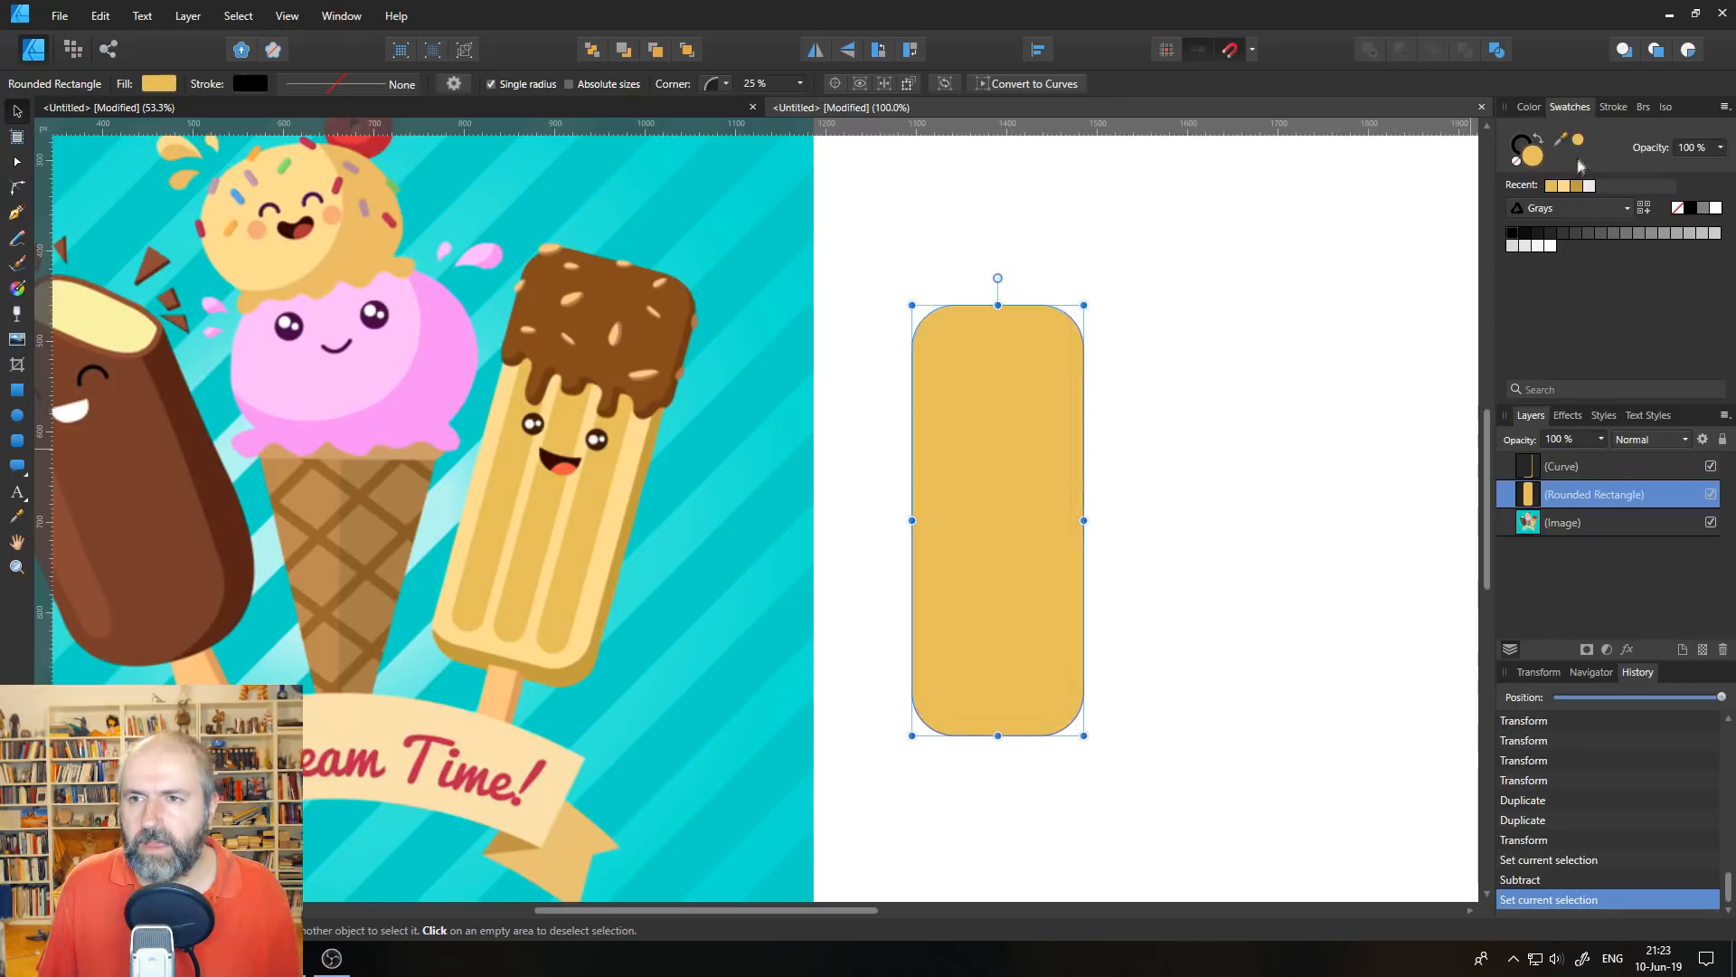
drag(1576, 143, 627, 458)
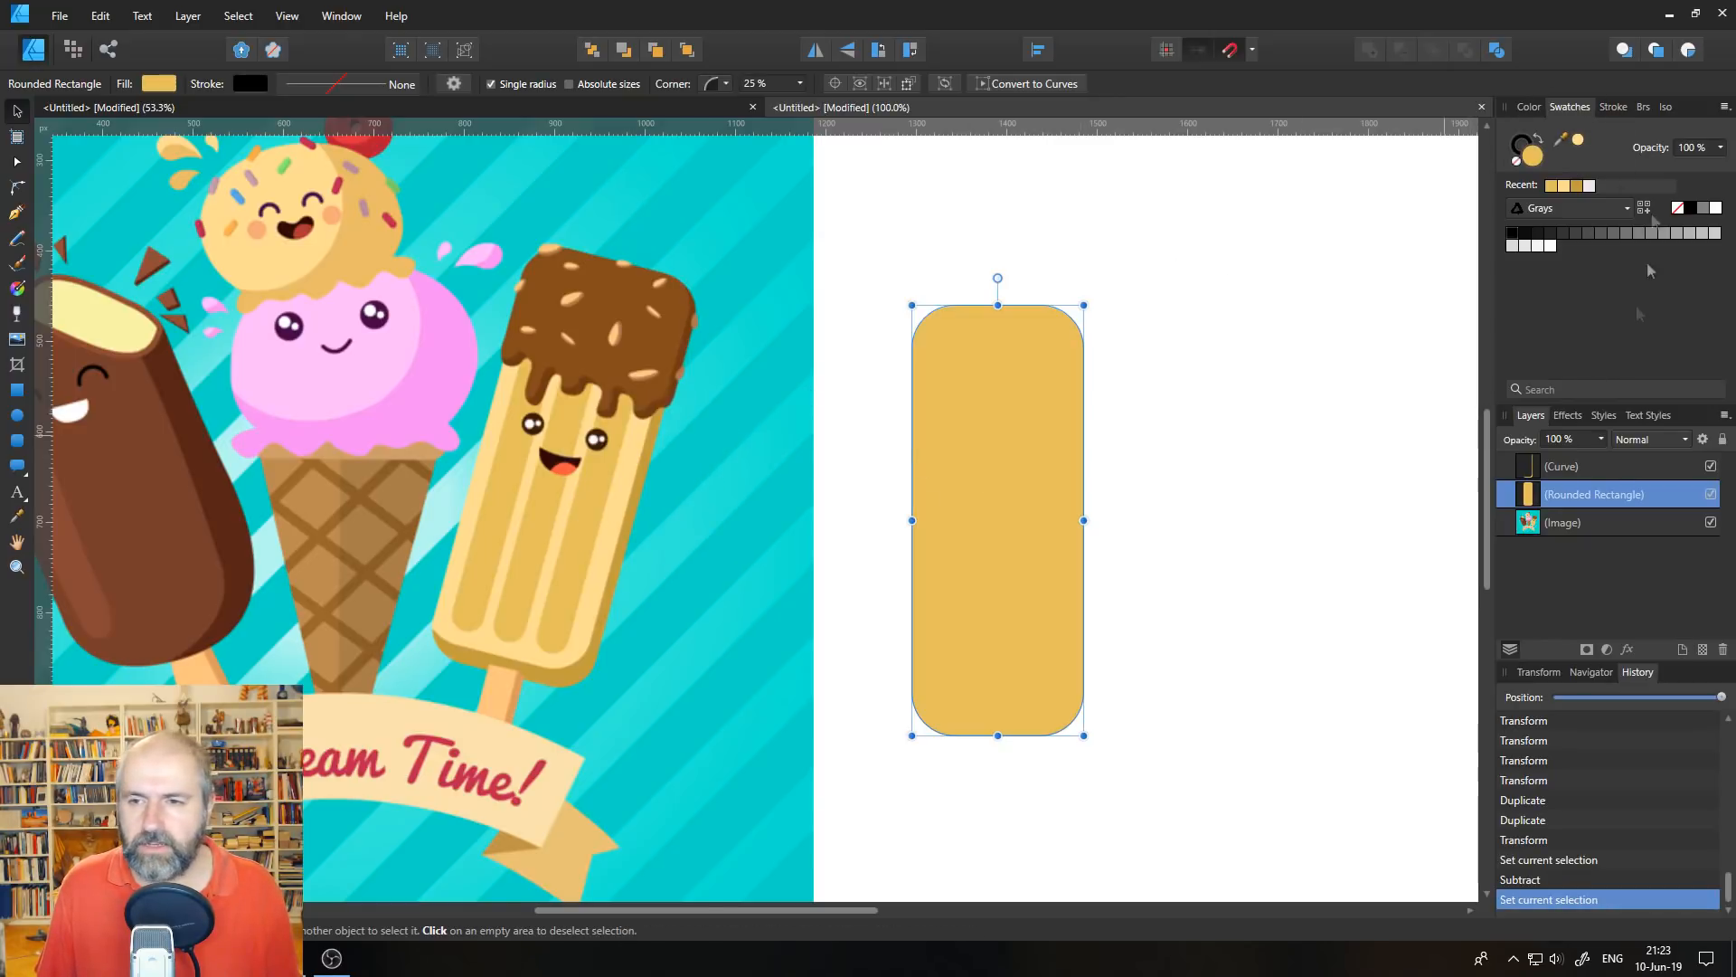
click(1579, 141)
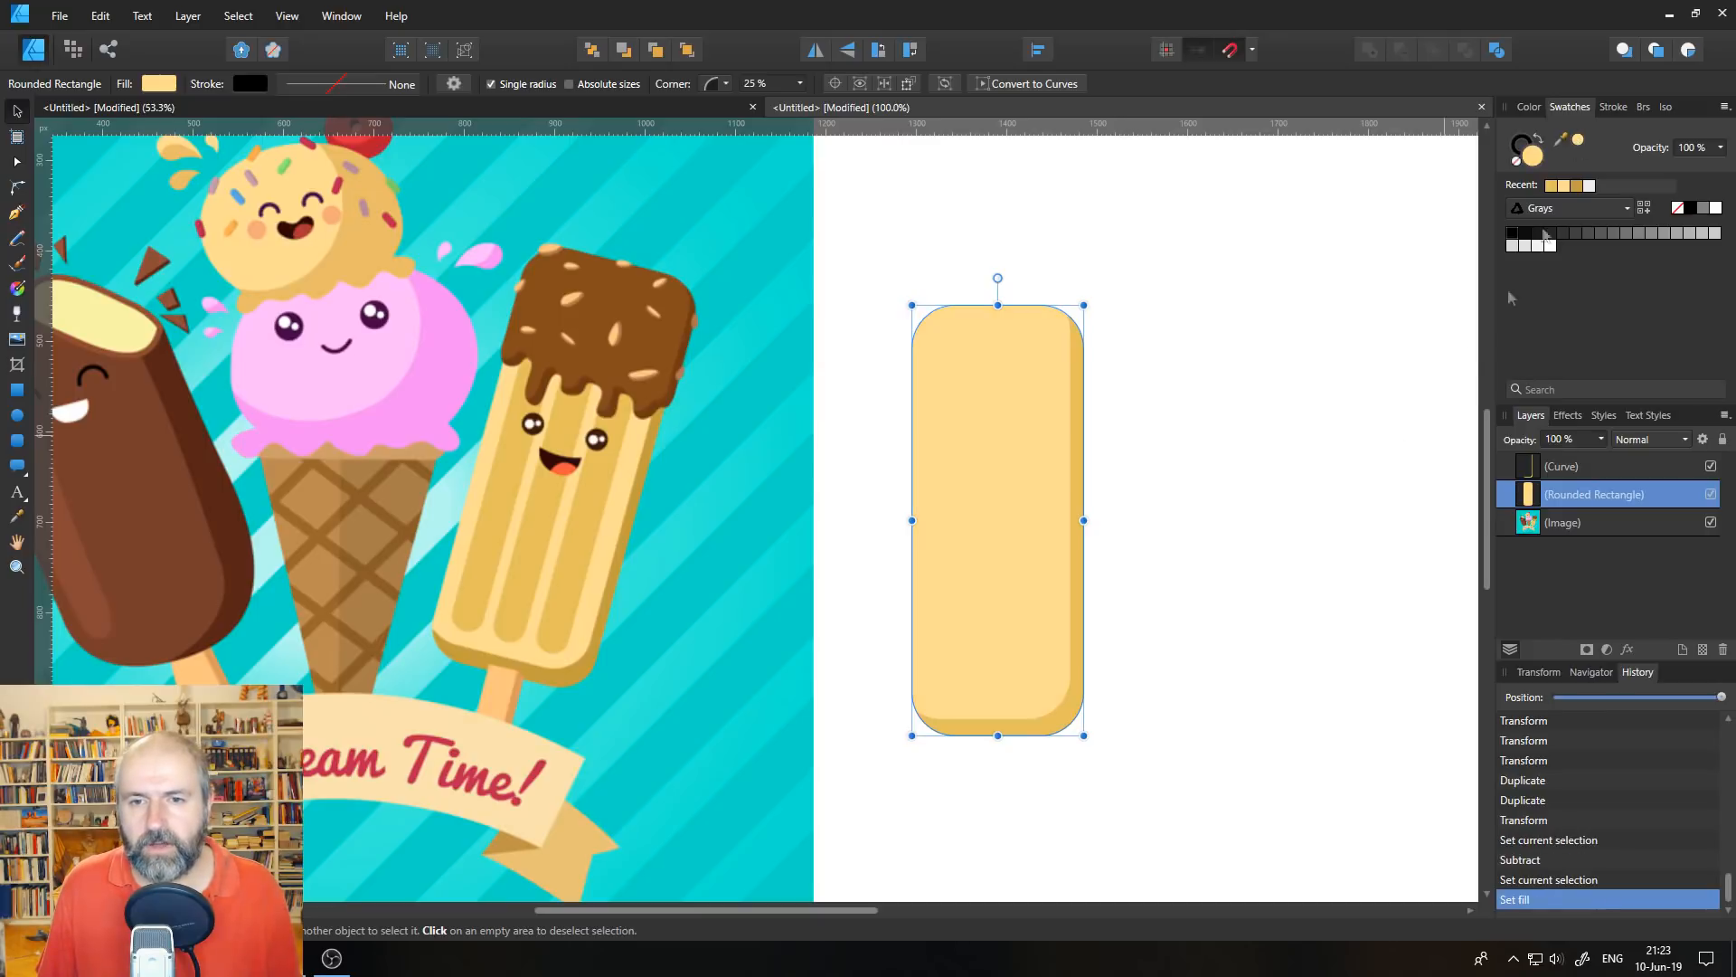
click(1208, 555)
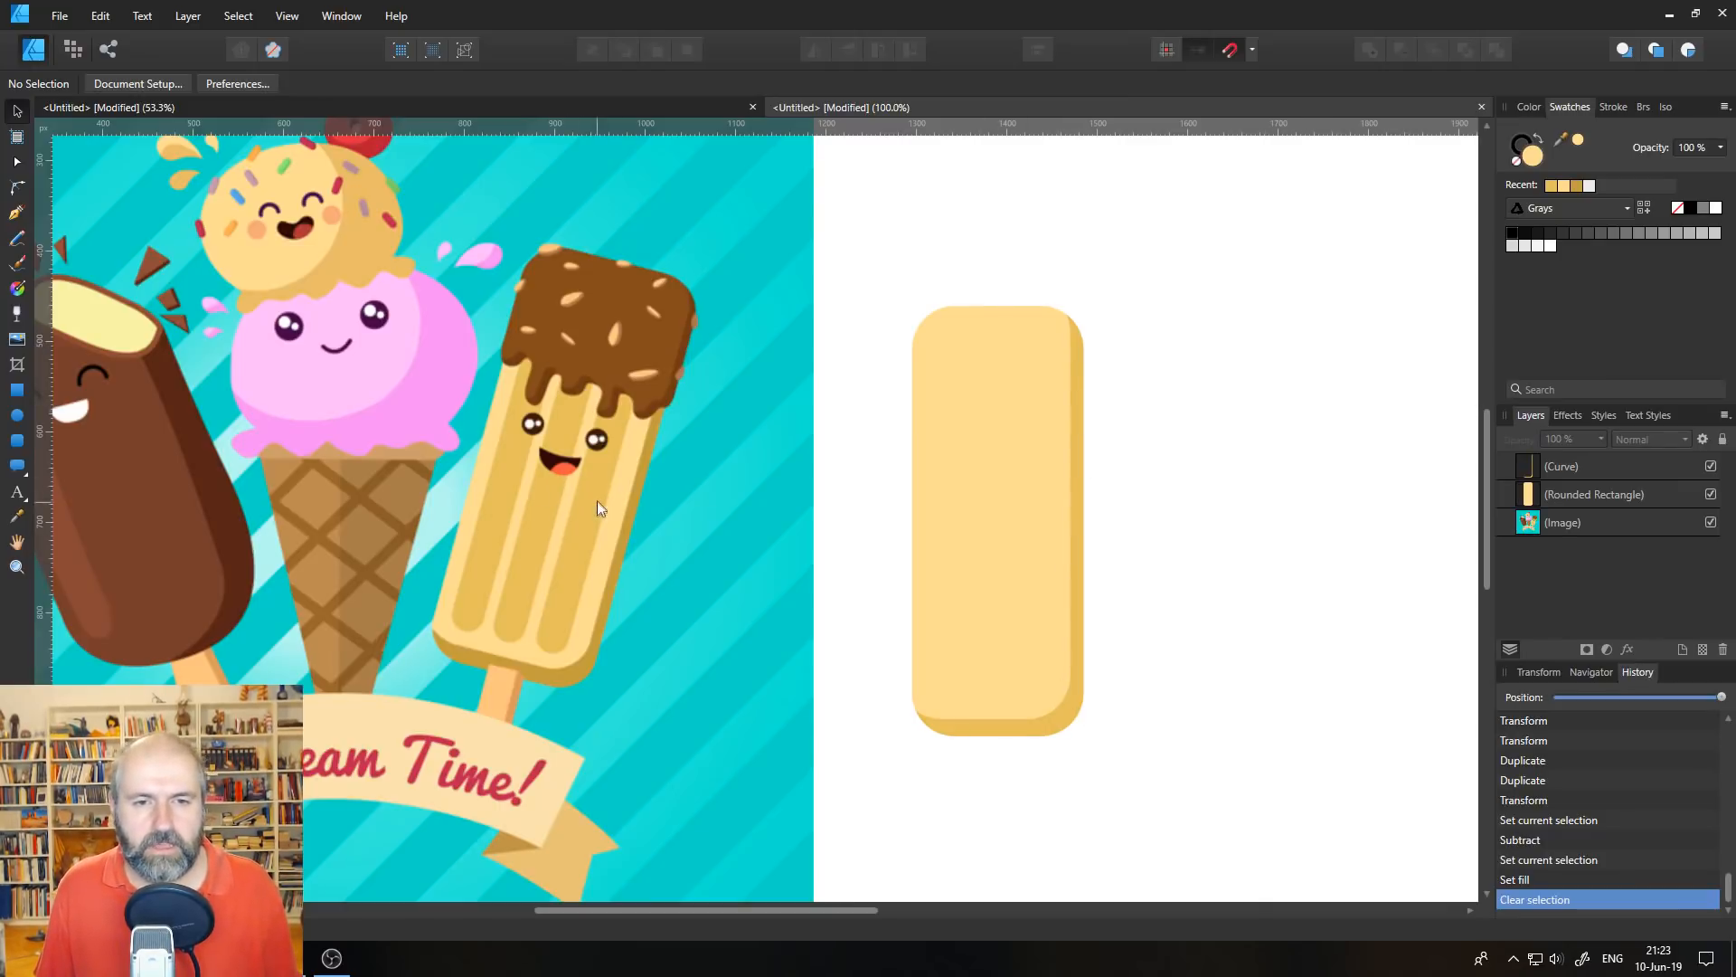
- Draw a narrow vertical rounded groove on the body's left side with 50 % corners, filled with the reference popsicle's darker yellow
click(18, 441)
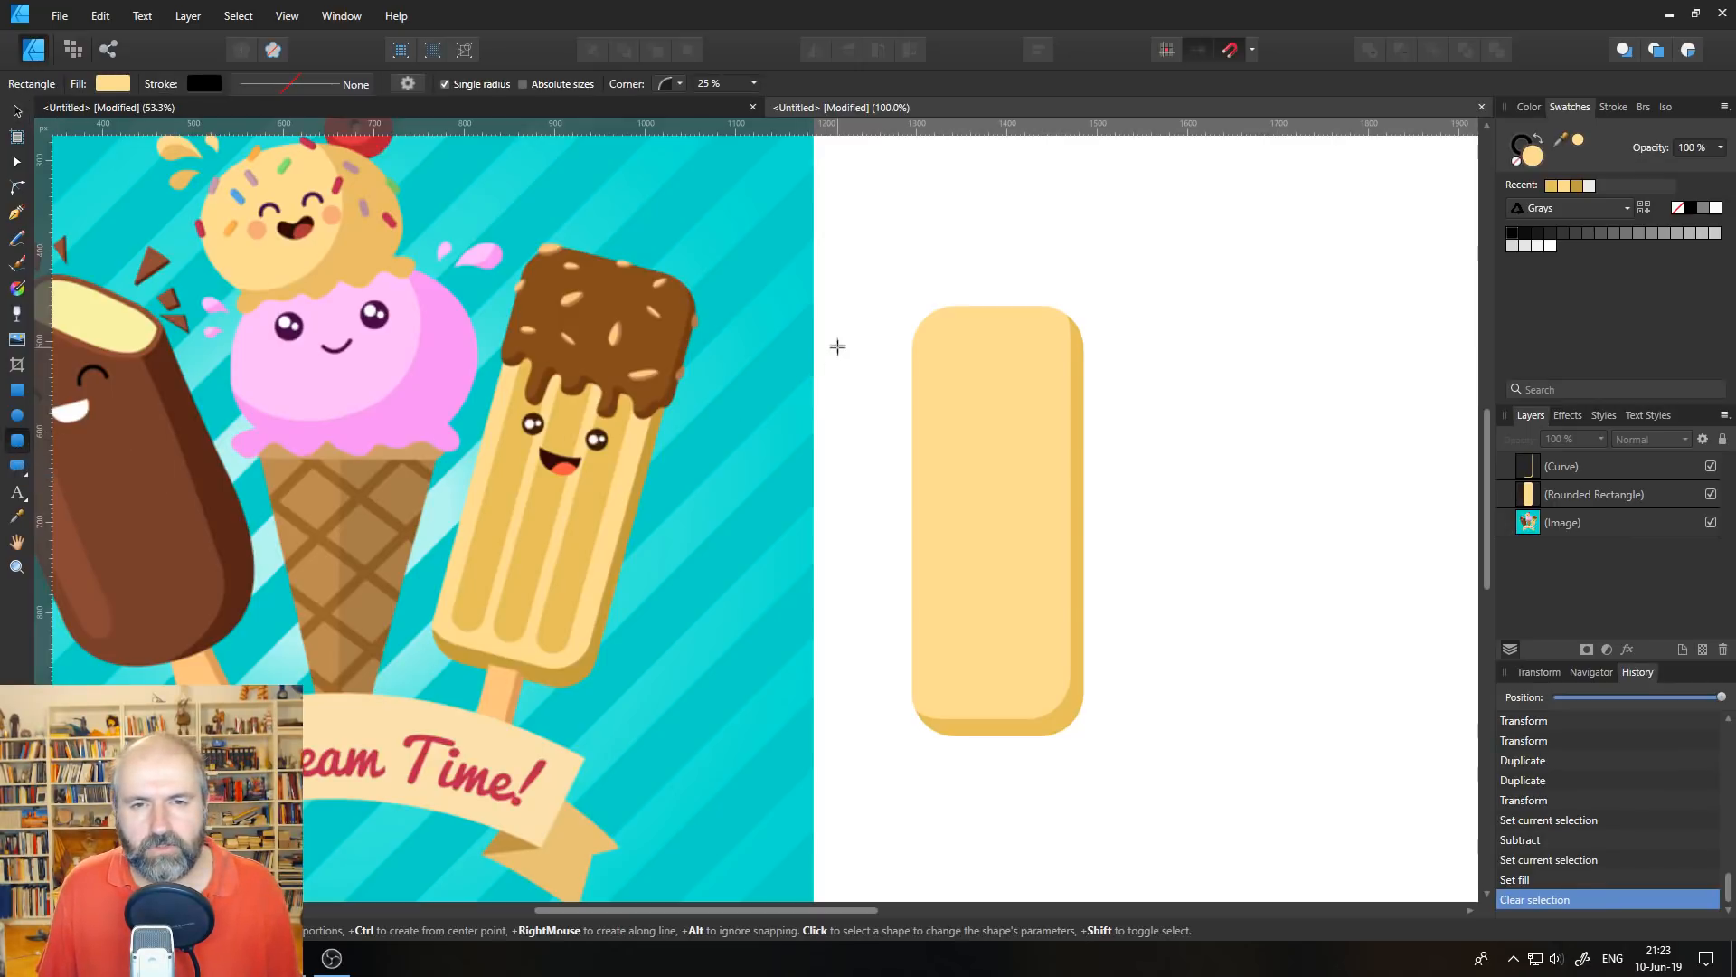
drag(937, 337, 972, 693)
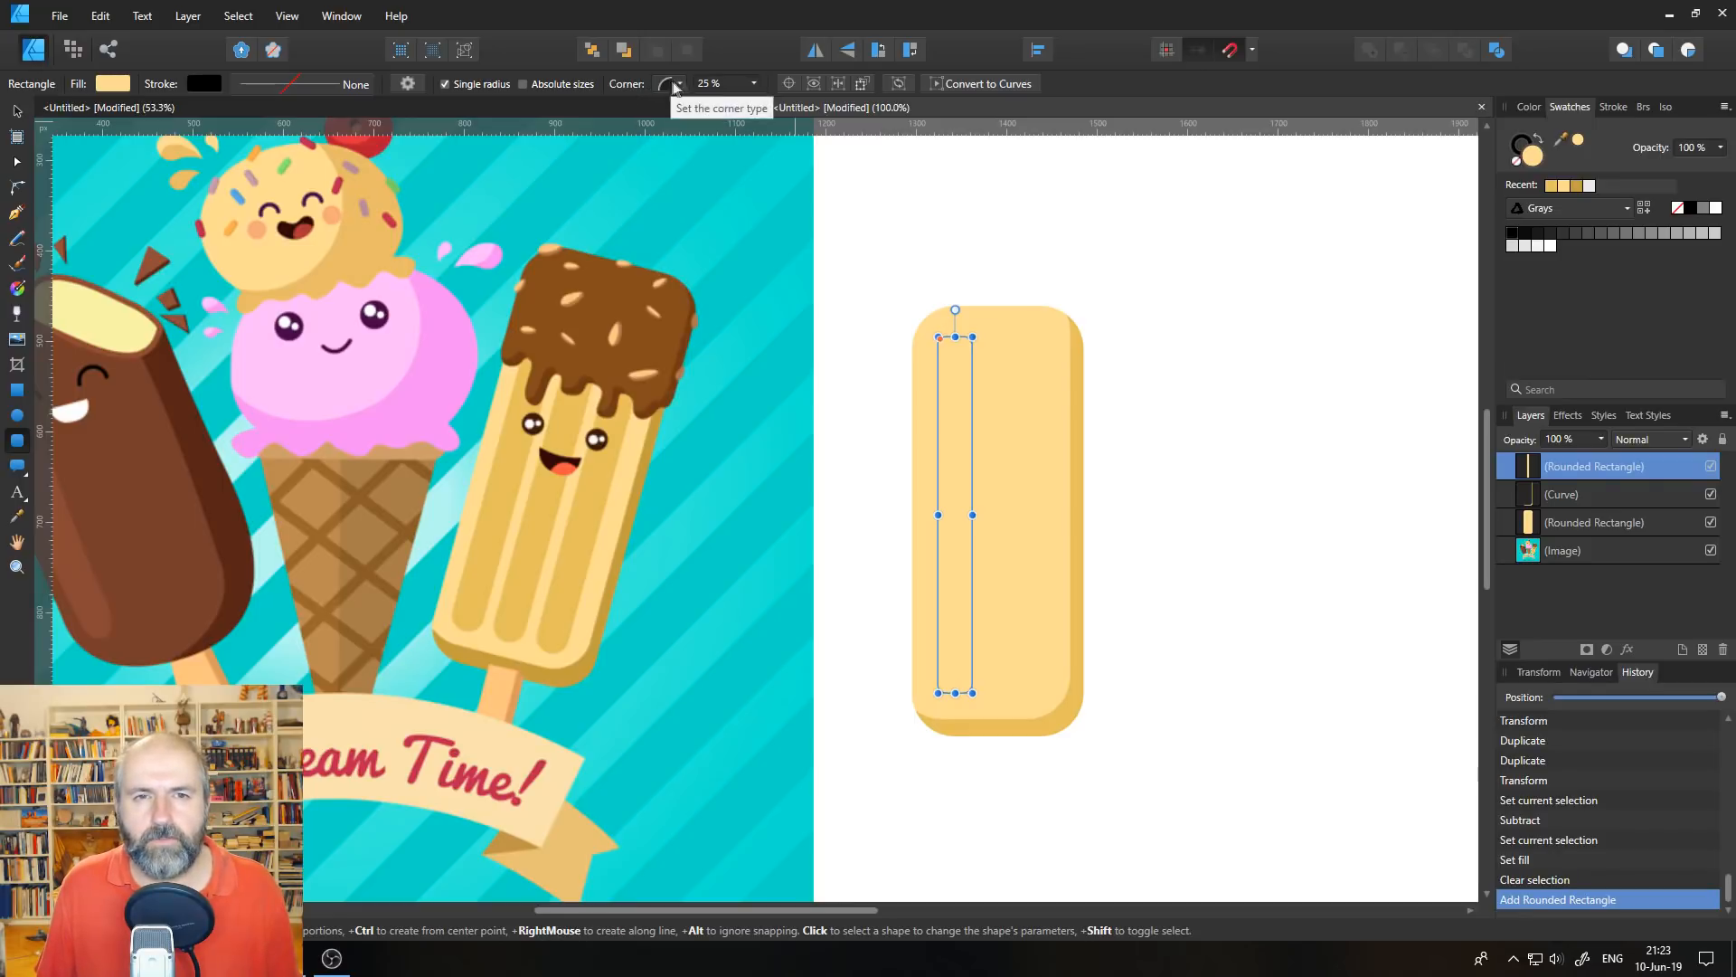
drag(757, 83, 836, 105)
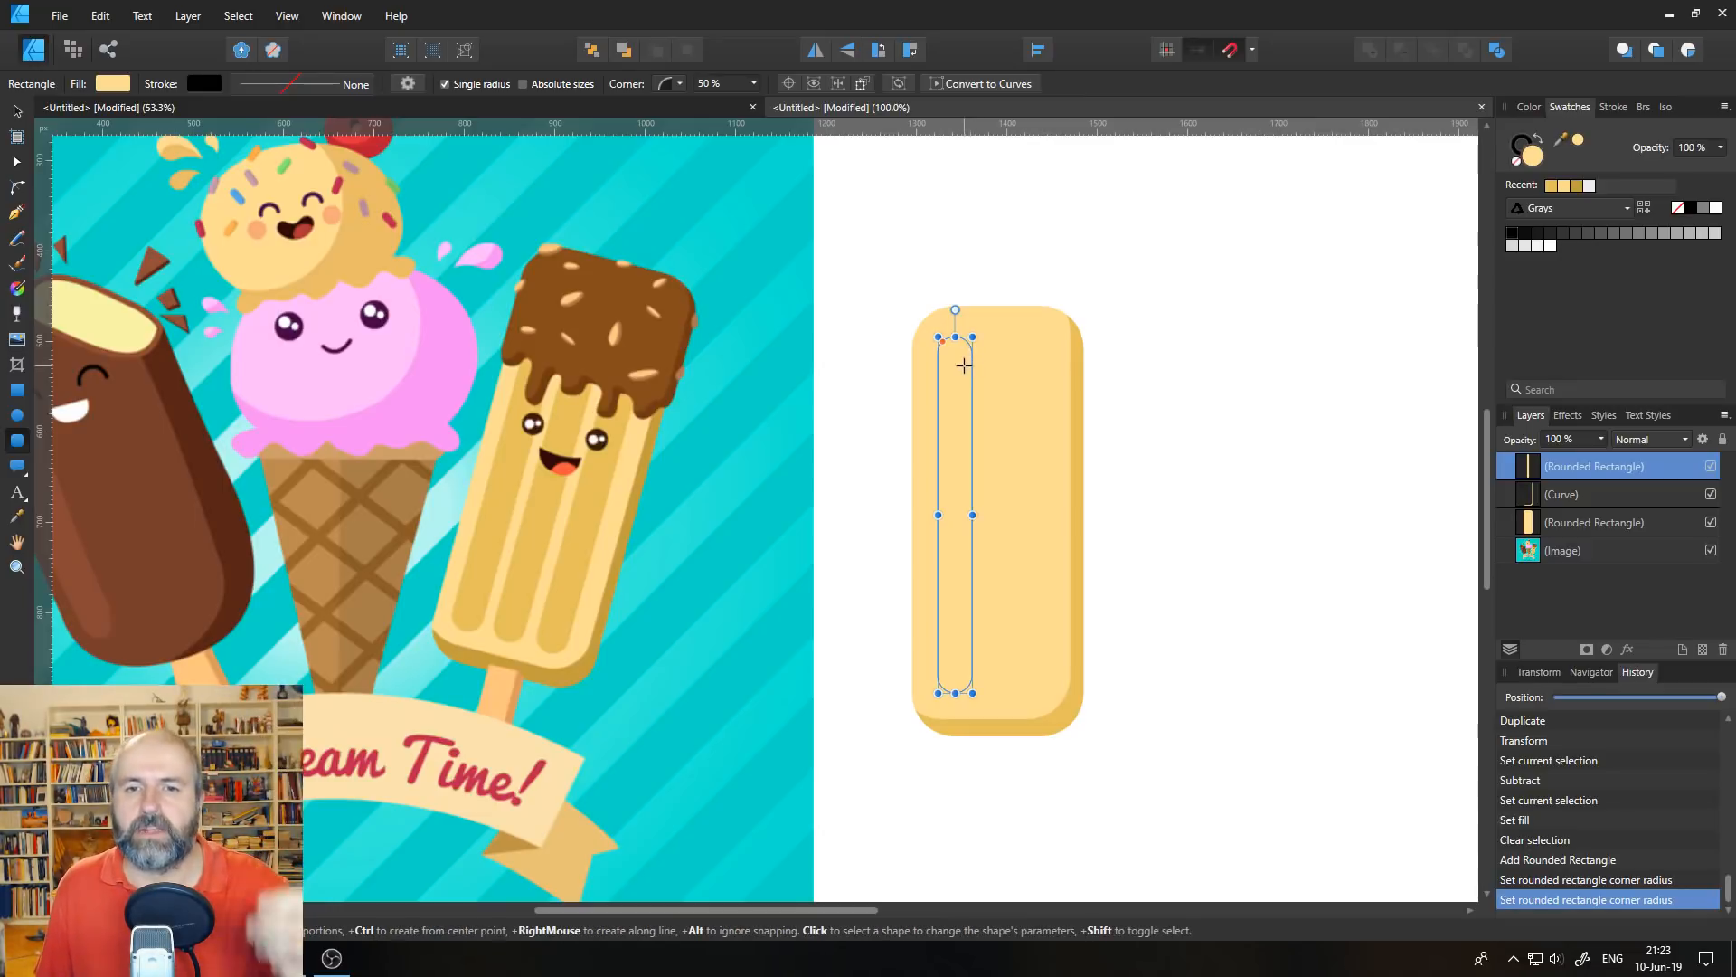
drag(1574, 149, 586, 477)
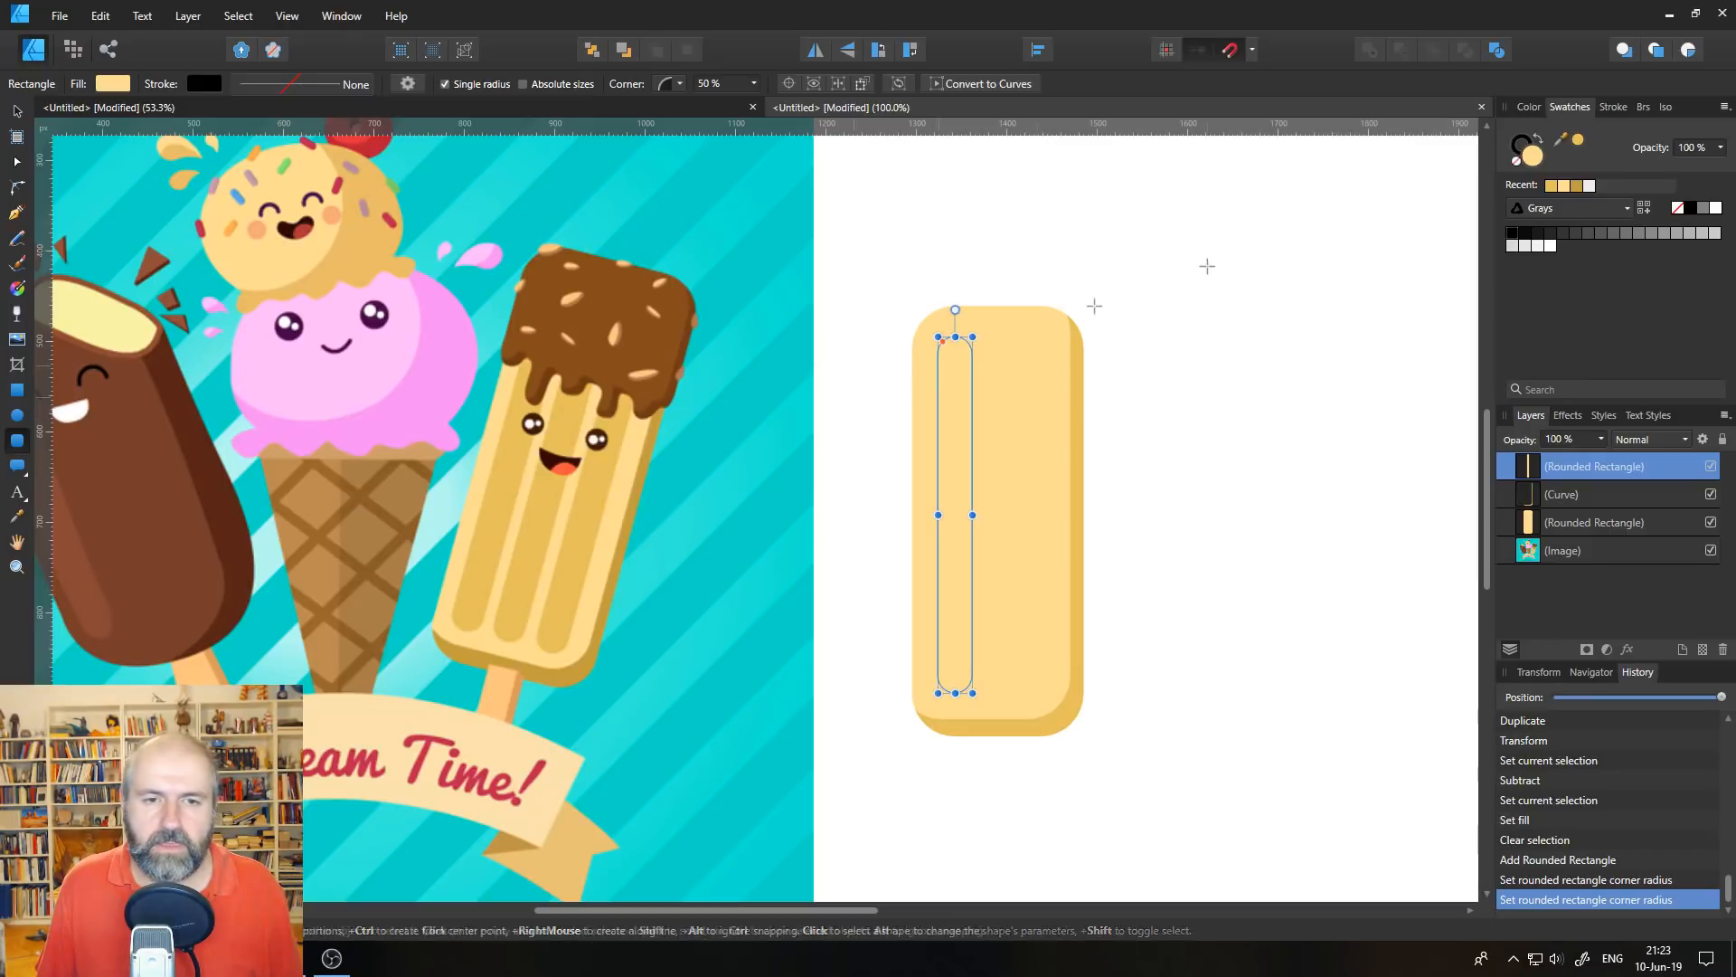
click(1578, 140)
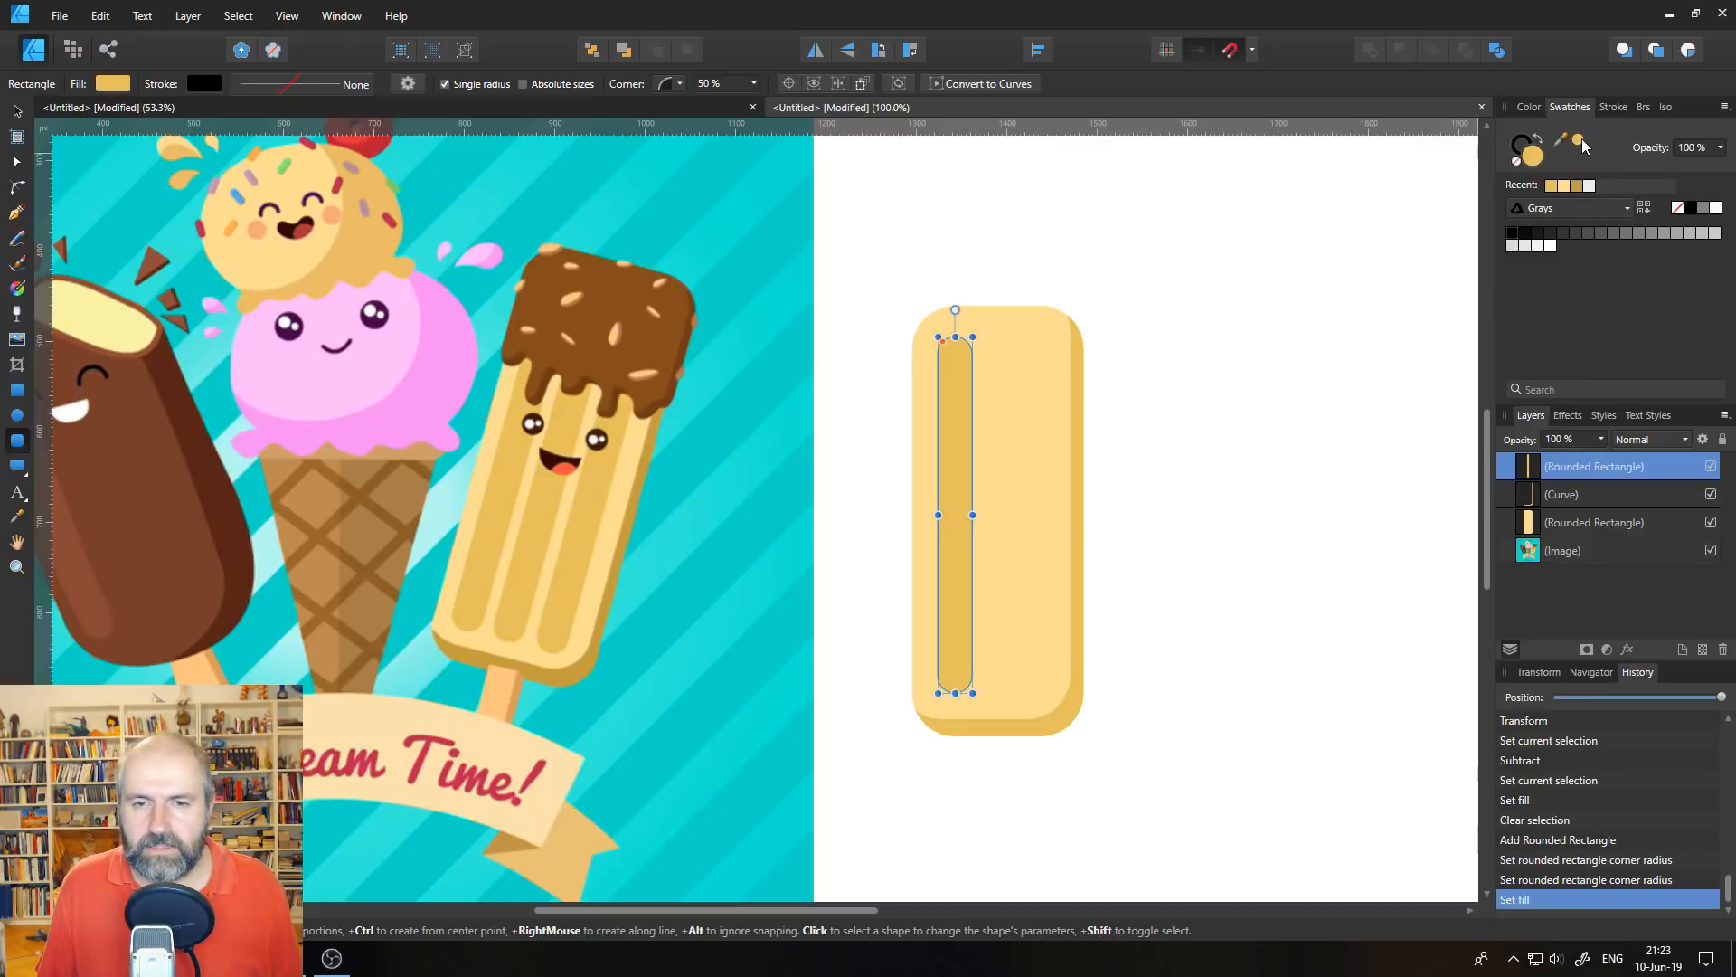
- Duplicate the groove twice across the popsicle body and space the three grooves evenly horizontally with auto distribute
click(17, 110)
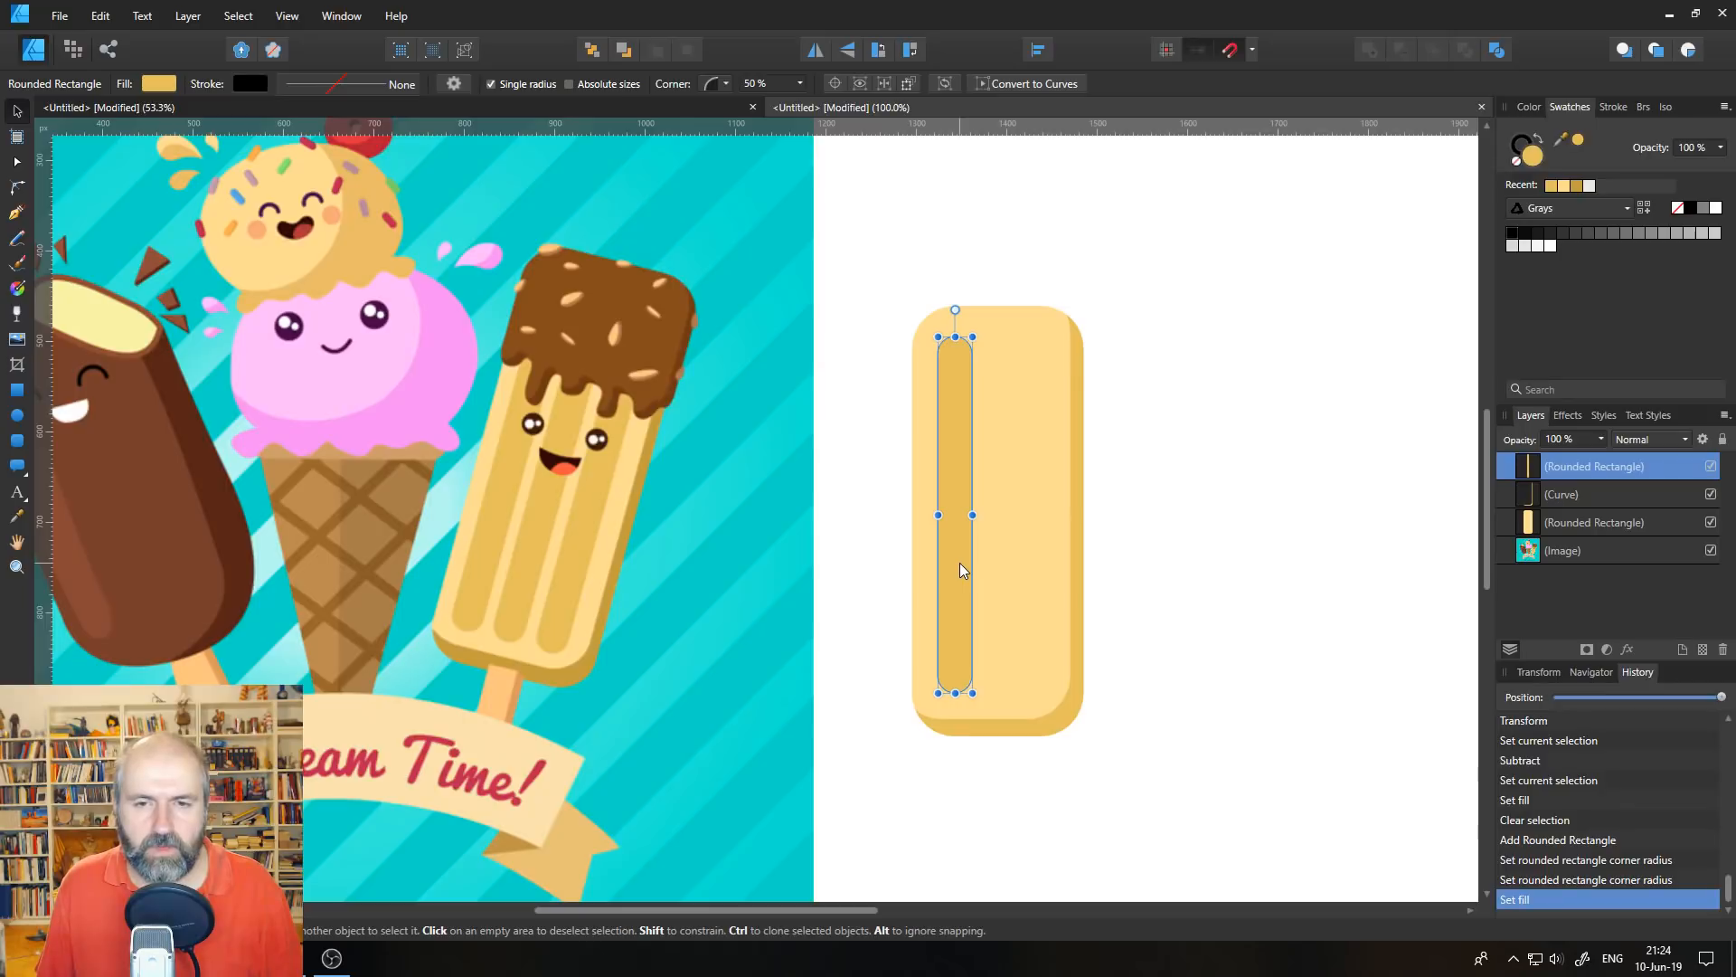
drag(955, 562, 1054, 555)
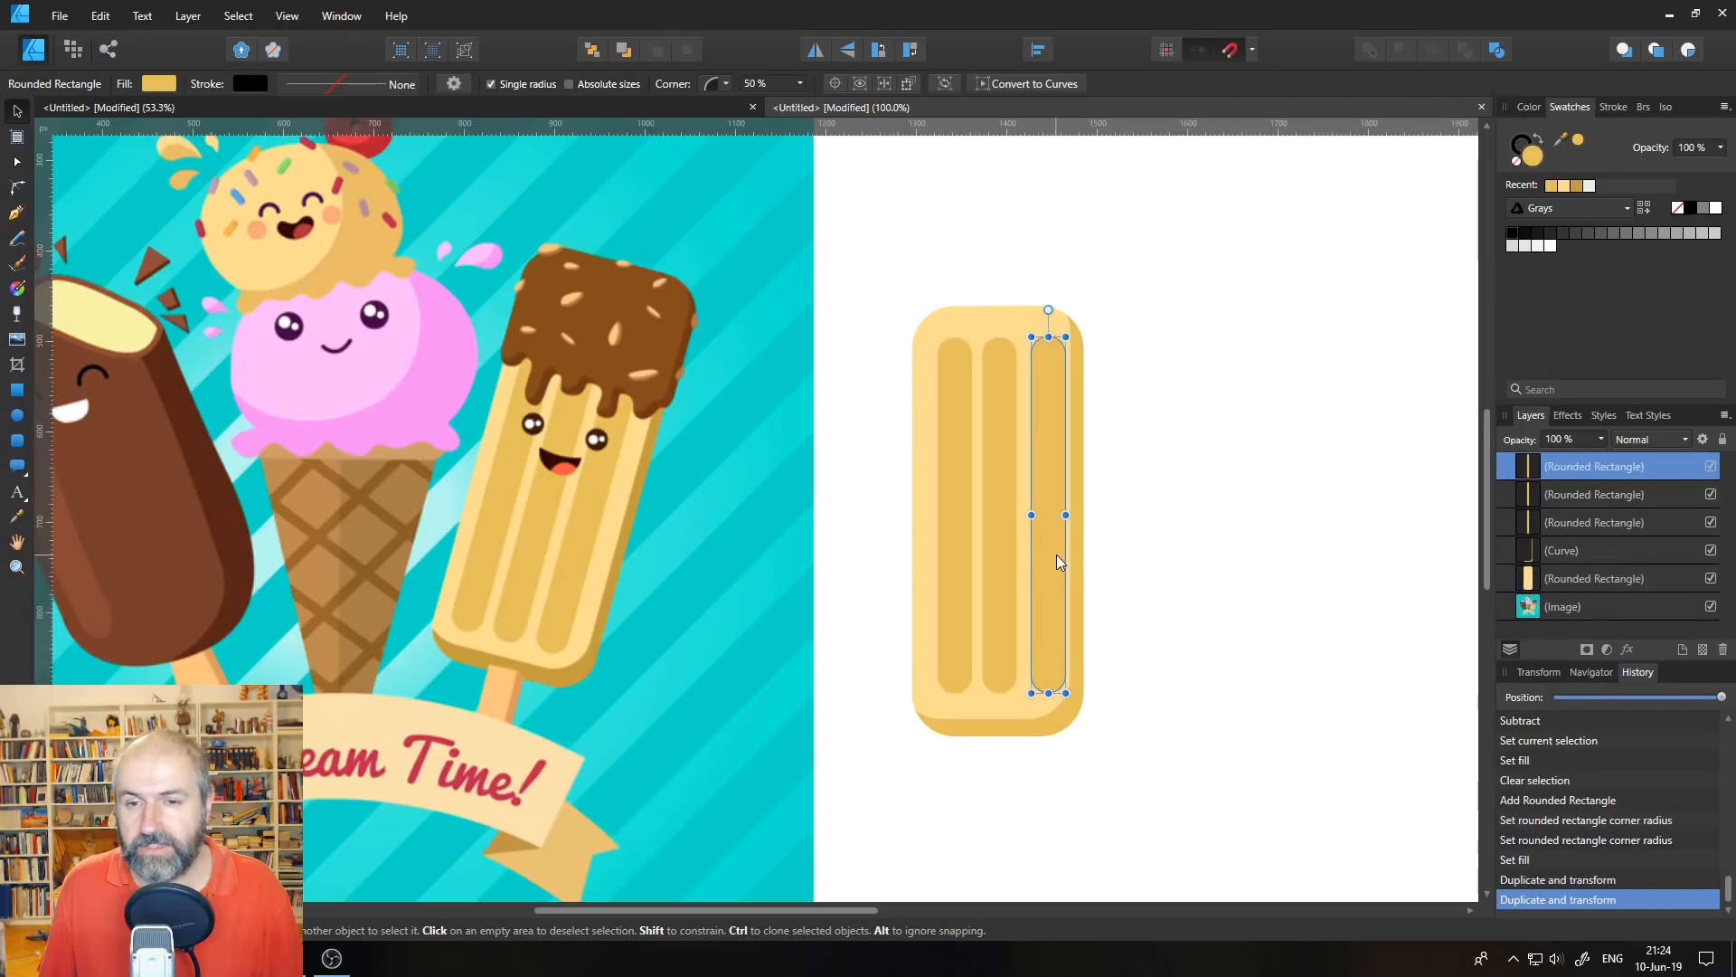
click(998, 570)
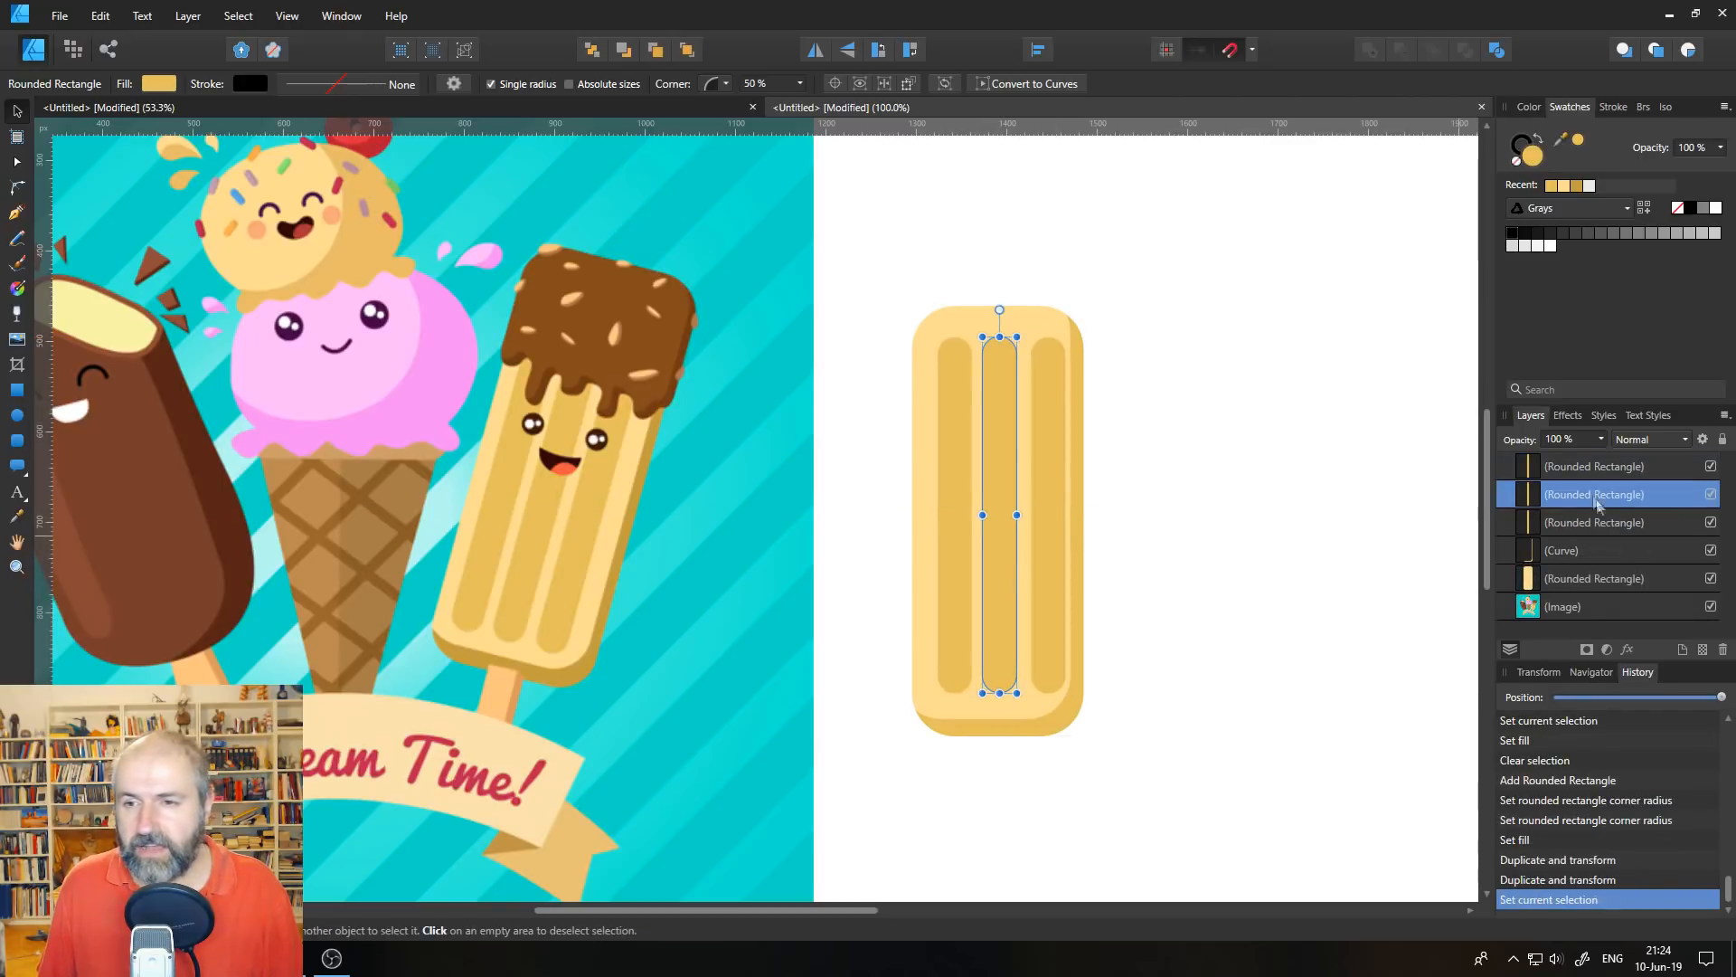
shift+click(1581, 469)
shift+click(1573, 523)
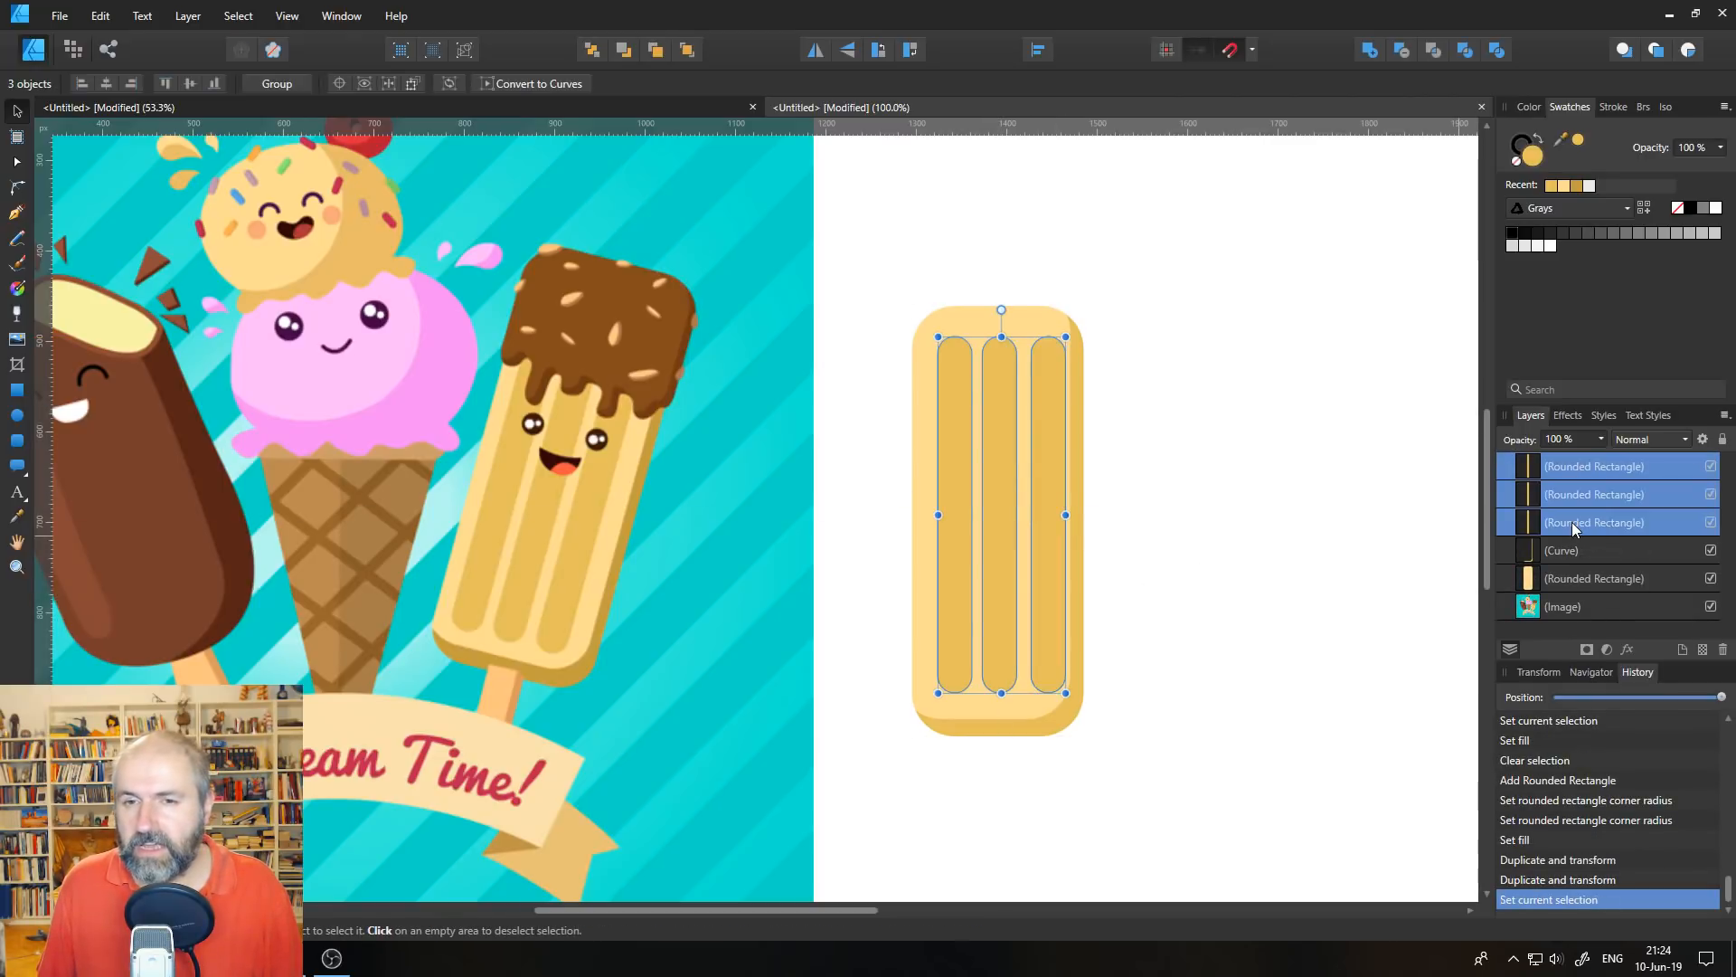
click(1038, 53)
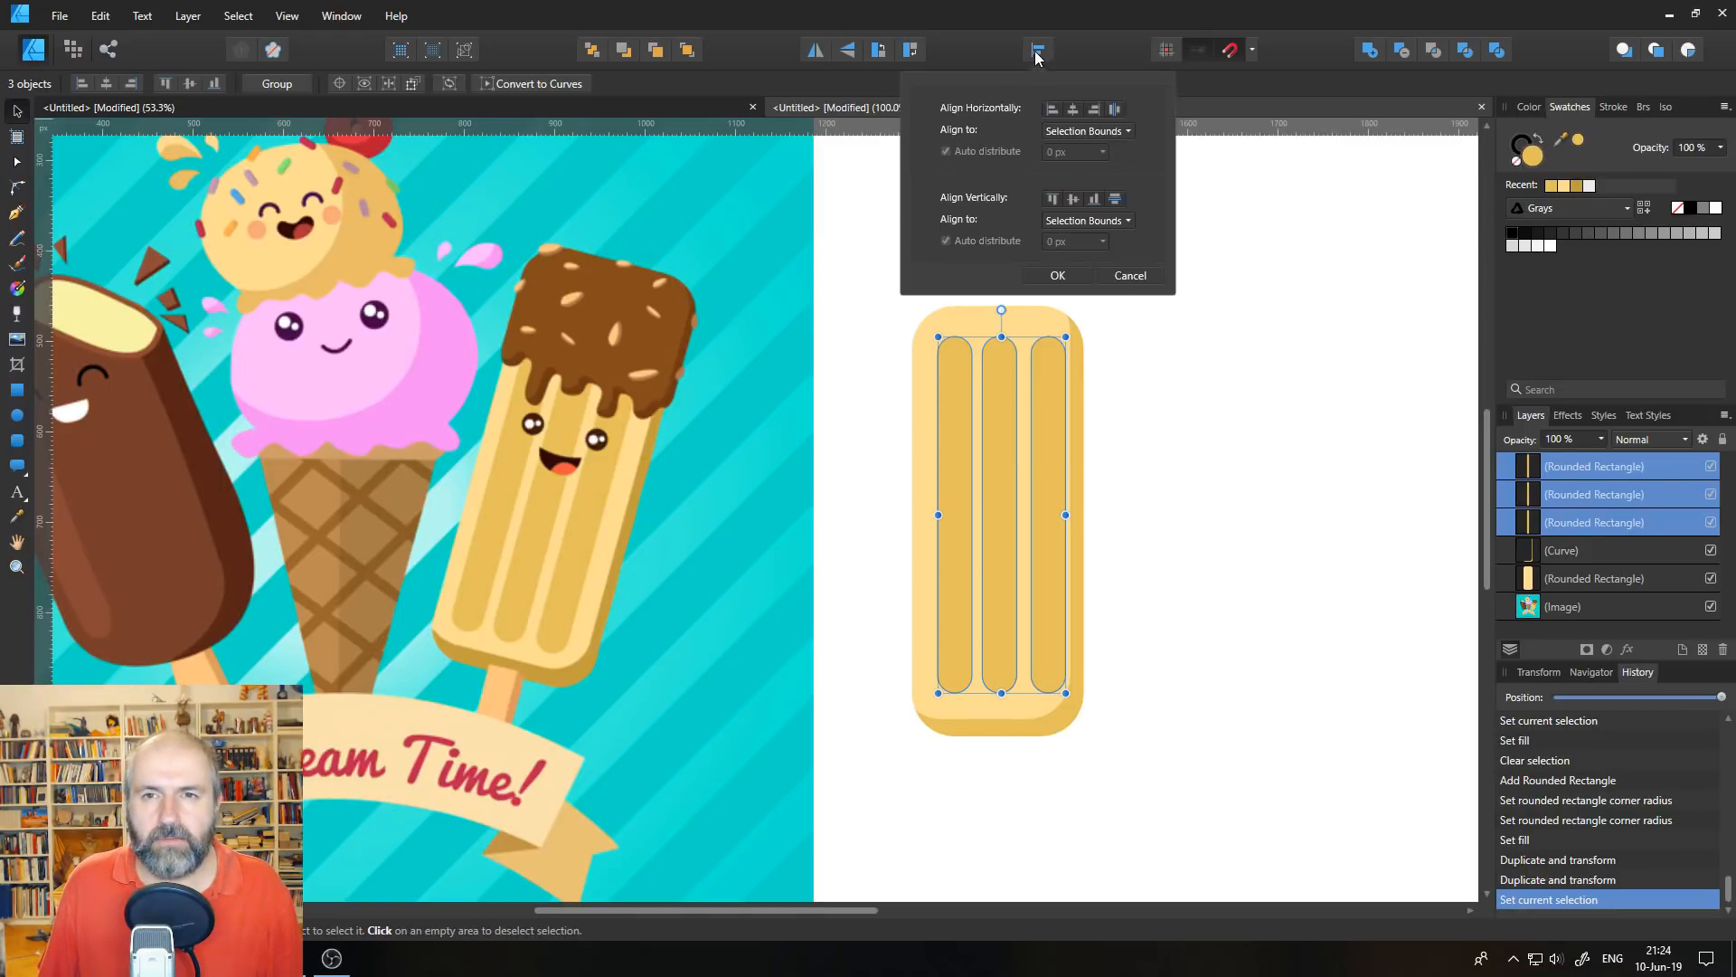
click(1116, 110)
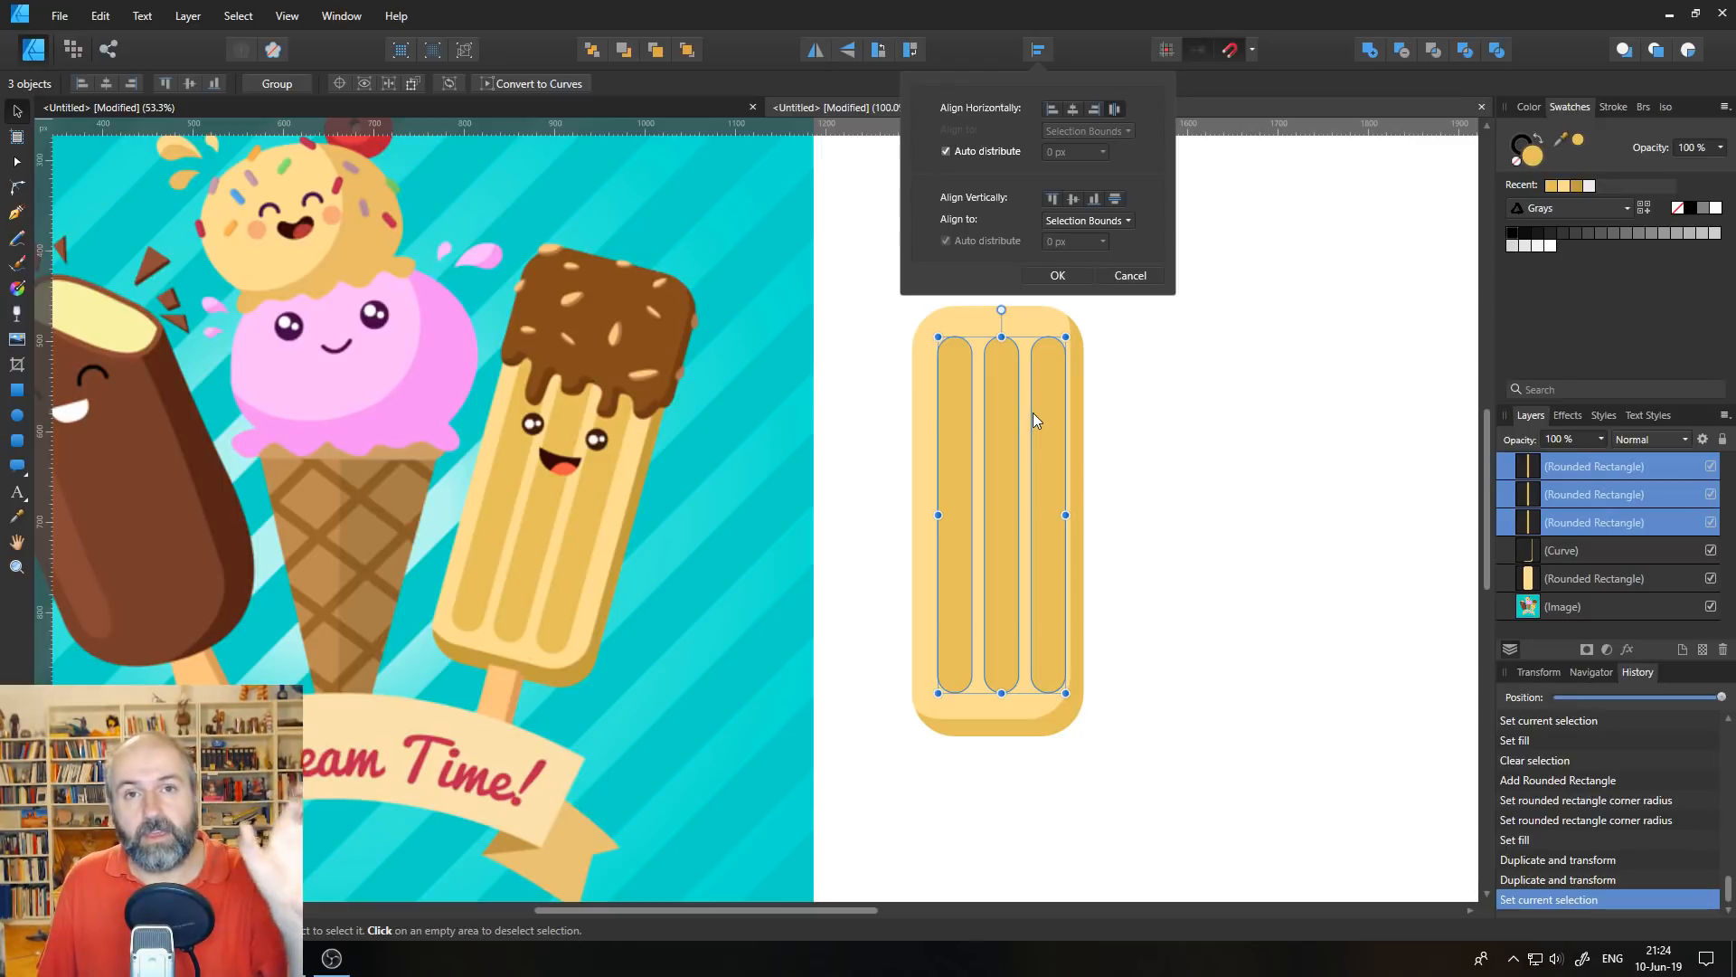
click(1058, 275)
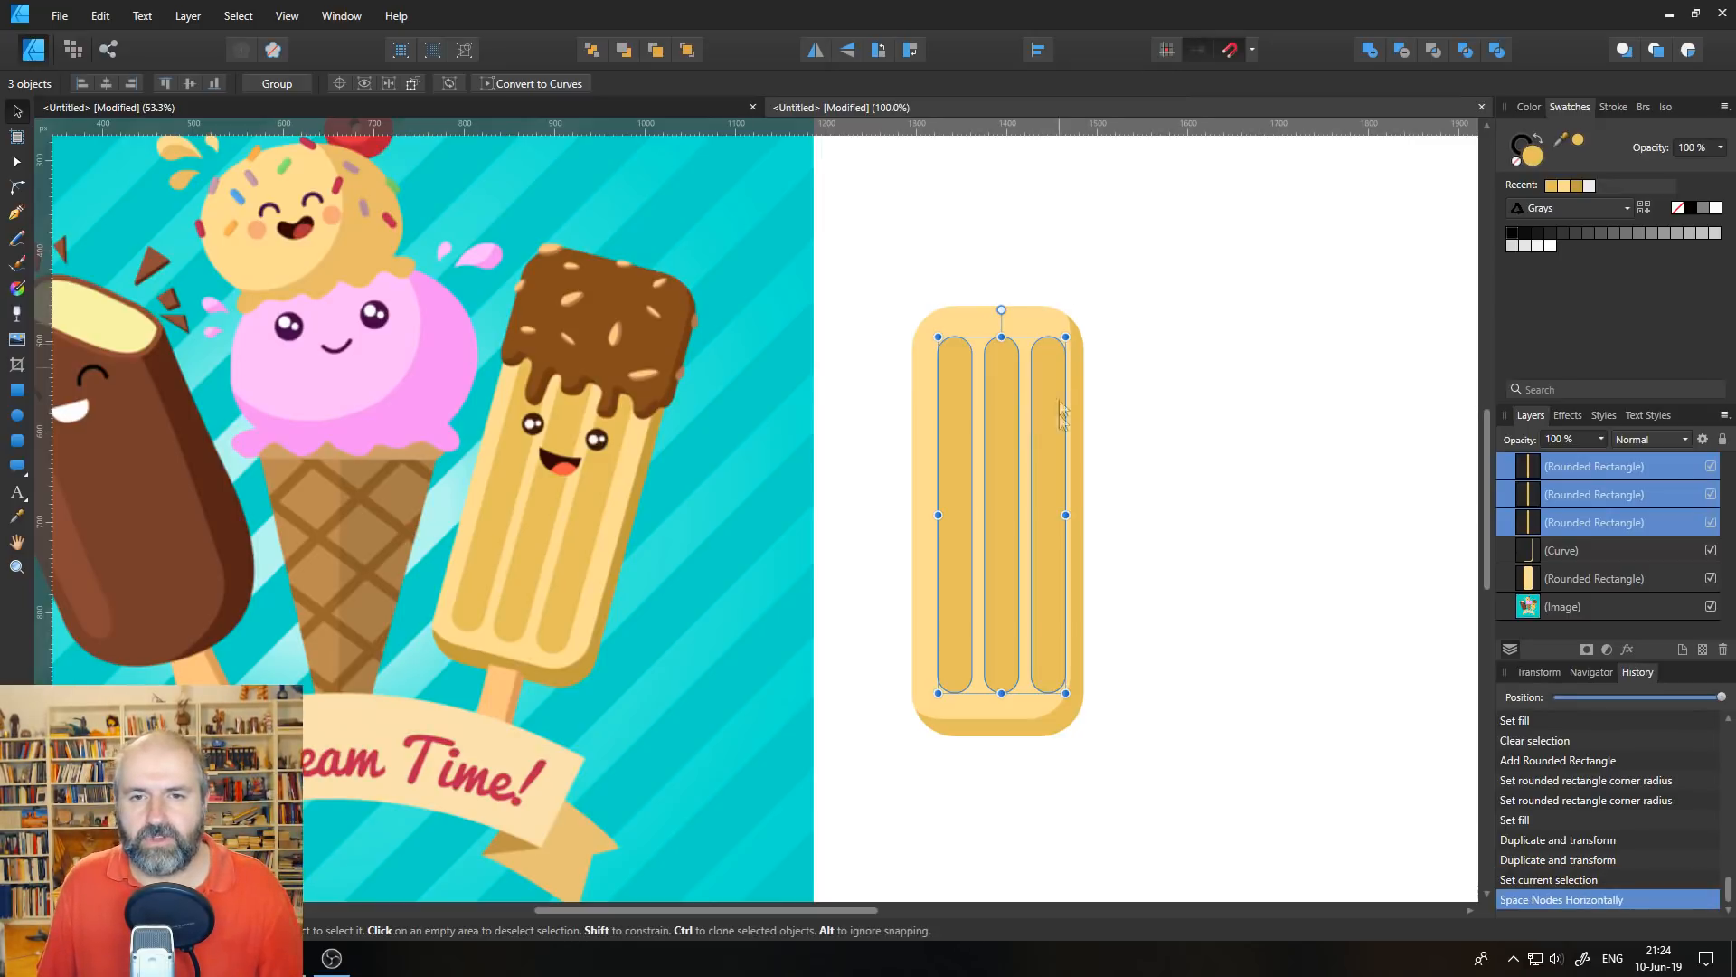
- Move and nudge the three grooves together until they sit centred on the light face of the popsicle body
drag(1038, 492, 1033, 494)
drag(1033, 495, 1032, 495)
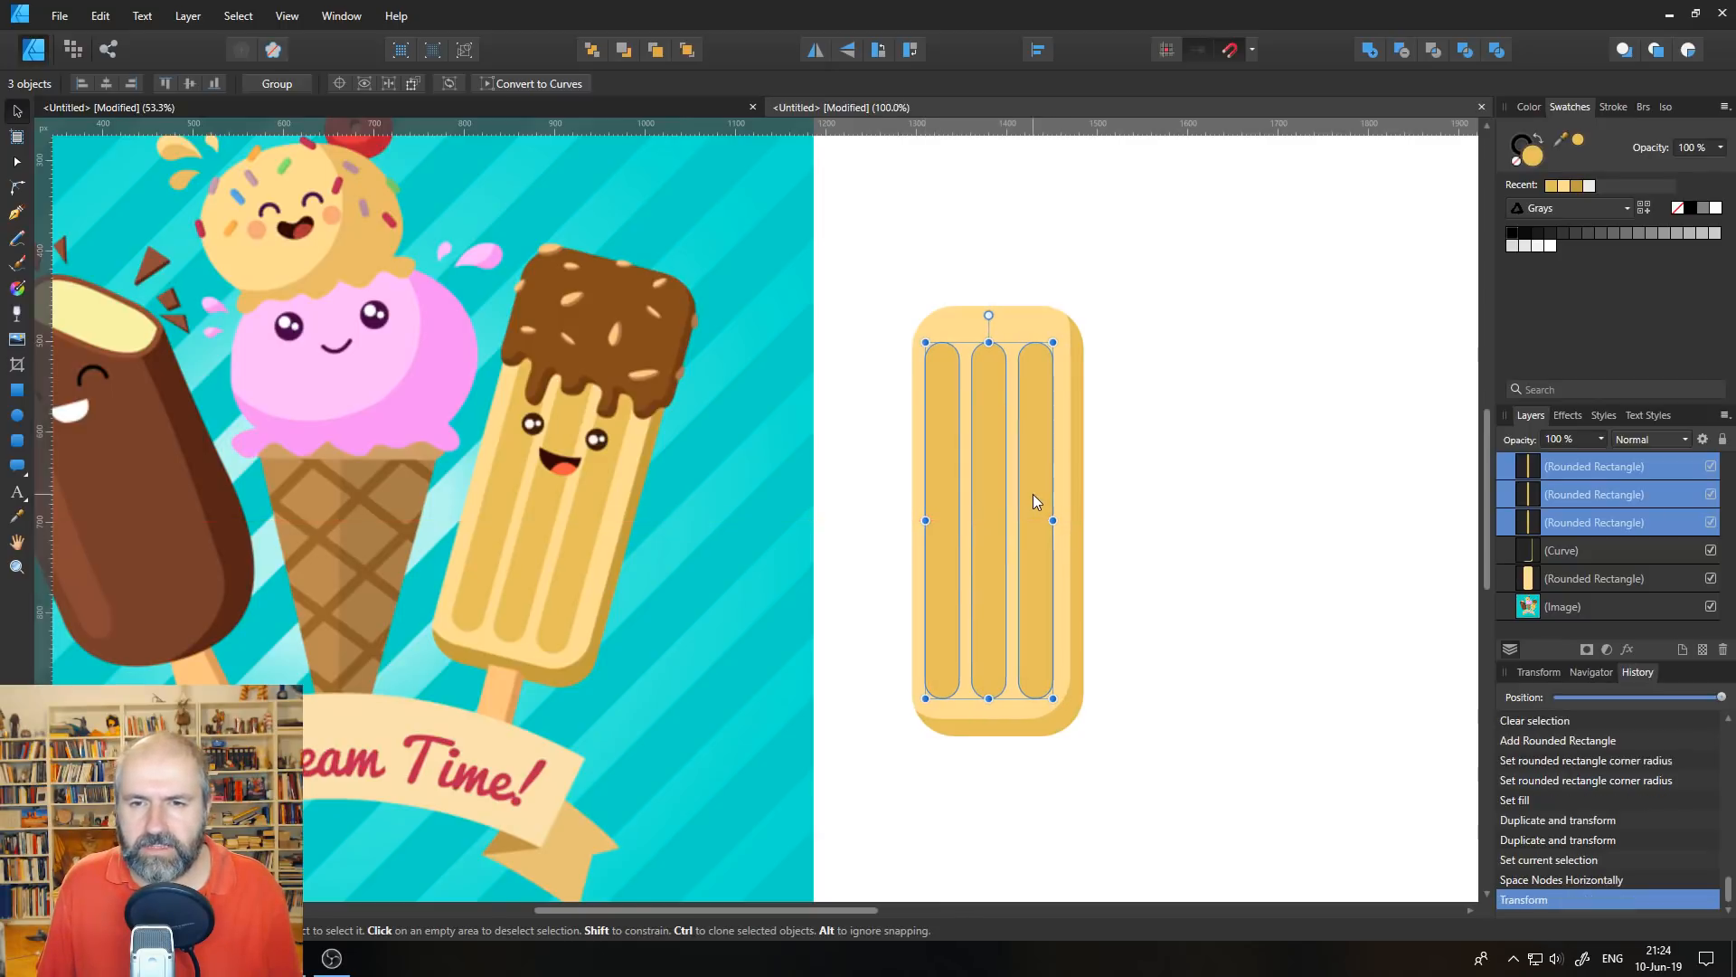
key(Right)
key(Right)
key(Right)
key(Right)
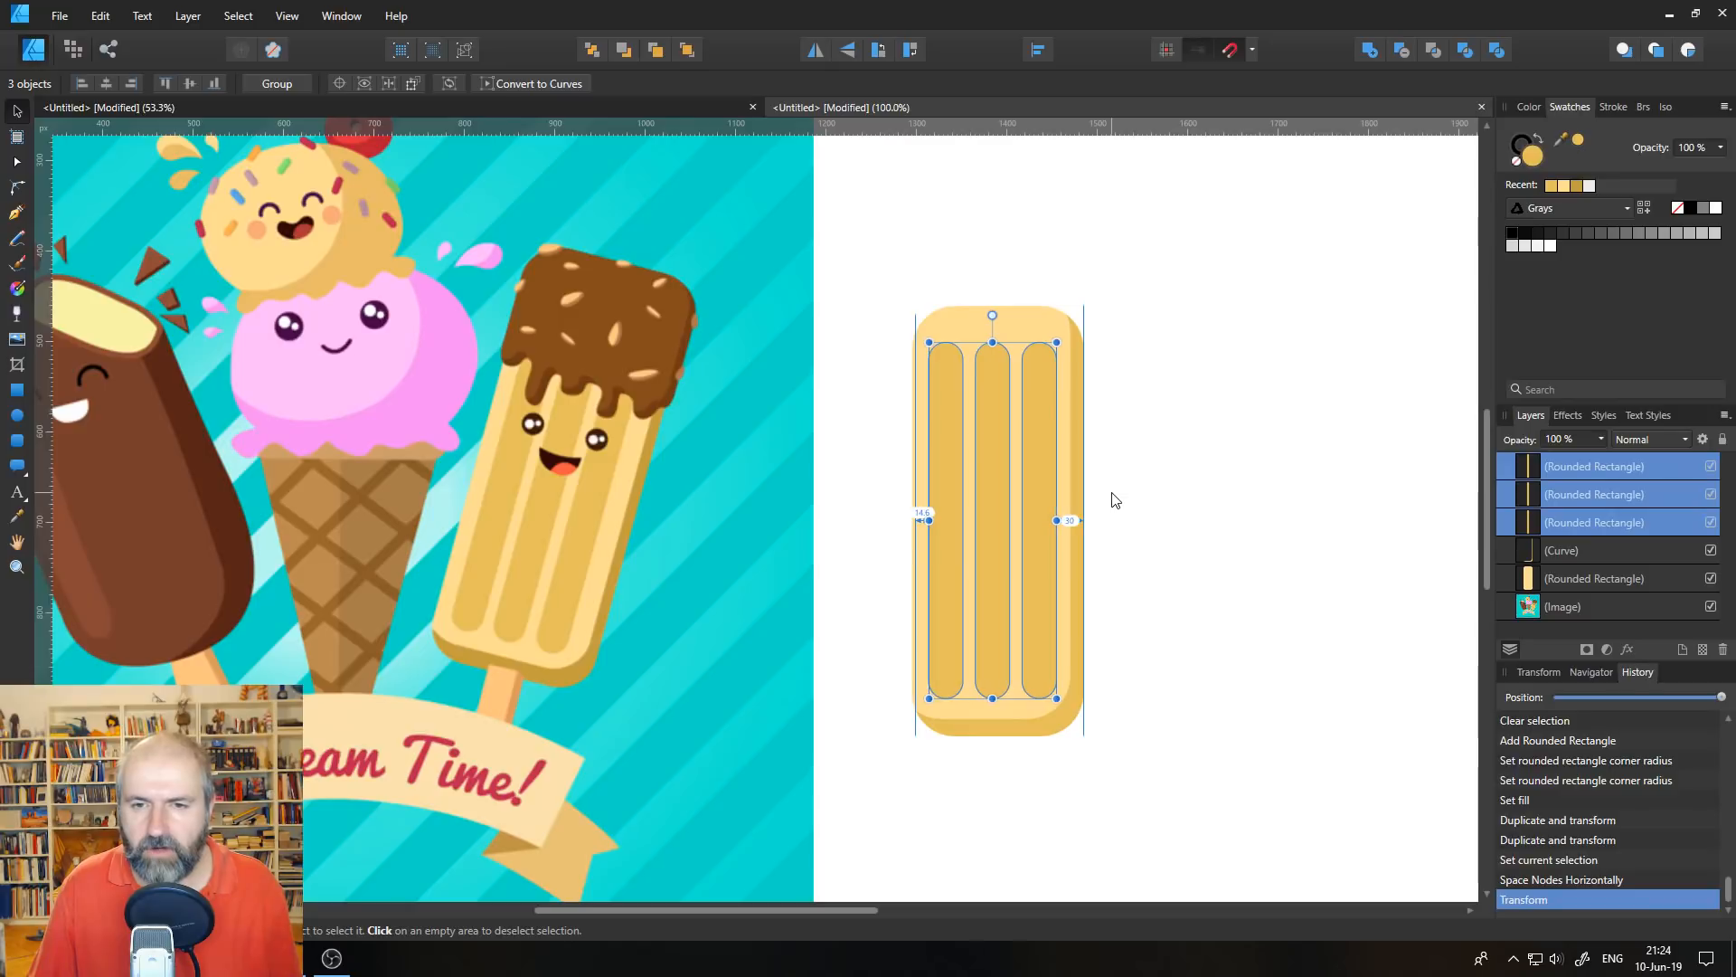
key(Left)
key(Right)
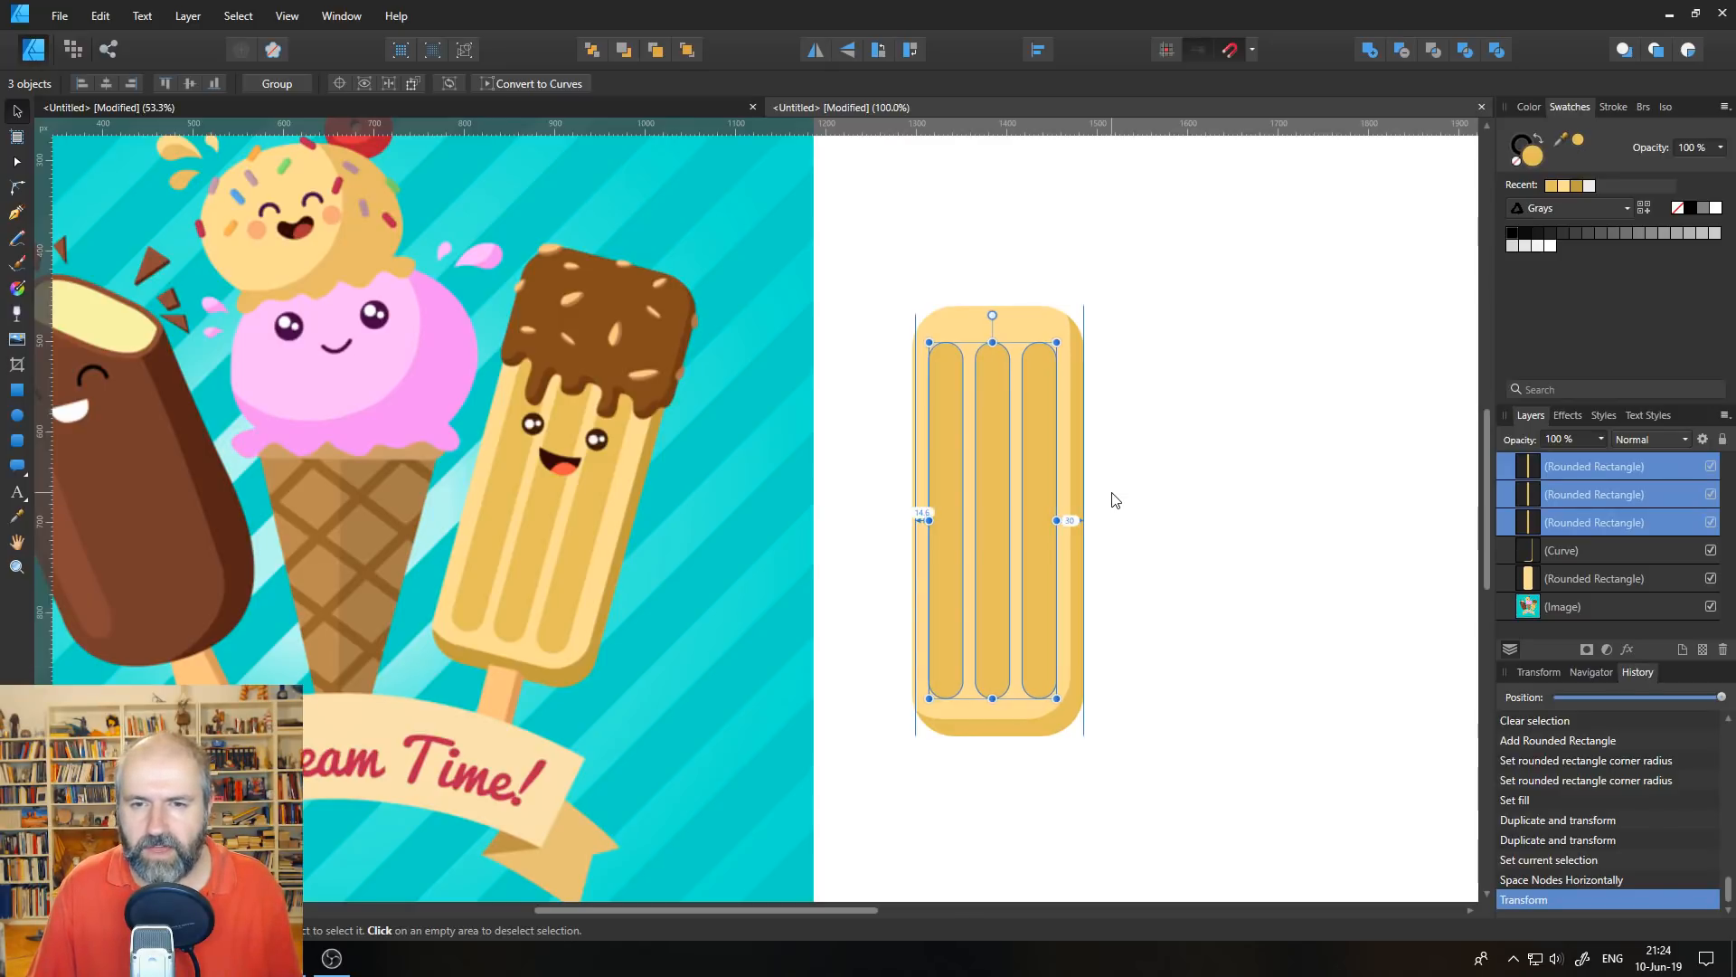
click(1264, 479)
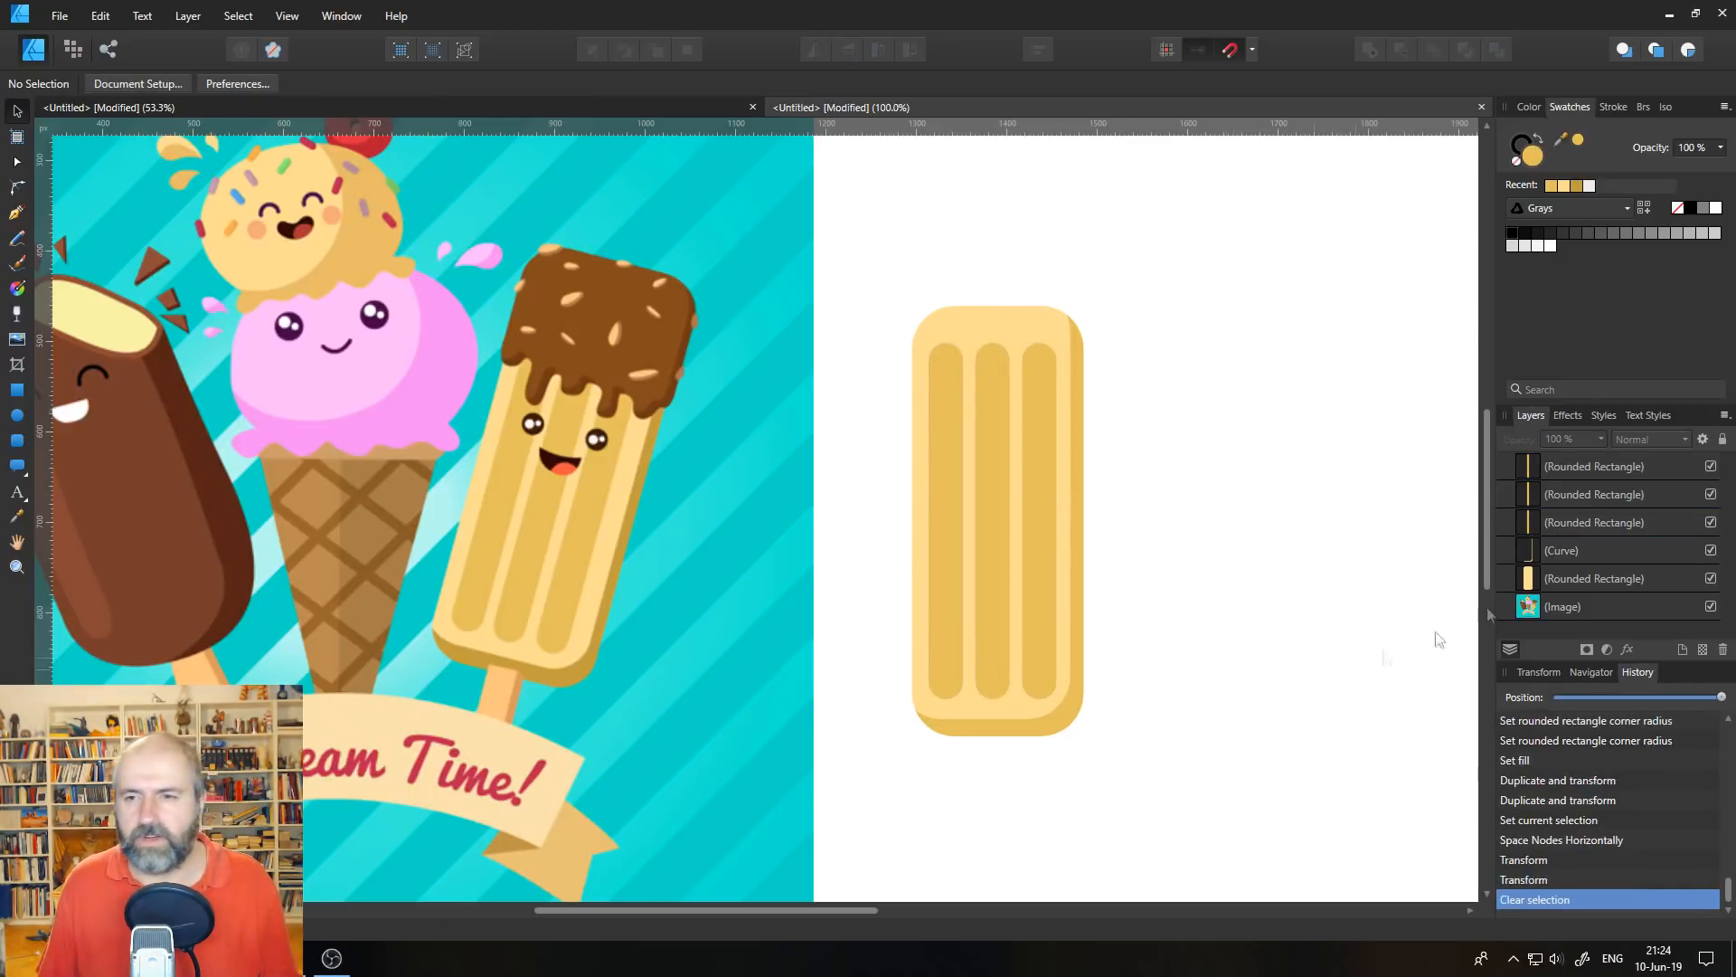
- Group all the popsicle body shapes above the reference image and name the group "Body 1"
click(1539, 467)
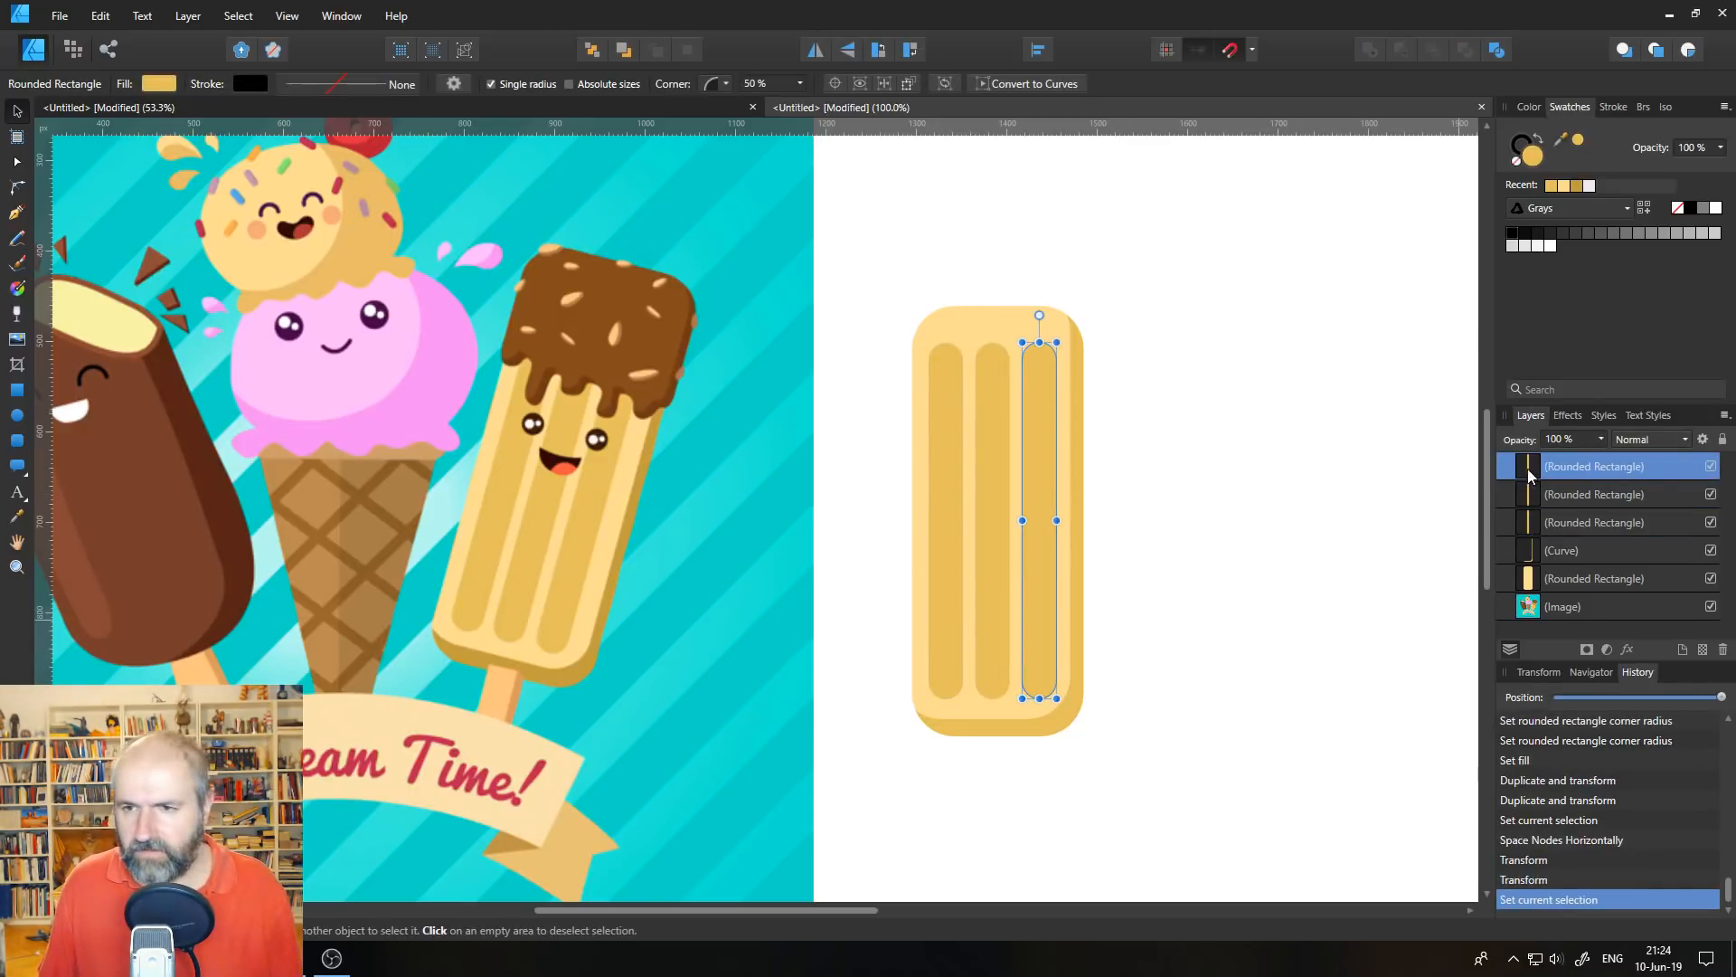
shift+click(1538, 579)
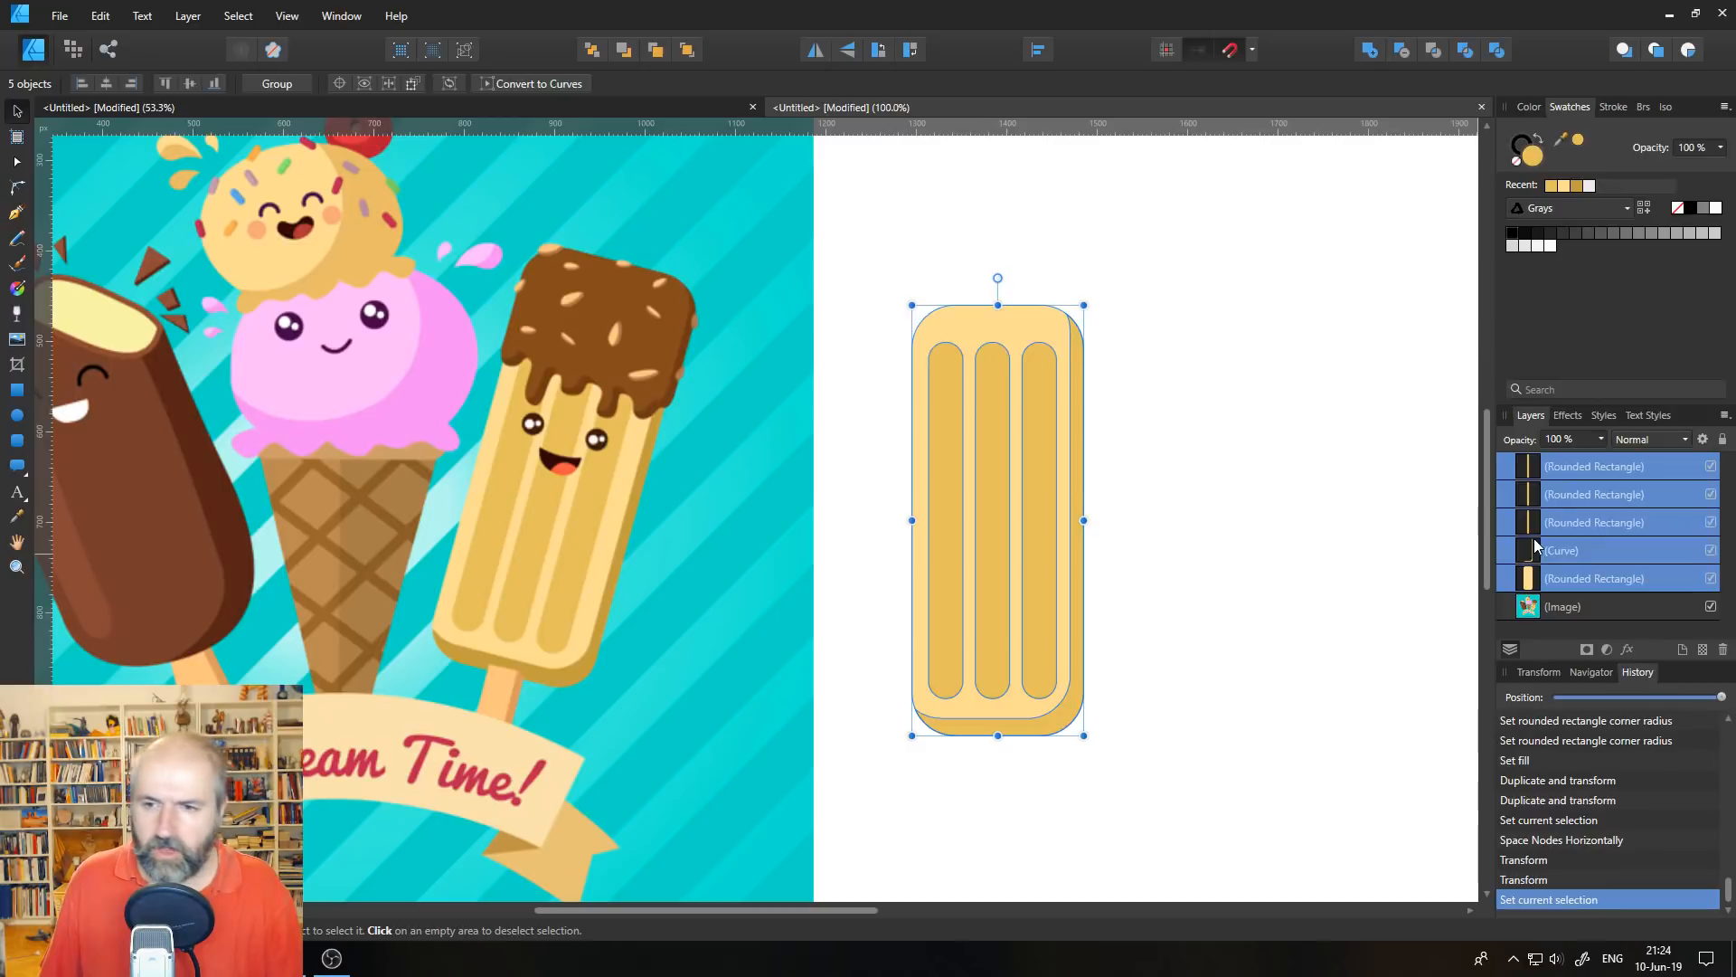
key(ctrl+g)
double_click(1567, 466)
text(B)
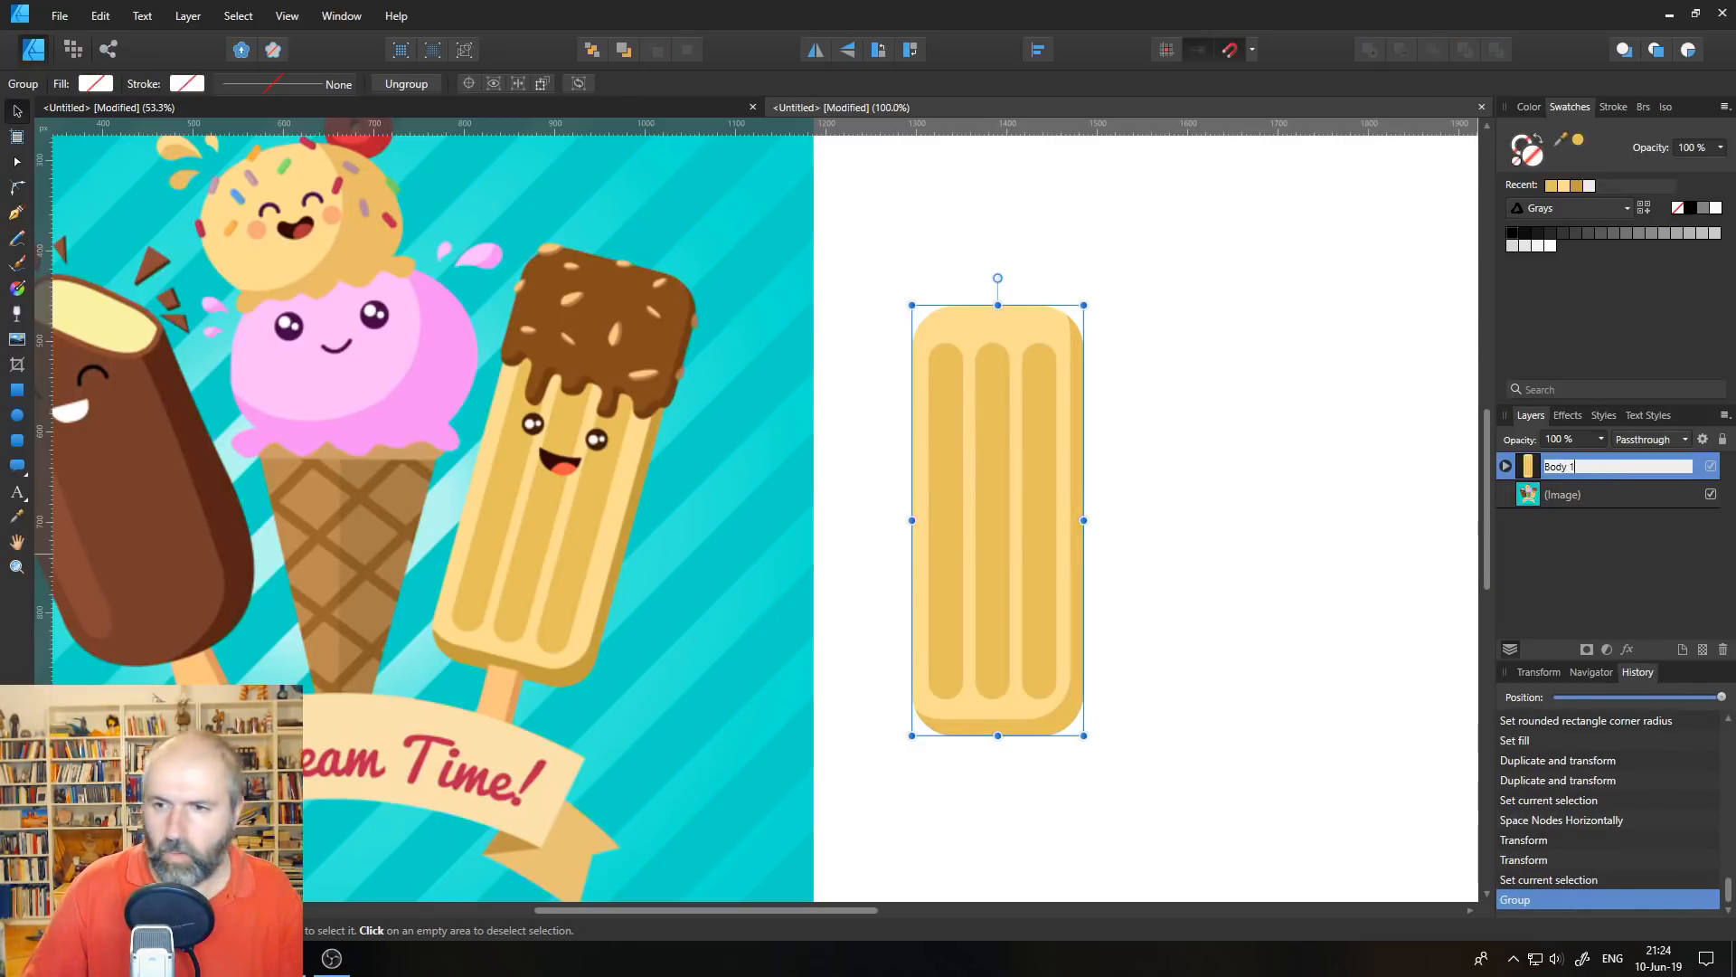
text(ody 1)
key(Return)
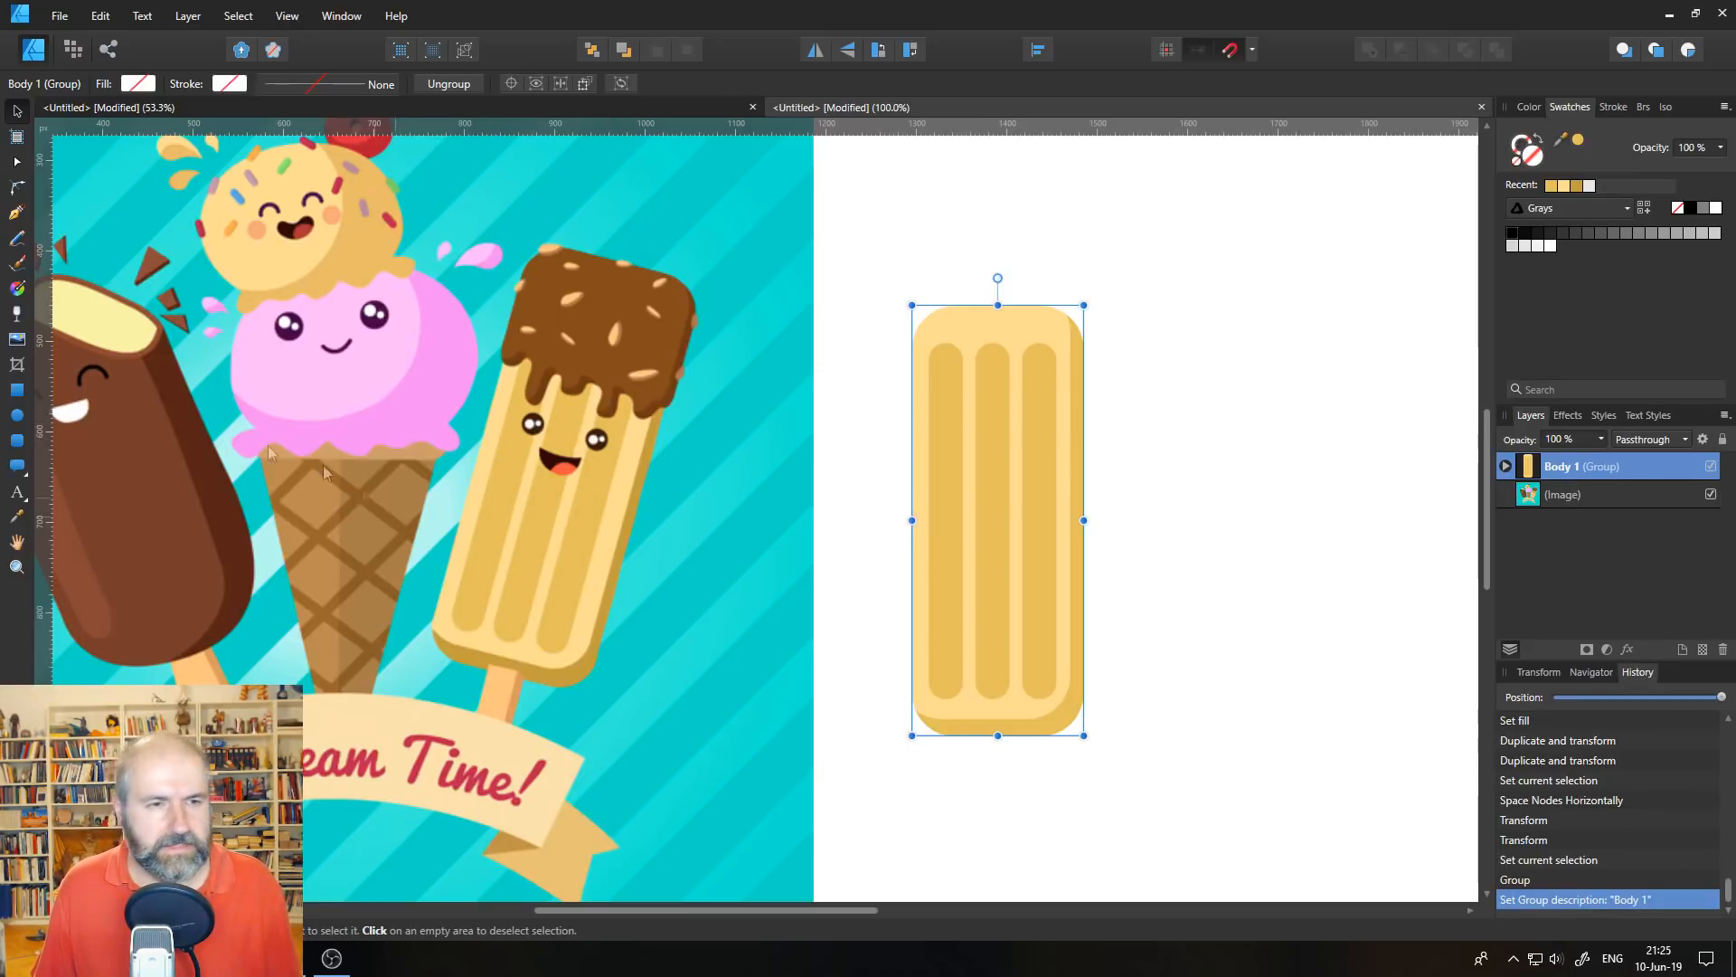
- Draw a circle for the eye beside the popsicle body and move it next to the reference popsicle's eyes
key(e)
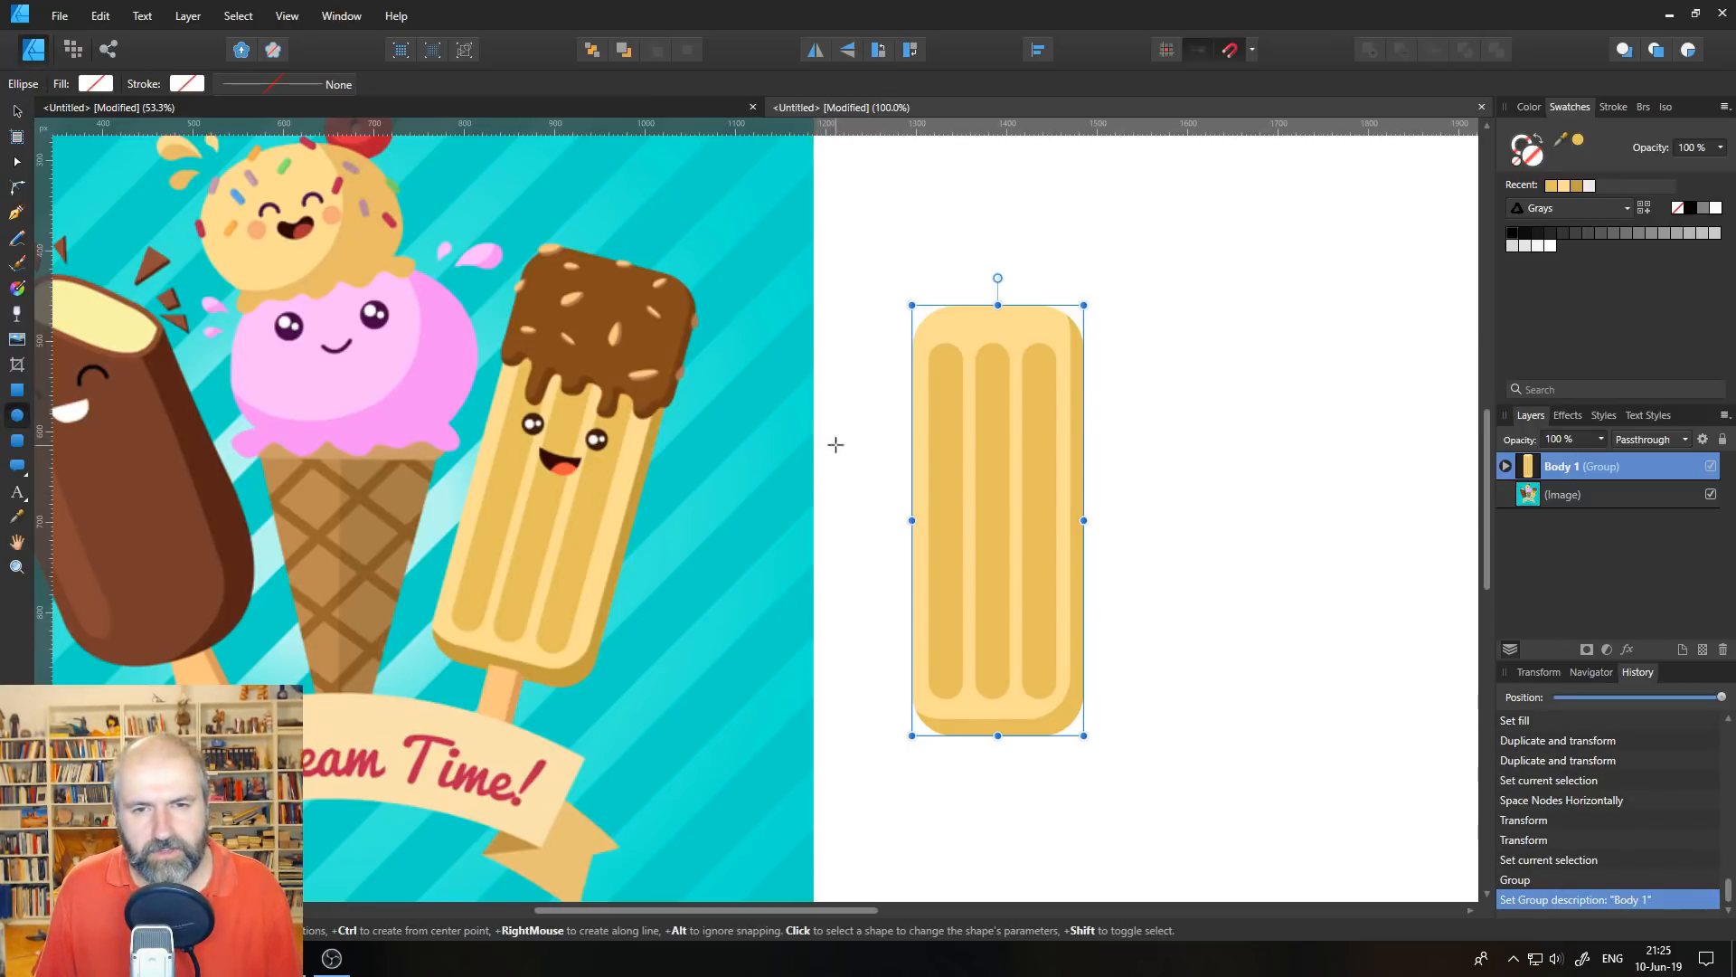
drag(829, 436, 868, 476)
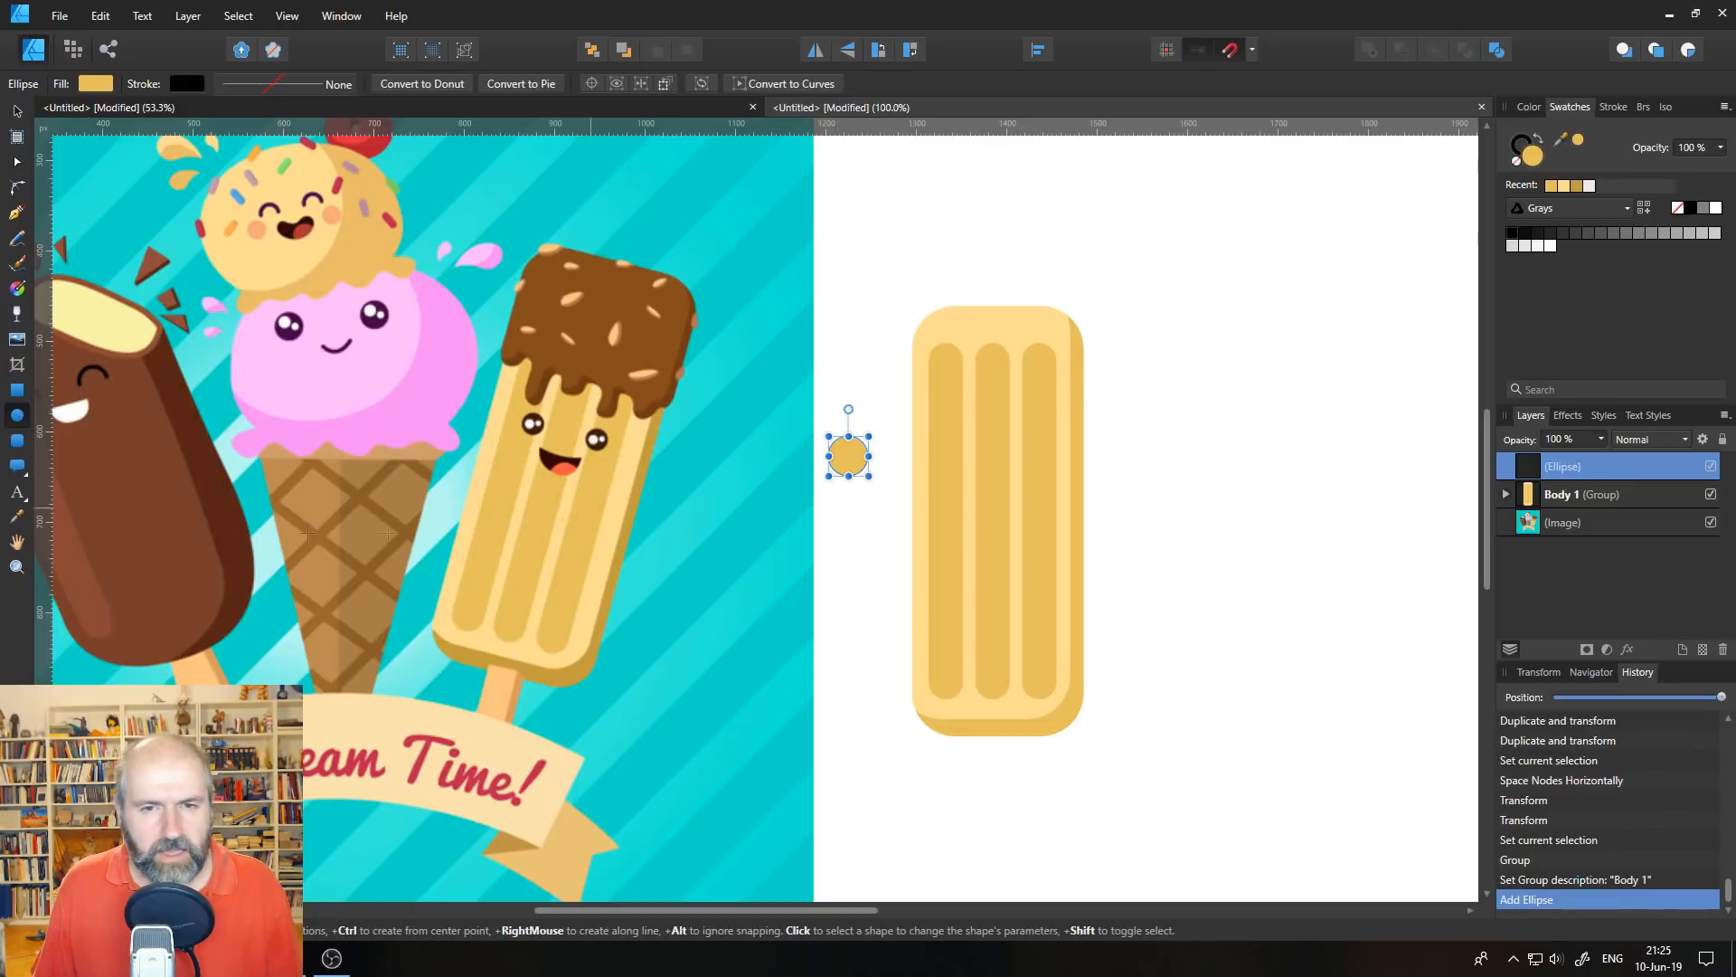
key(z)
click(865, 457)
click(866, 457)
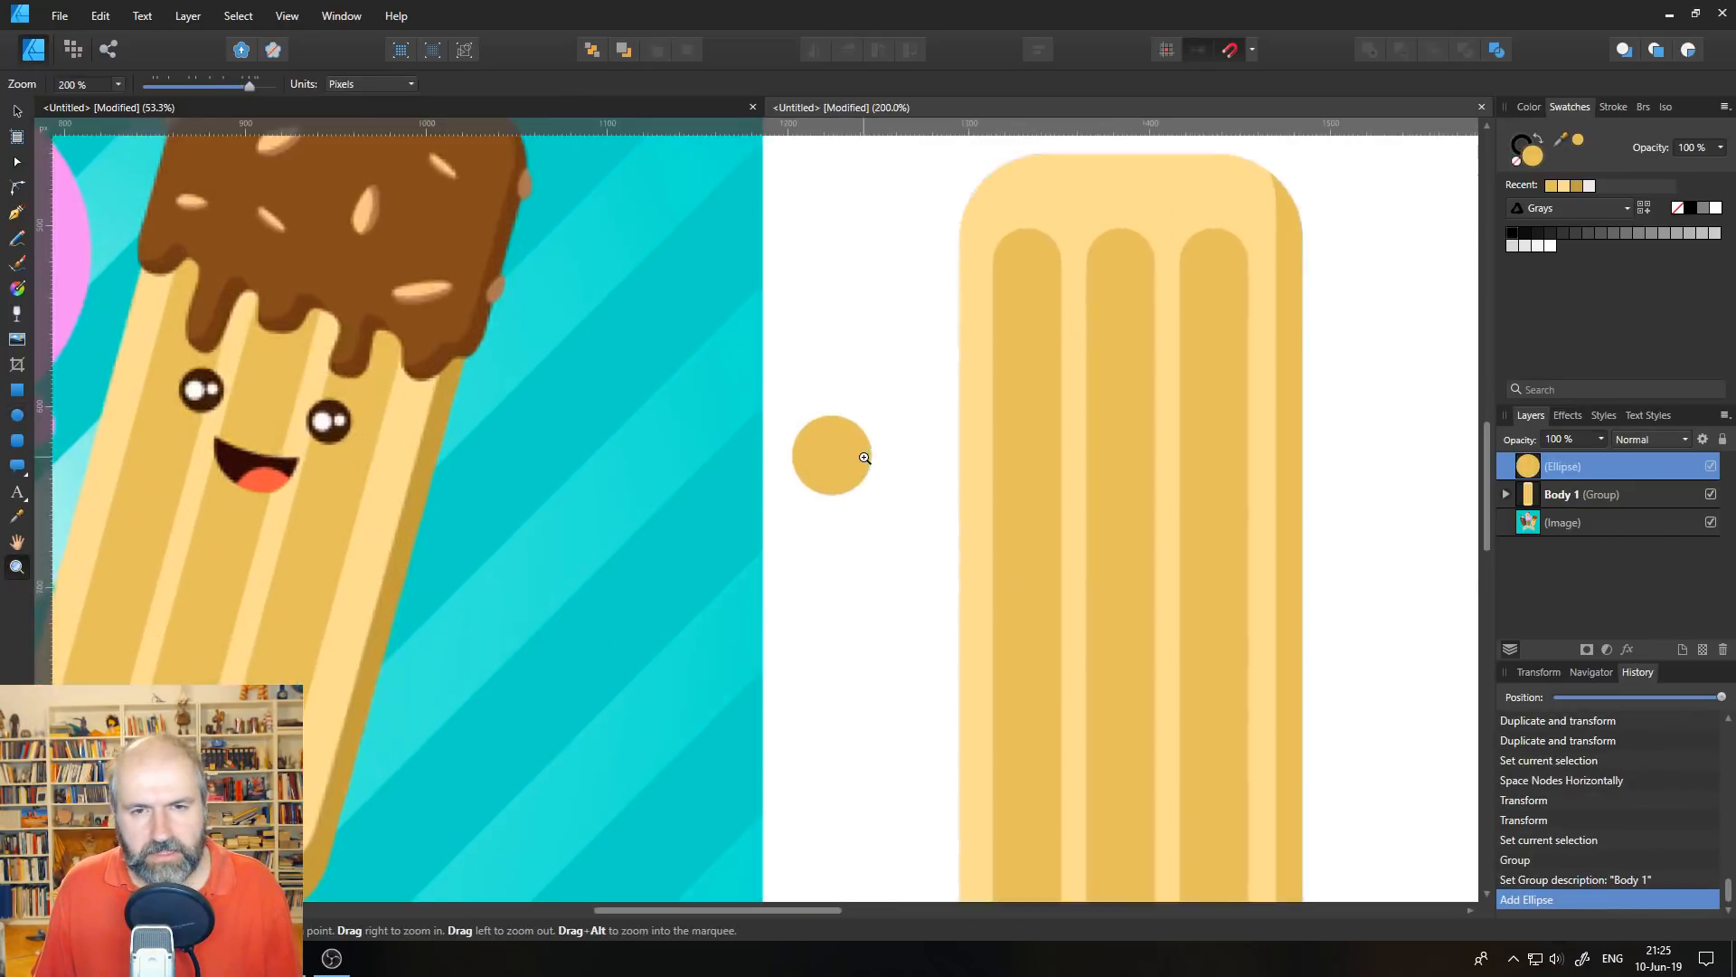
click(865, 458)
drag(271, 381, 737, 409)
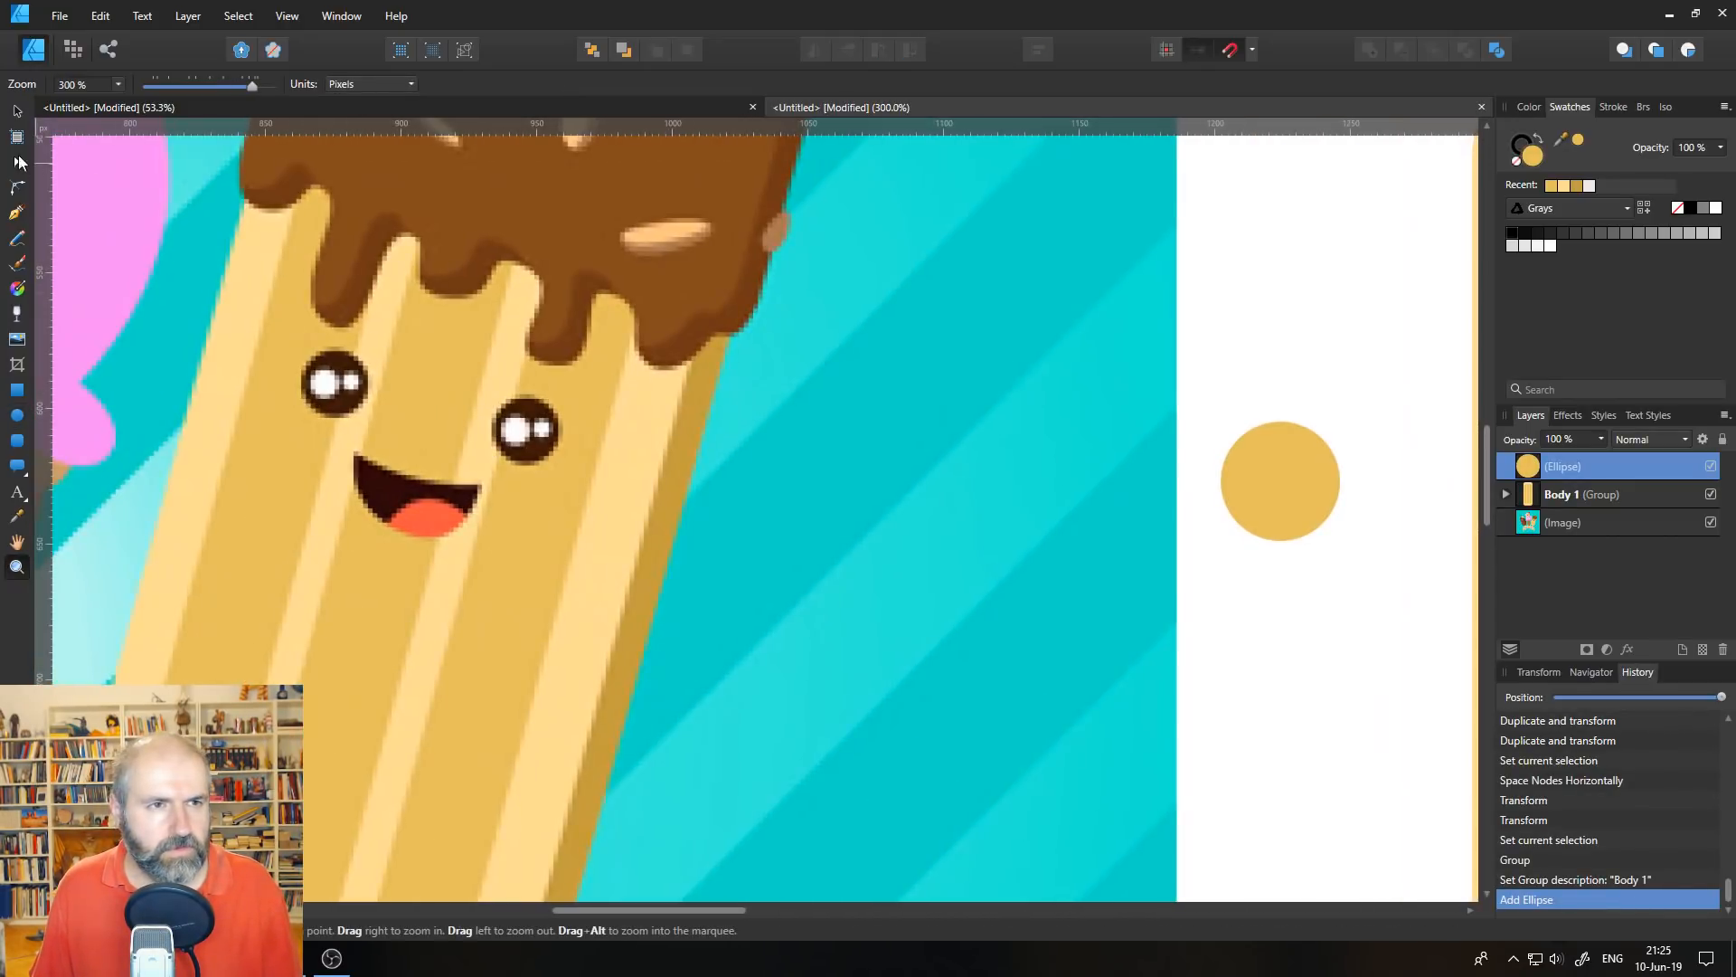
click(17, 112)
drag(1288, 492, 642, 471)
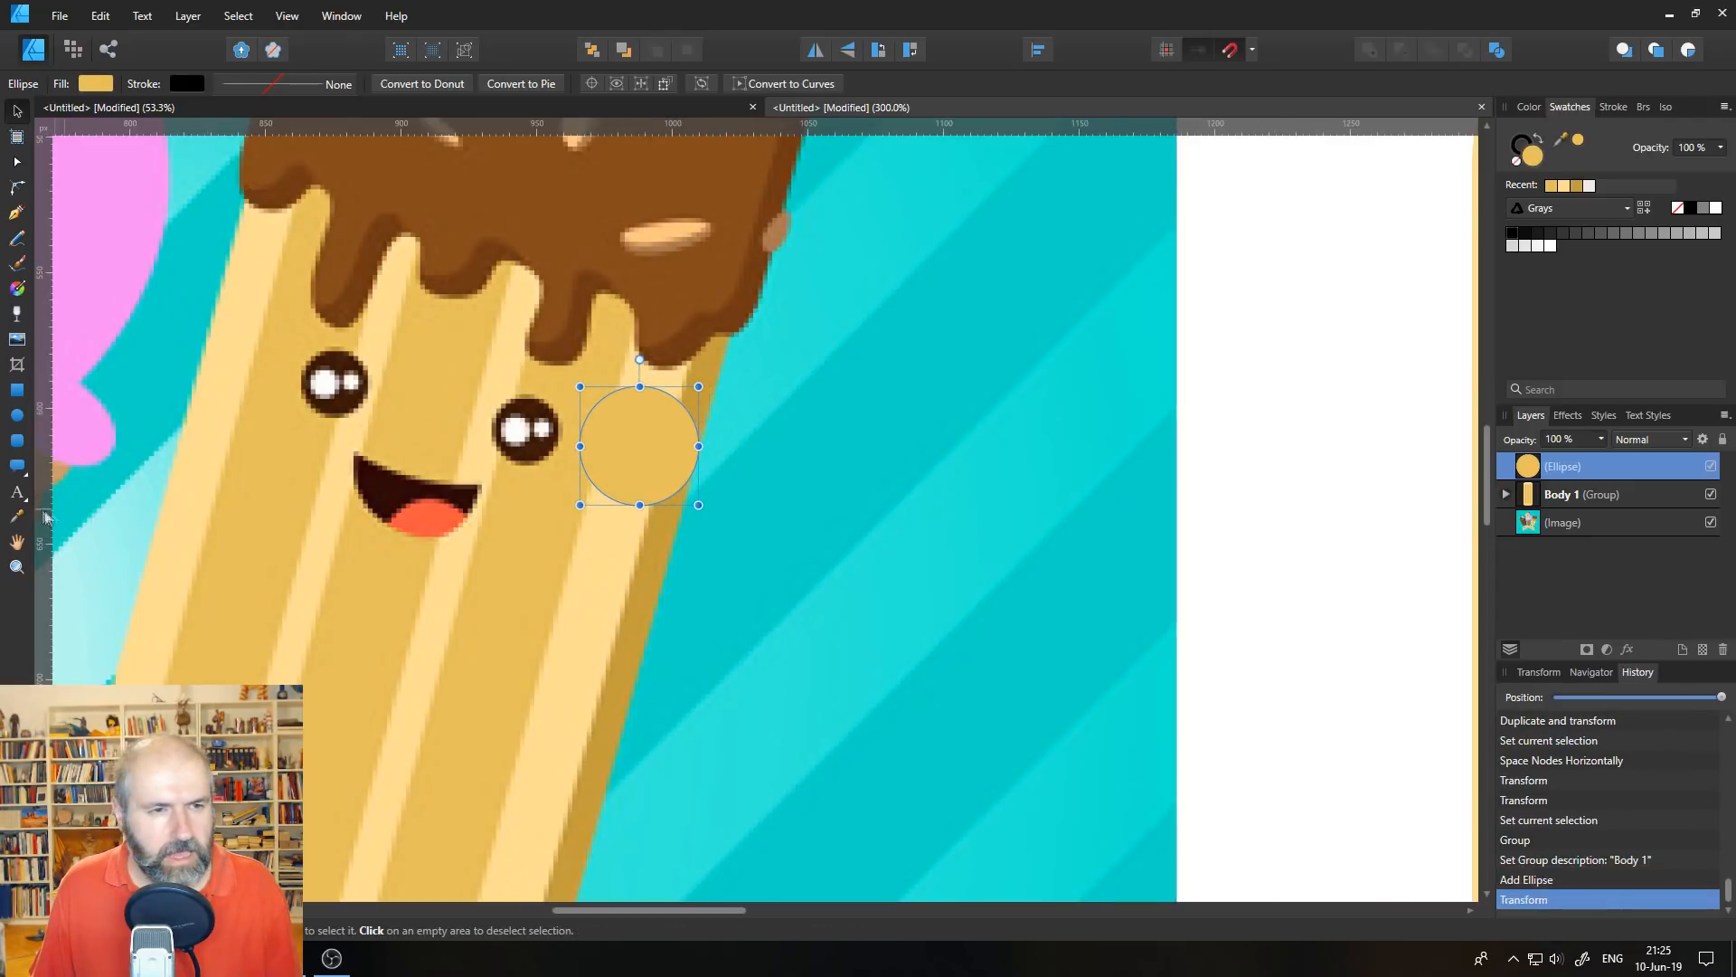
- Draw two highlight circles inside the eye circle, a larger one at its lower left and a smaller one at its upper right
click(16, 415)
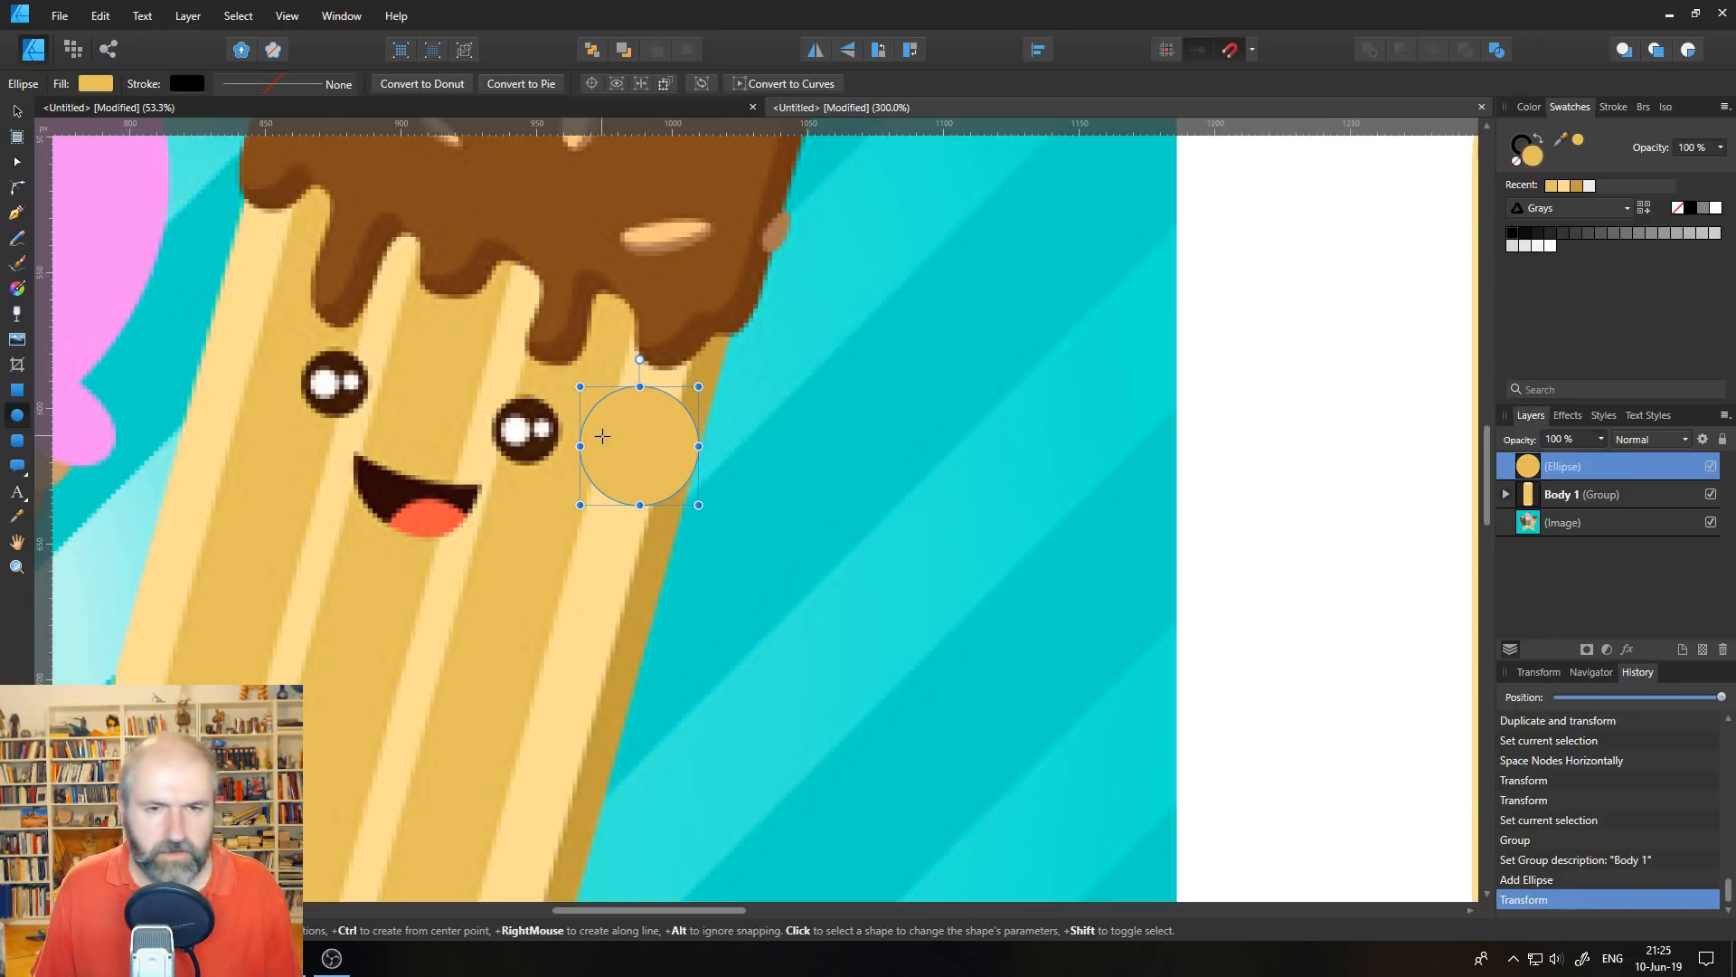
drag(602, 439, 643, 472)
drag(645, 410, 670, 435)
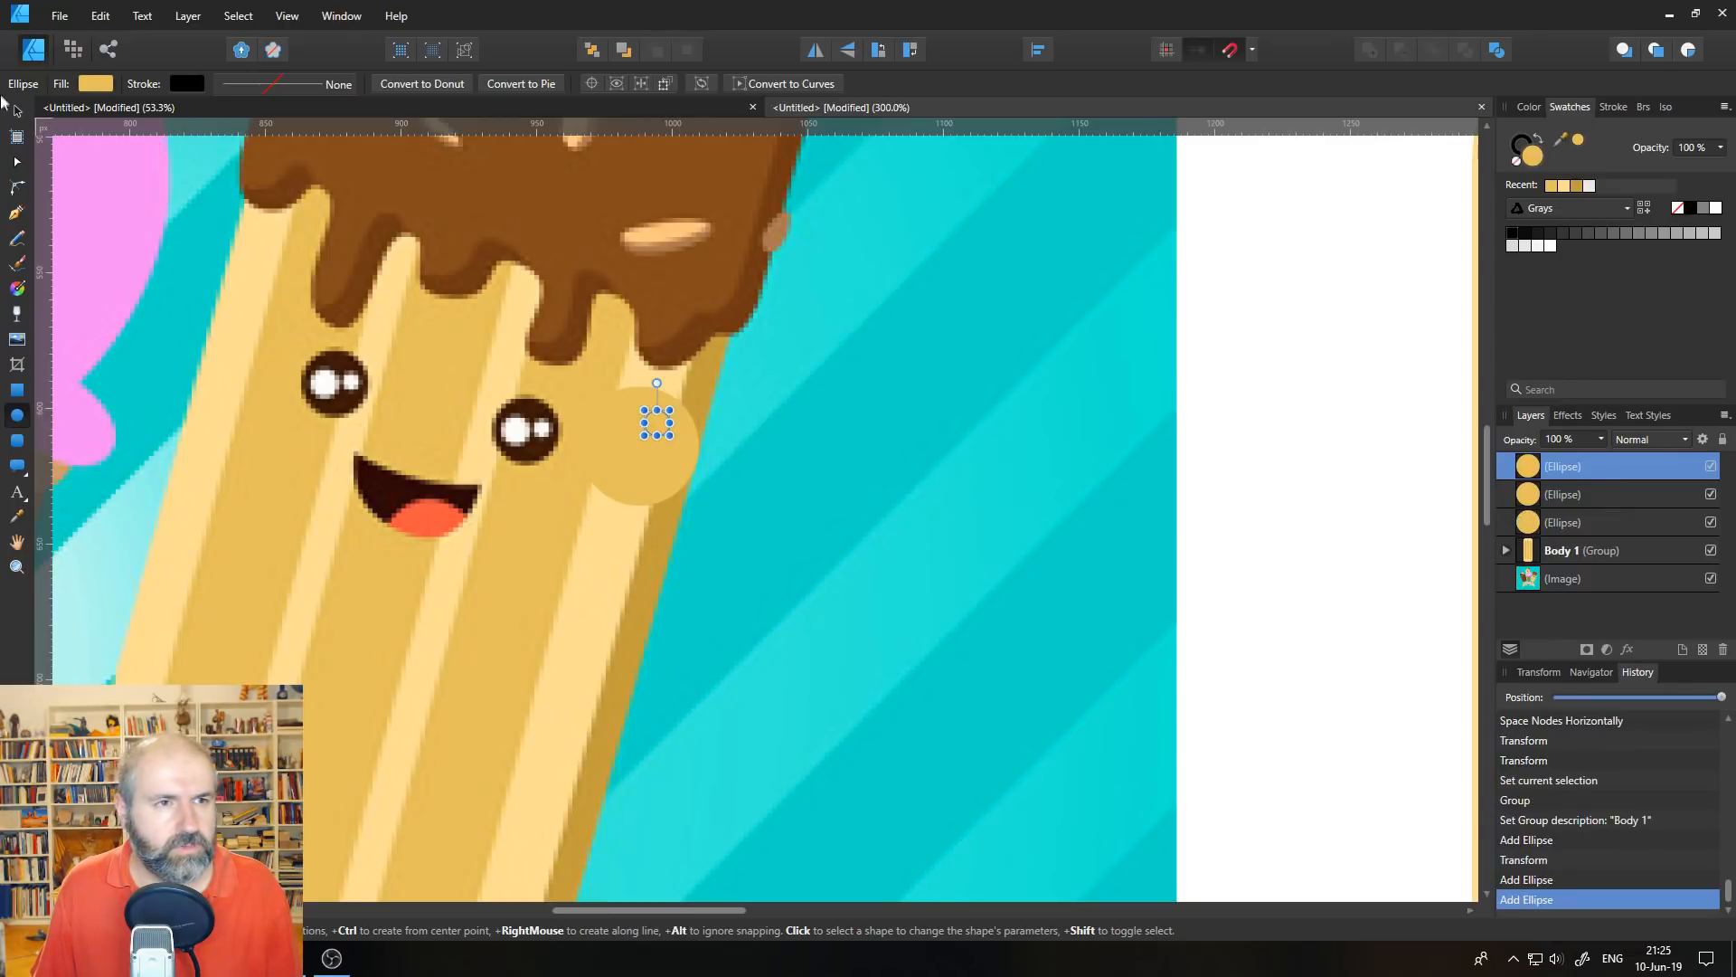
click(19, 114)
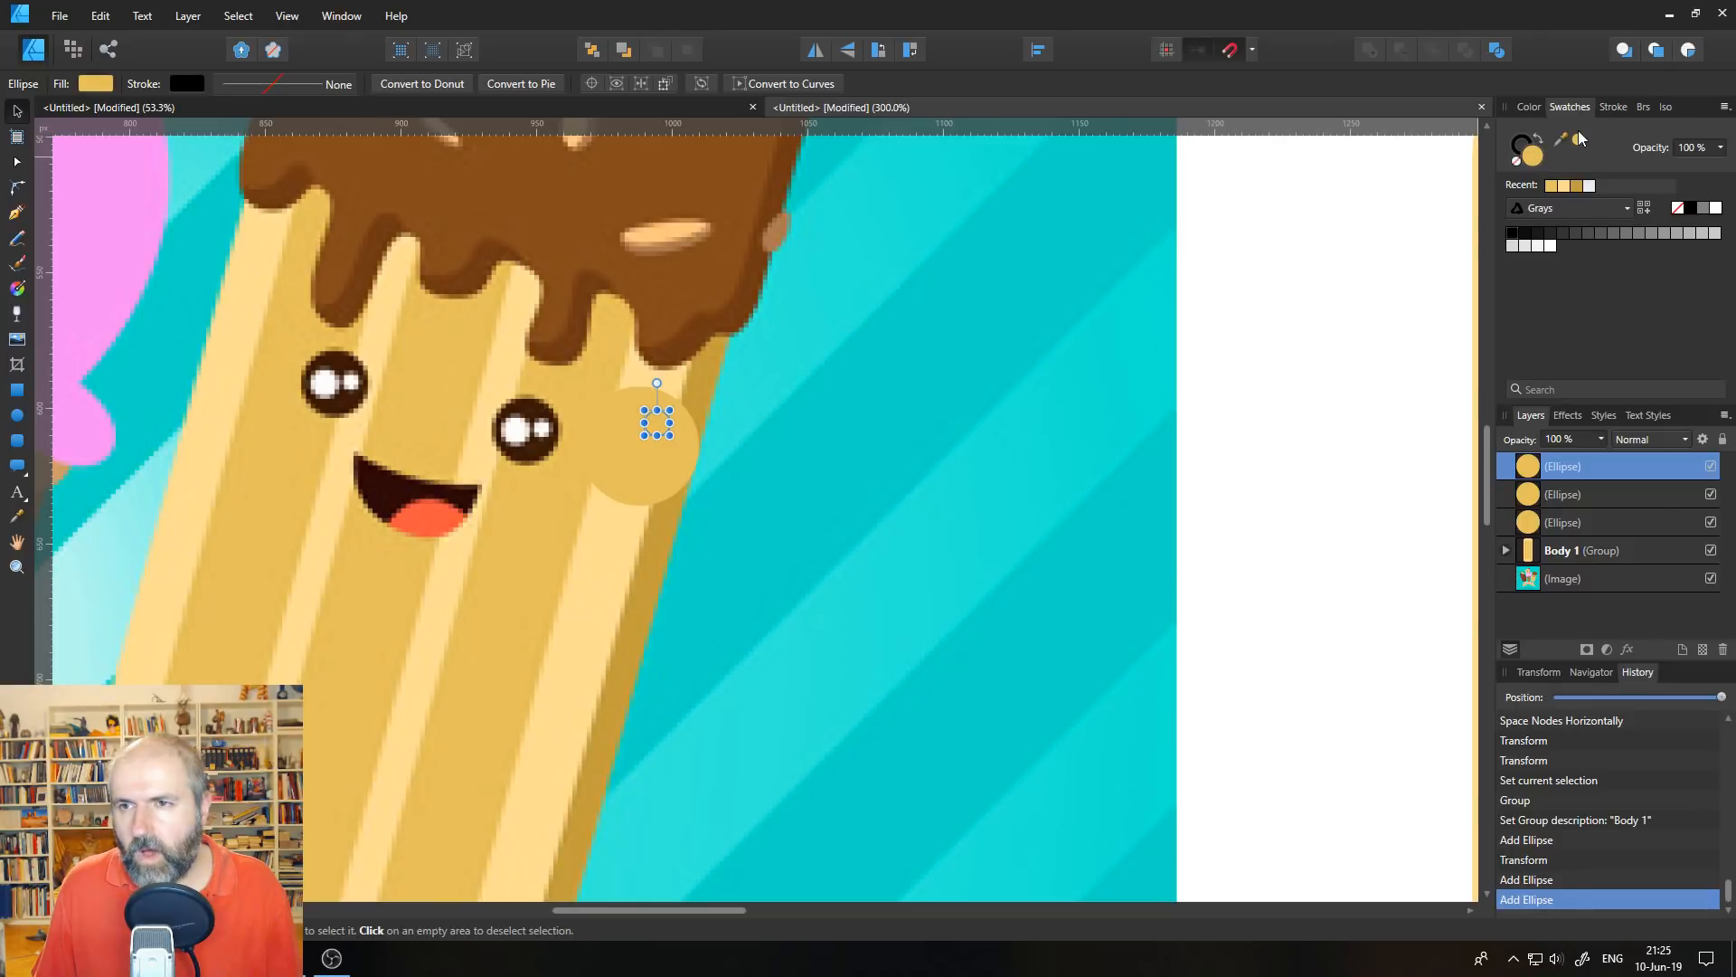
- Fill both highlight circles of the eye with white
double_click(1540, 163)
drag(888, 514, 1000, 241)
click(1117, 264)
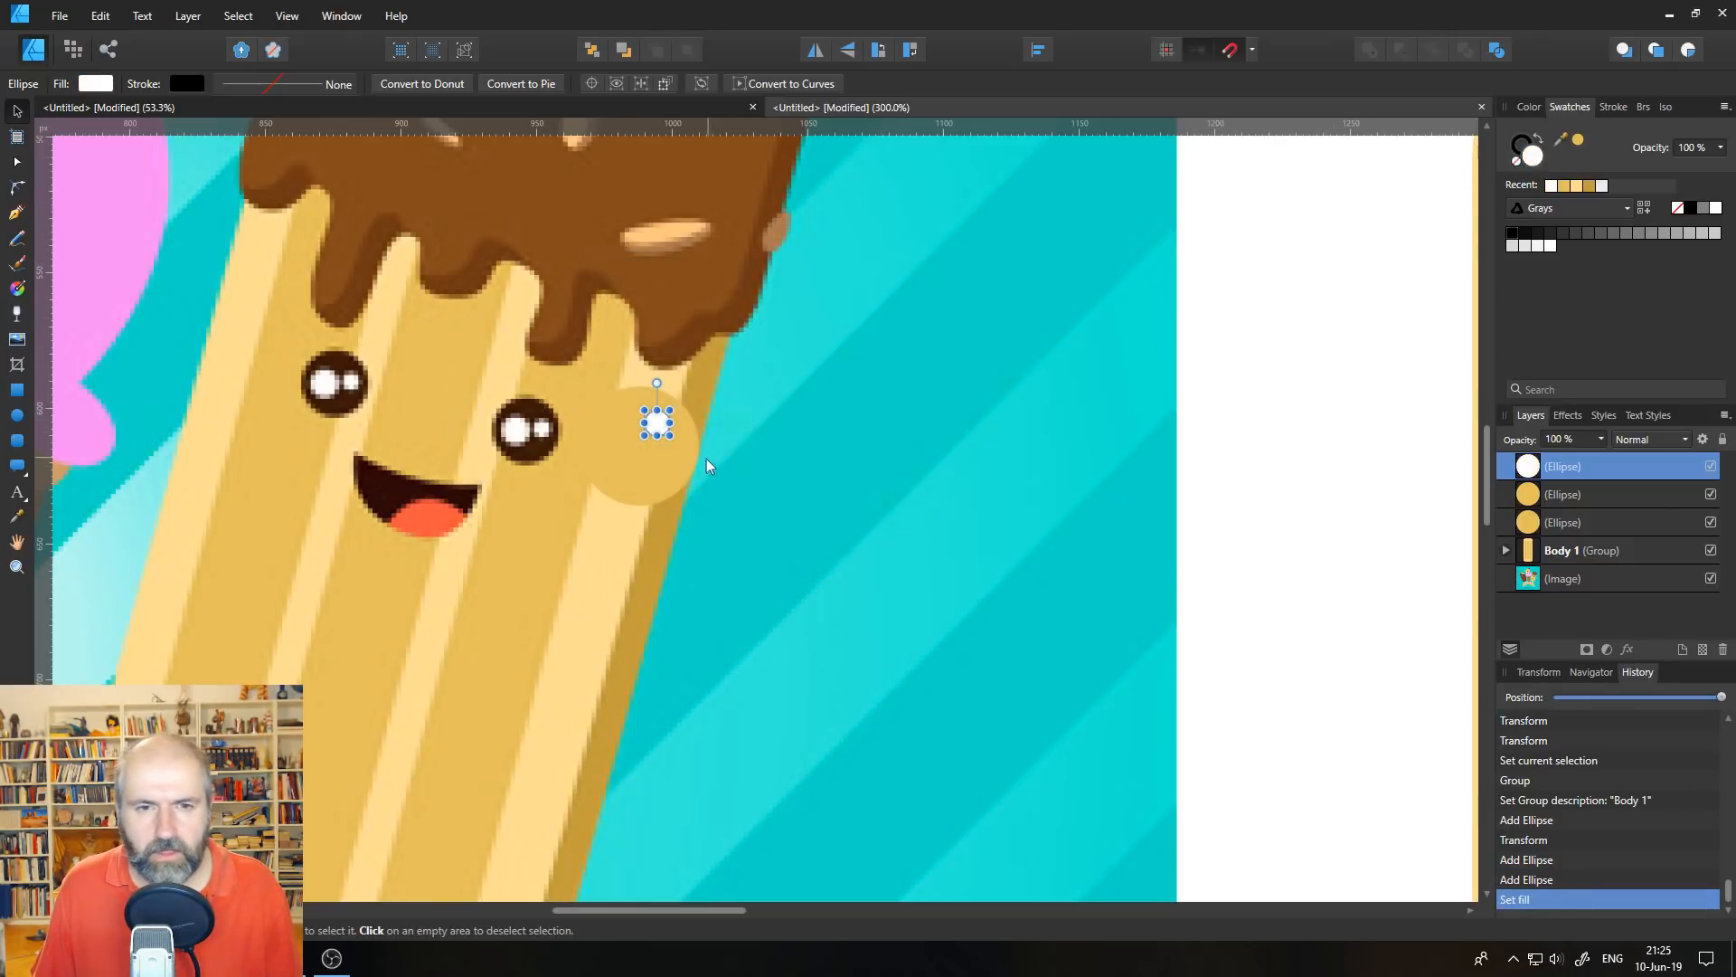
click(1563, 494)
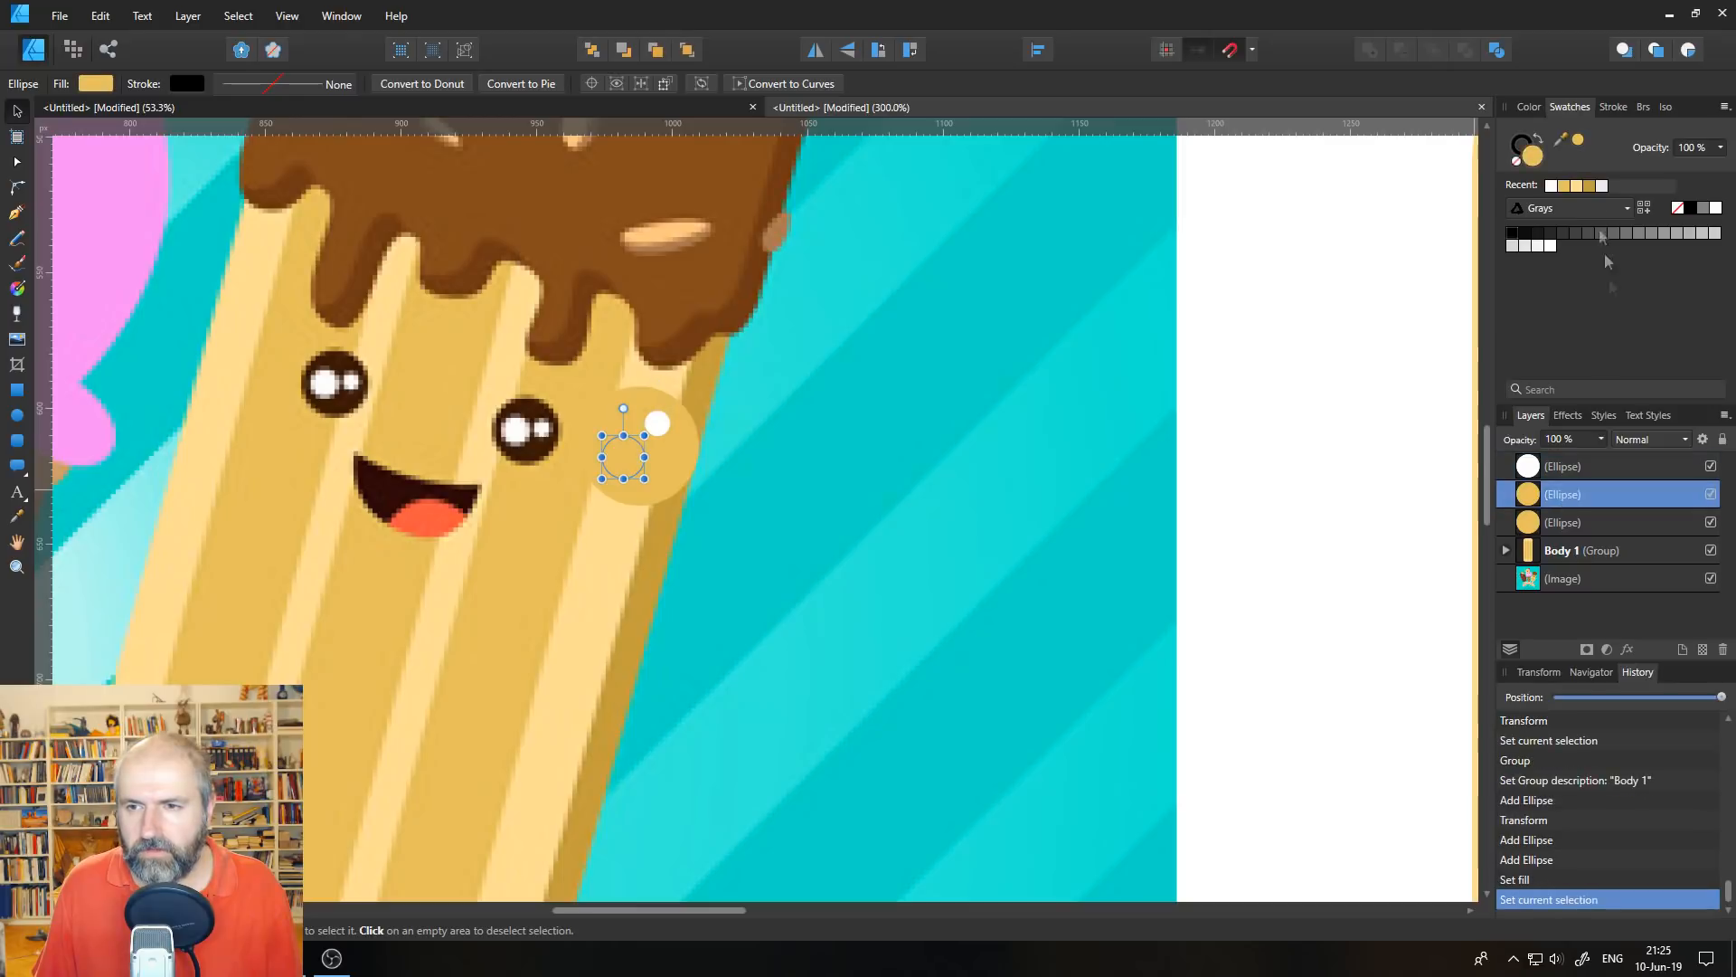
double_click(1542, 165)
click(1096, 291)
click(1117, 264)
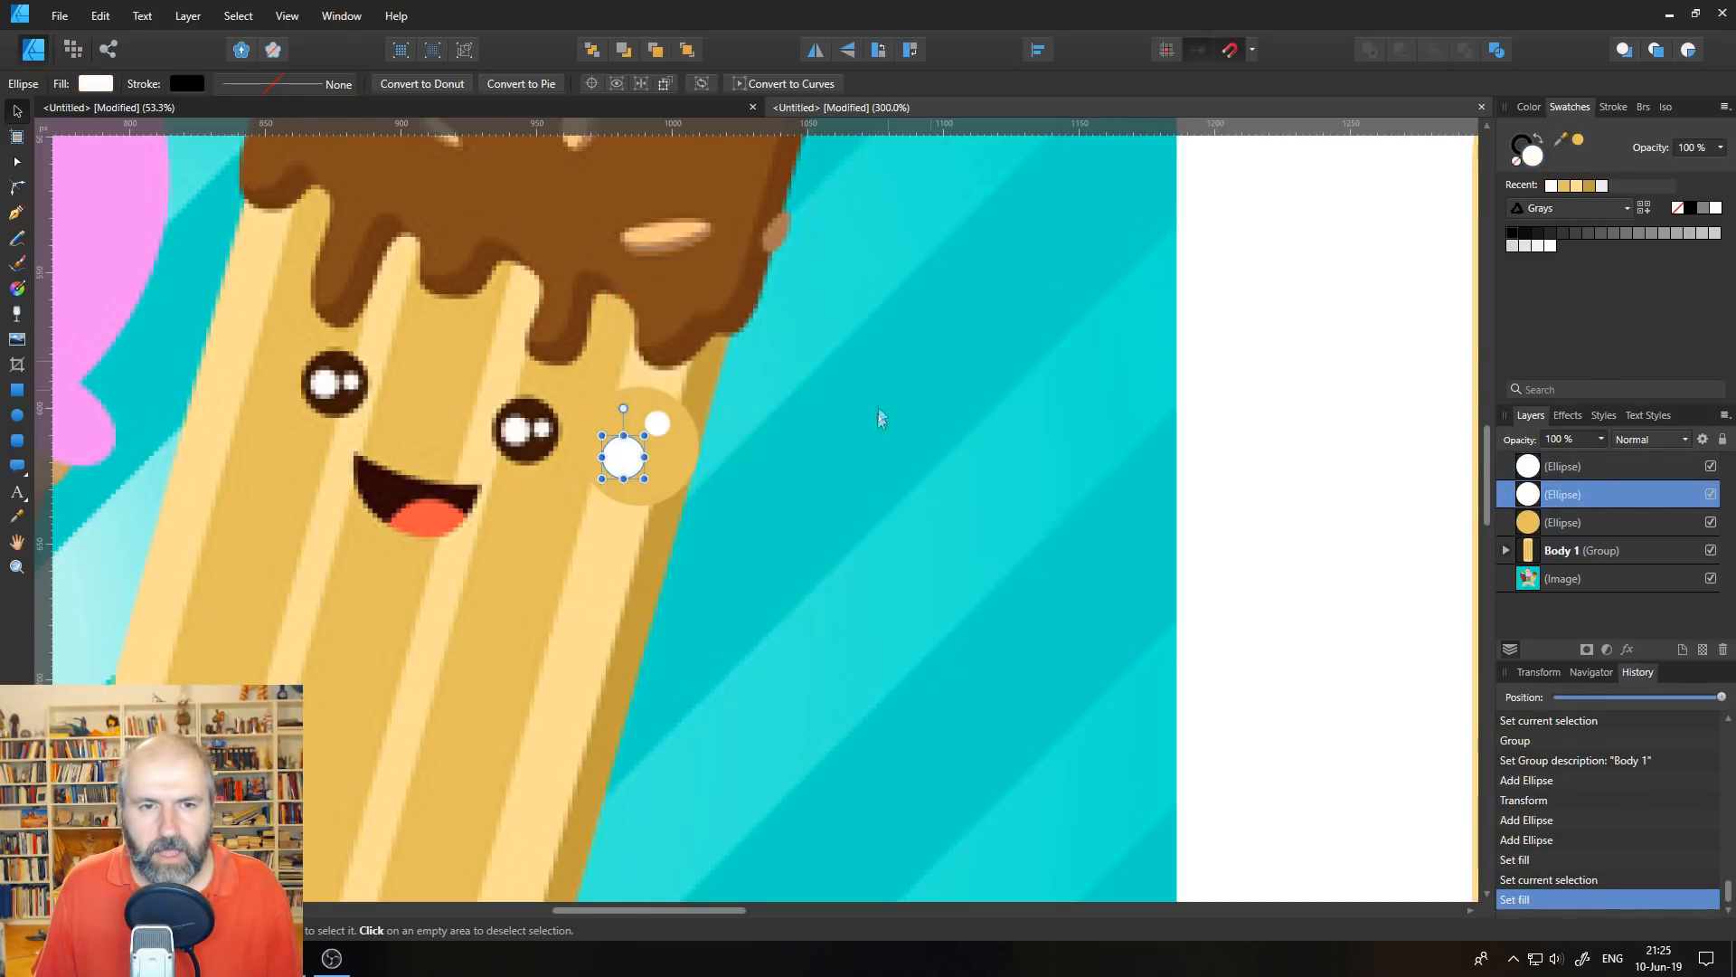
- Fill the large eye circle with the dark brown sampled from the reference eye and slightly enlarge the lower-left white highlight
click(1582, 520)
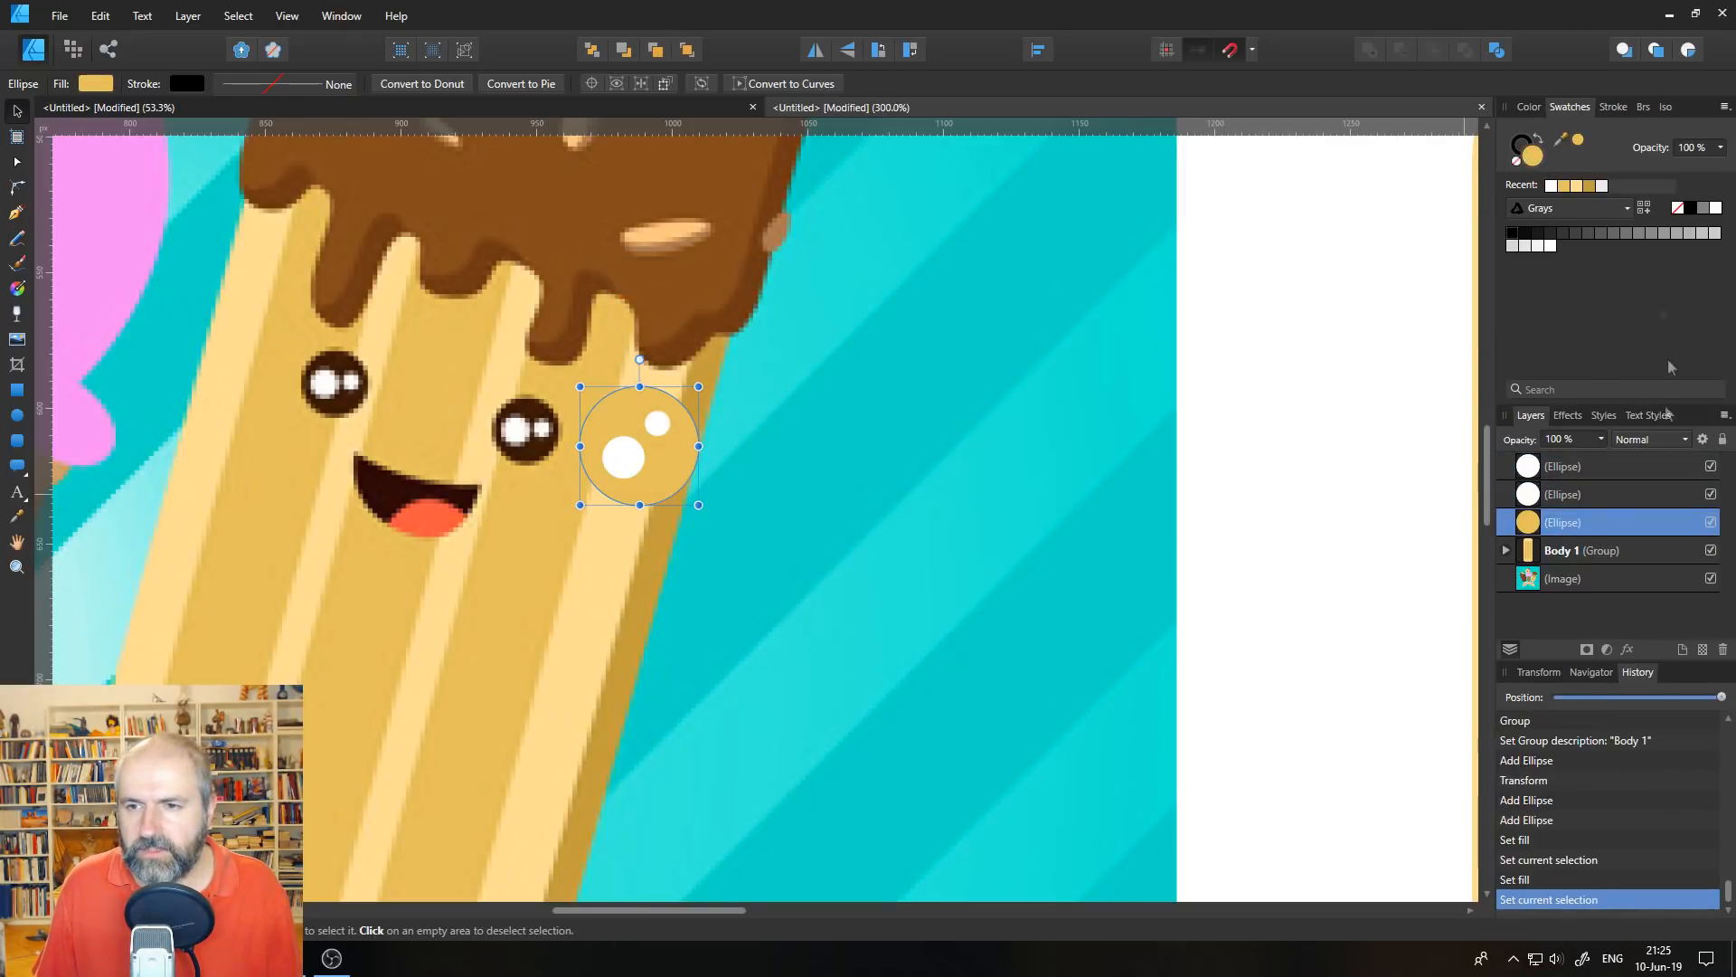
drag(1580, 148, 530, 415)
click(1579, 145)
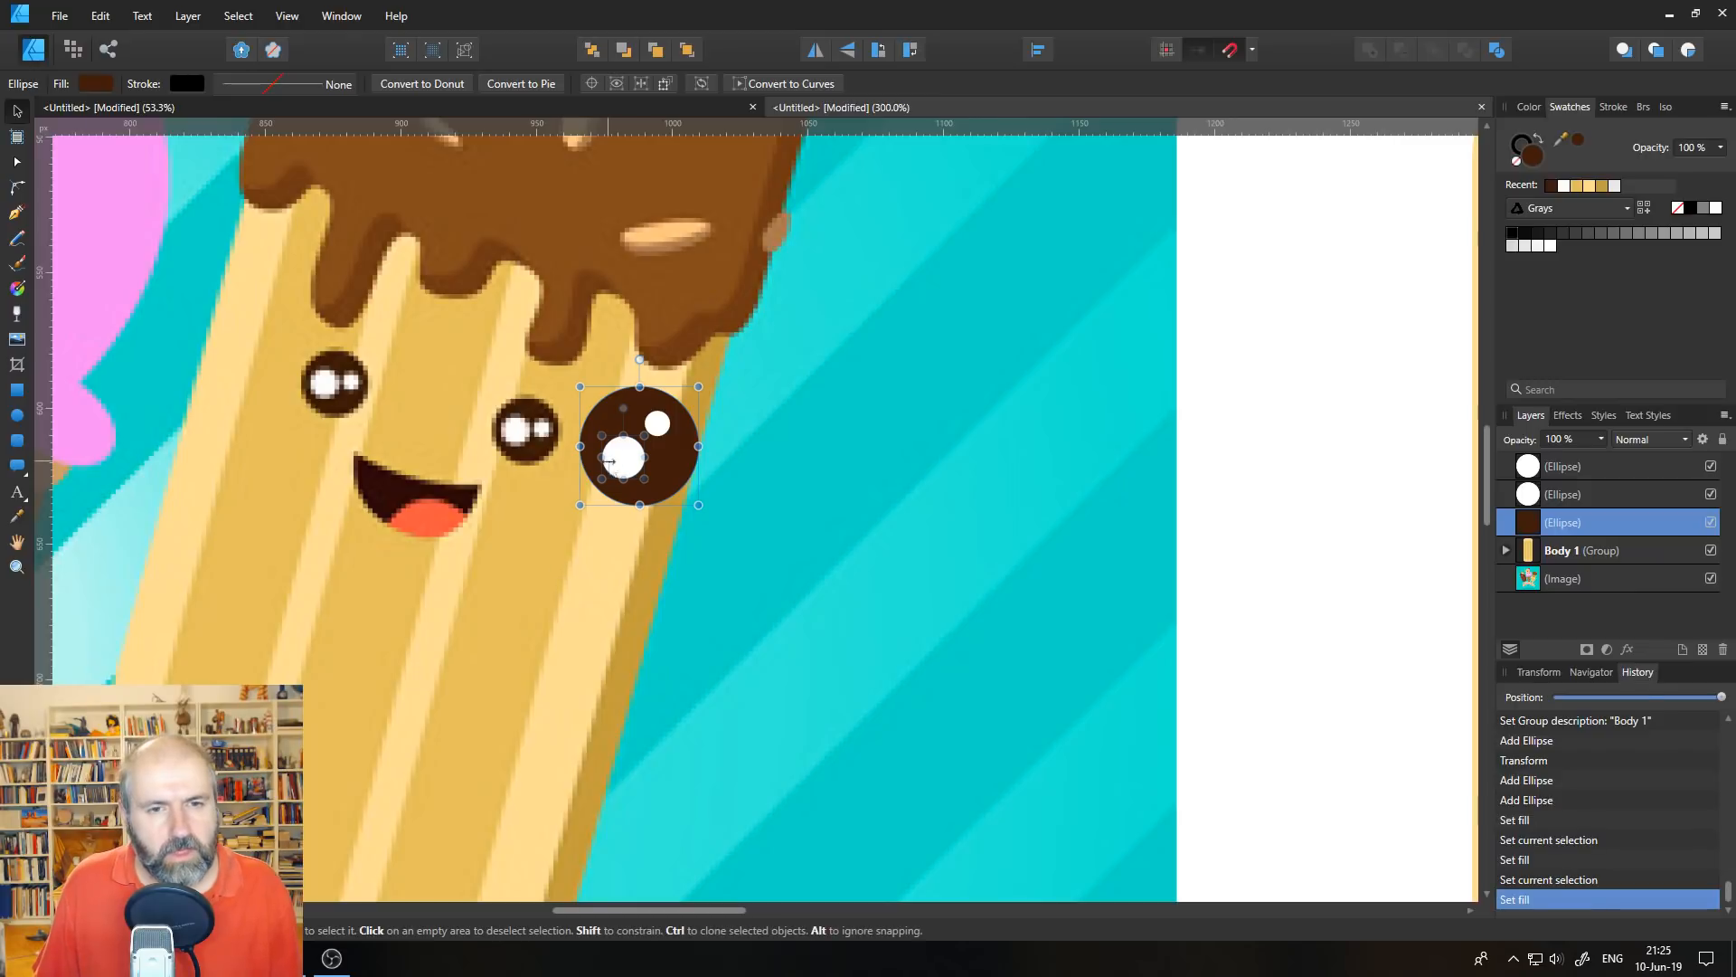
click(612, 467)
drag(649, 426, 649, 424)
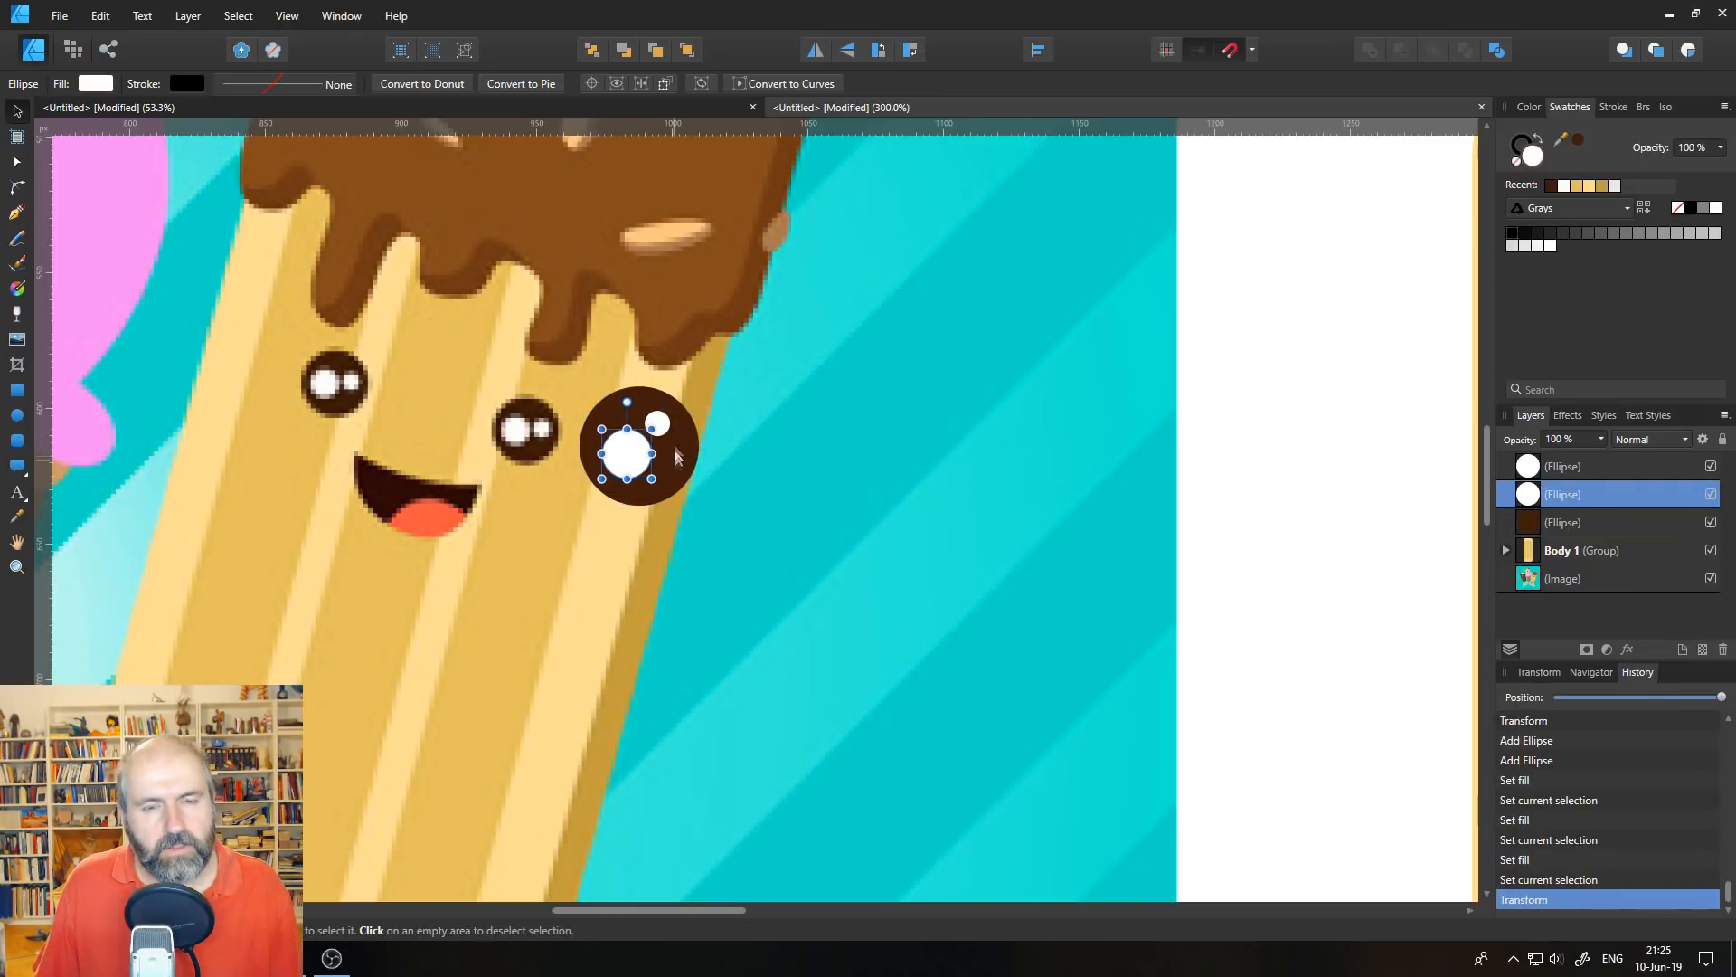
- Group the three eye circles and rotate the group clockwise until the two highlights sit side by side
click(1625, 473)
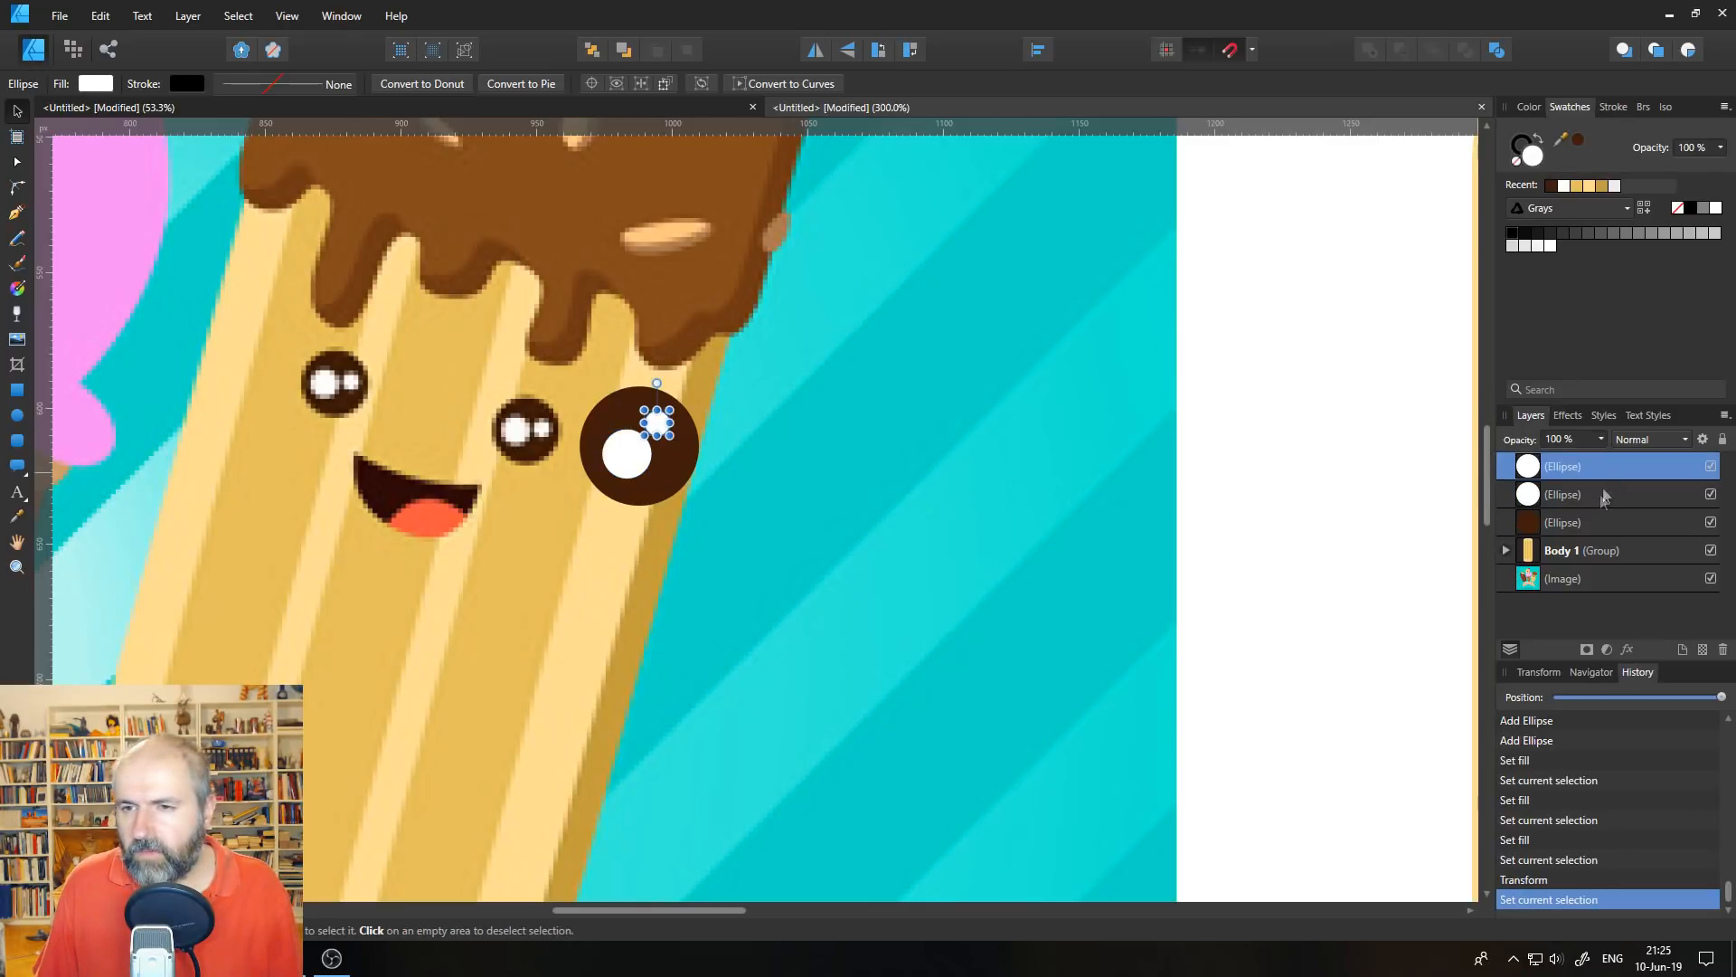
shift+click(1593, 515)
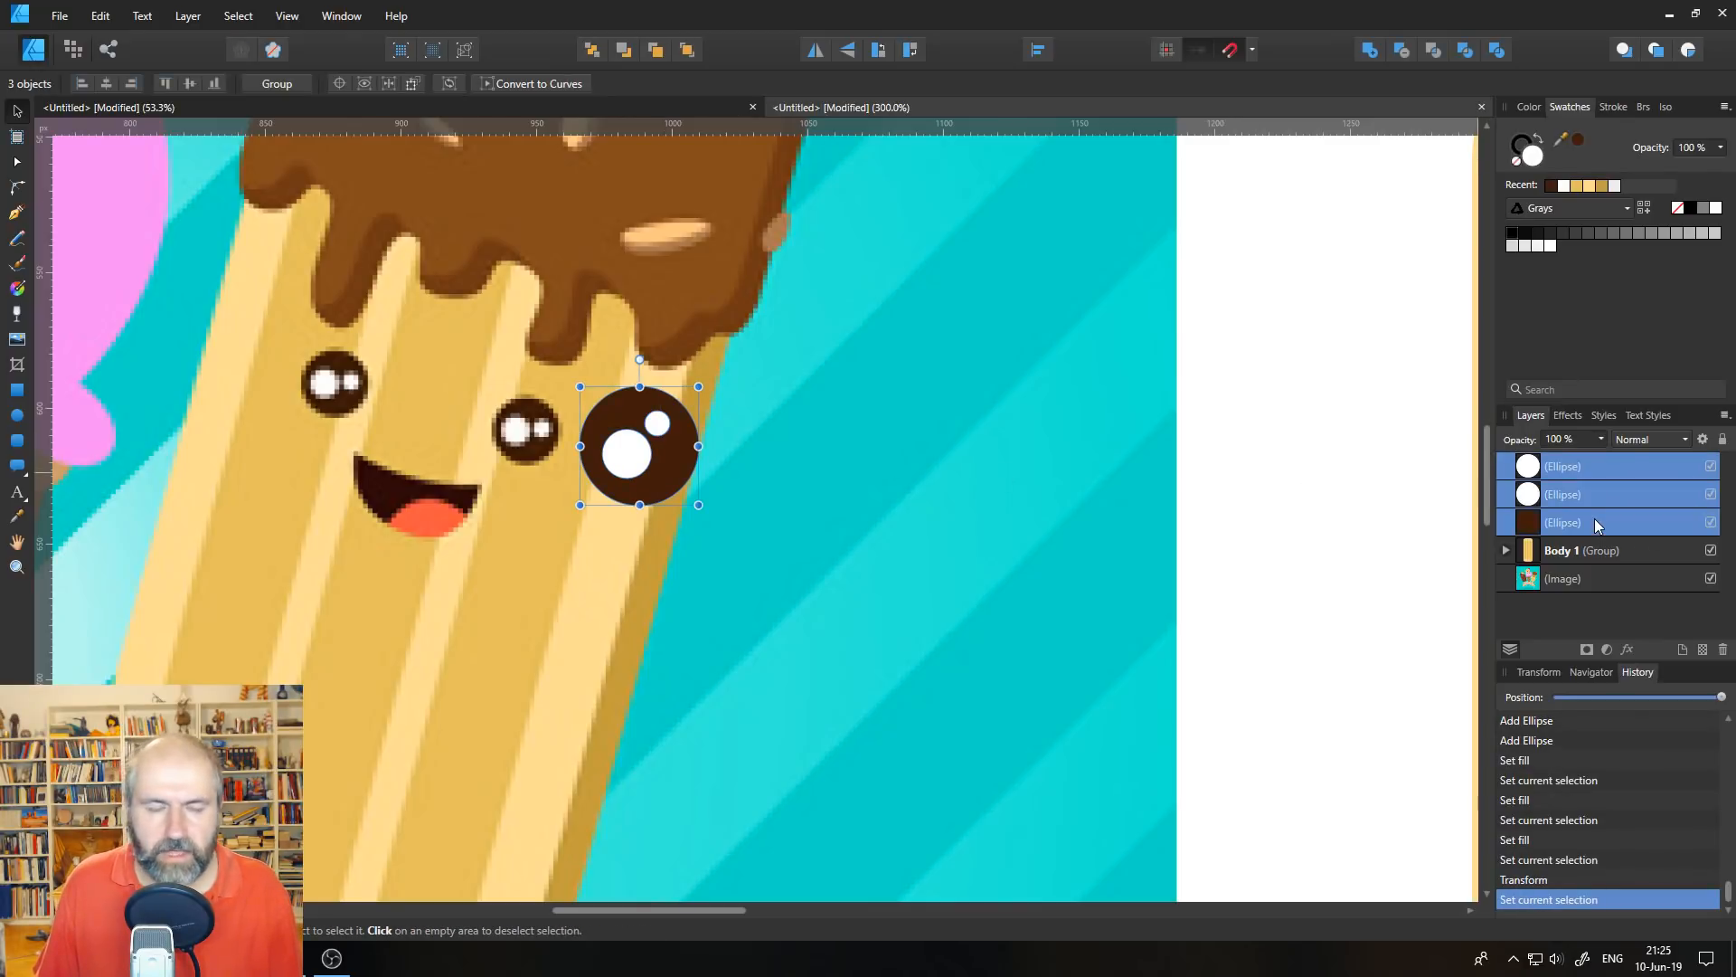
key(ctrl+g)
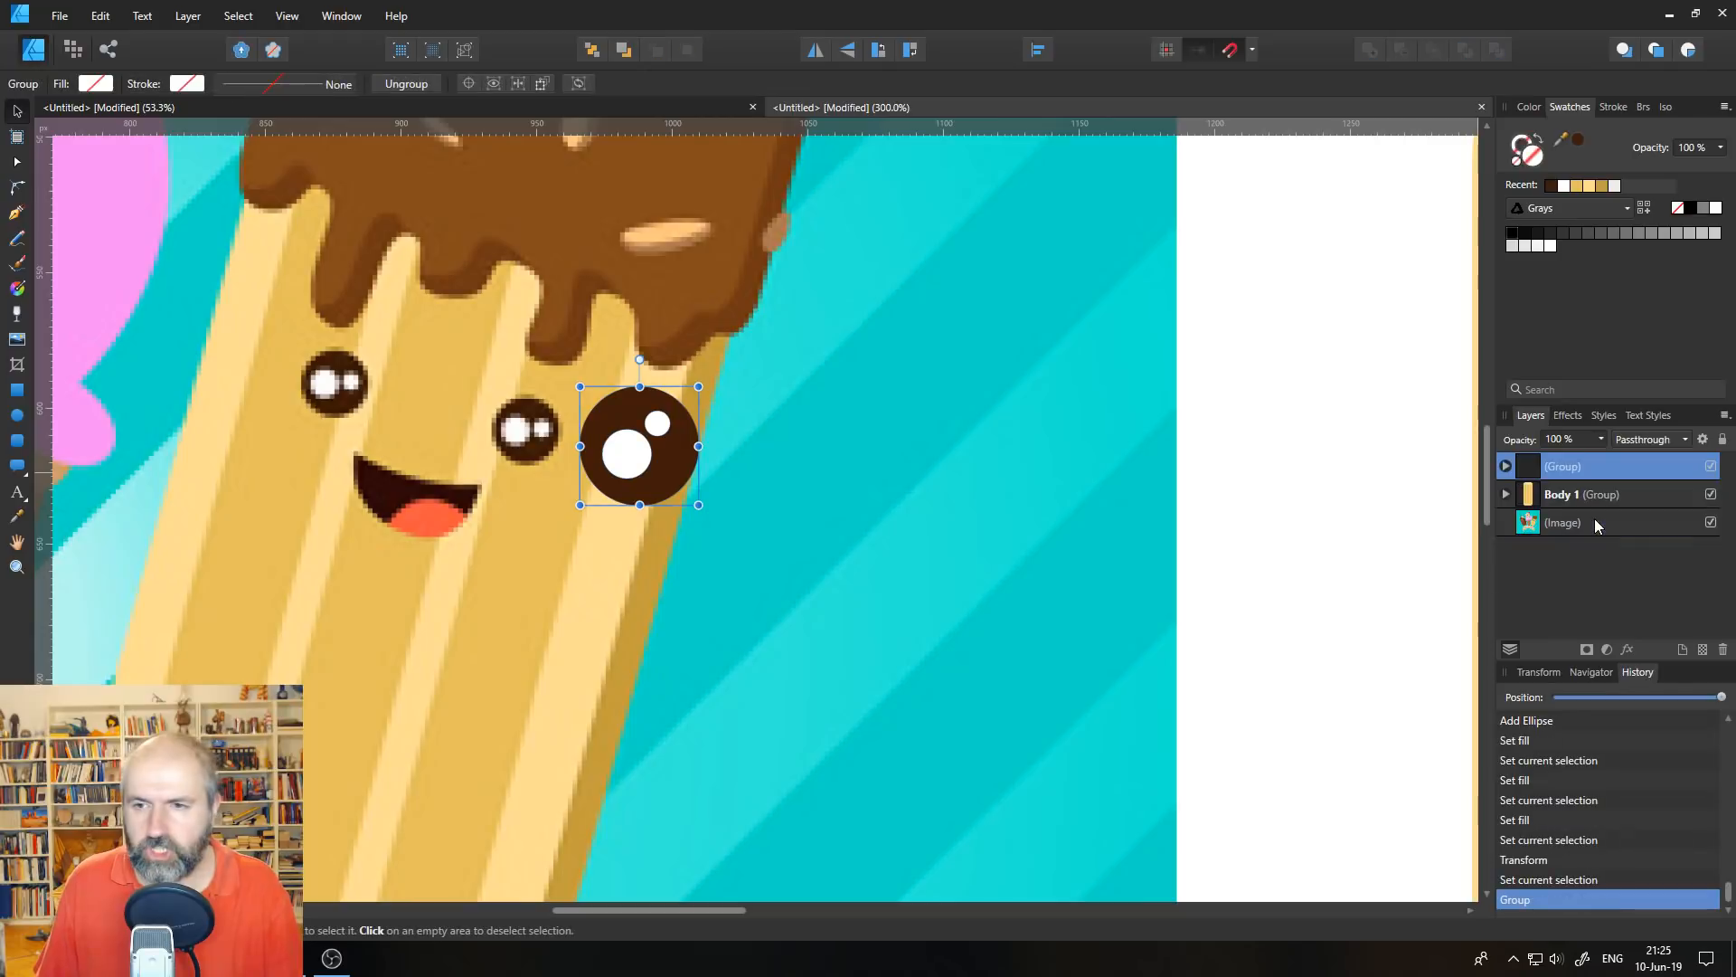
drag(639, 359, 721, 353)
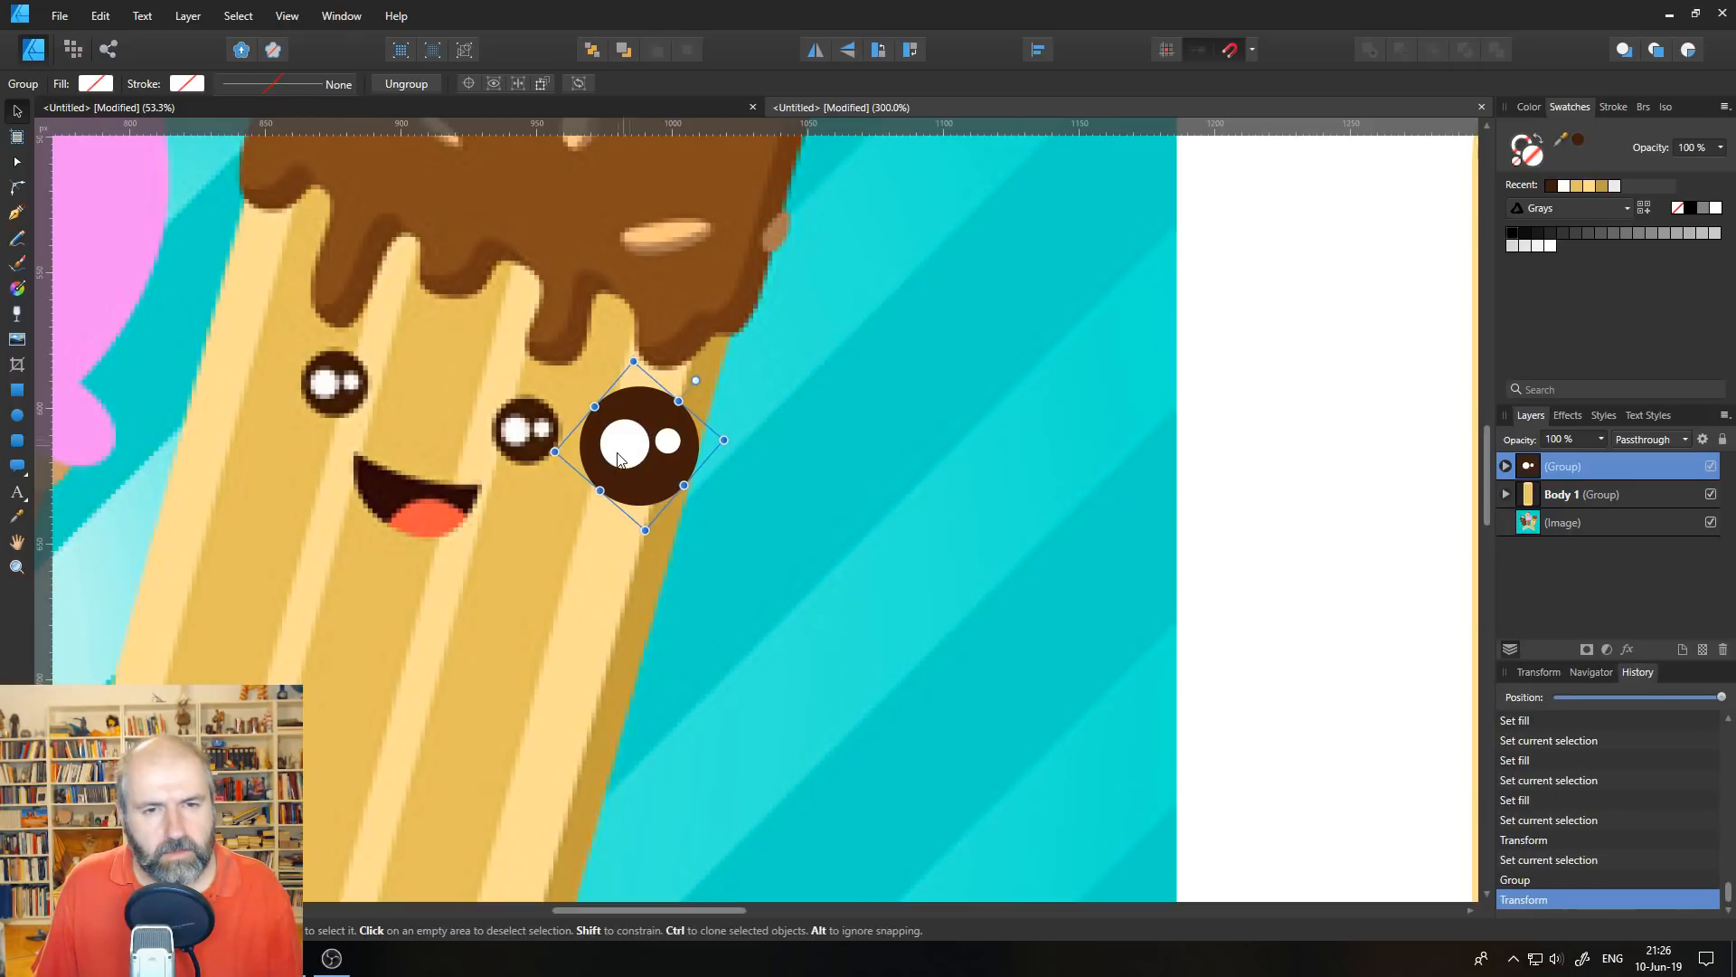
- Slightly enlarge the bigger white highlight inside the eye group and shift it to the left, away from the smaller one
click(1506, 467)
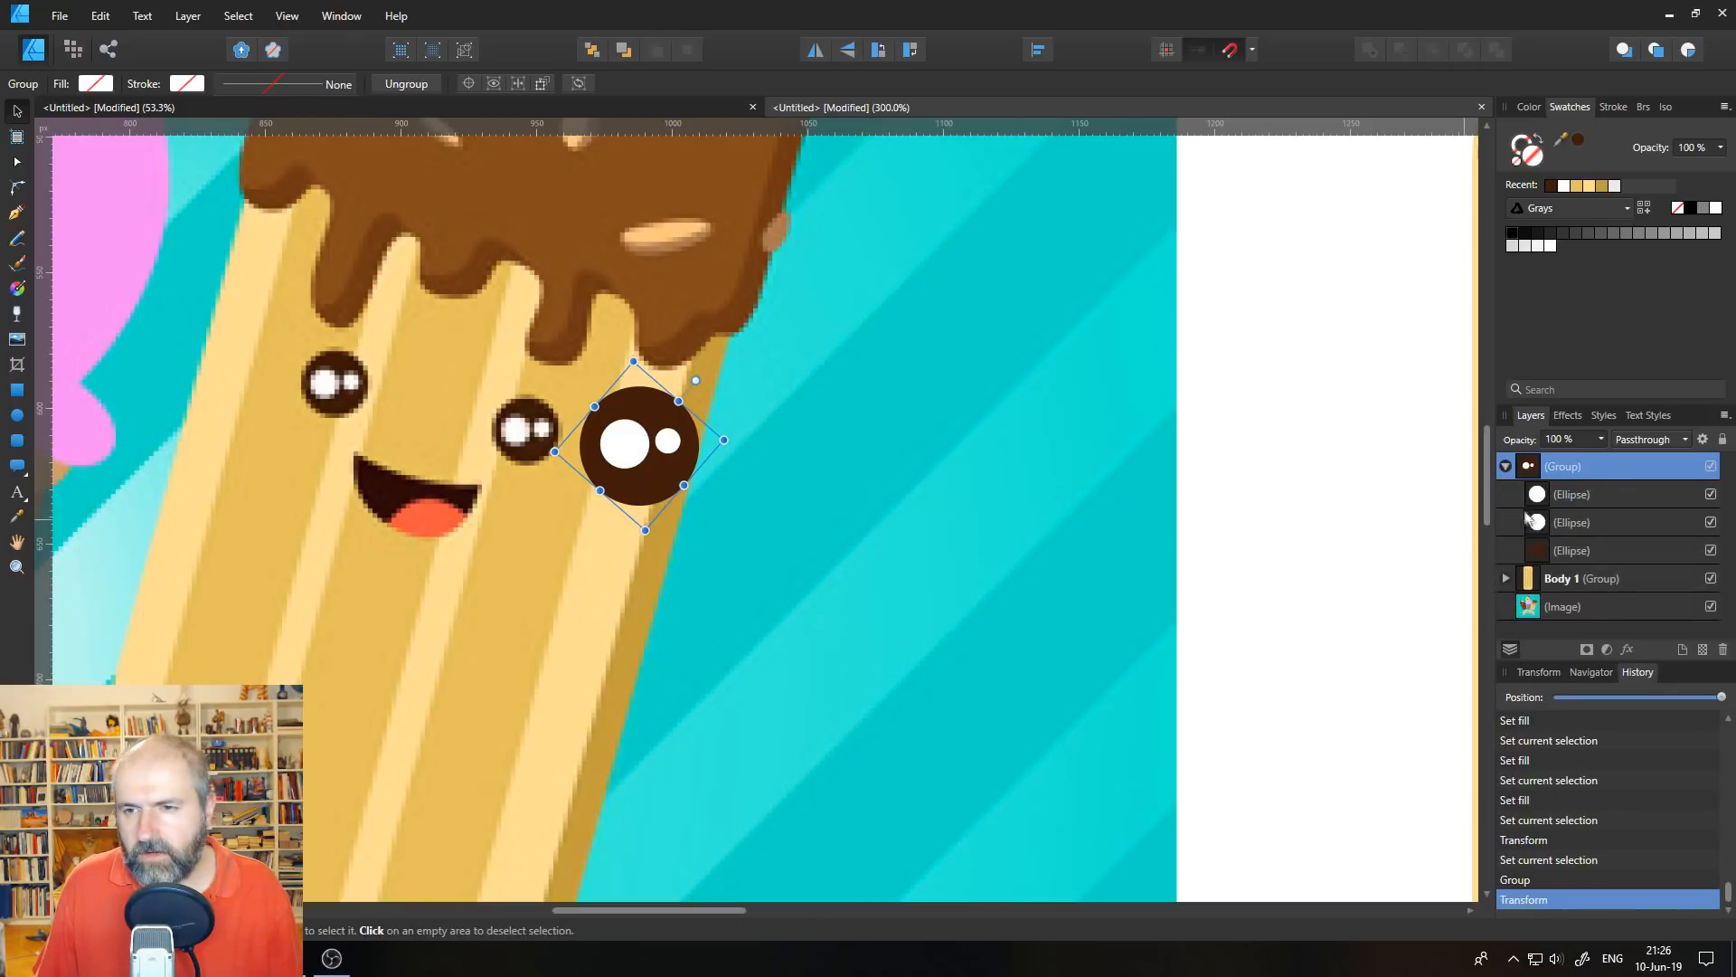
click(1537, 497)
click(624, 461)
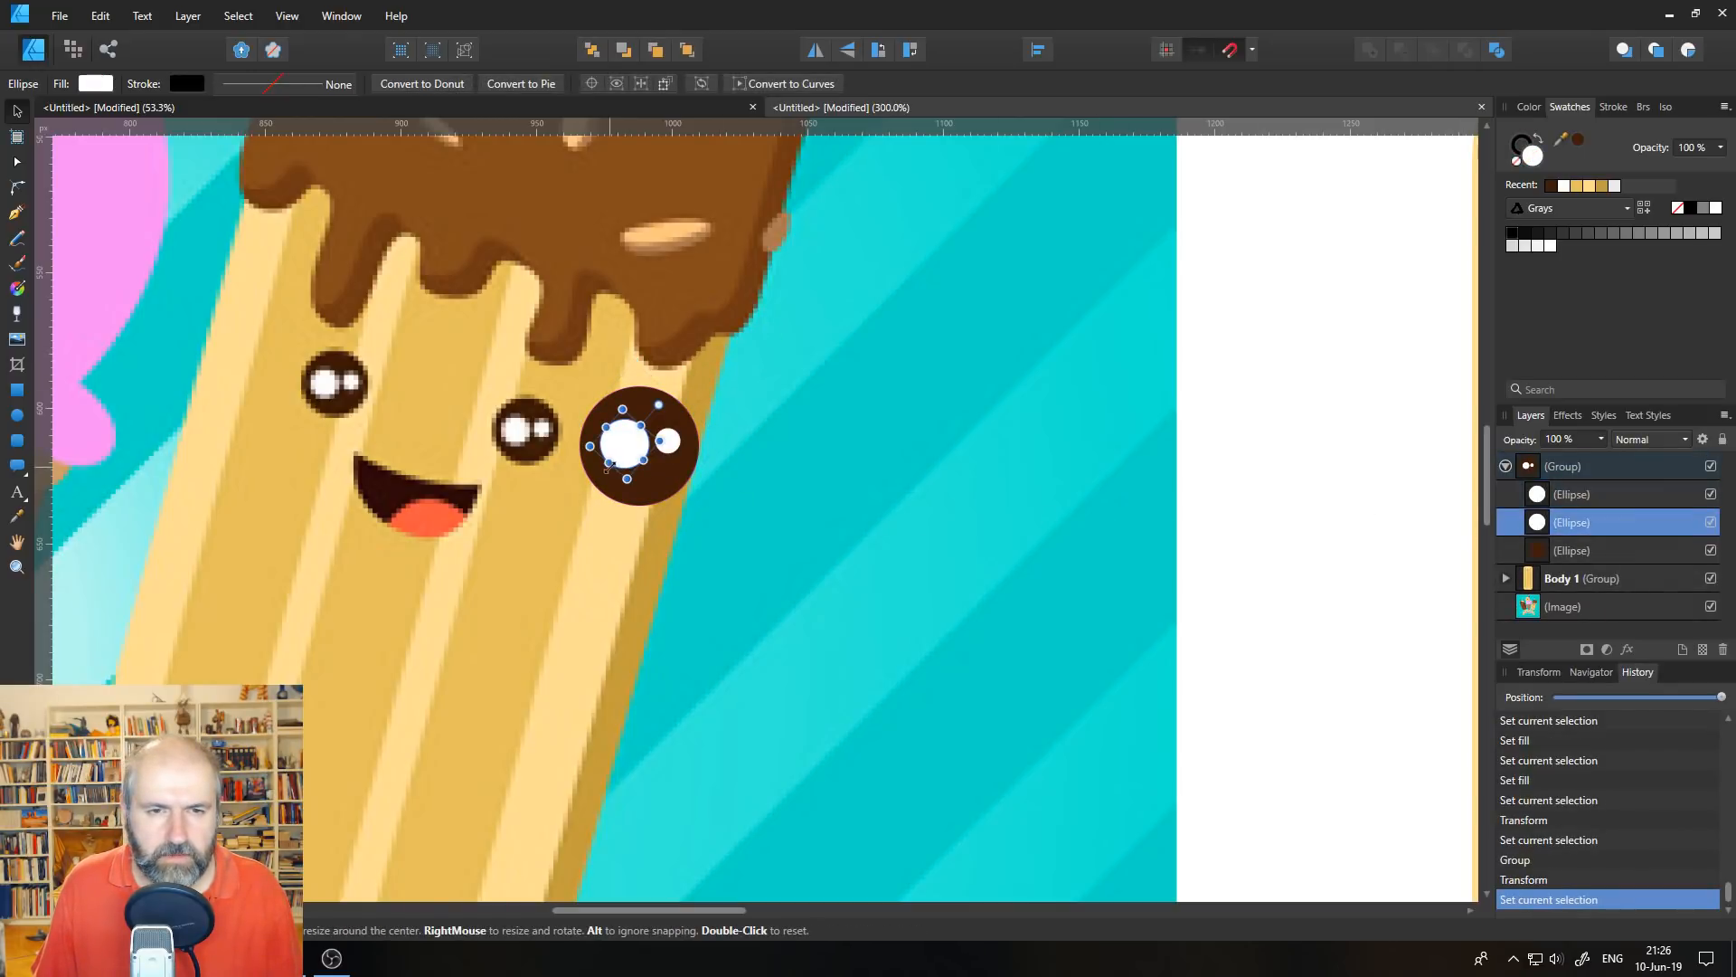
drag(628, 483, 628, 443)
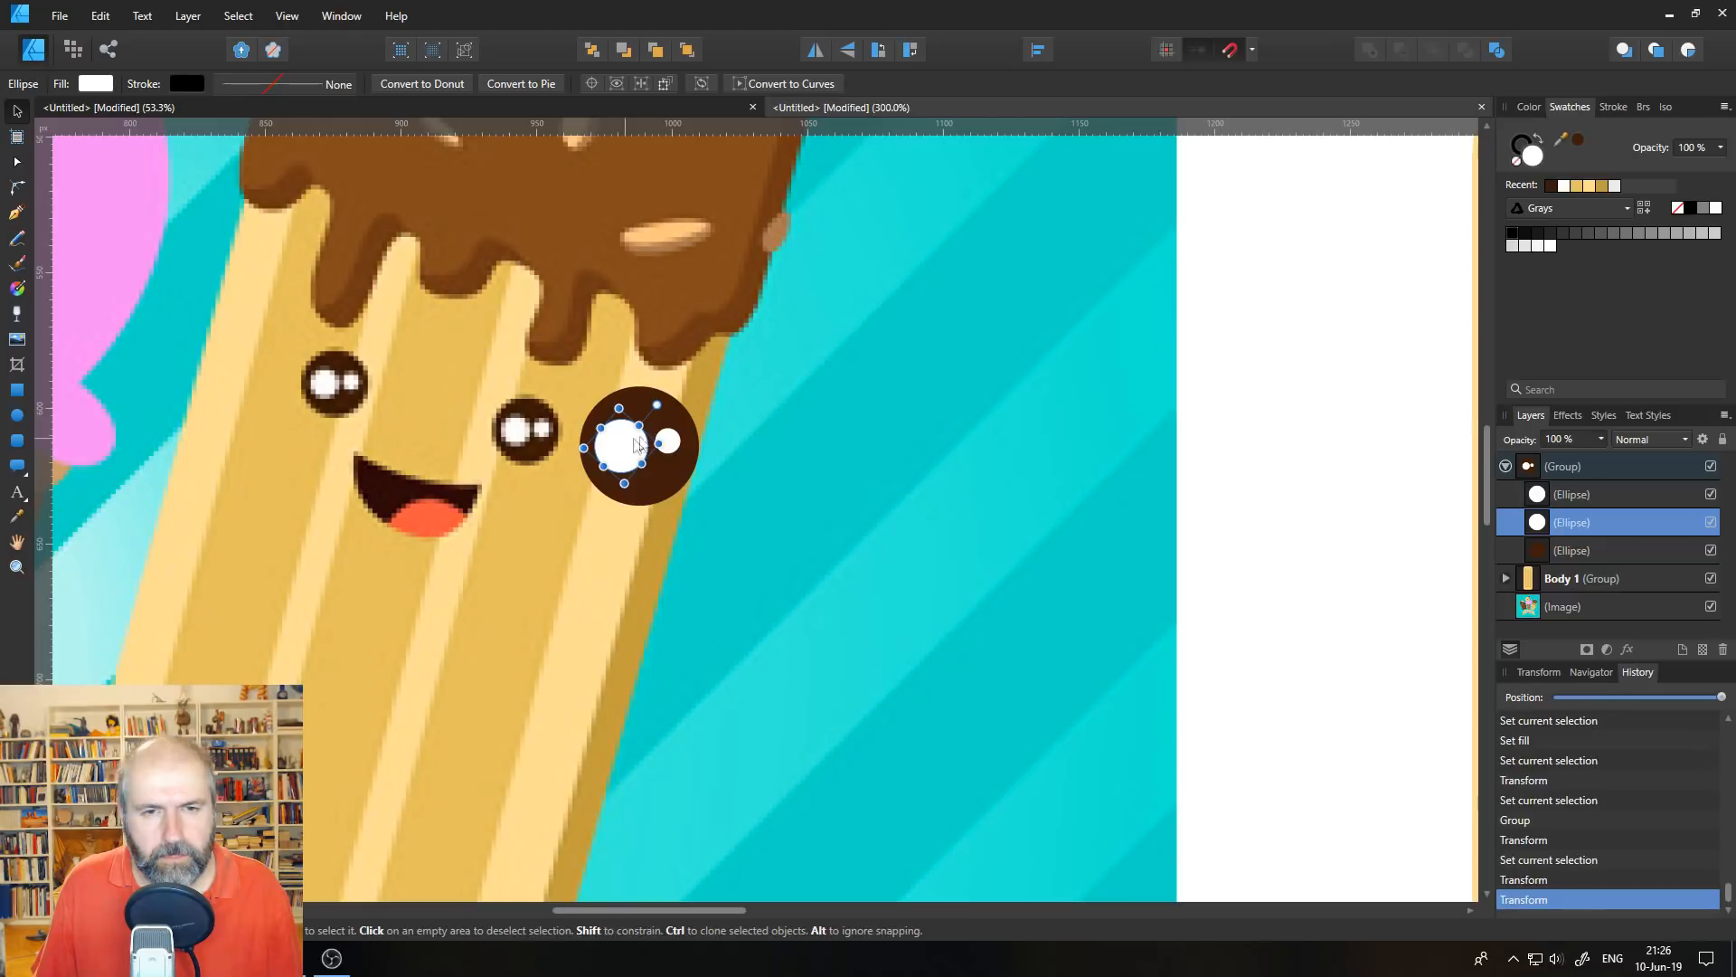
click(1505, 467)
click(1563, 465)
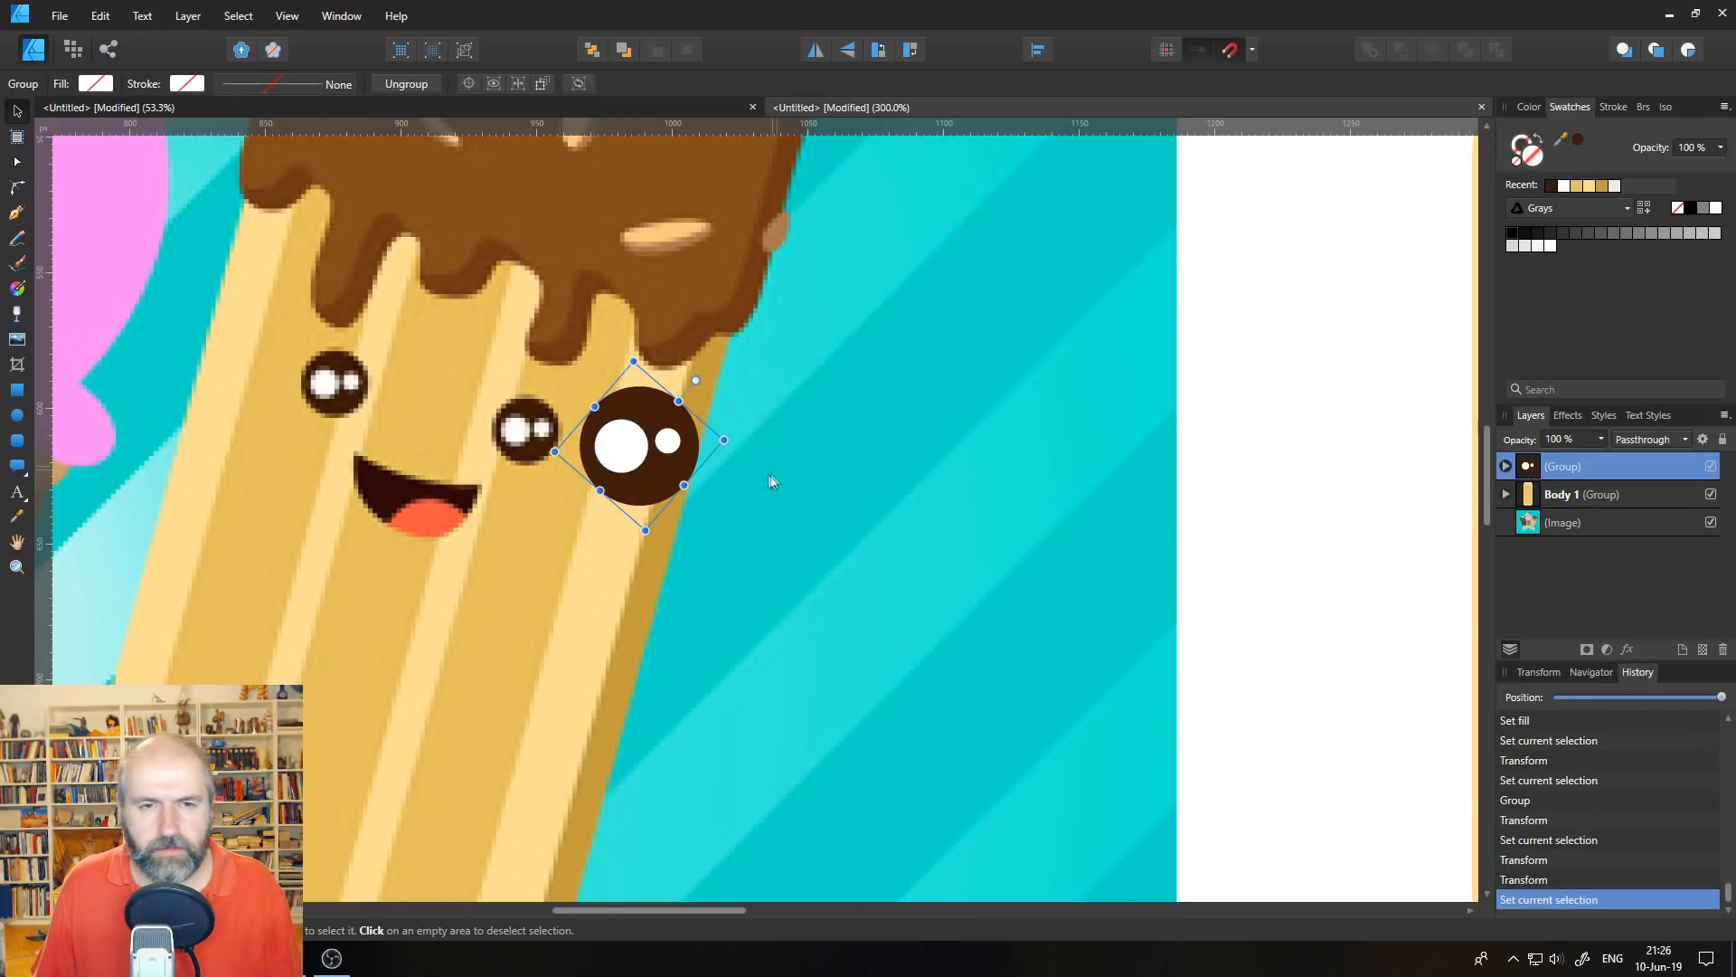
- Place the eye at a reduced size on the popsicle's upper body and duplicate it to the left as a level pair
drag(649, 451, 308, 281)
key(z)
click(315, 513)
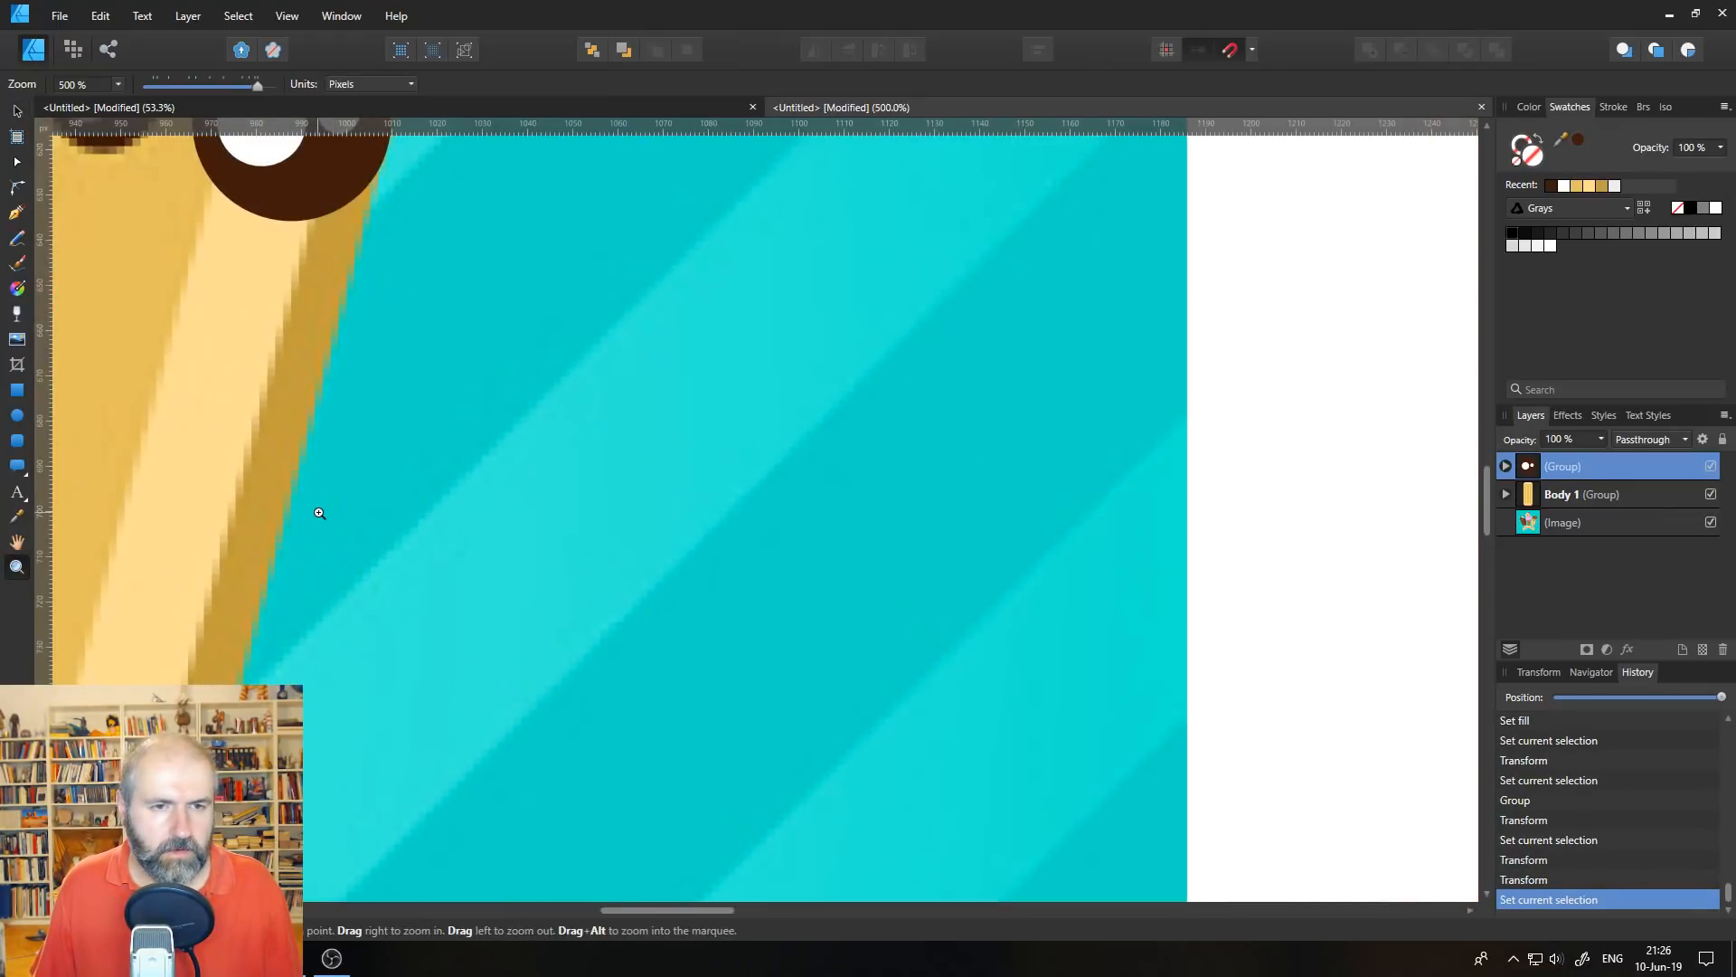
key(super)
click(393, 298)
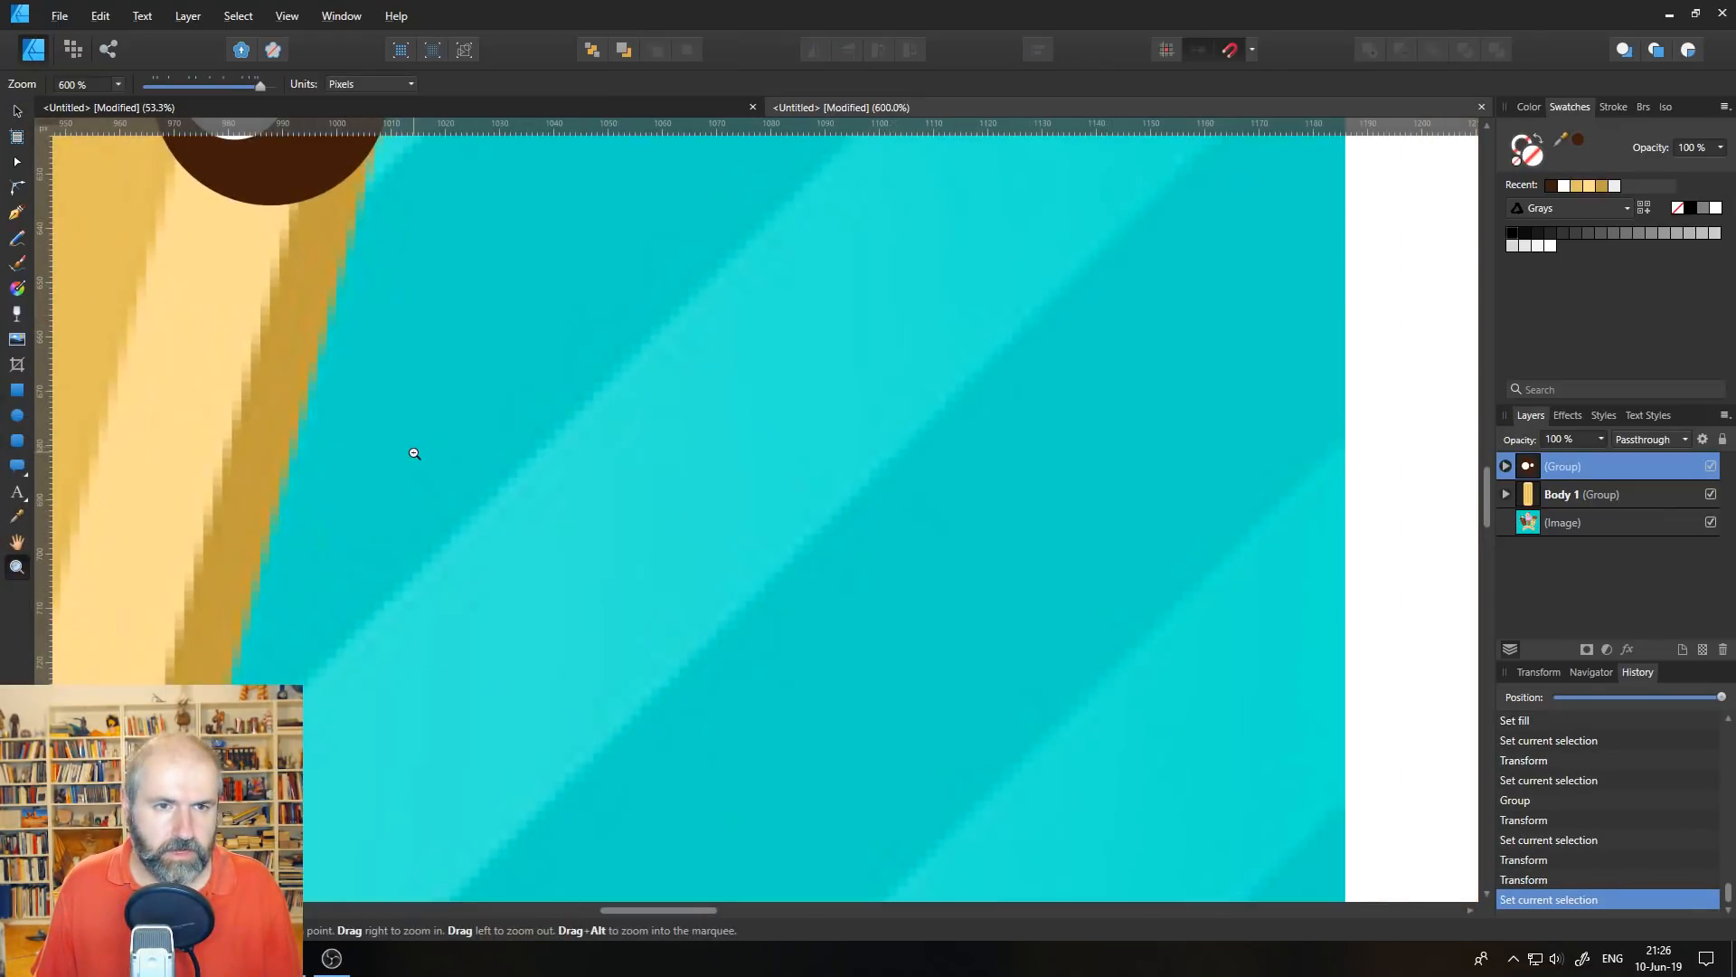
alt+click(414, 453)
alt+click(414, 453)
alt+click(415, 454)
alt+click(415, 453)
alt+click(414, 453)
alt+click(426, 455)
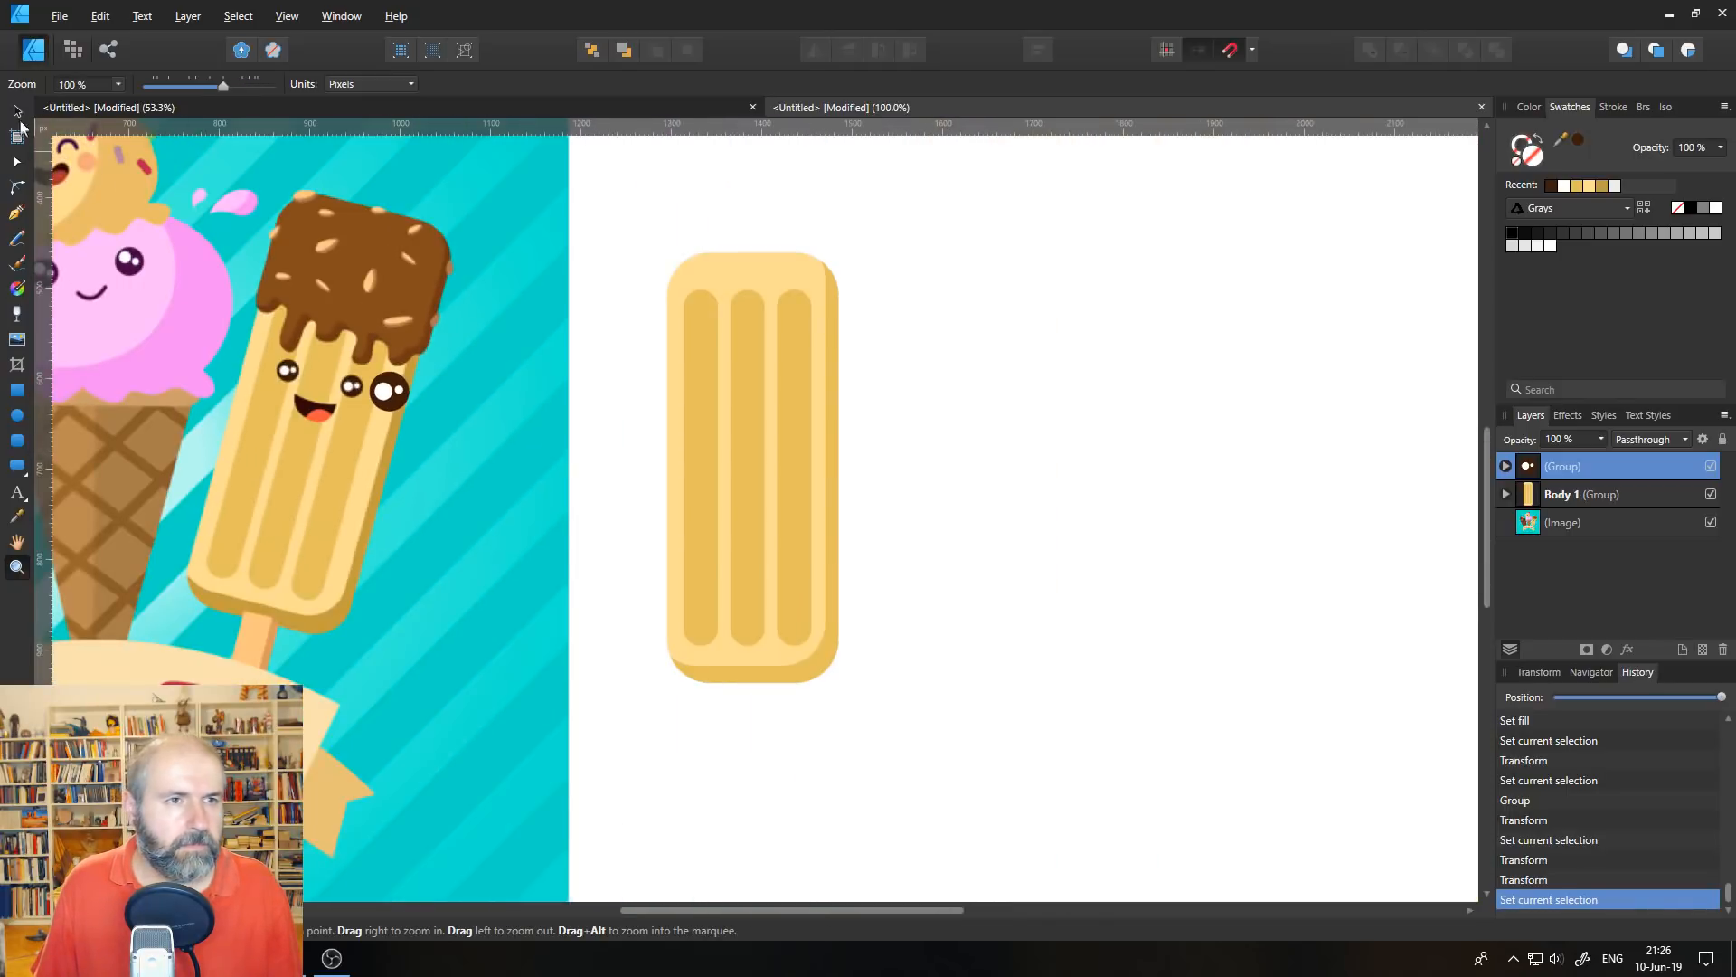
click(17, 111)
mouse_move(386, 400)
mouse_down()
mouse_move(649, 398)
mouse_move(789, 364)
mouse_move(767, 376)
mouse_up()
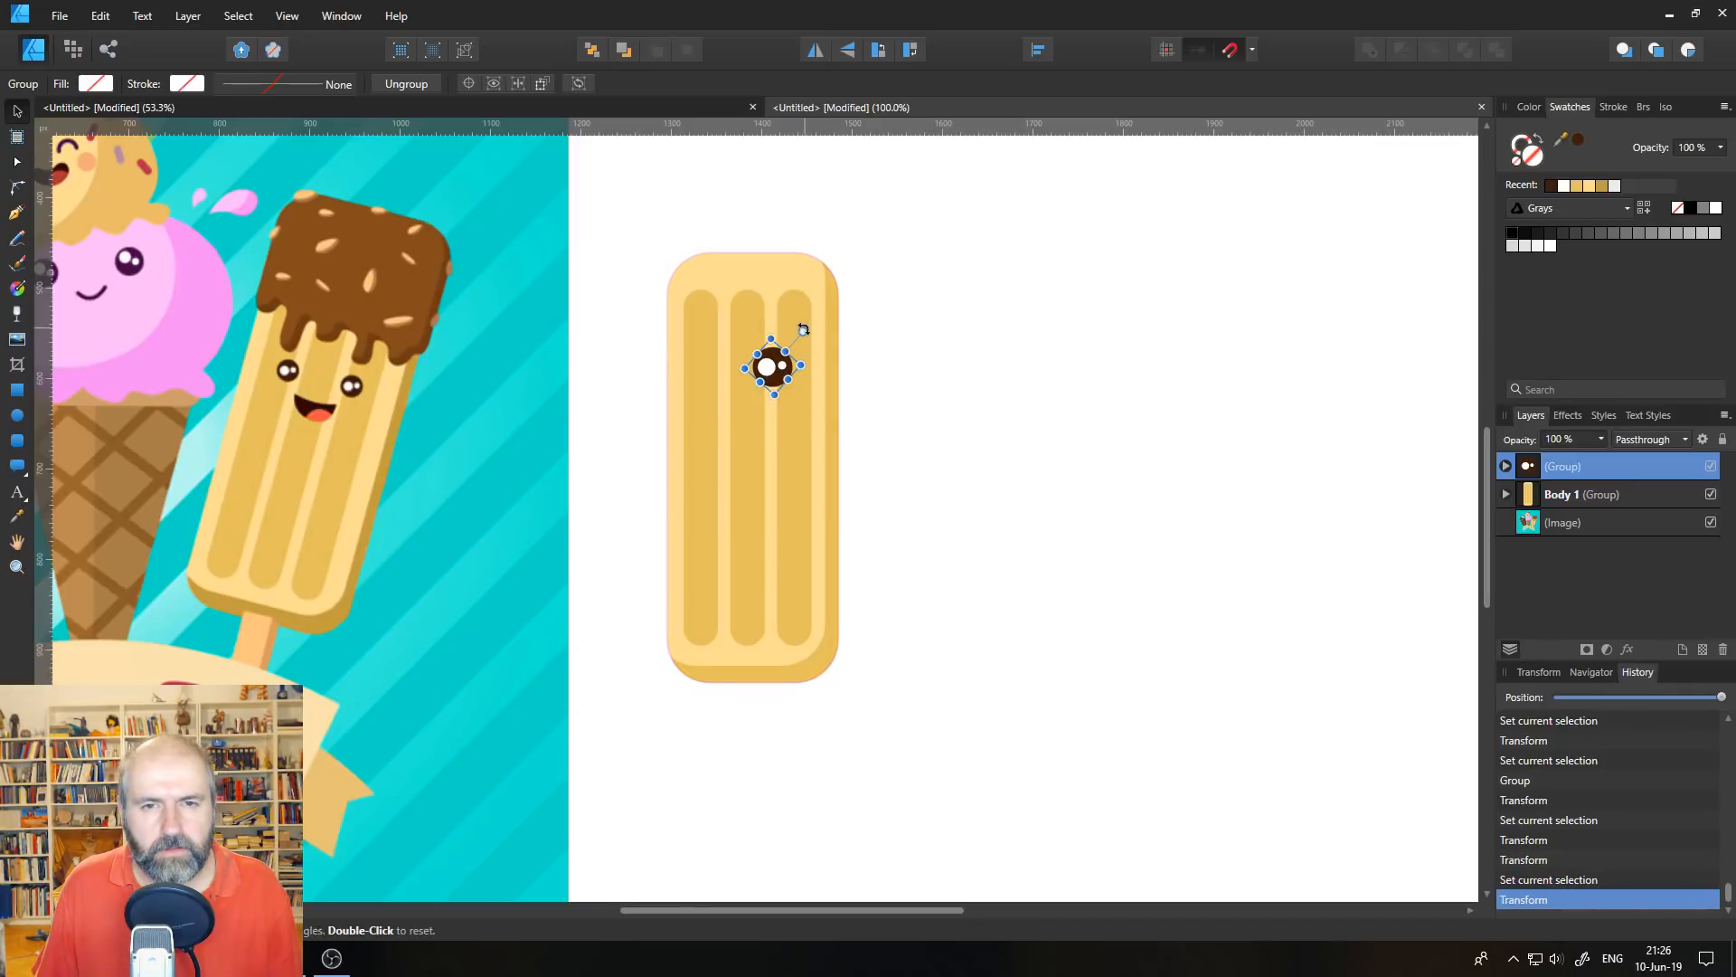
drag(804, 362, 717, 369)
click(920, 373)
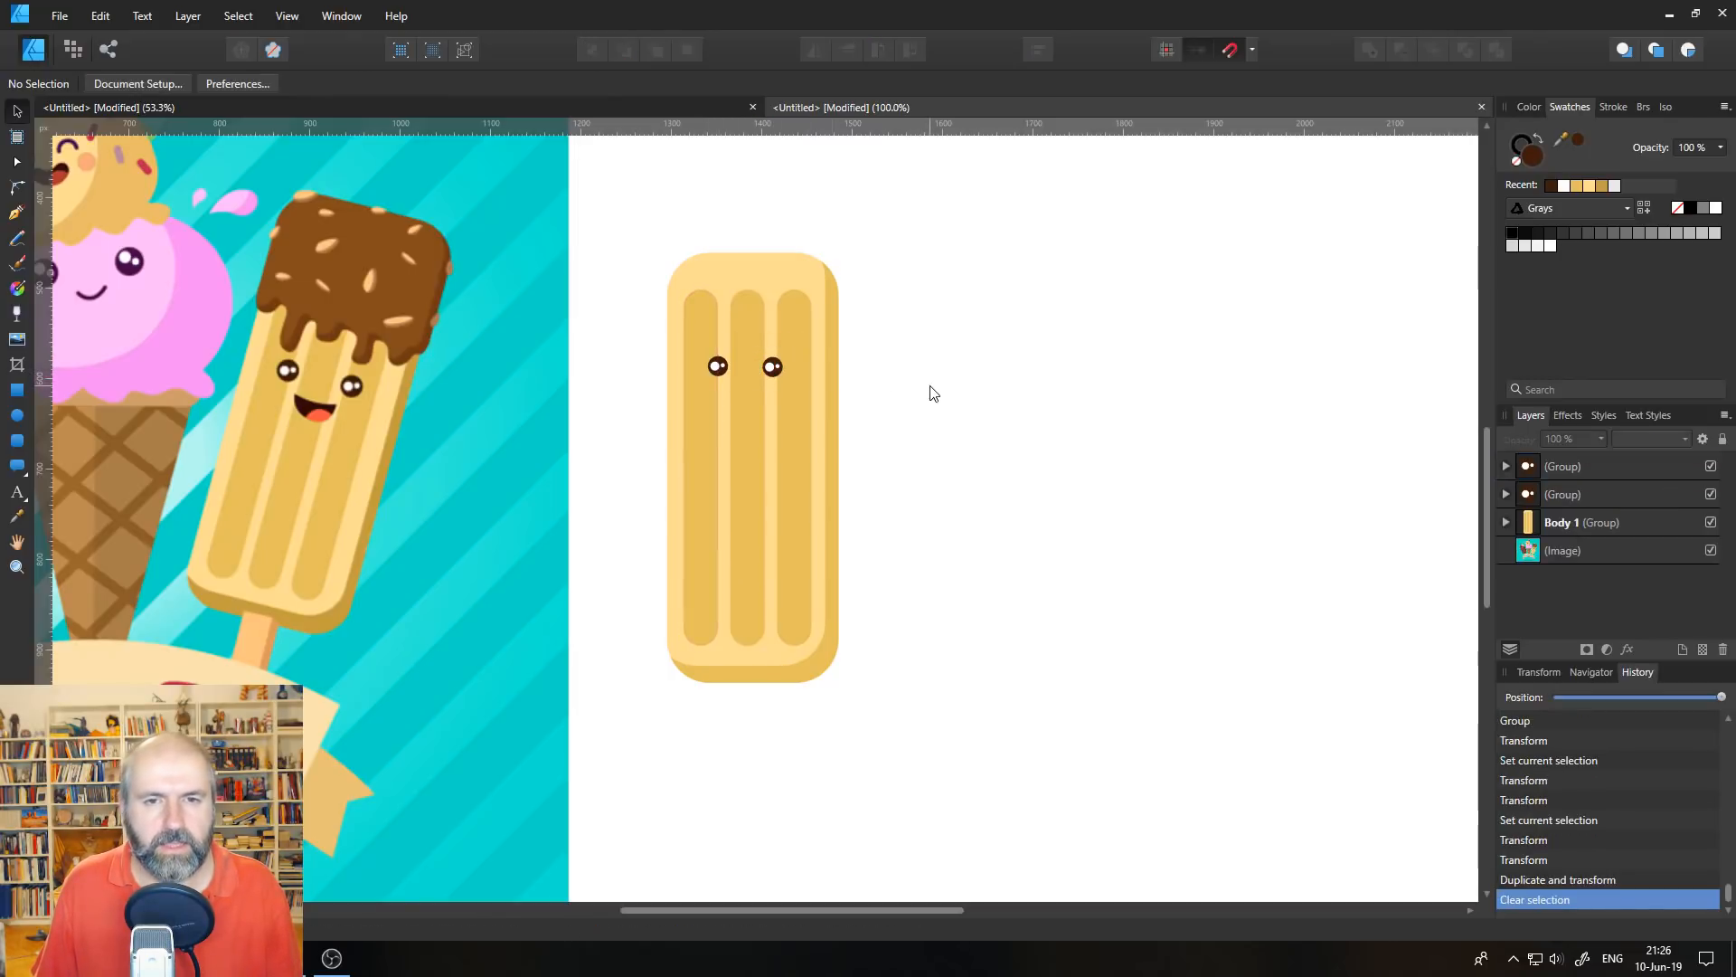
- Draw a dark brown shape for the mouth with the Segment Tool on the teal area beside the reference popsicle
click(16, 567)
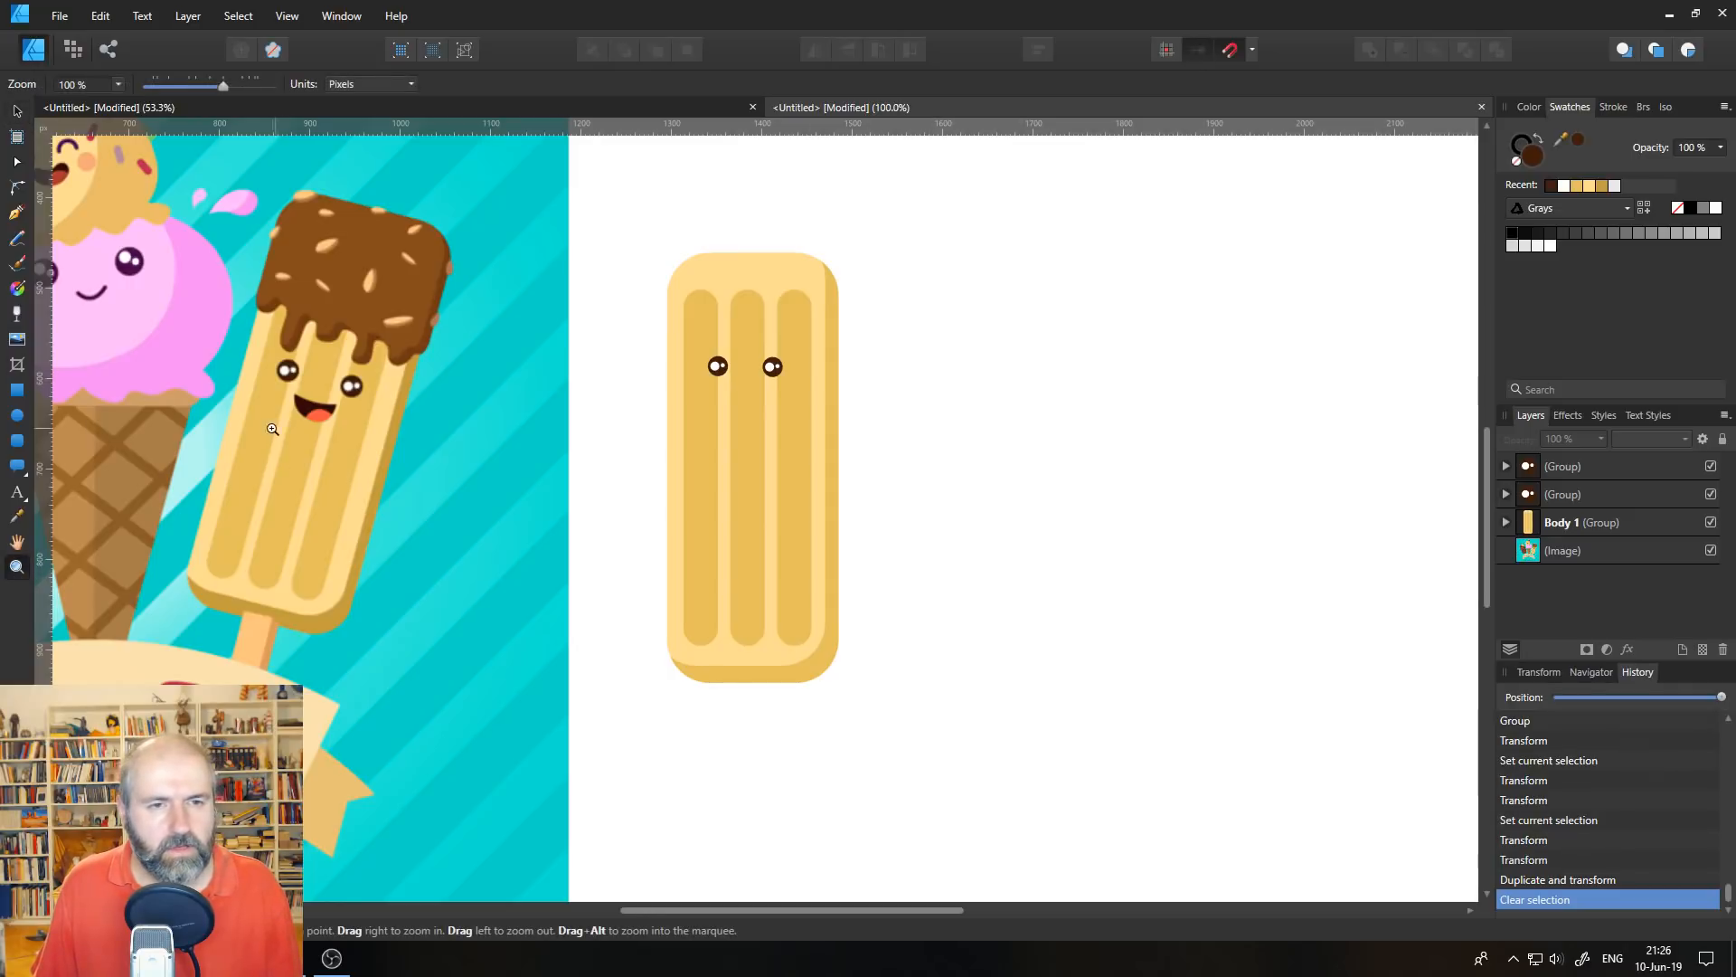
click(292, 422)
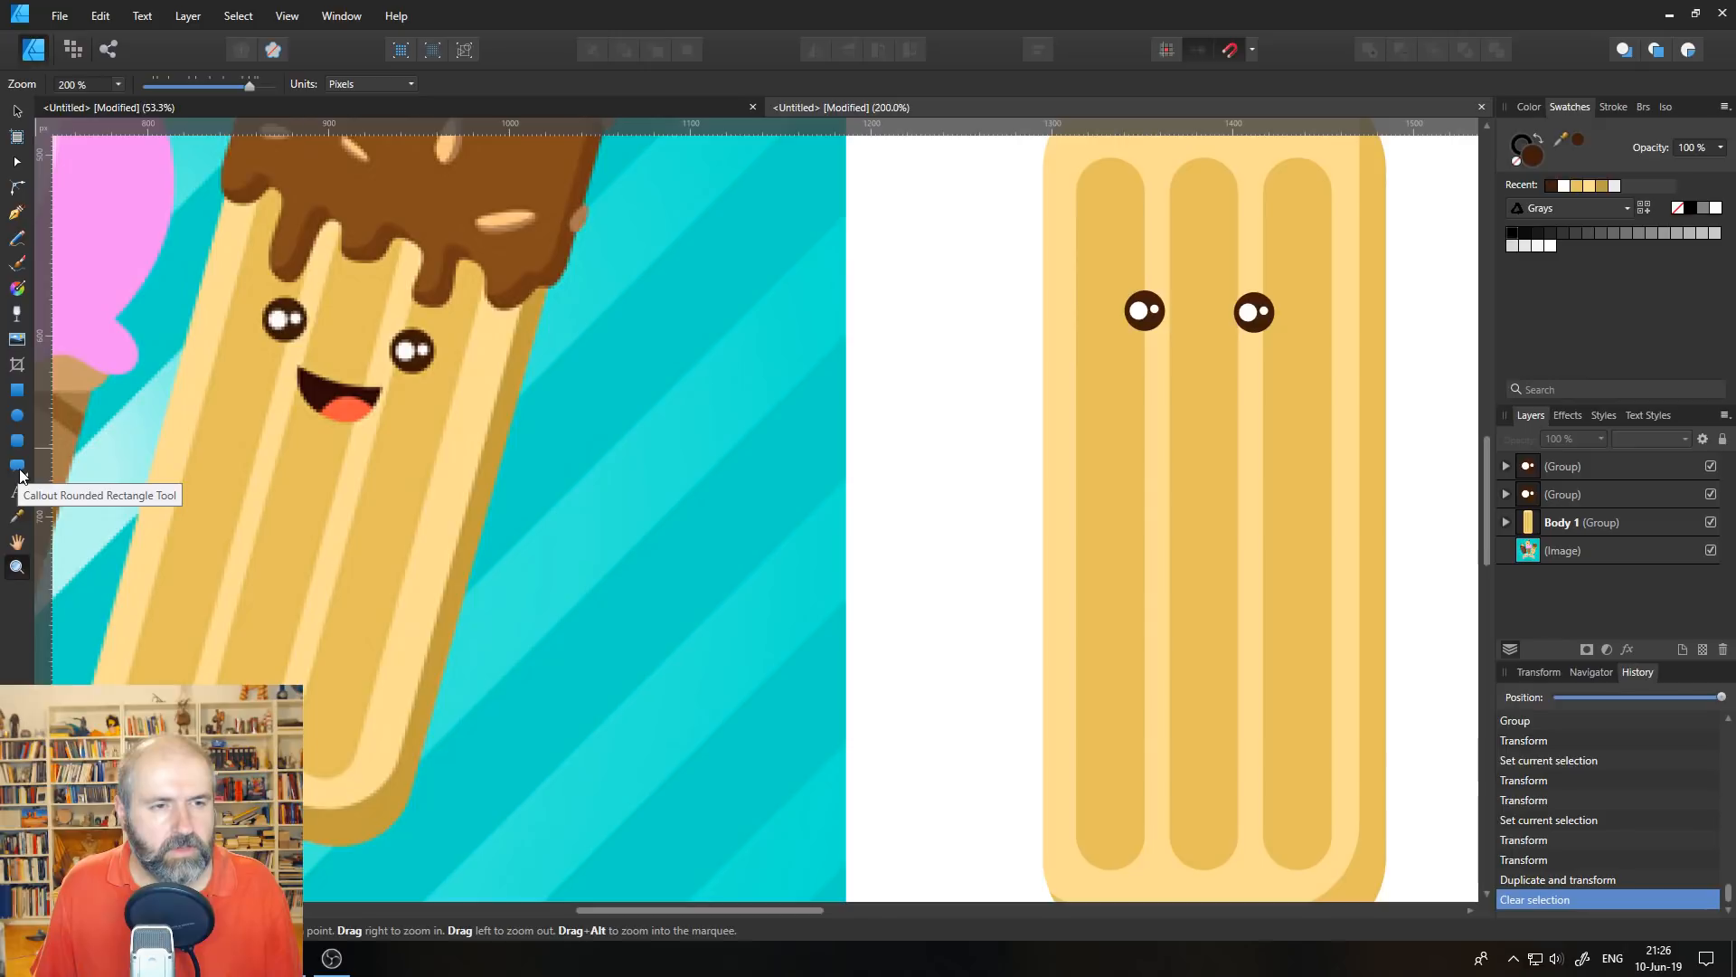
click(20, 471)
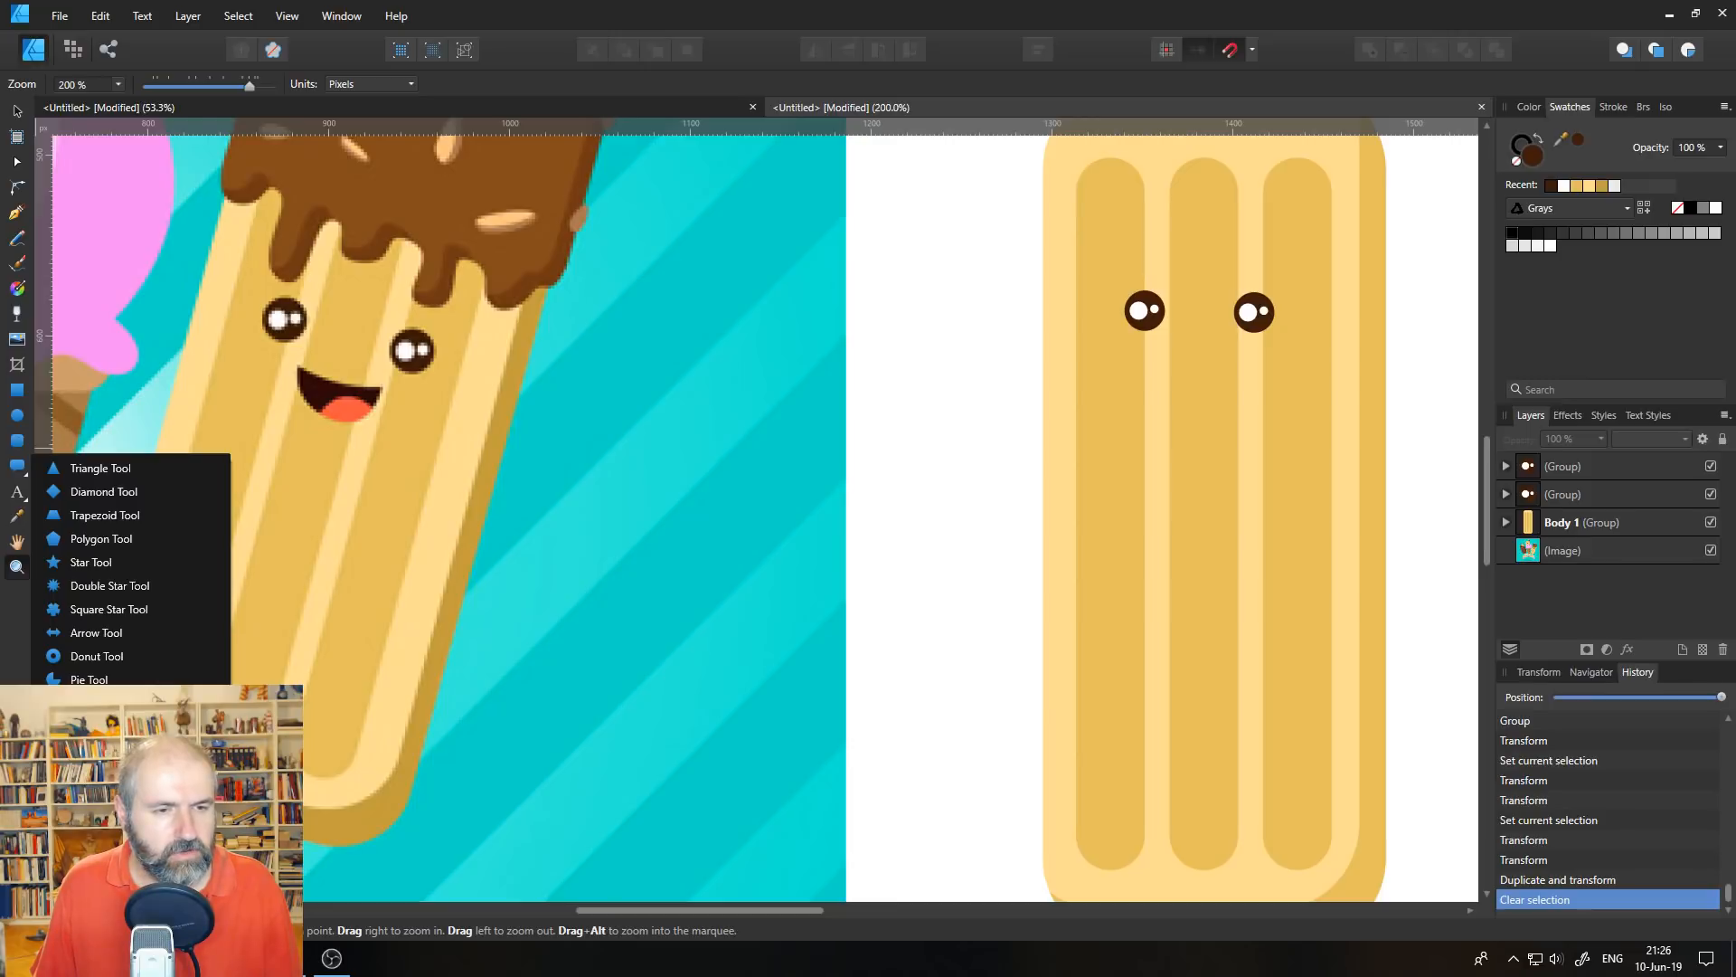
click(90, 703)
drag(715, 409, 834, 486)
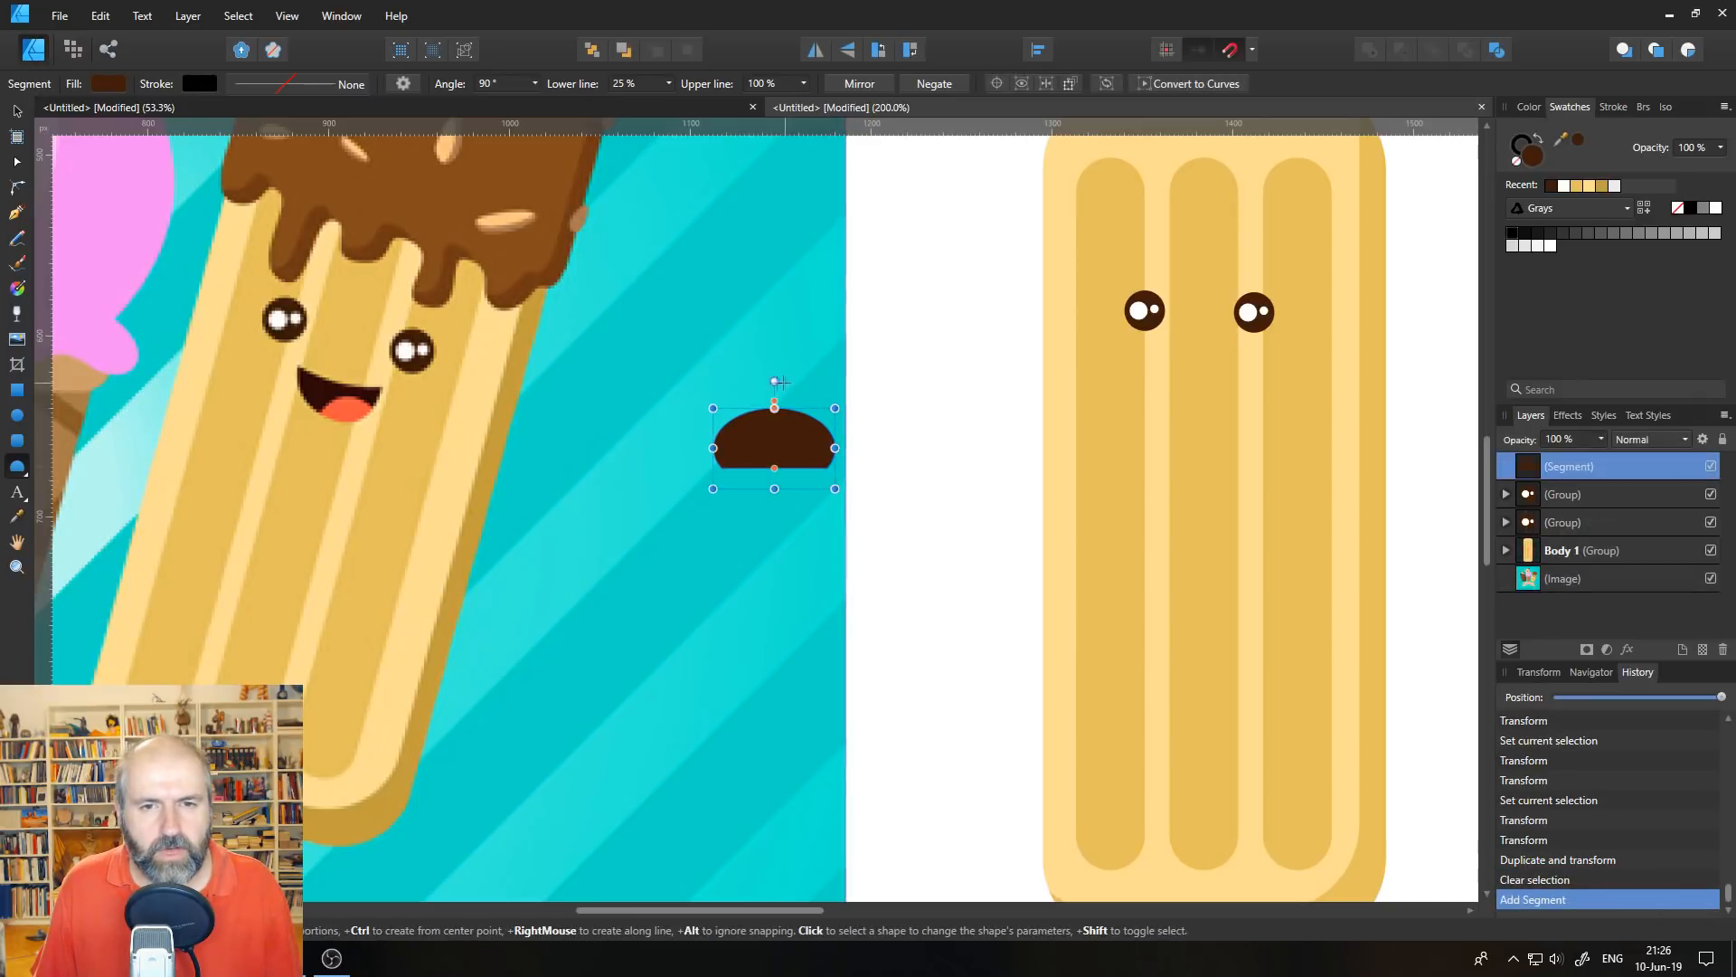
- Turn the mouth segment upside down with its lower line at 31% and convert it to curves
drag(774, 380, 775, 519)
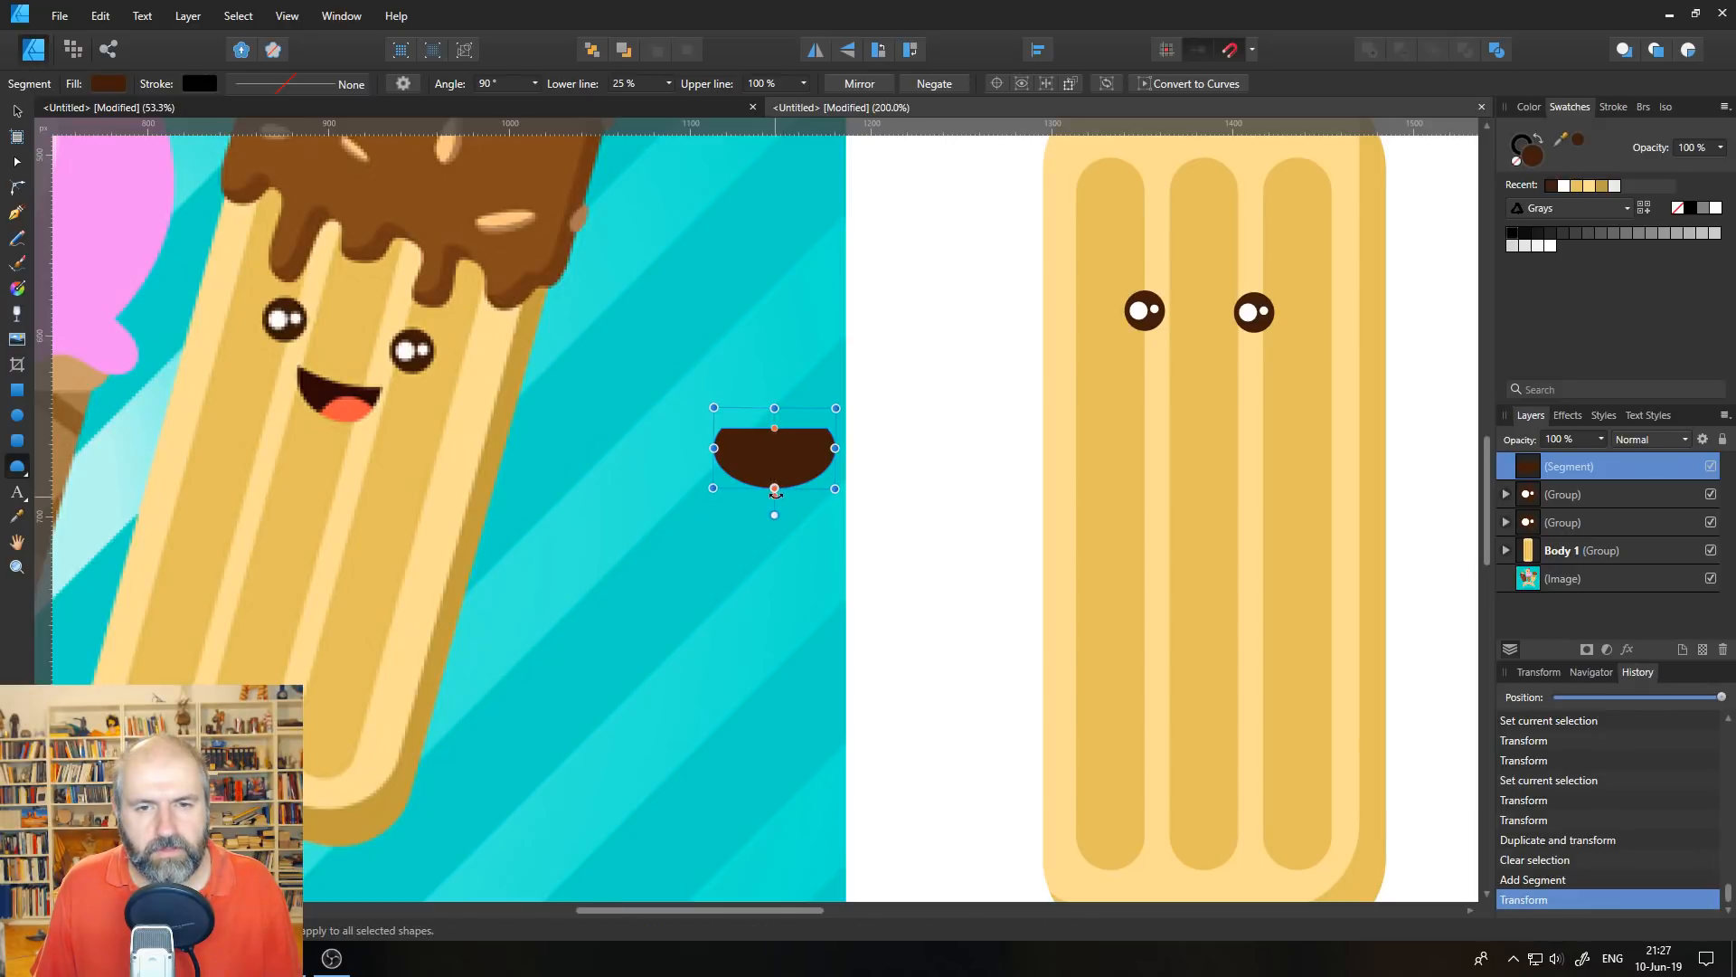
mouse_move(775, 429)
mouse_down()
mouse_move(775, 457)
mouse_move(776, 409)
mouse_move(775, 433)
mouse_up()
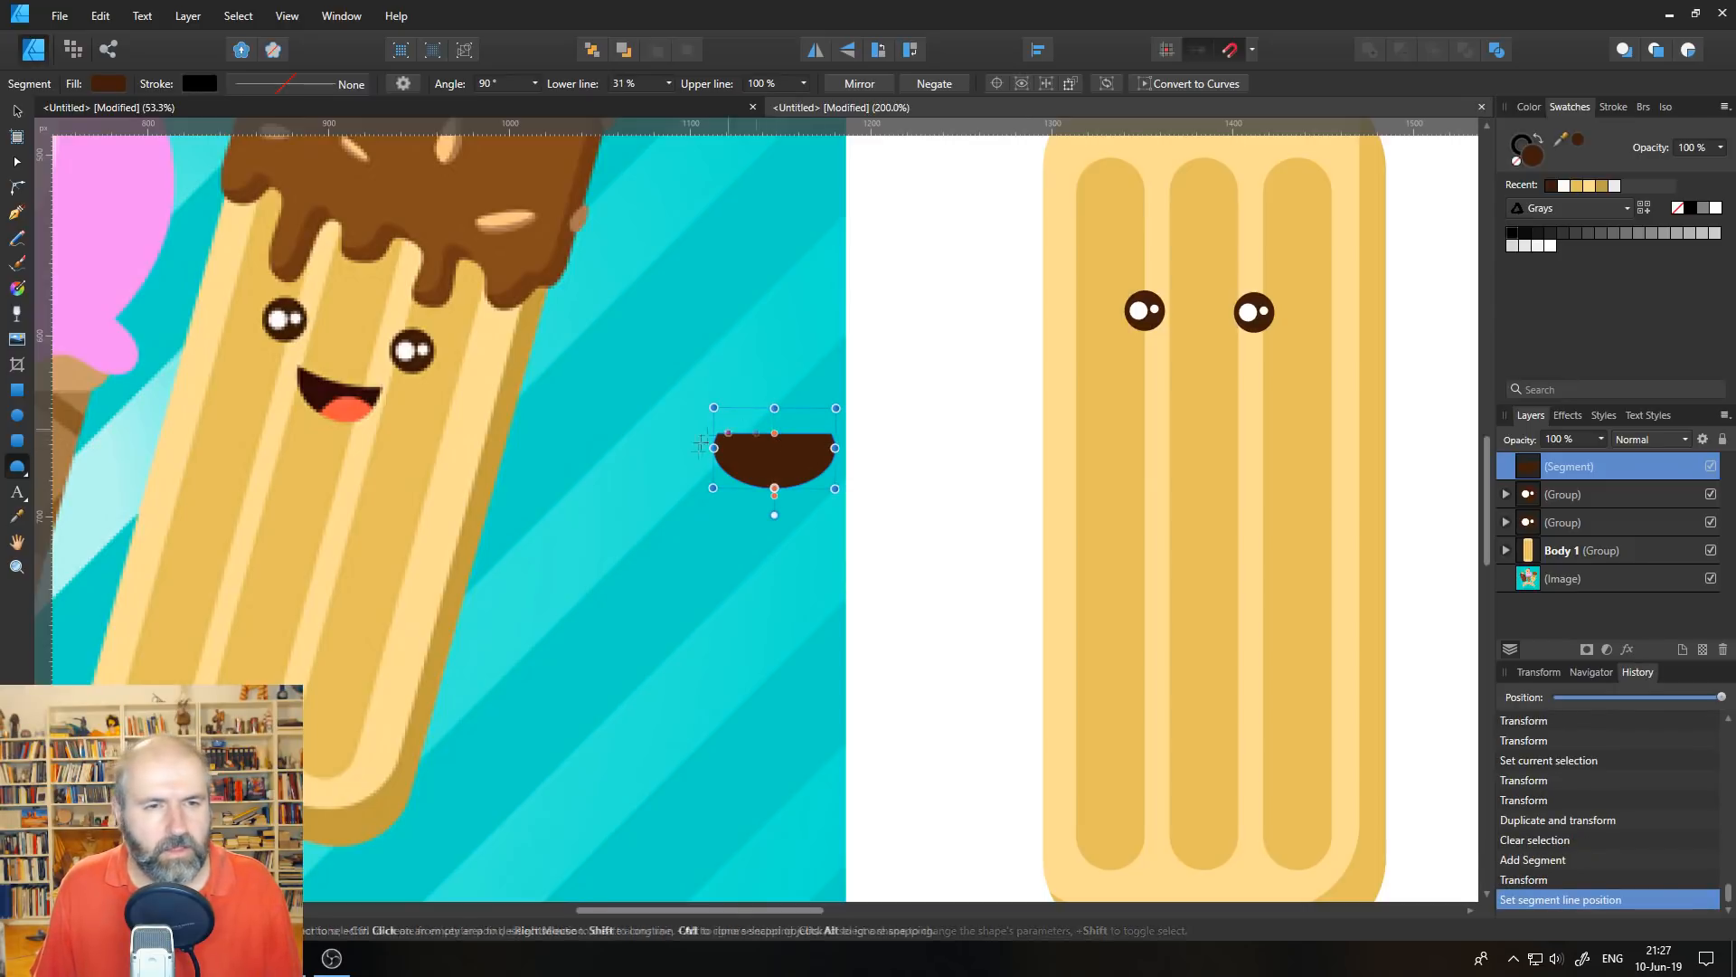
click(16, 111)
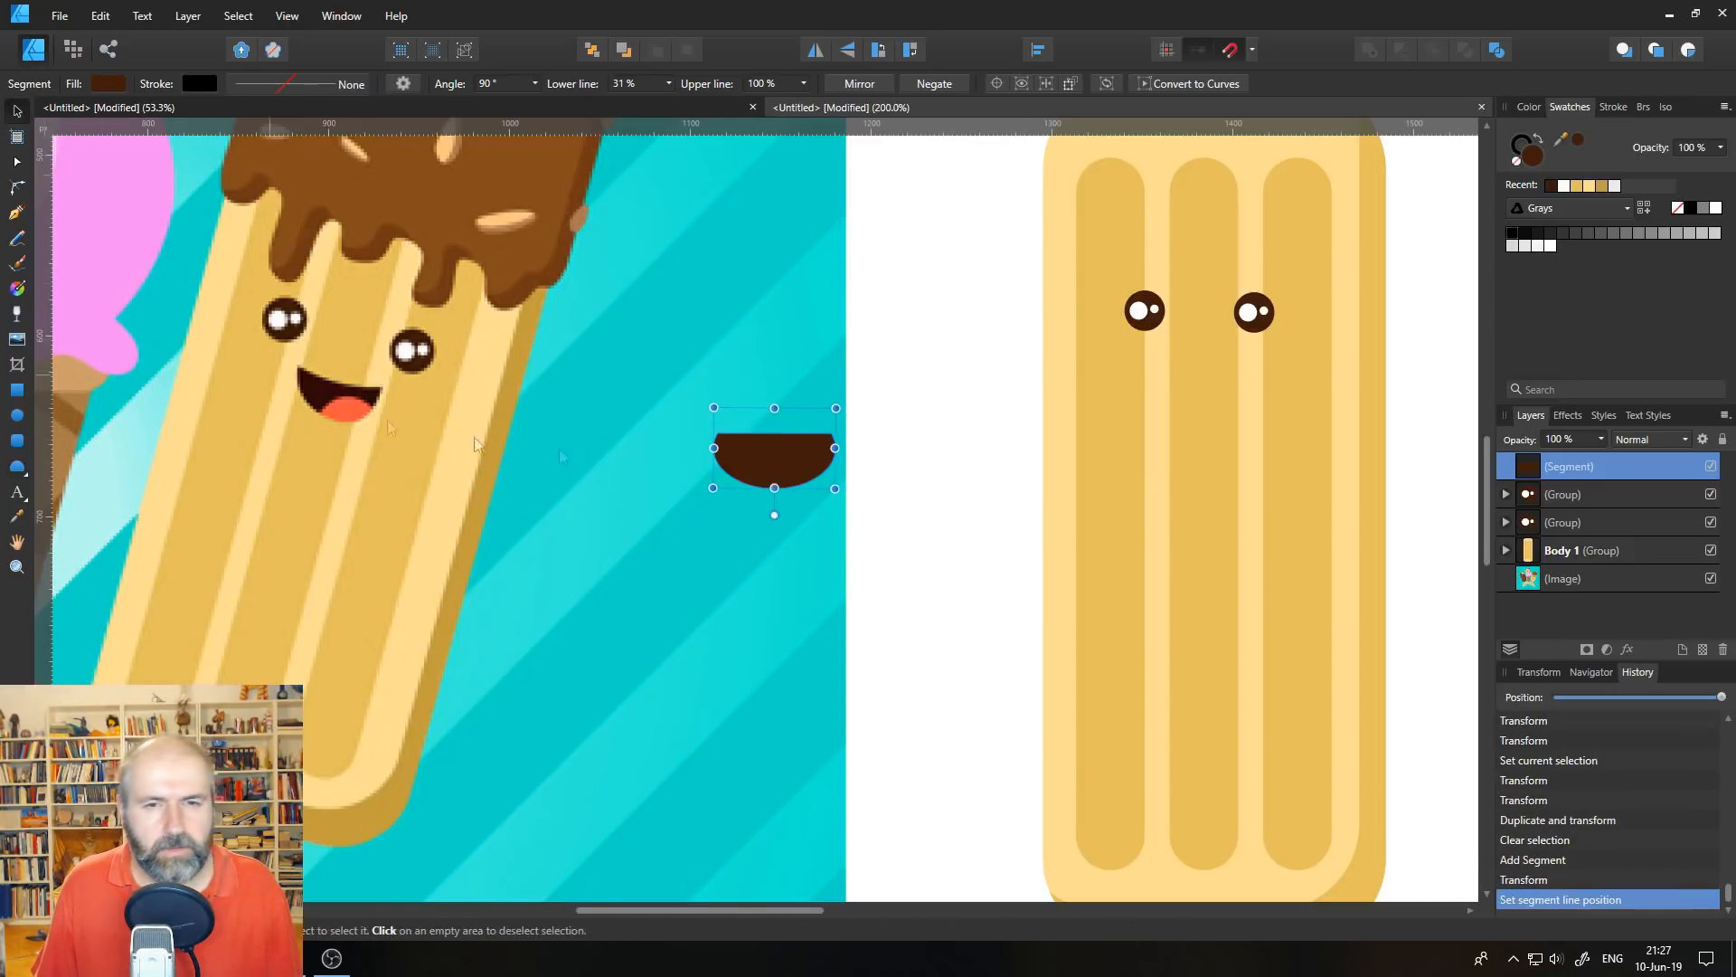
right_click(764, 456)
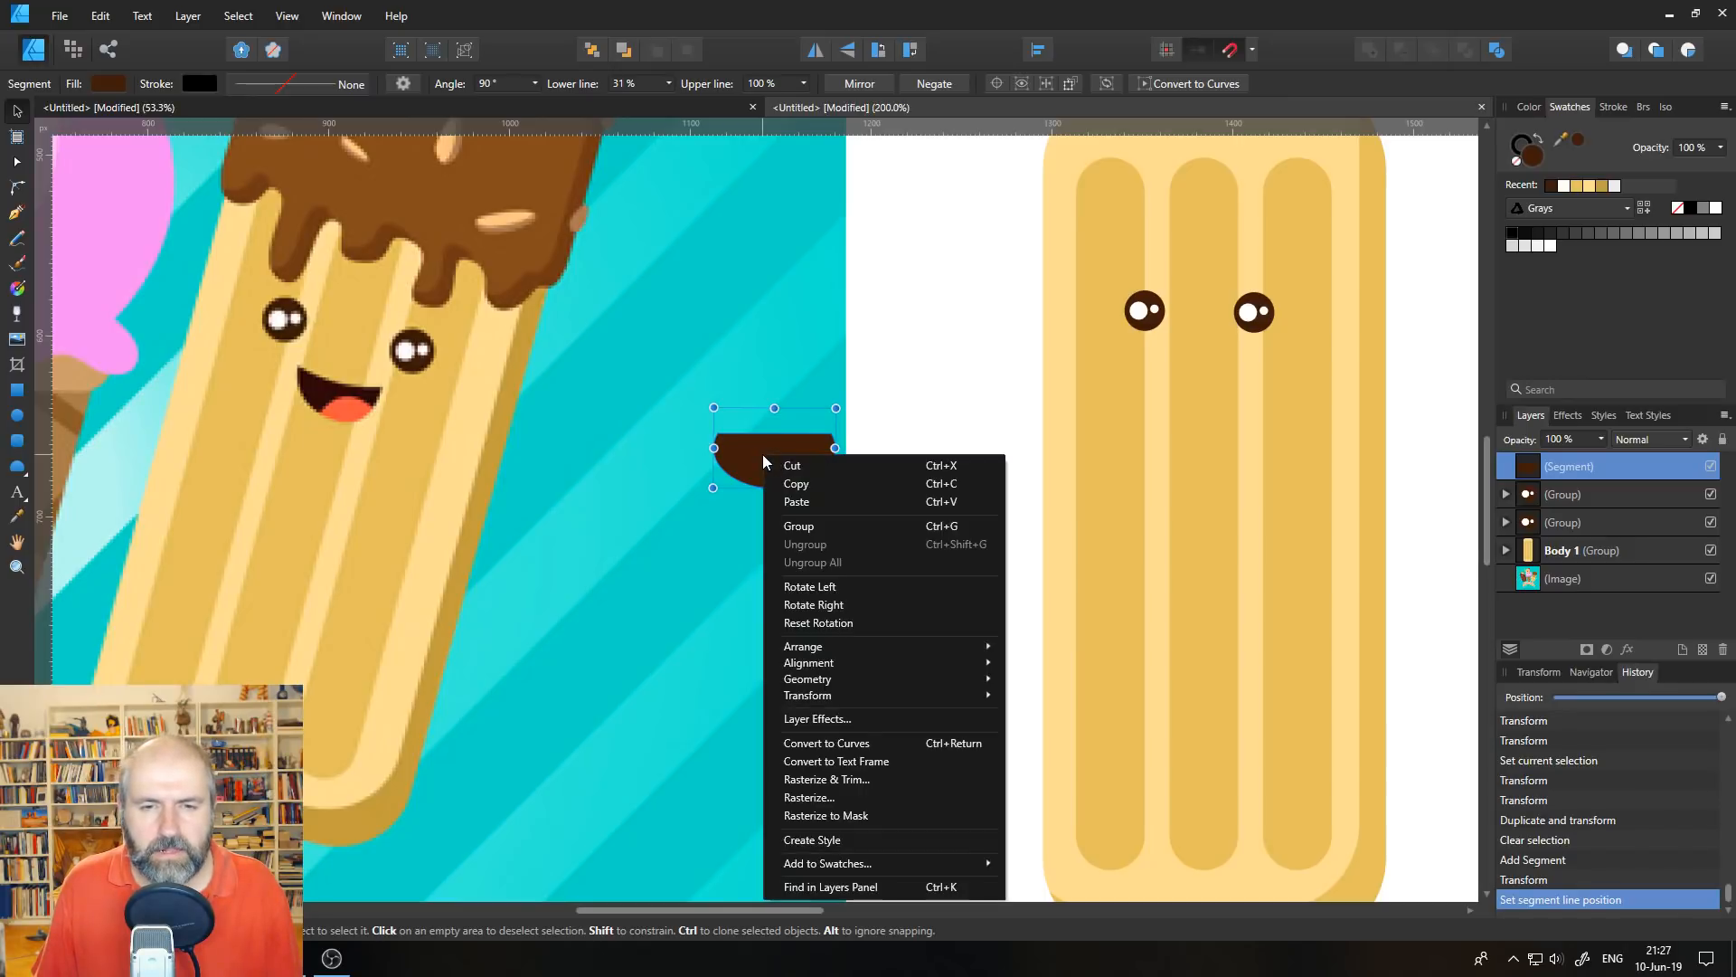
click(837, 743)
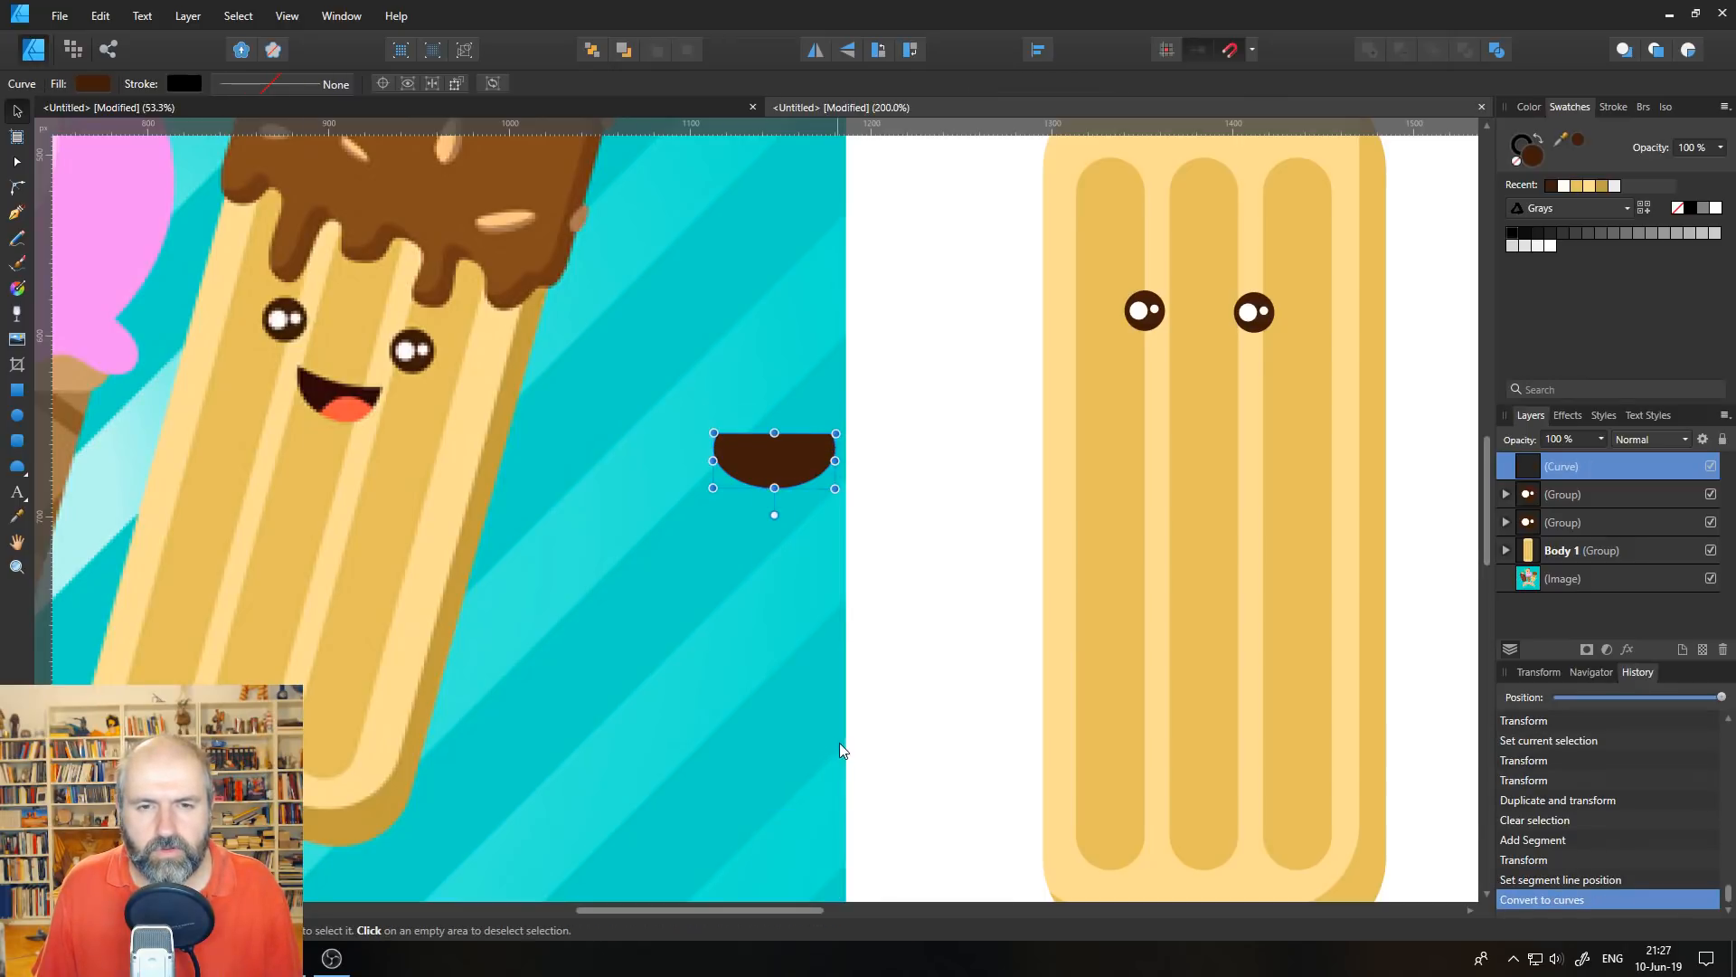
- Bend the mouth's upper edge downward into a smile and reshape its lower edge into a flatter curve
click(18, 164)
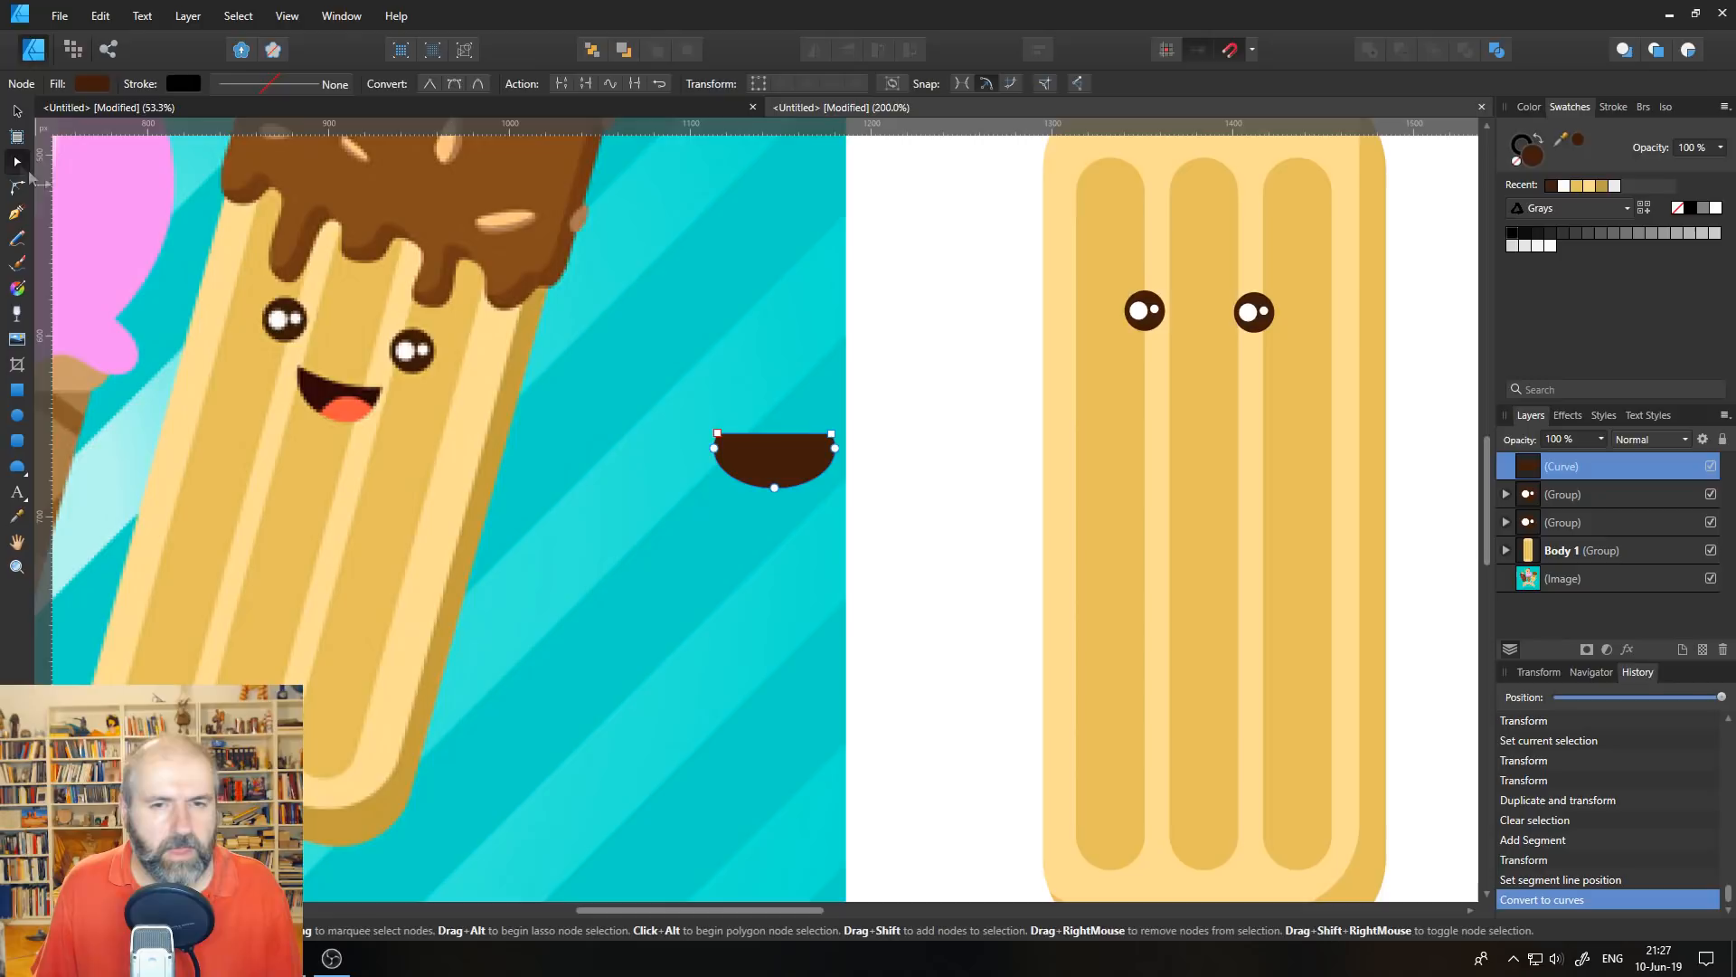
drag(777, 443, 789, 452)
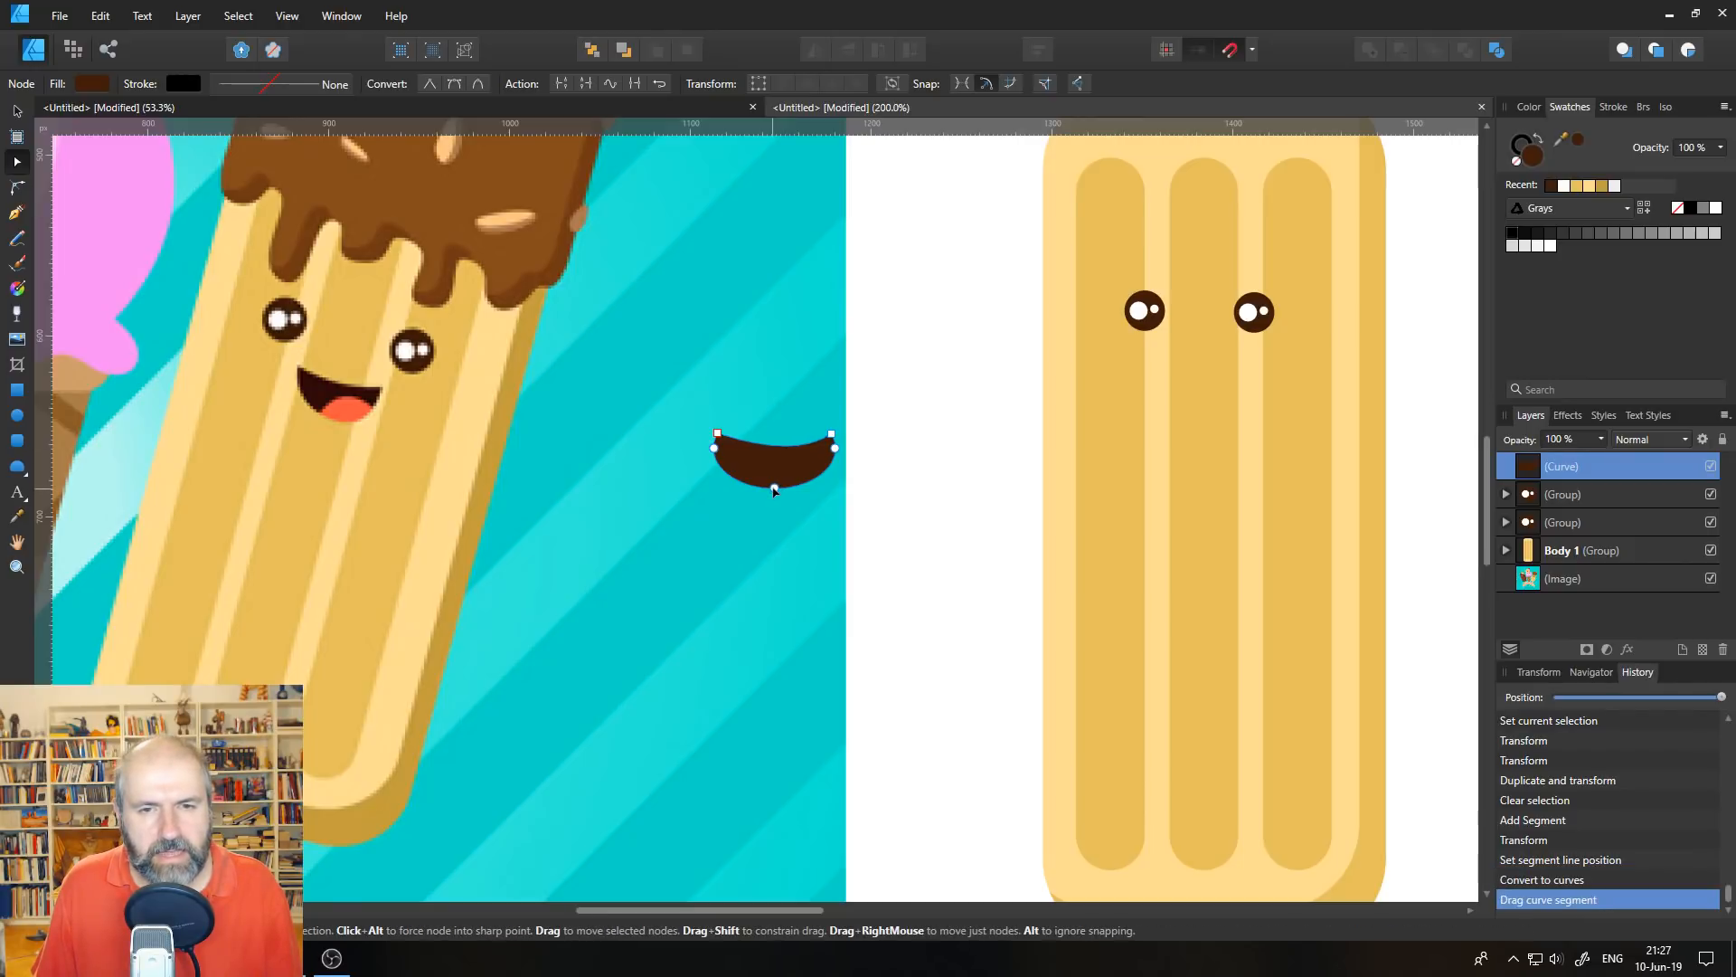
click(775, 490)
drag(782, 491, 719, 472)
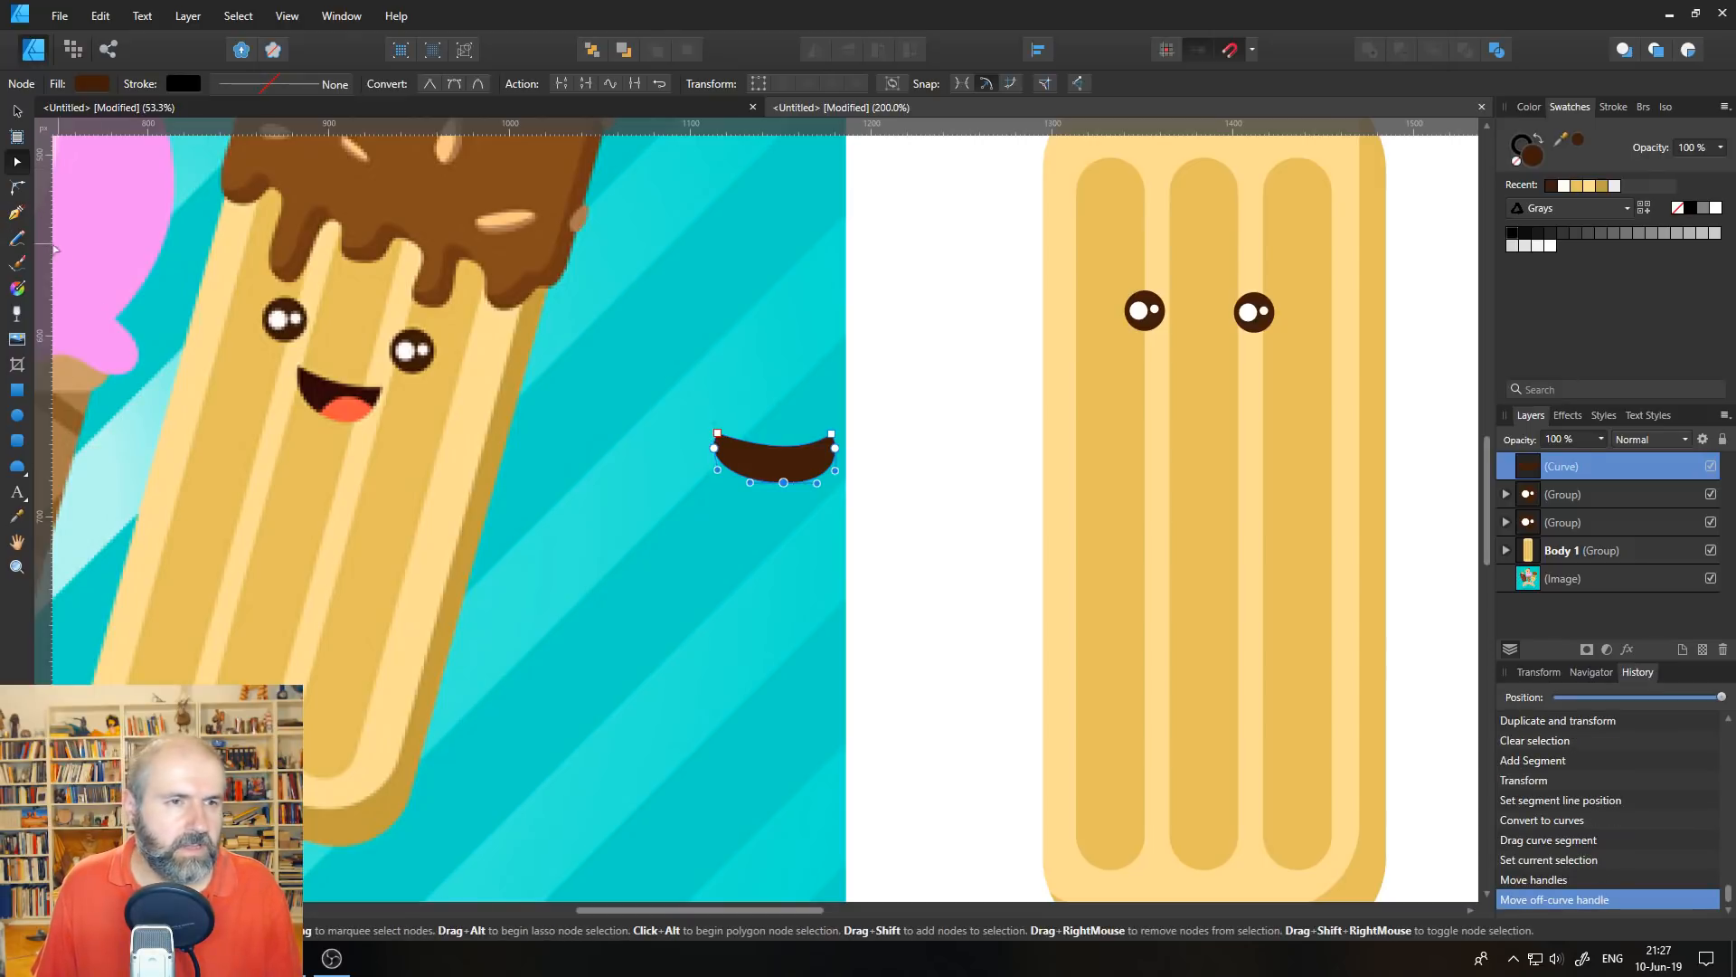
- Draw an ellipse below the mouth for the tongue and fill it with the orange-red sampled from the reference tongue
click(16, 417)
drag(775, 545, 859, 617)
drag(1580, 143, 351, 409)
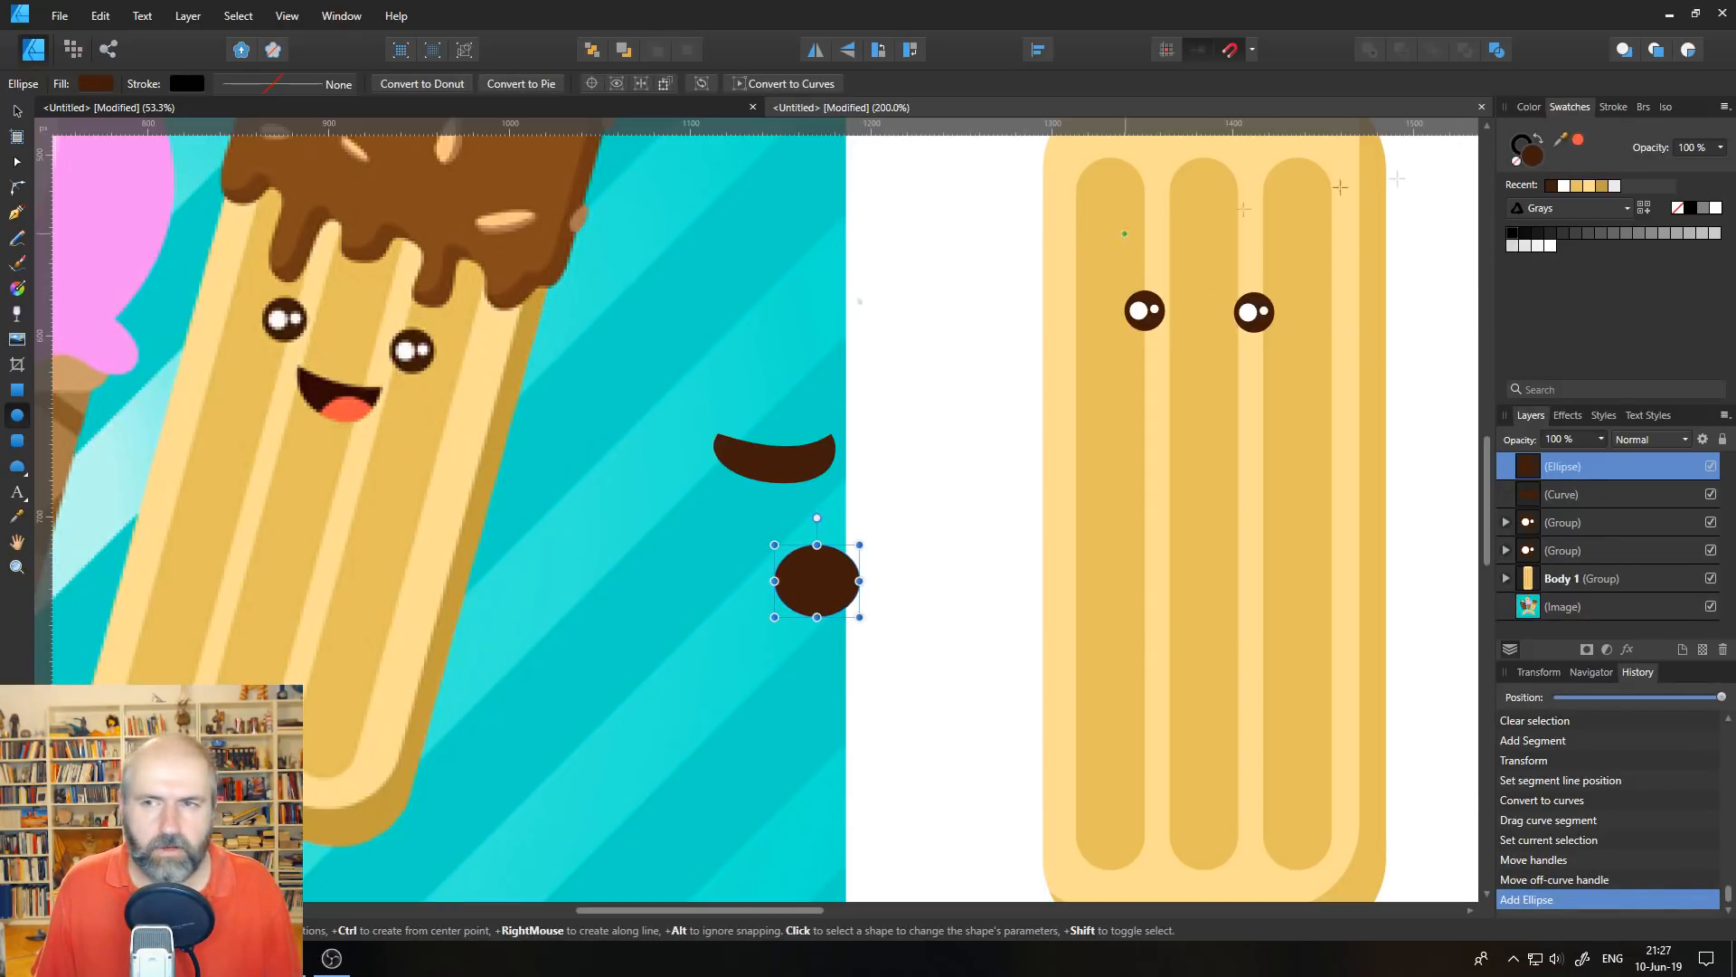
click(1578, 142)
- Place the tongue ellipse over the mouth's lower right part and nest it inside the mouth curve to clip it
key(v)
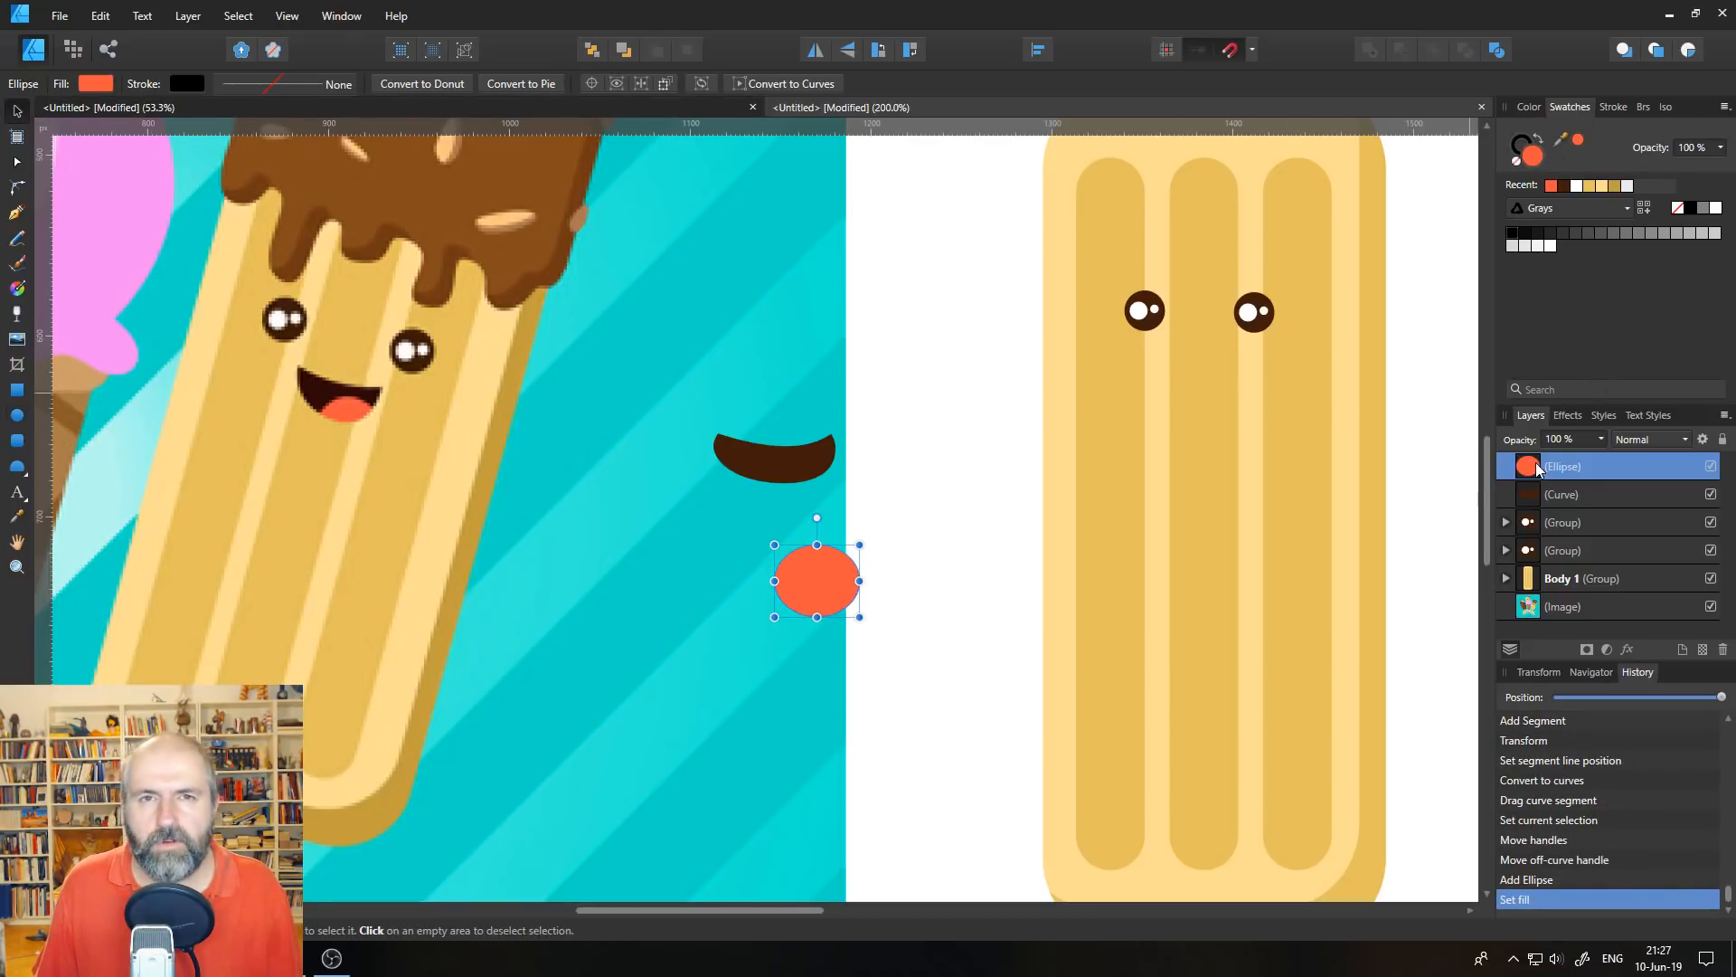
drag(815, 588, 798, 501)
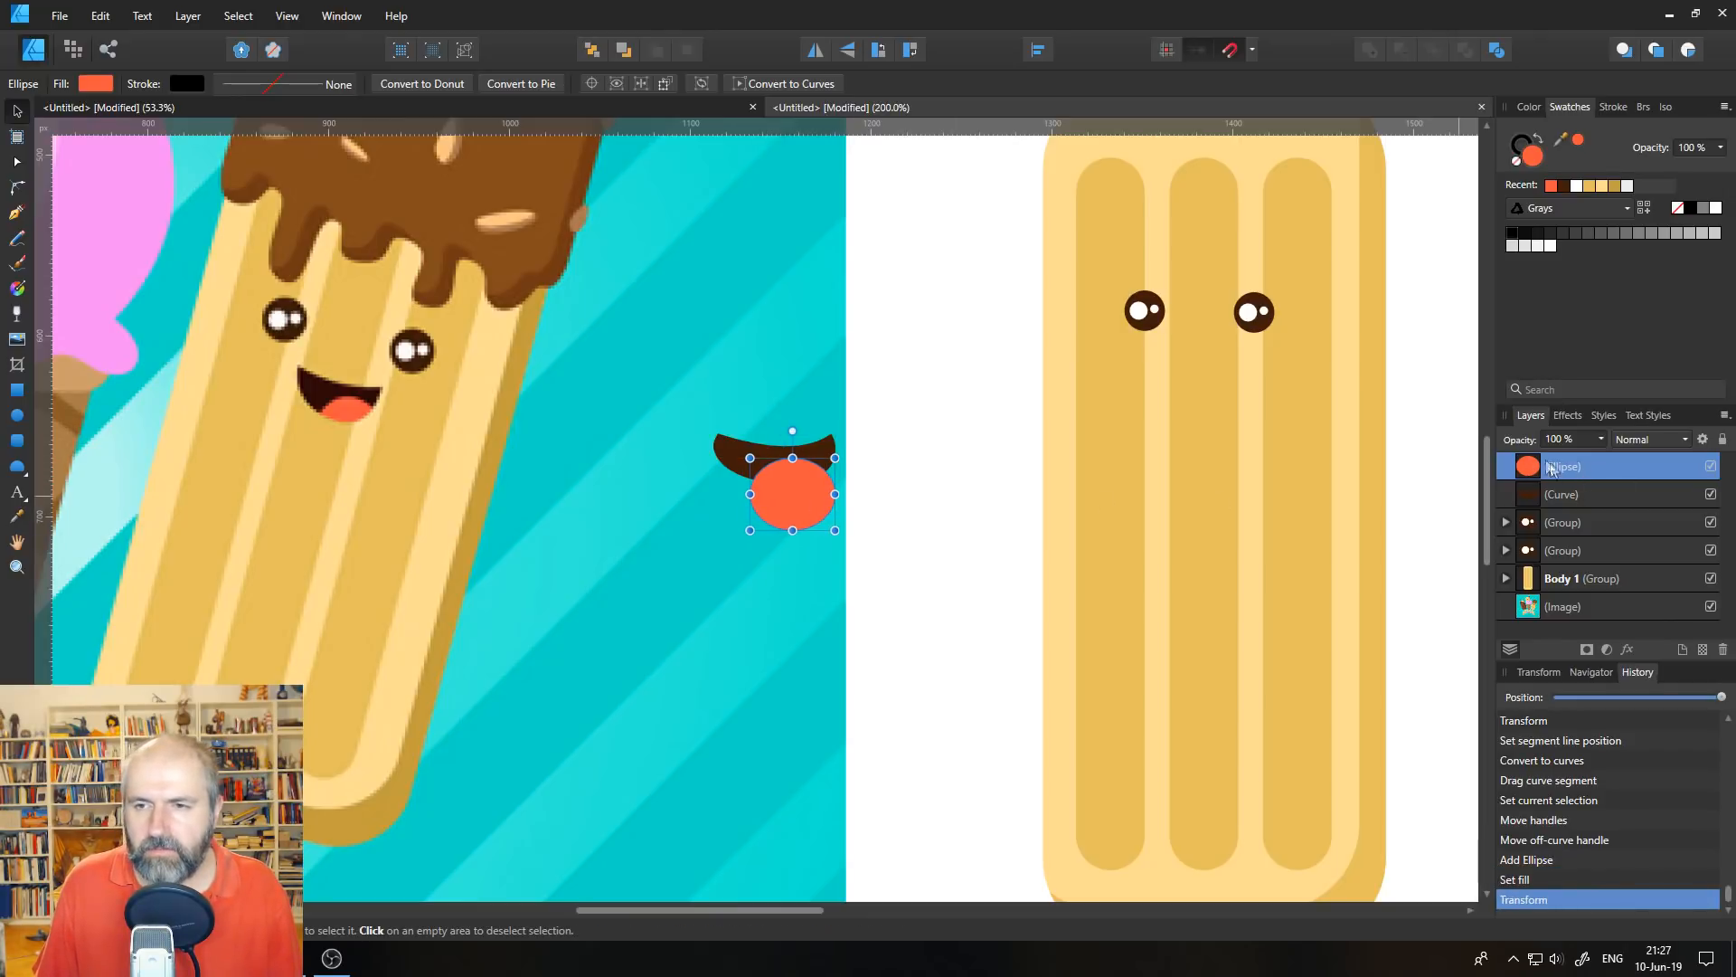
drag(1602, 464, 1608, 497)
click(908, 474)
click(800, 473)
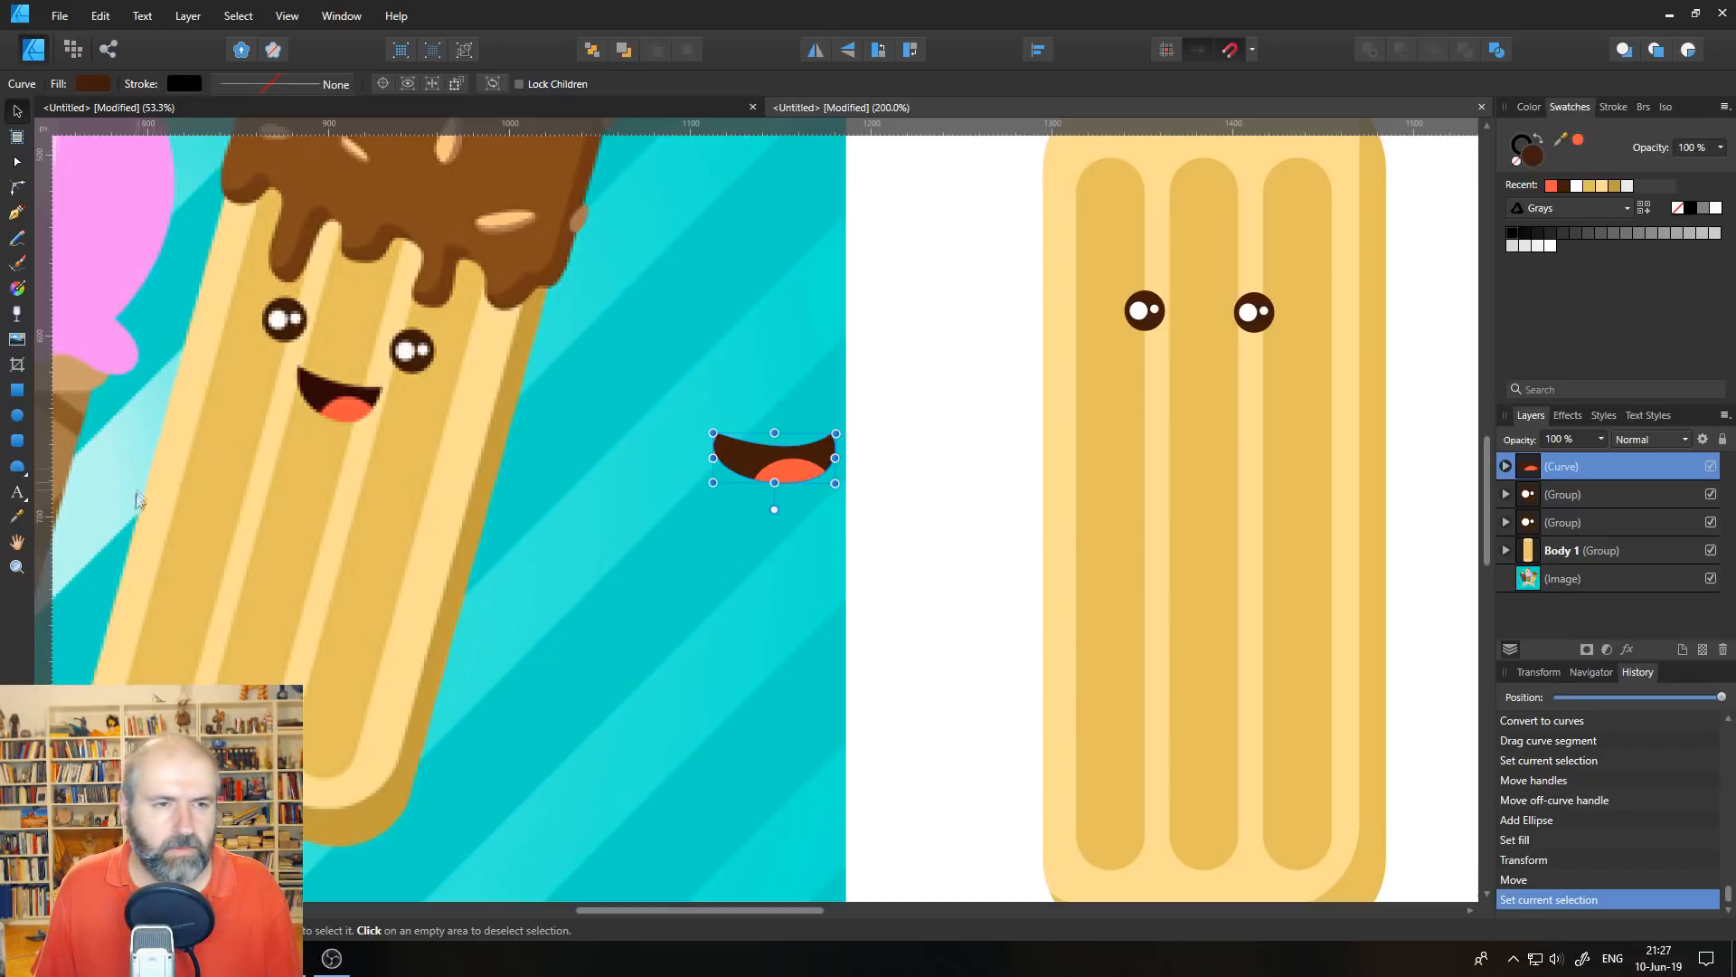
- Remove the stroke from both the mouth curve and the nested tongue ellipse
click(16, 567)
click(806, 488)
click(807, 488)
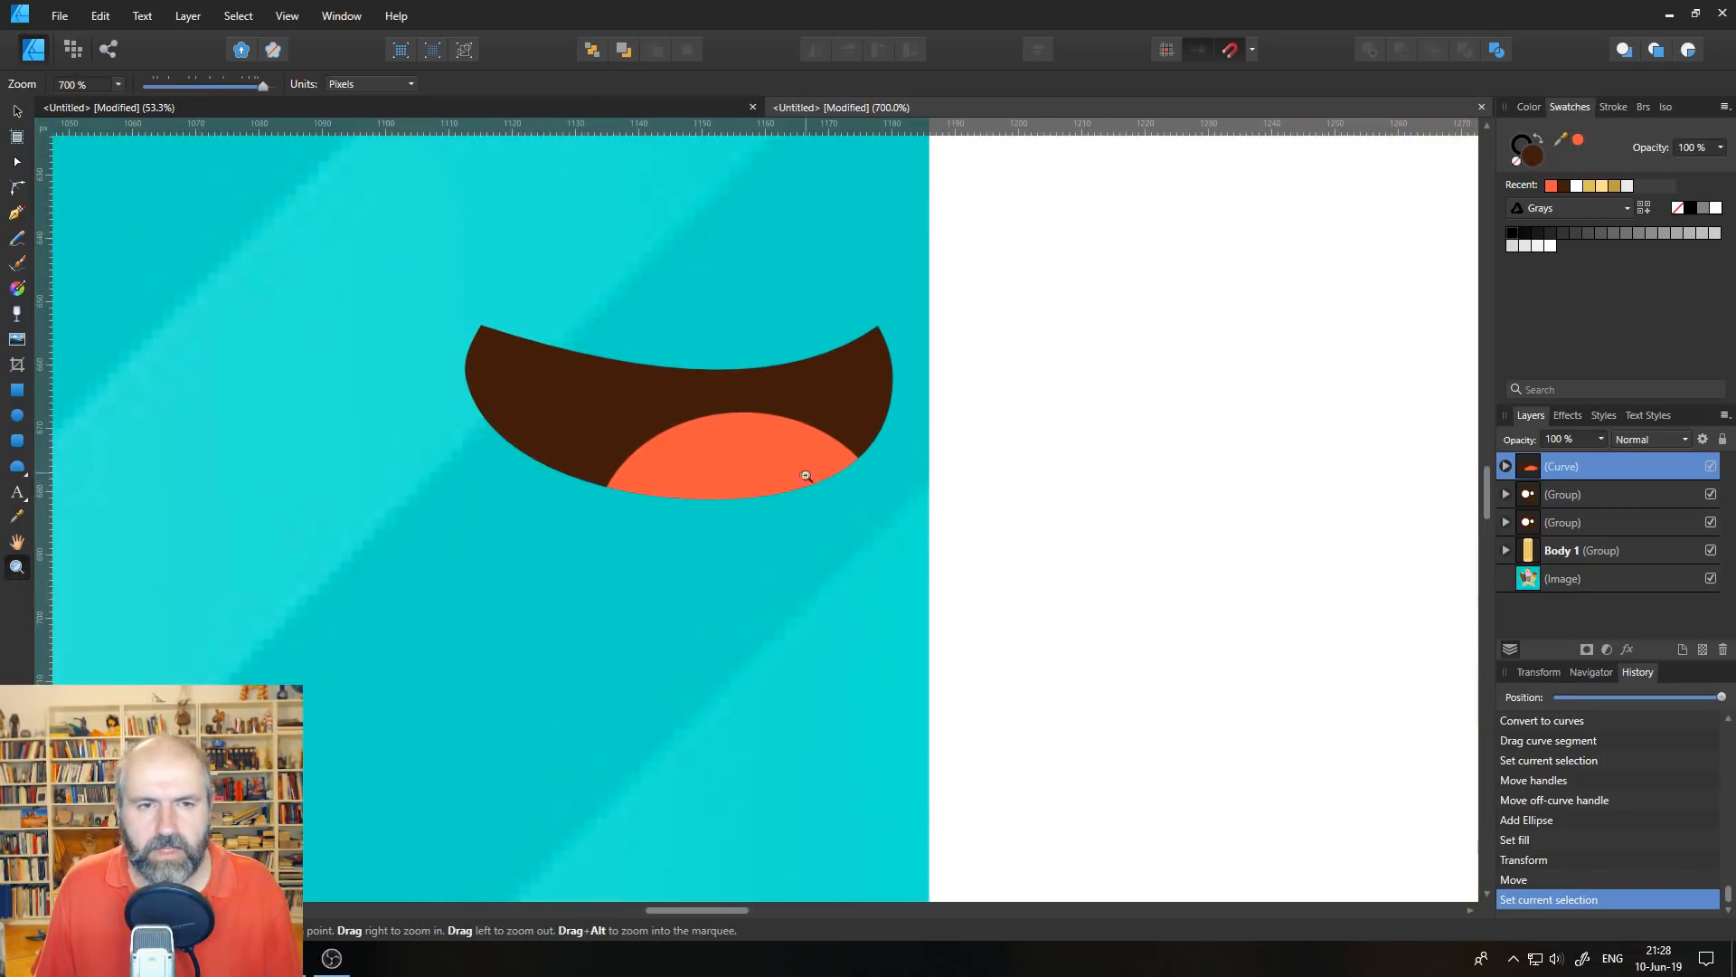
click(17, 110)
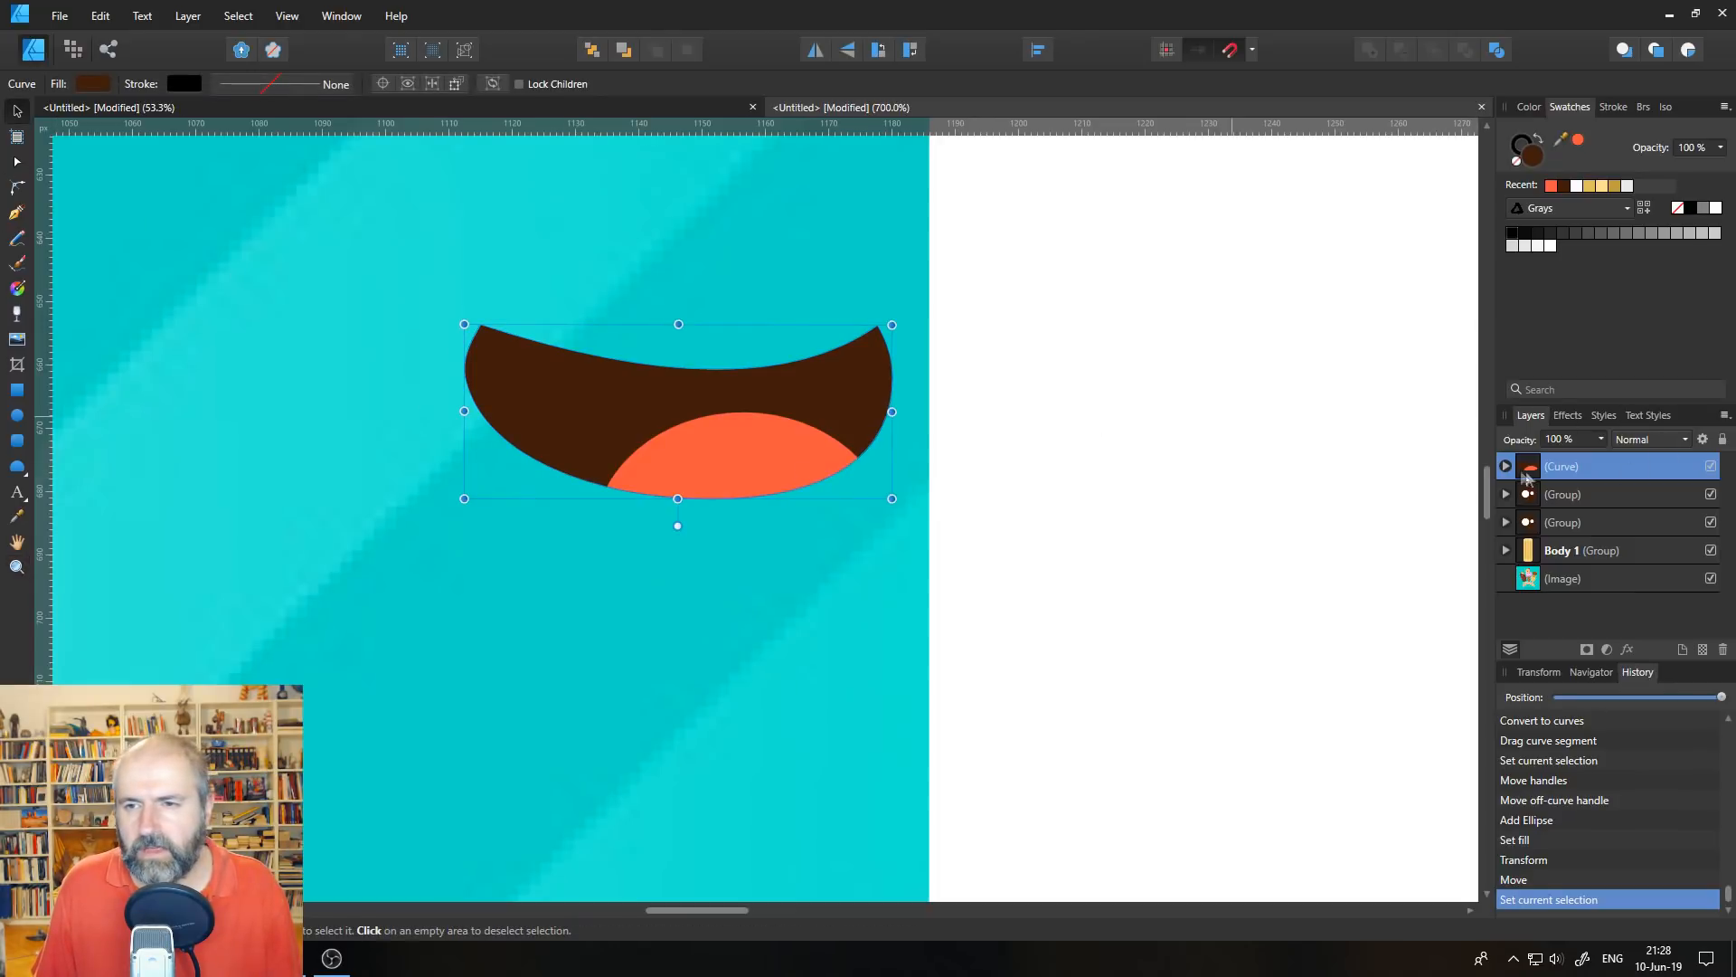
click(1519, 163)
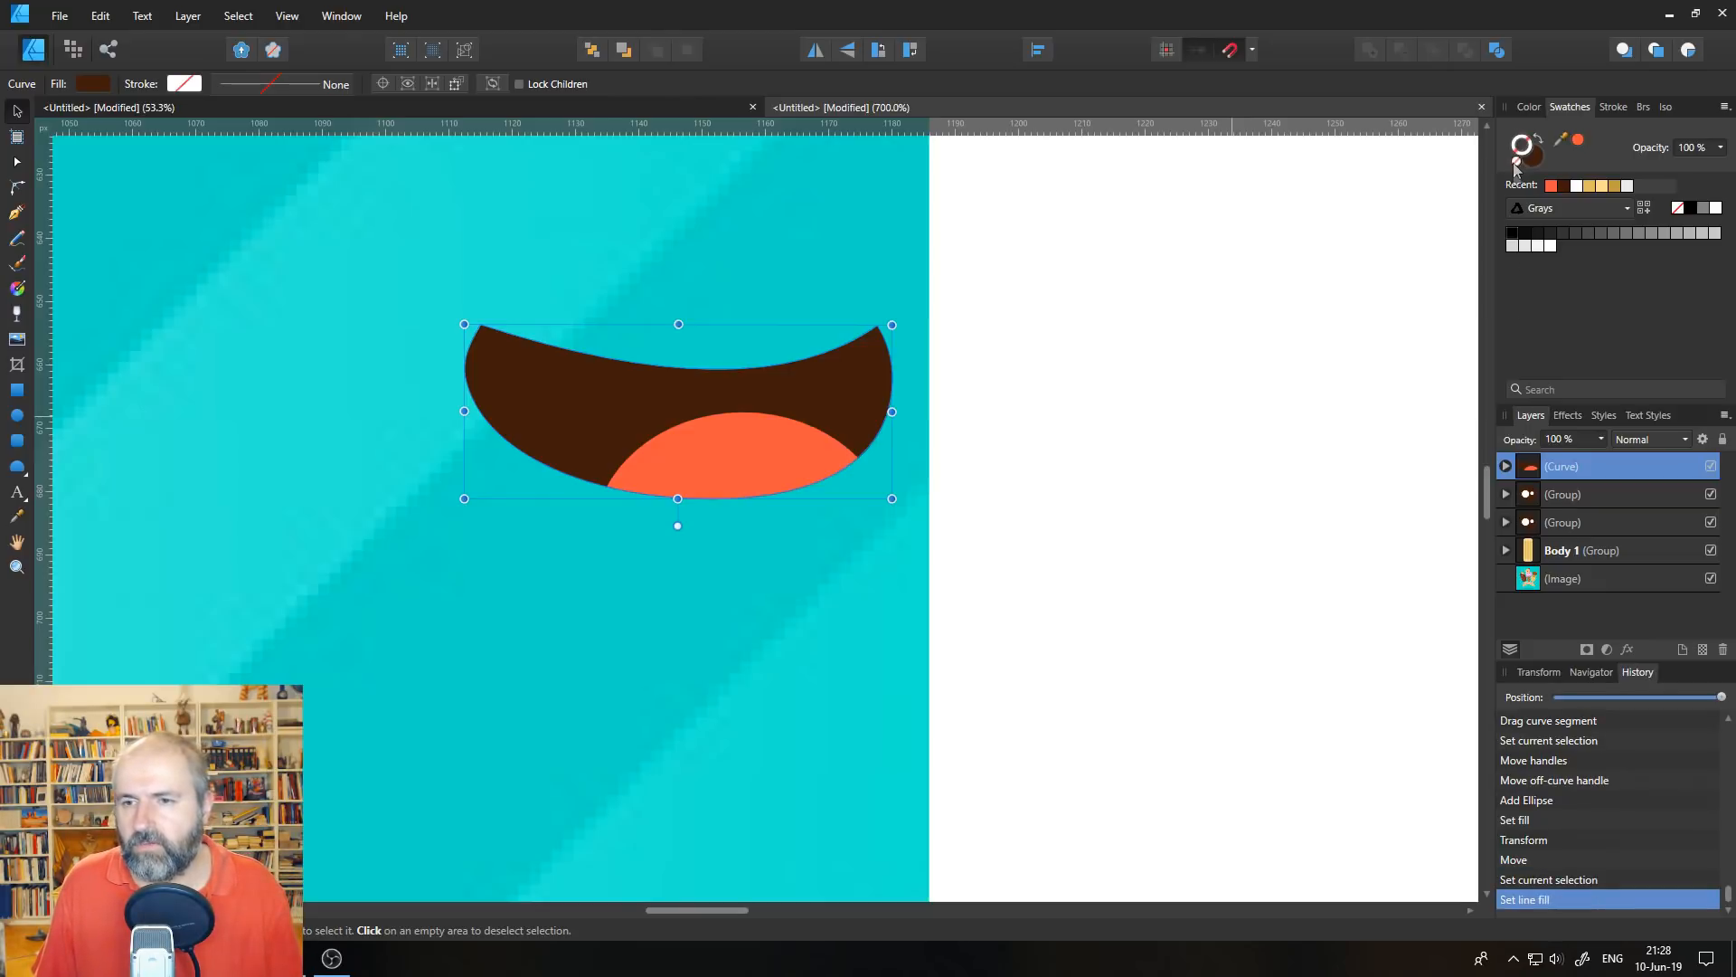
click(1504, 467)
click(1509, 494)
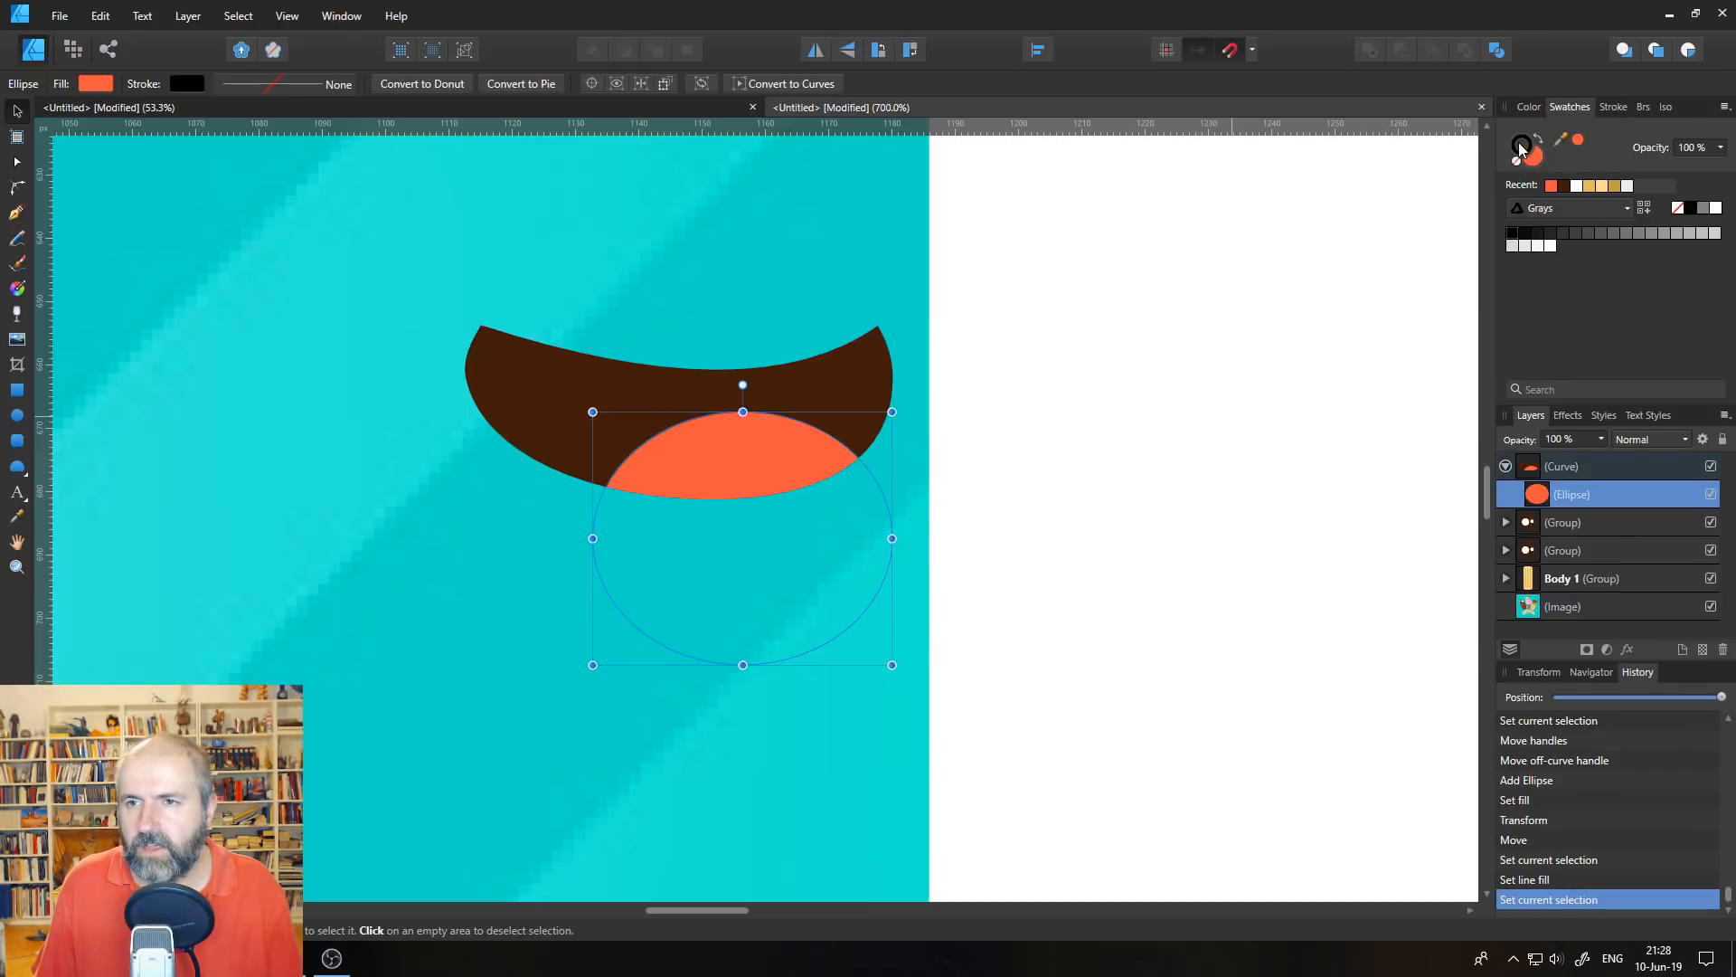
click(1522, 164)
click(681, 303)
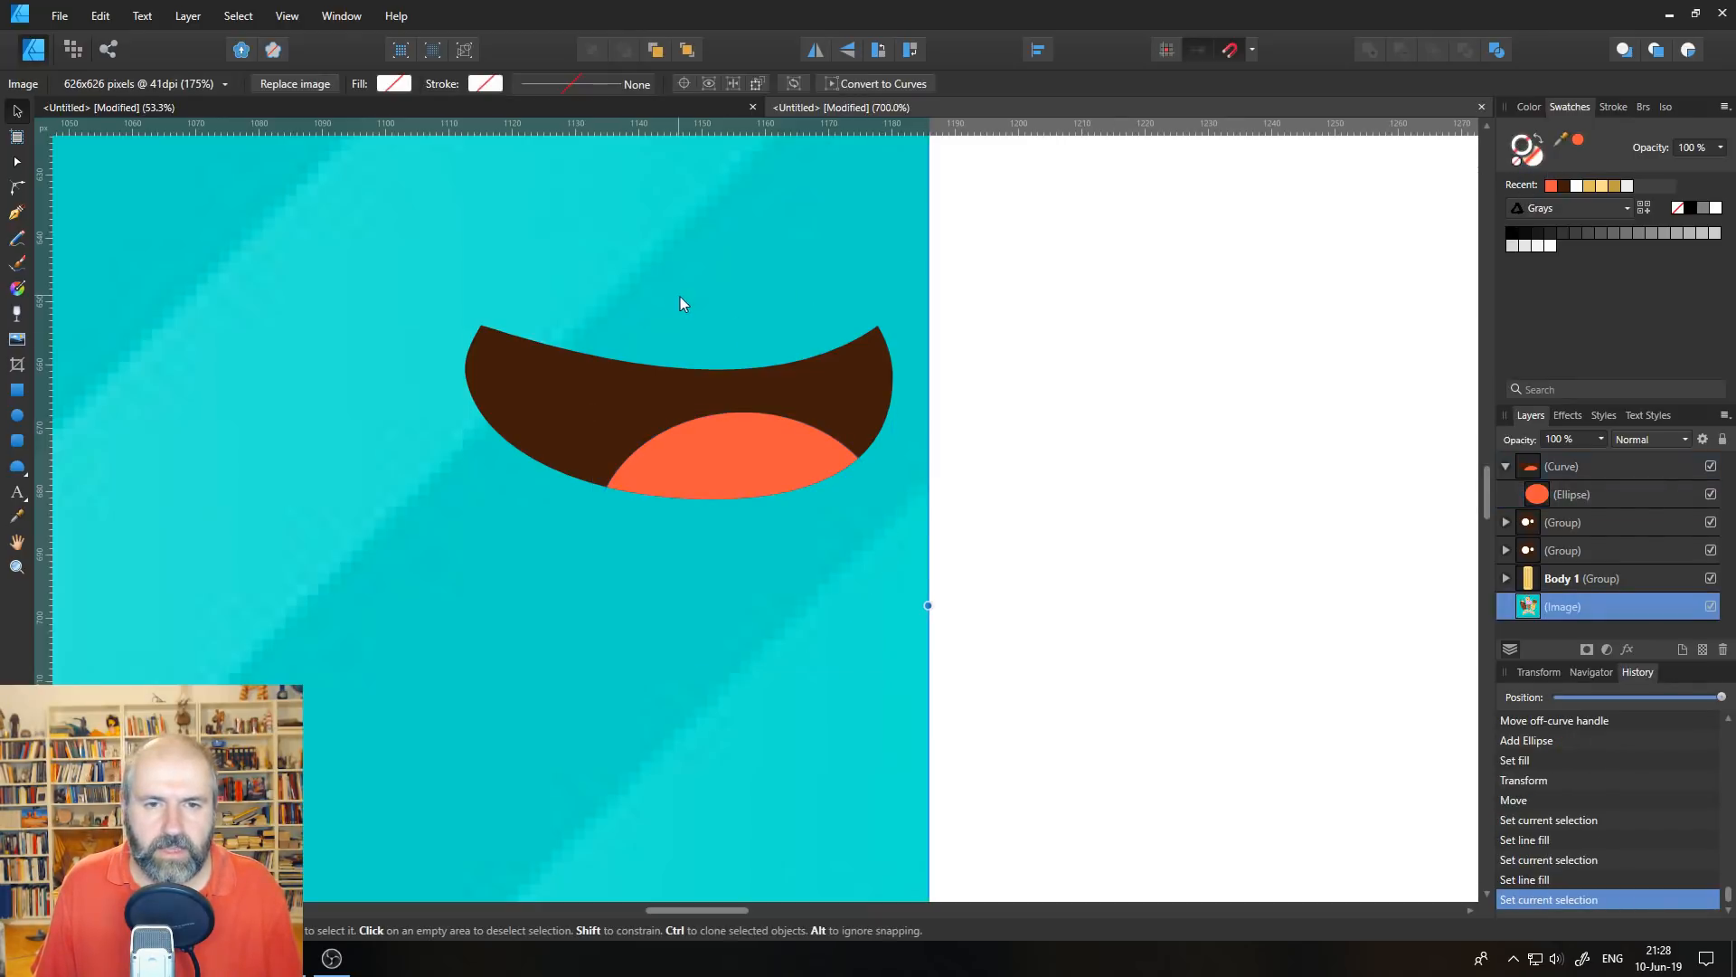
- Move the mouth with its tongue onto the reference popsicle, slightly below and right of the reference mouth
click(16, 567)
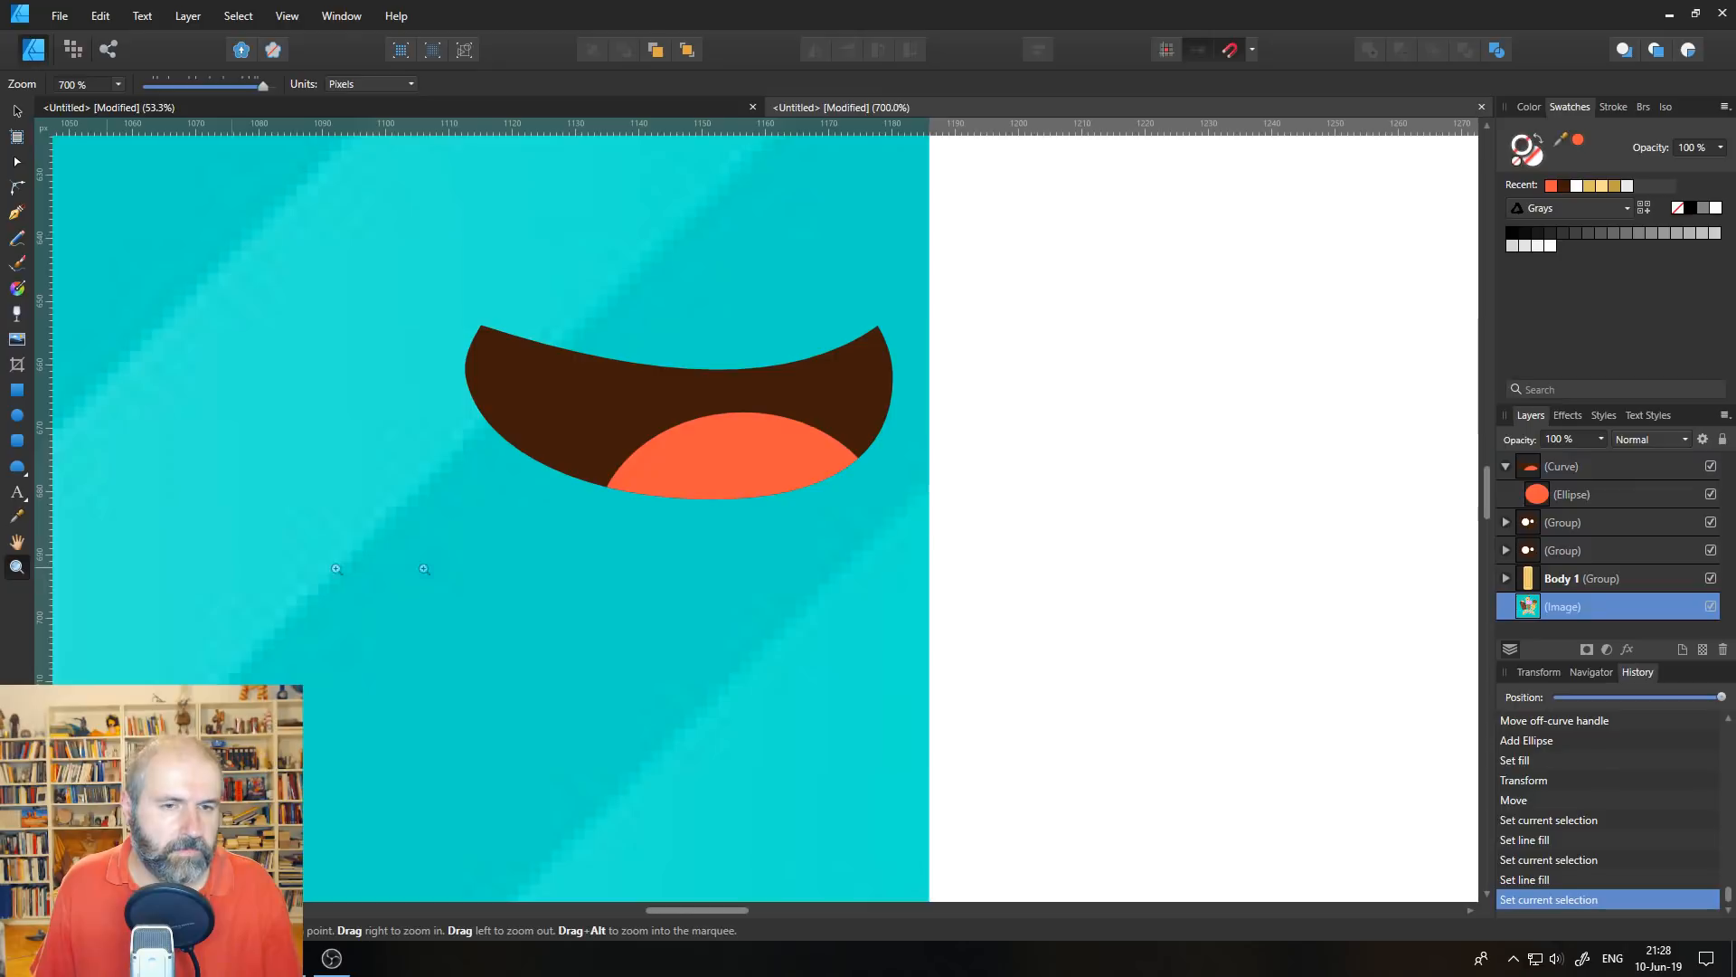
alt+click(690, 520)
alt+click(690, 520)
alt+click(690, 520)
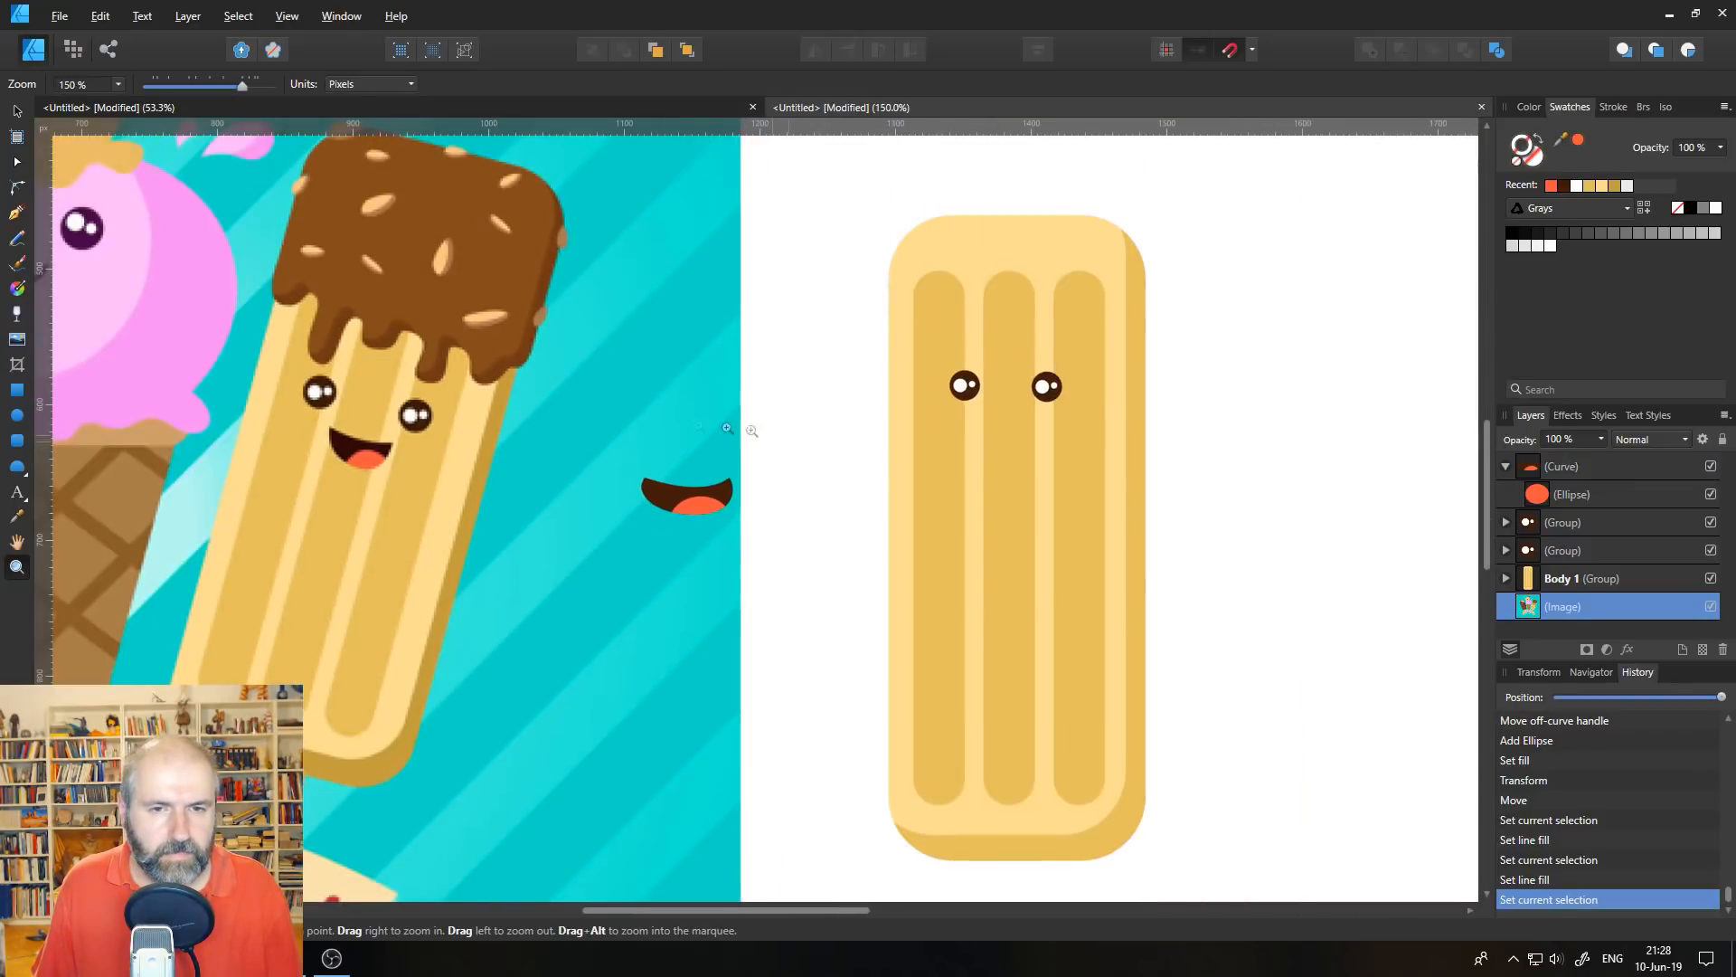
click(18, 109)
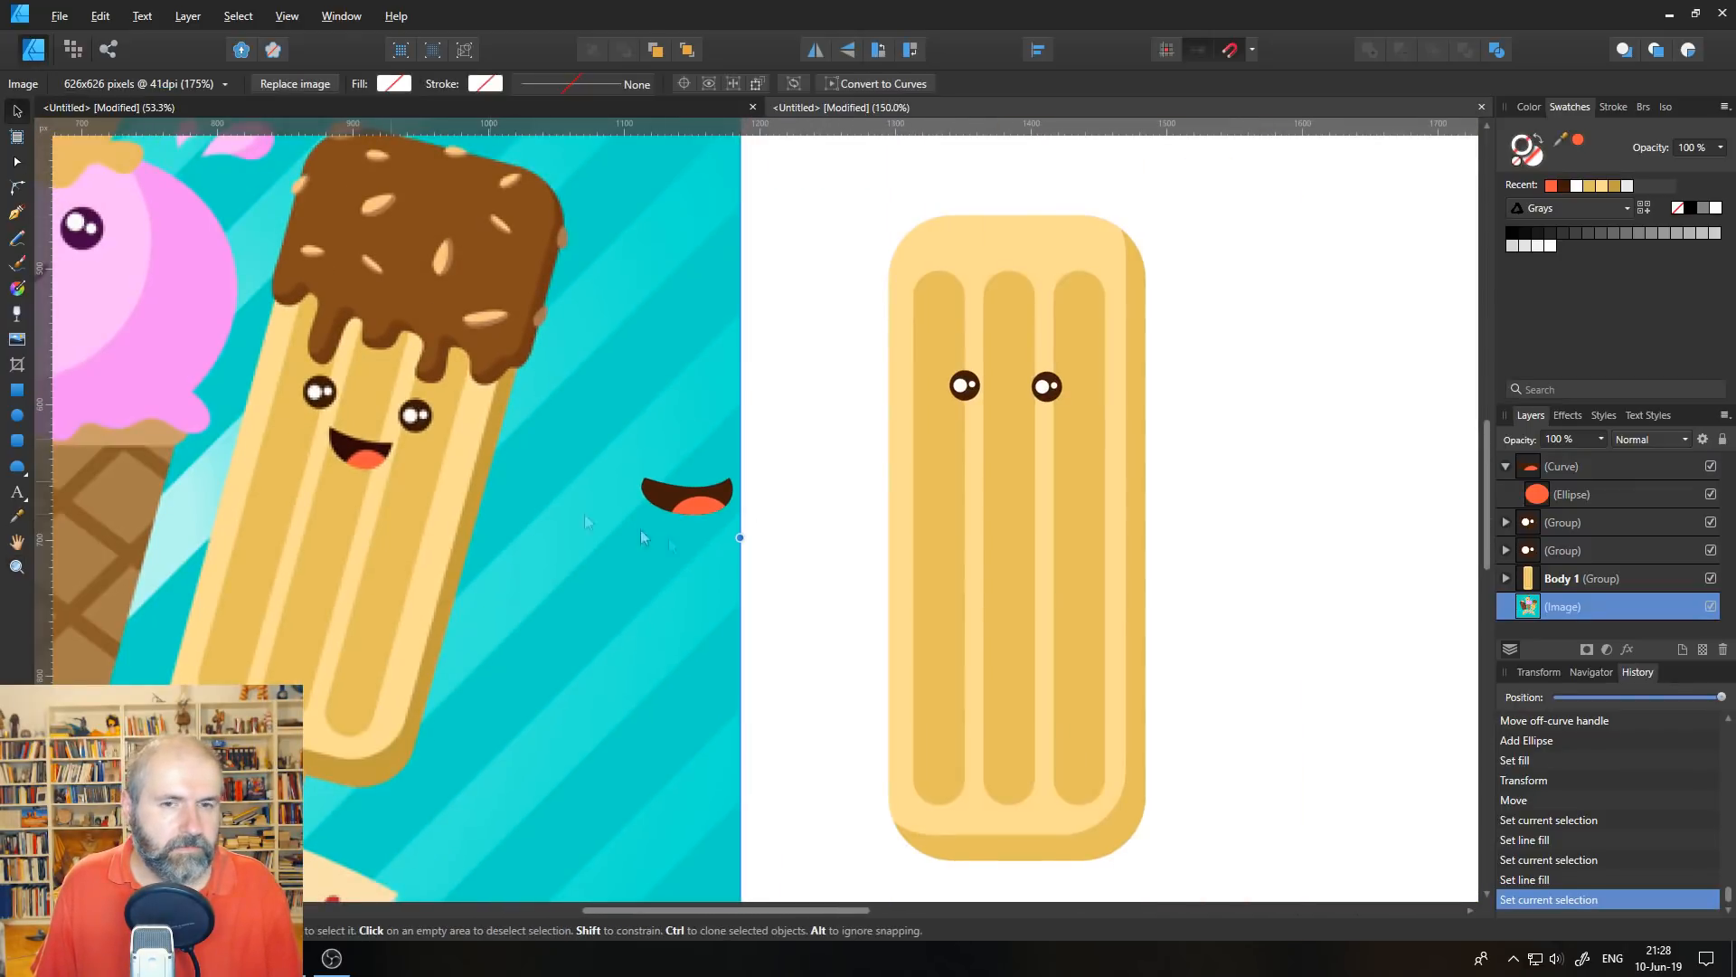
click(723, 498)
drag(721, 504, 421, 485)
- Rotate the mouth clockwise to the reference mouth's tilt and align it over that mouth's upper left corner
click(15, 567)
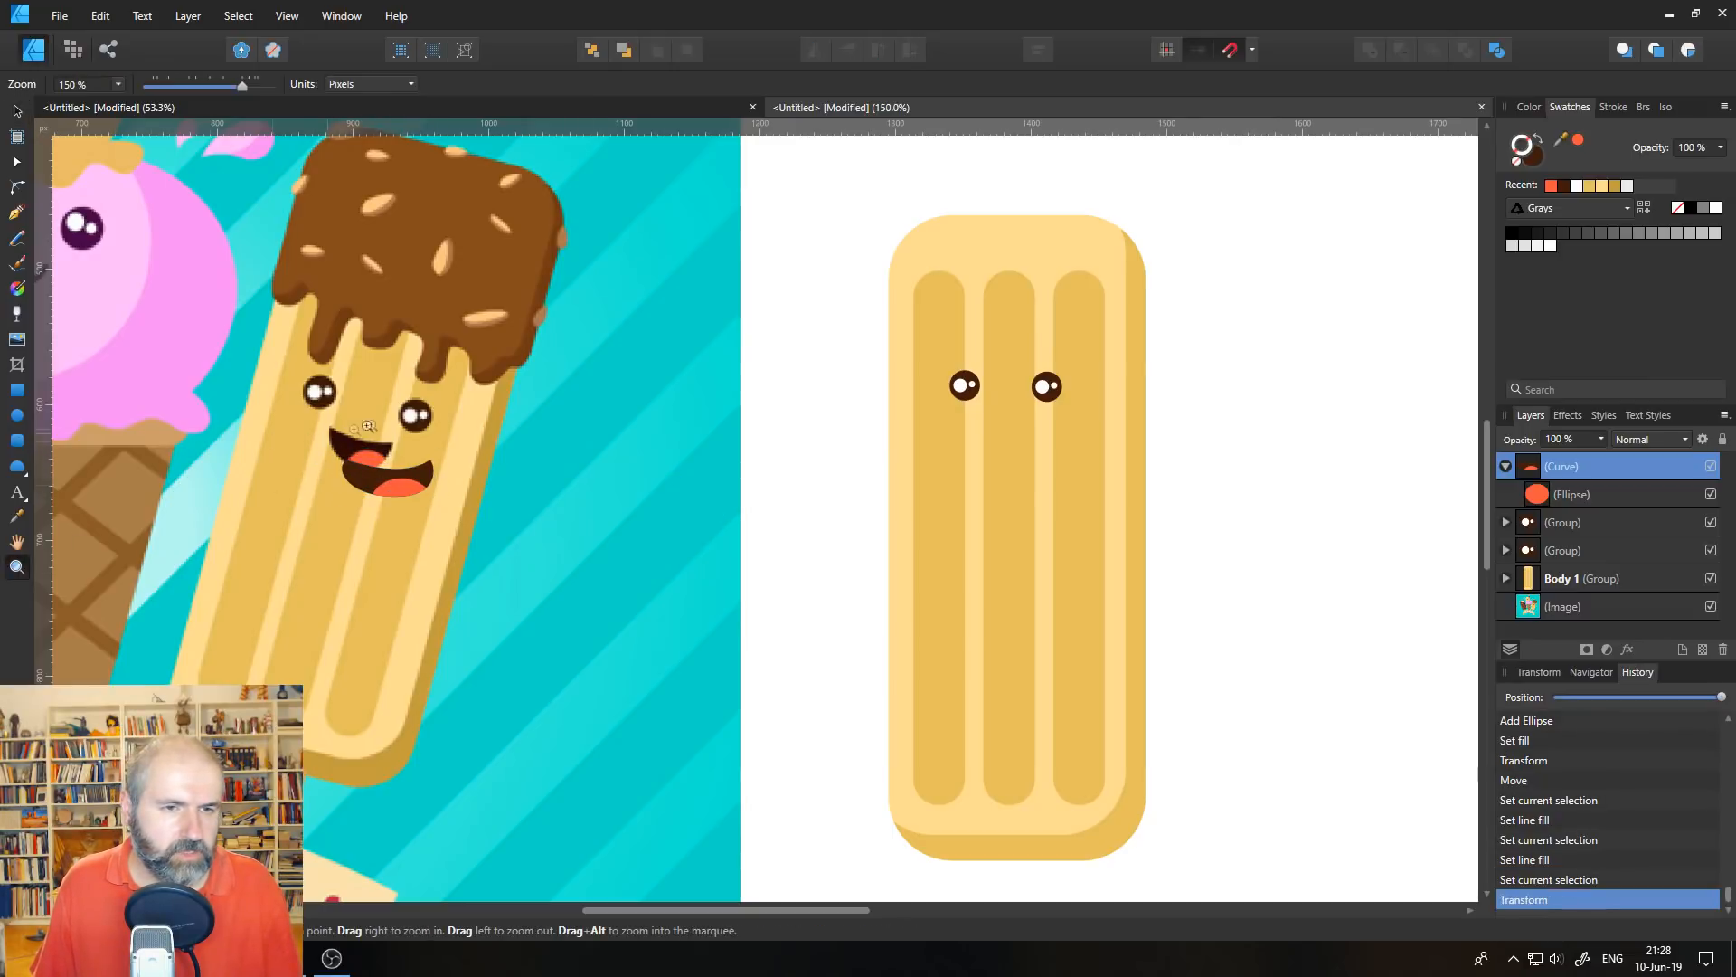
click(371, 427)
click(372, 427)
click(373, 432)
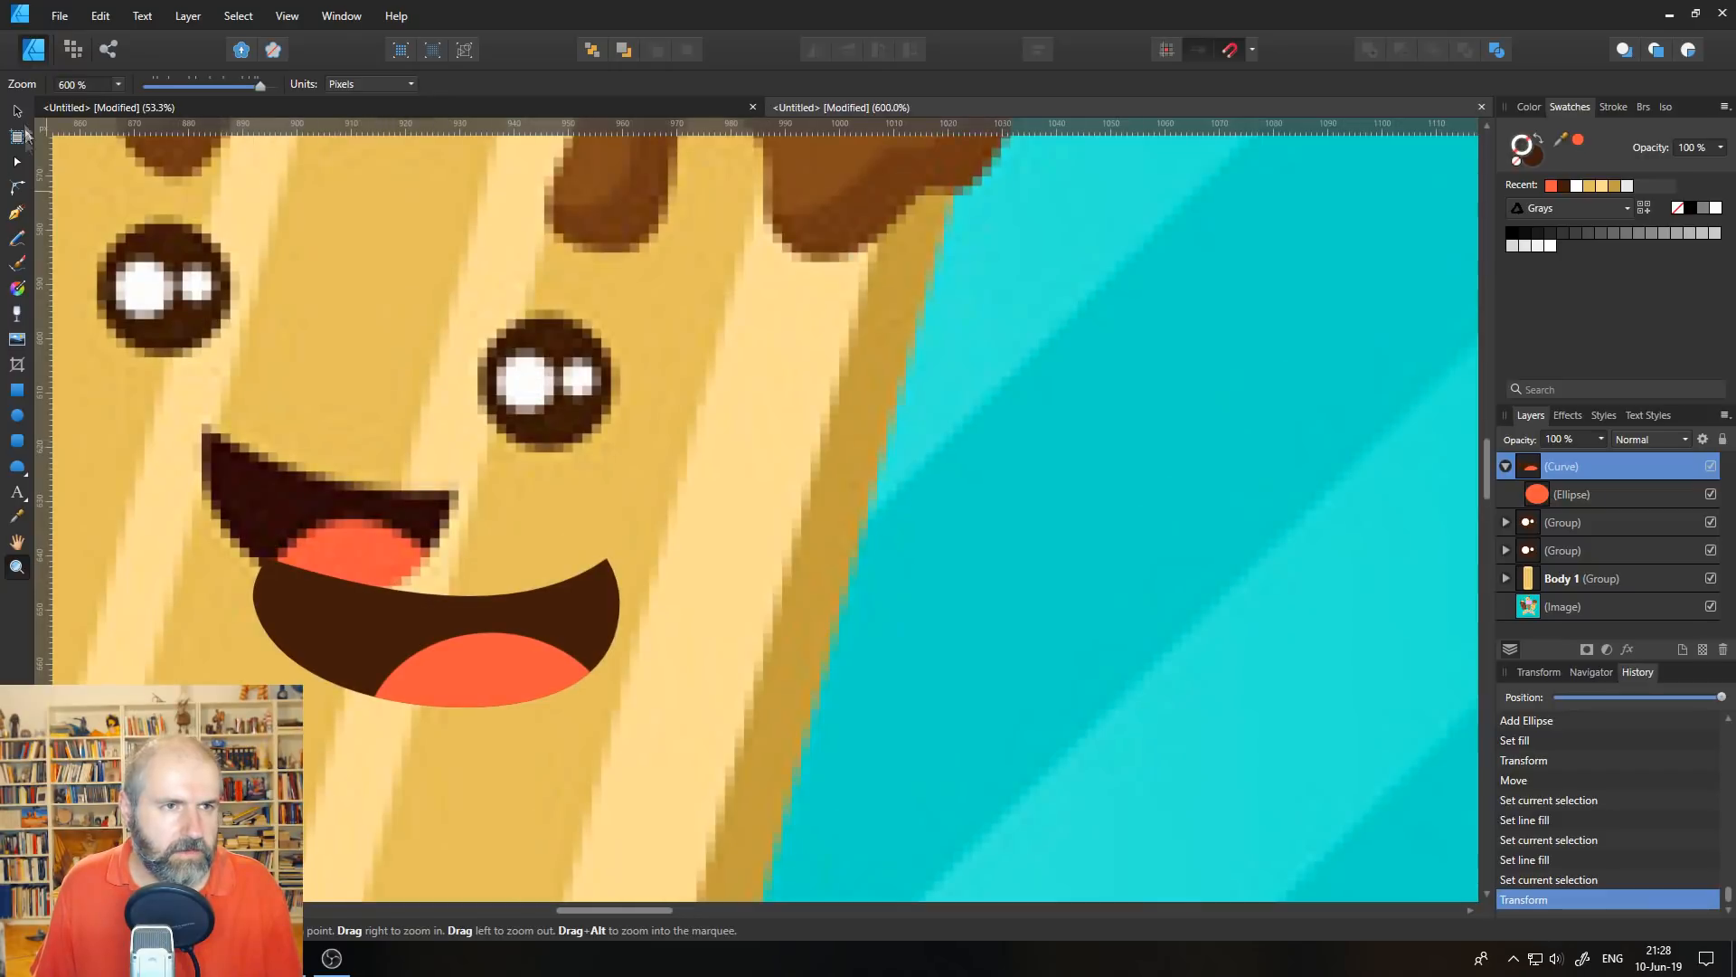
click(16, 110)
drag(468, 703, 341, 608)
drag(434, 548, 414, 593)
- Lower the mouth's opacity to 44% and scale it down to the width of the reference mouth
click(1598, 440)
drag(1605, 462, 1532, 463)
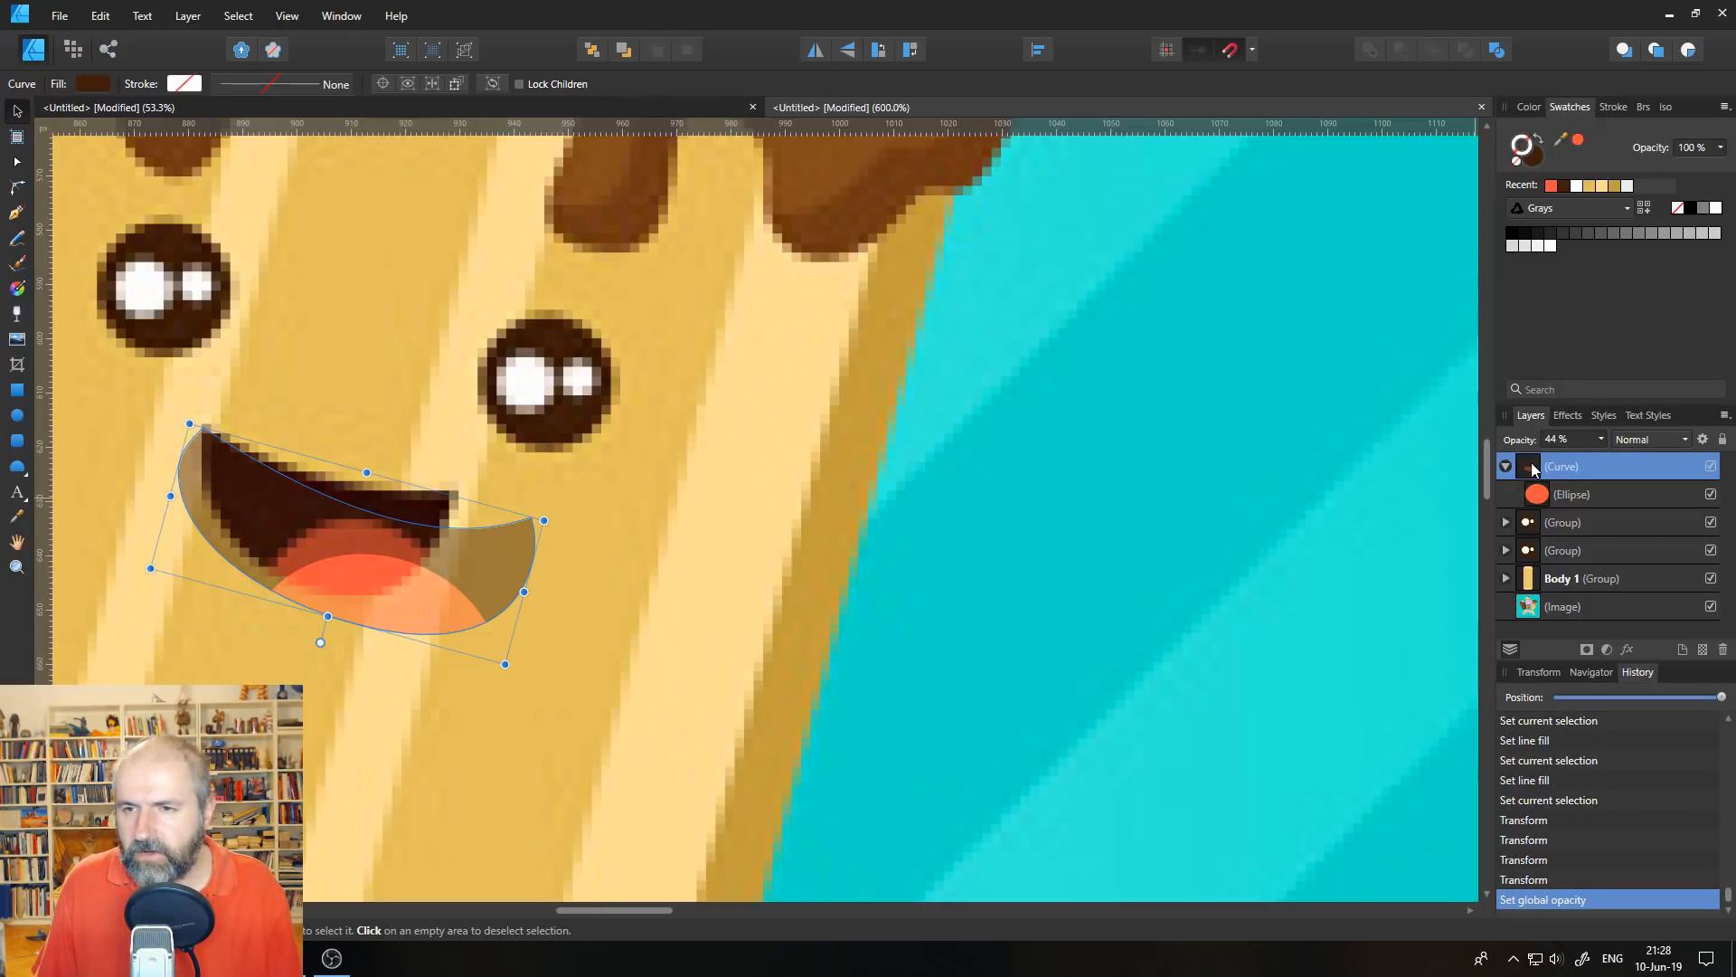
drag(502, 662, 426, 619)
- Reshape the mouth's upper edge, sides and lower left curve with the Node Tool to trace the reference mouth
click(15, 165)
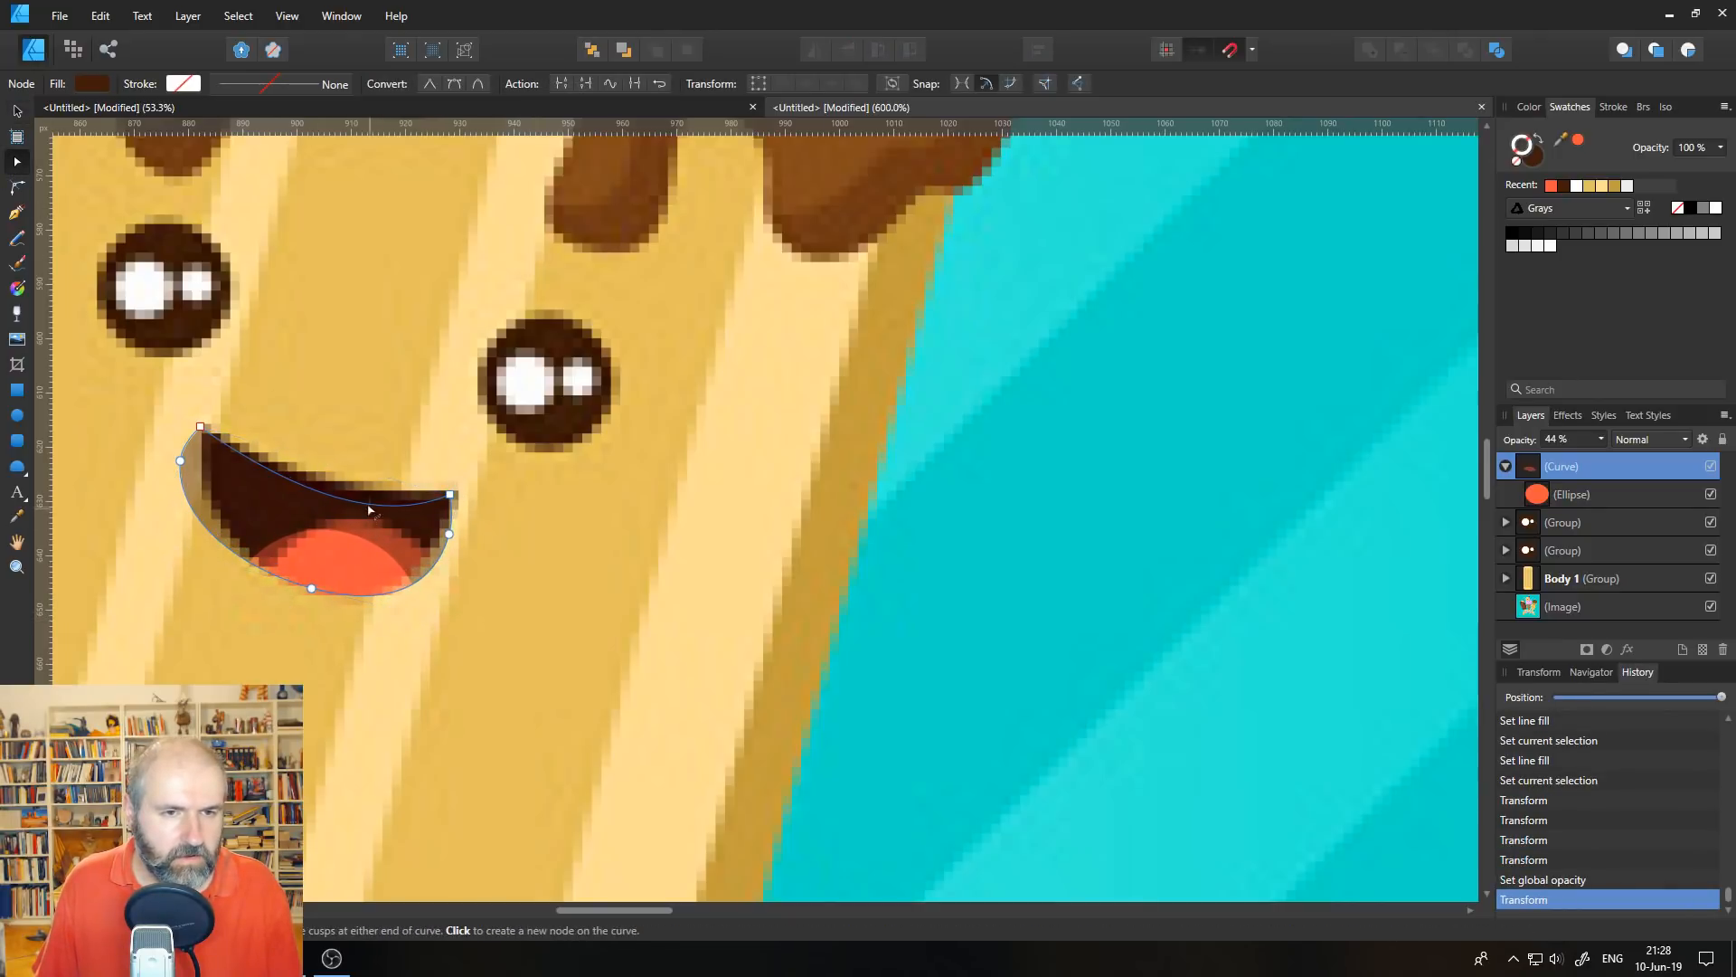
drag(358, 491, 359, 489)
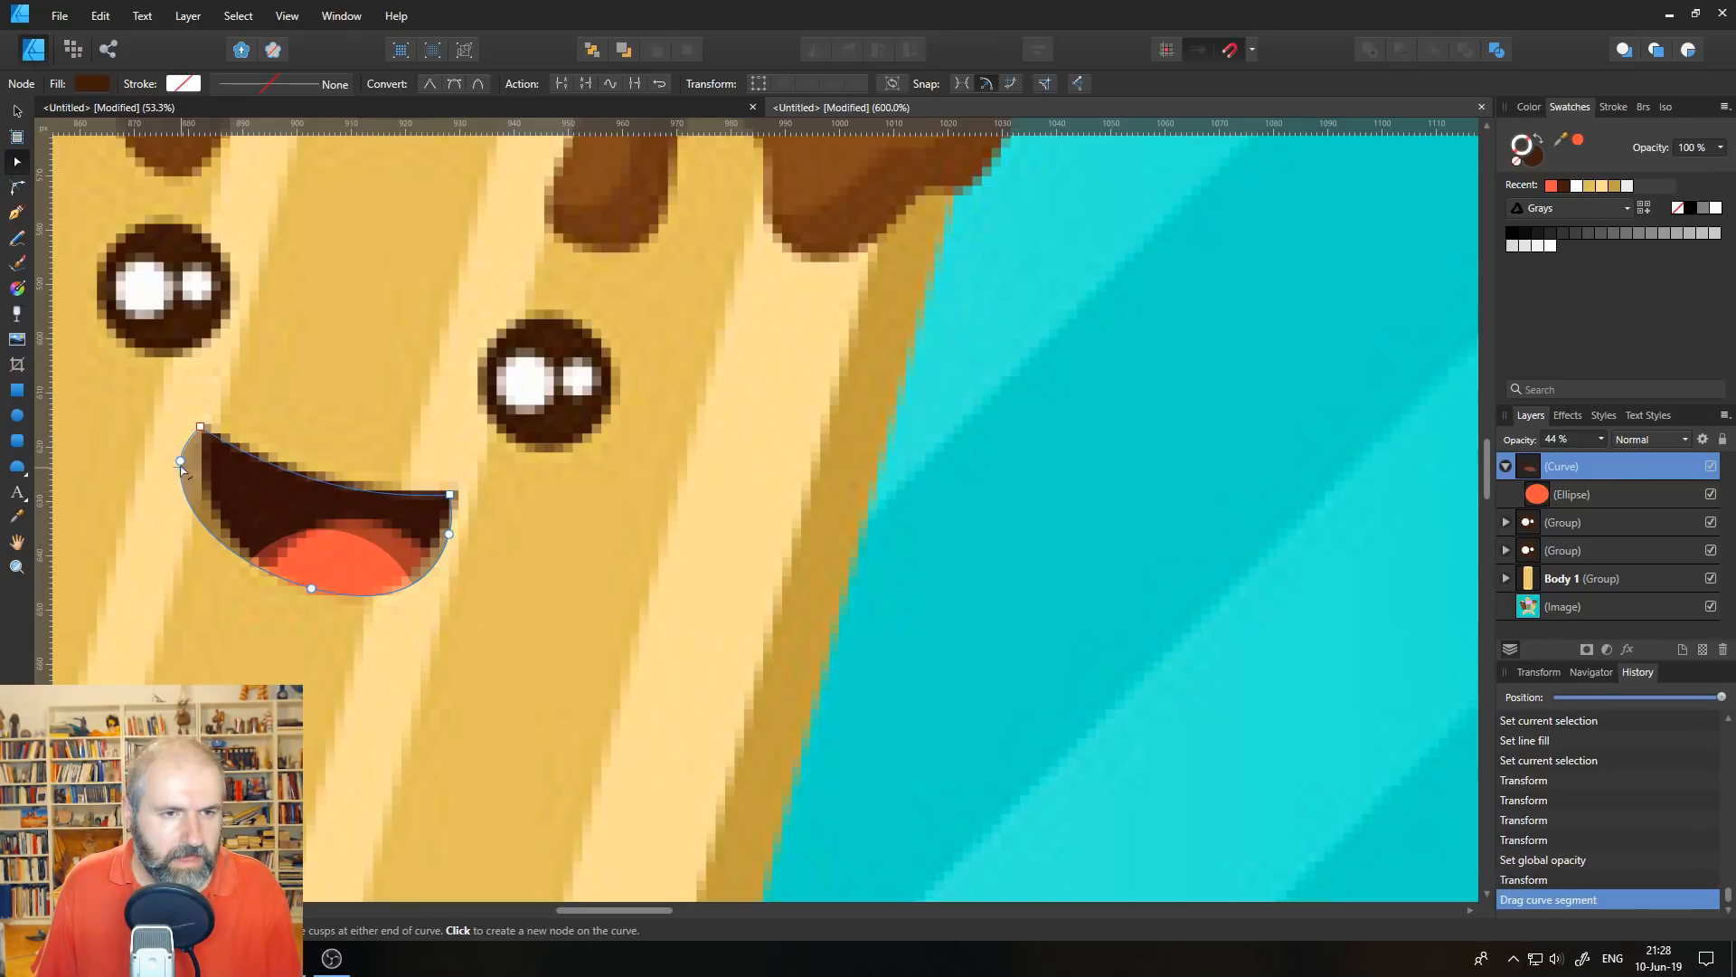
mouse_move(180, 462)
mouse_down()
mouse_move(203, 472)
mouse_move(199, 445)
mouse_up()
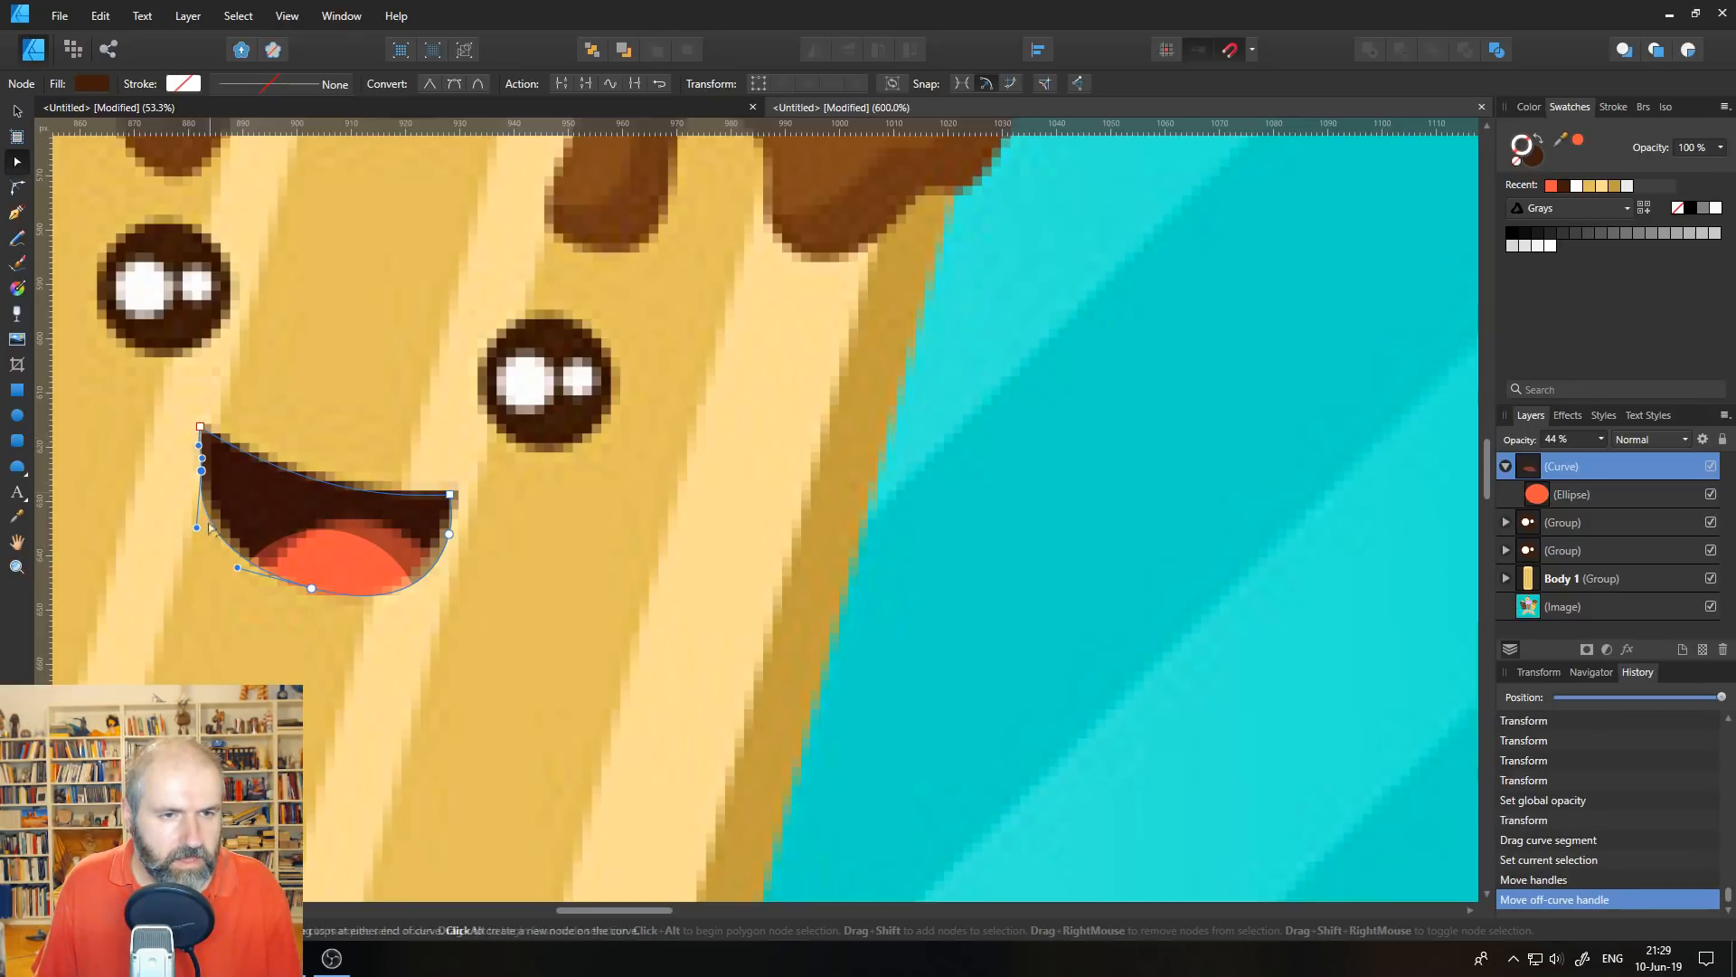
drag(210, 546, 232, 543)
click(449, 519)
drag(452, 520, 450, 518)
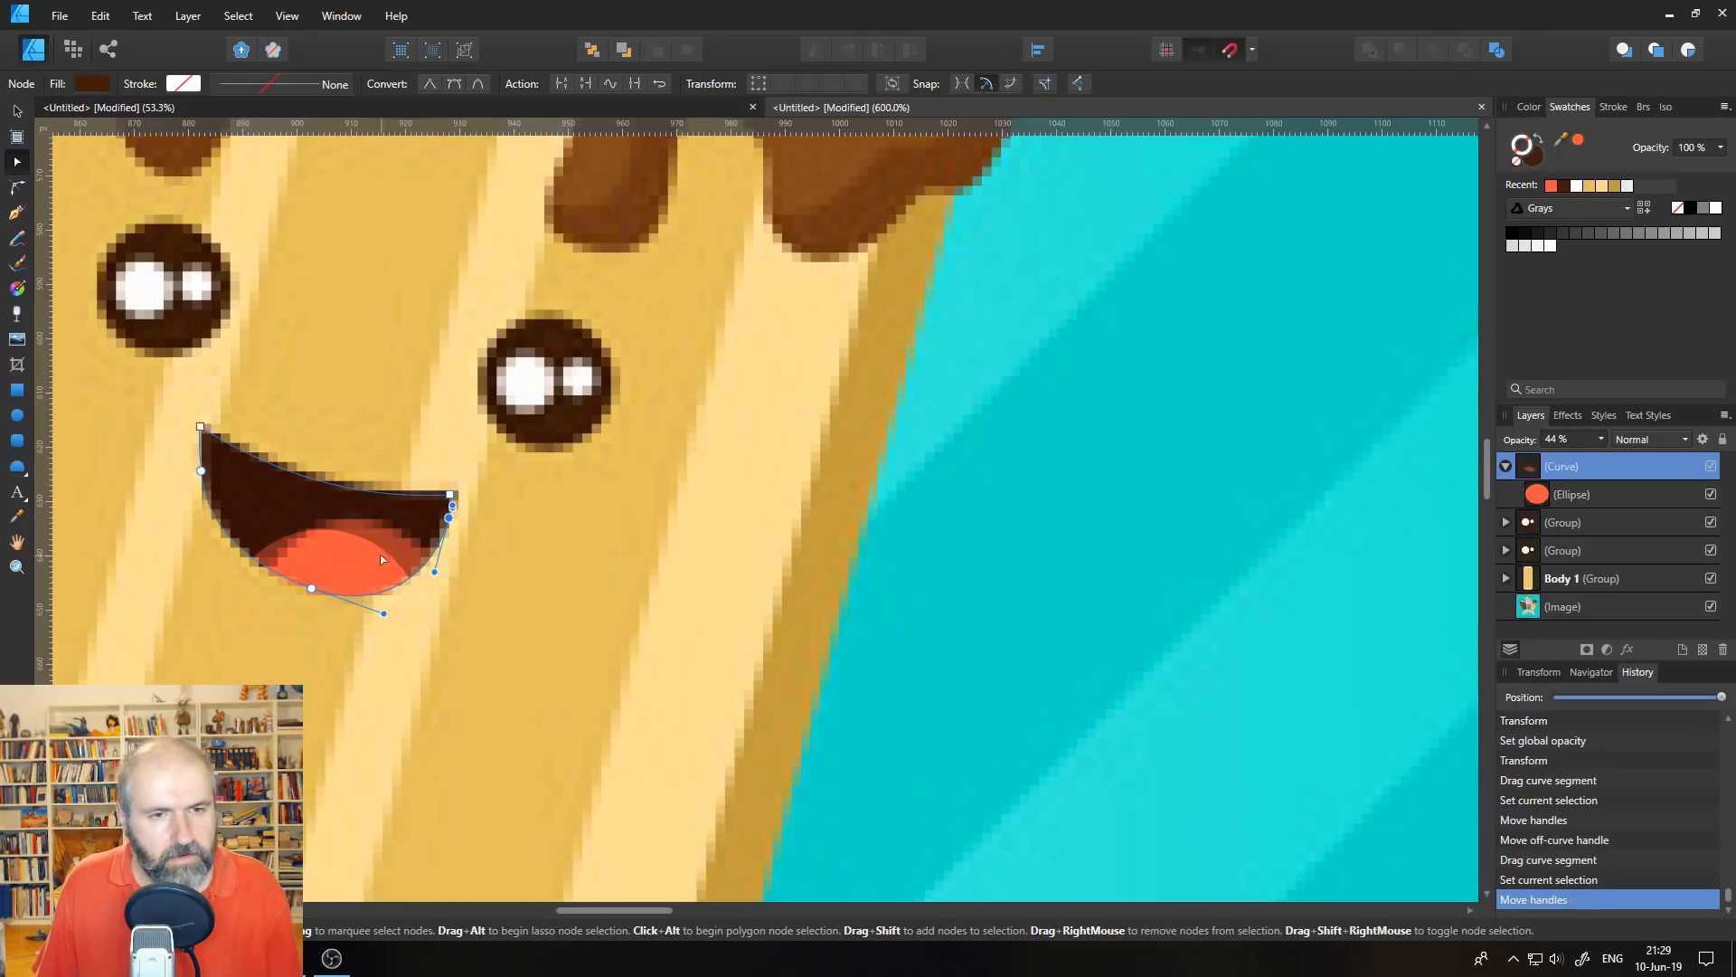
- Shift the tongue ellipse up and right to match the reference tongue, and restore the mouth's opacity to 100%
click(1537, 495)
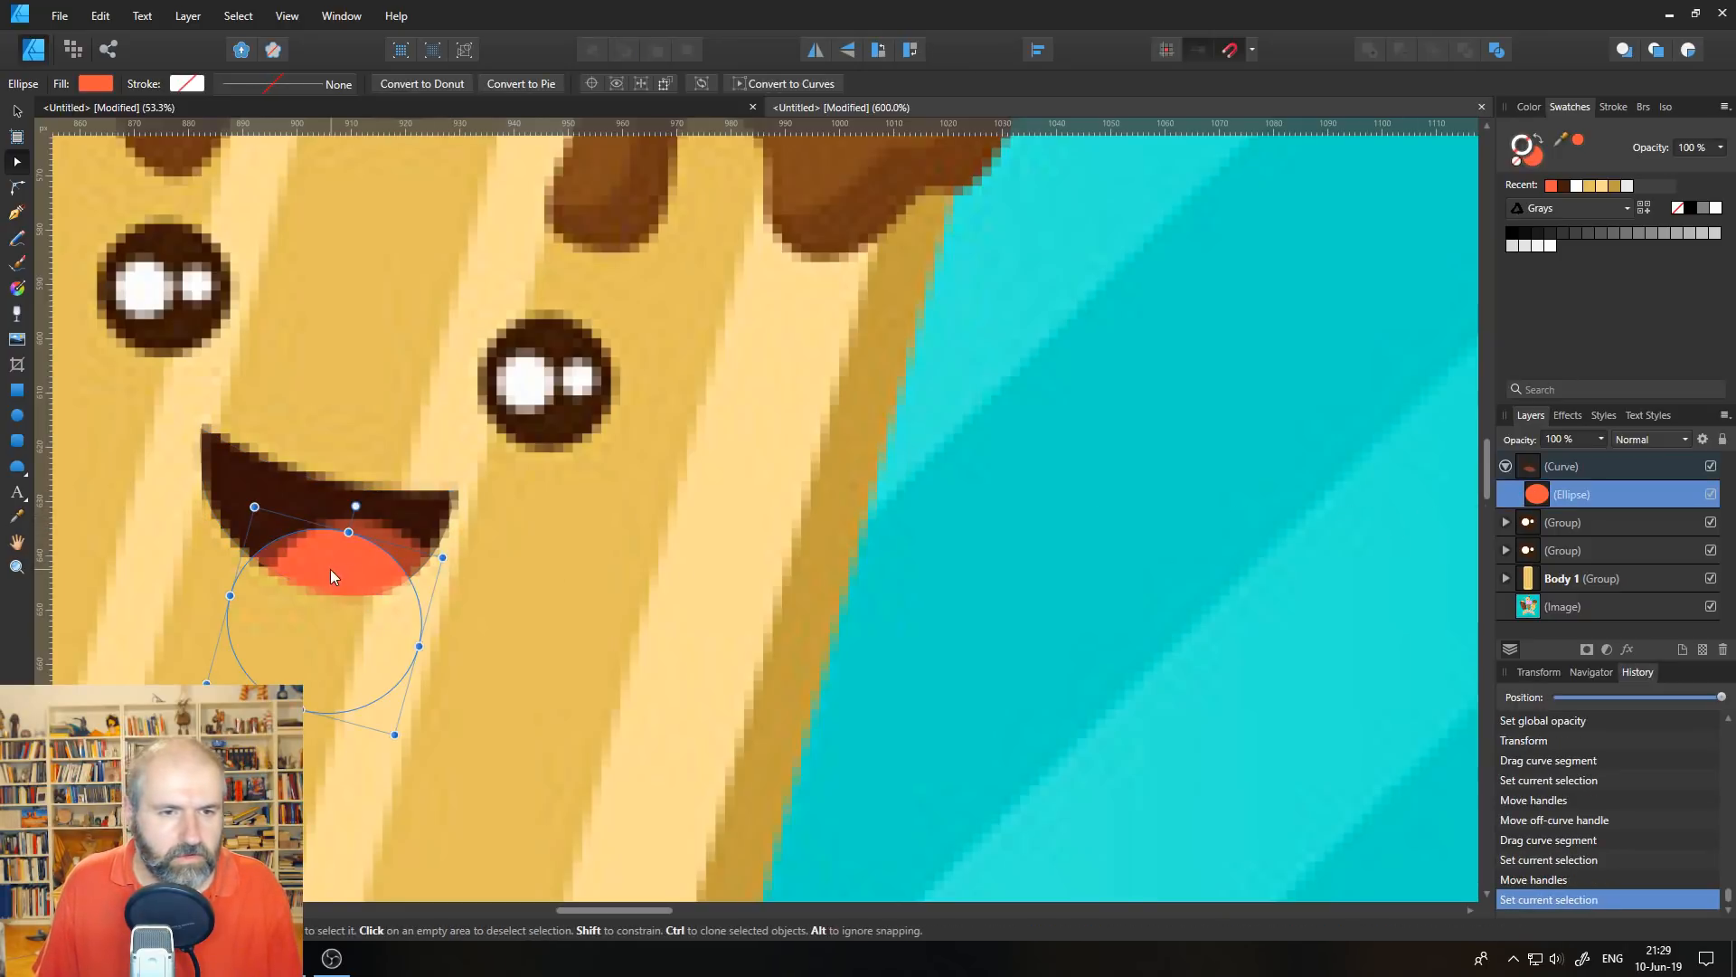
drag(379, 566, 367, 561)
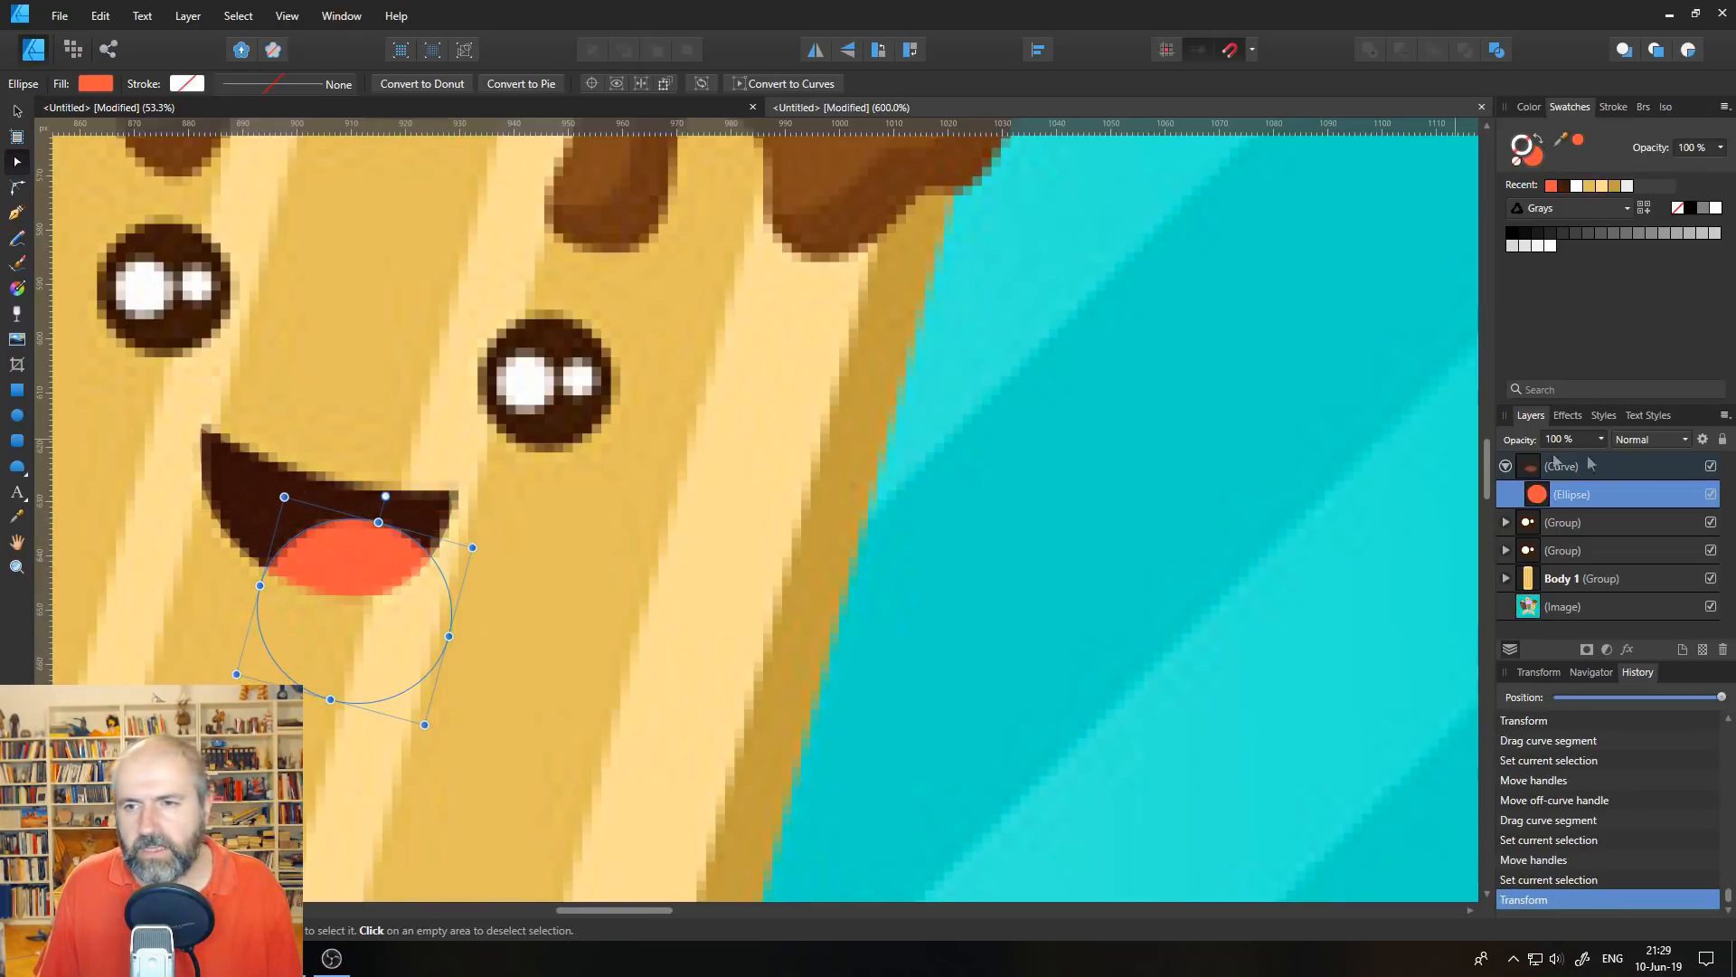
click(1506, 467)
click(1593, 467)
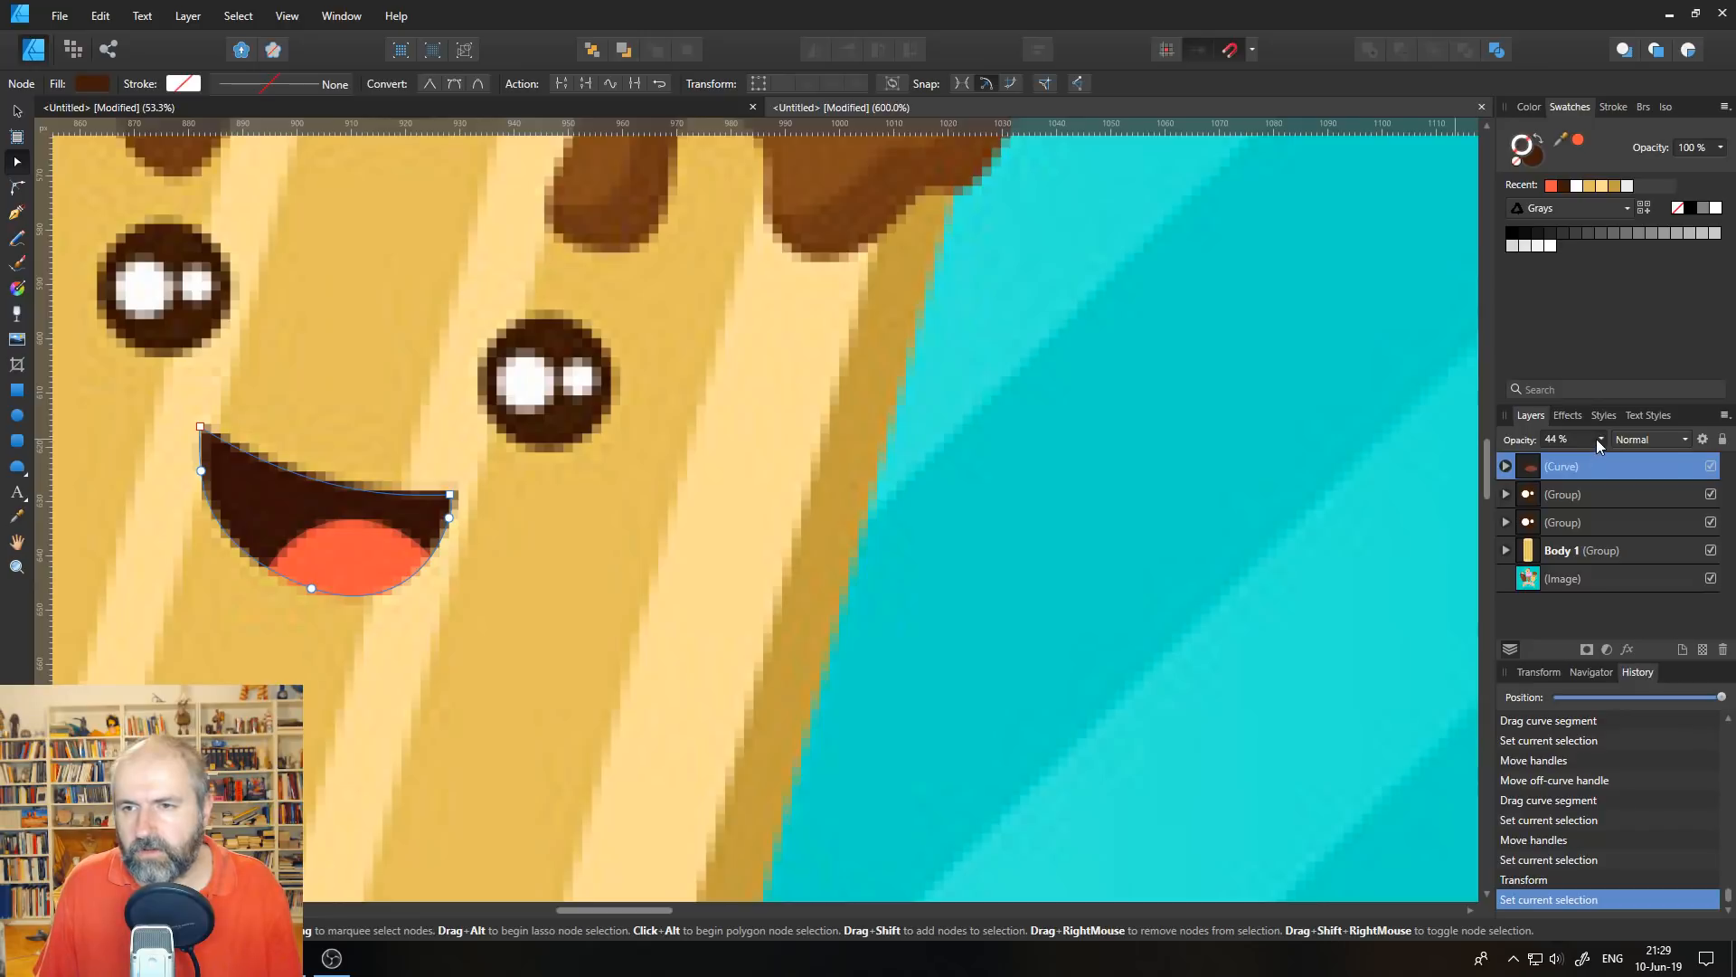
click(1599, 445)
drag(1605, 458, 1675, 458)
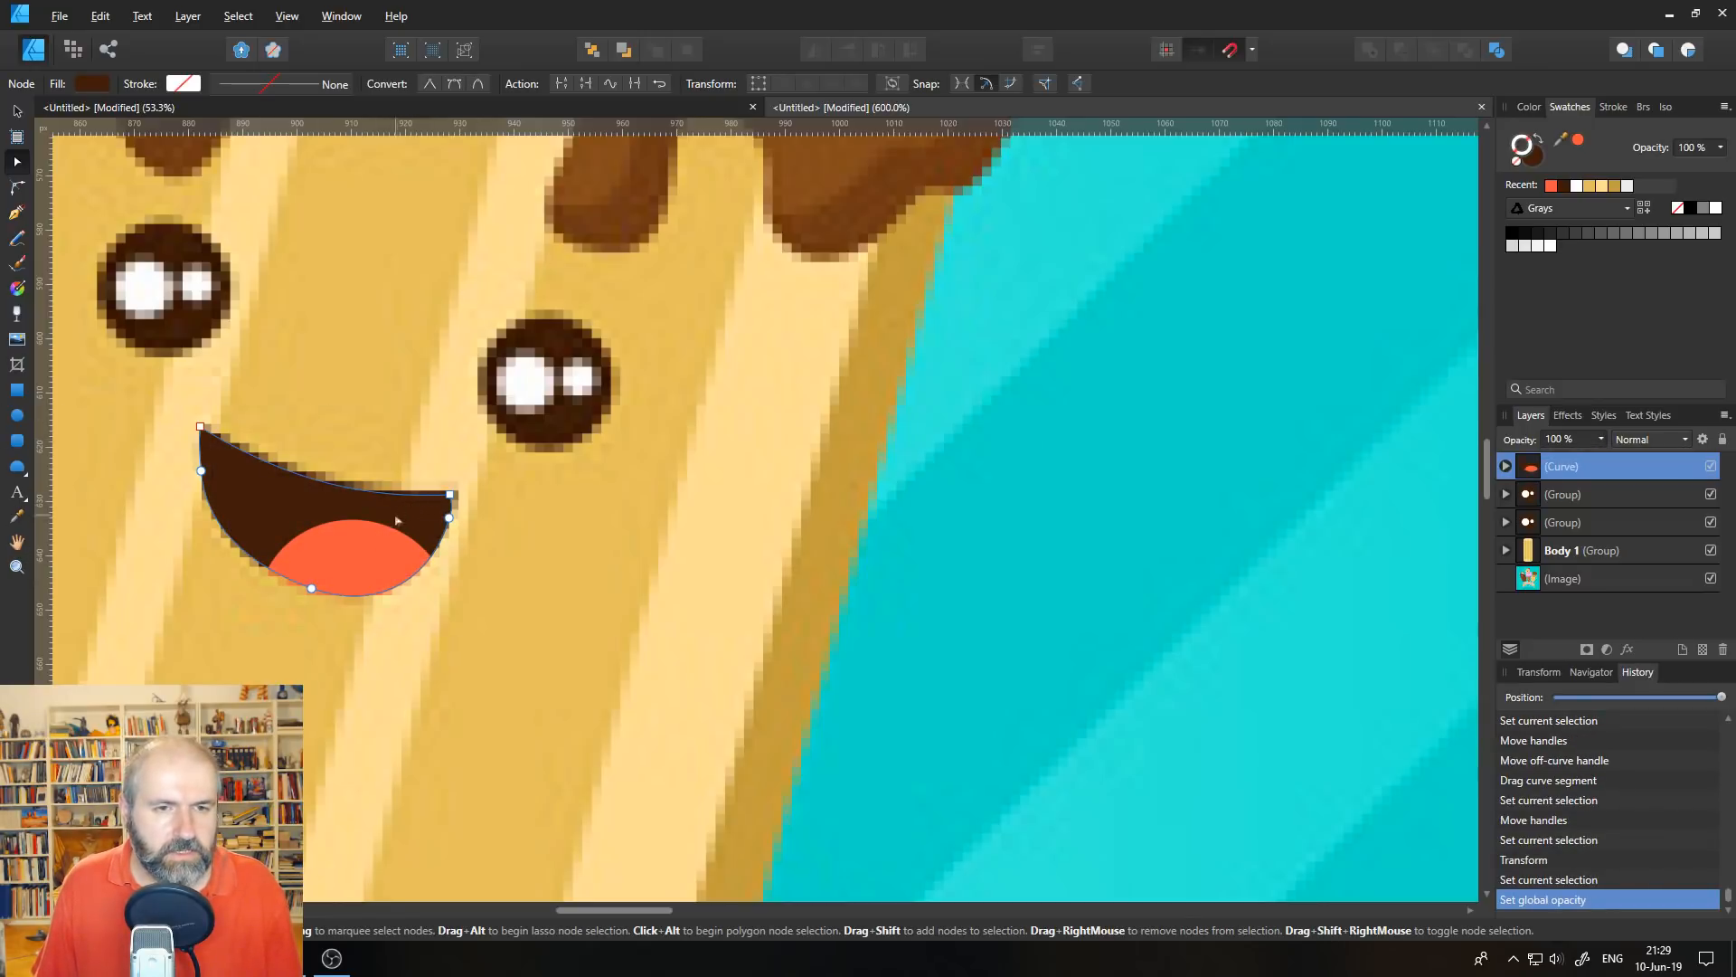
- Place the mouth level below the eyes of the drawn popsicle and set the eyes slightly lower and wider apart
click(449, 518)
key(space)
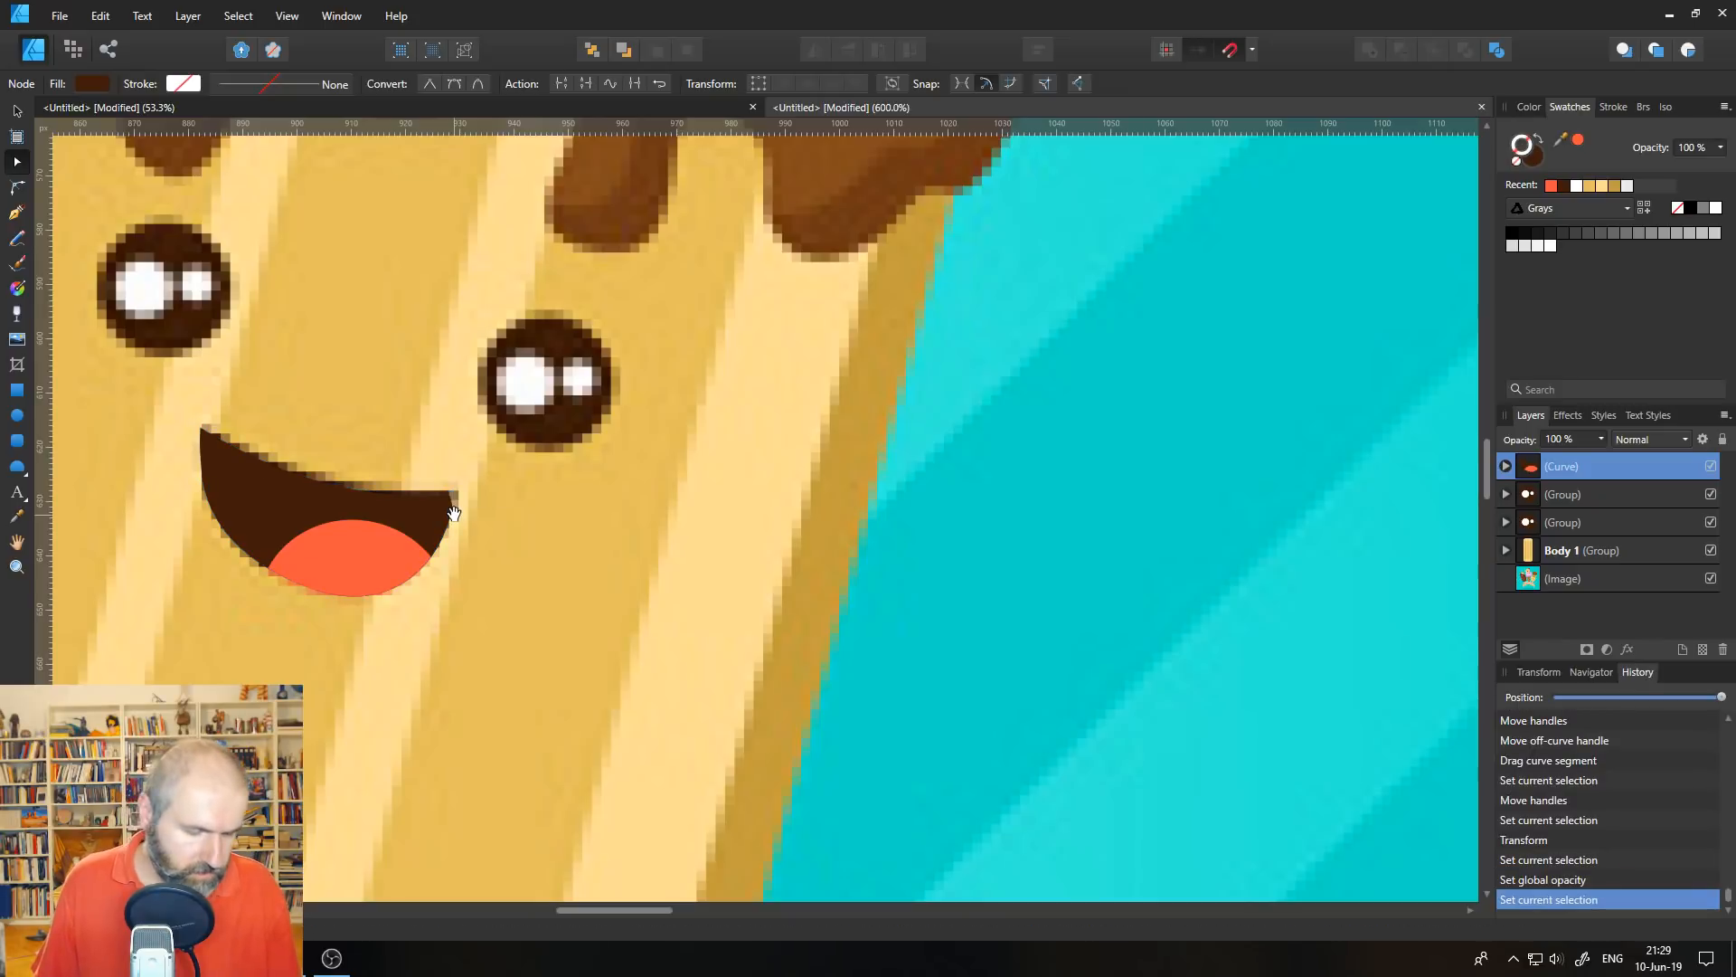
click(15, 568)
key(ctrl+1)
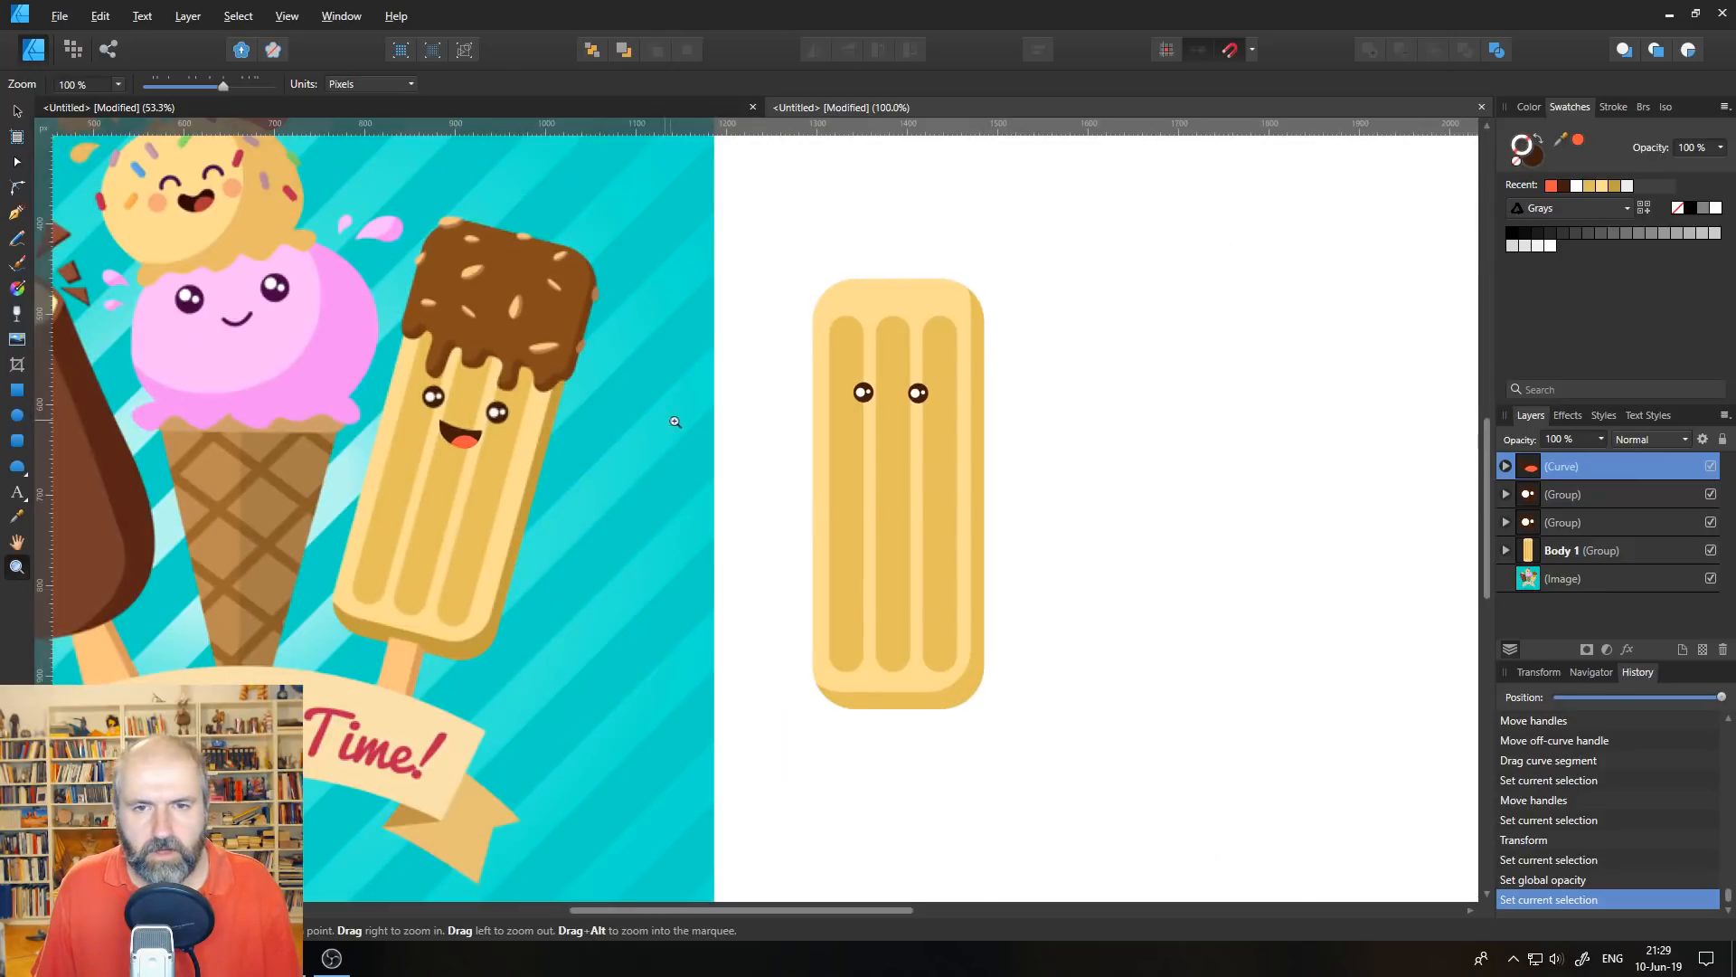
key(space)
drag(675, 421, 378, 441)
click(18, 112)
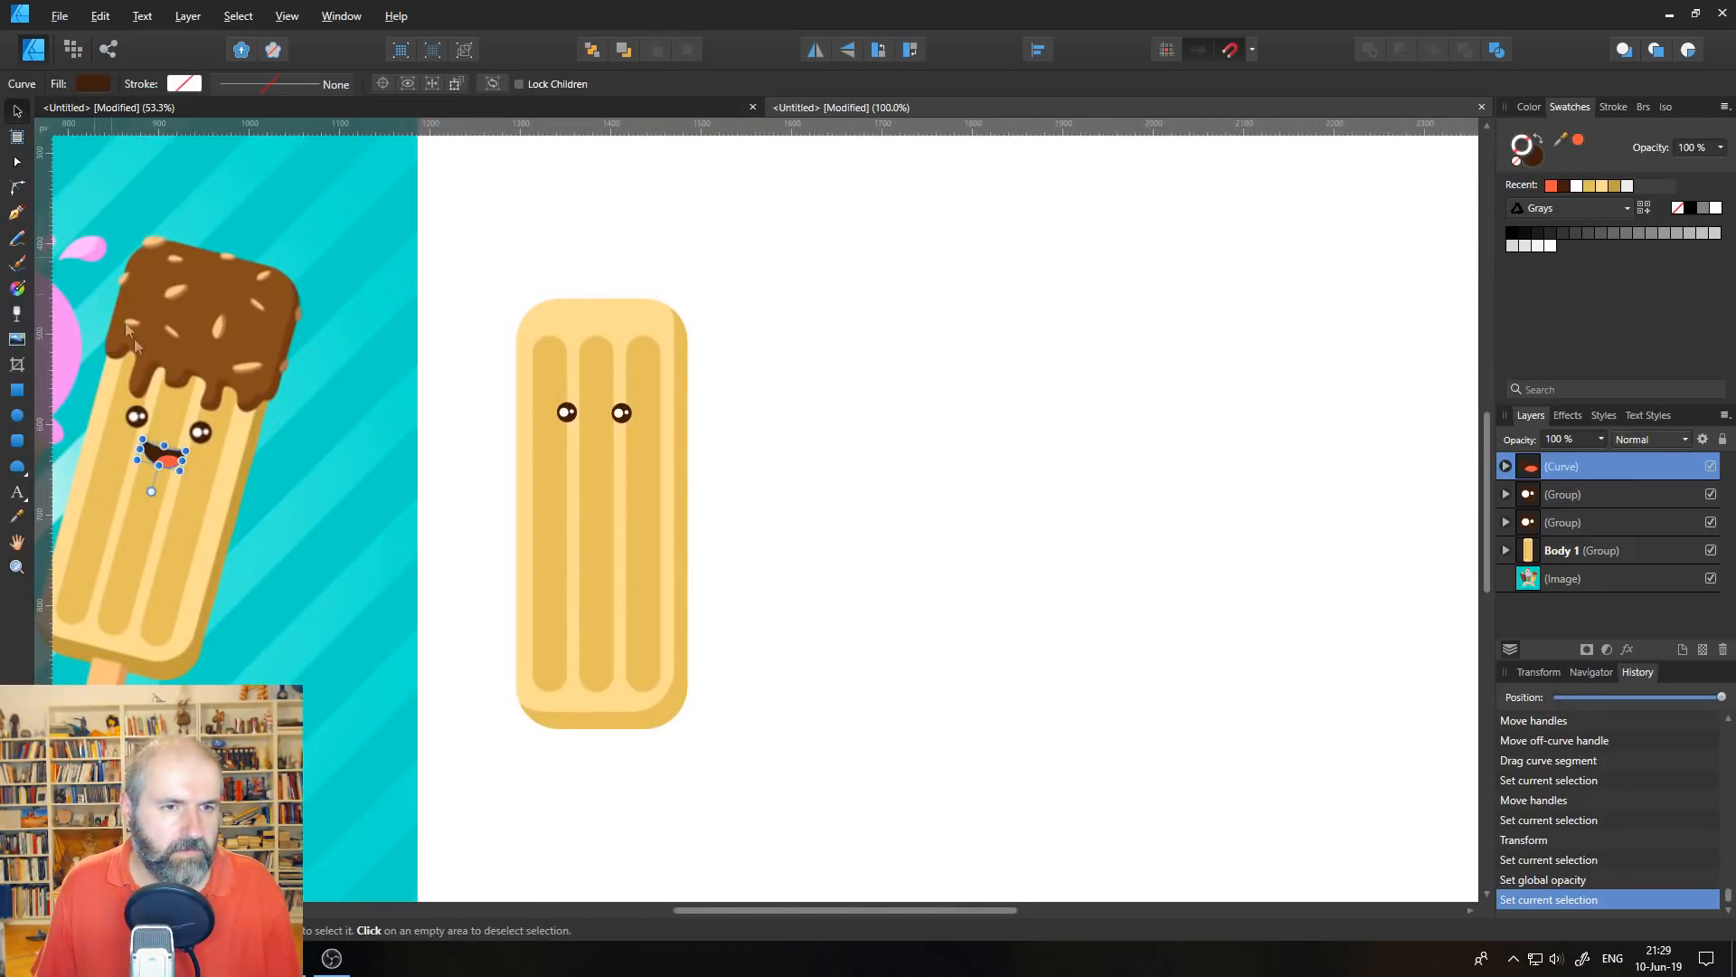
drag(170, 454, 568, 424)
click(761, 378)
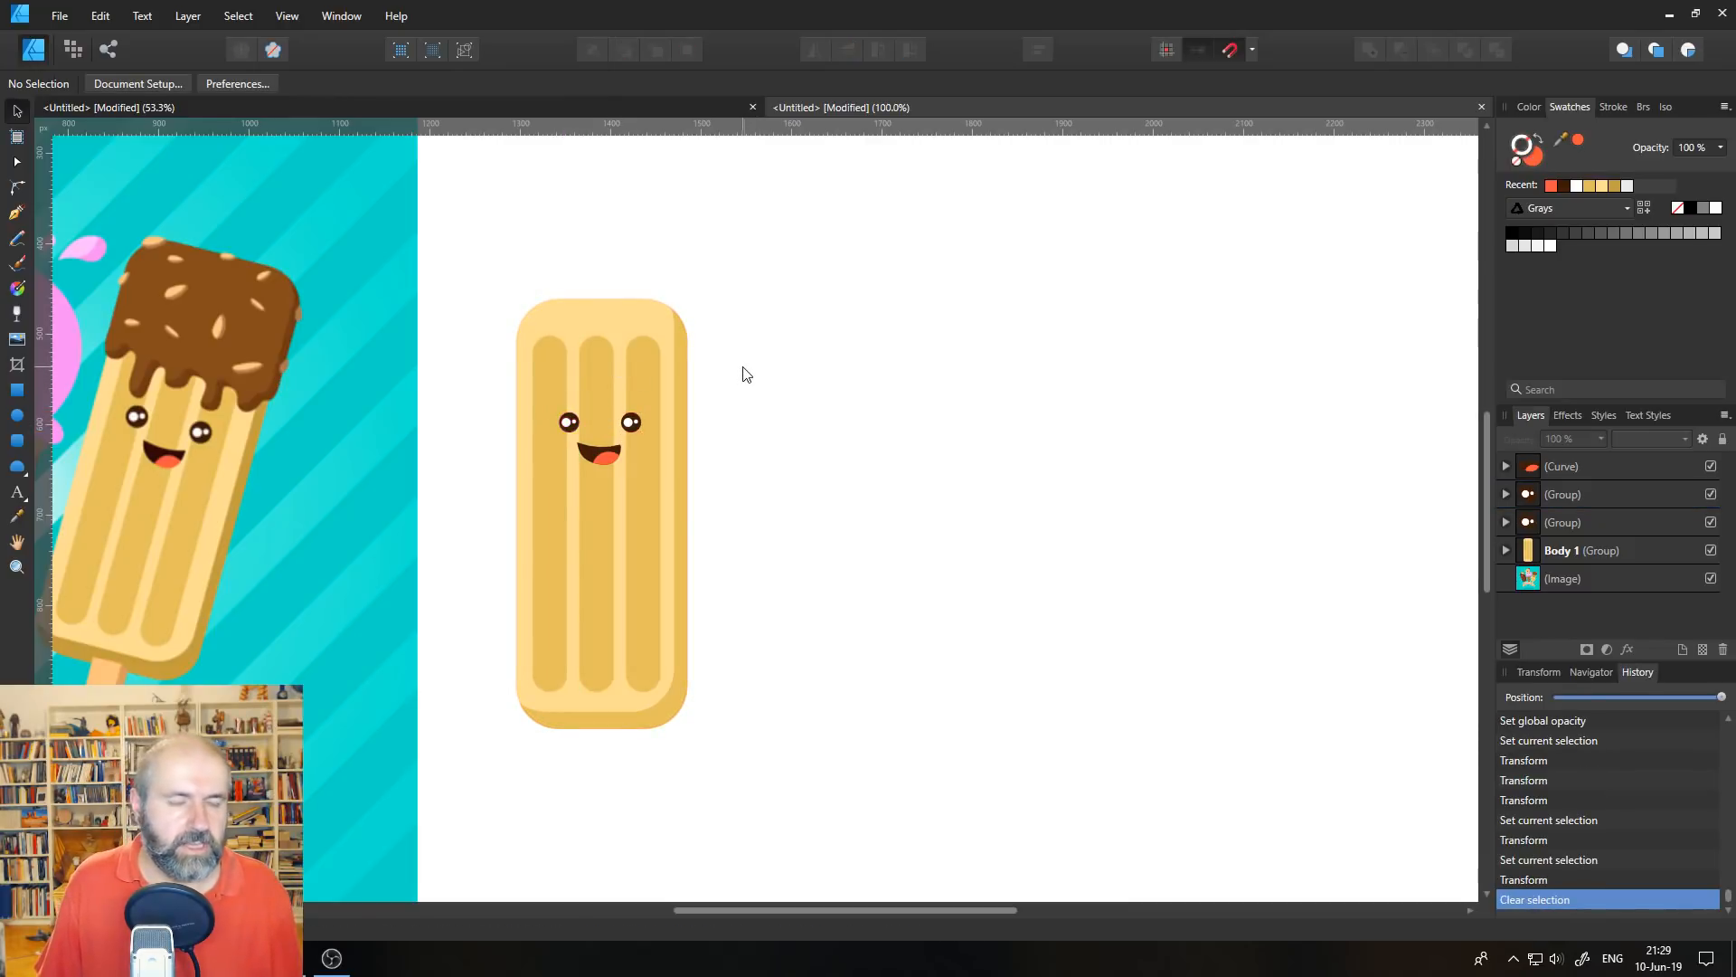
- Draw a rounded rectangle slightly wider than the popsicle body and raise it so it caps the body above the eyes
click(17, 566)
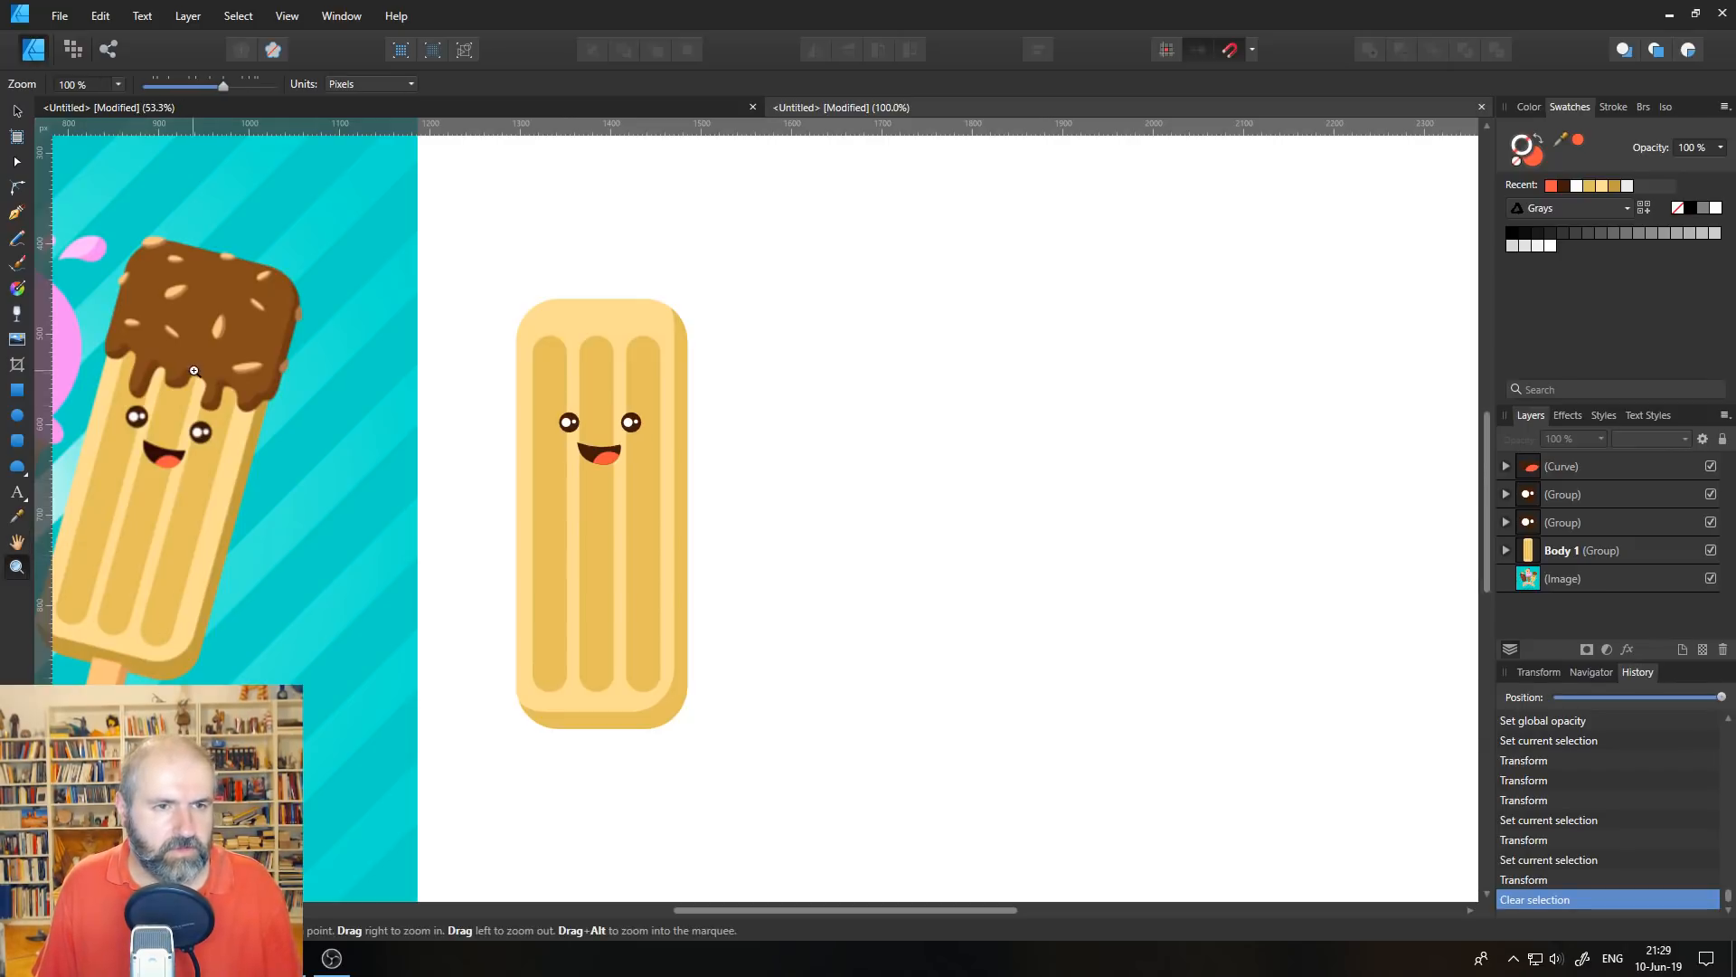
key(space)
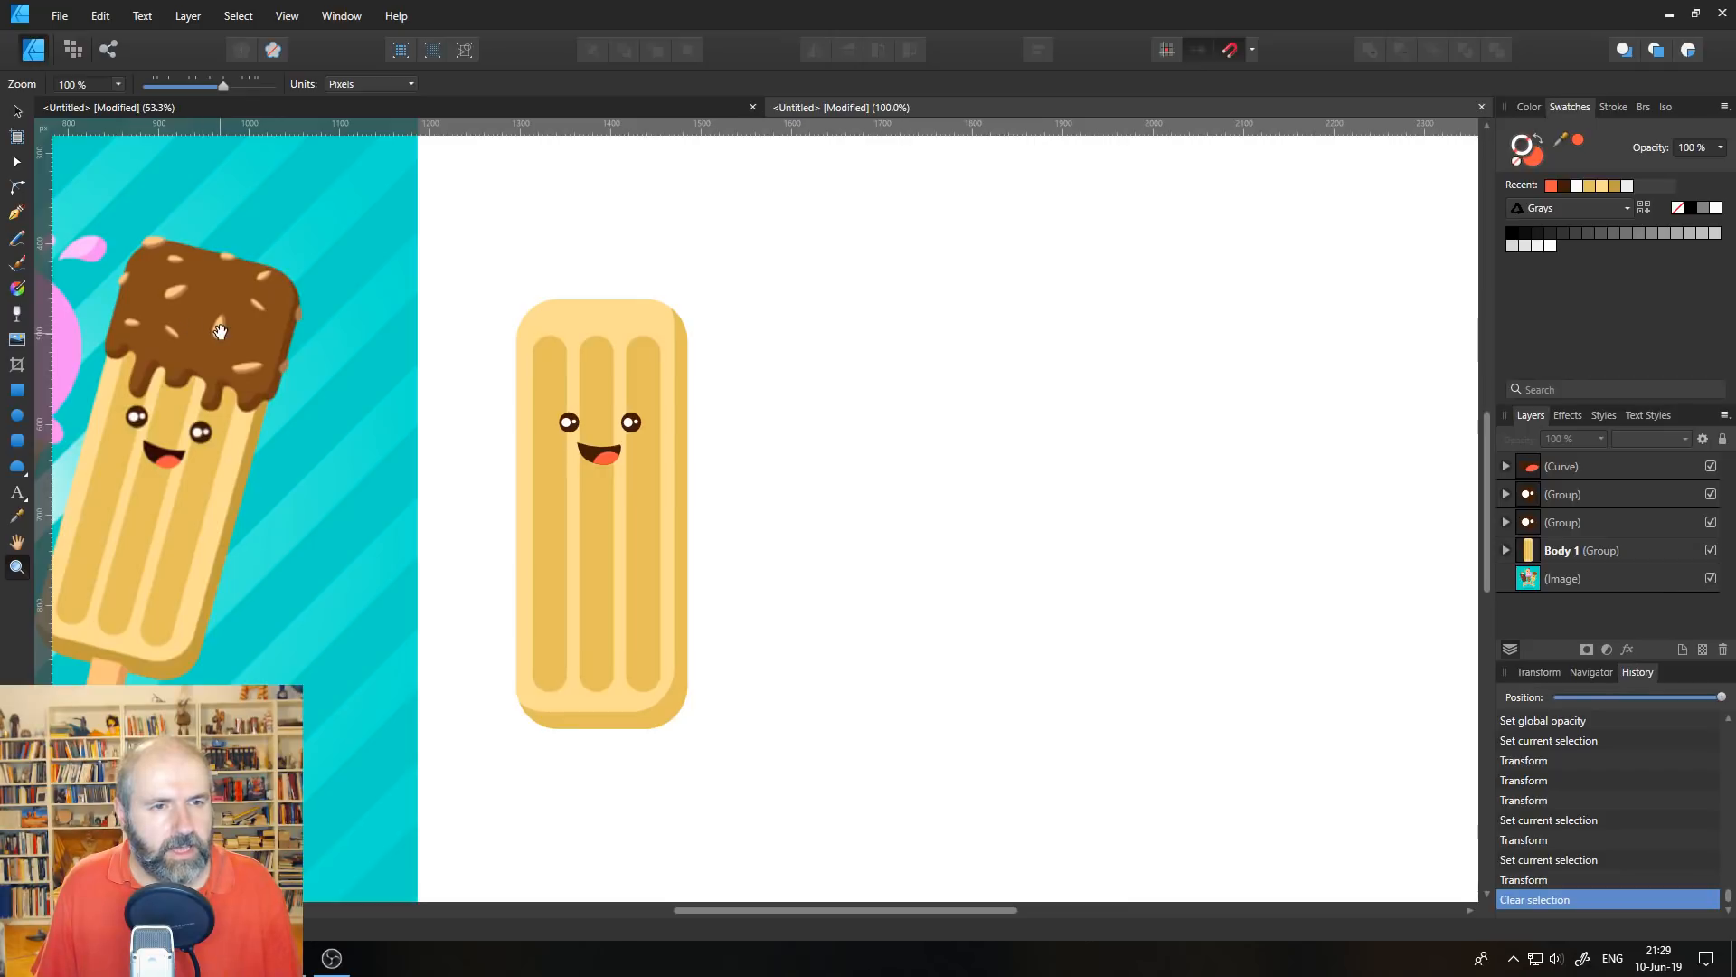
click(18, 442)
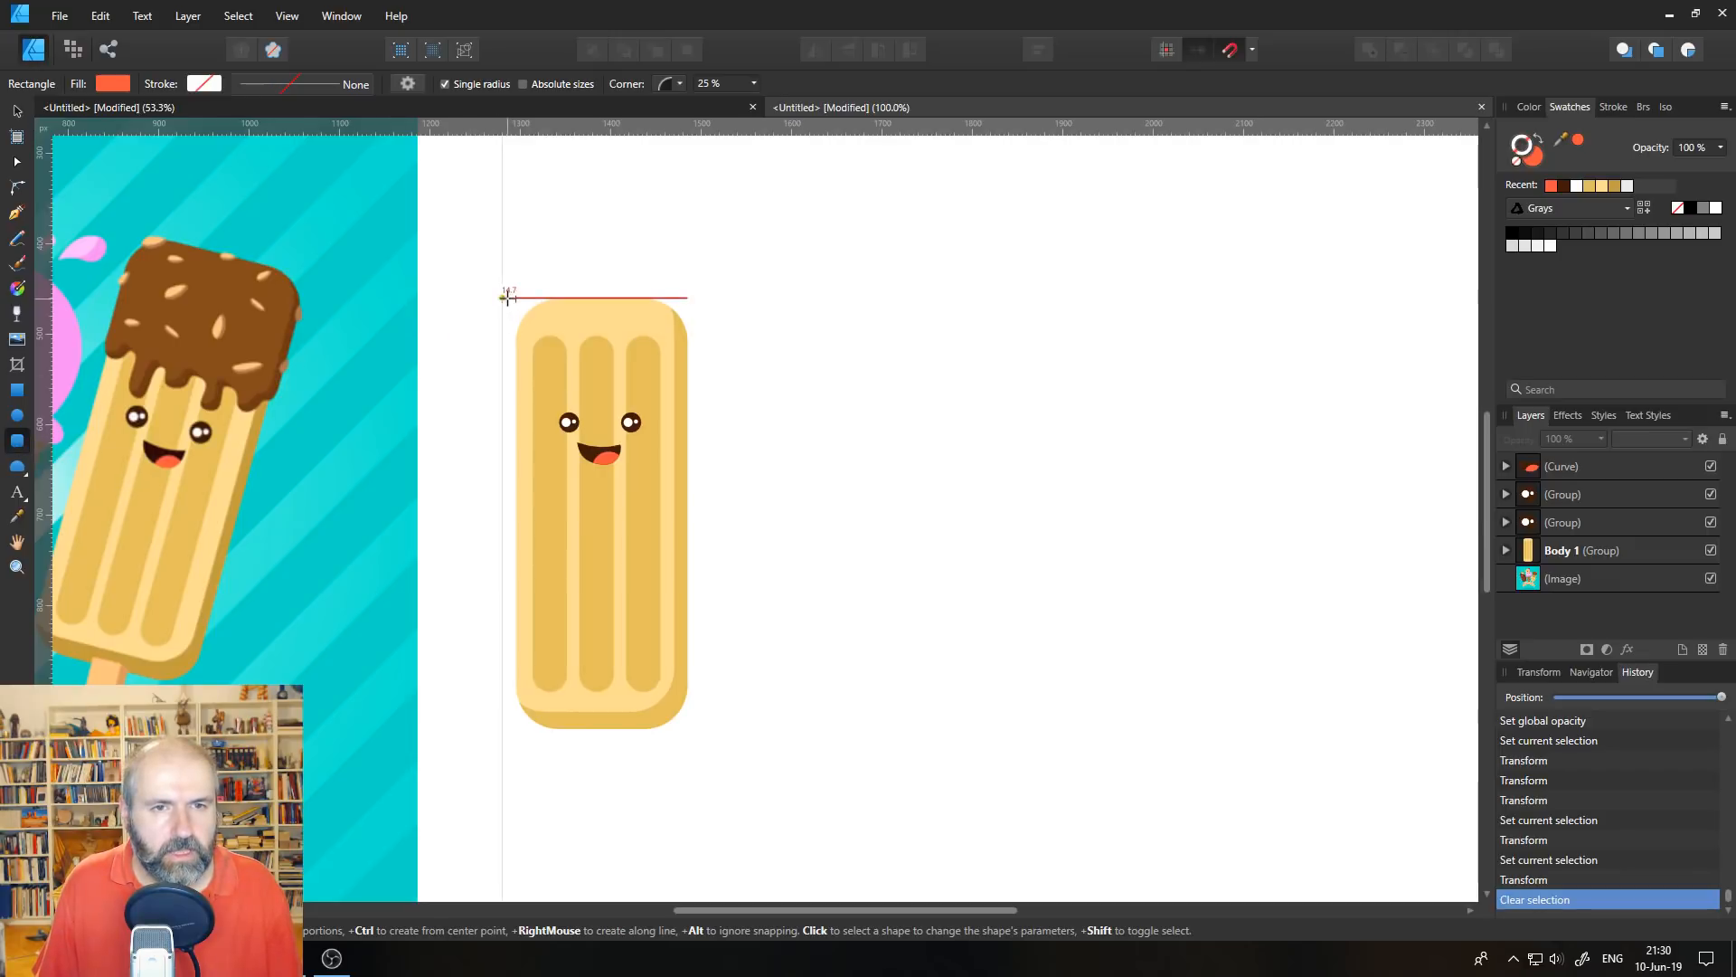
drag(502, 294, 701, 439)
key(v)
drag(568, 347, 588, 306)
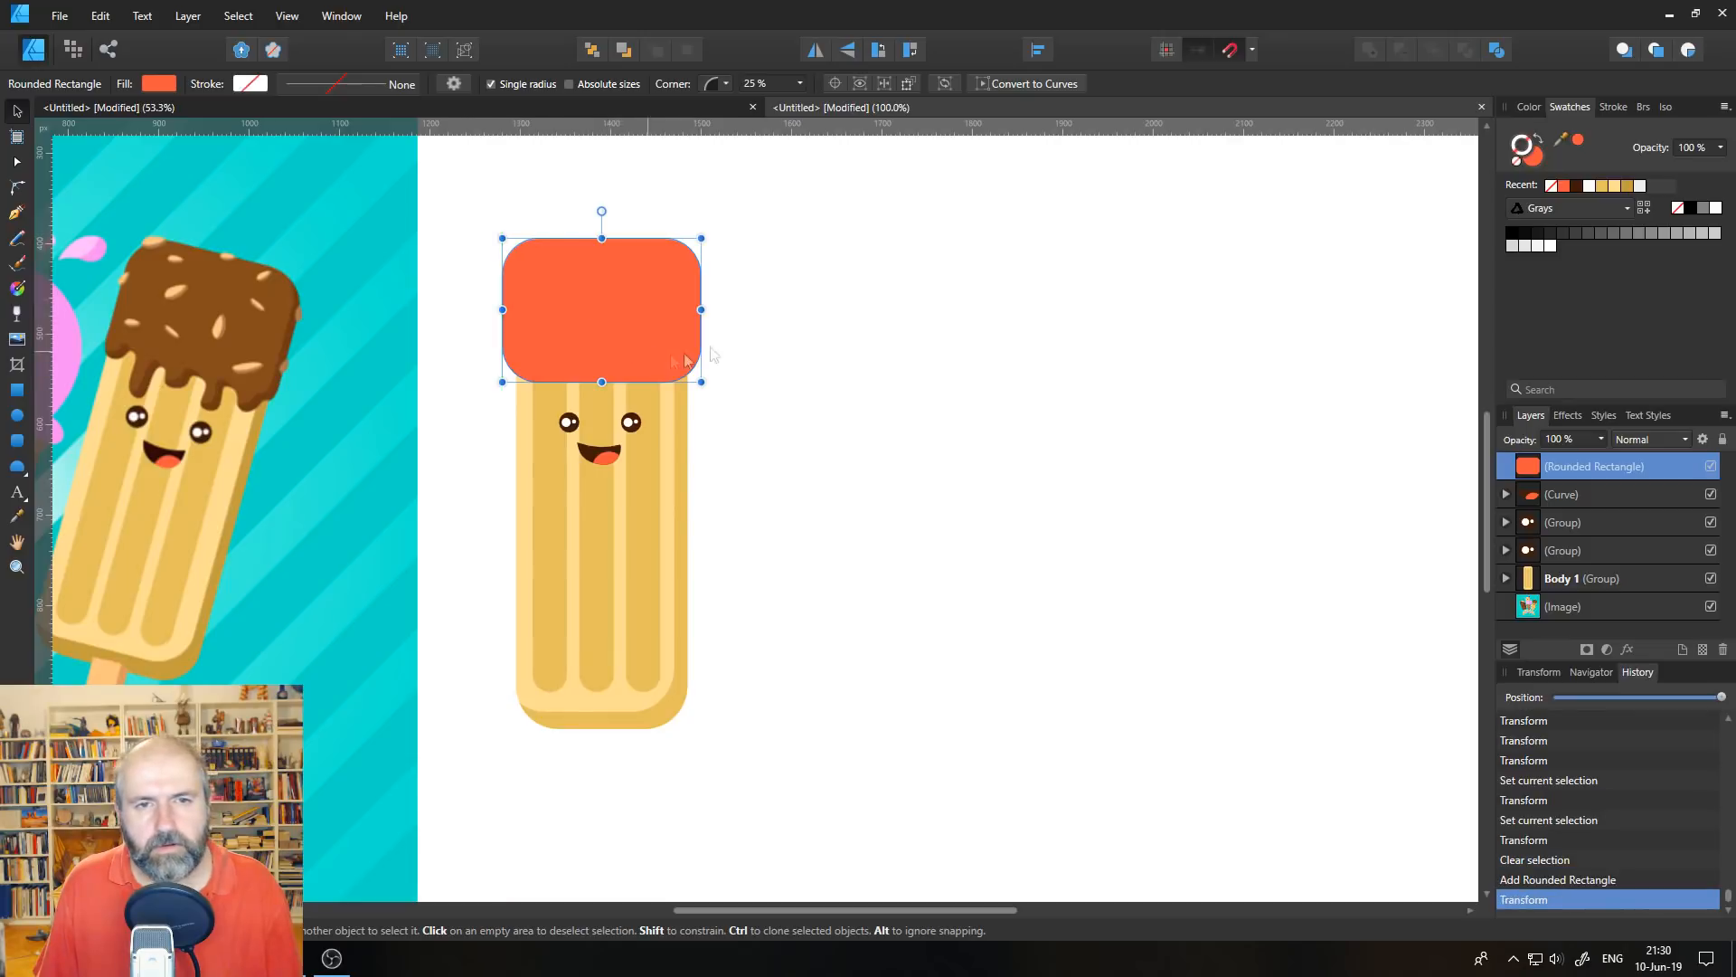
click(1576, 187)
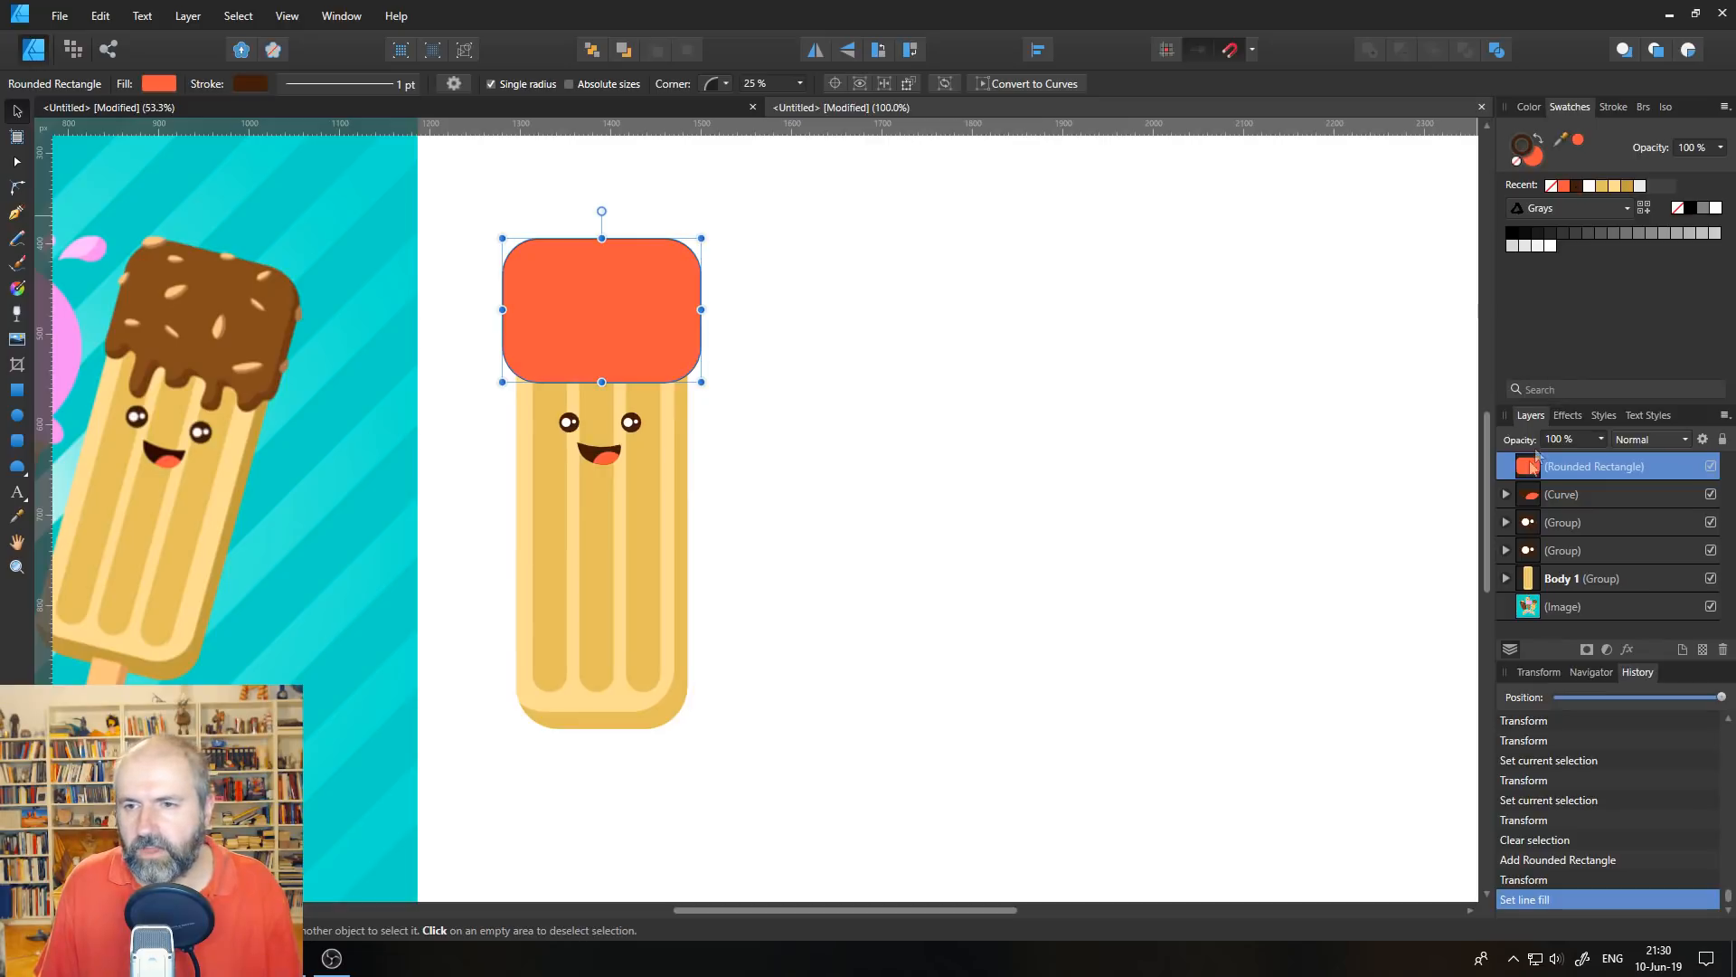
click(1575, 187)
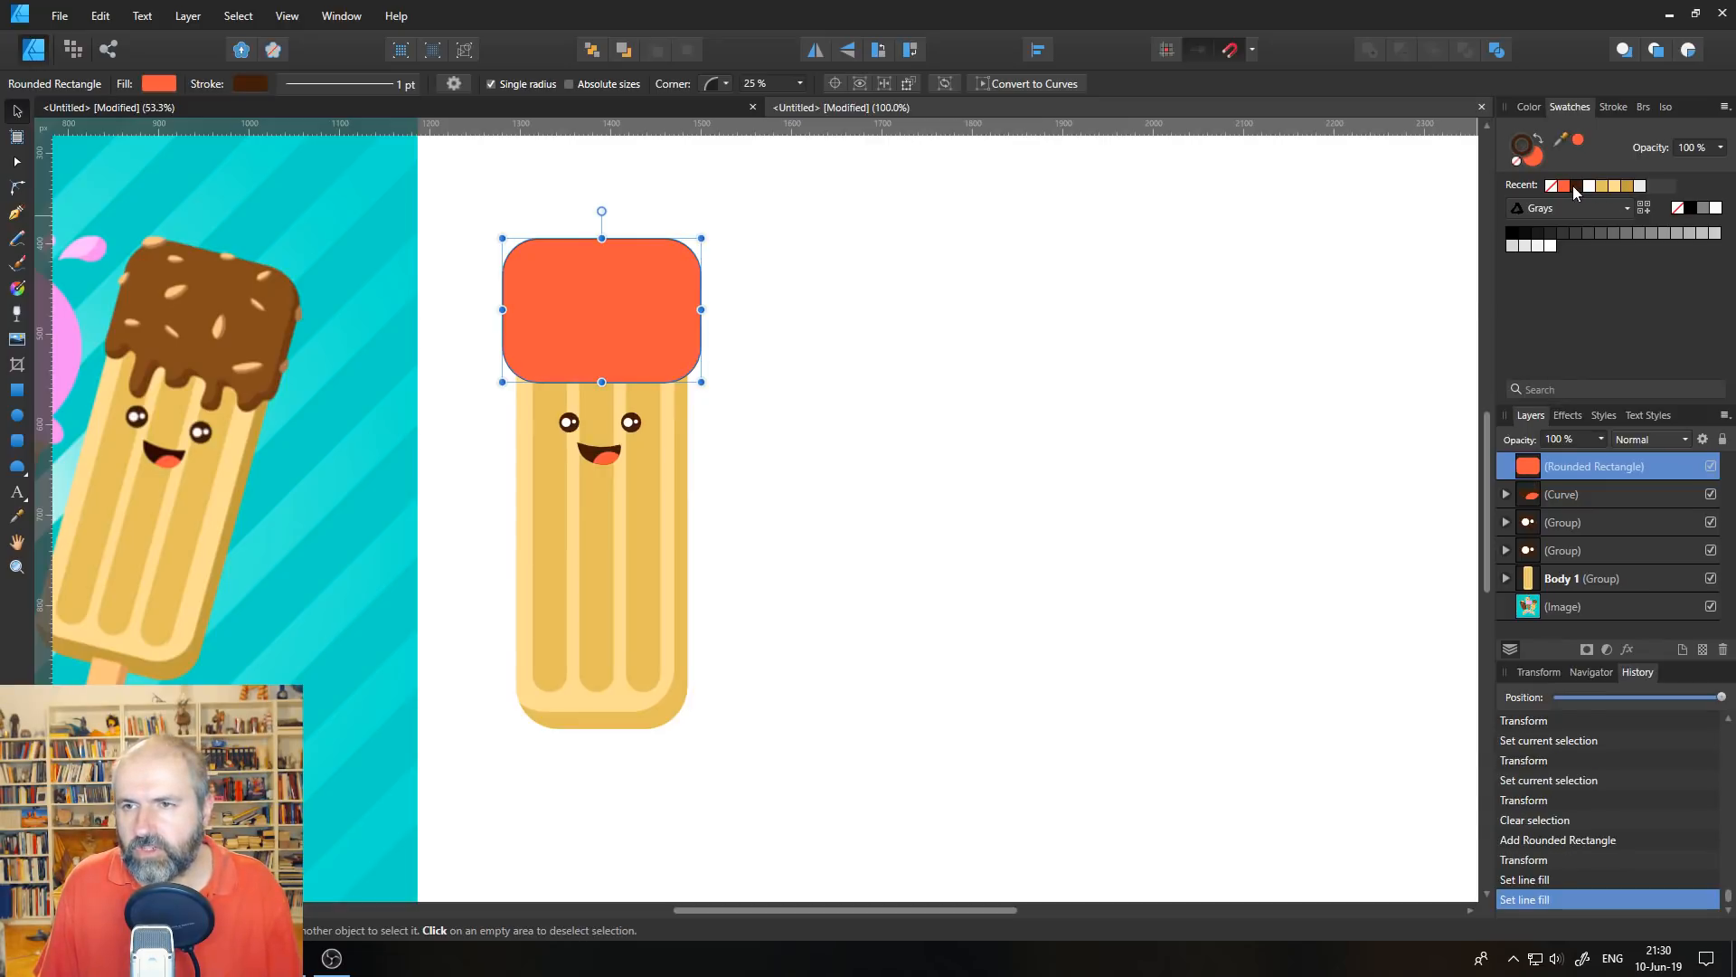
click(1574, 186)
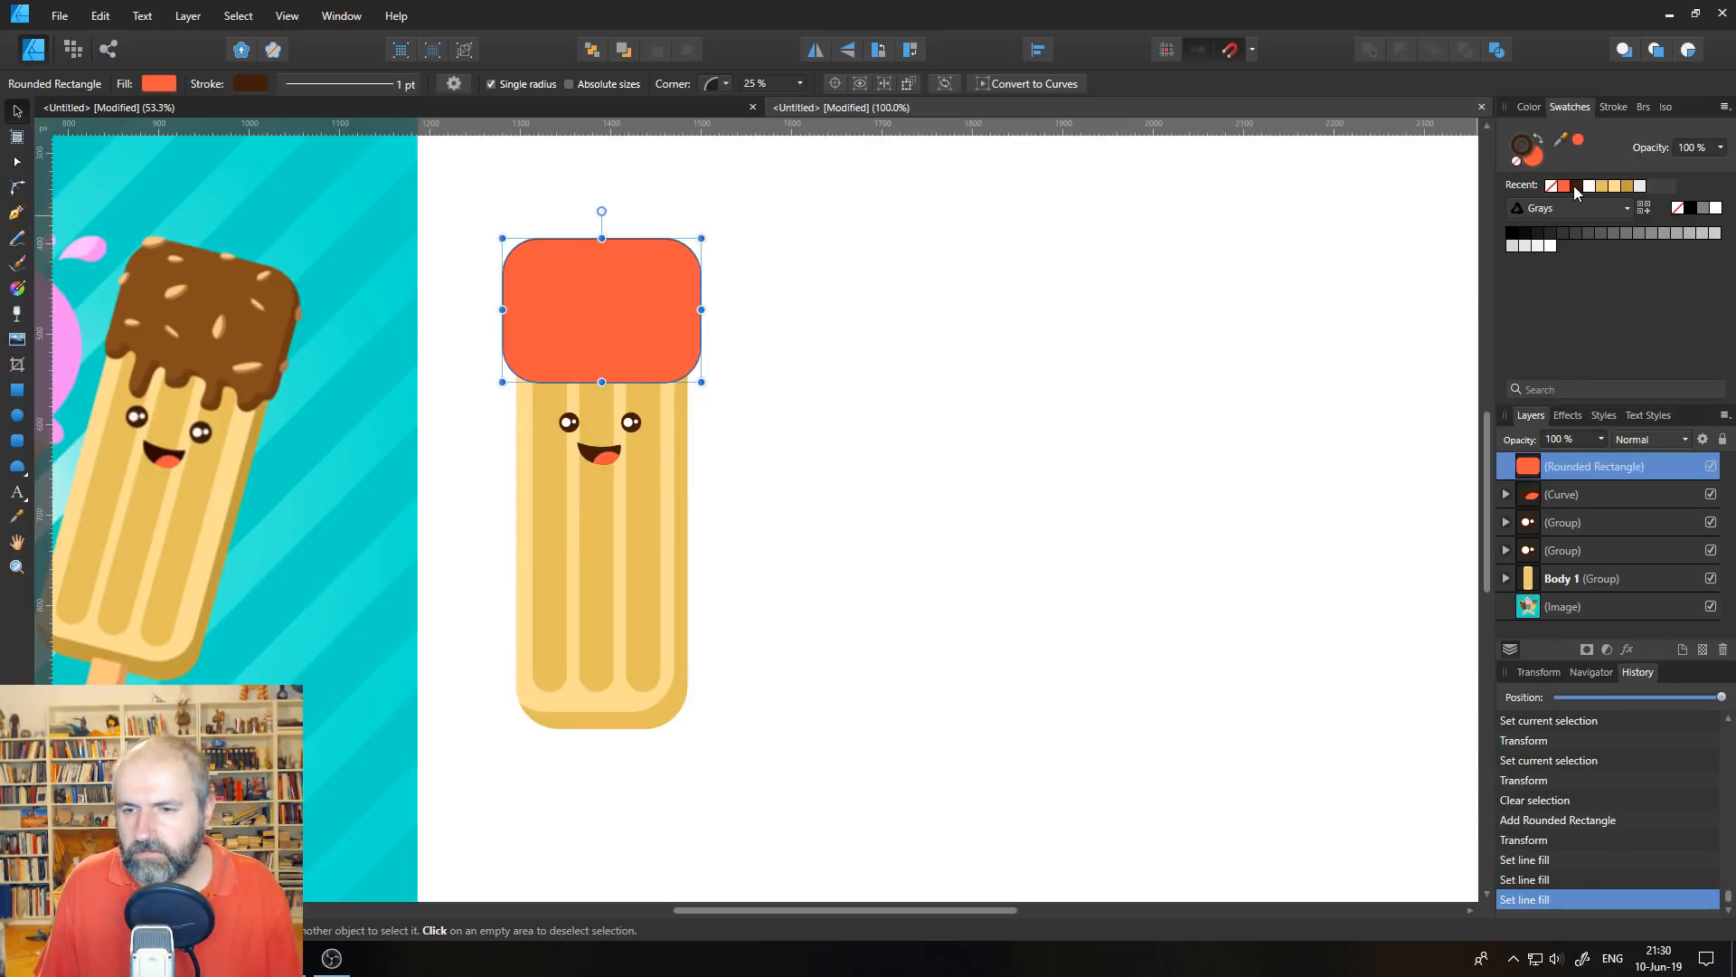
click(1520, 163)
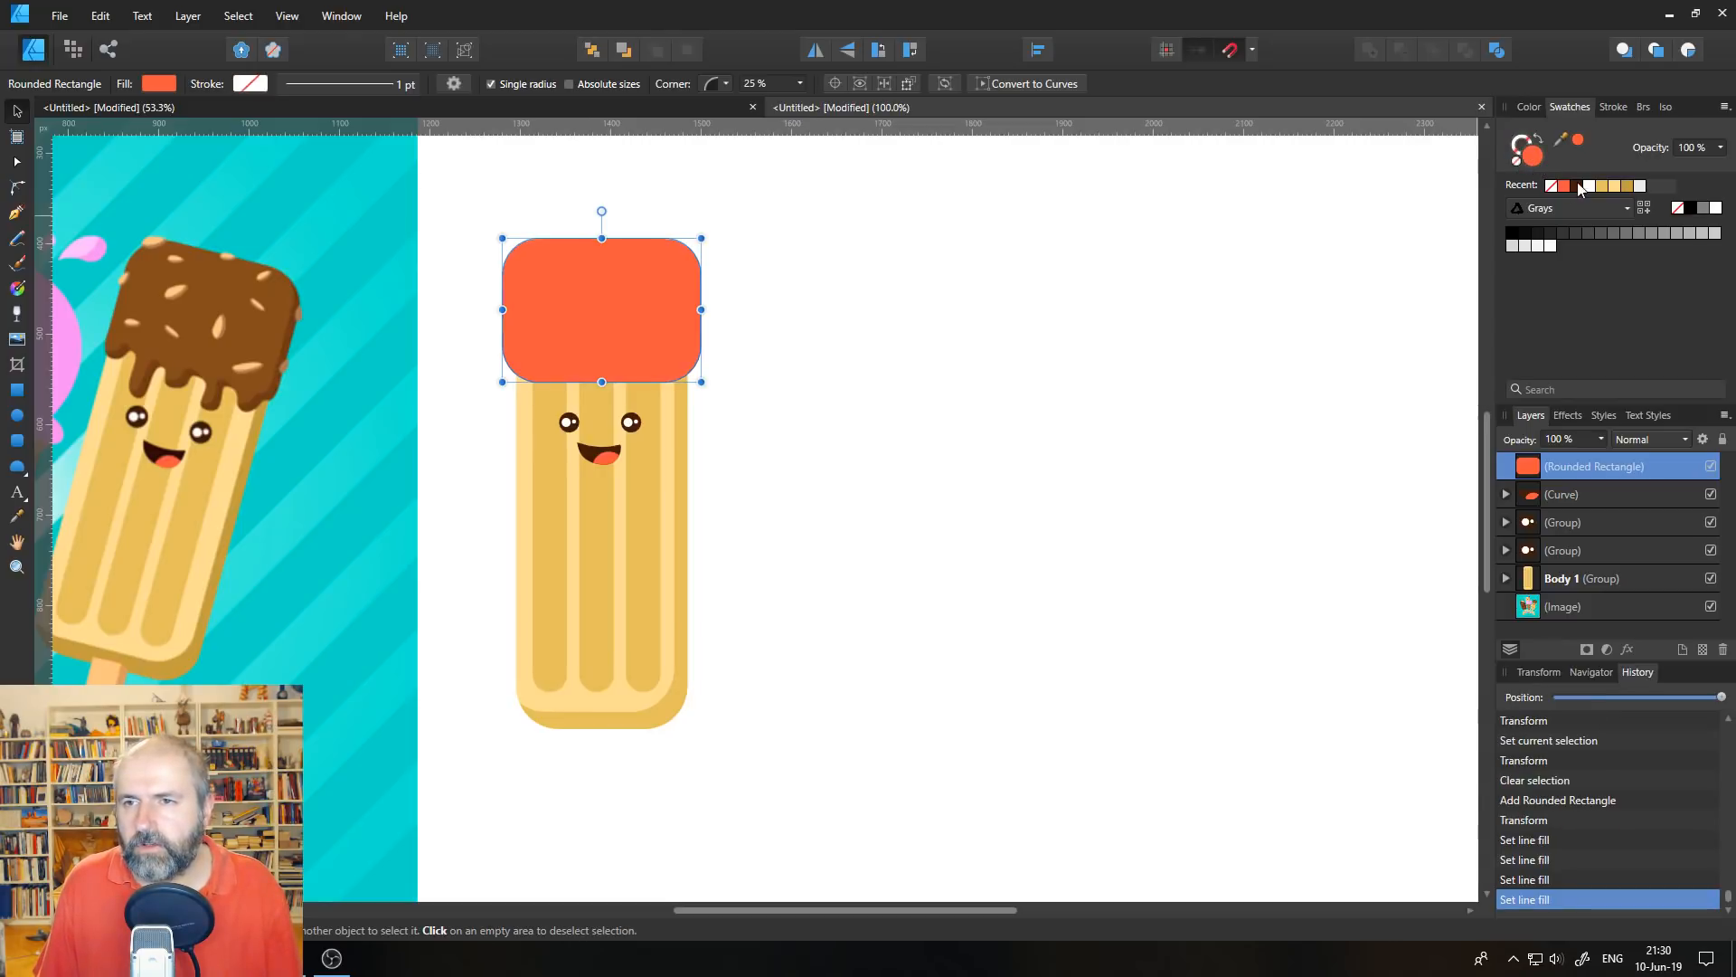
click(1576, 186)
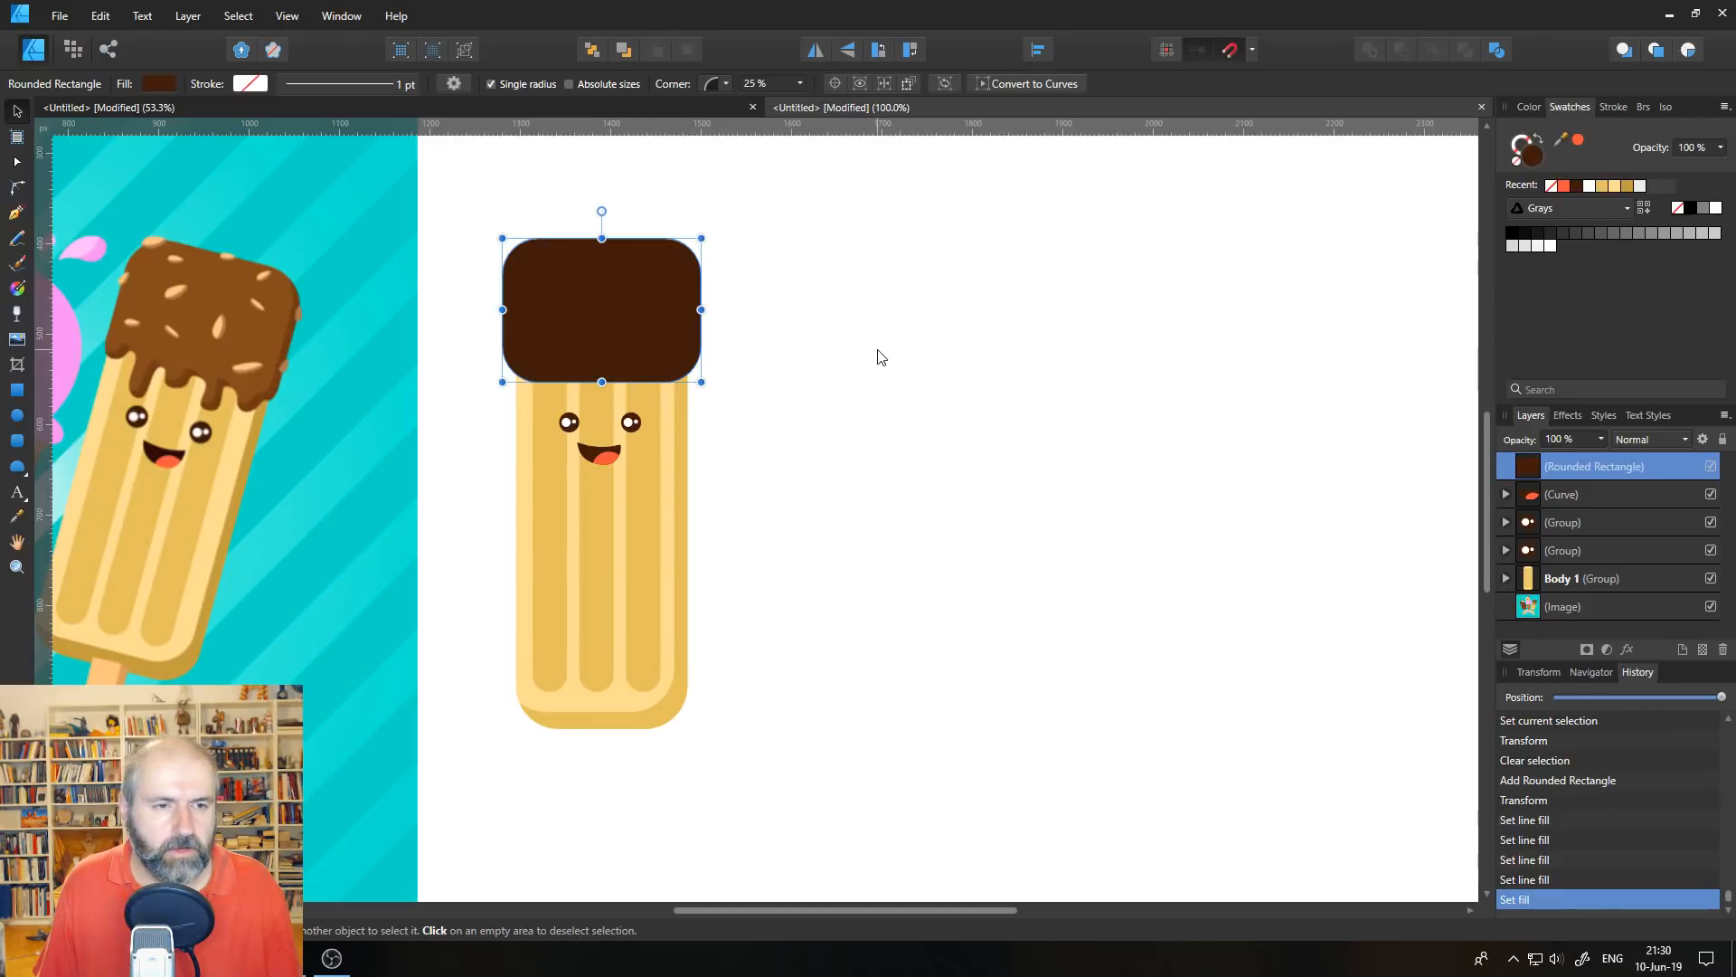
- Sample the chocolate brown from the reference popsicle's coating and fill the rounded rectangle with it
drag(1561, 140, 224, 294)
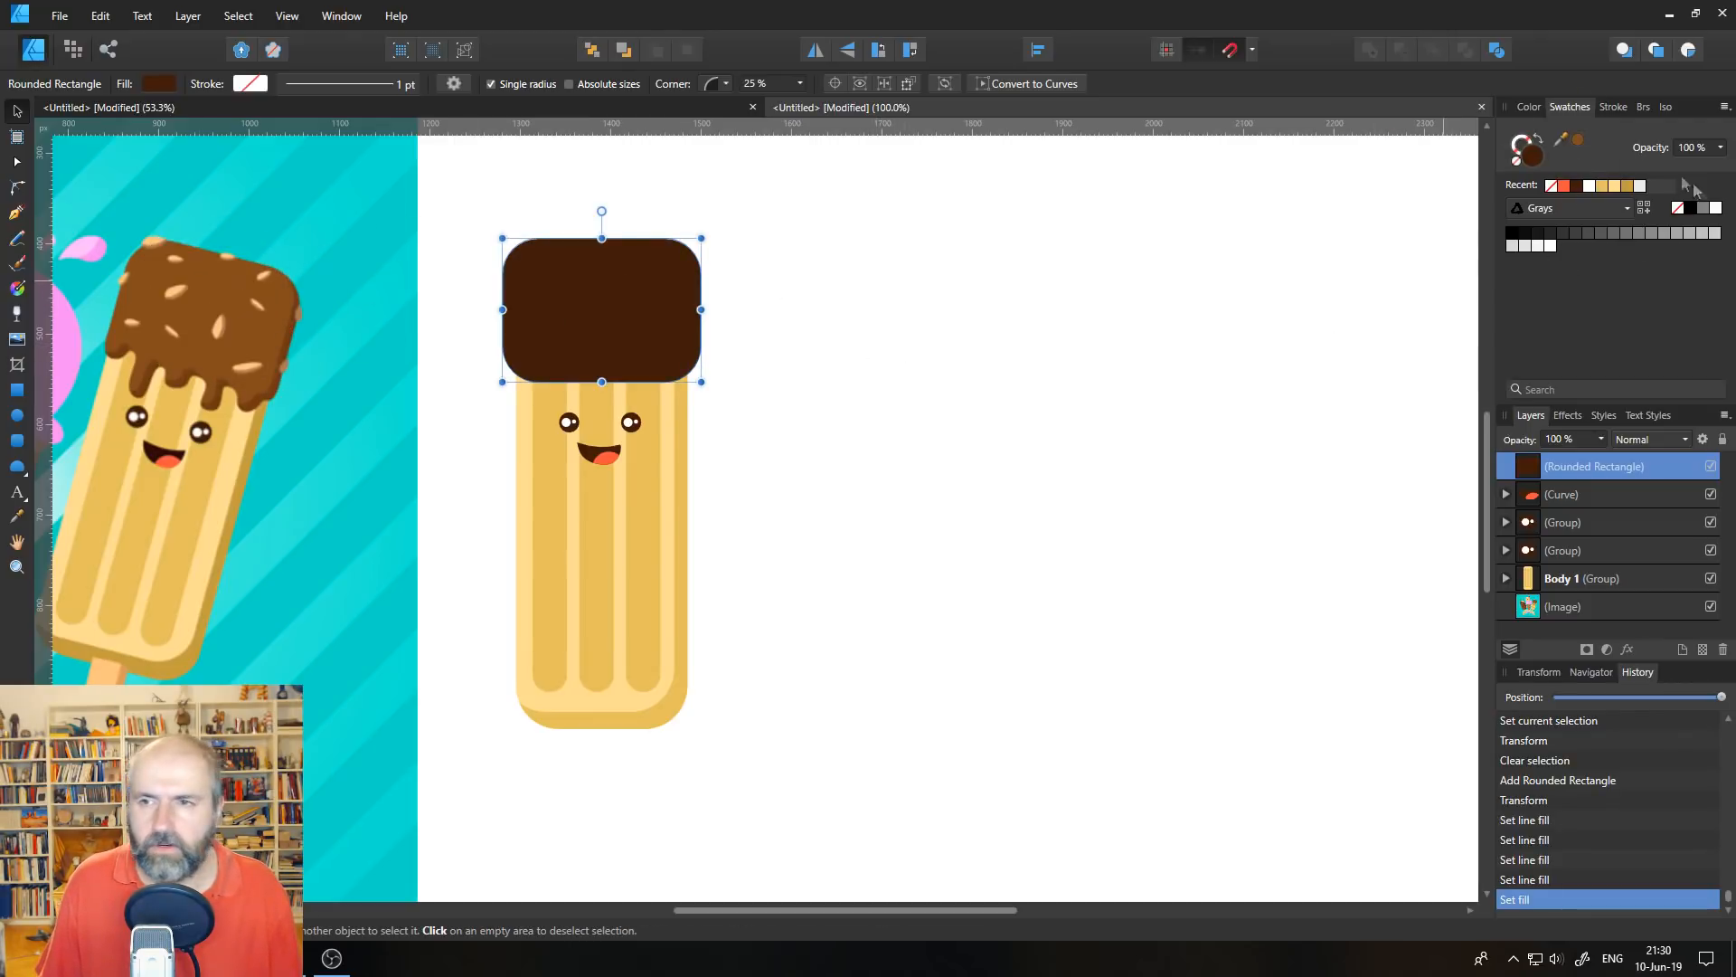
click(1577, 143)
click(800, 353)
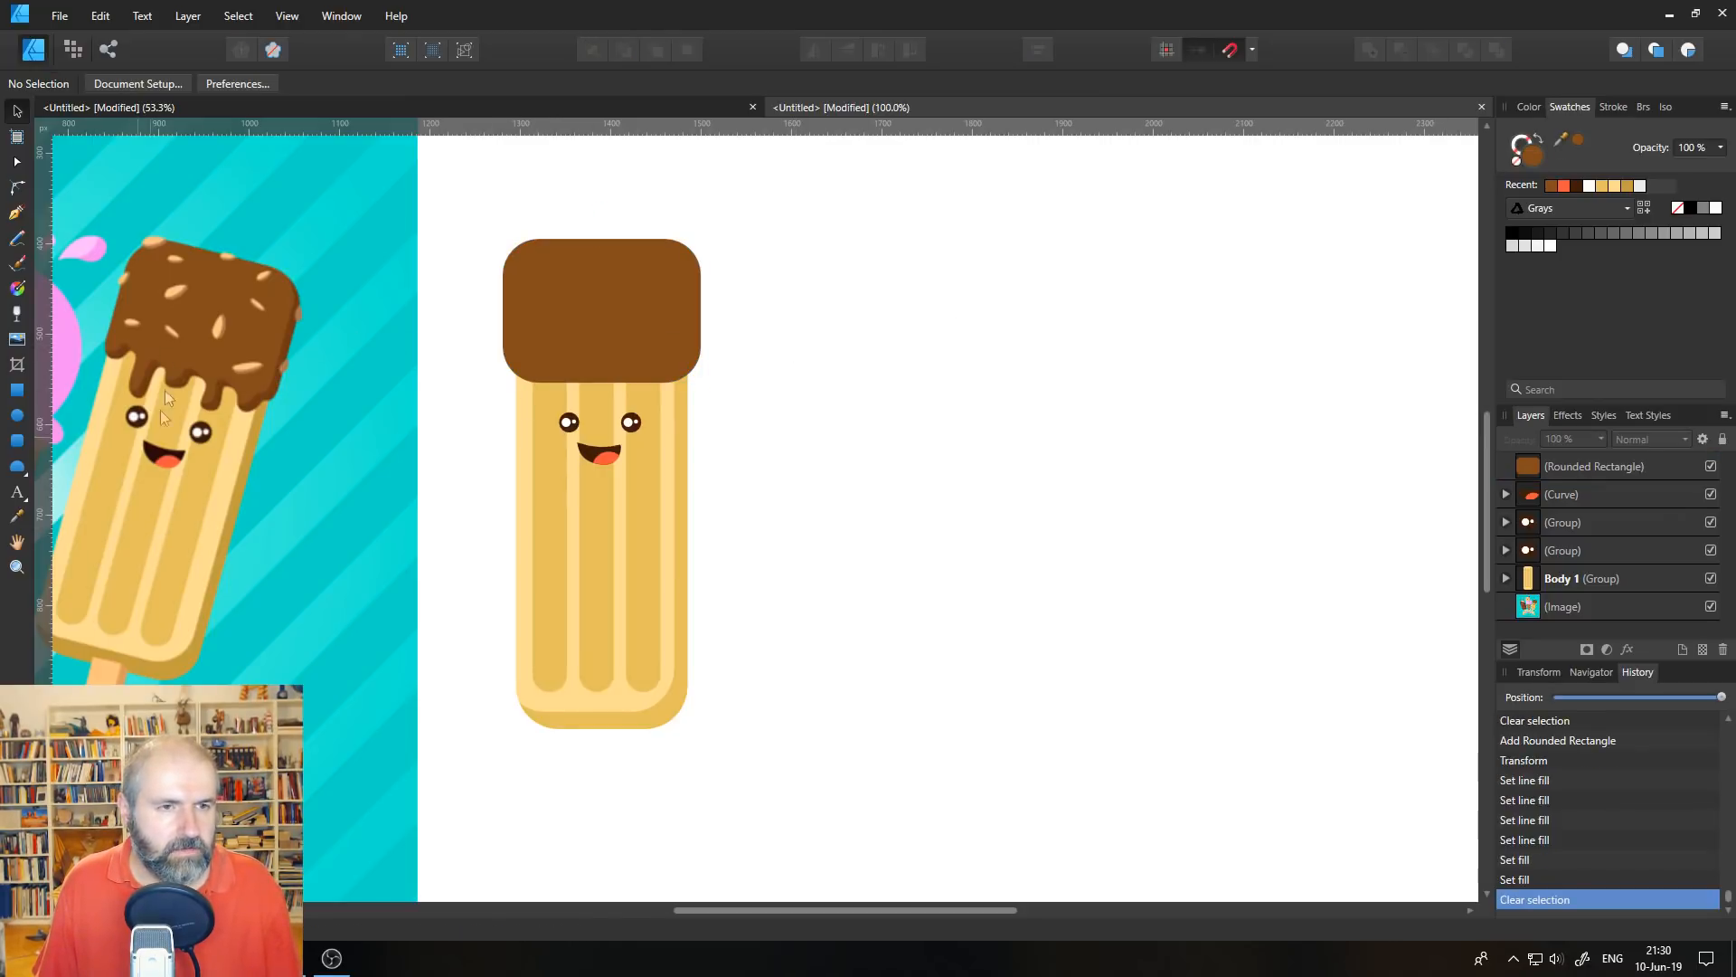
- Draw a freehand Pencil outline of dripping chocolate along the rounded rectangle's lower edge, looping back across its middle
click(16, 566)
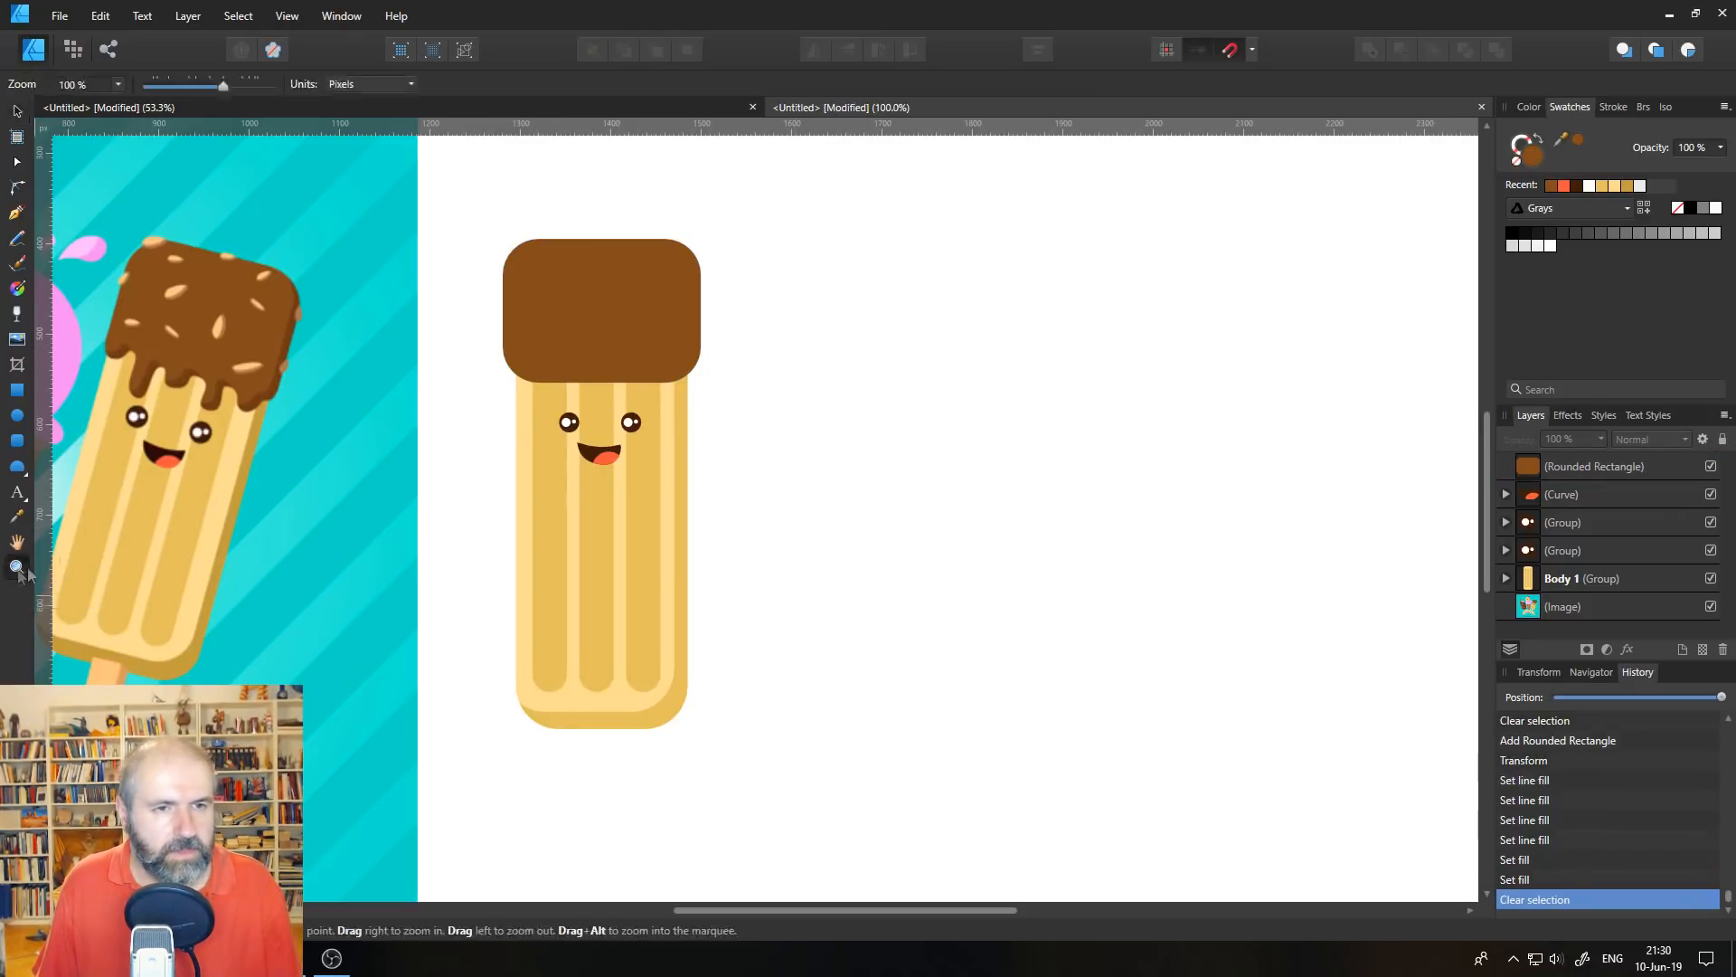
click(507, 375)
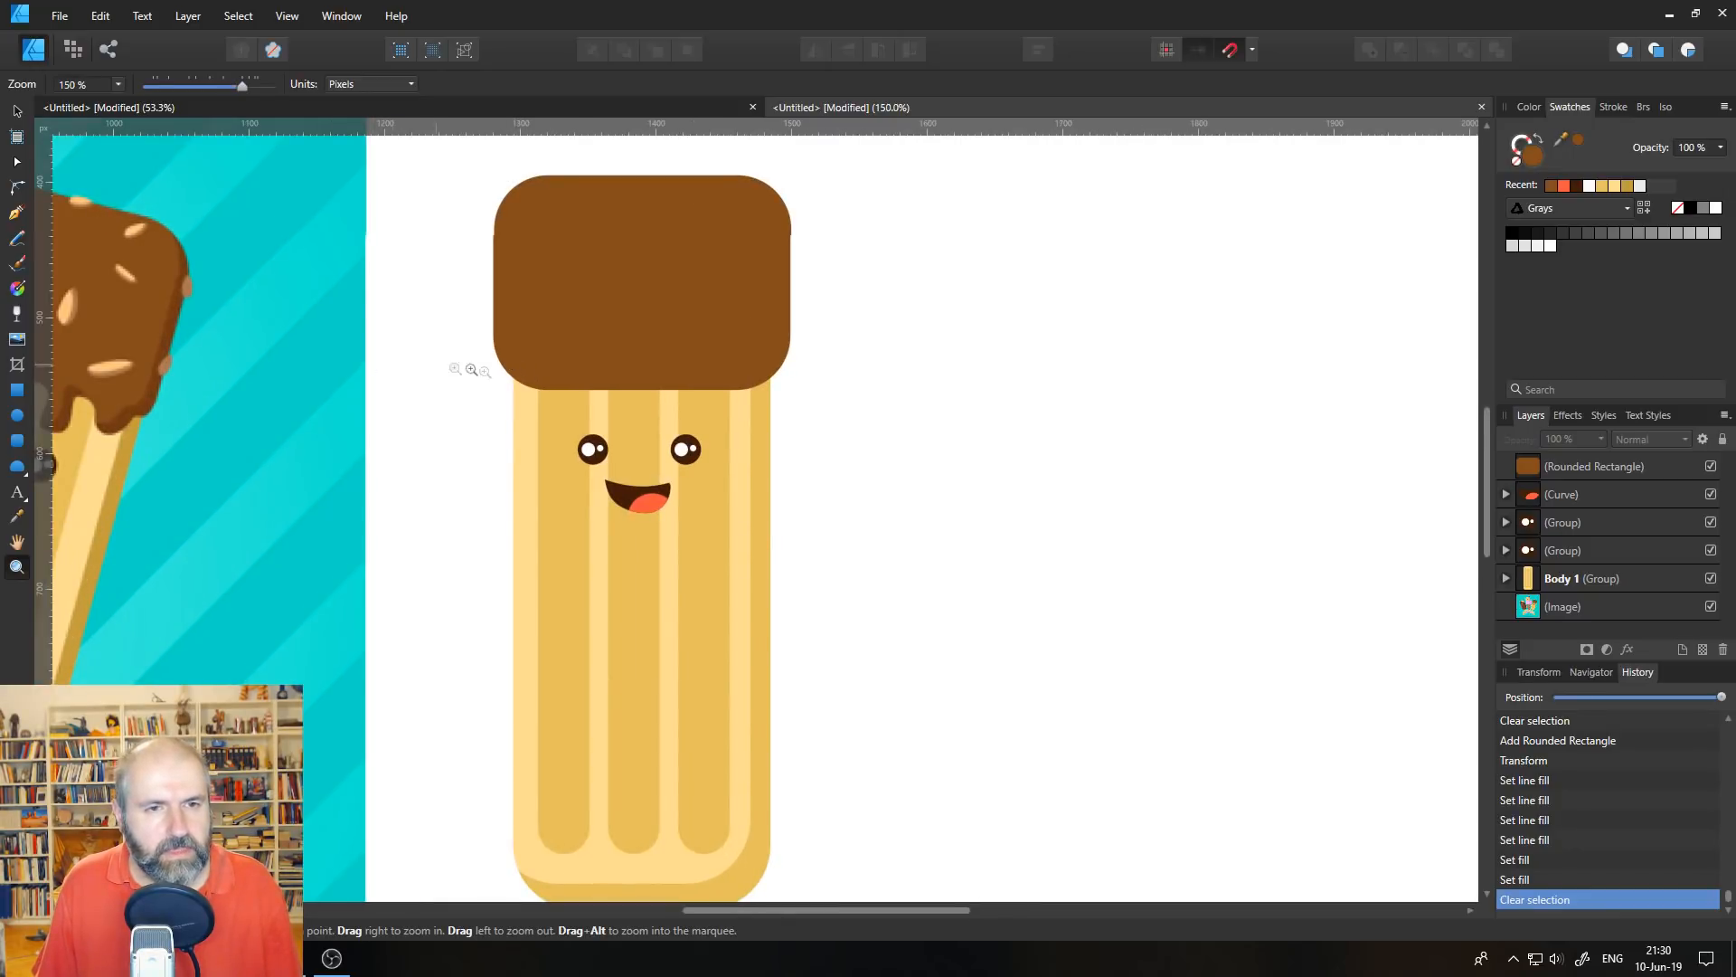
drag(302, 371, 438, 485)
click(16, 239)
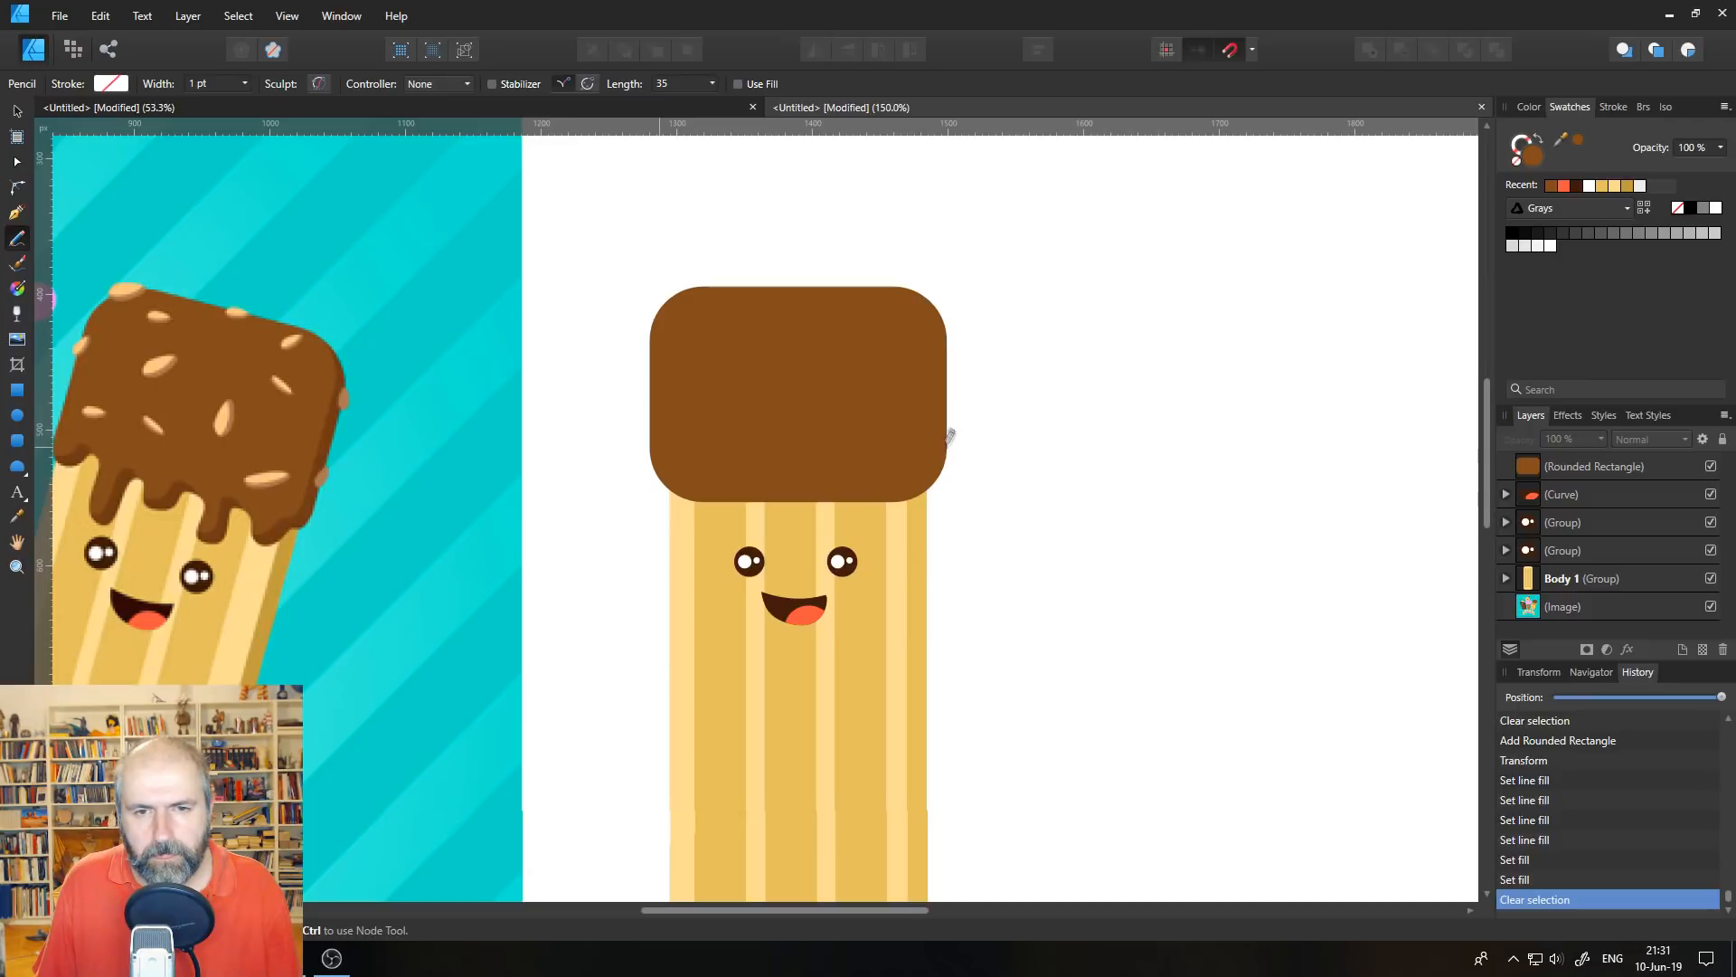
drag(744, 413, 733, 420)
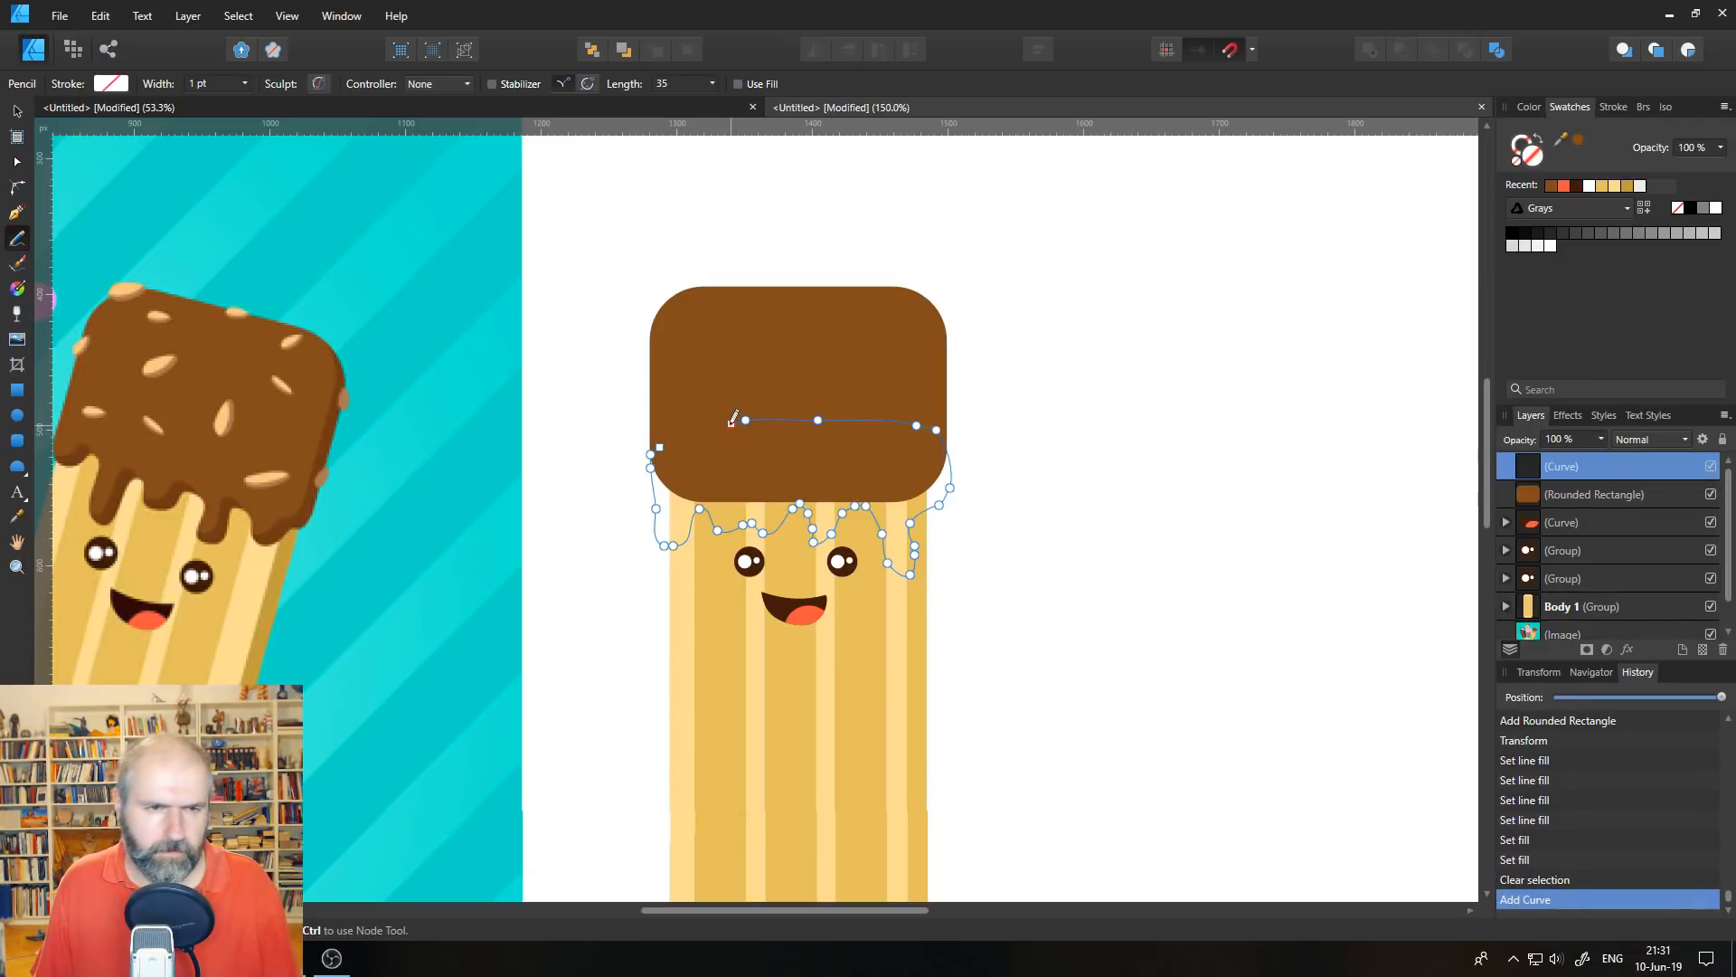
click(320, 84)
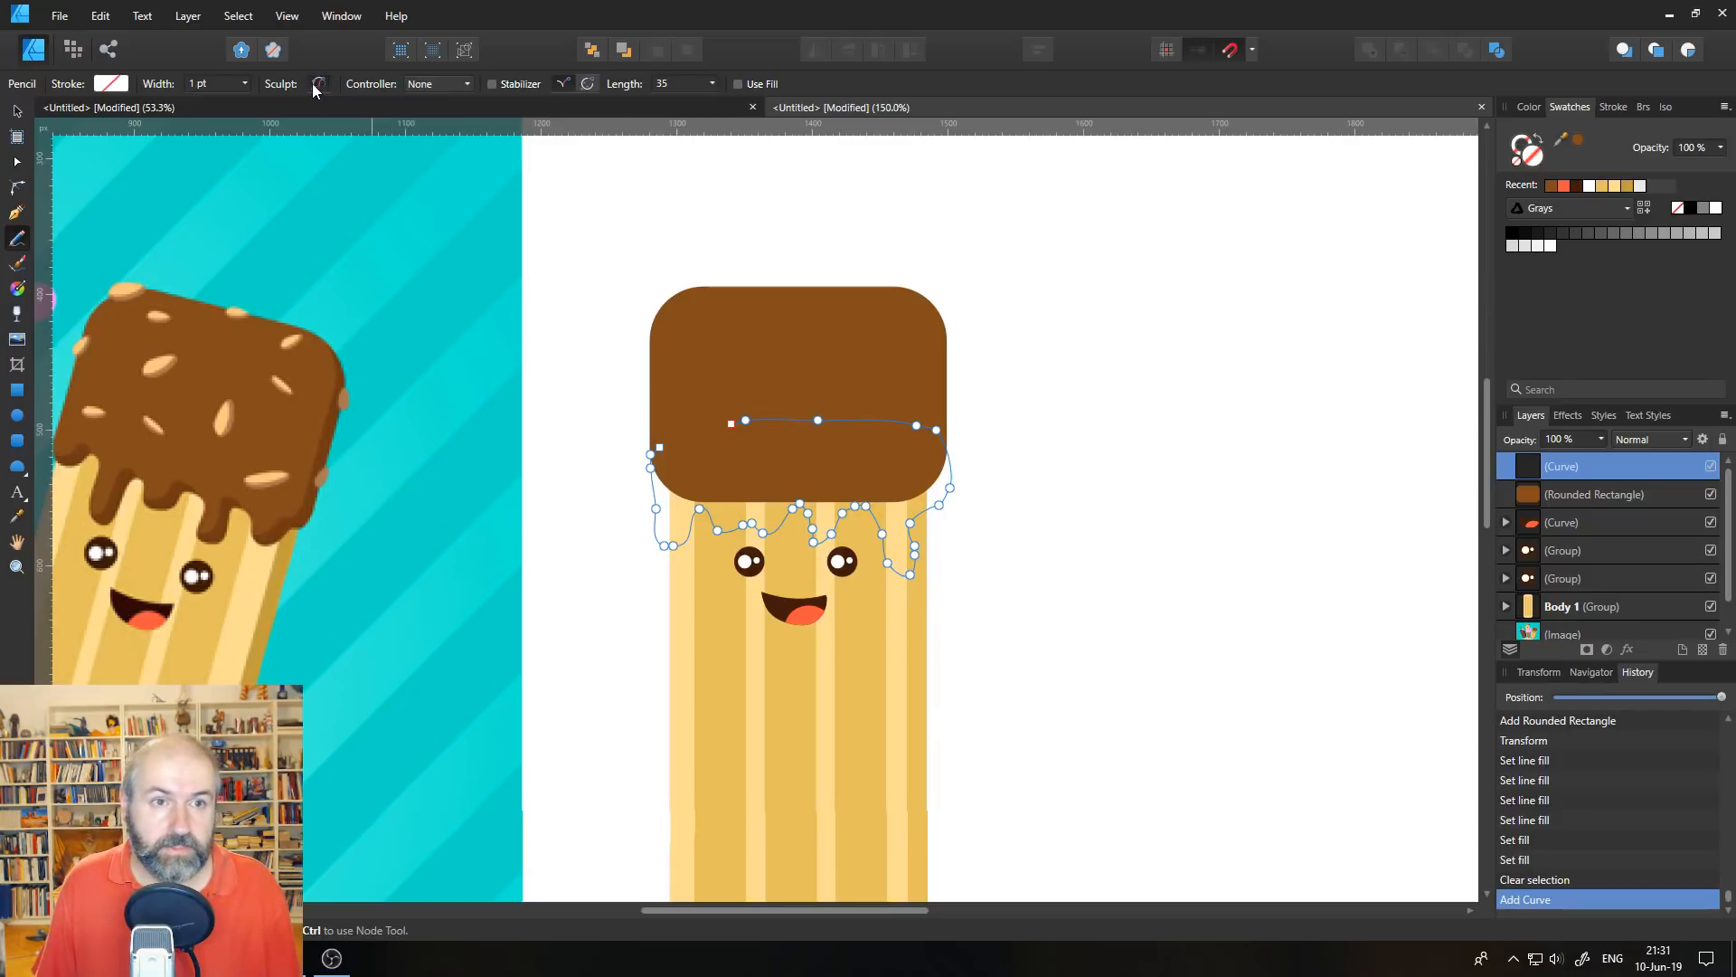
drag(943, 498, 898, 541)
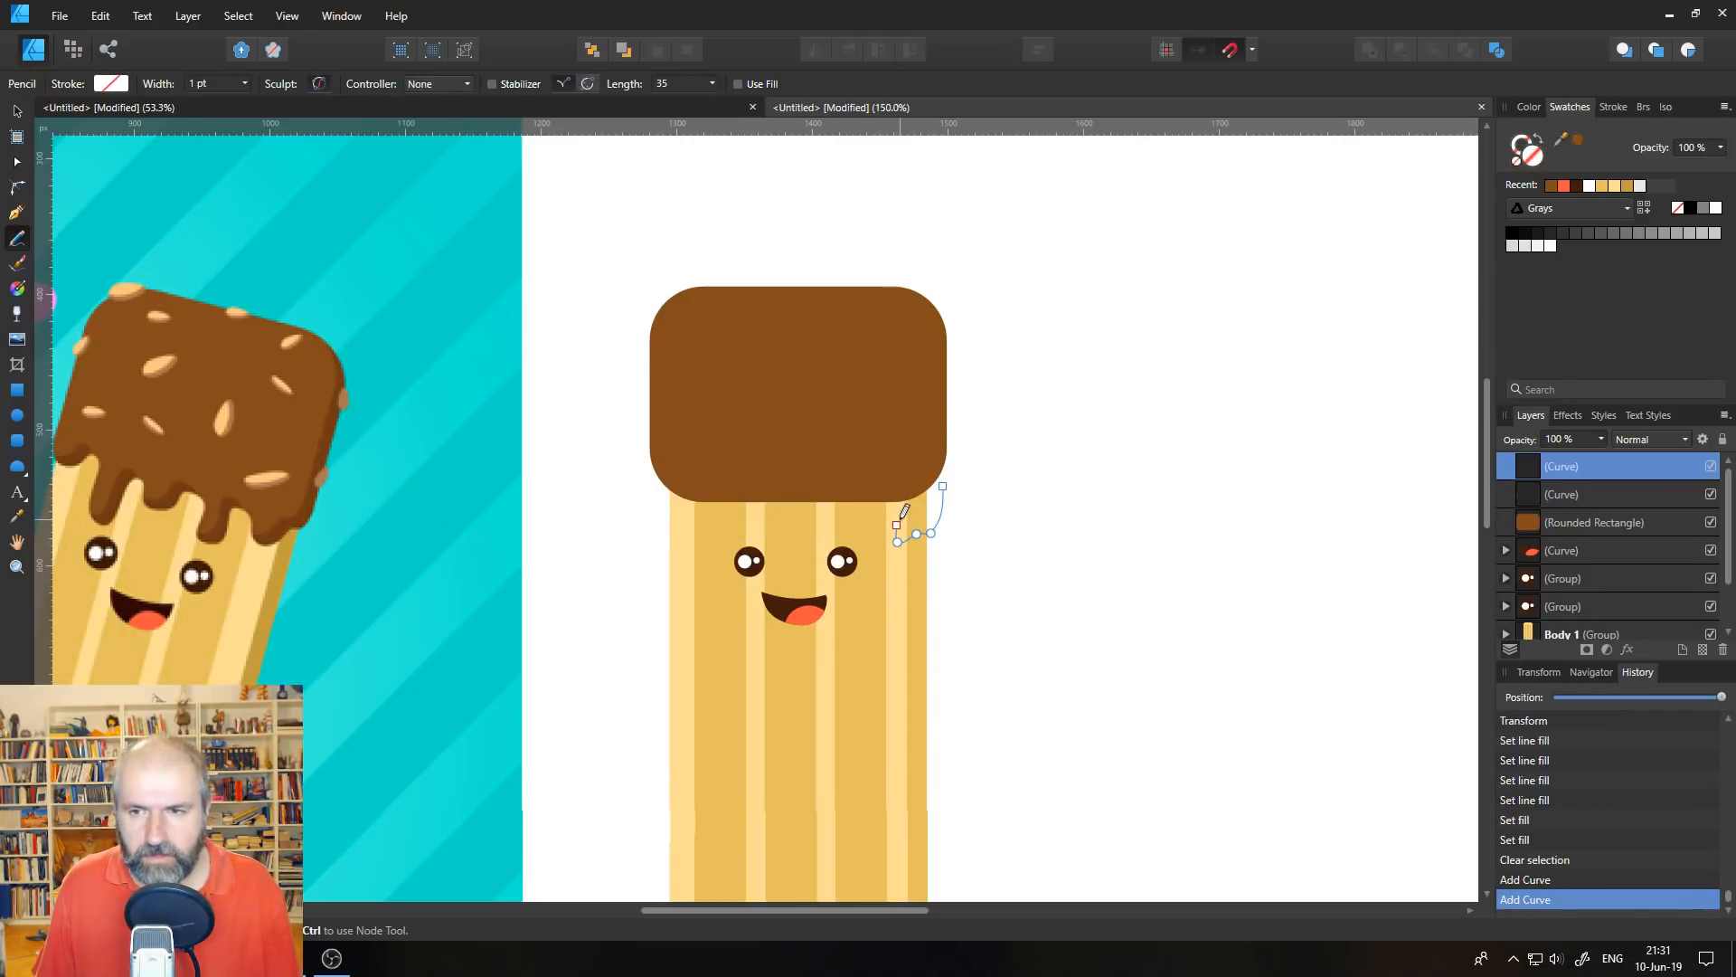
key(ctrl+z)
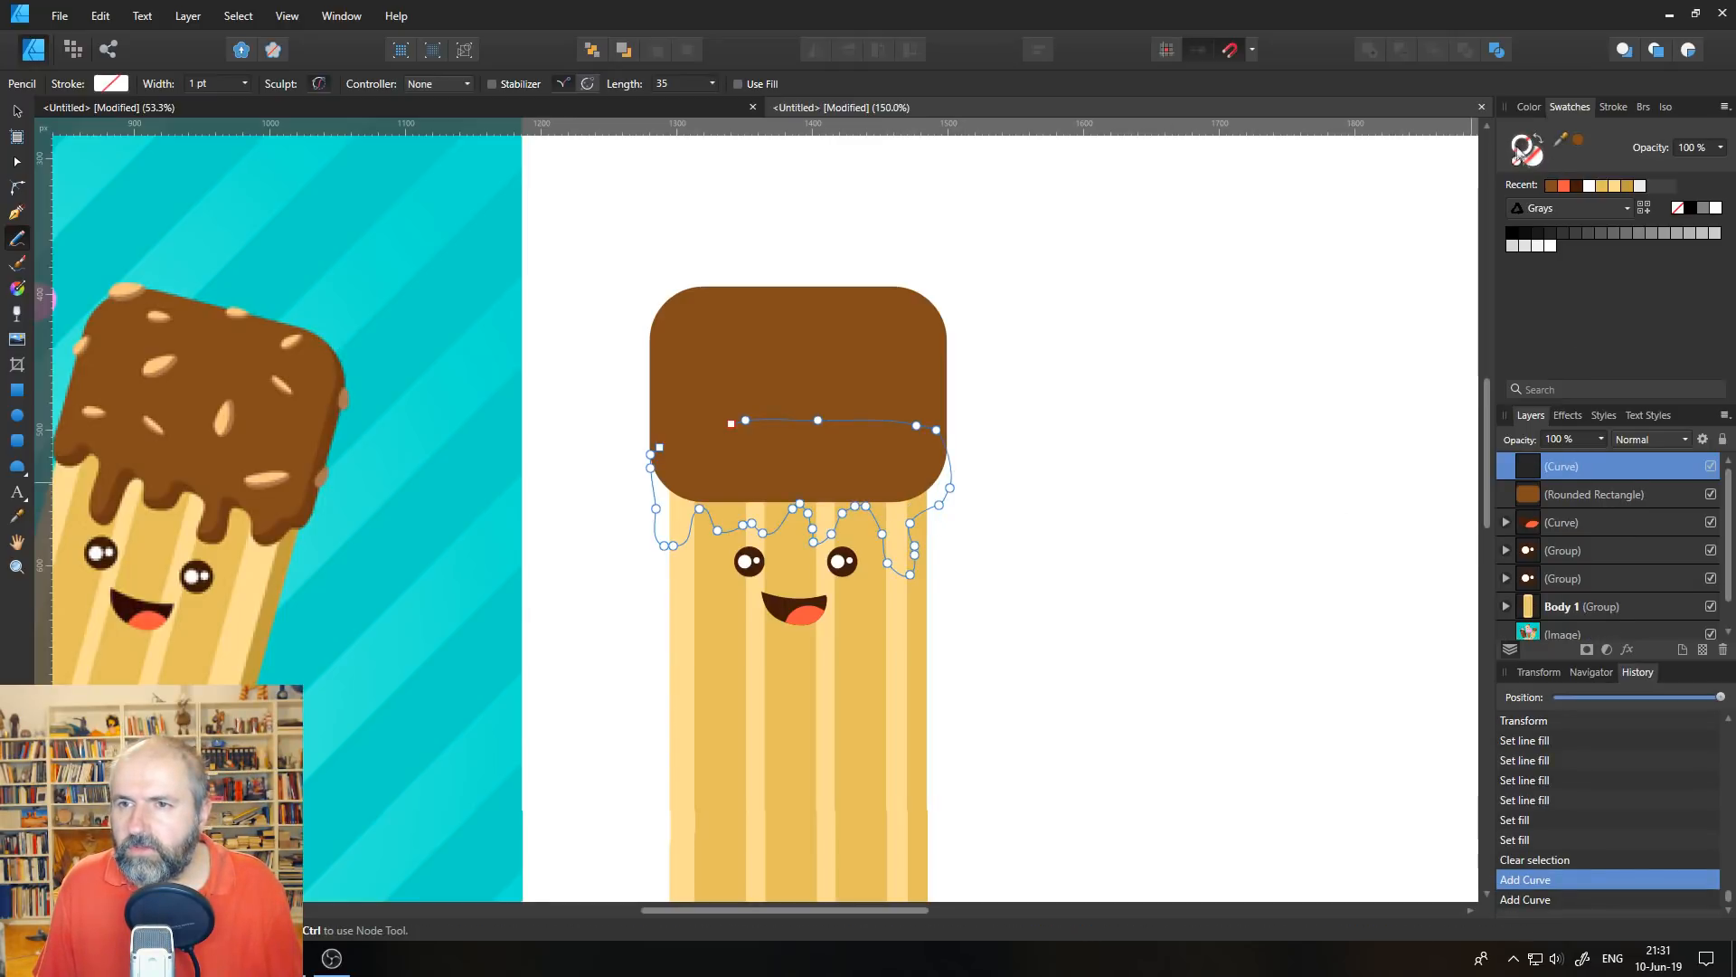
- Give the drip outline a dark brown stroke and resculpt it with the Pencil, lengthening and rounding the left, middle and right drips
click(1577, 187)
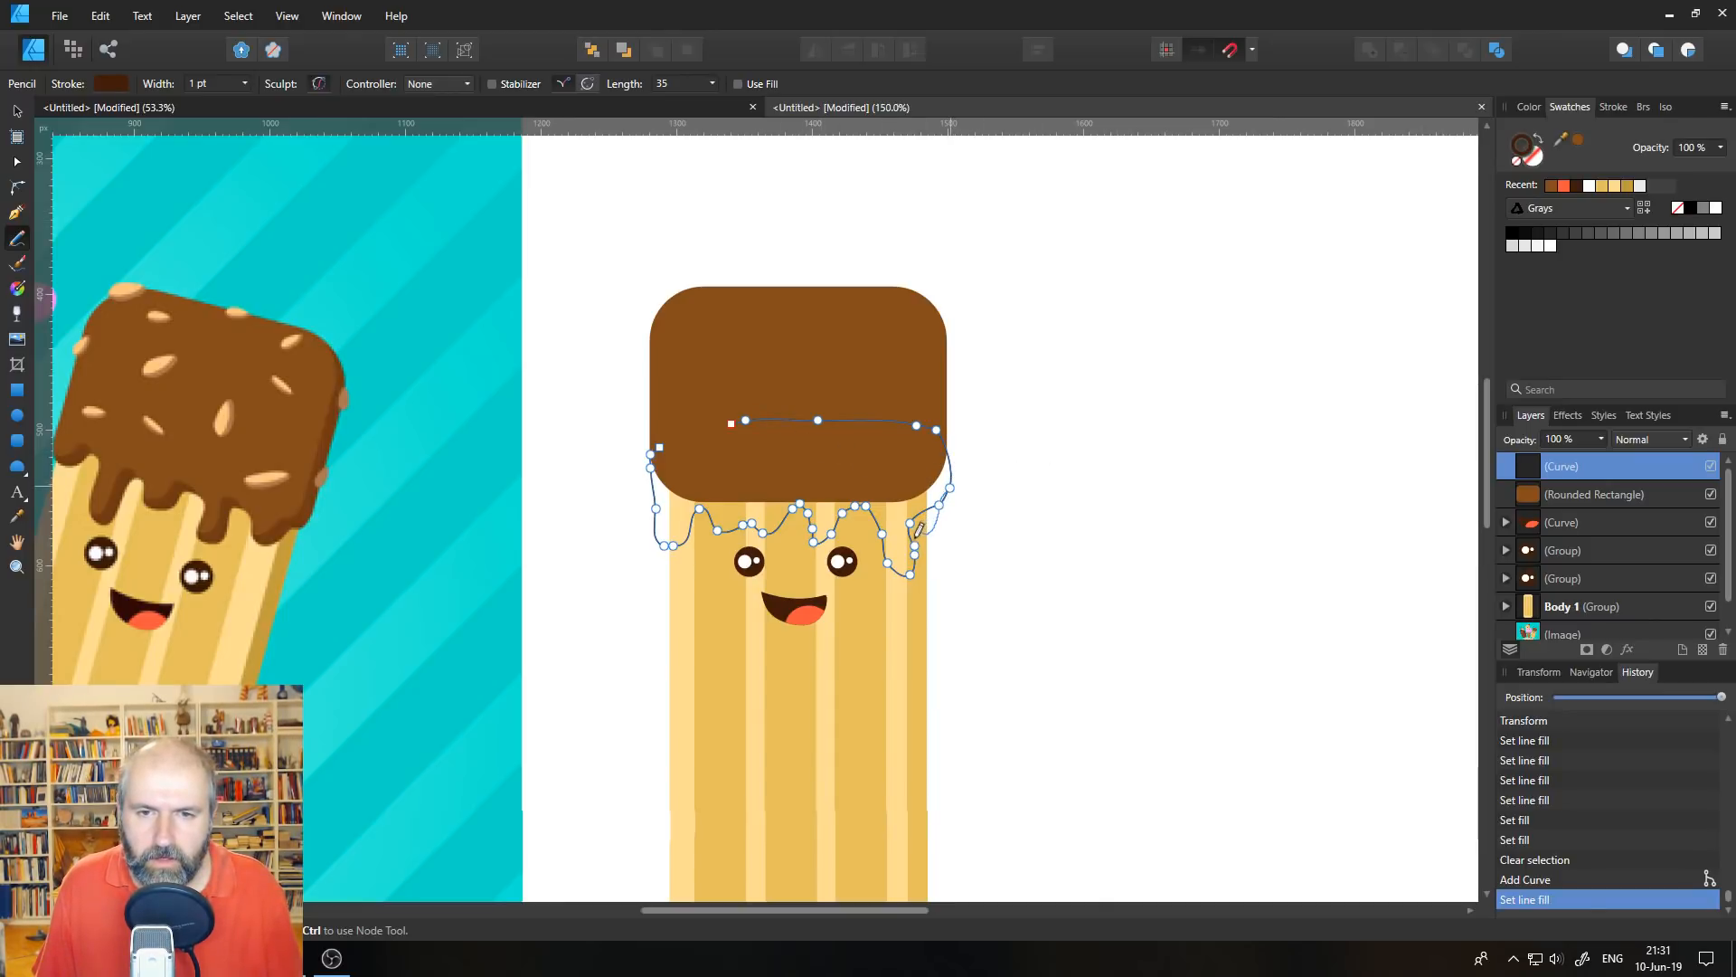
drag(916, 538, 948, 457)
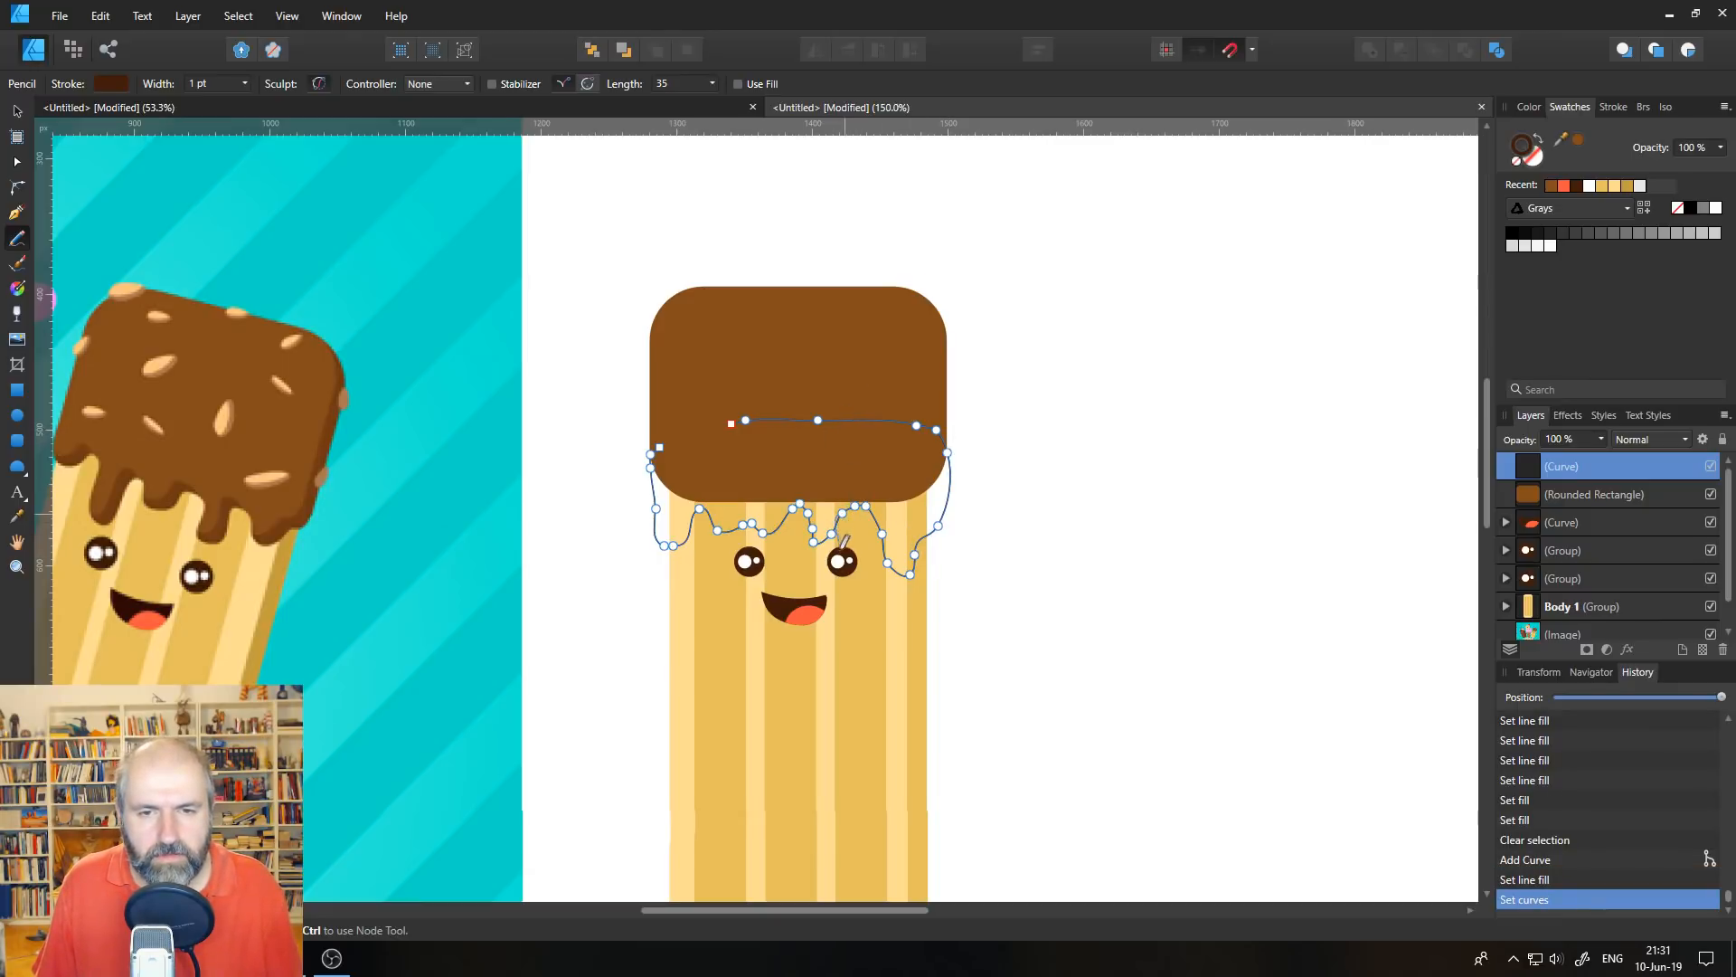
drag(815, 533, 812, 524)
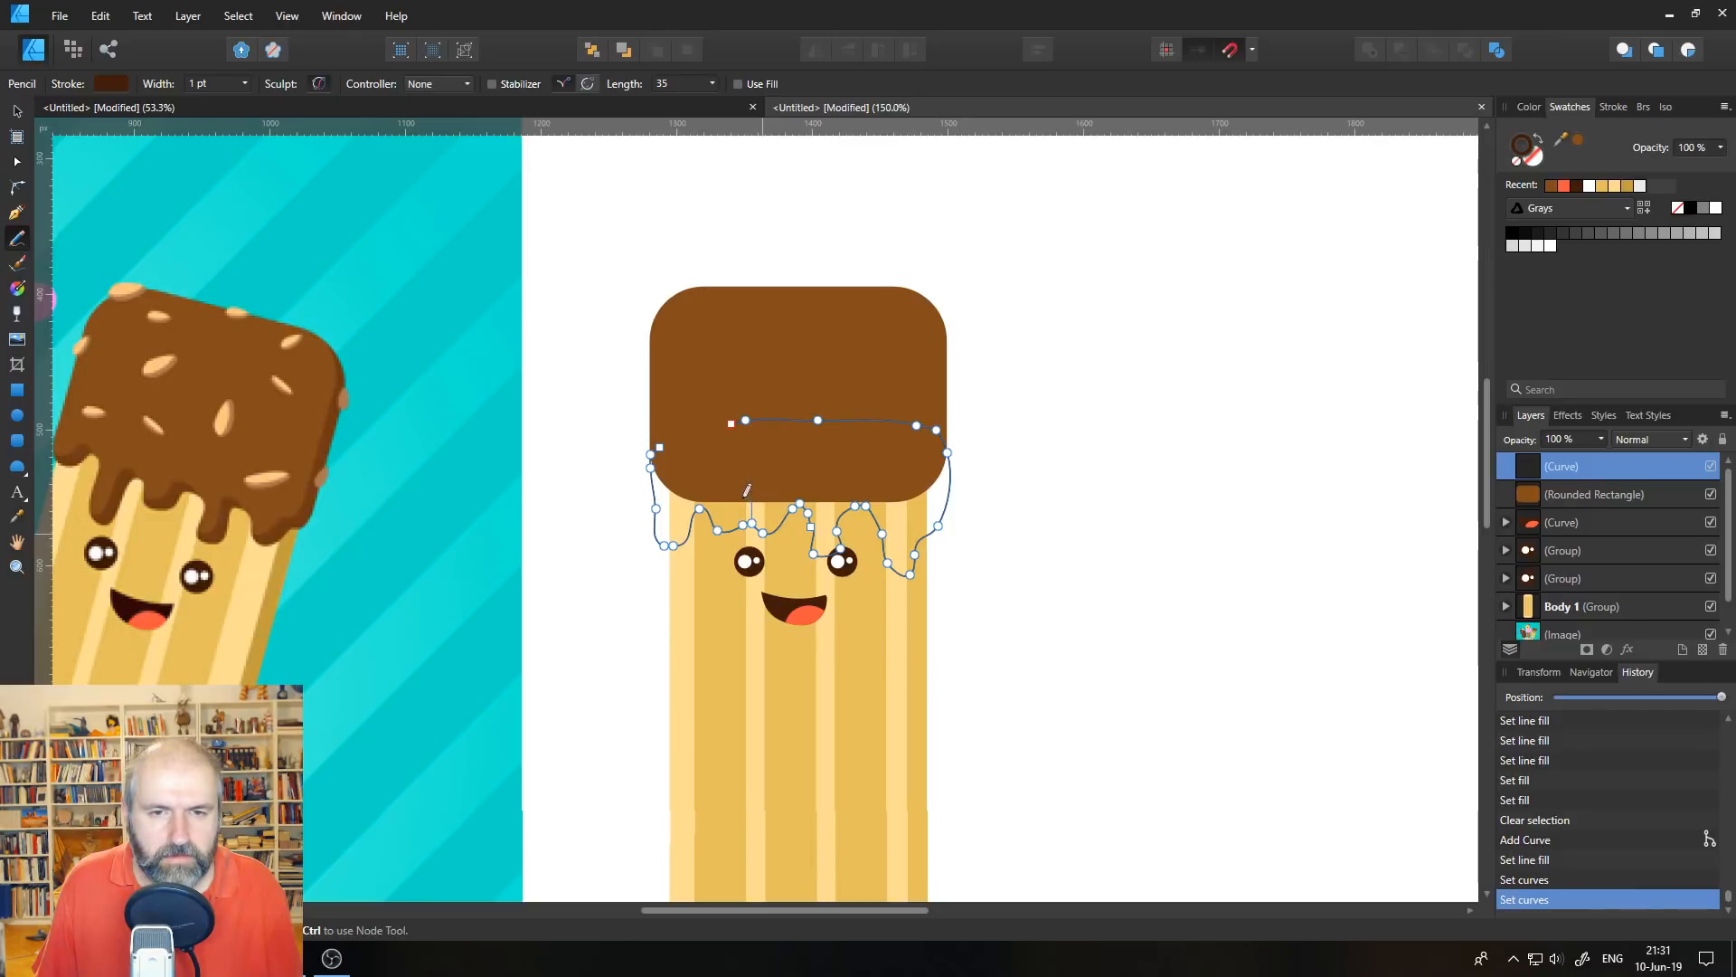
drag(724, 522, 759, 530)
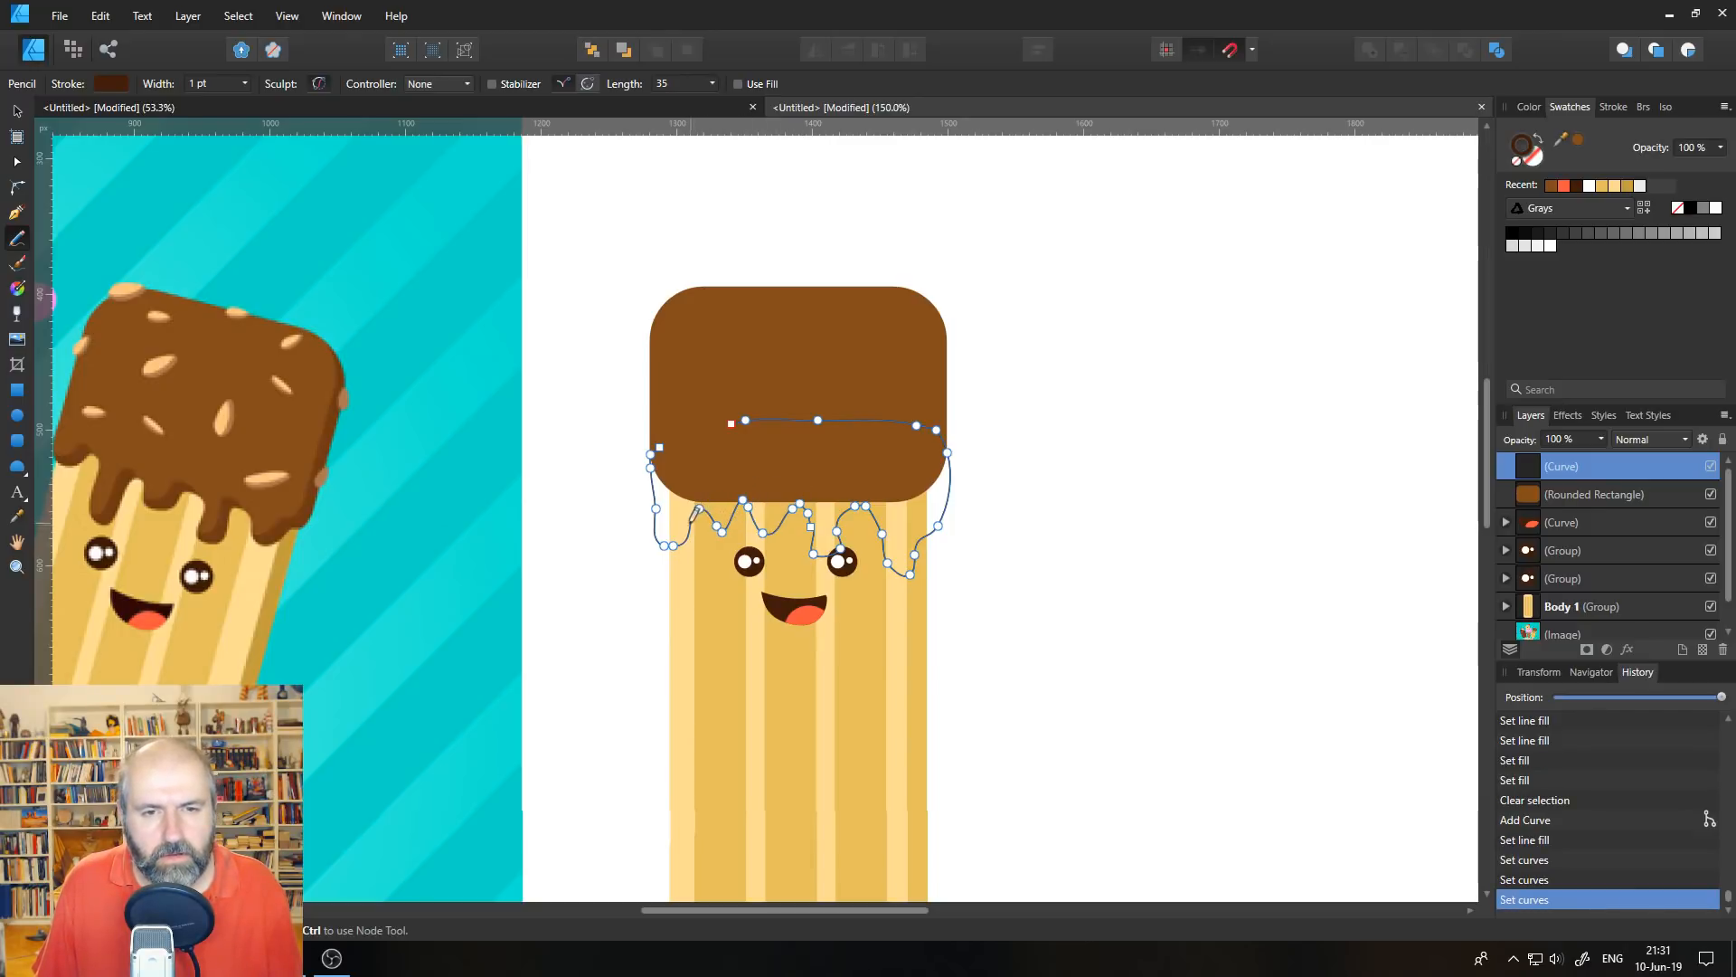
mouse_move(663, 518)
mouse_down()
mouse_move(669, 569)
mouse_move(699, 552)
mouse_up()
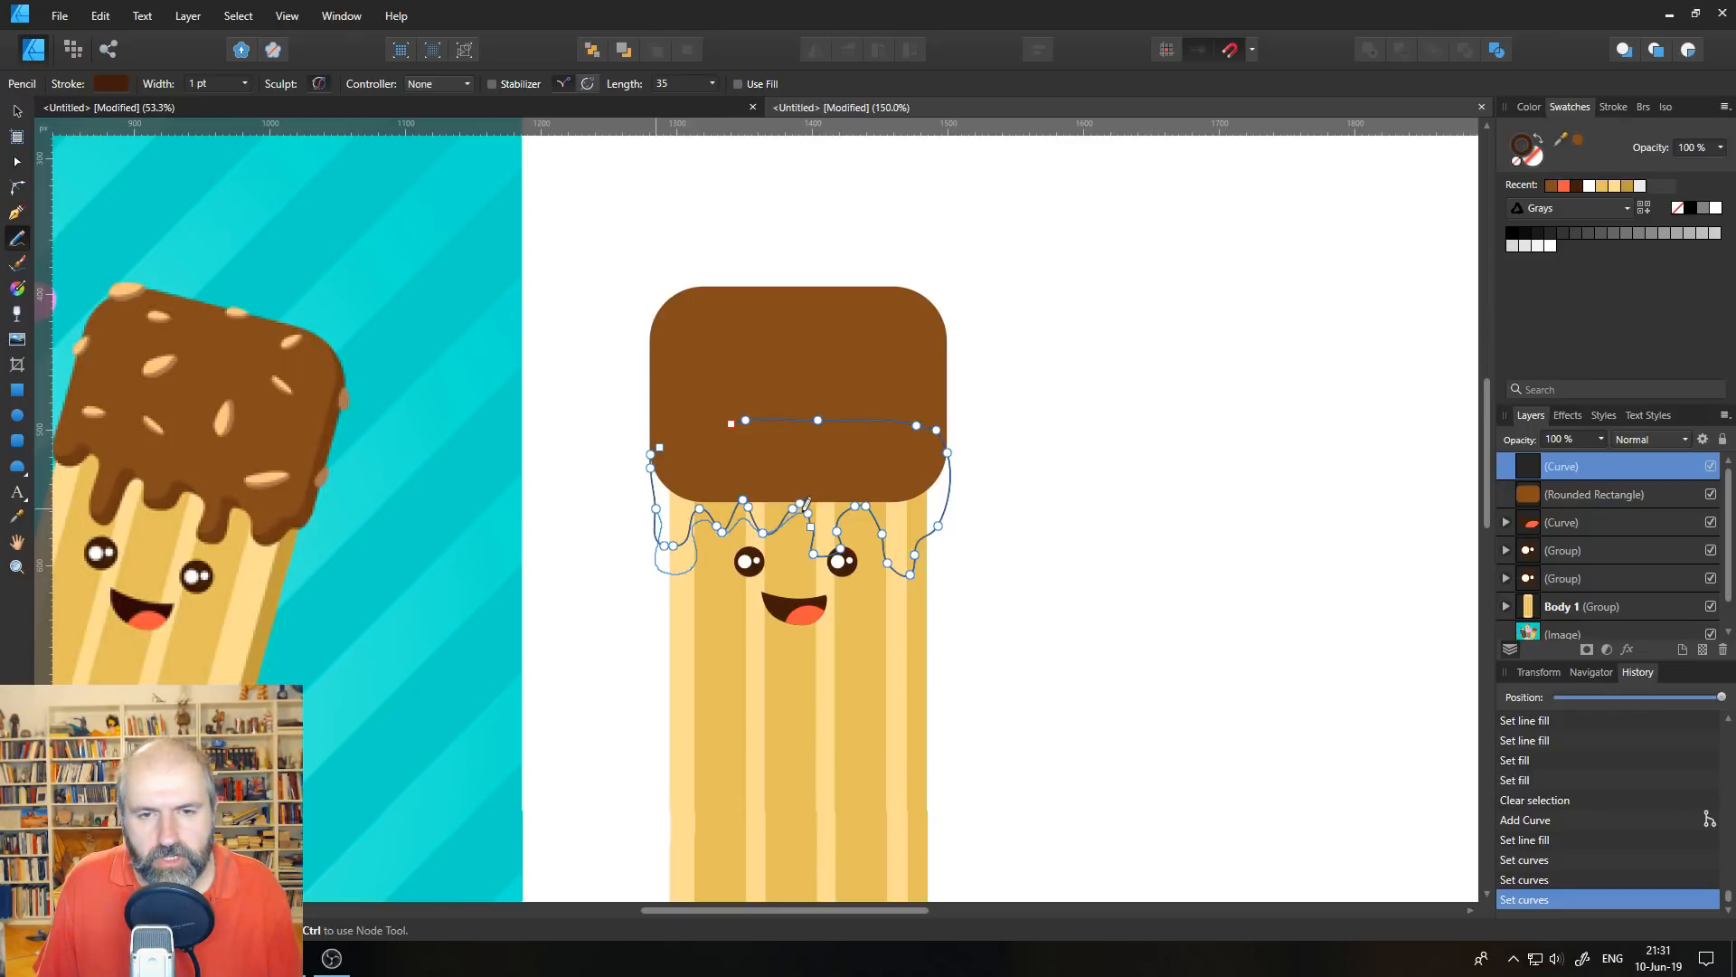
mouse_move(809, 535)
mouse_down()
mouse_move(805, 557)
mouse_move(843, 560)
mouse_up()
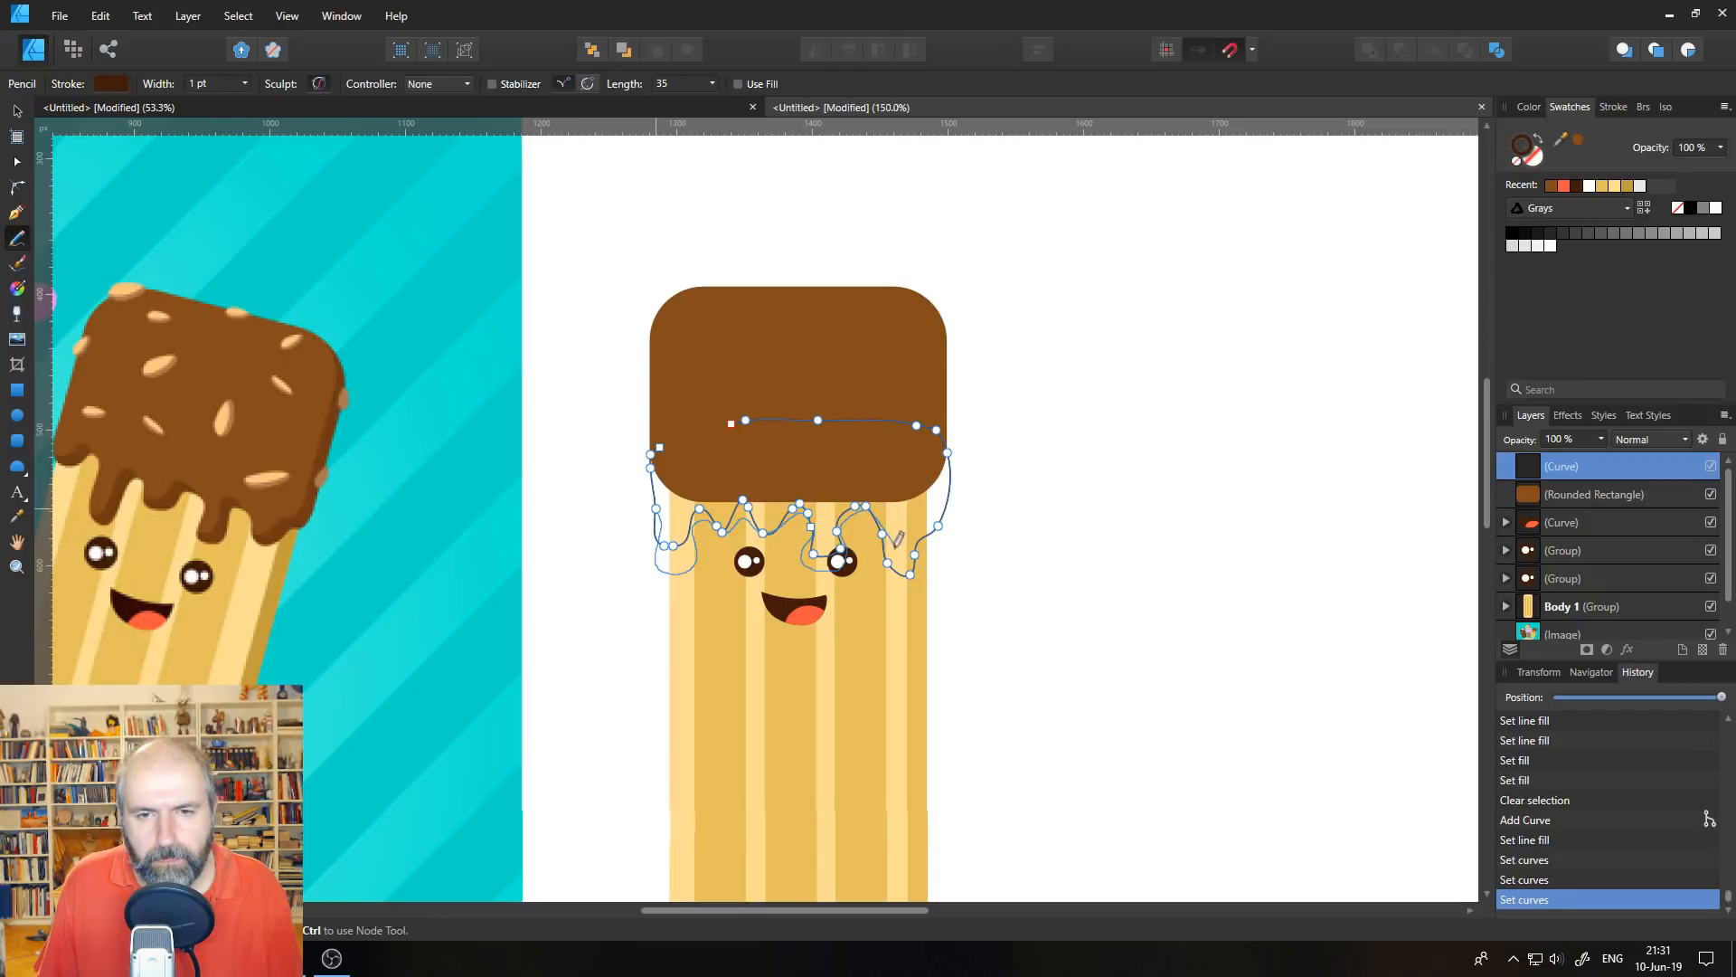
mouse_move(889, 570)
mouse_down()
mouse_move(895, 608)
mouse_move(931, 613)
mouse_move(949, 493)
mouse_up()
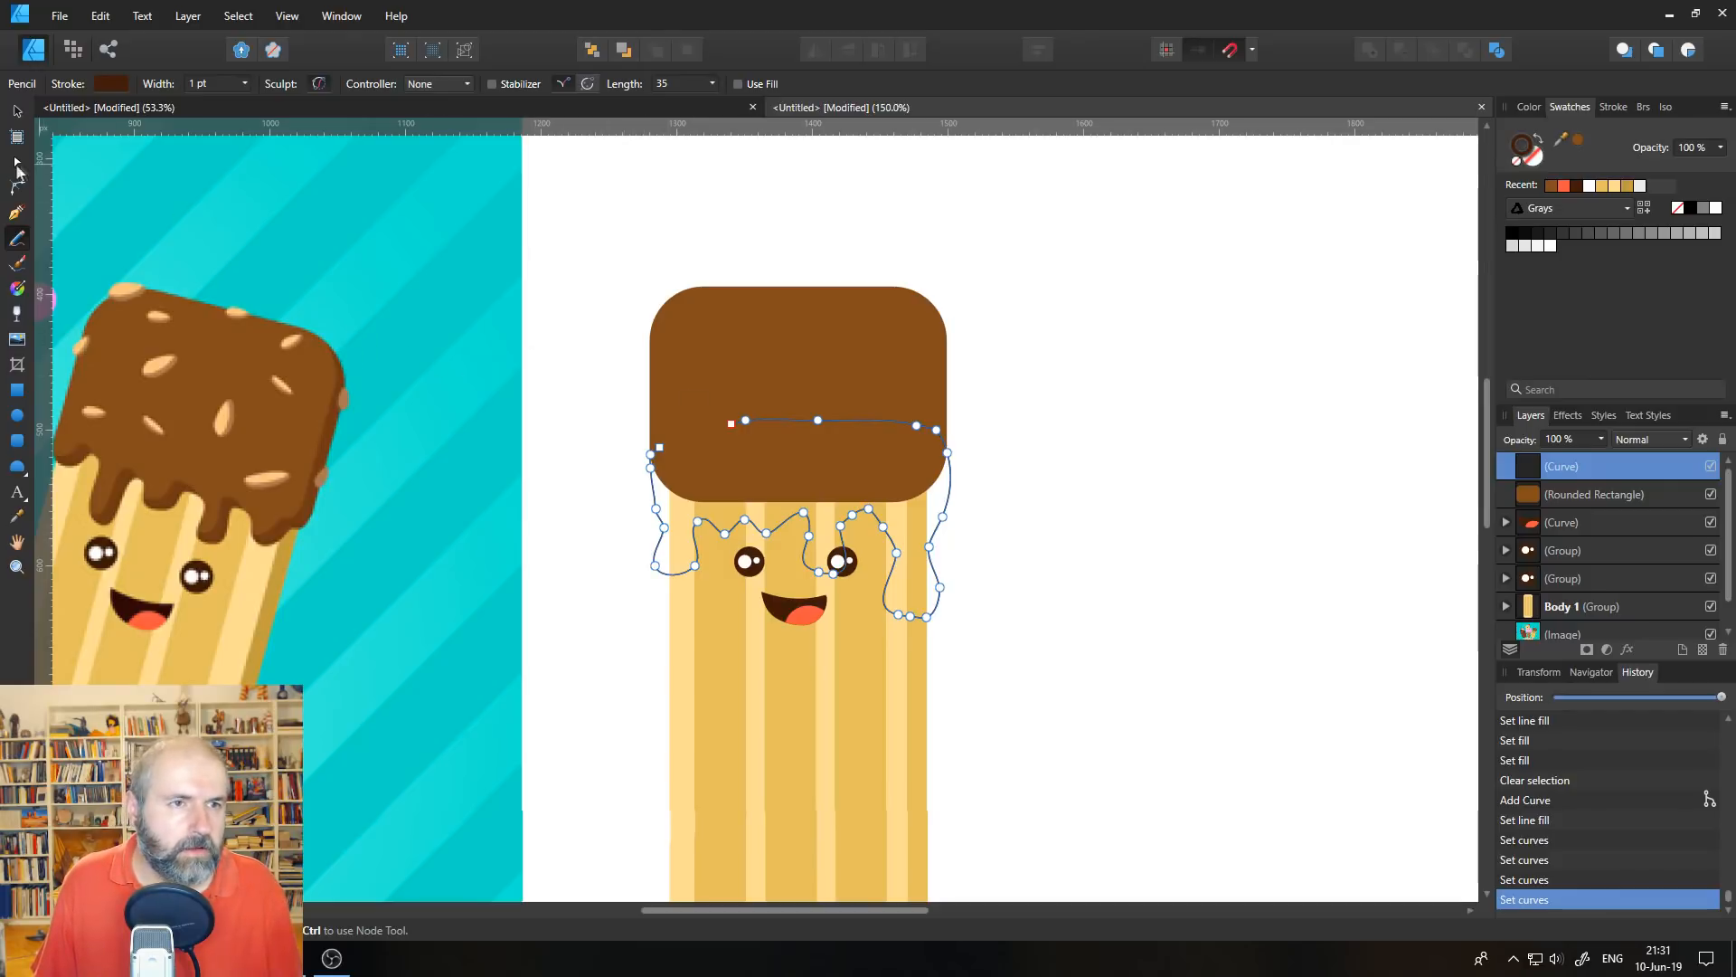
- Close the drip outline by moving its end node onto its start node, and fill it with the chocolate brown
click(18, 162)
drag(731, 423, 657, 449)
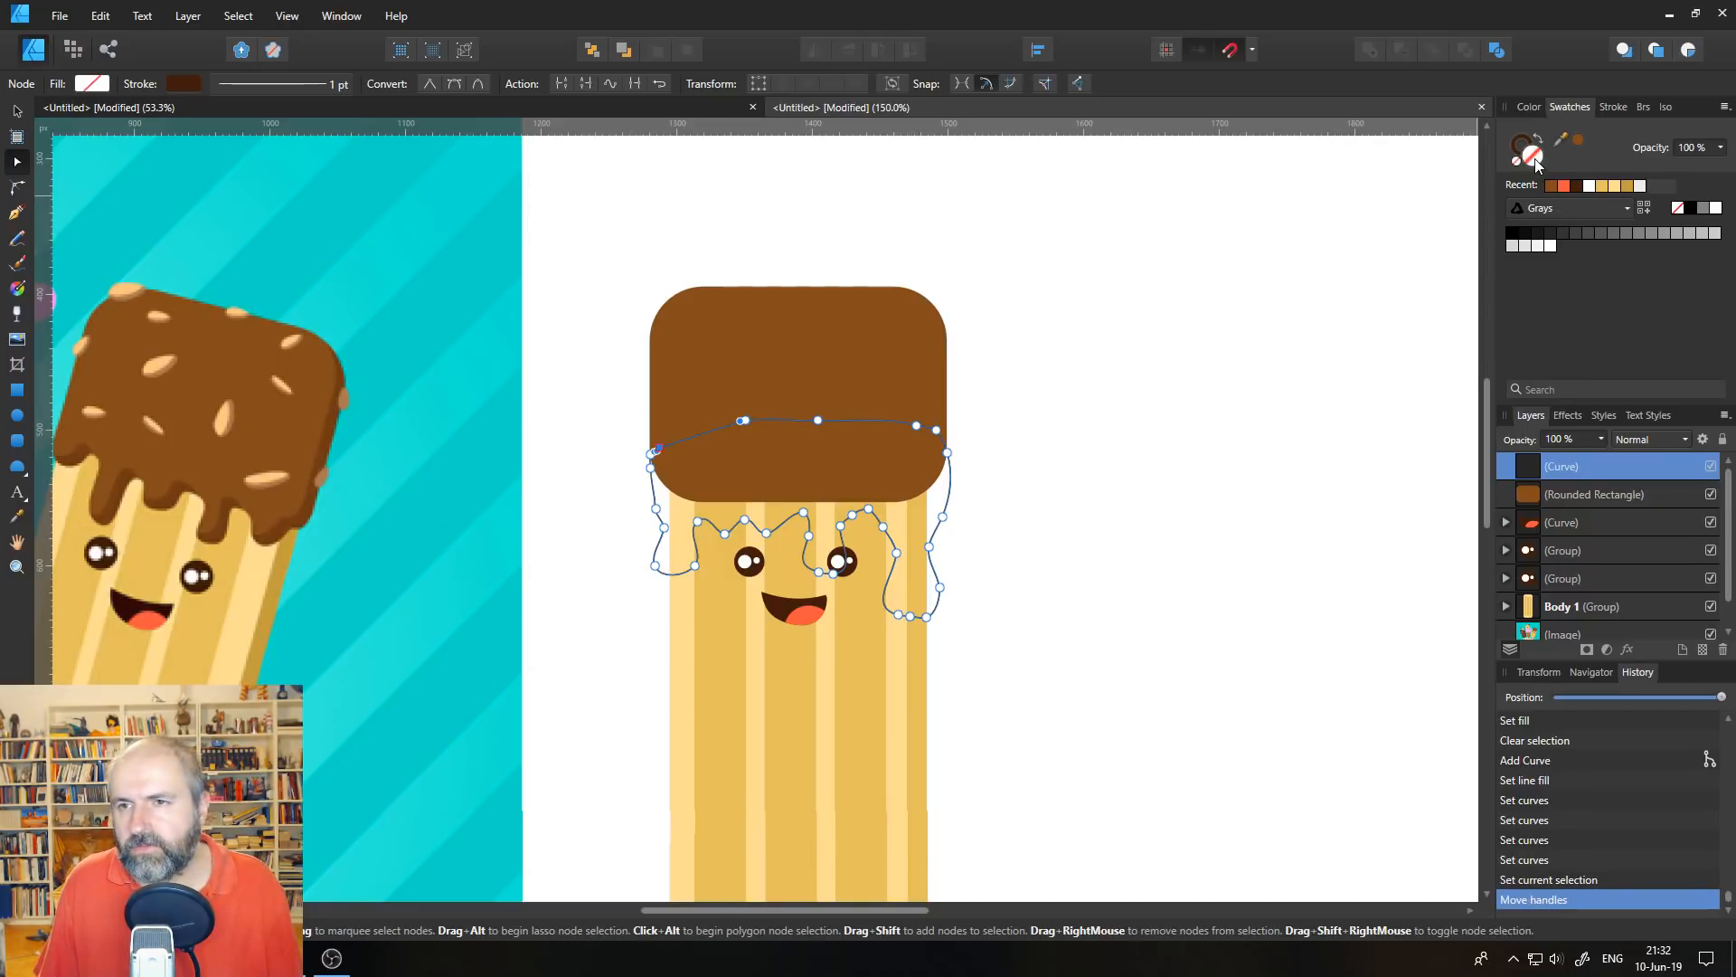
click(1552, 186)
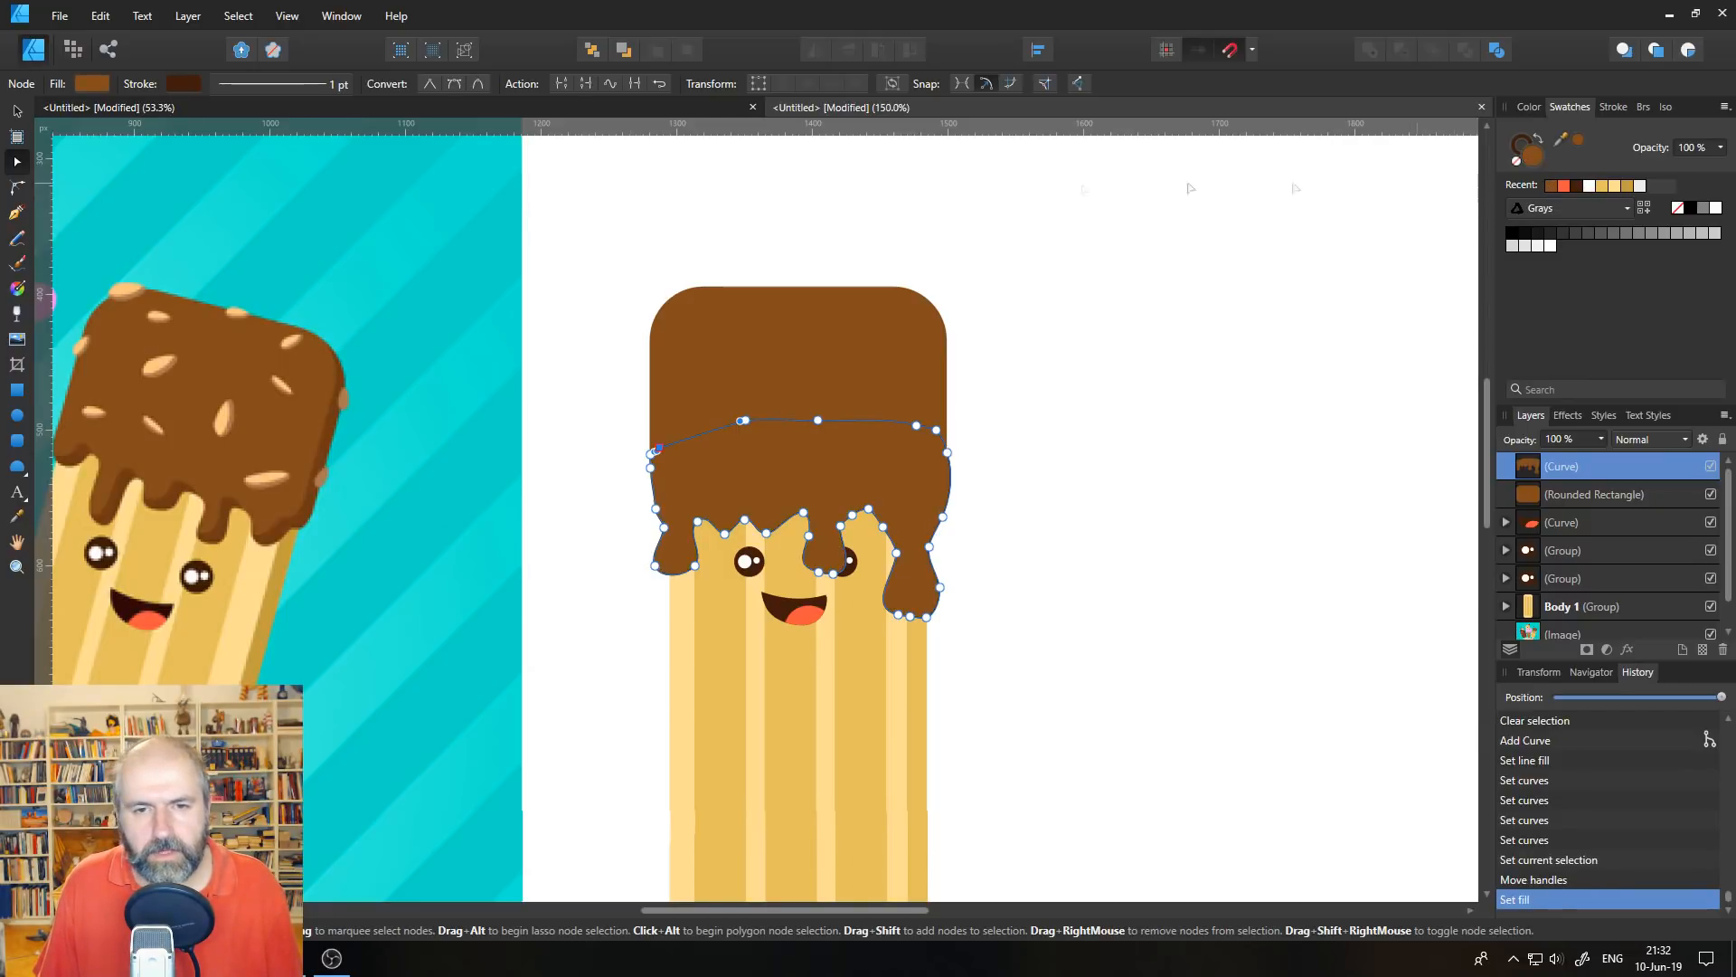
- Move the rounded rectangle and drip shape up together to clear the eyes, and merge them with the Add operation
click(18, 111)
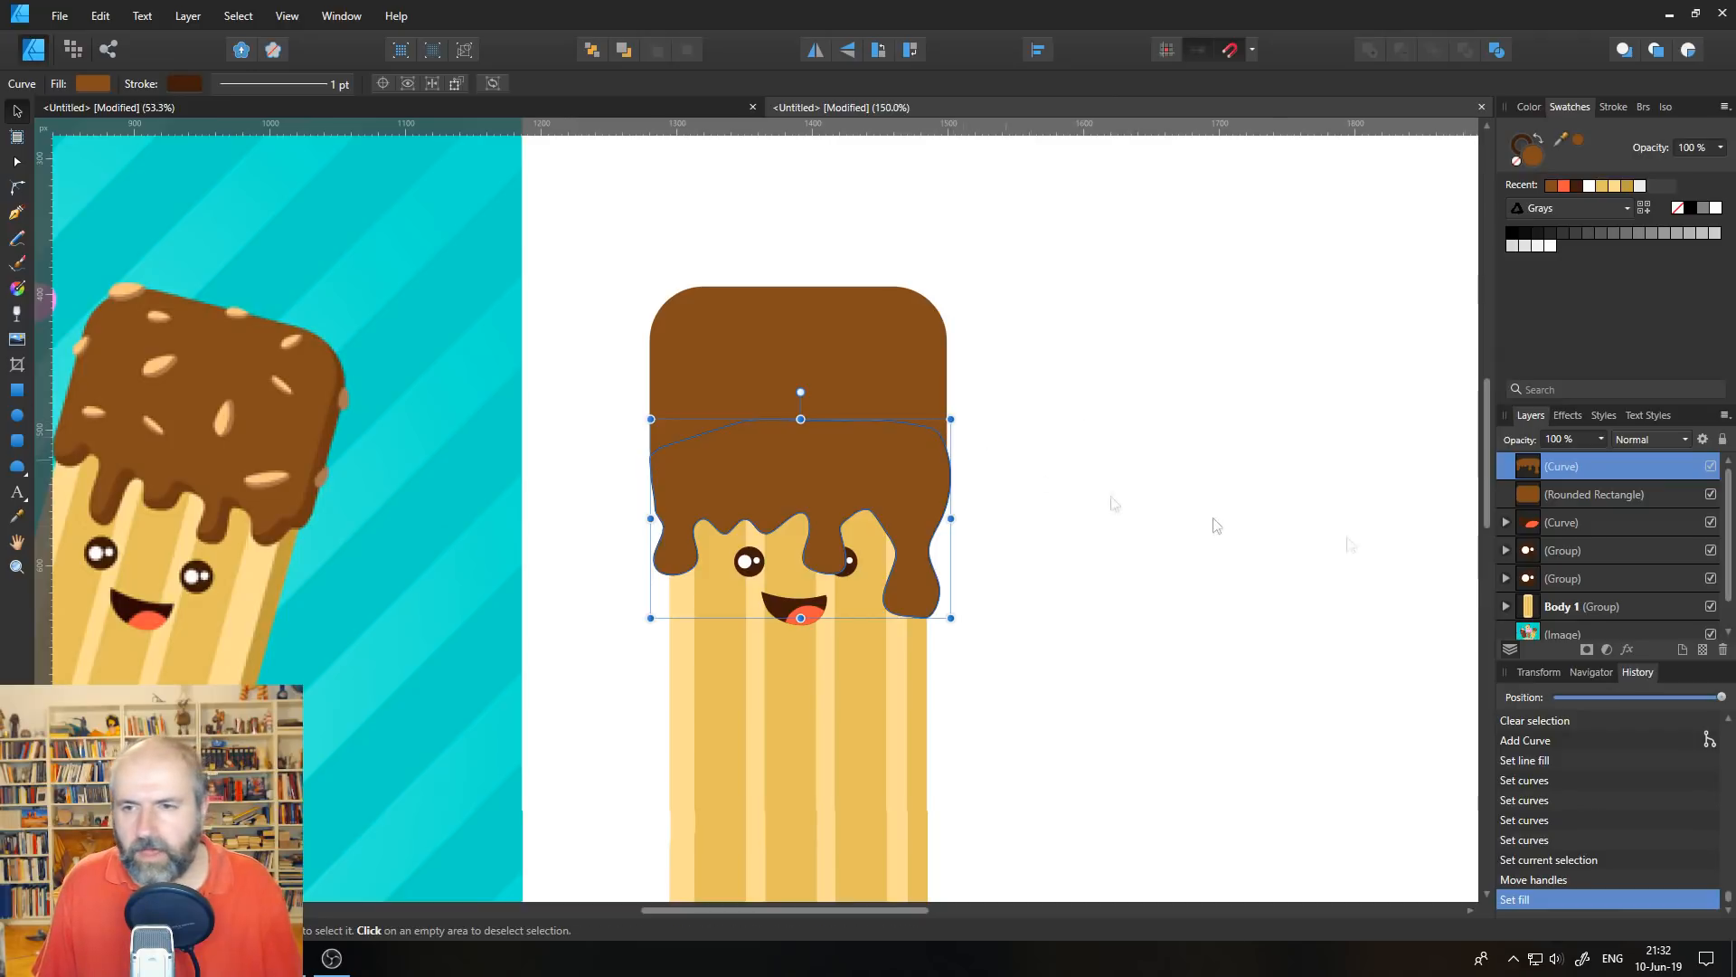
click(1549, 493)
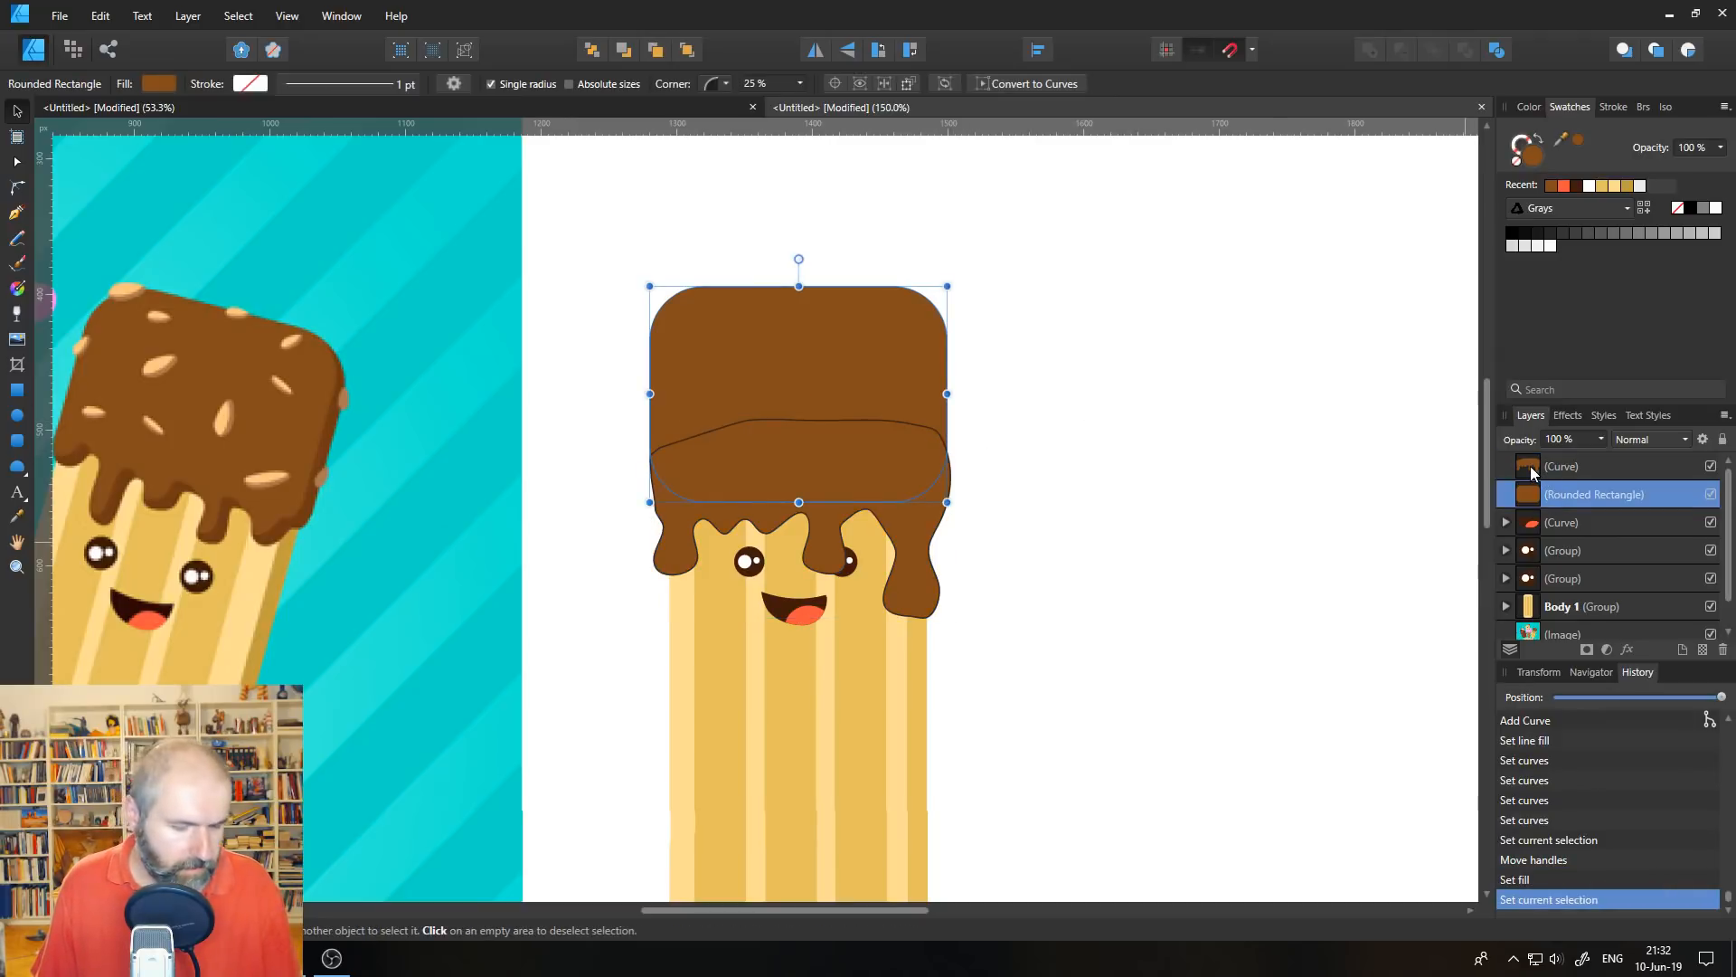
shift+click(1531, 465)
drag(859, 459, 861, 420)
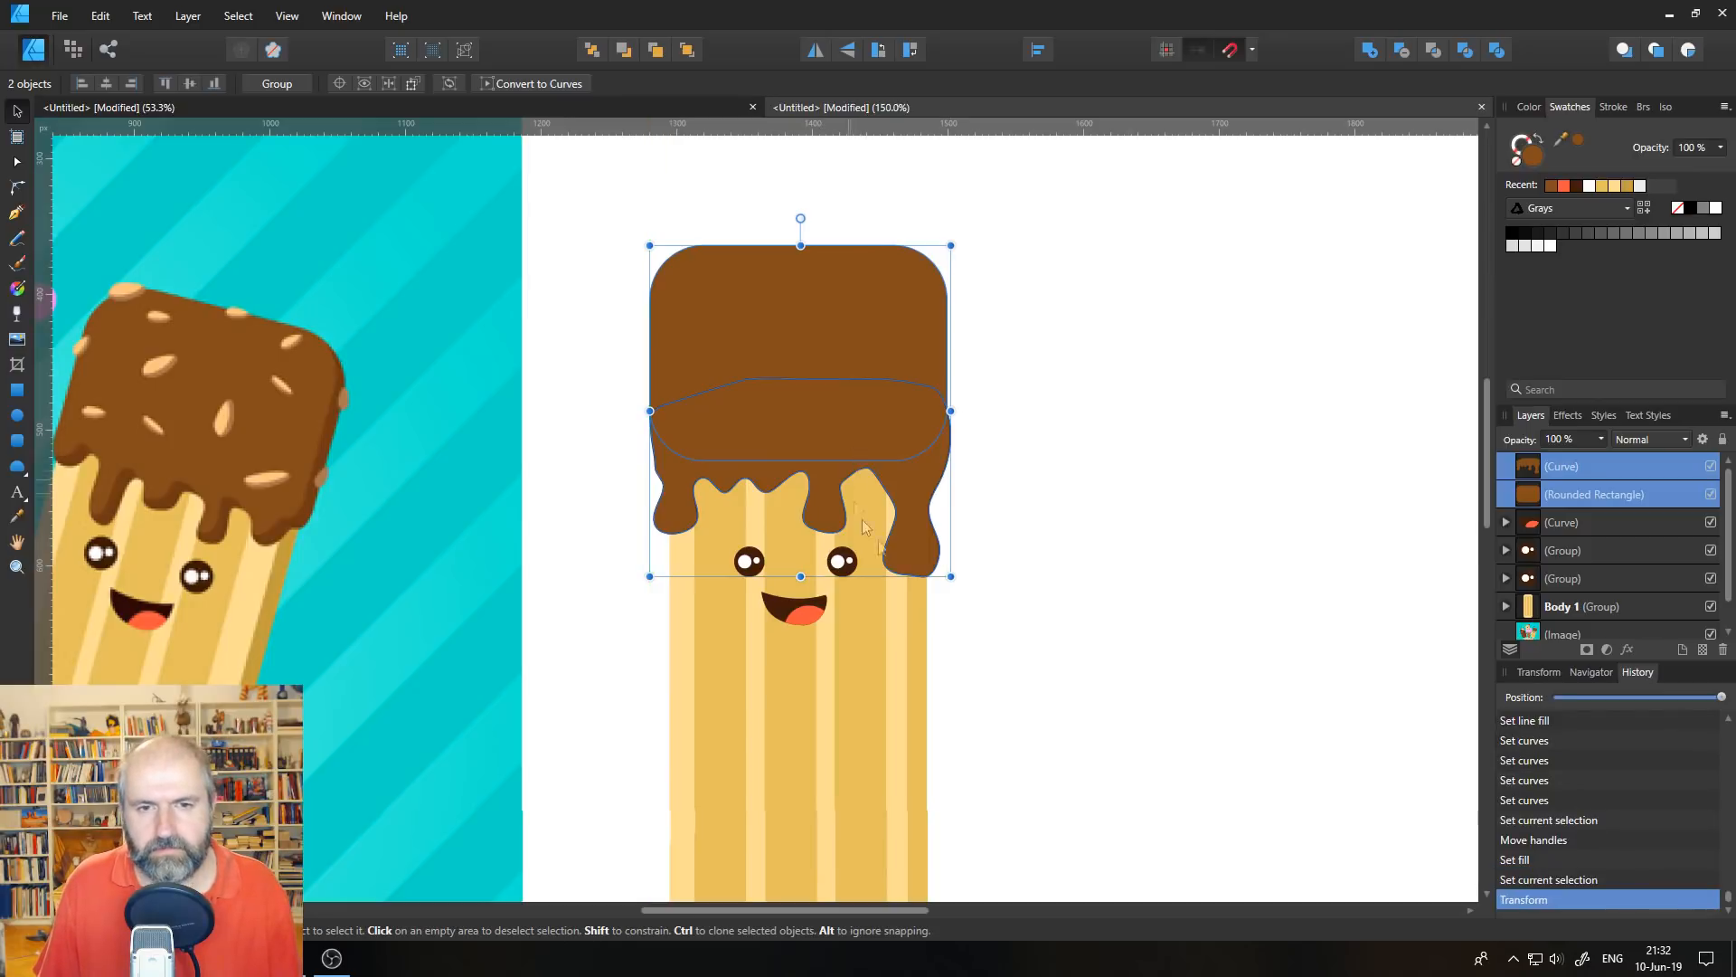
click(1370, 53)
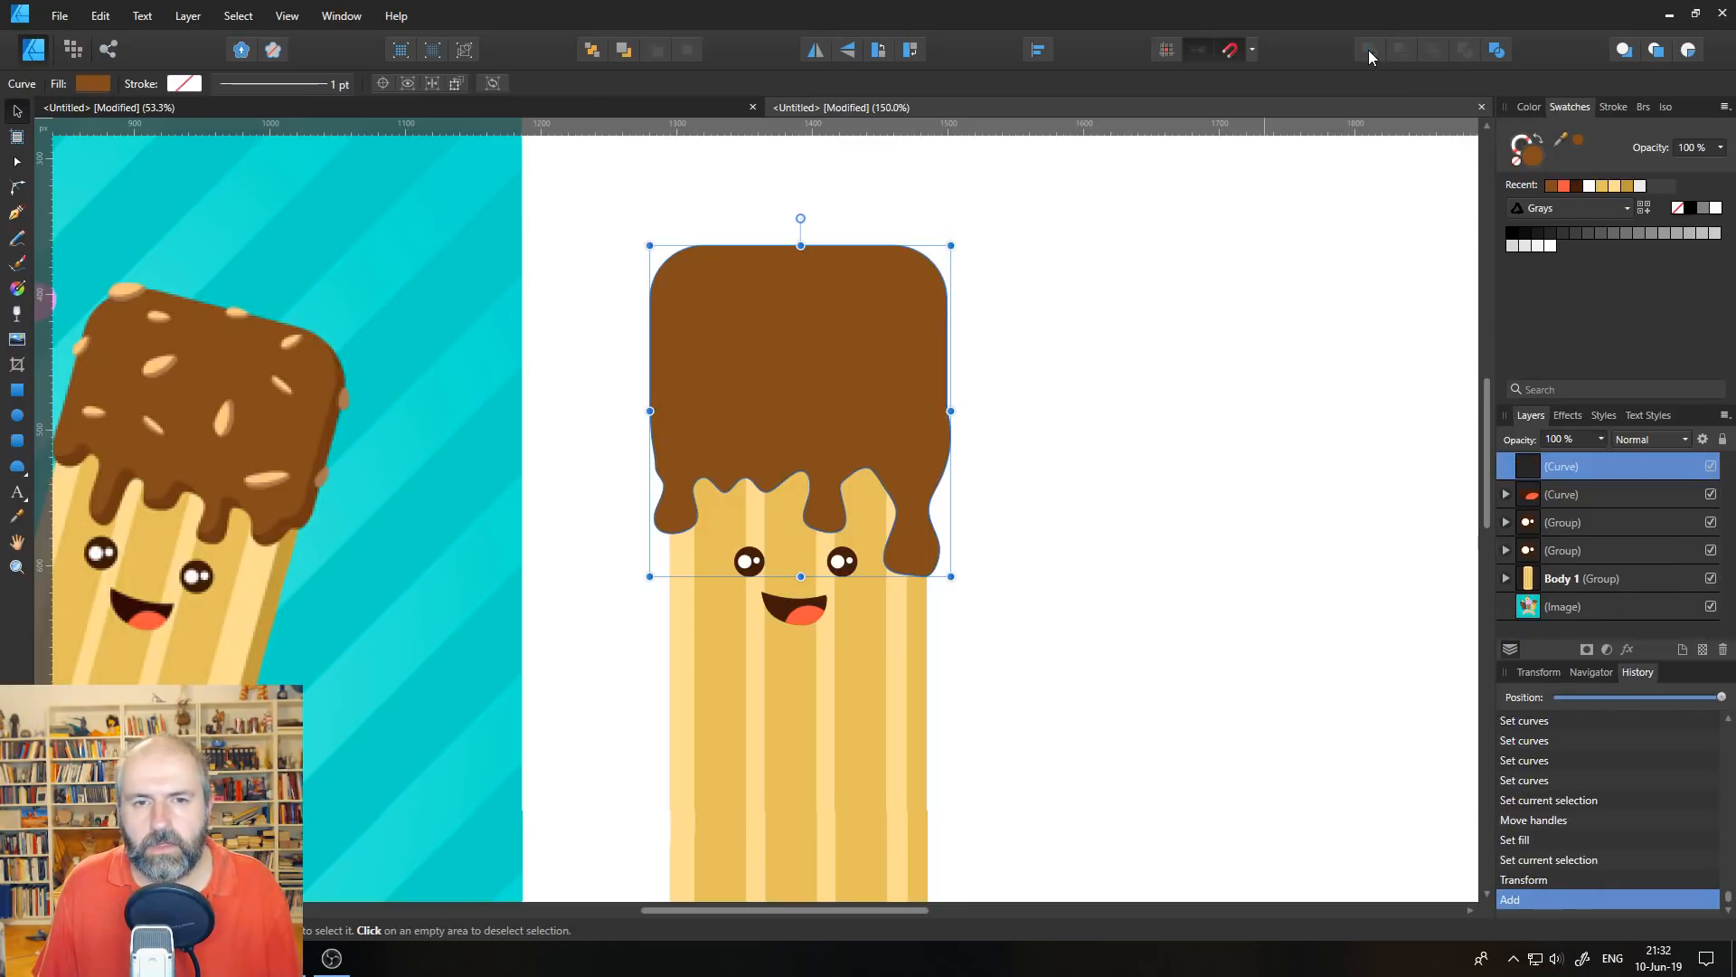
click(1066, 415)
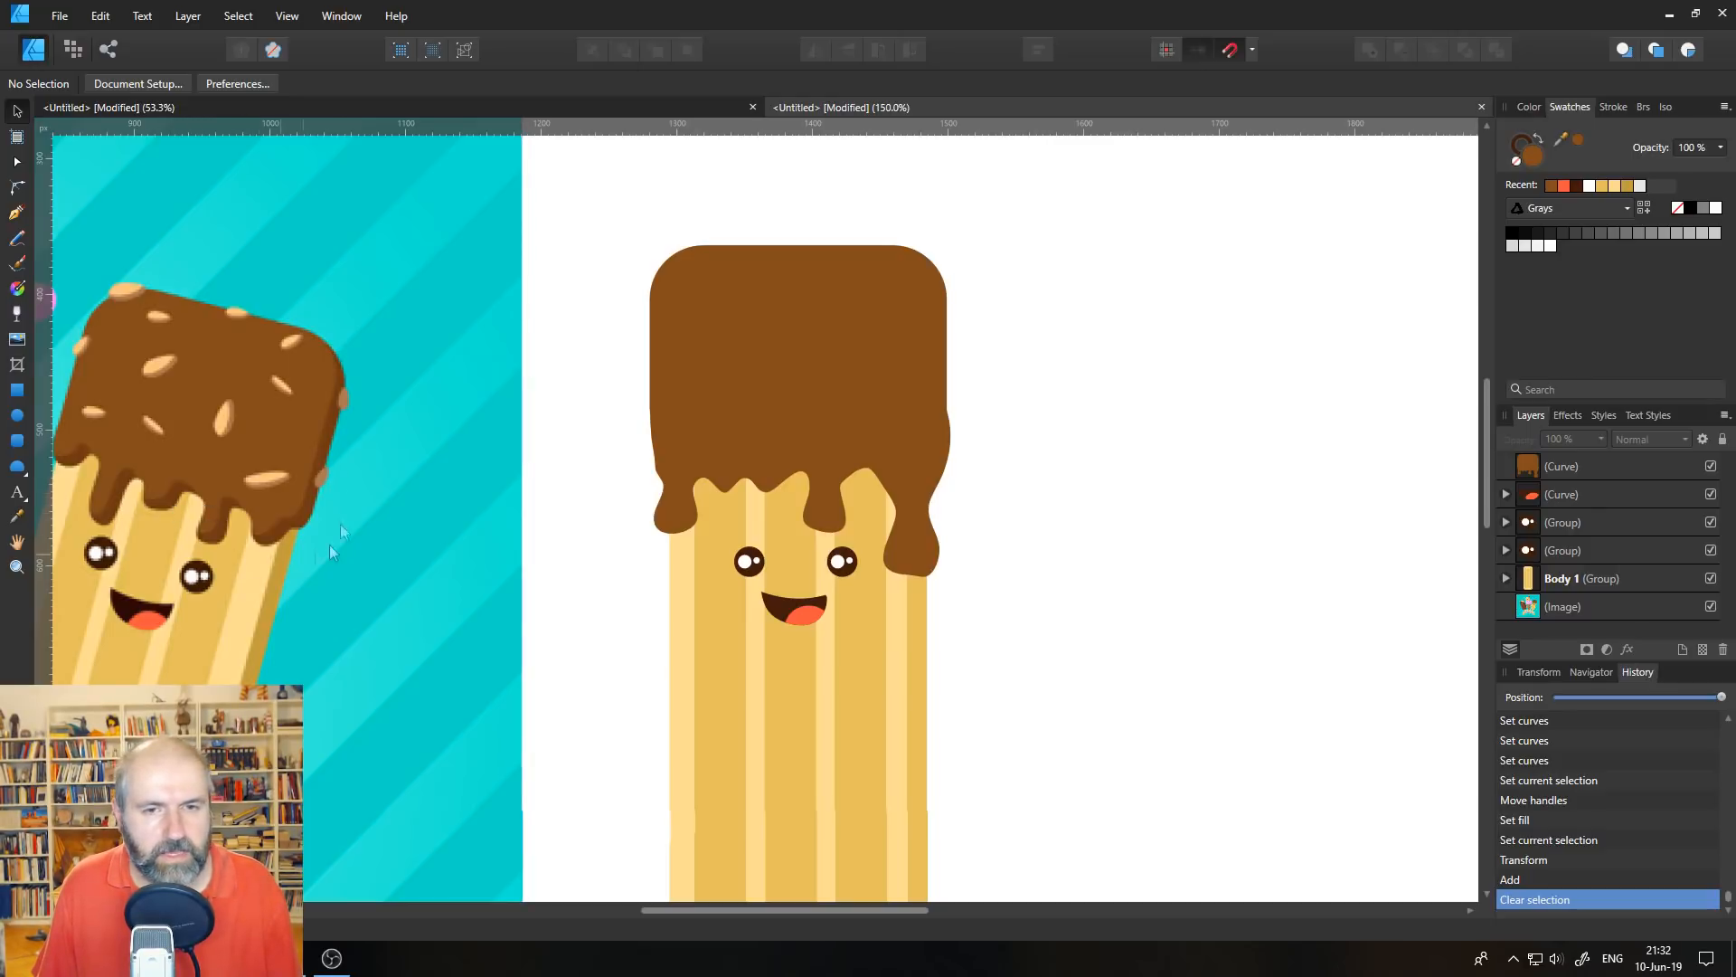
- Duplicate the chocolate coating shape twice, leaving both copies in place over the original
click(16, 238)
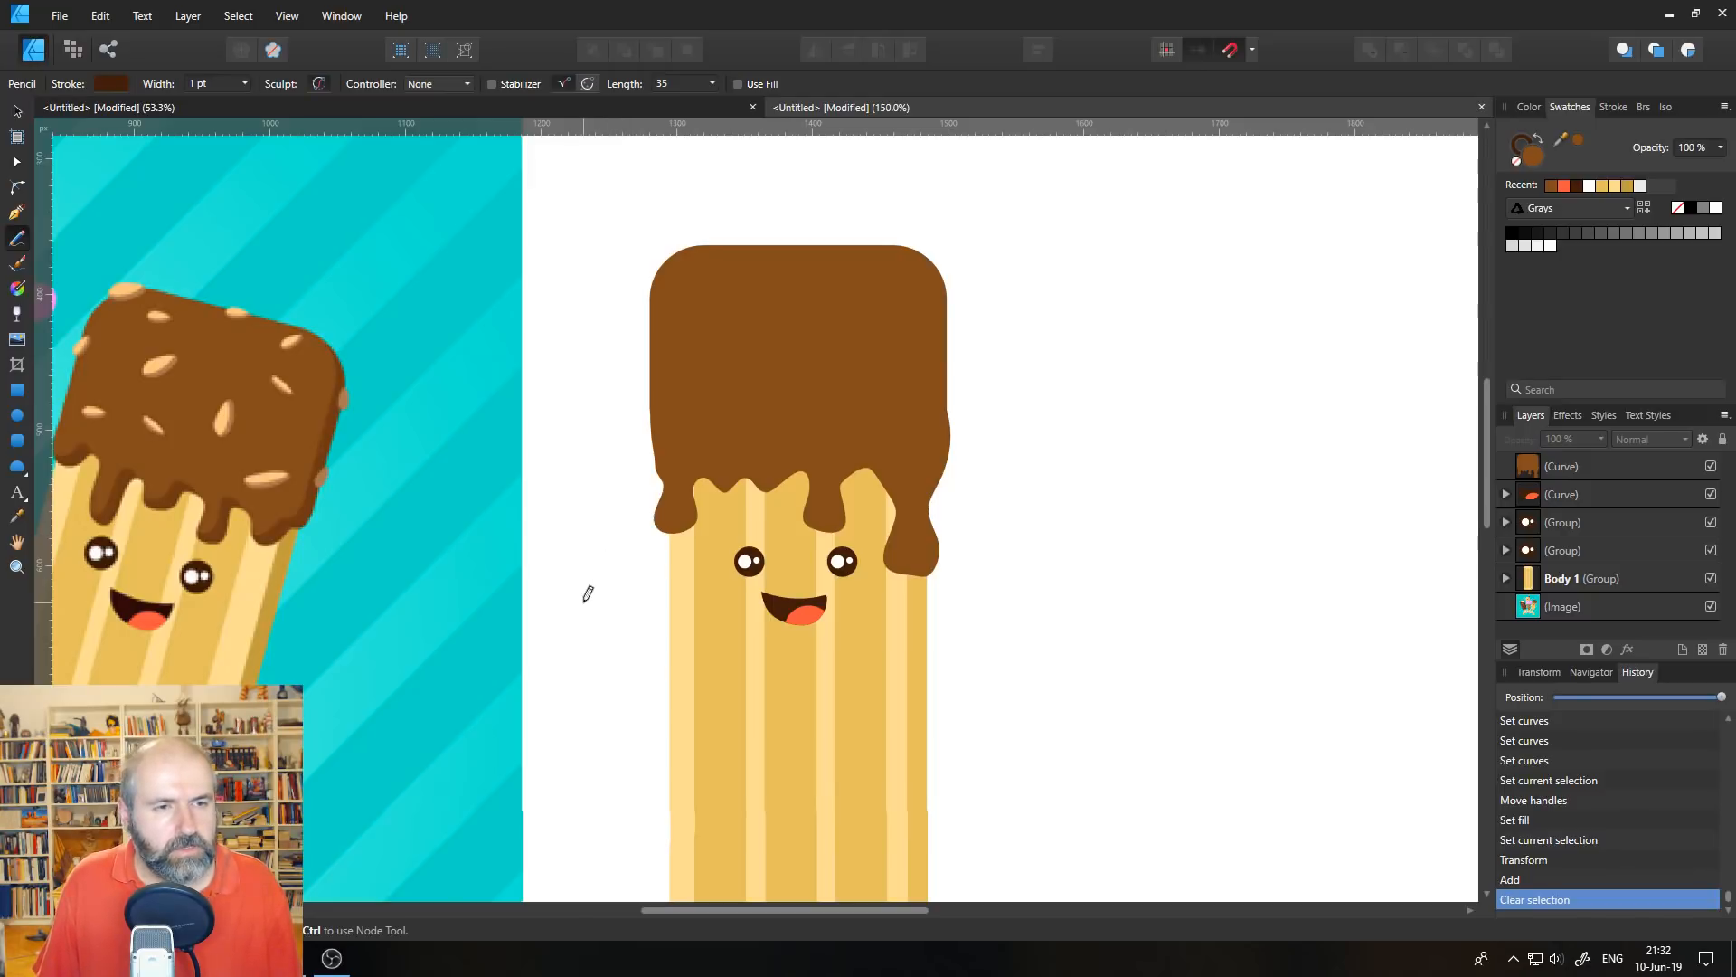
click(17, 111)
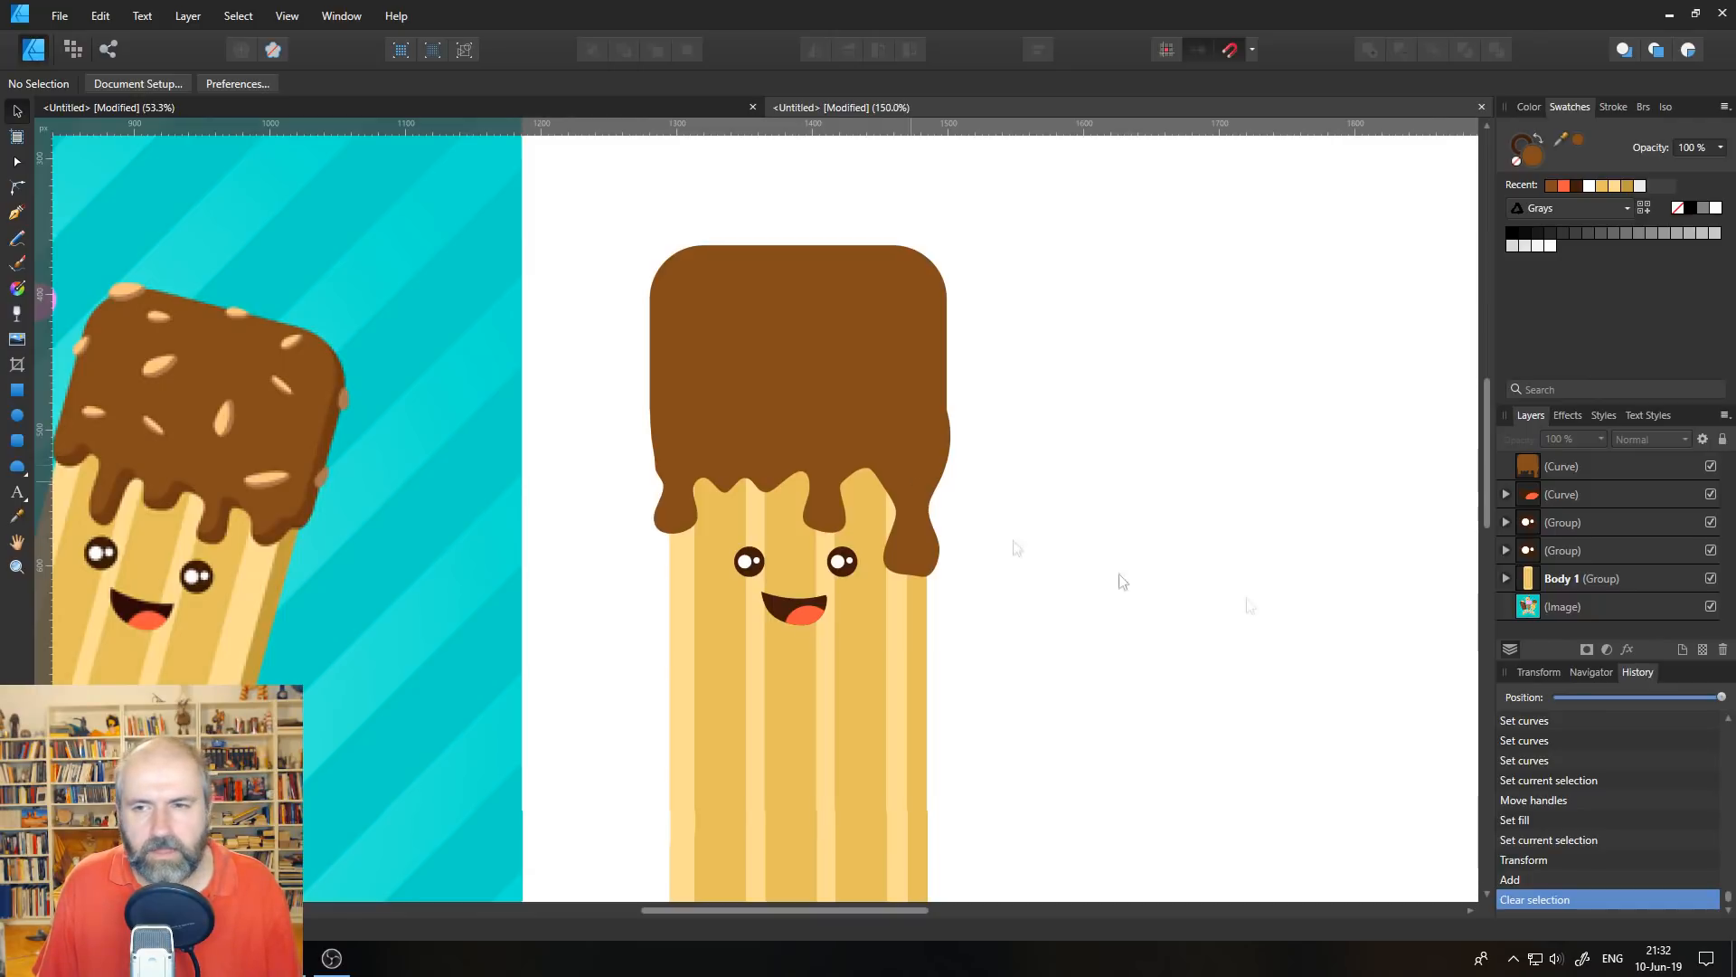
click(1526, 465)
right_click(1526, 466)
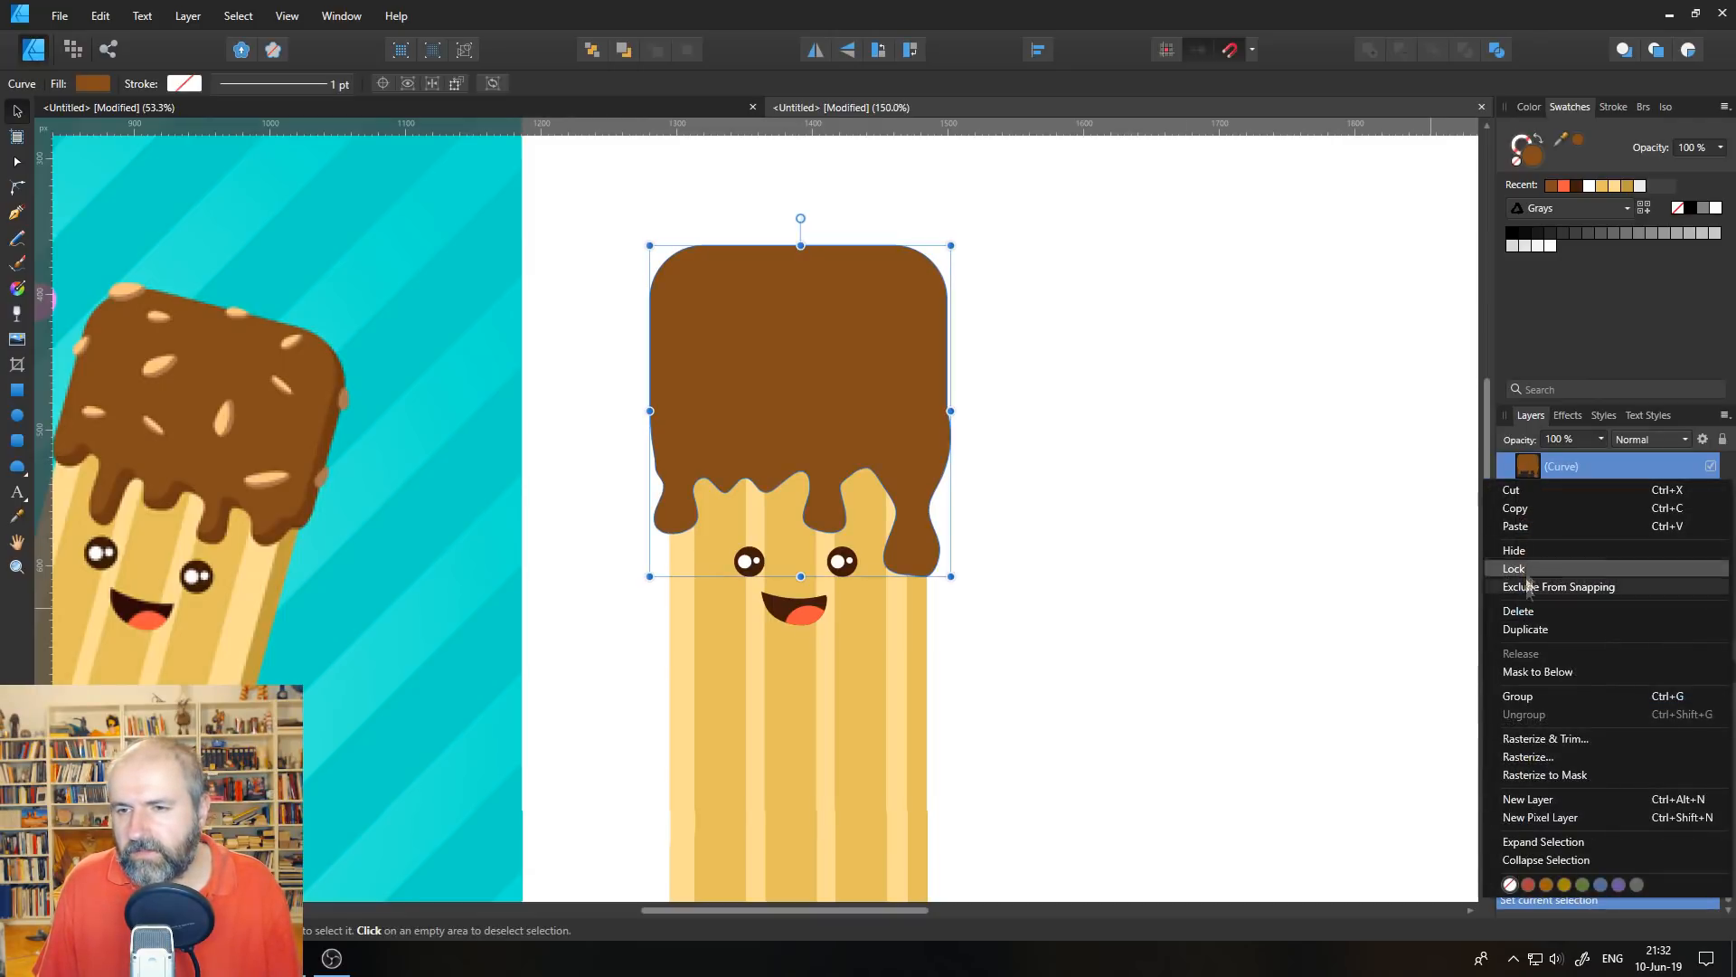
click(1526, 629)
drag(919, 427, 904, 421)
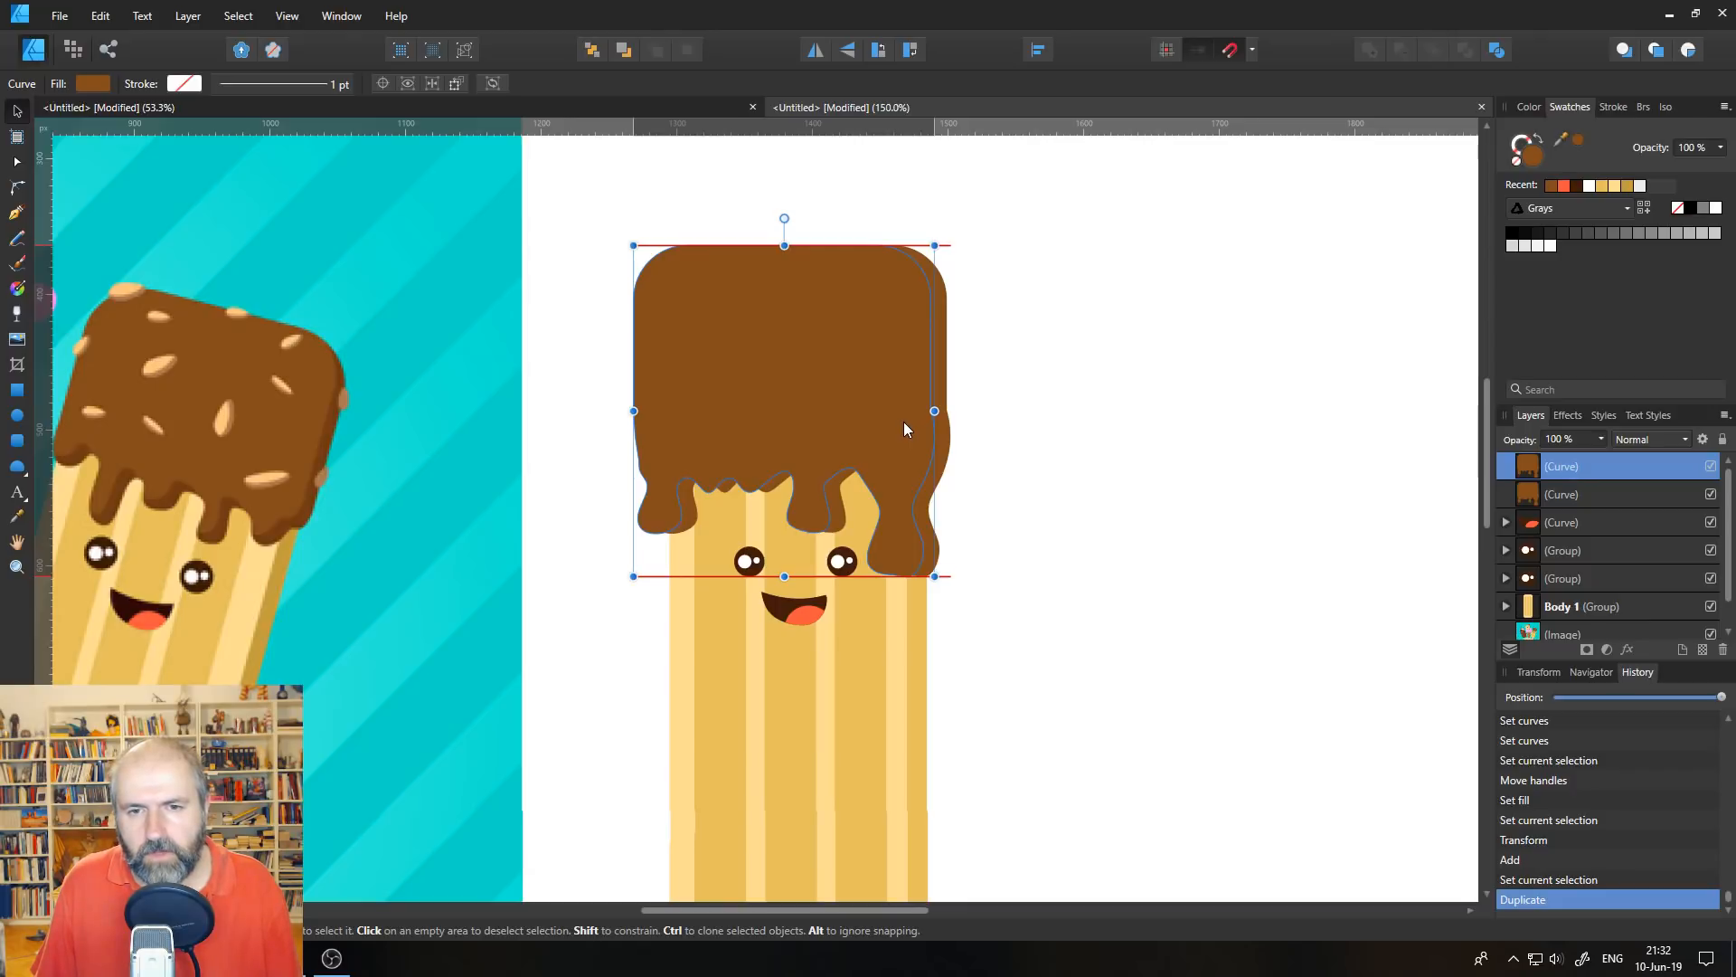
drag(903, 421, 923, 419)
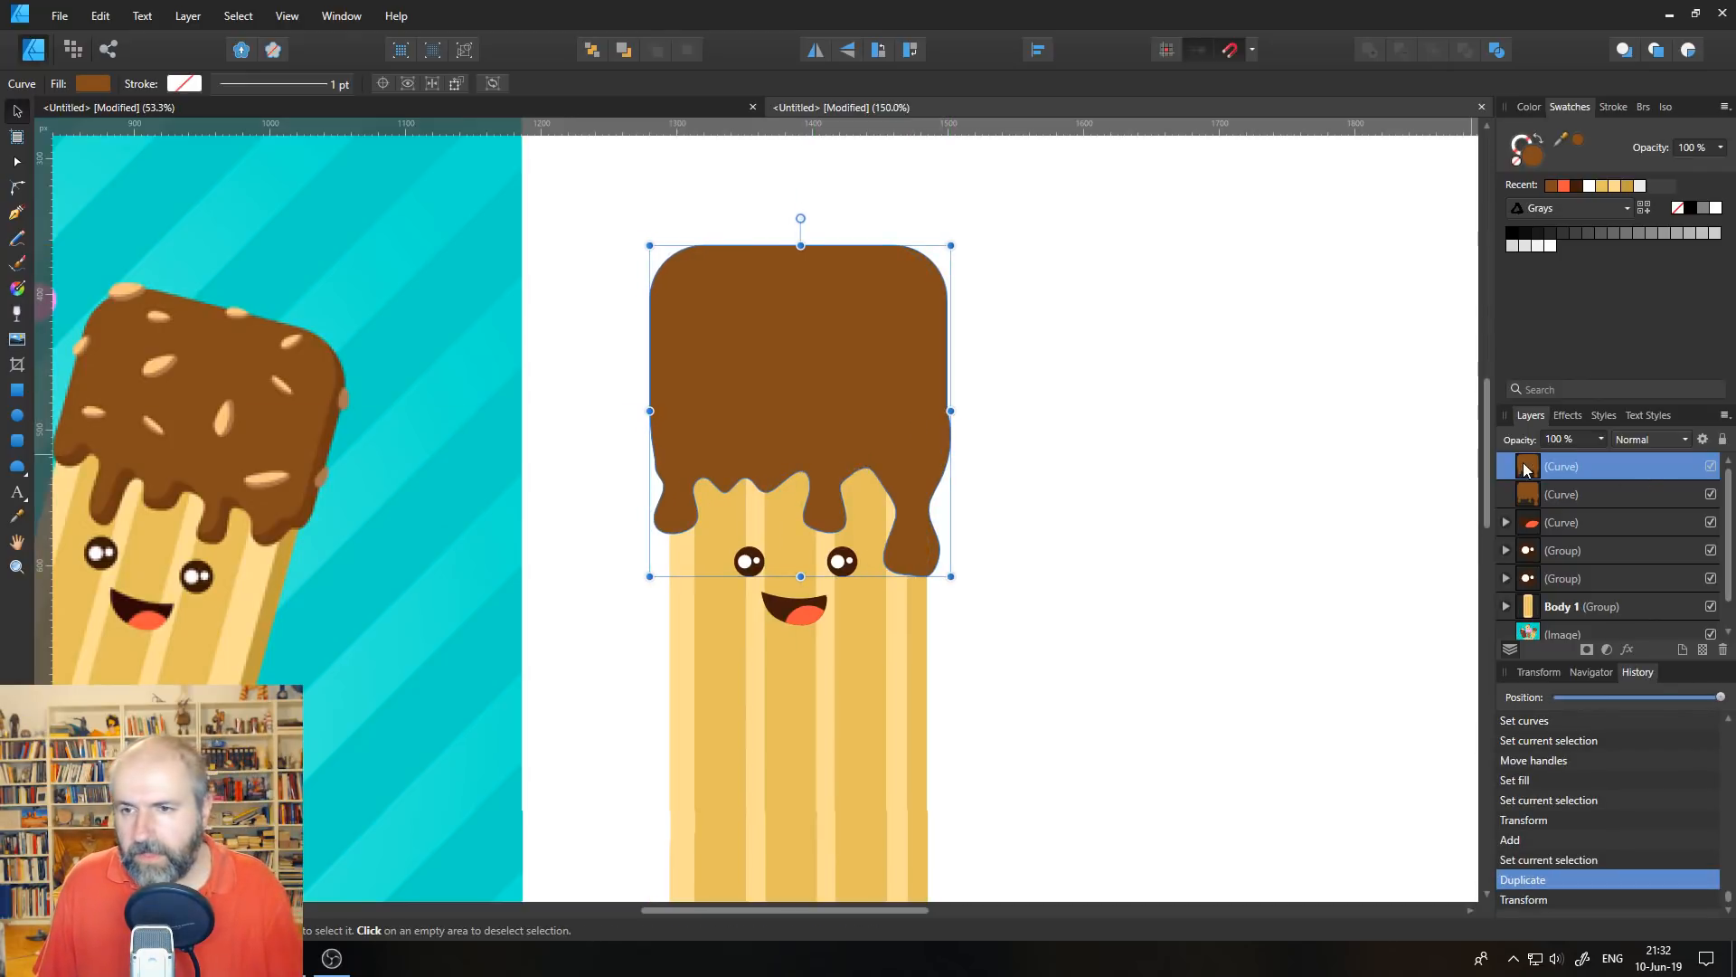
right_click(1527, 468)
click(1529, 620)
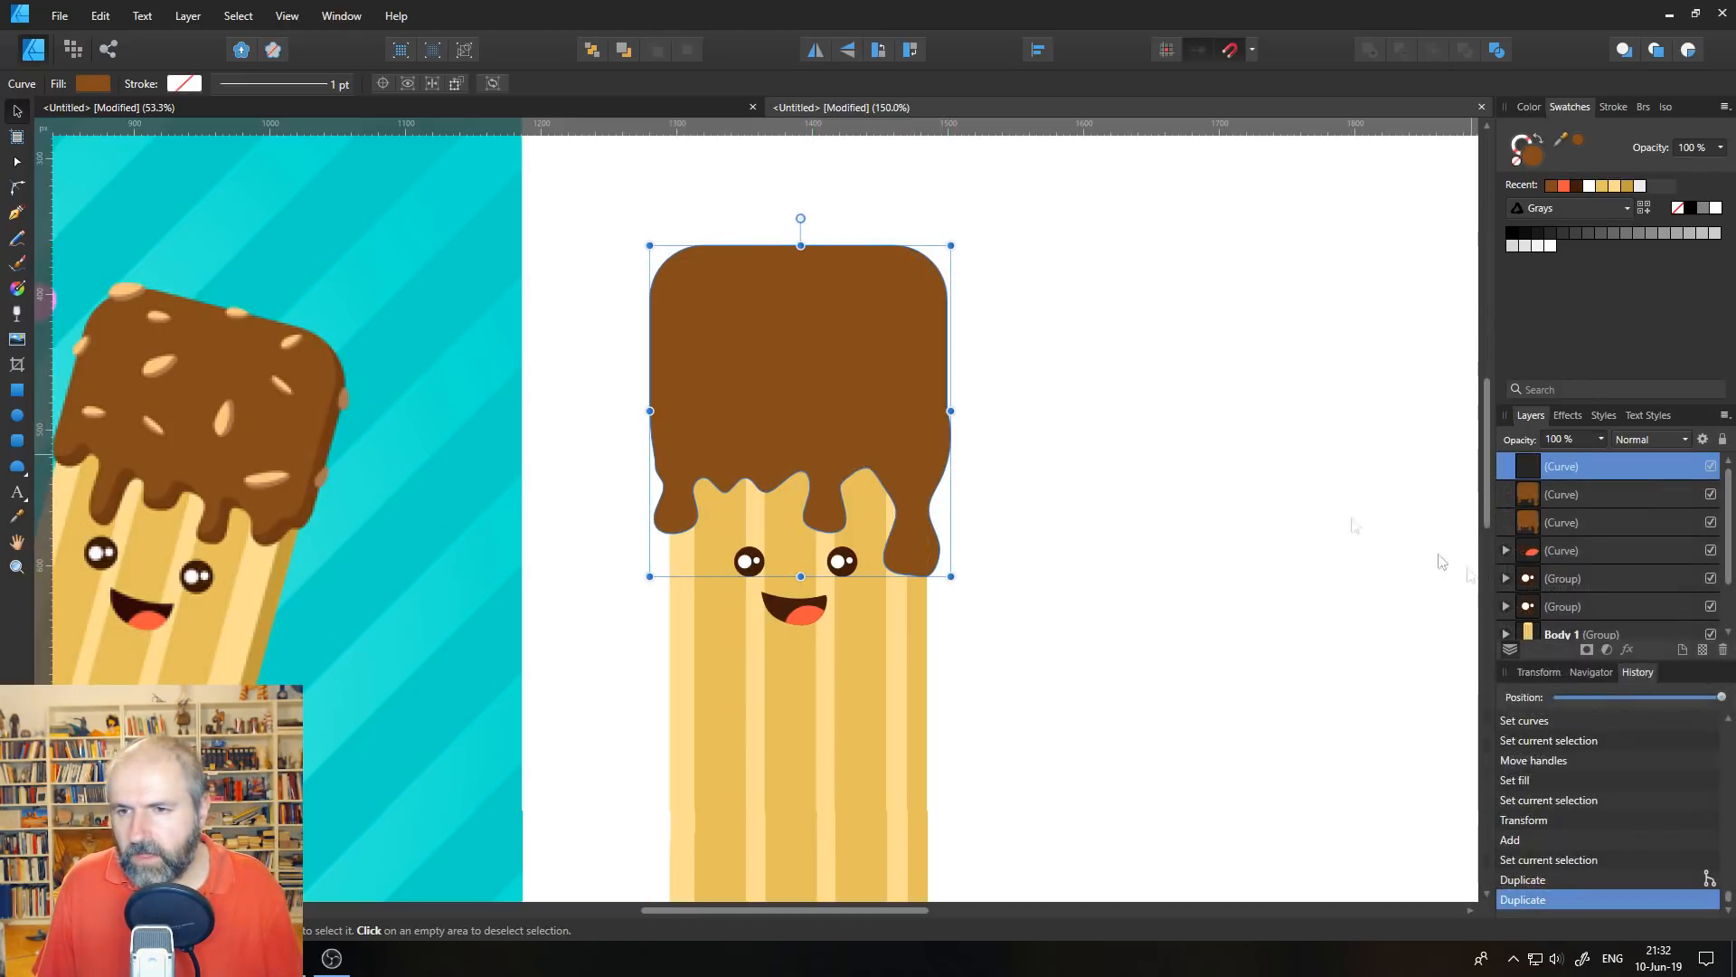
- Shift the topmost coating copy slightly left and subtract it from the copy beneath to leave a shading strip along the right edges
drag(905, 399, 901, 393)
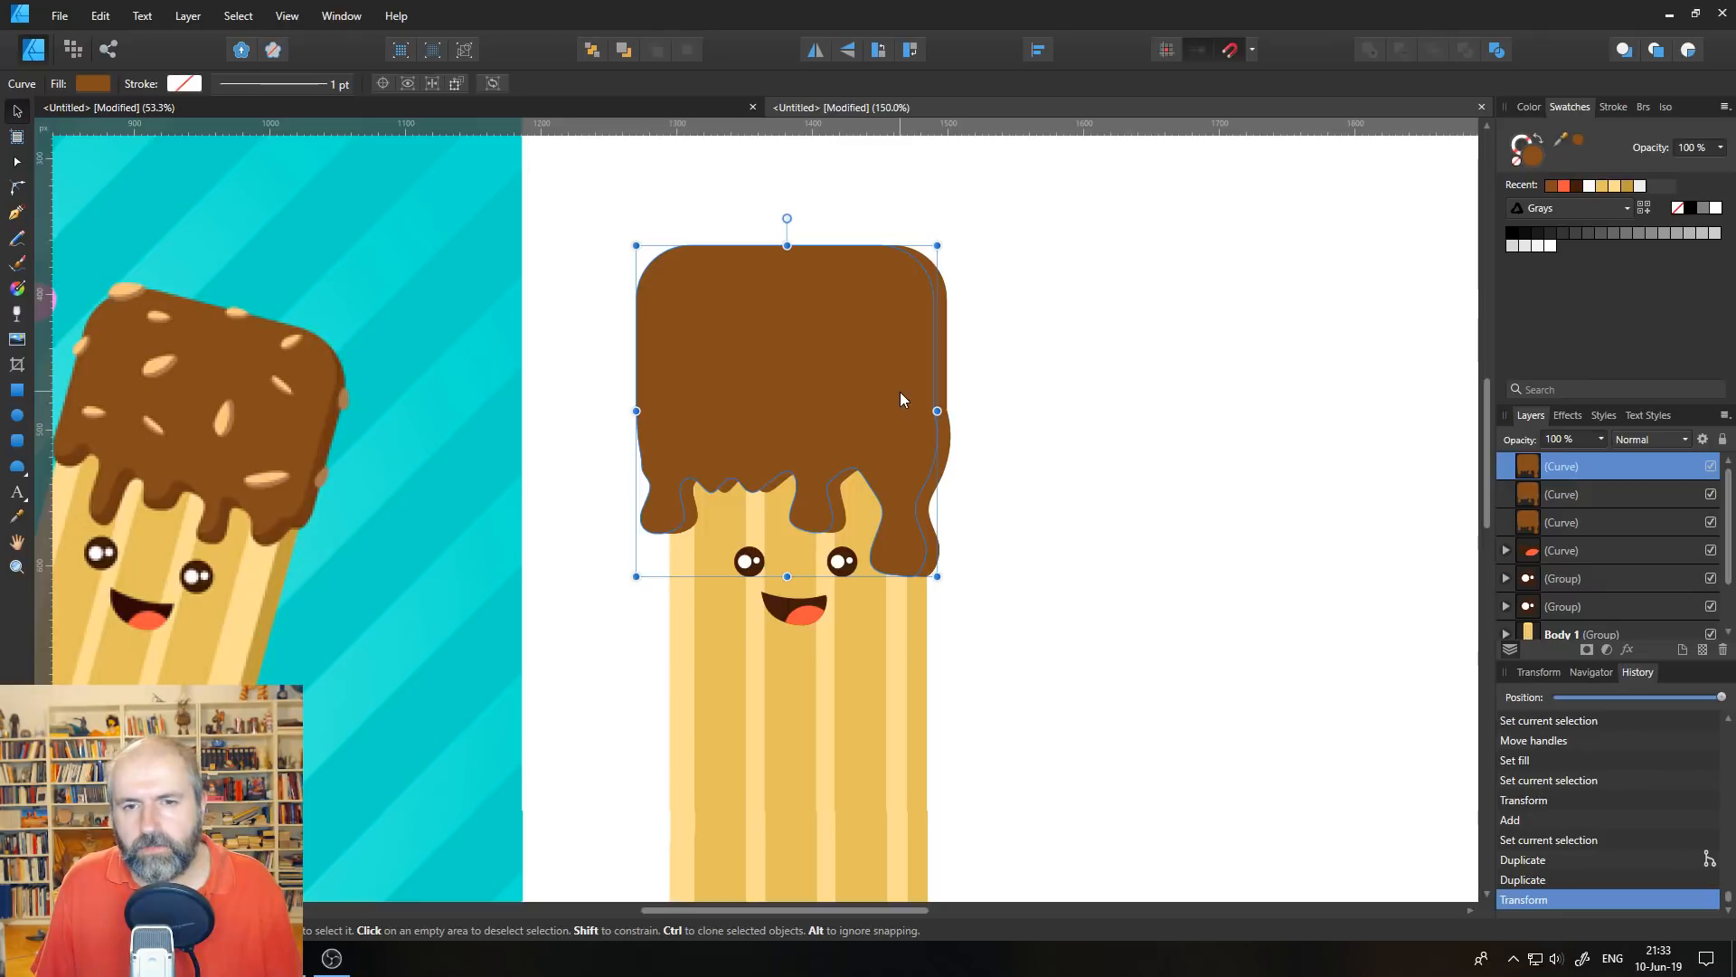
shift+click(1626, 499)
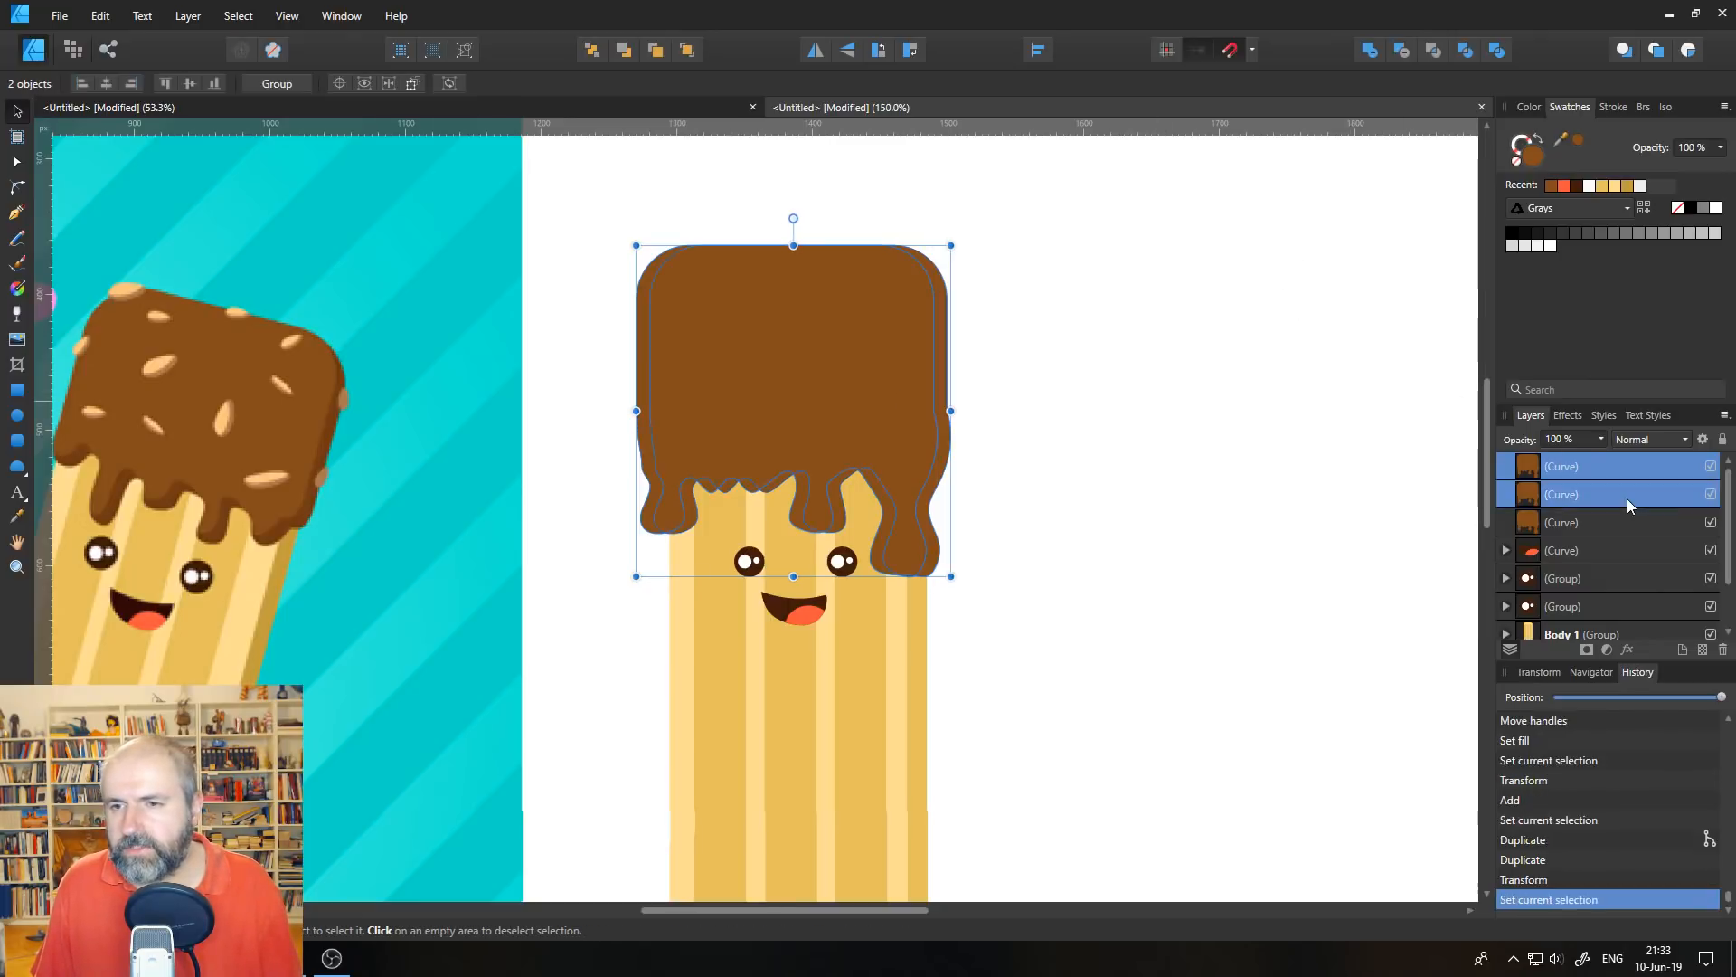
click(1407, 51)
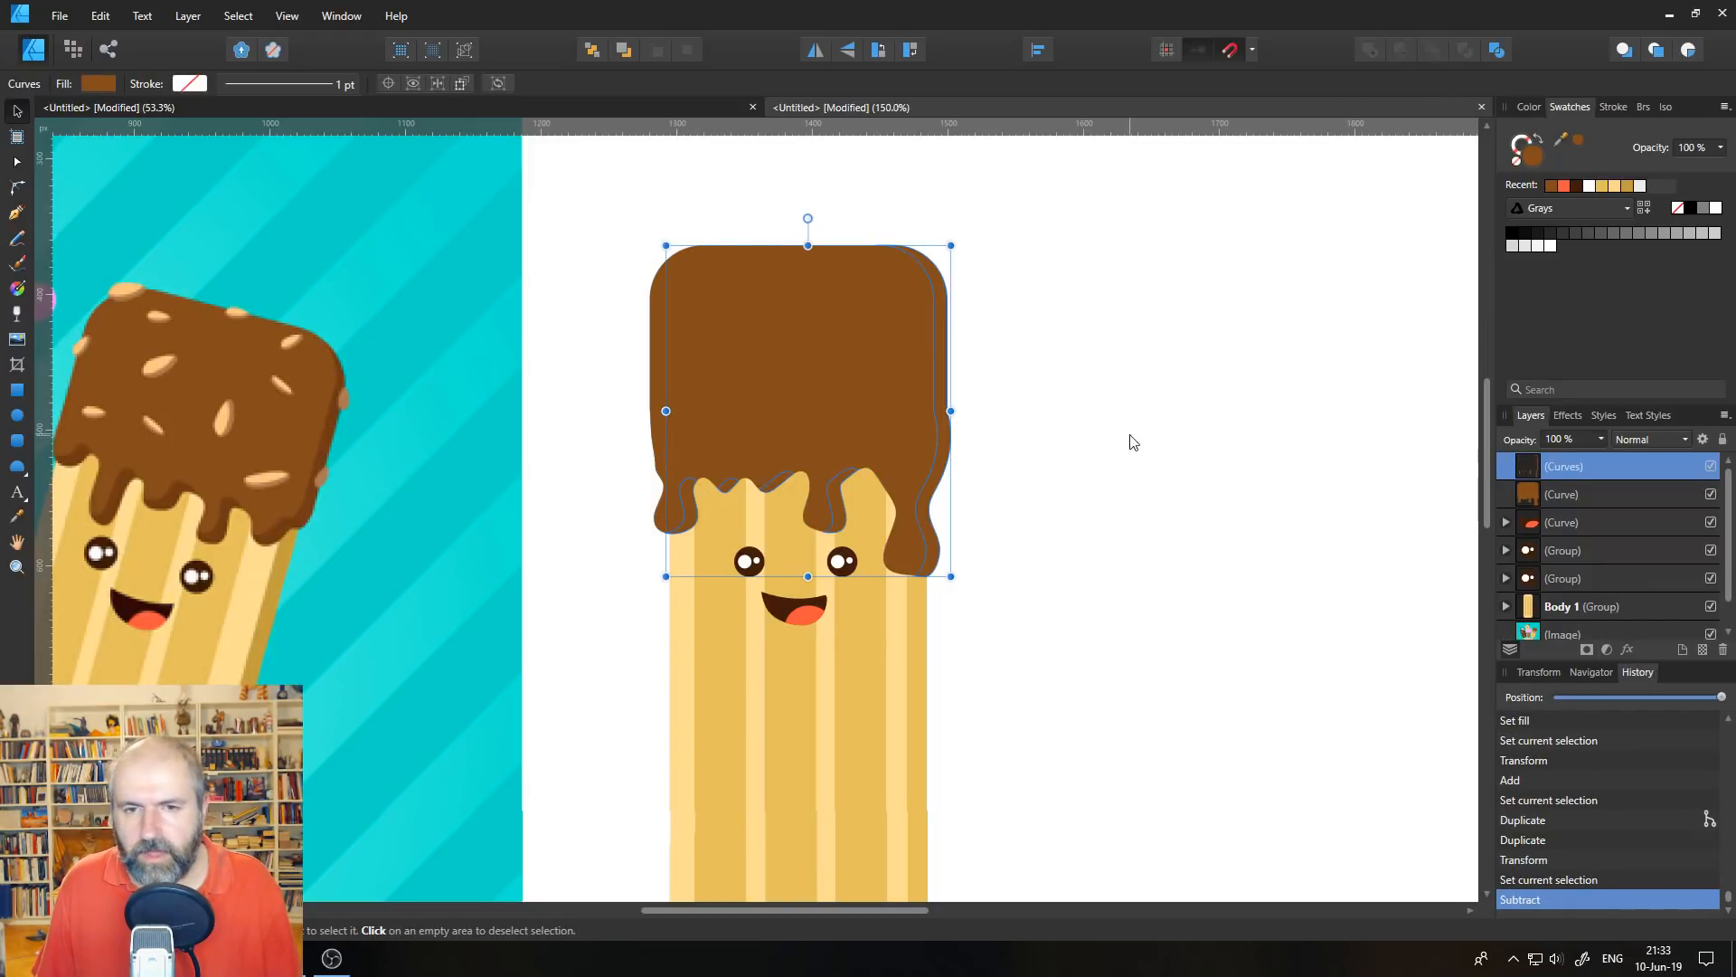
- Fill the shading strips with the darker brown sampled from the shaded edge of the reference coating
click(1534, 470)
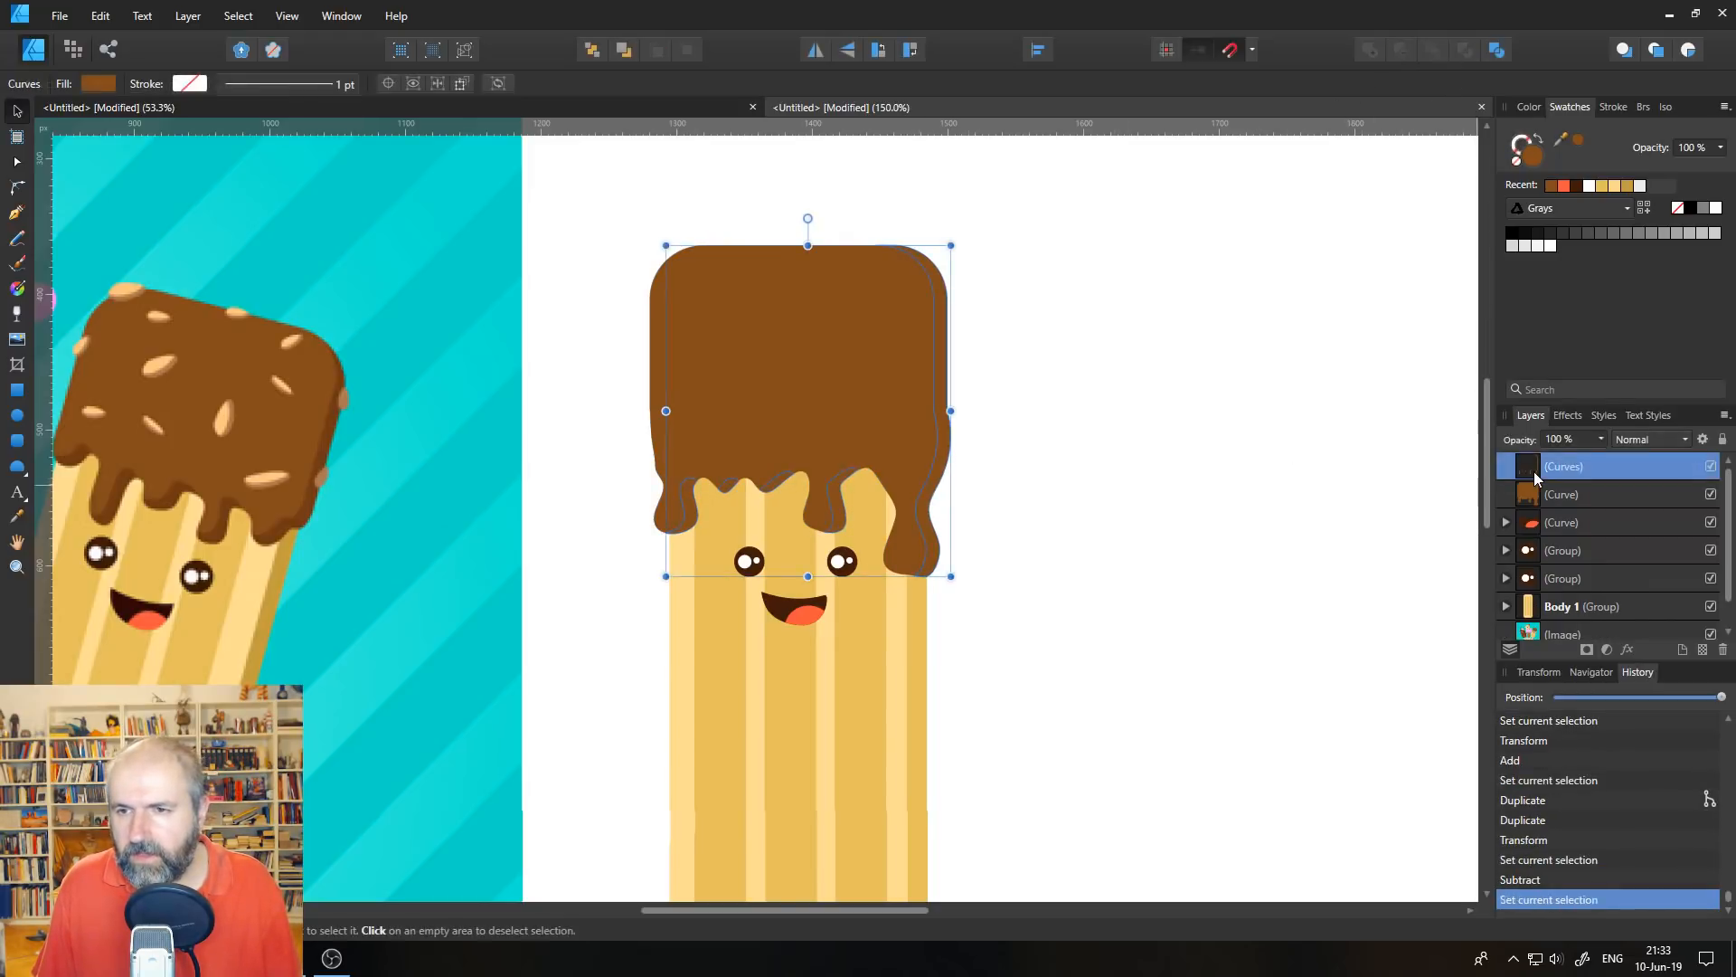
drag(1563, 138, 323, 449)
click(1581, 141)
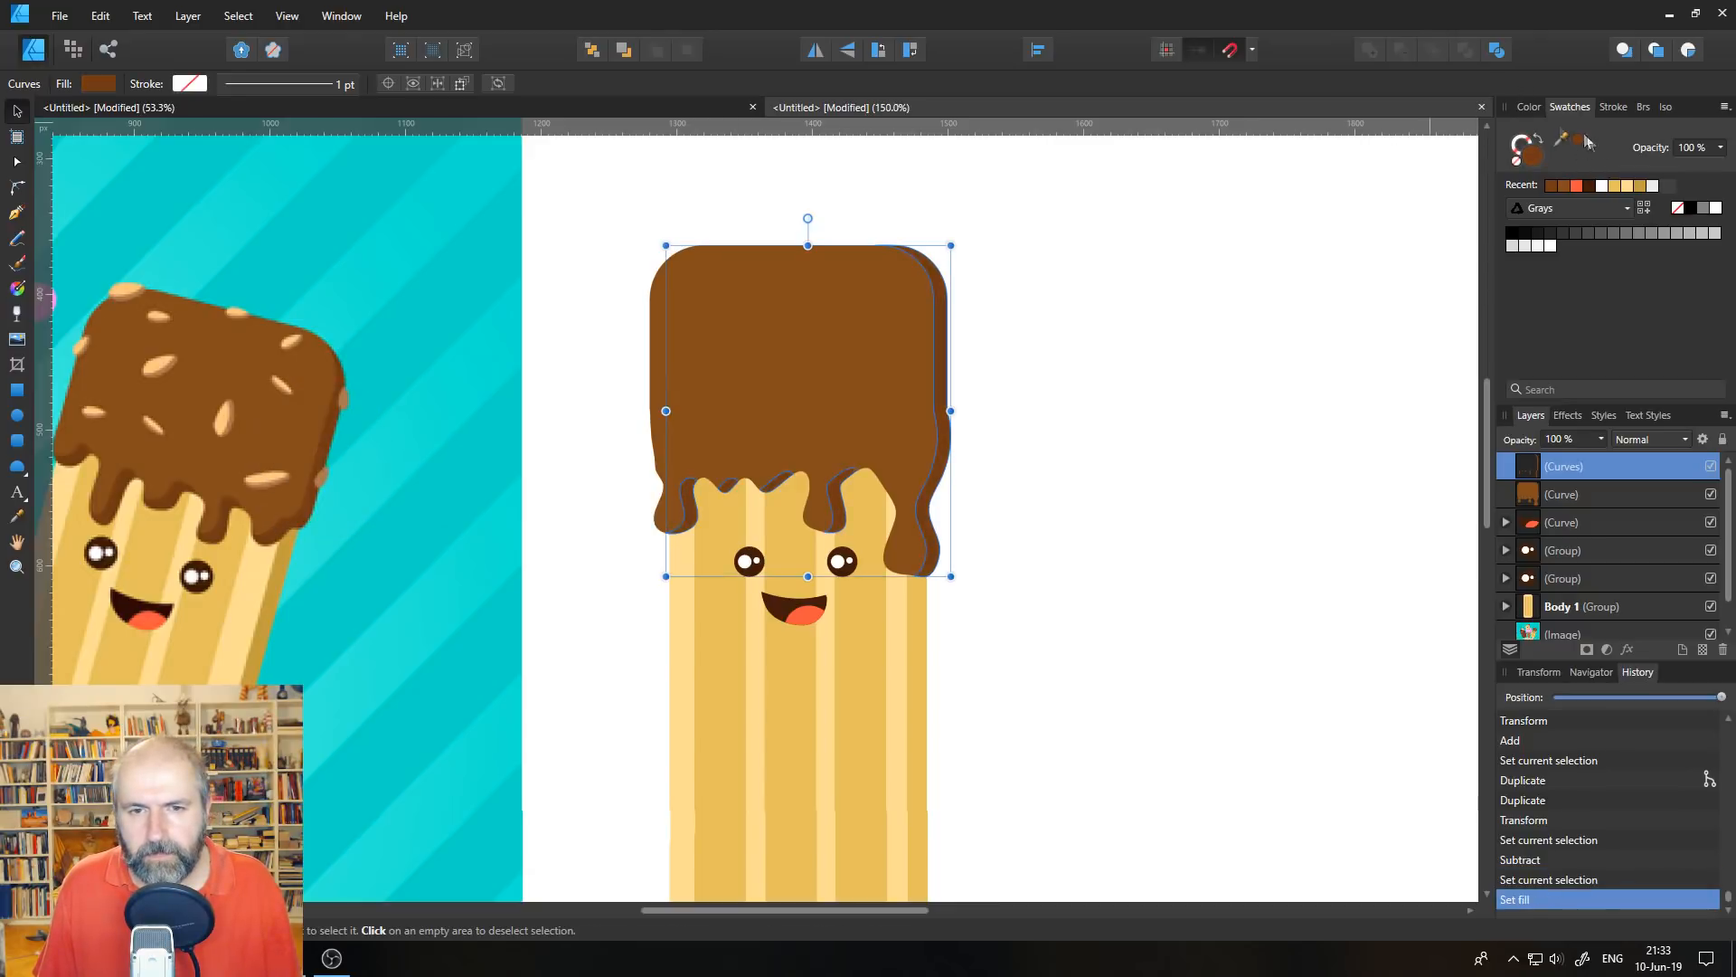
click(1174, 280)
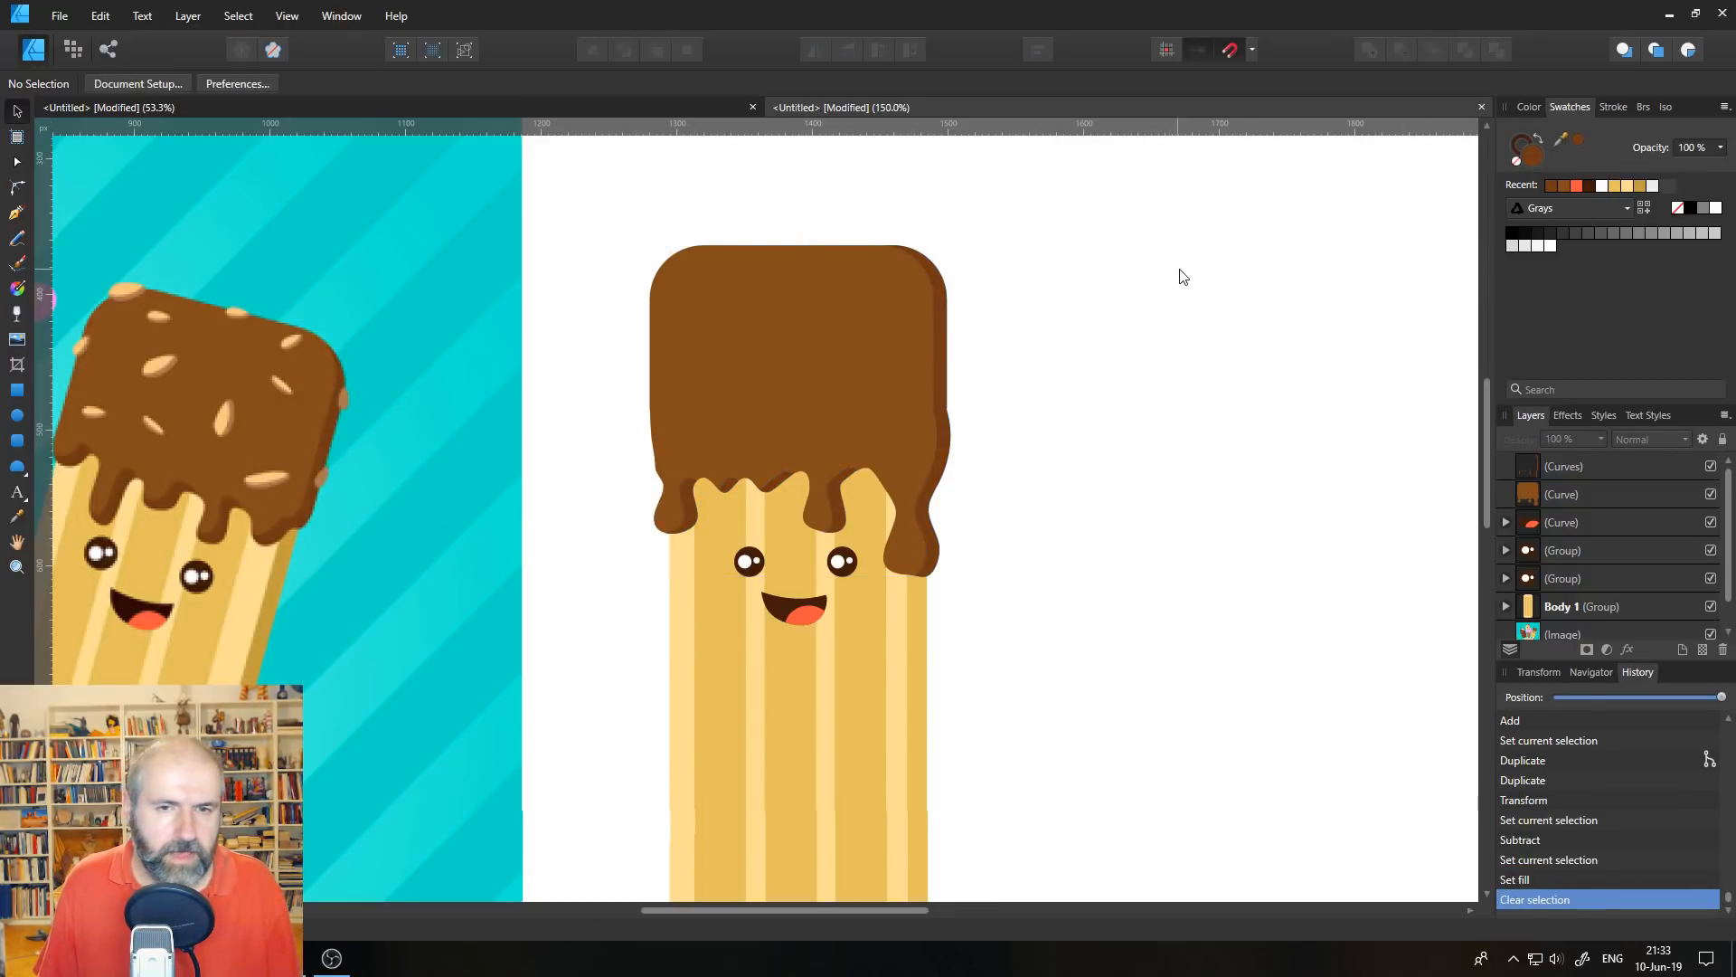
- Reshape the shading of the first small drip by moving its end nodes outward along the coating edge and curving its inner side
click(17, 567)
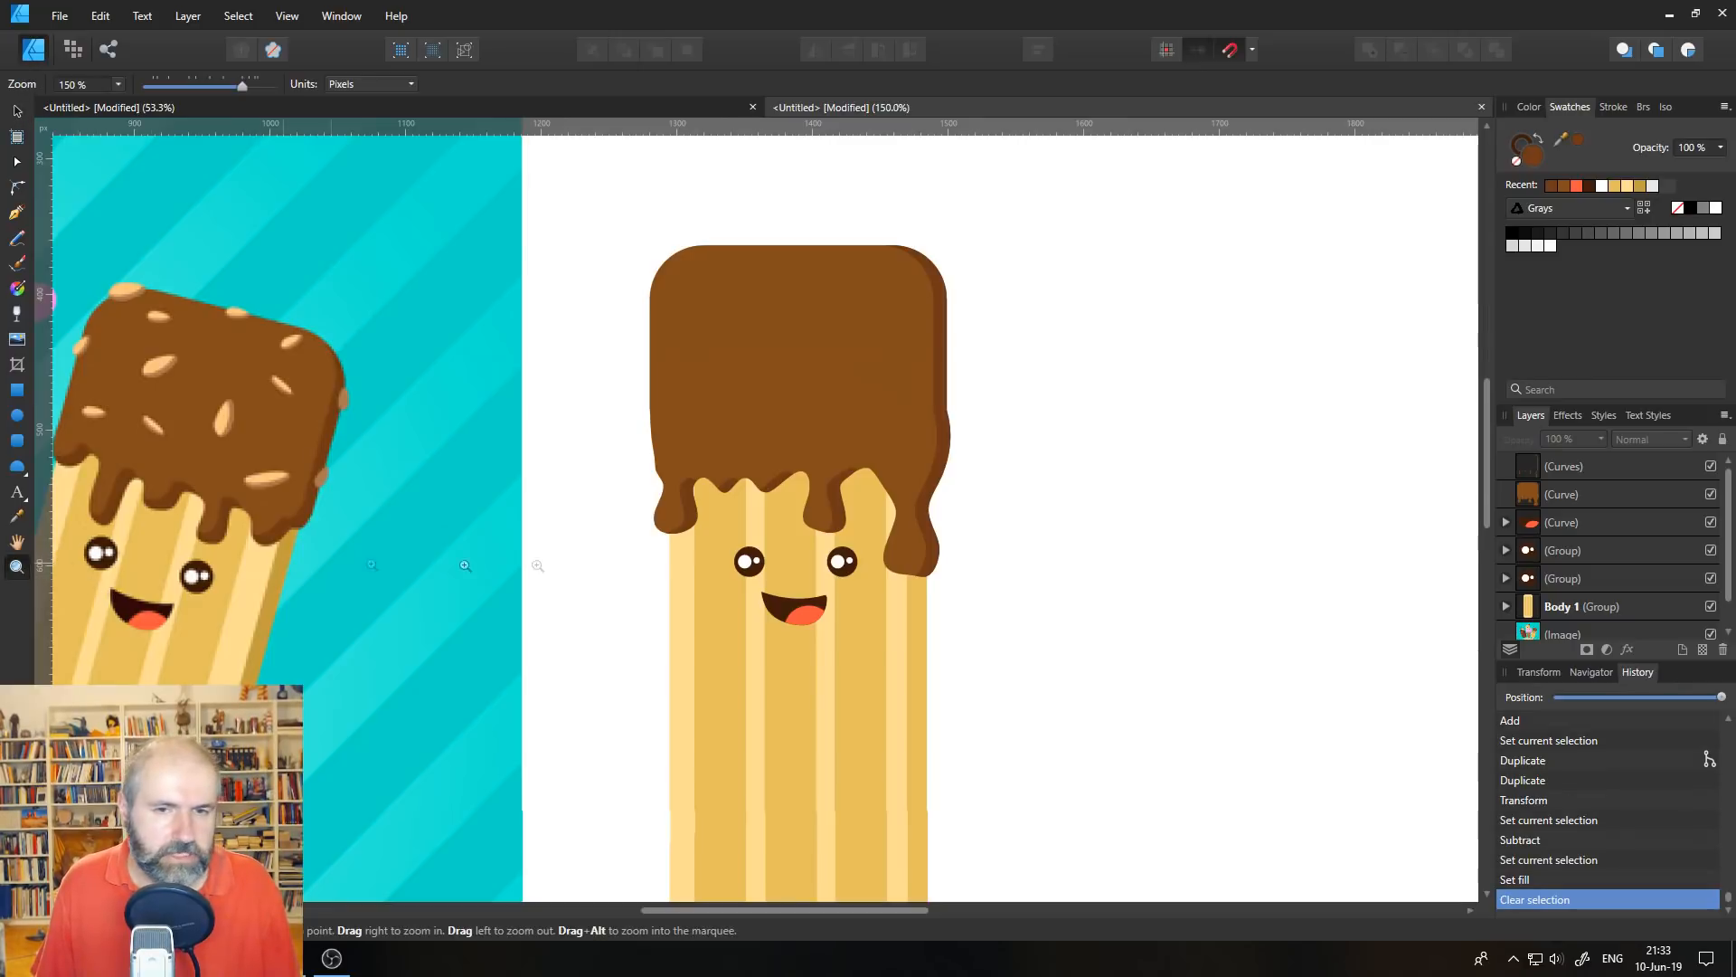
click(671, 521)
click(670, 521)
click(671, 521)
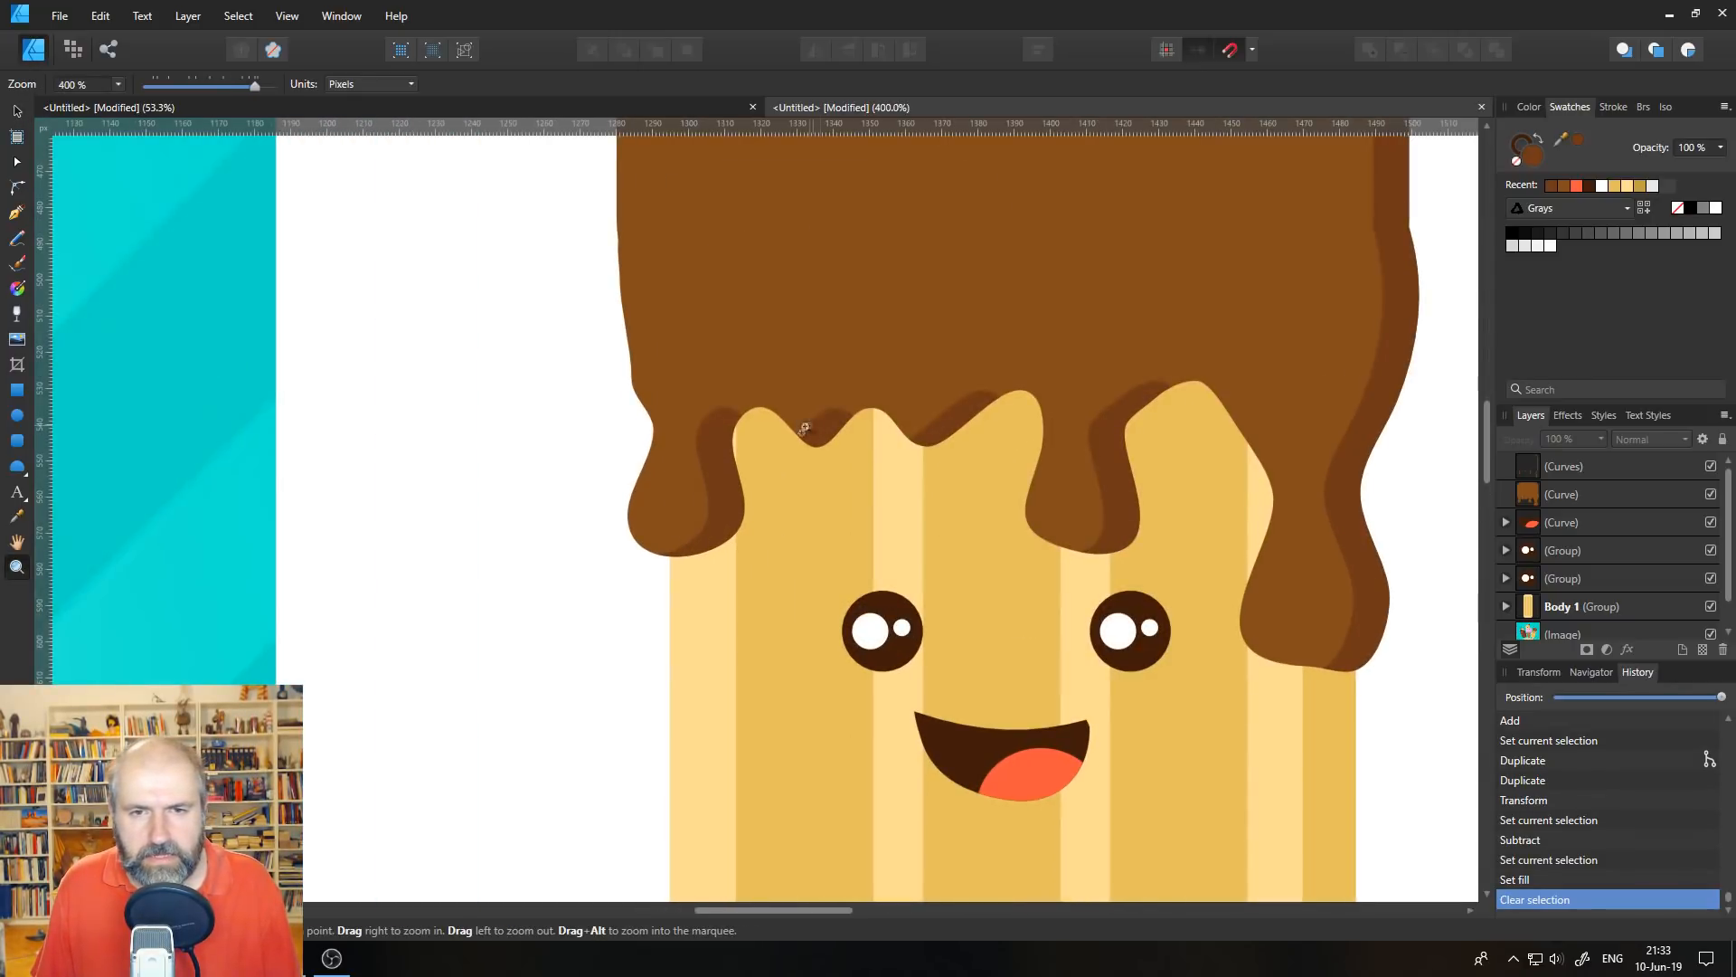
click(810, 426)
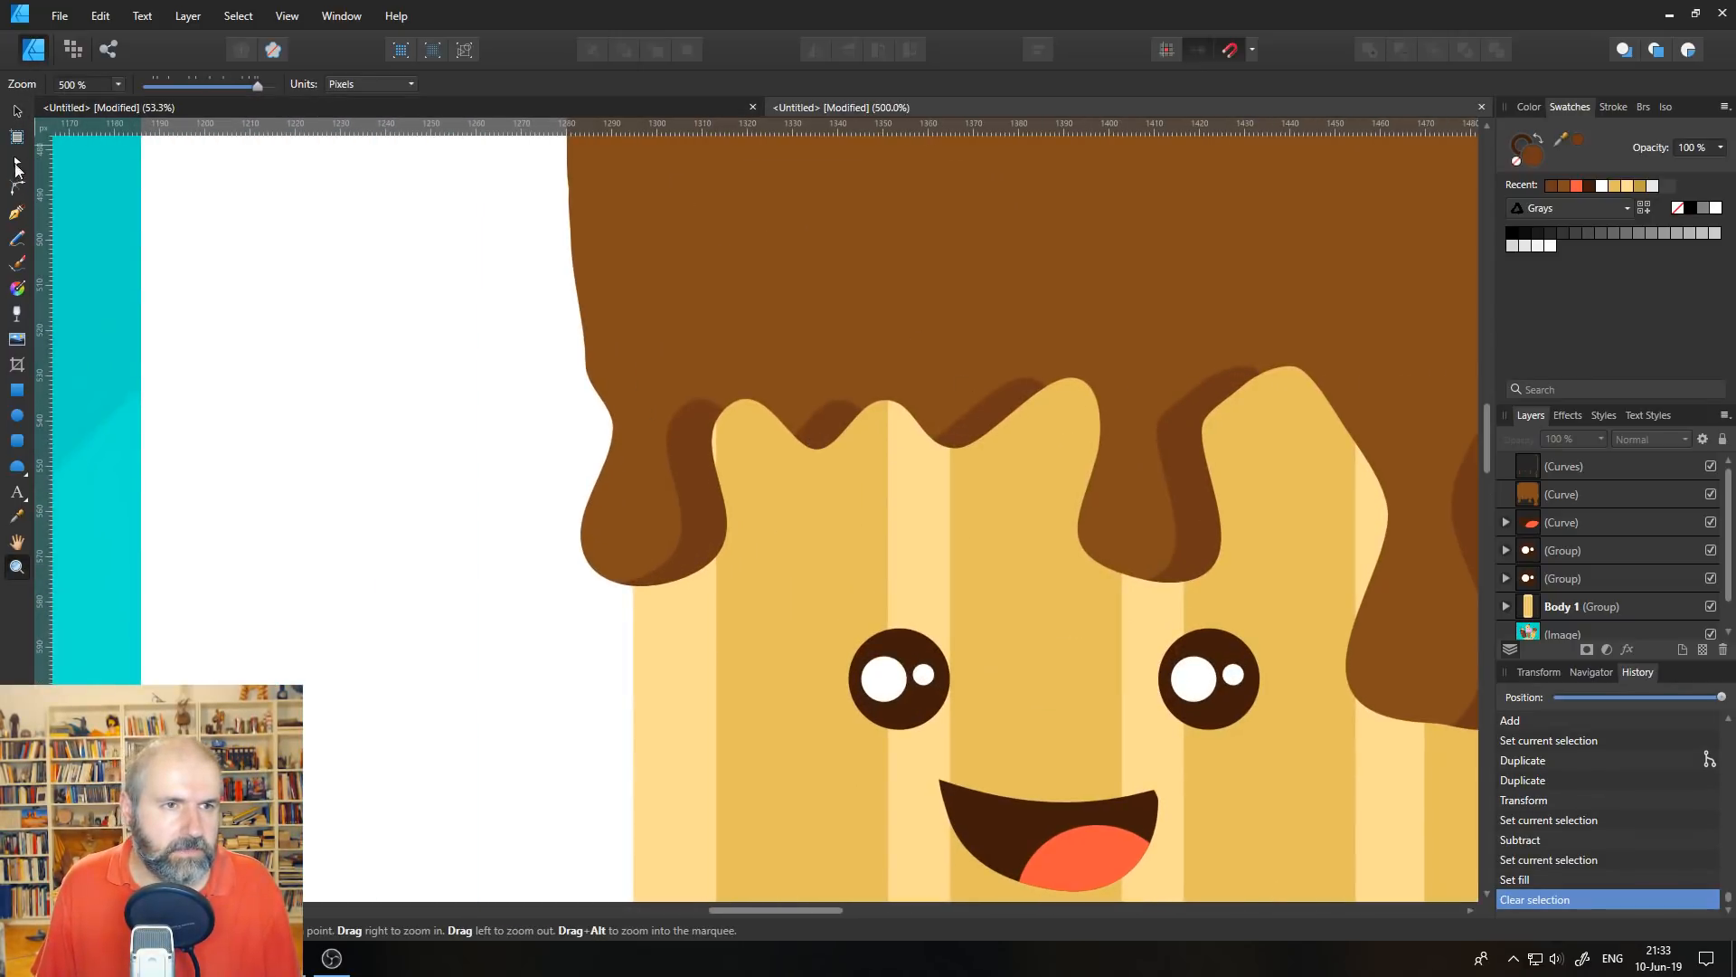
click(17, 165)
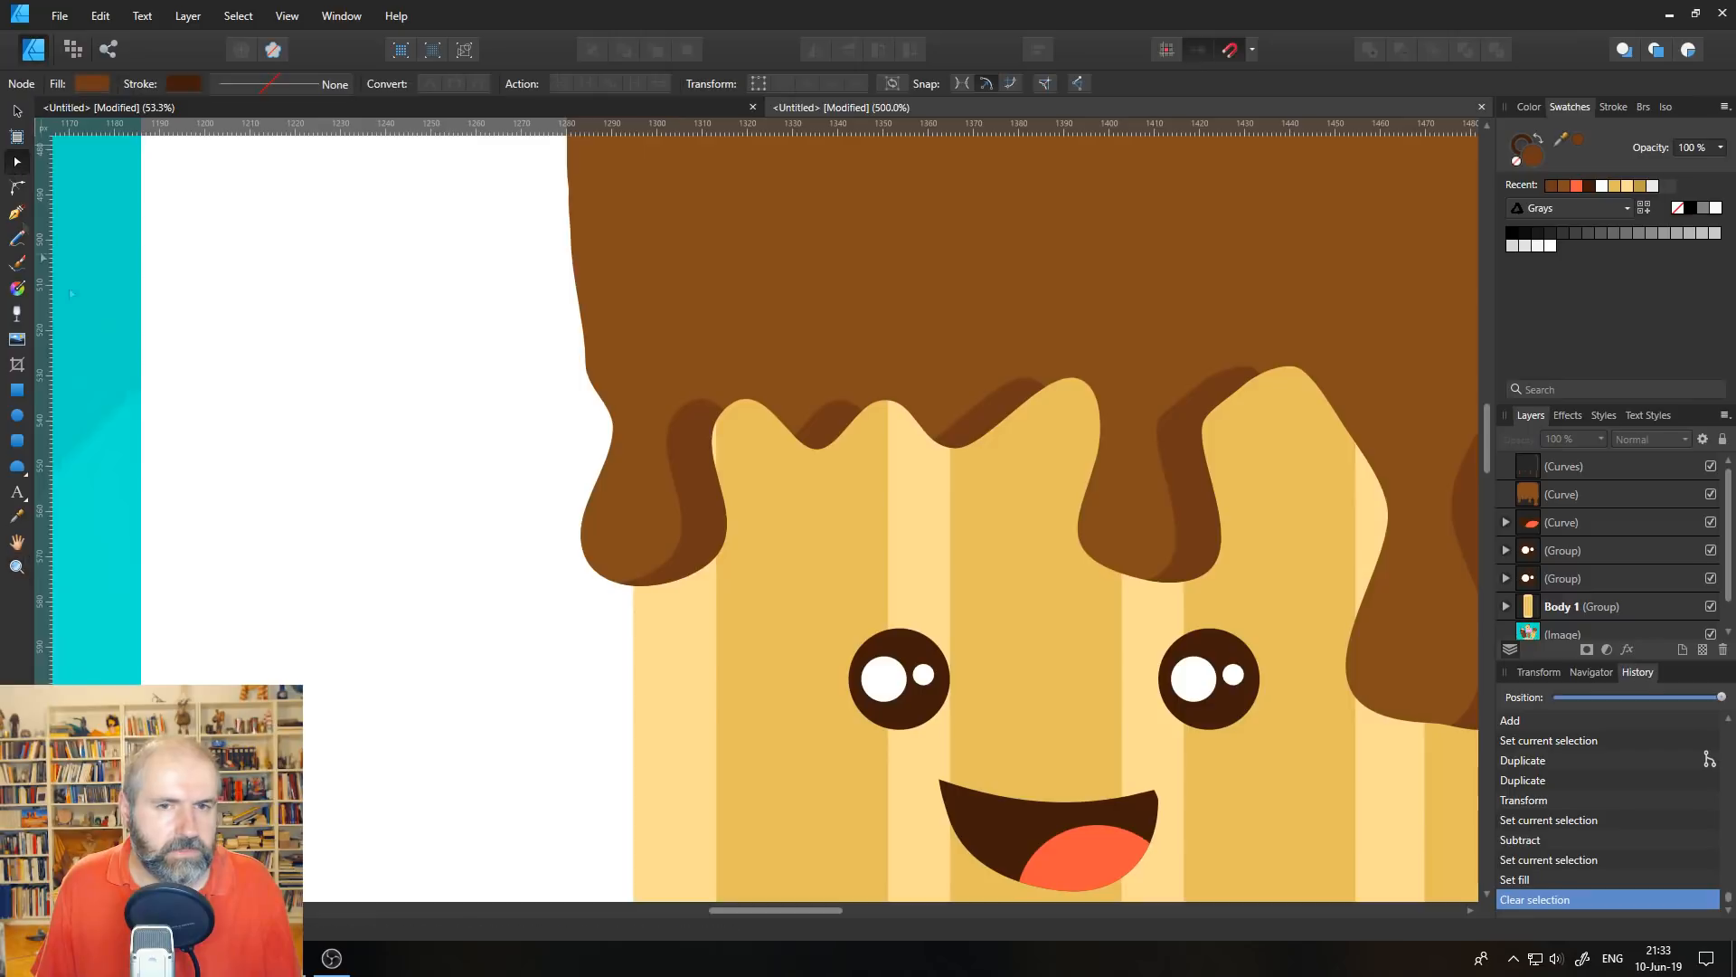
click(1711, 466)
click(1712, 465)
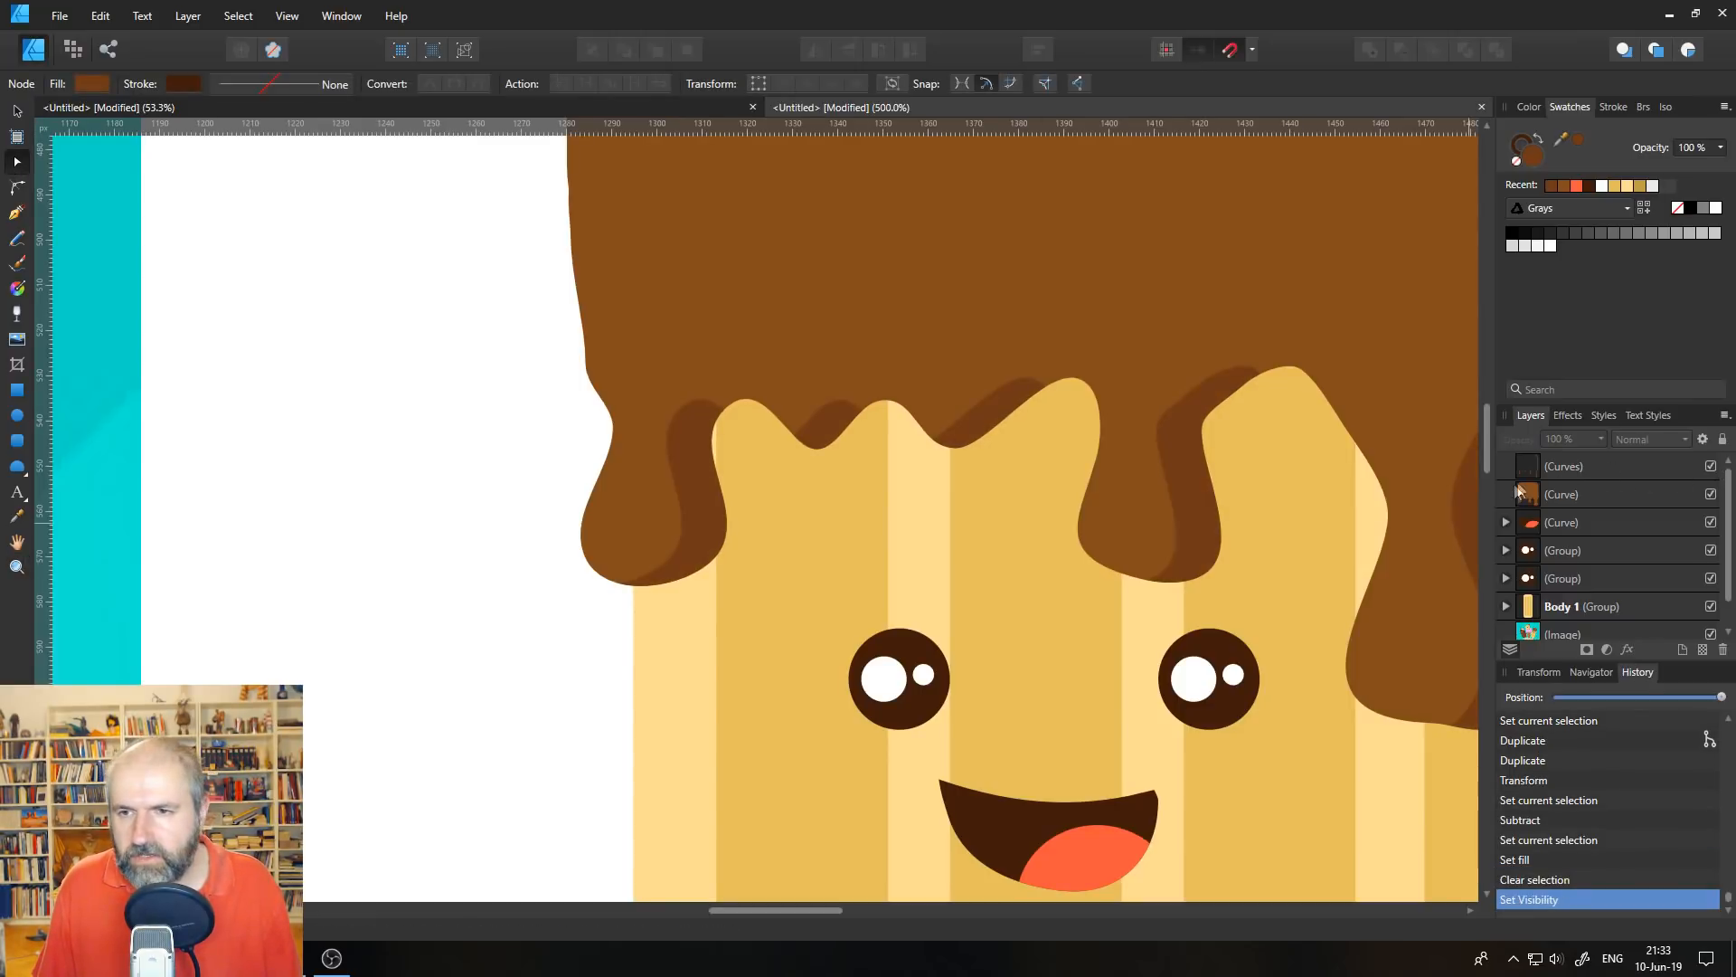
click(1524, 479)
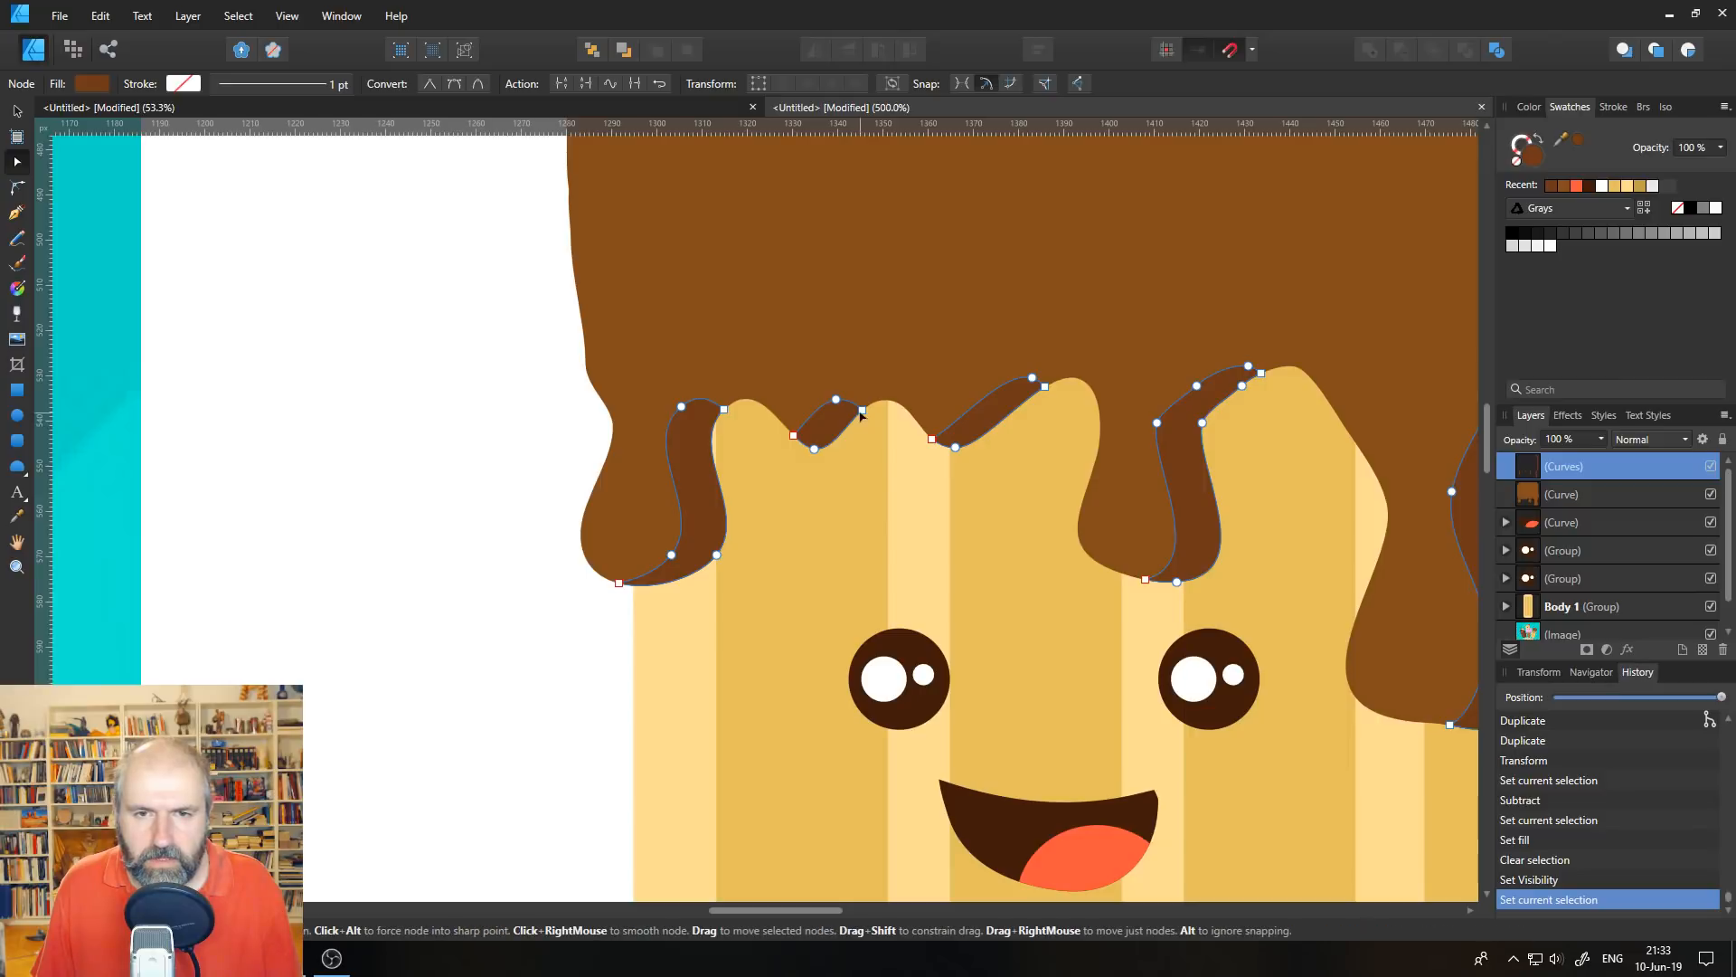
drag(862, 412, 828, 427)
click(831, 444)
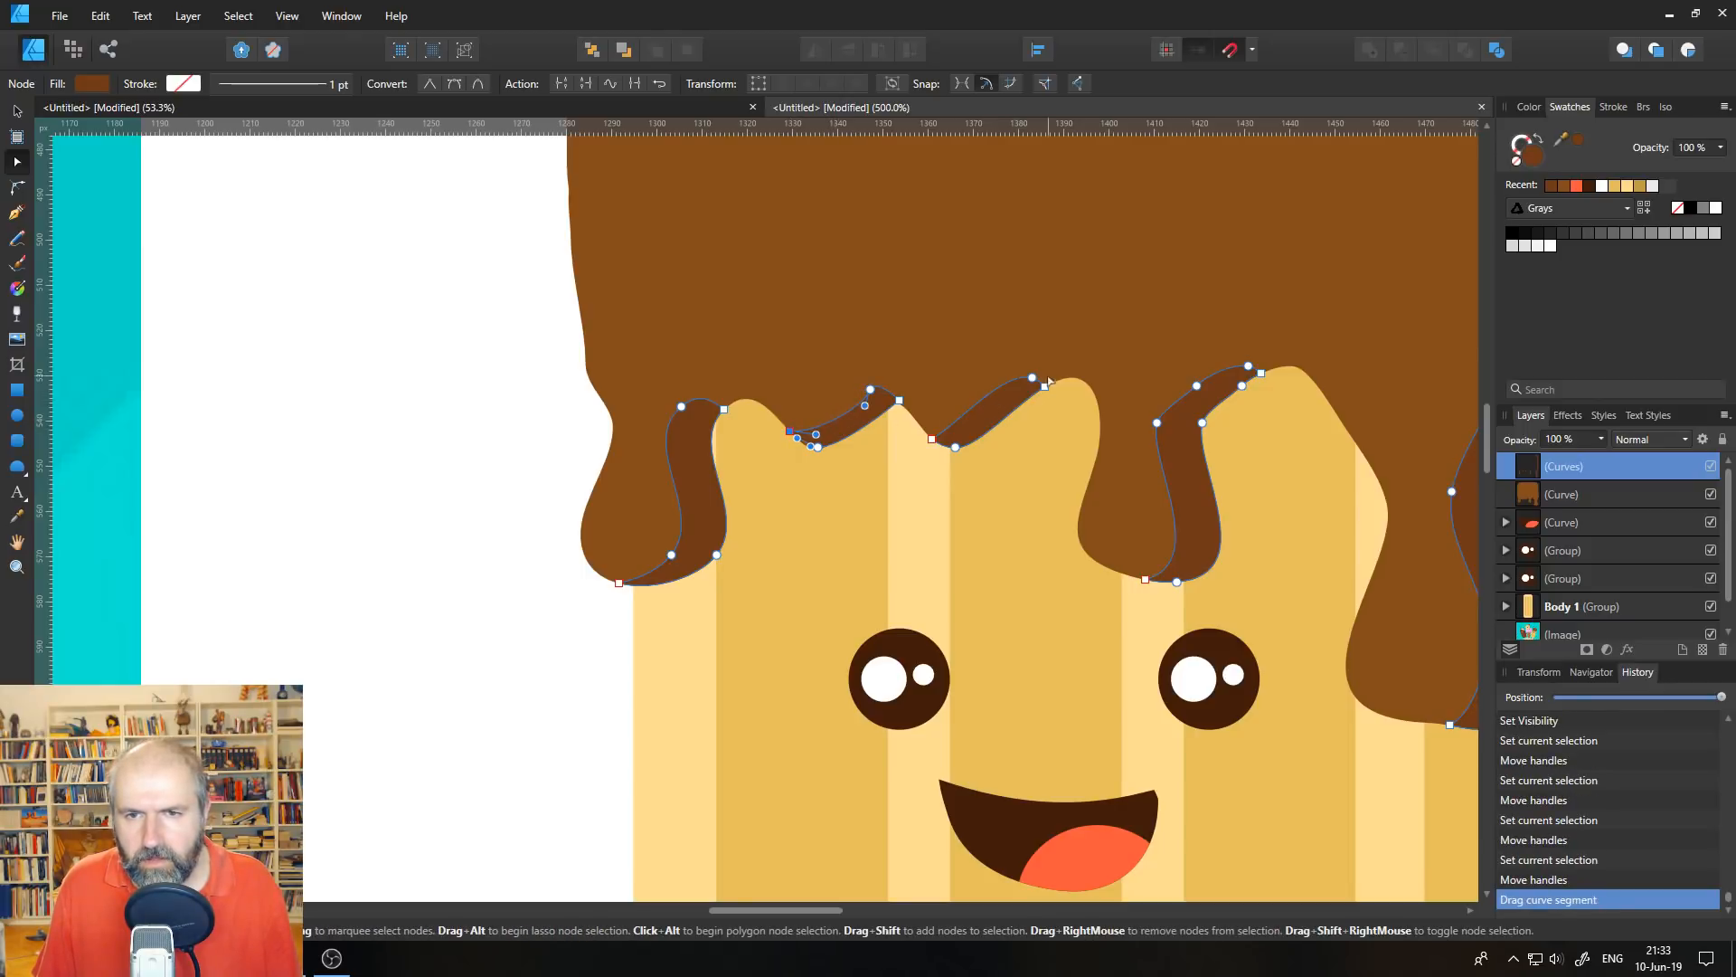
- Extend the second small drip's shading at both ends, and stretch the upper end of the long middle drip's shading toward the neighbouring peak
drag(1045, 385, 924, 434)
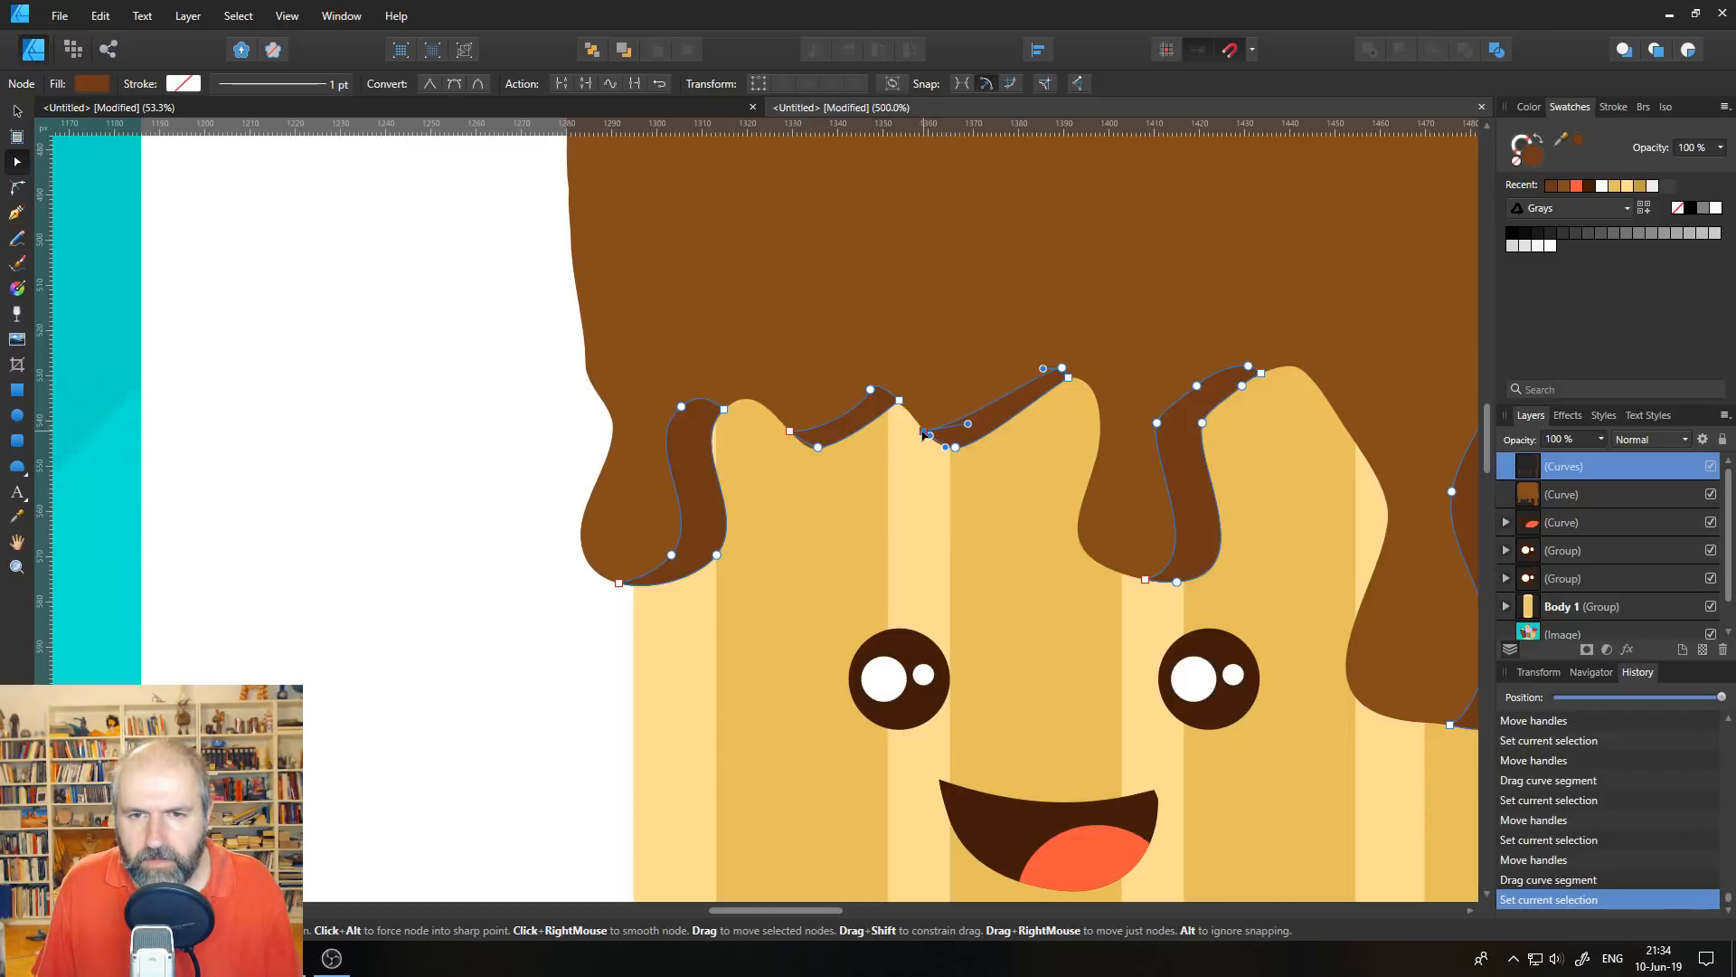
drag(954, 450, 950, 447)
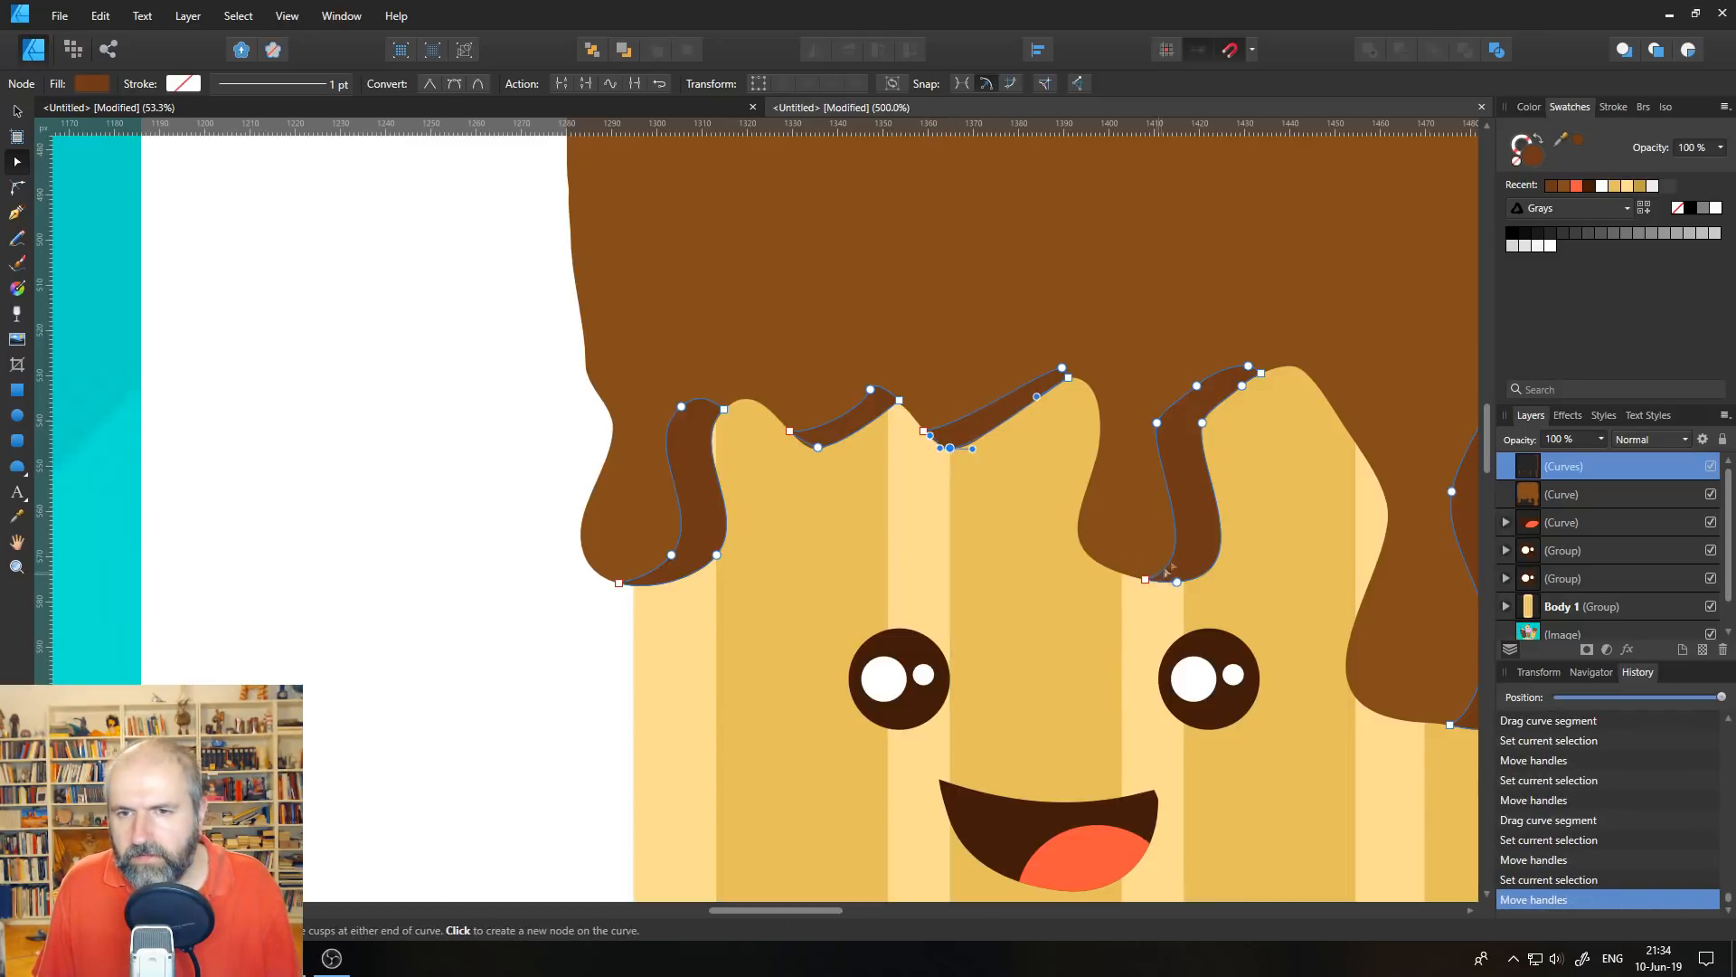
mouse_move(1261, 373)
mouse_down()
mouse_move(1298, 364)
mouse_move(1268, 357)
mouse_up()
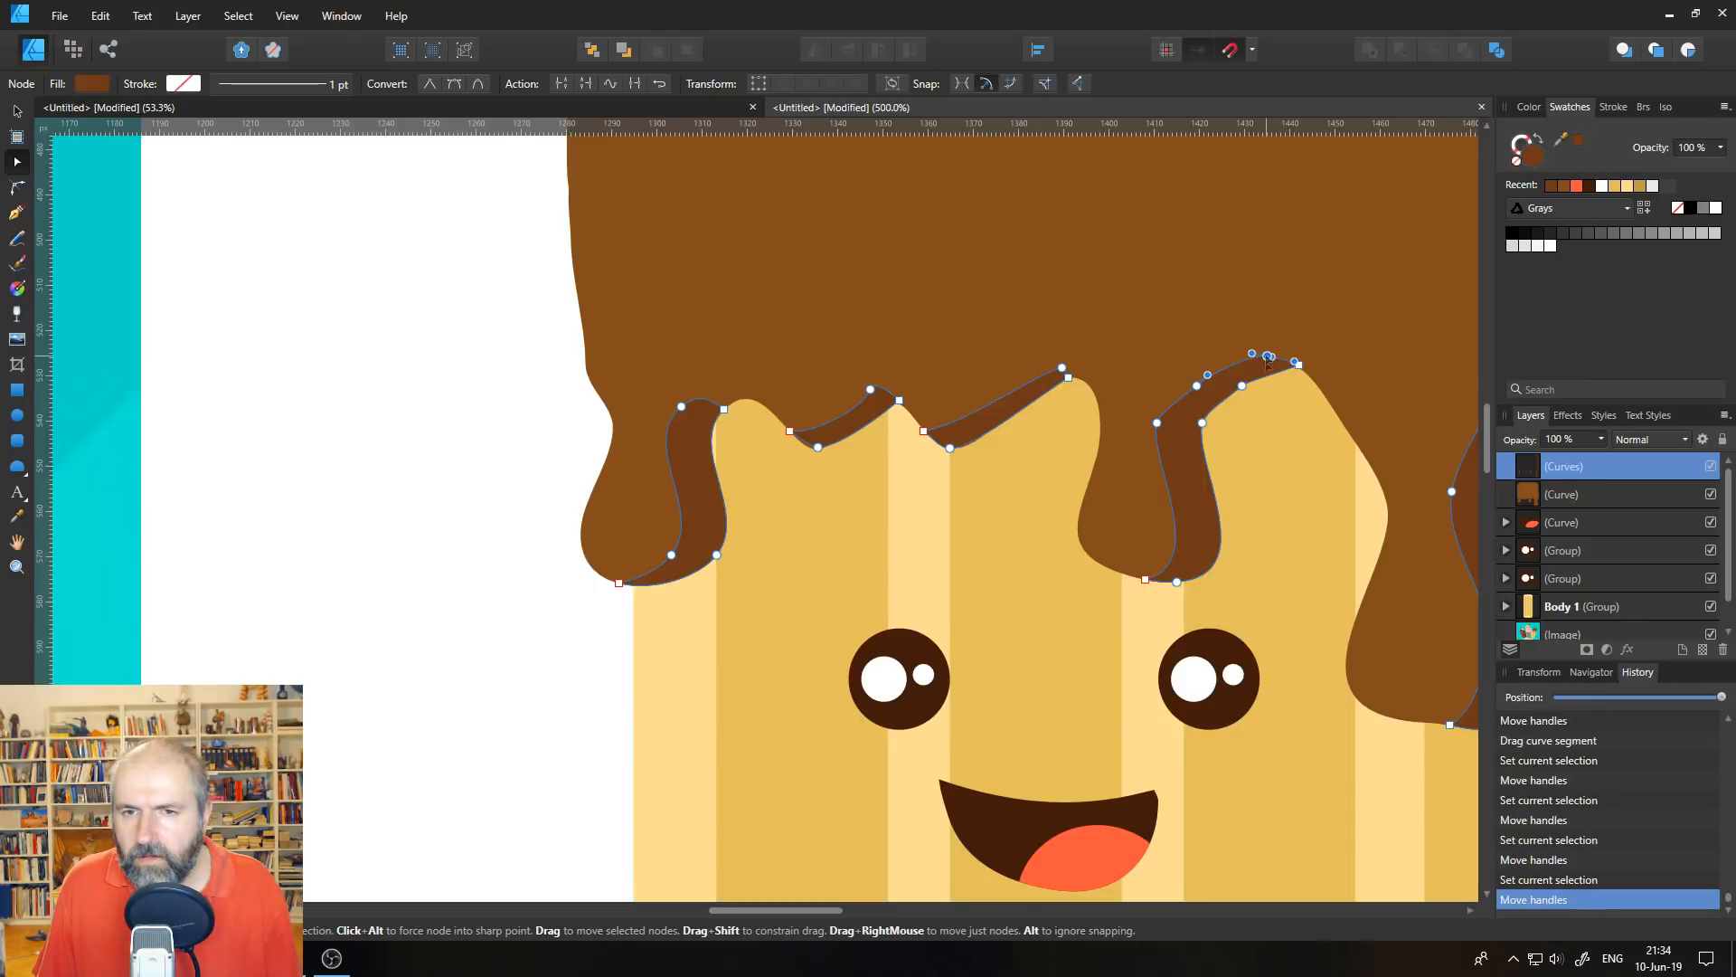
- Widen the shading at the tip of the large right drip by moving its lower inner node left and adjusting the node above
drag(1279, 485, 795, 476)
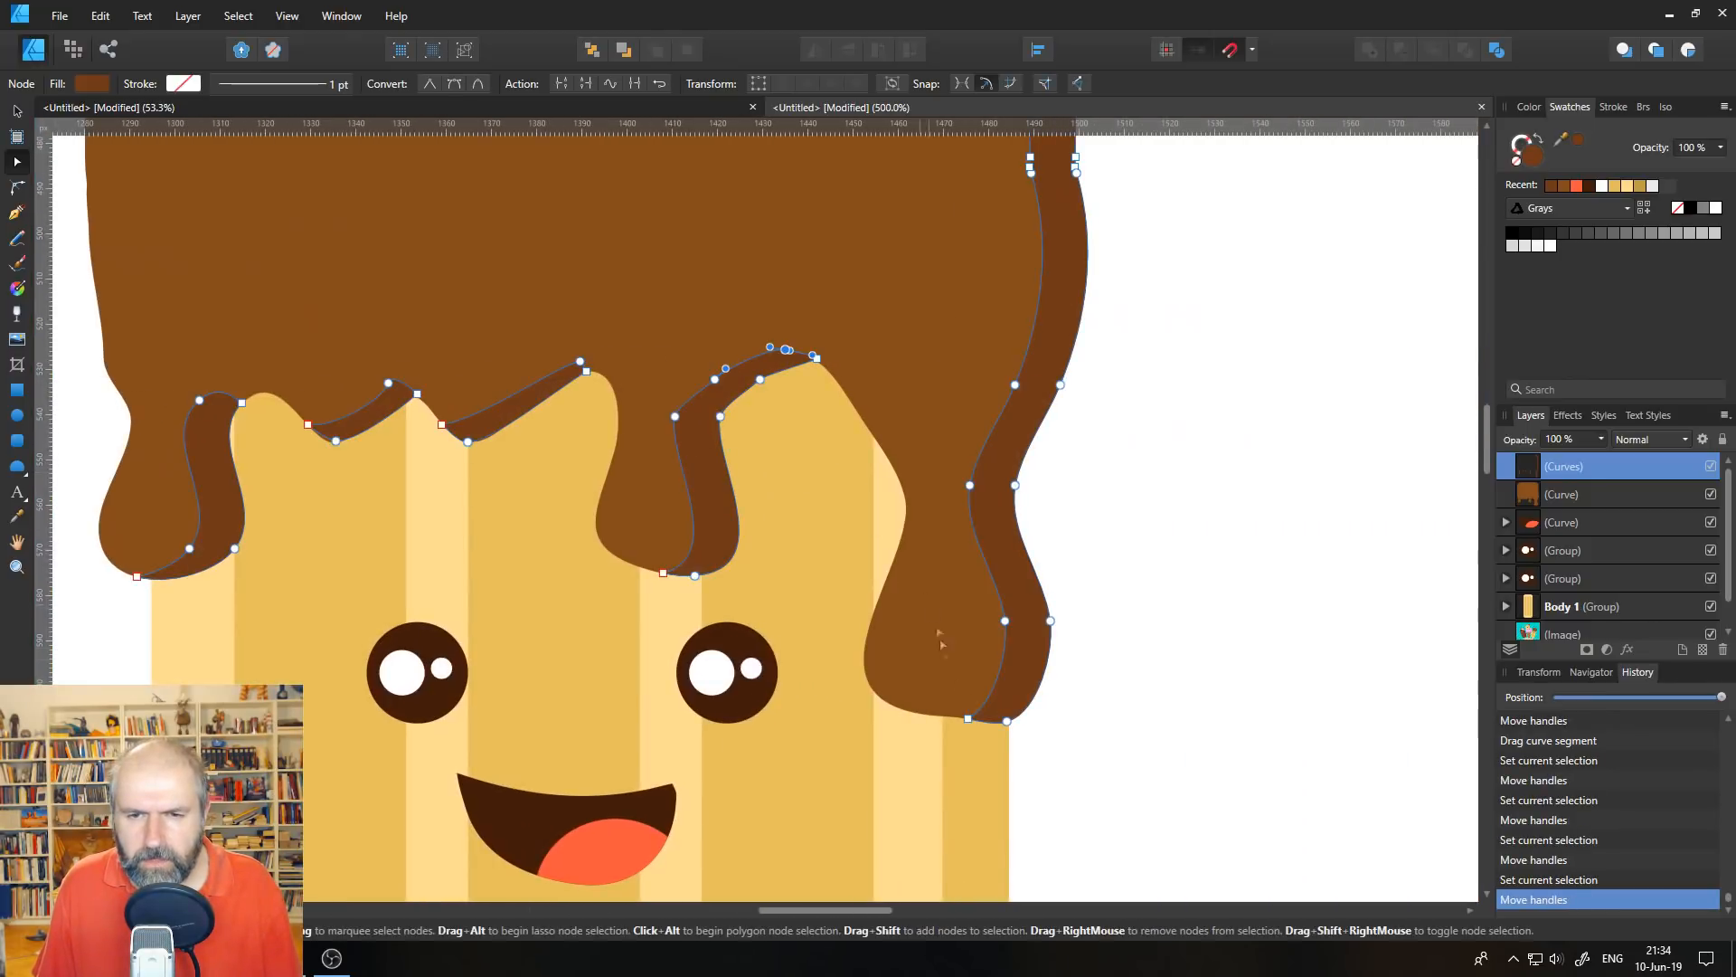
drag(965, 720, 933, 714)
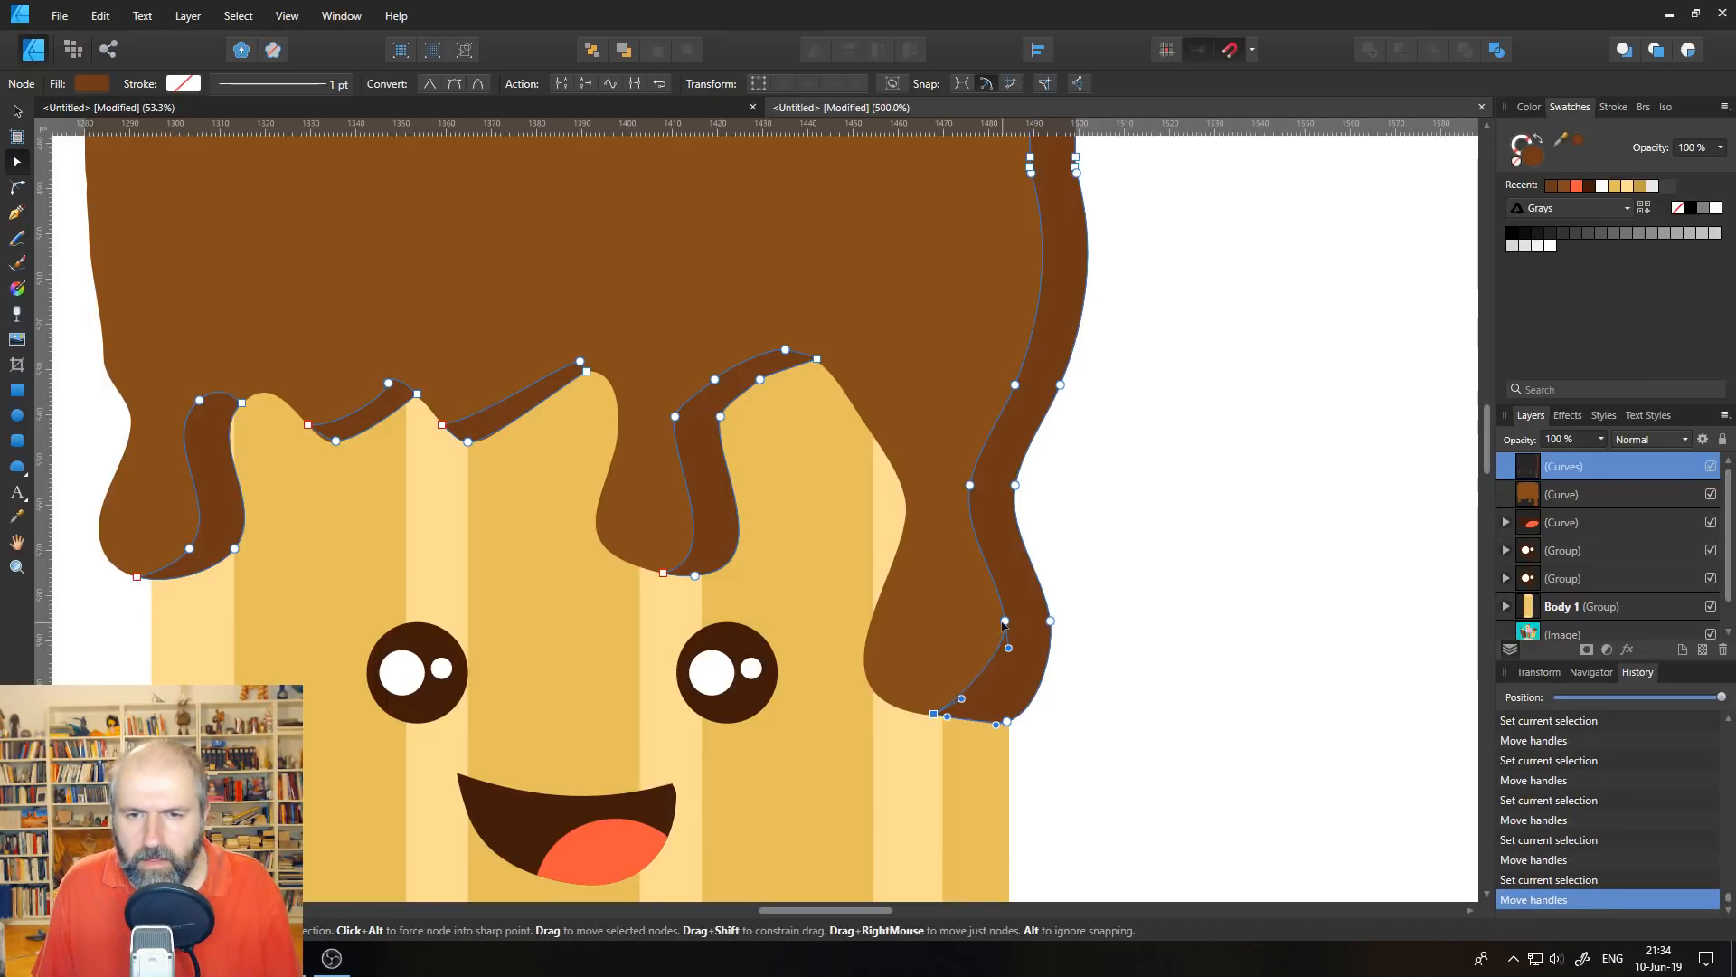
drag(1005, 621, 998, 620)
click(1138, 543)
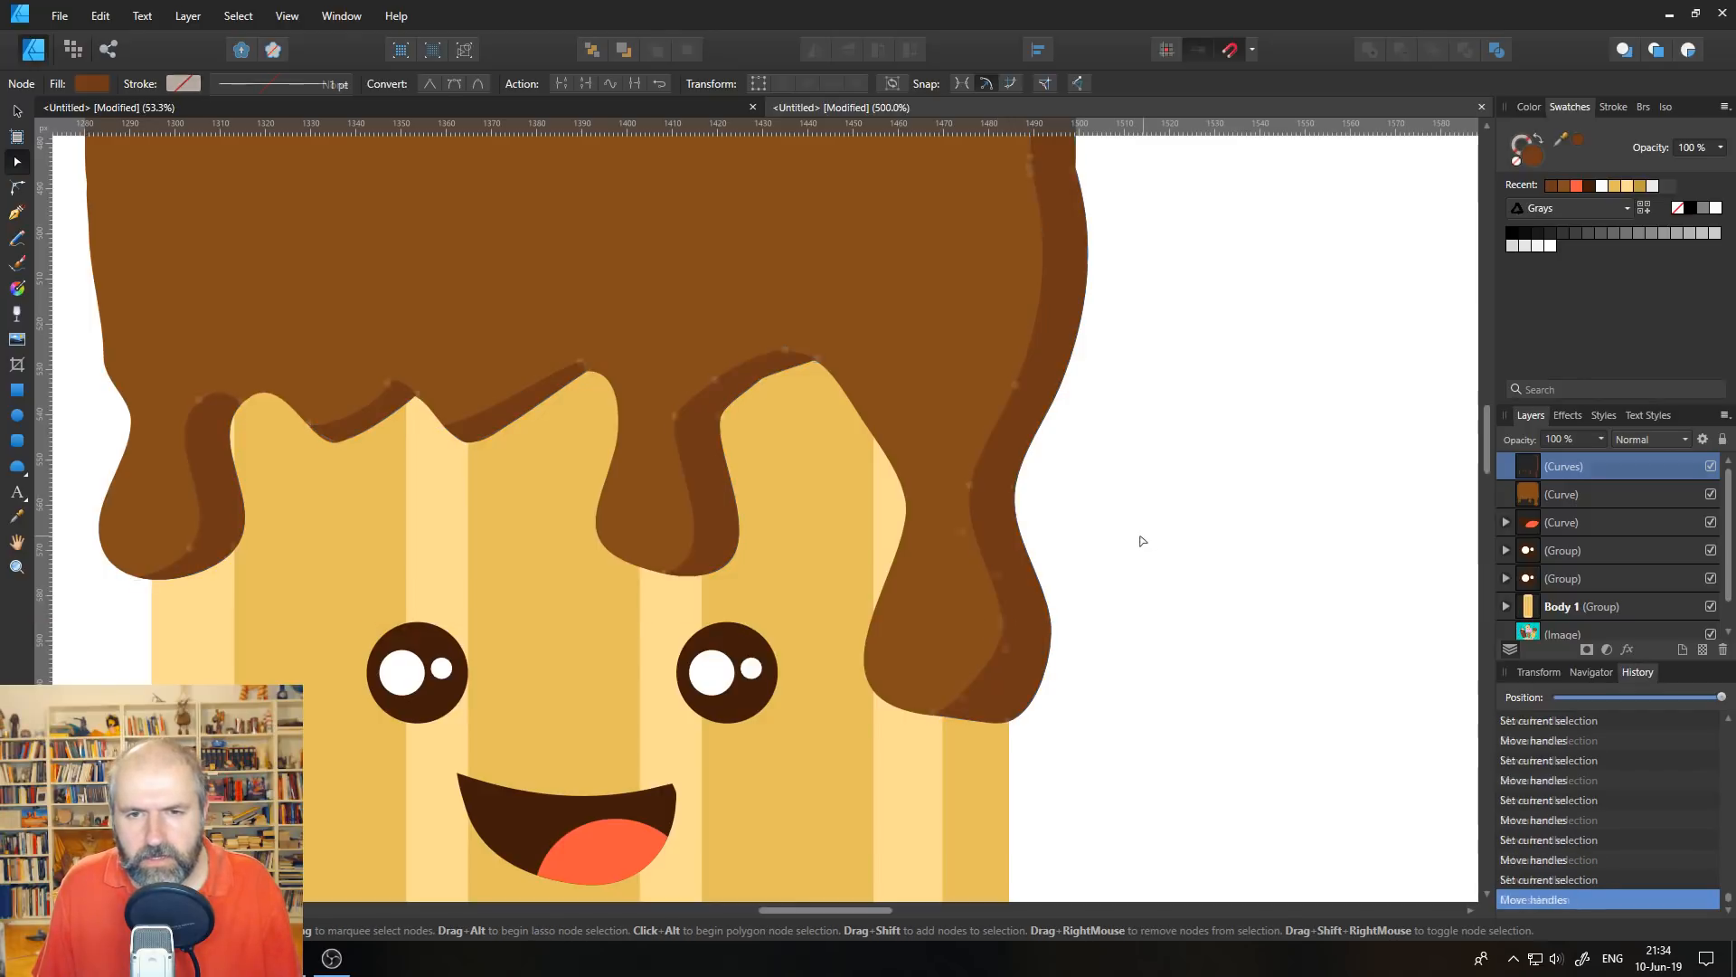
- Refine the nodes and curve handles of both small drips' shading to thicken the second one and round their upper ends
click(564, 384)
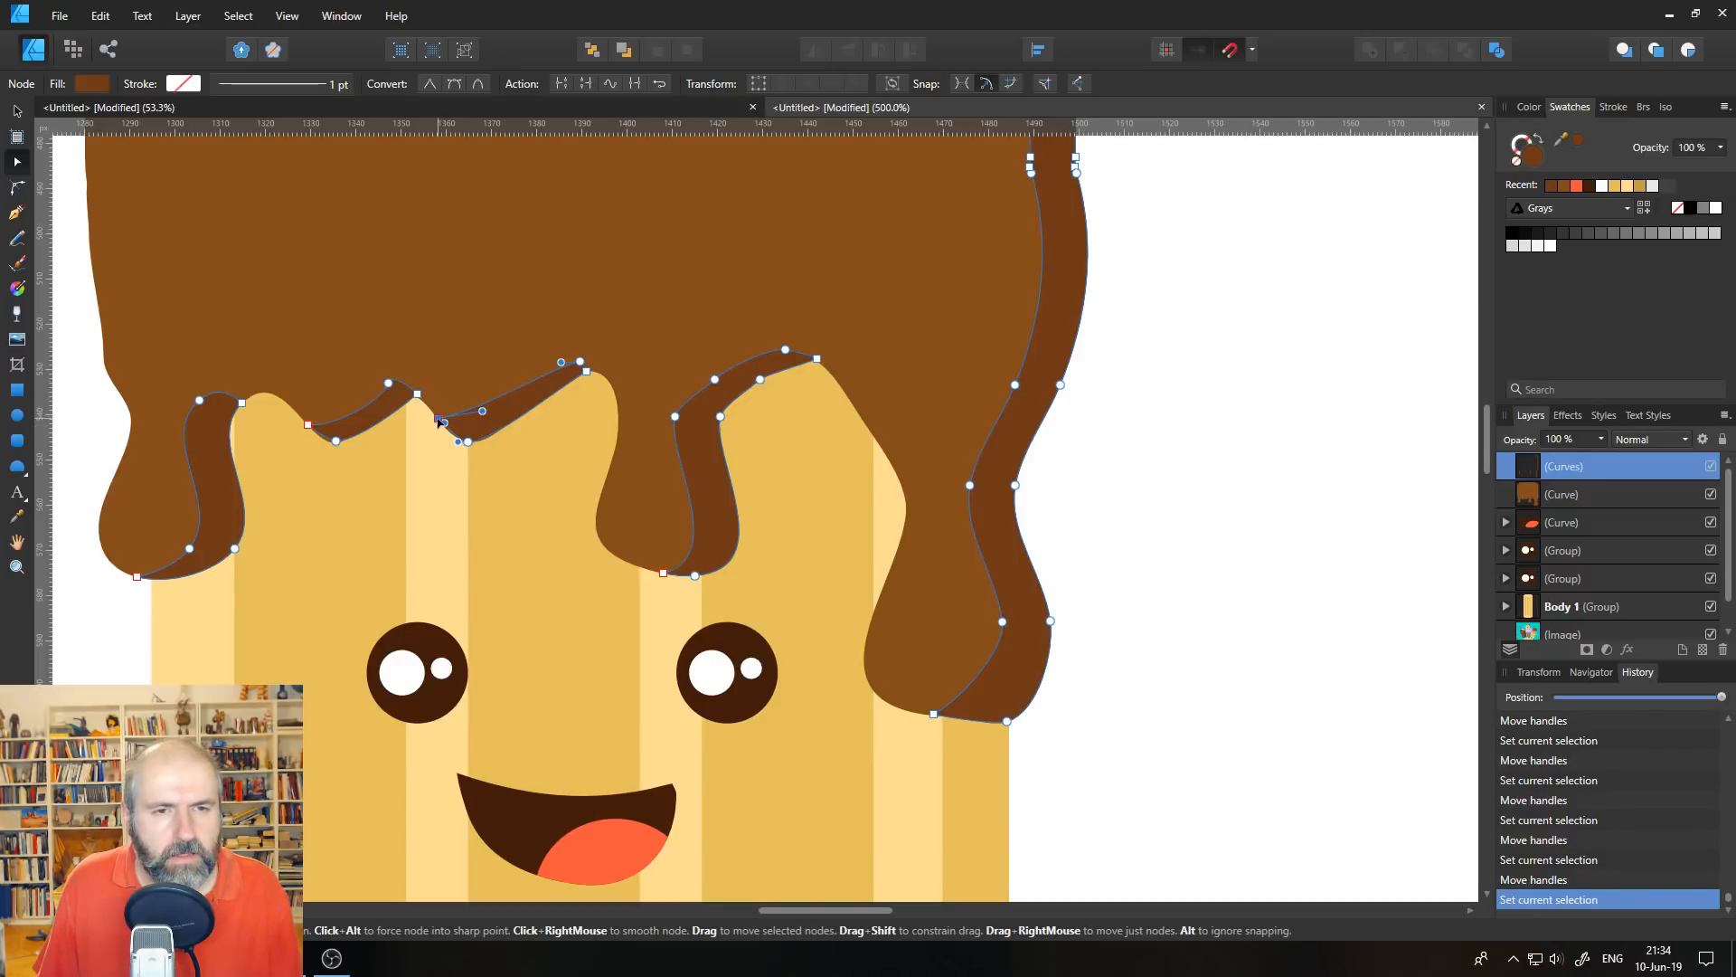
drag(437, 420, 509, 394)
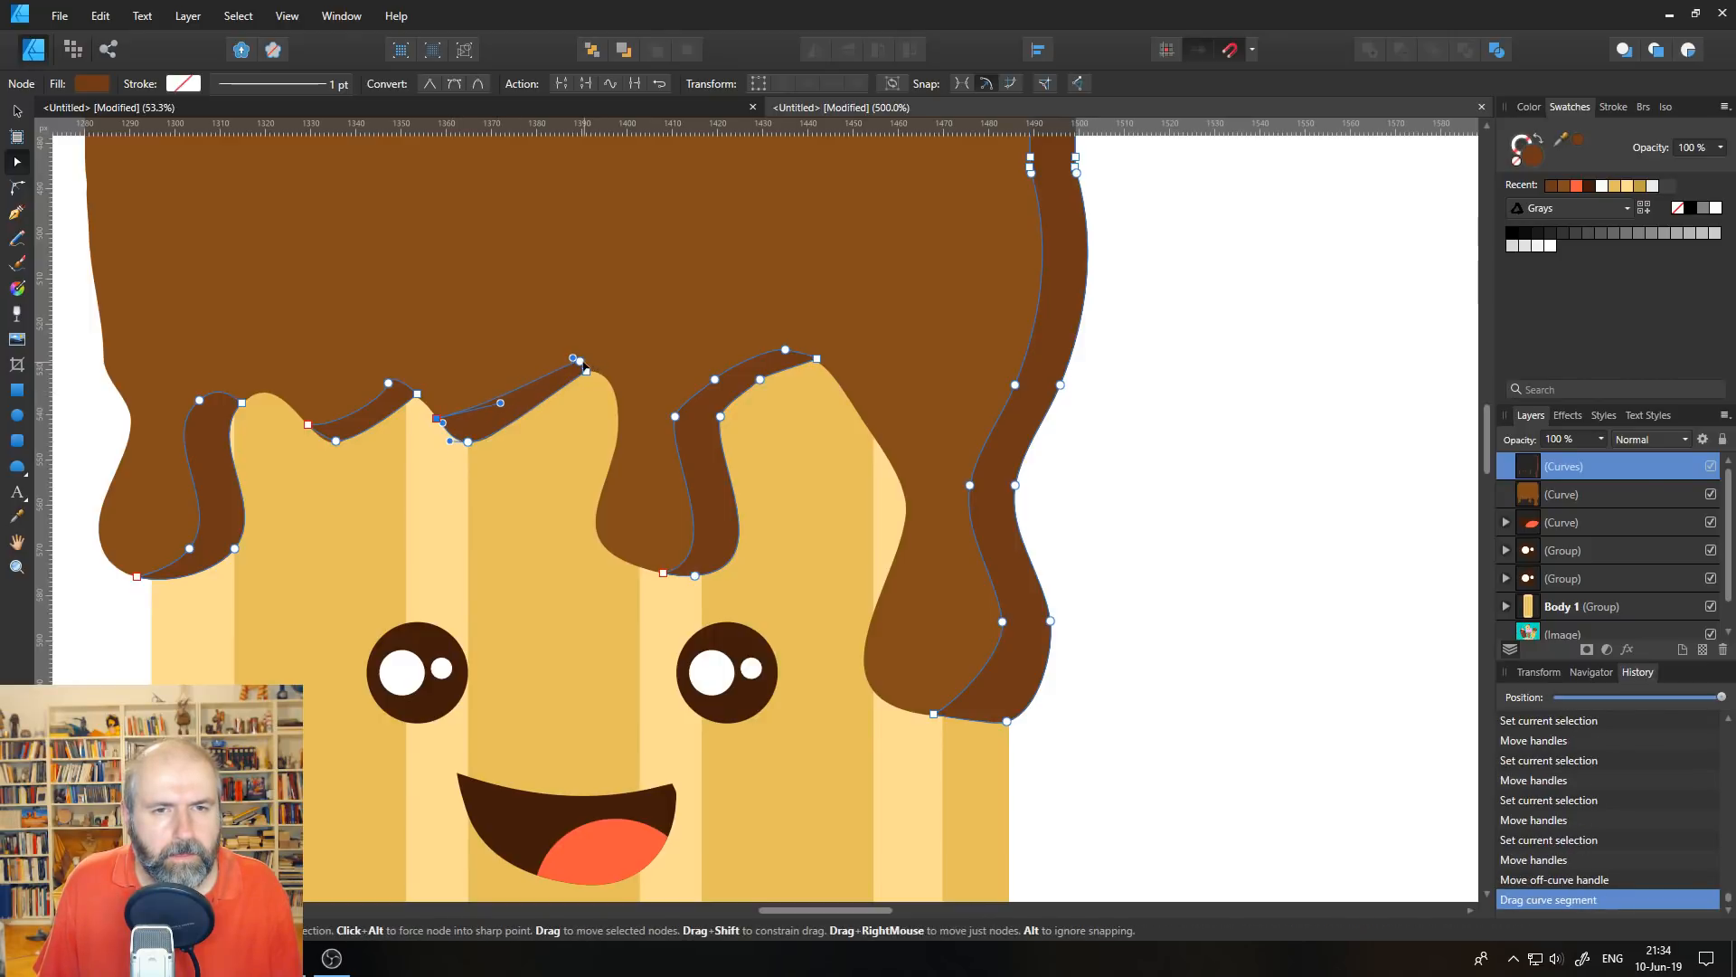
click(581, 365)
mouse_move(587, 369)
mouse_down()
mouse_move(601, 373)
mouse_move(568, 378)
mouse_up()
drag(490, 435, 497, 446)
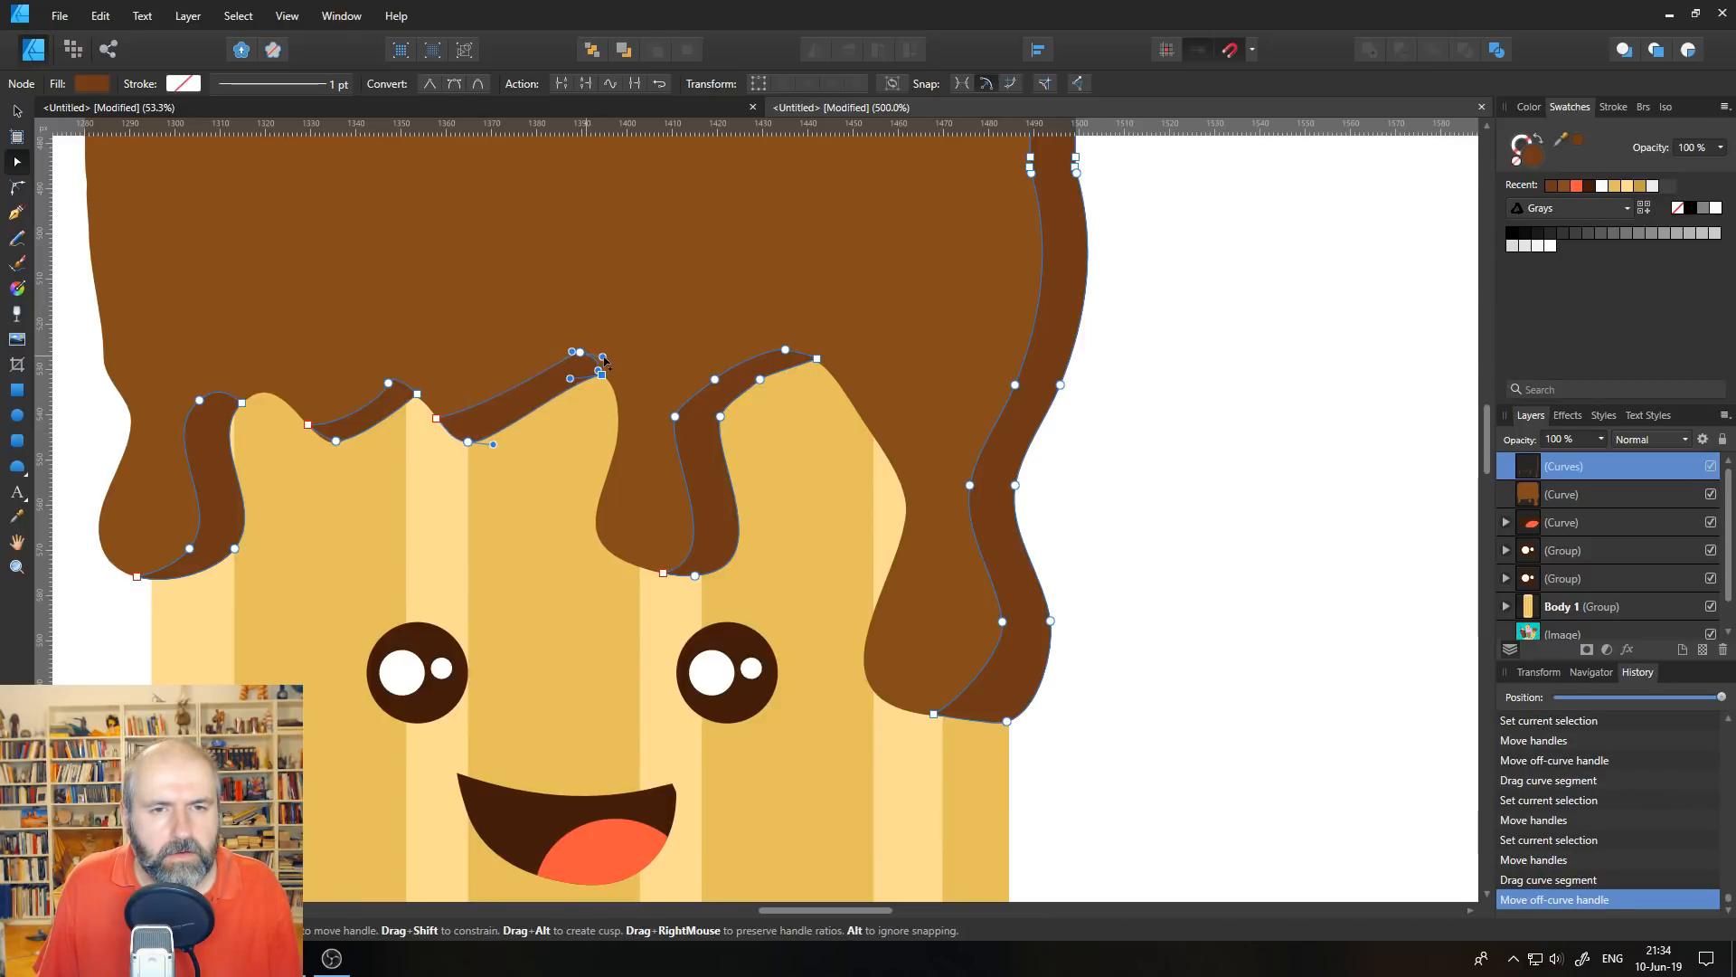
drag(603, 355, 603, 354)
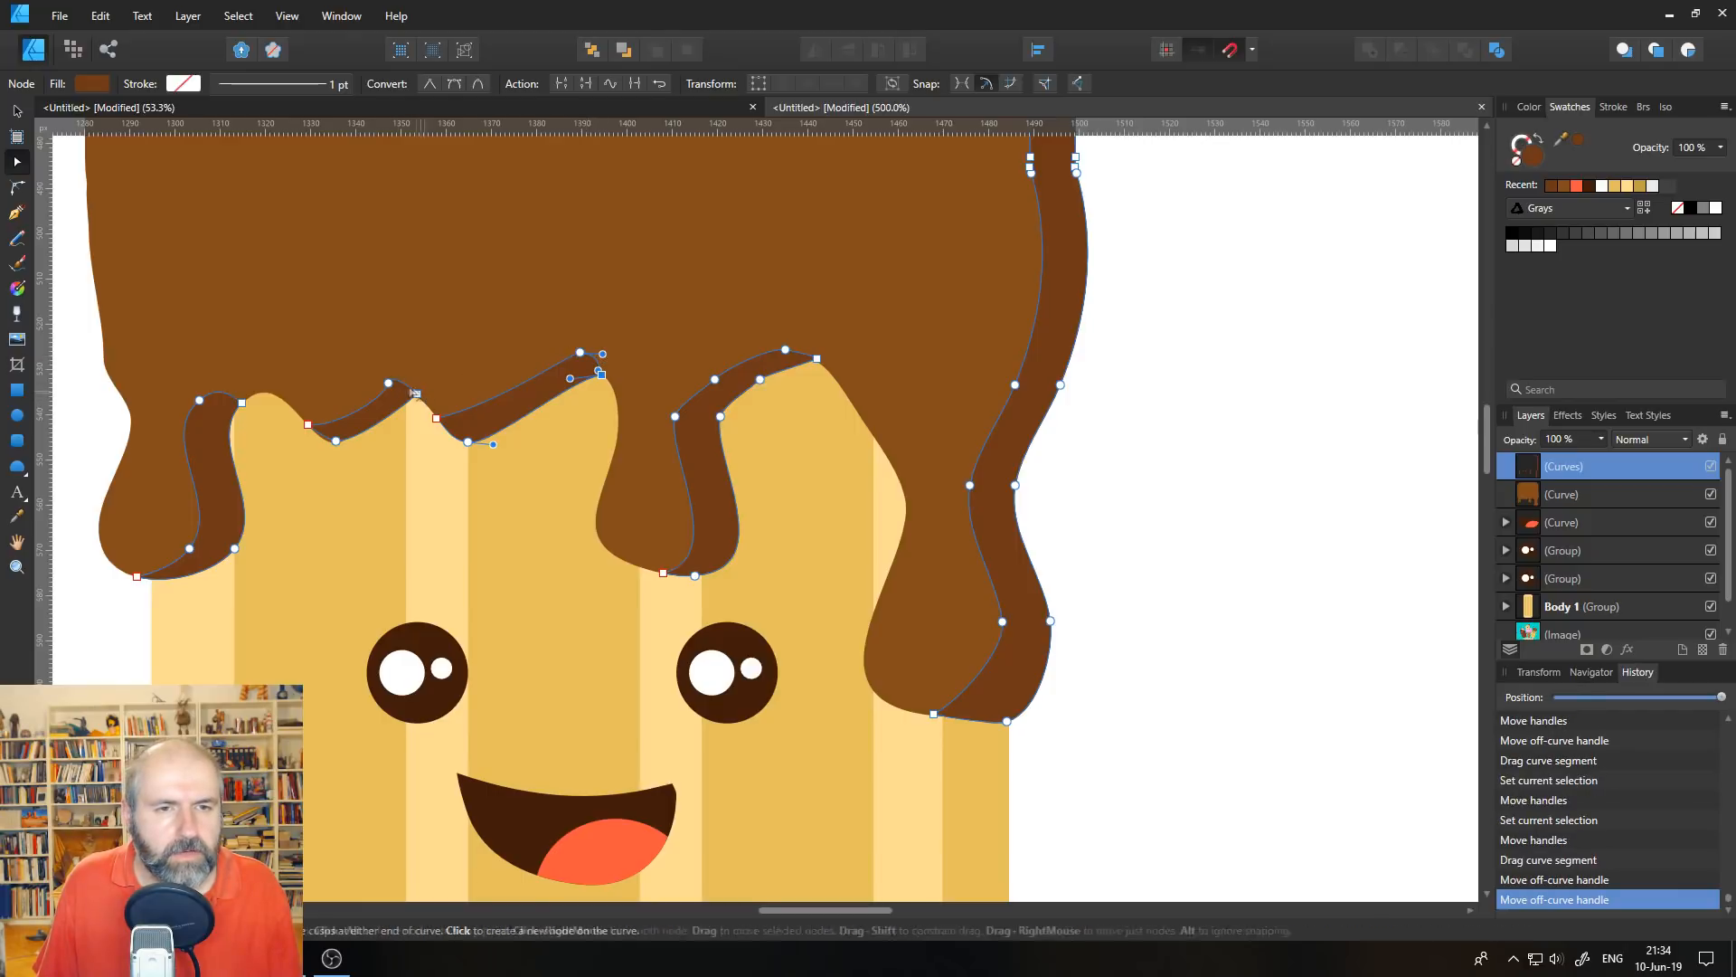
click(389, 382)
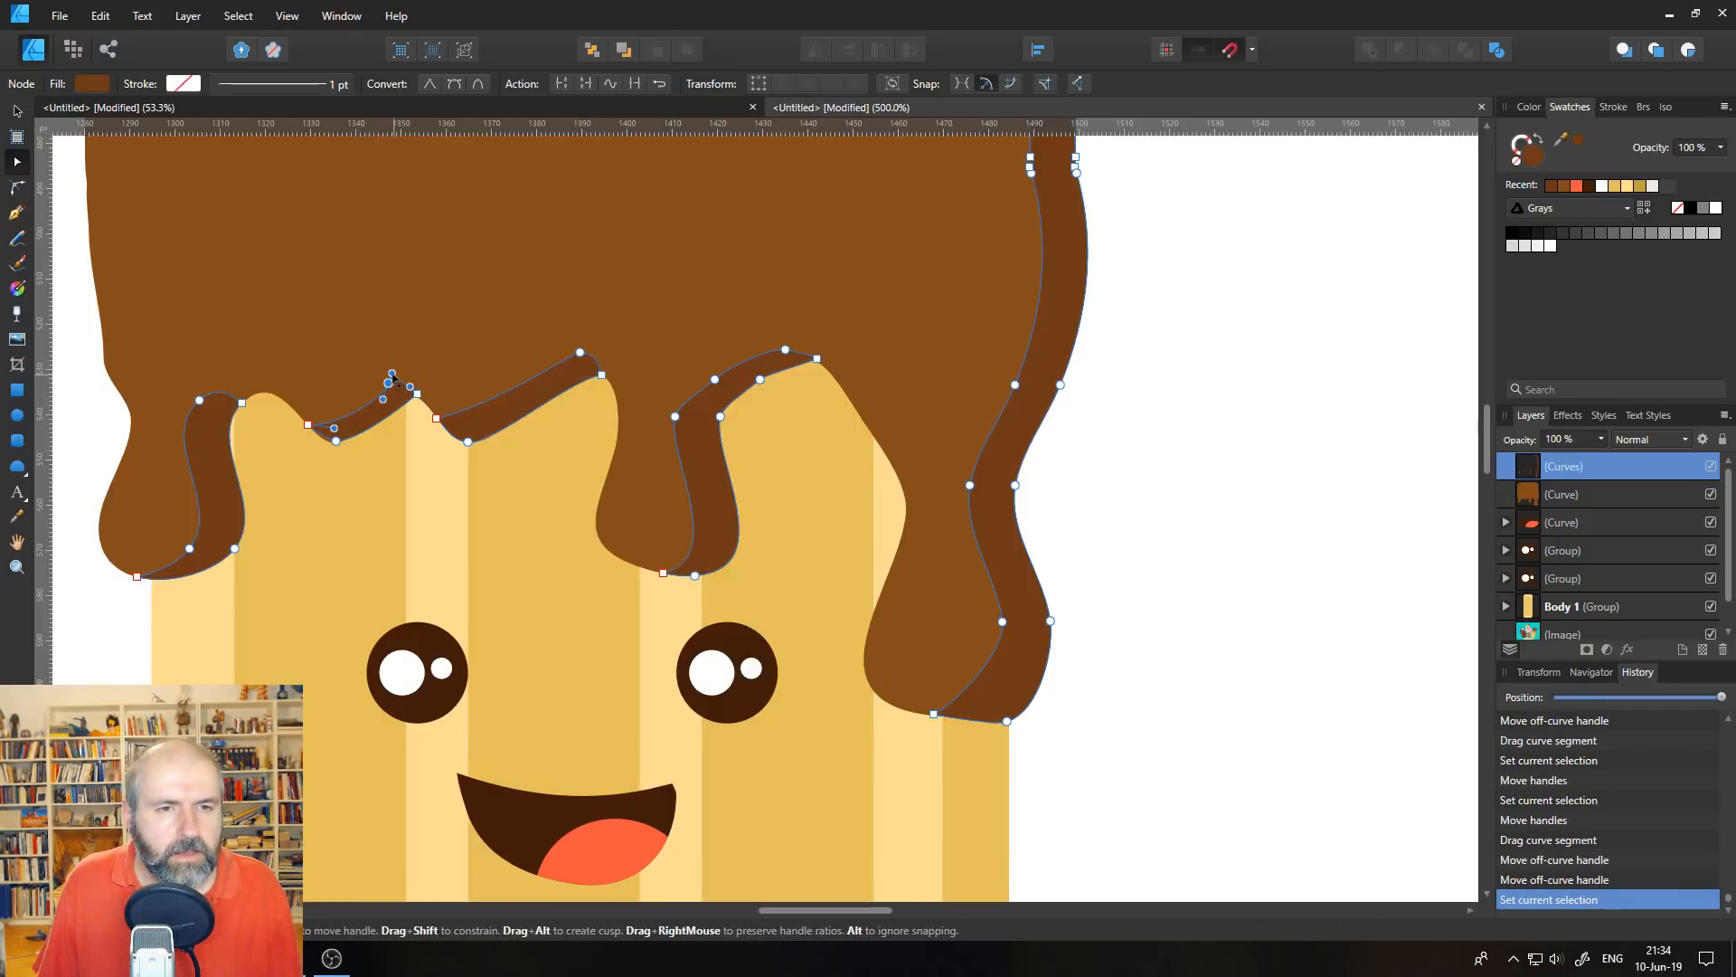
drag(394, 373, 408, 375)
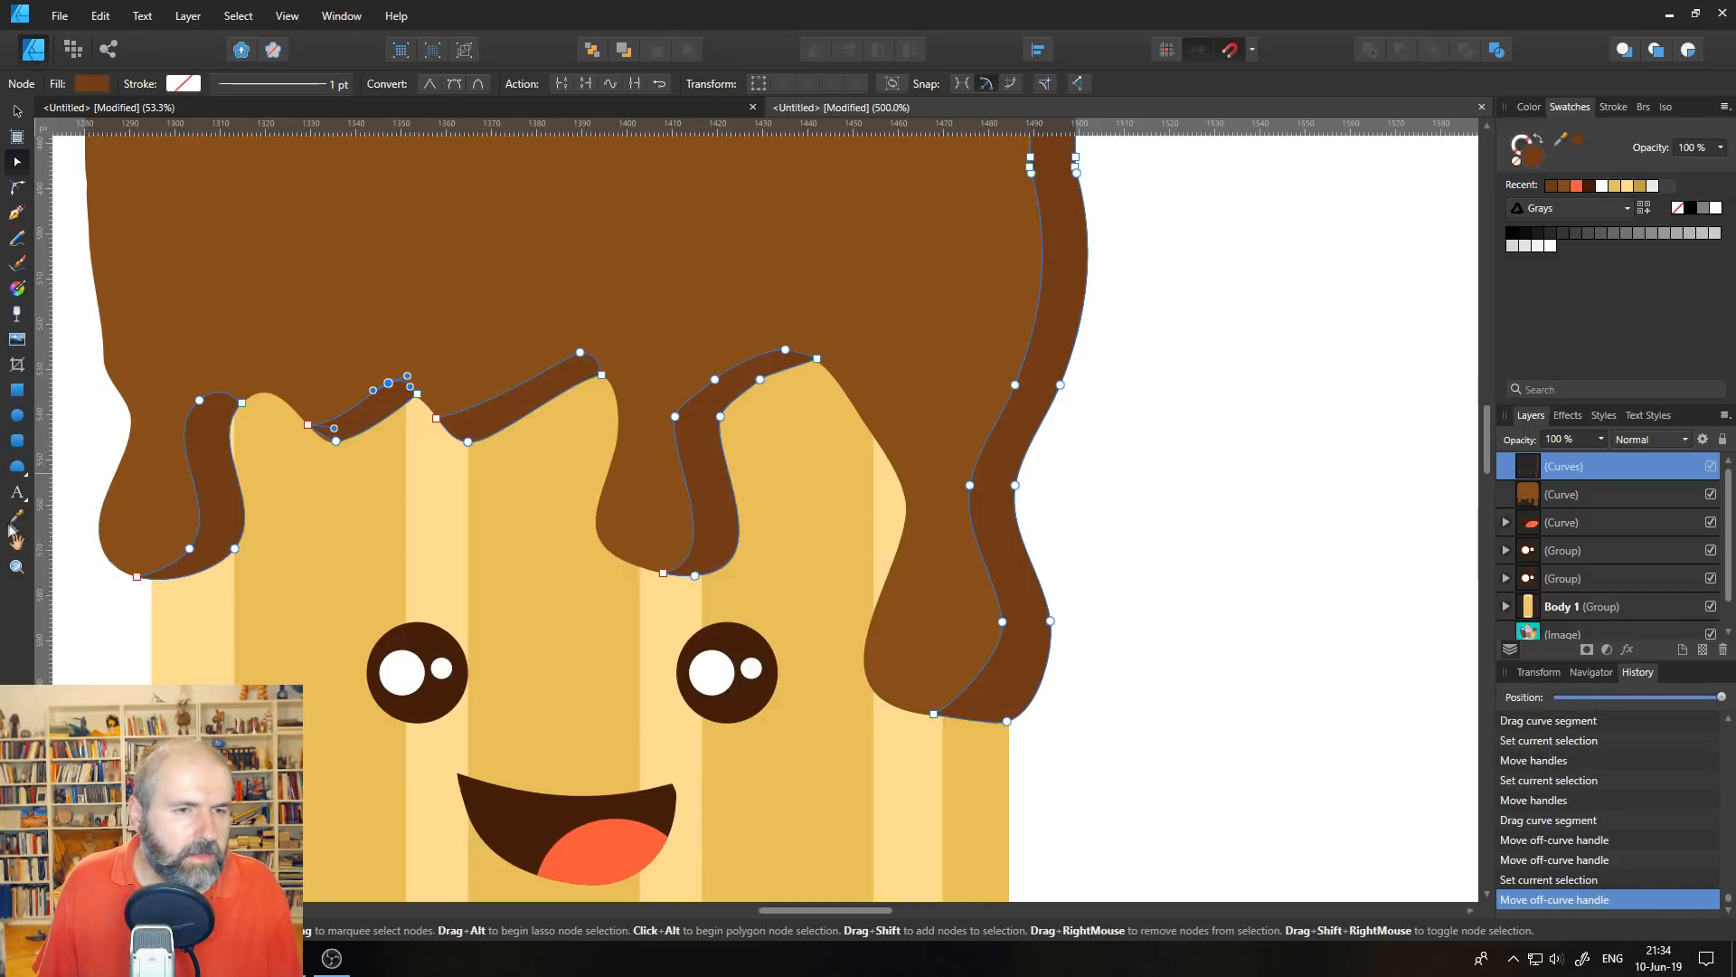
click(278, 491)
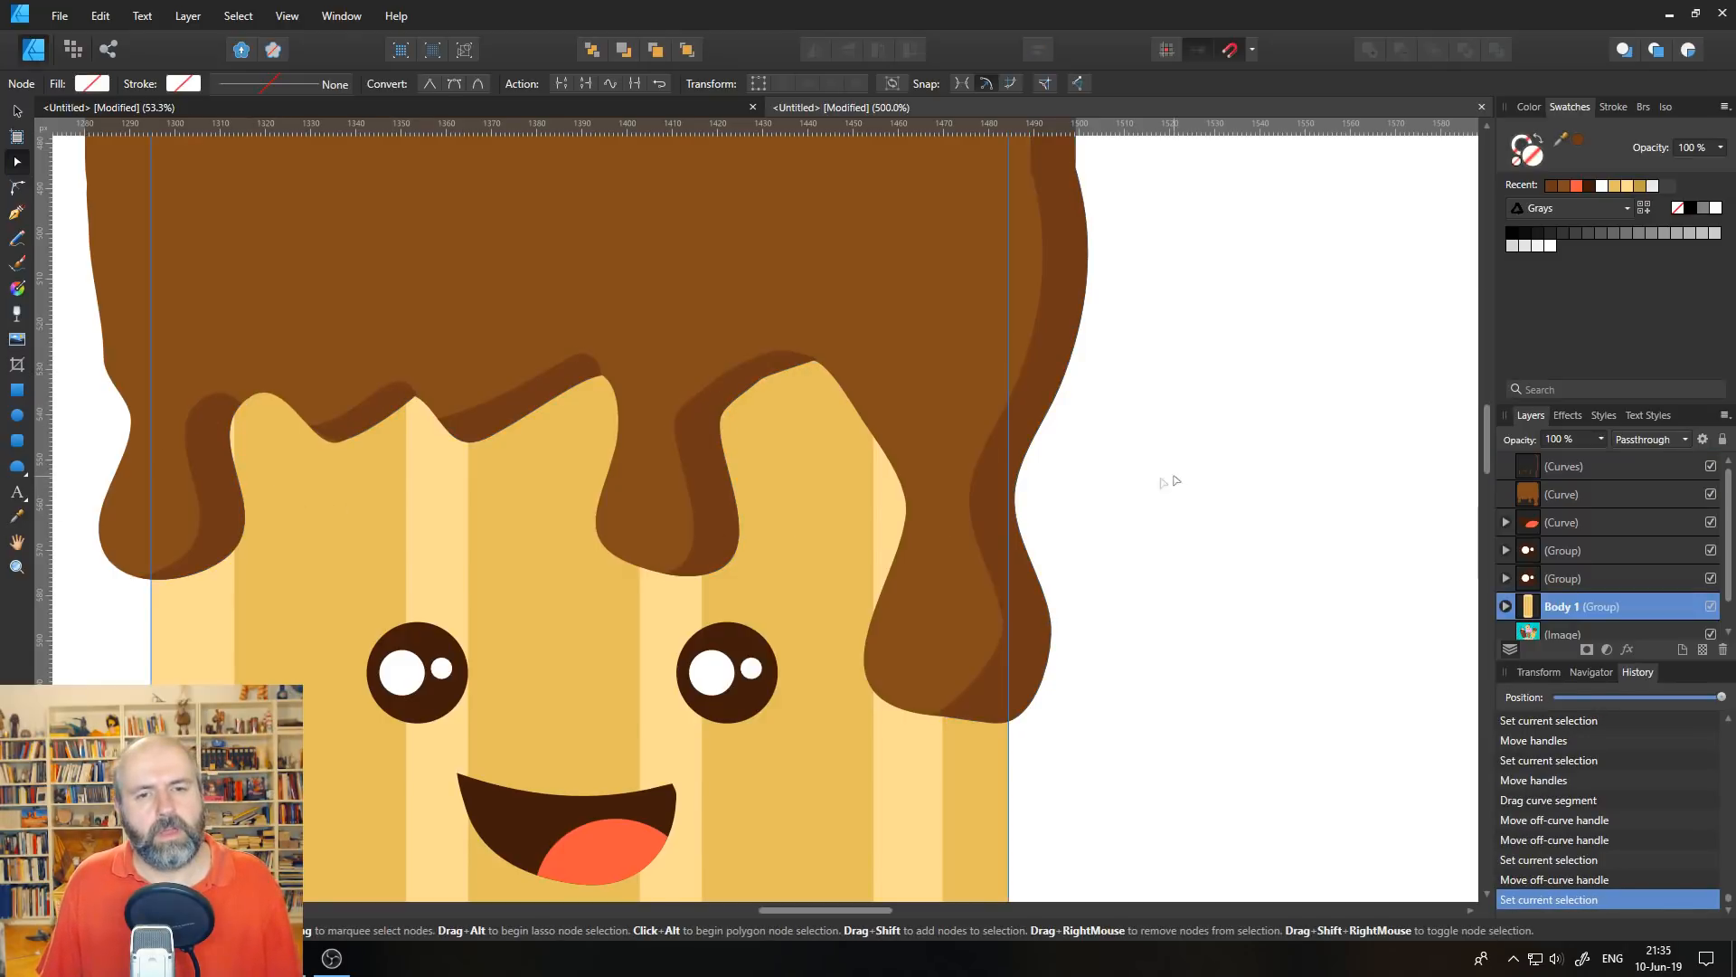
click(16, 567)
scroll(482, 512, down, 5)
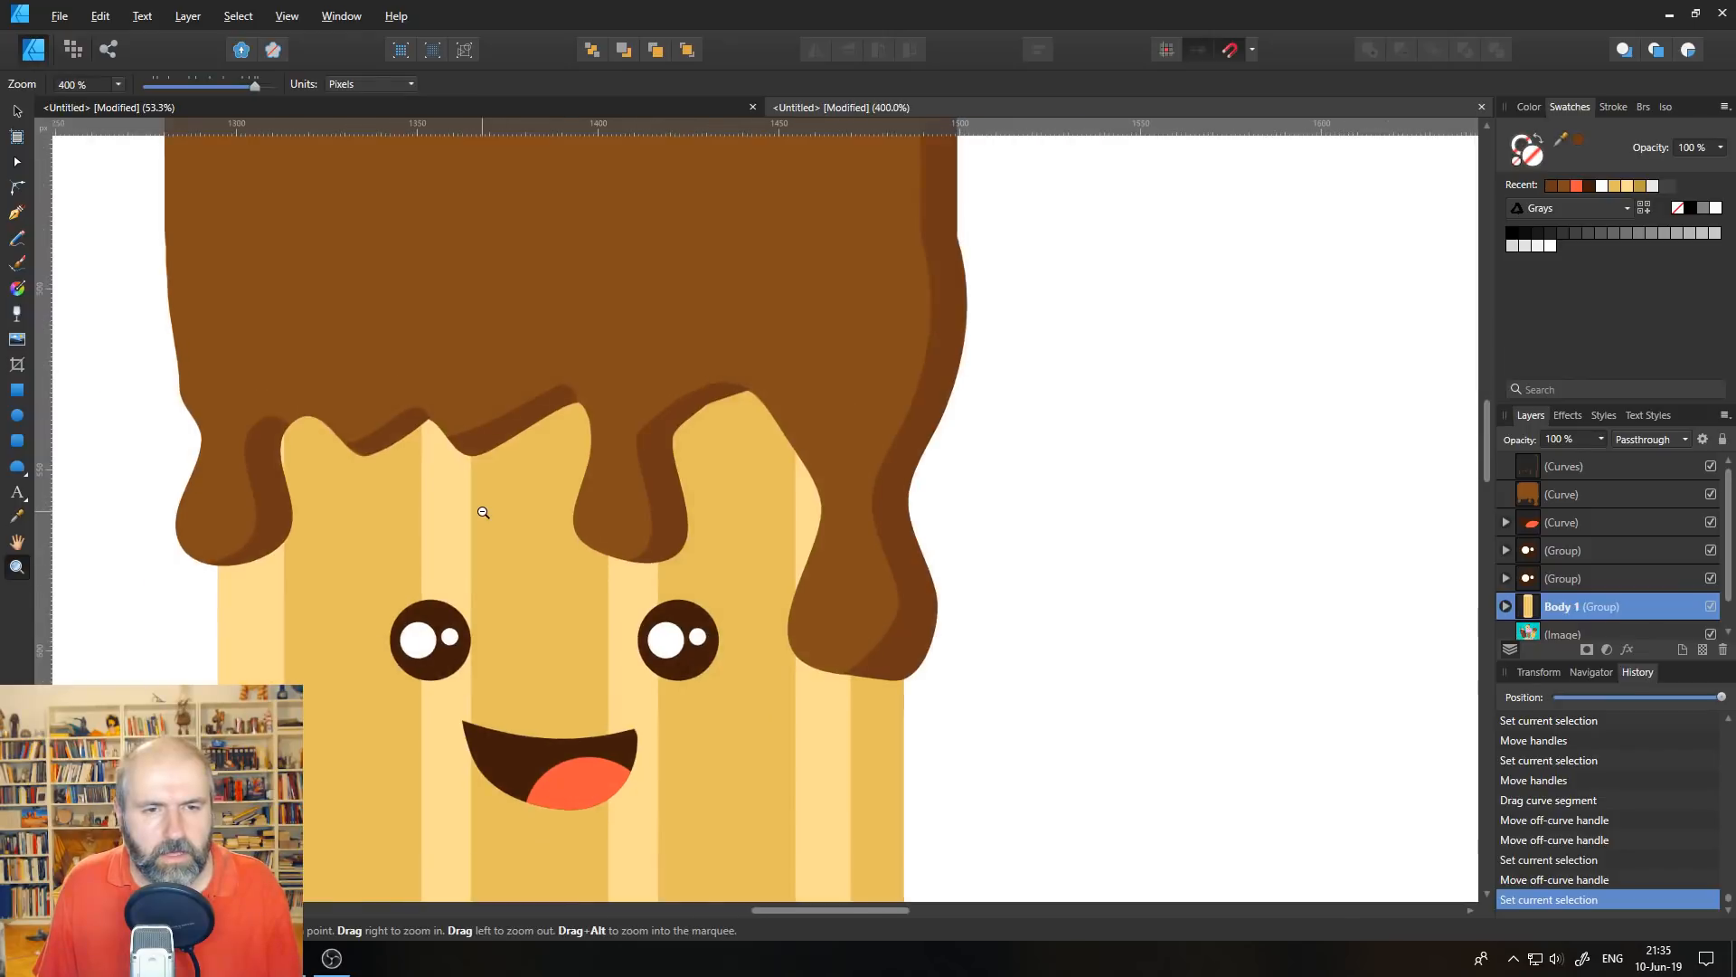
scroll(482, 512, down, 3)
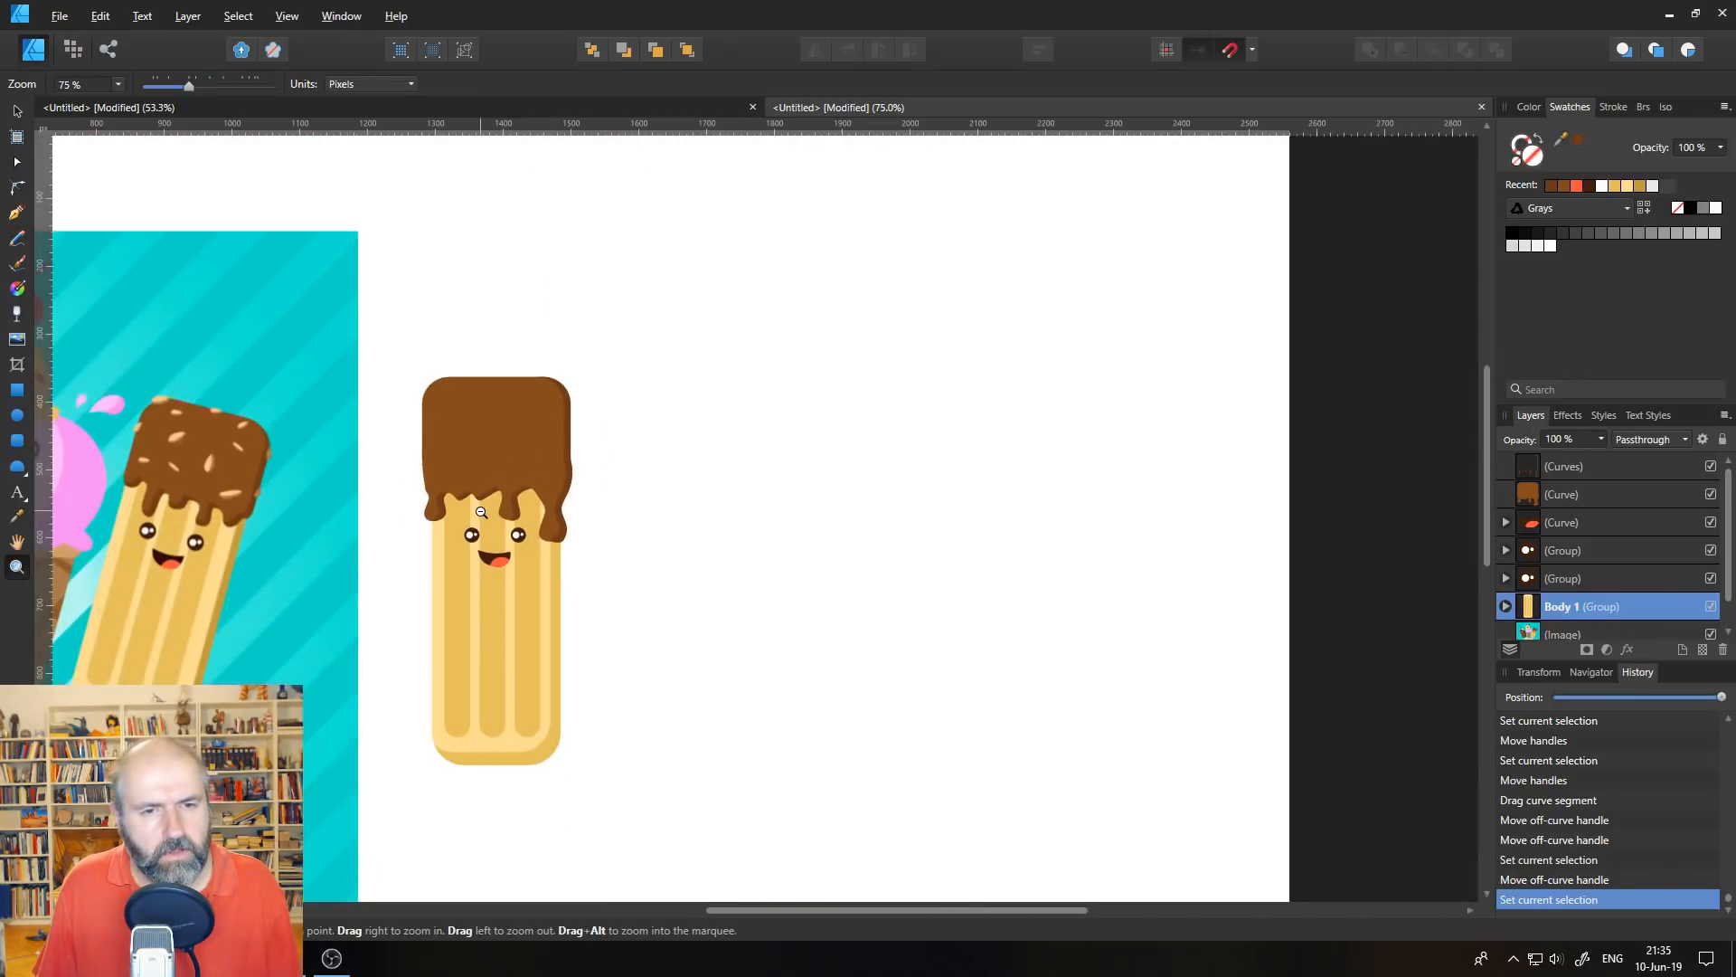
click(476, 471)
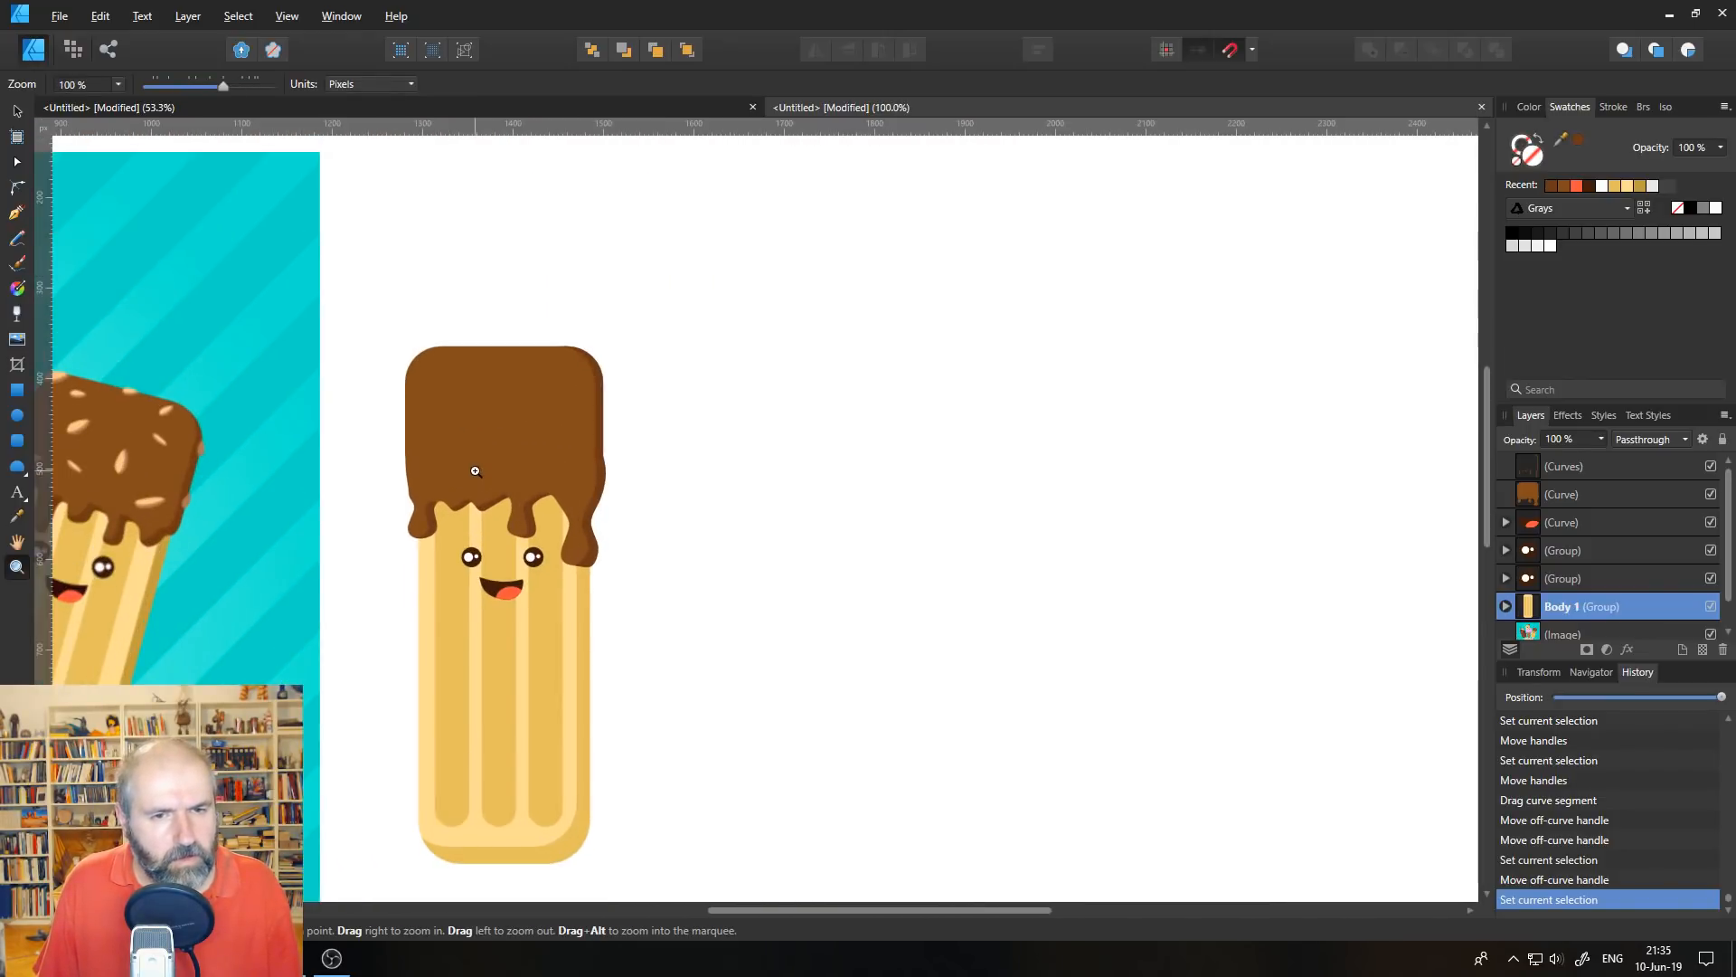
- Draw a narrow upright ellipse between the reference image and the popsicle, filled with the light orange sampled from a reference sprinkle
drag(408, 555, 543, 530)
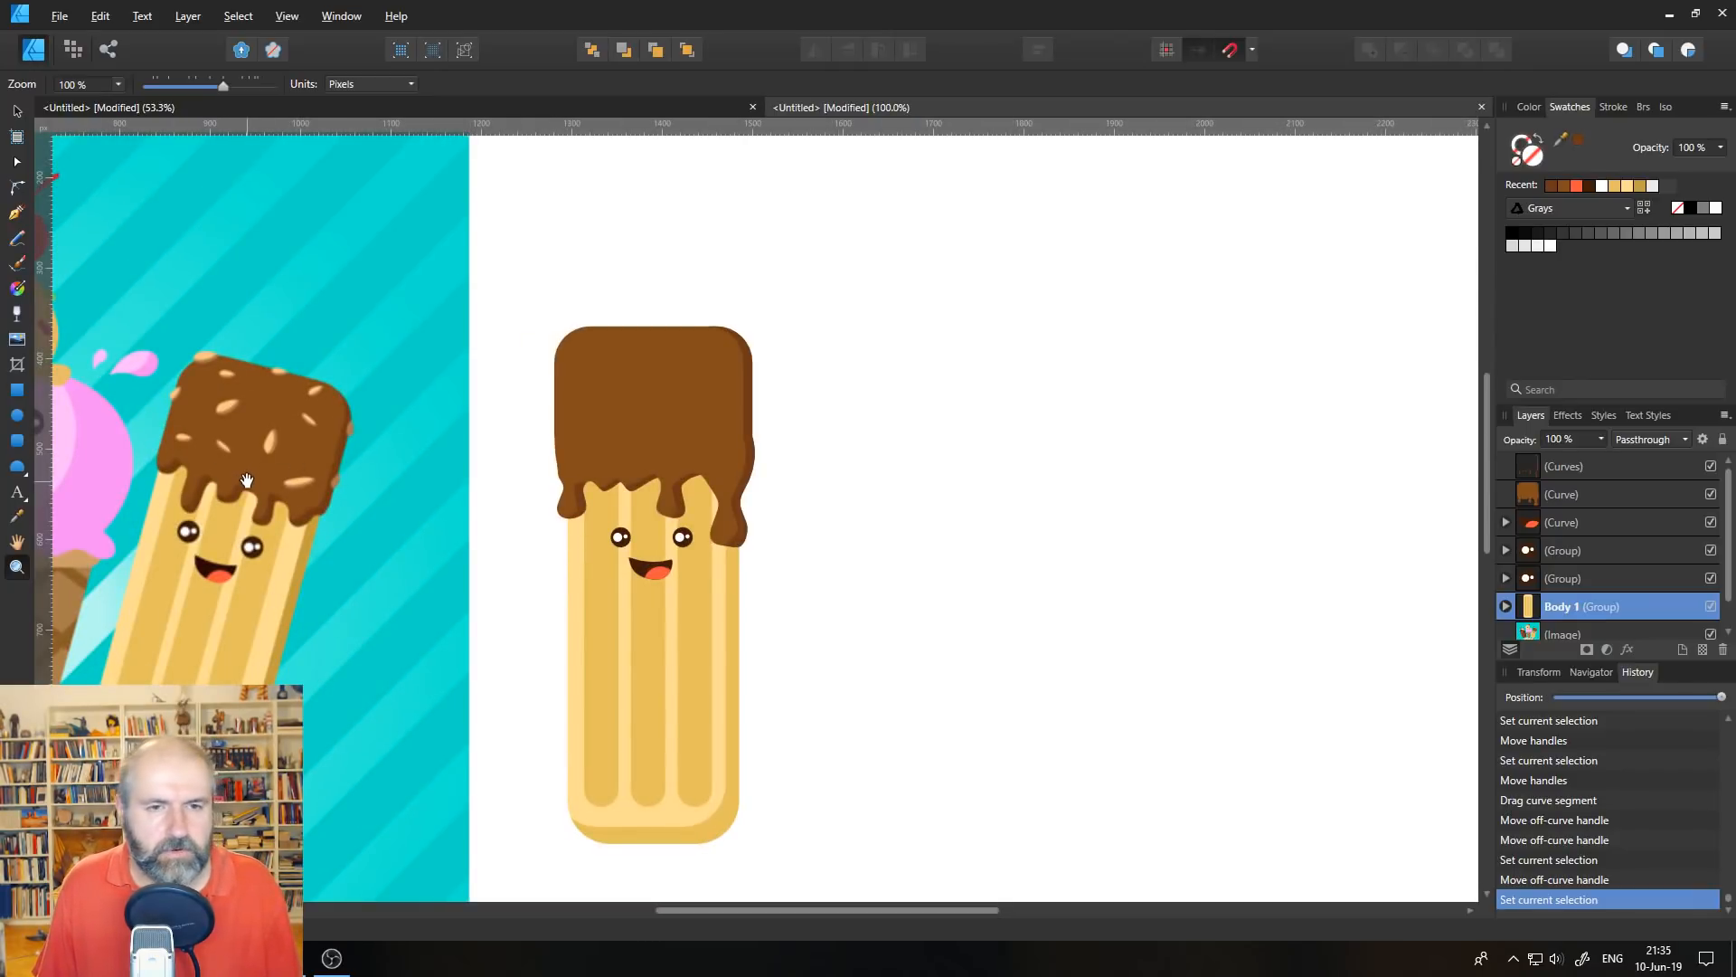
click(244, 446)
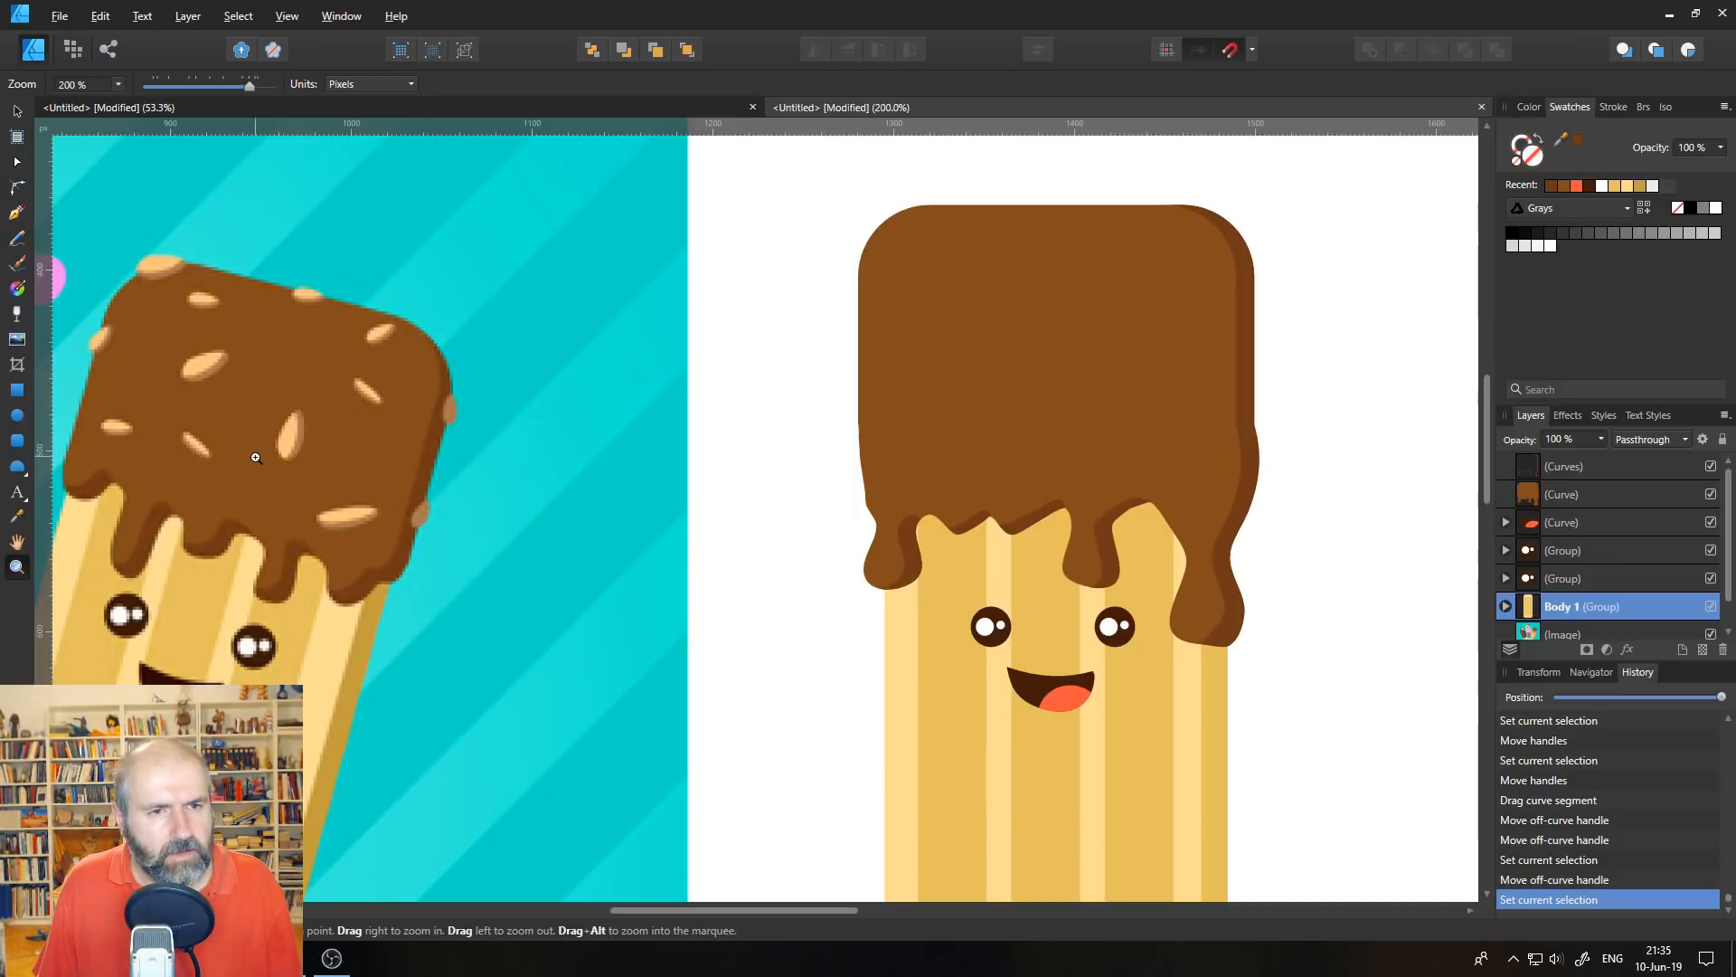
click(18, 414)
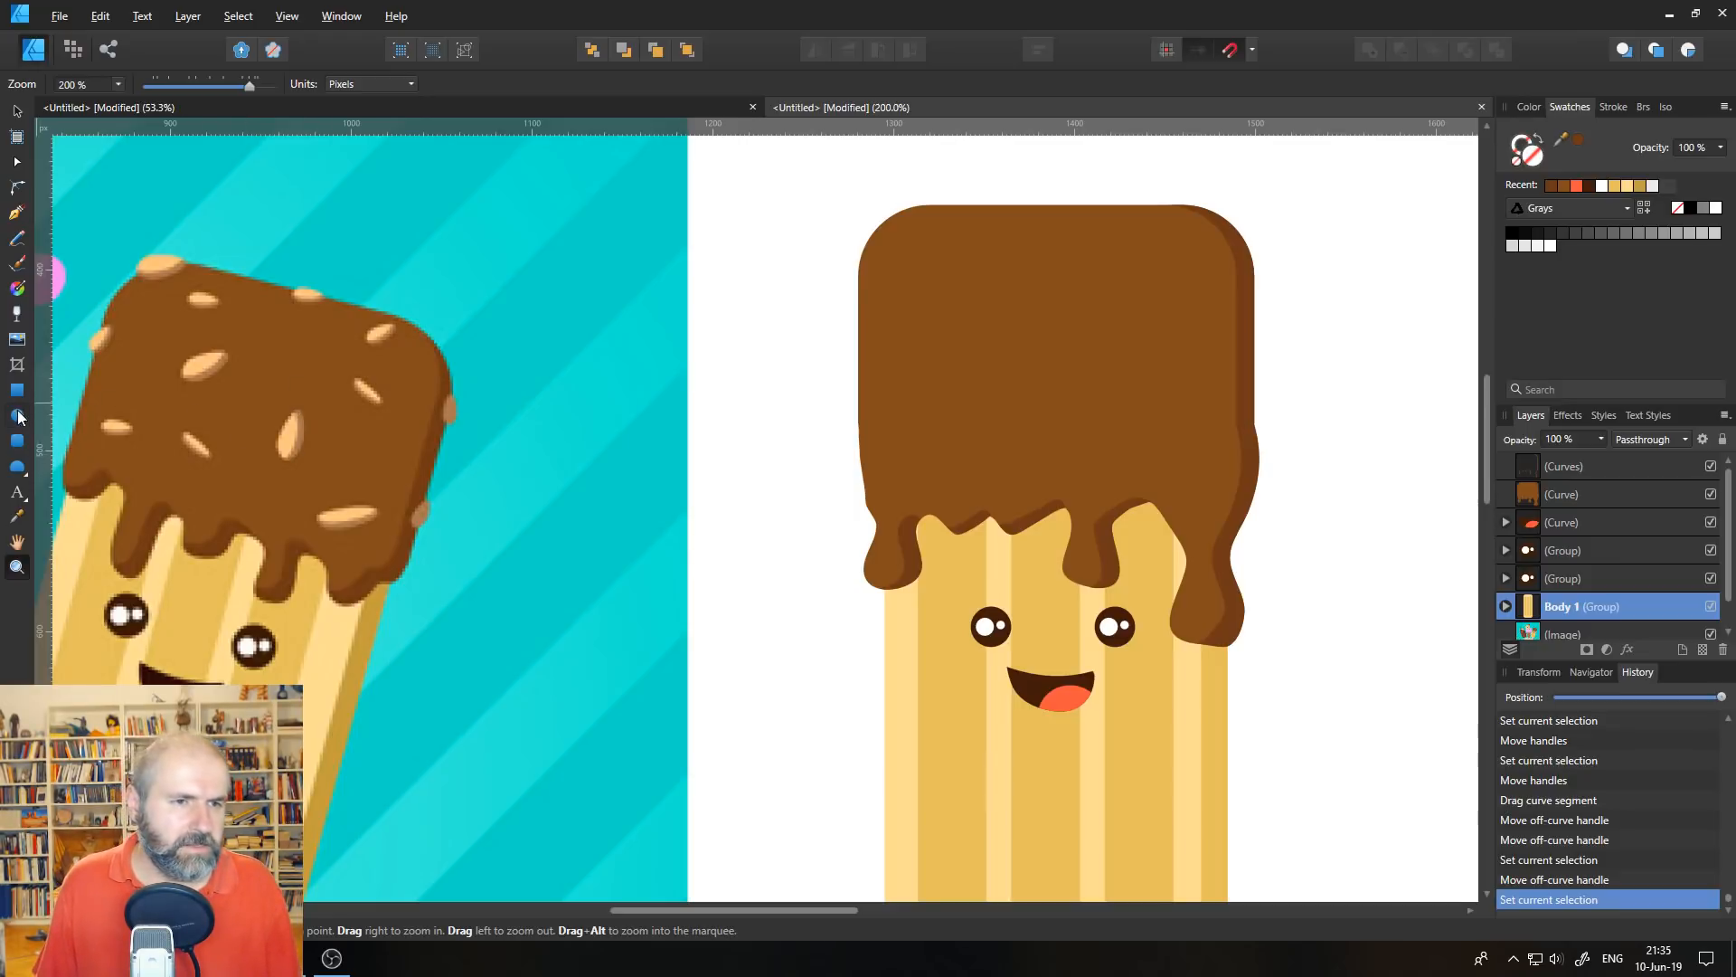
drag(696, 369, 724, 442)
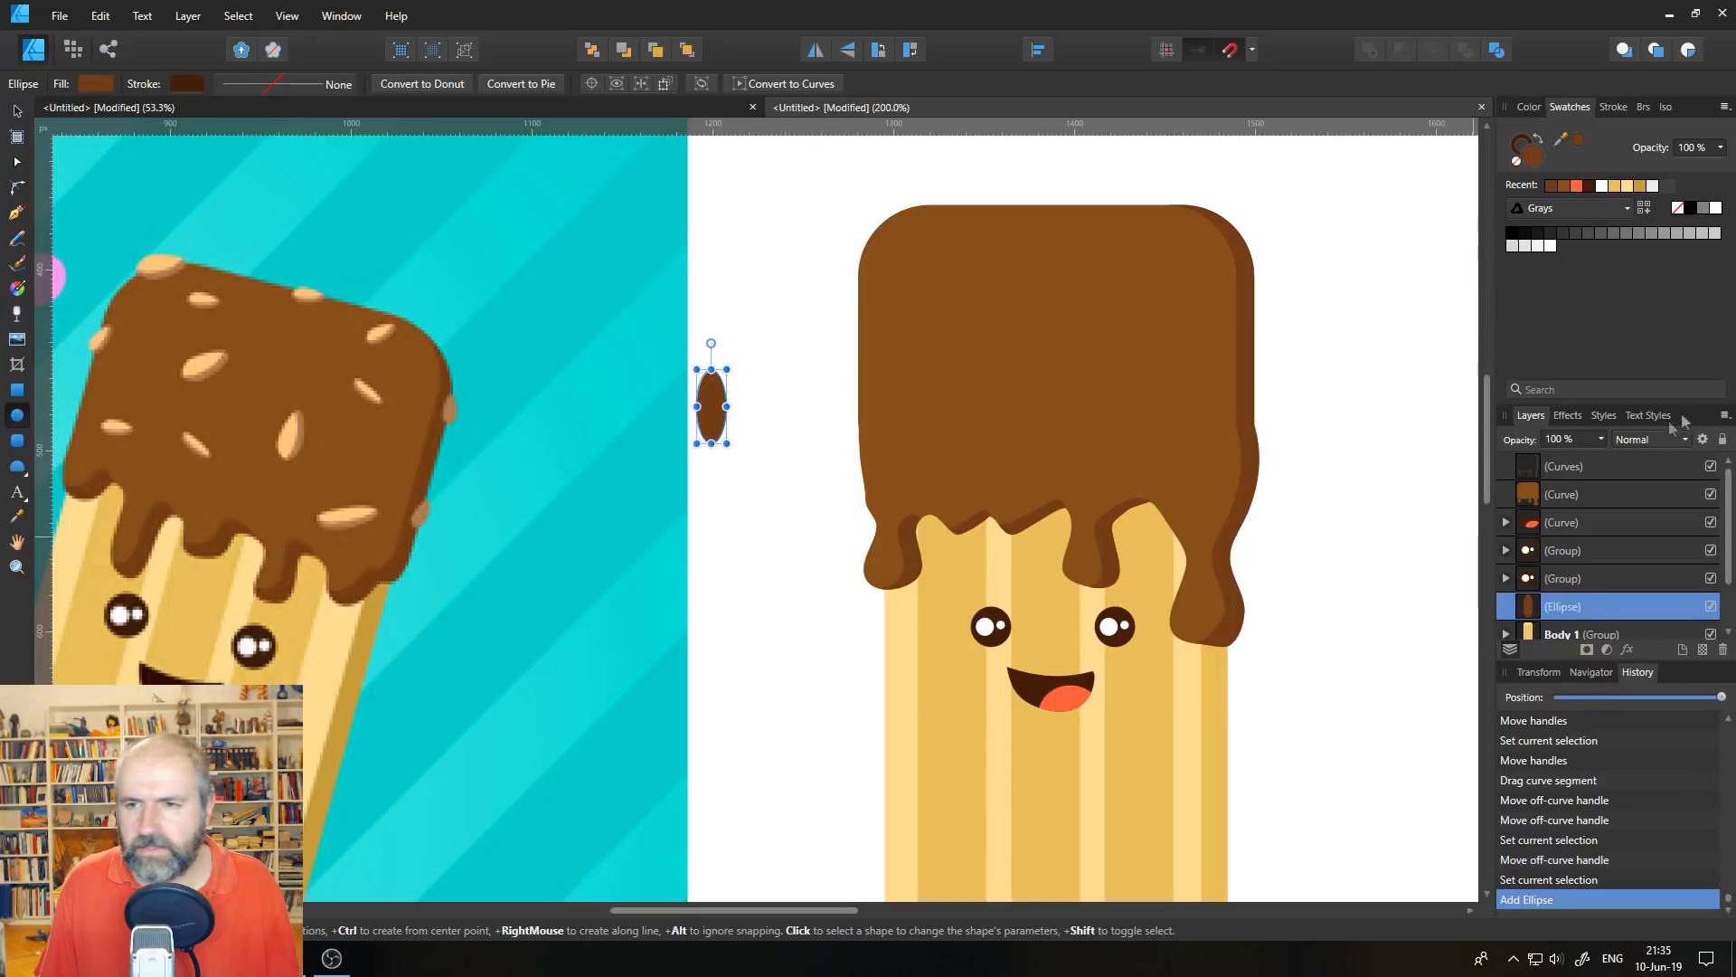
drag(1561, 139, 284, 436)
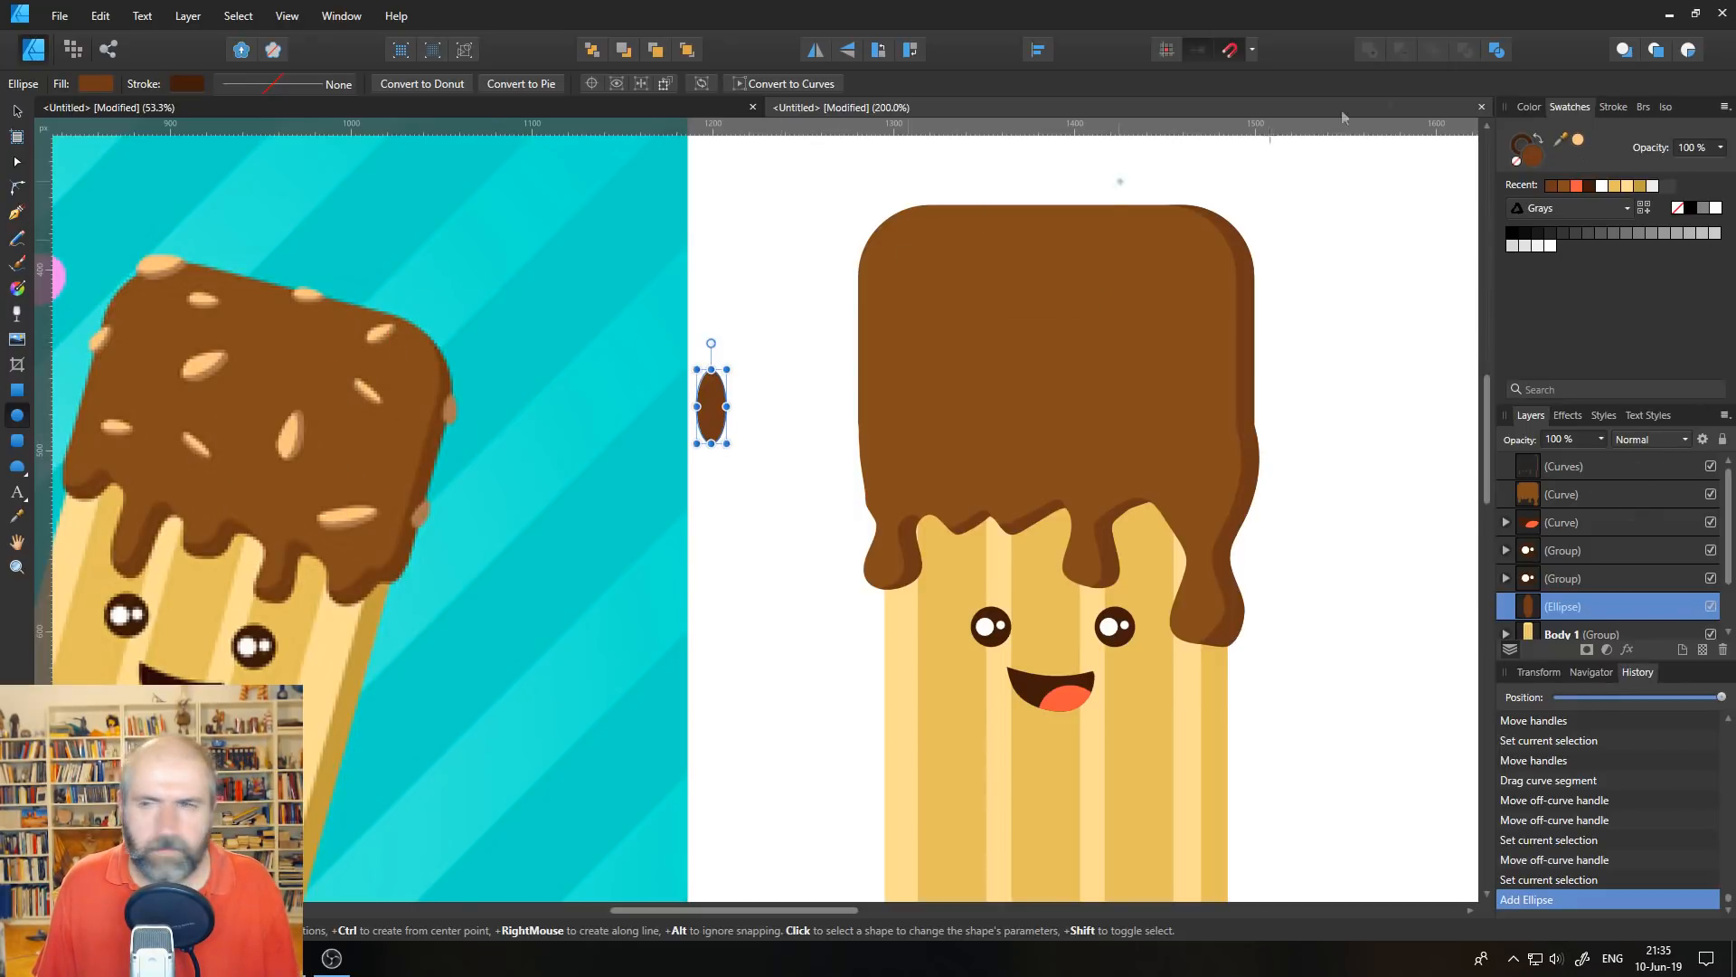
click(1579, 139)
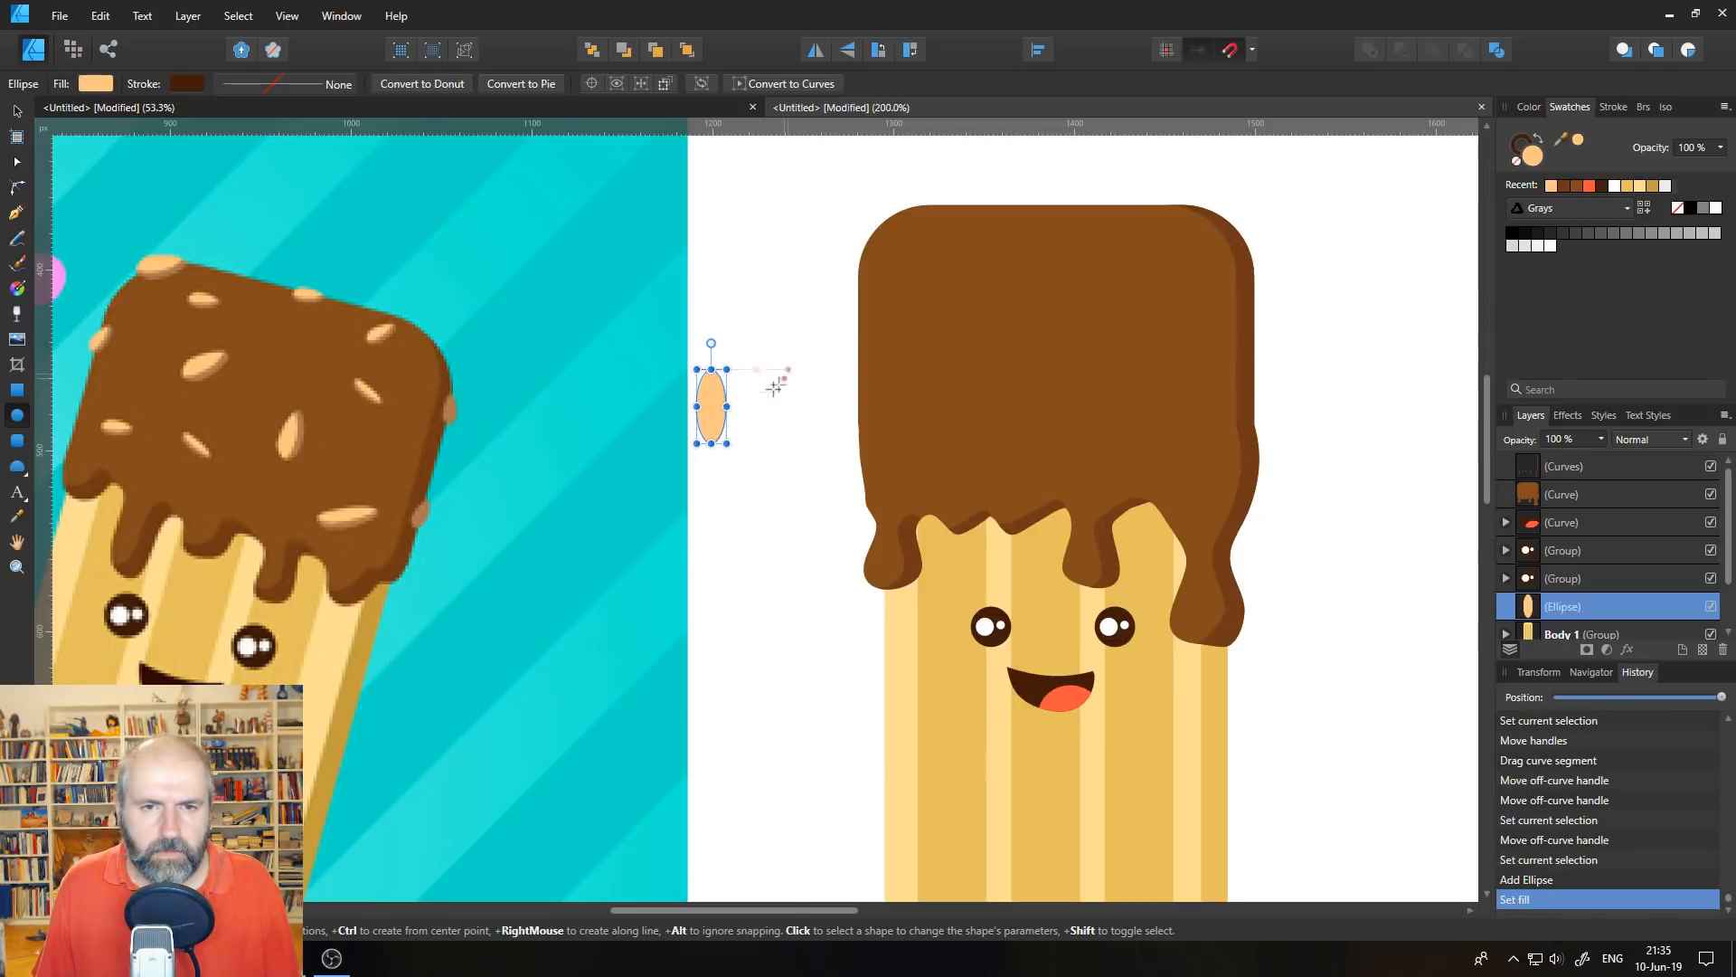
- Duplicate the light orange ellipse twice in place
right_click(1532, 606)
right_click(1532, 606)
right_click(1532, 606)
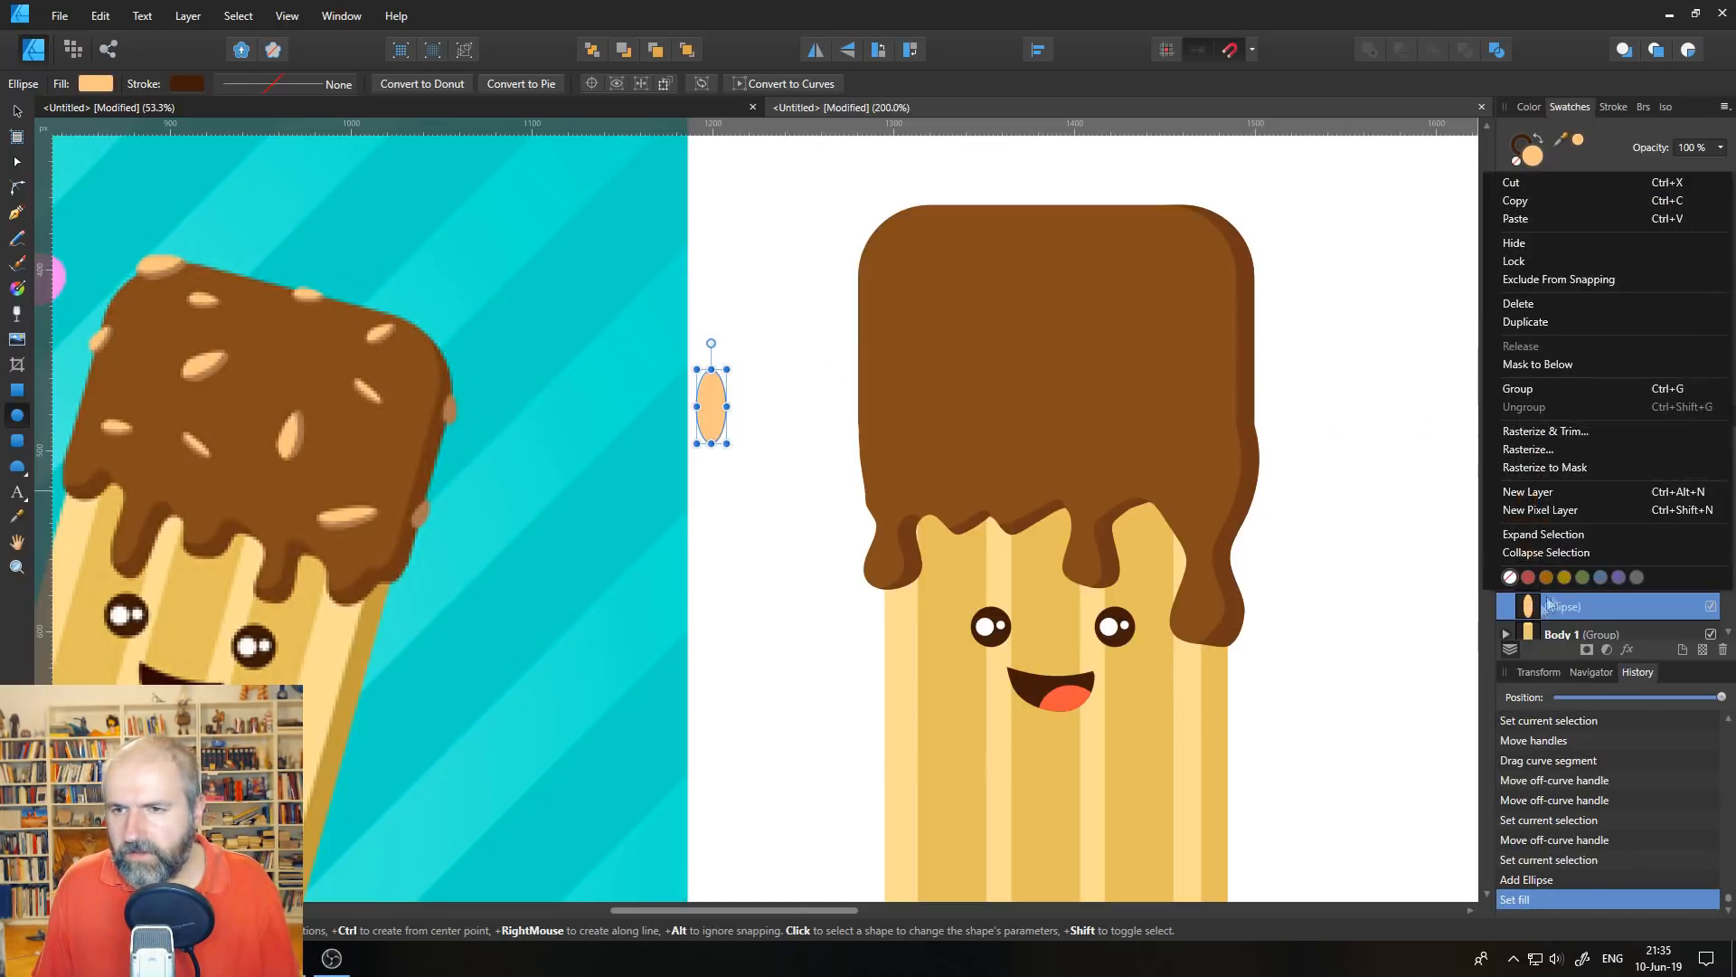
click(1550, 322)
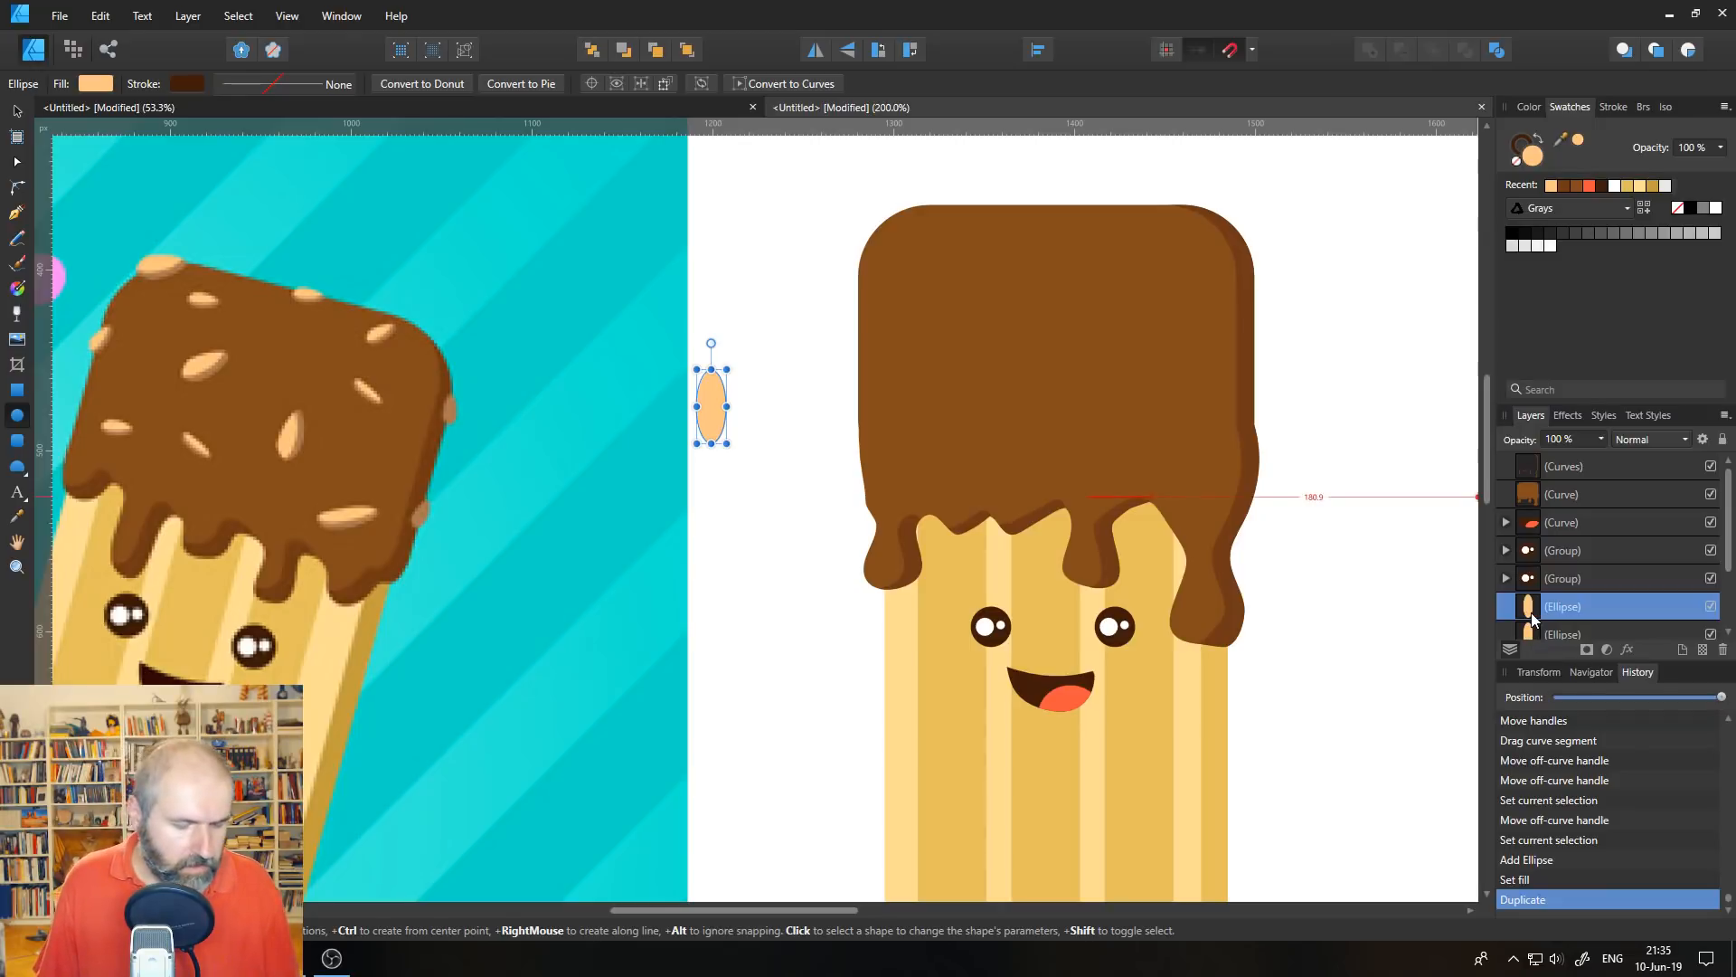
key(ctrl+j)
scroll(1608, 573, down, 2)
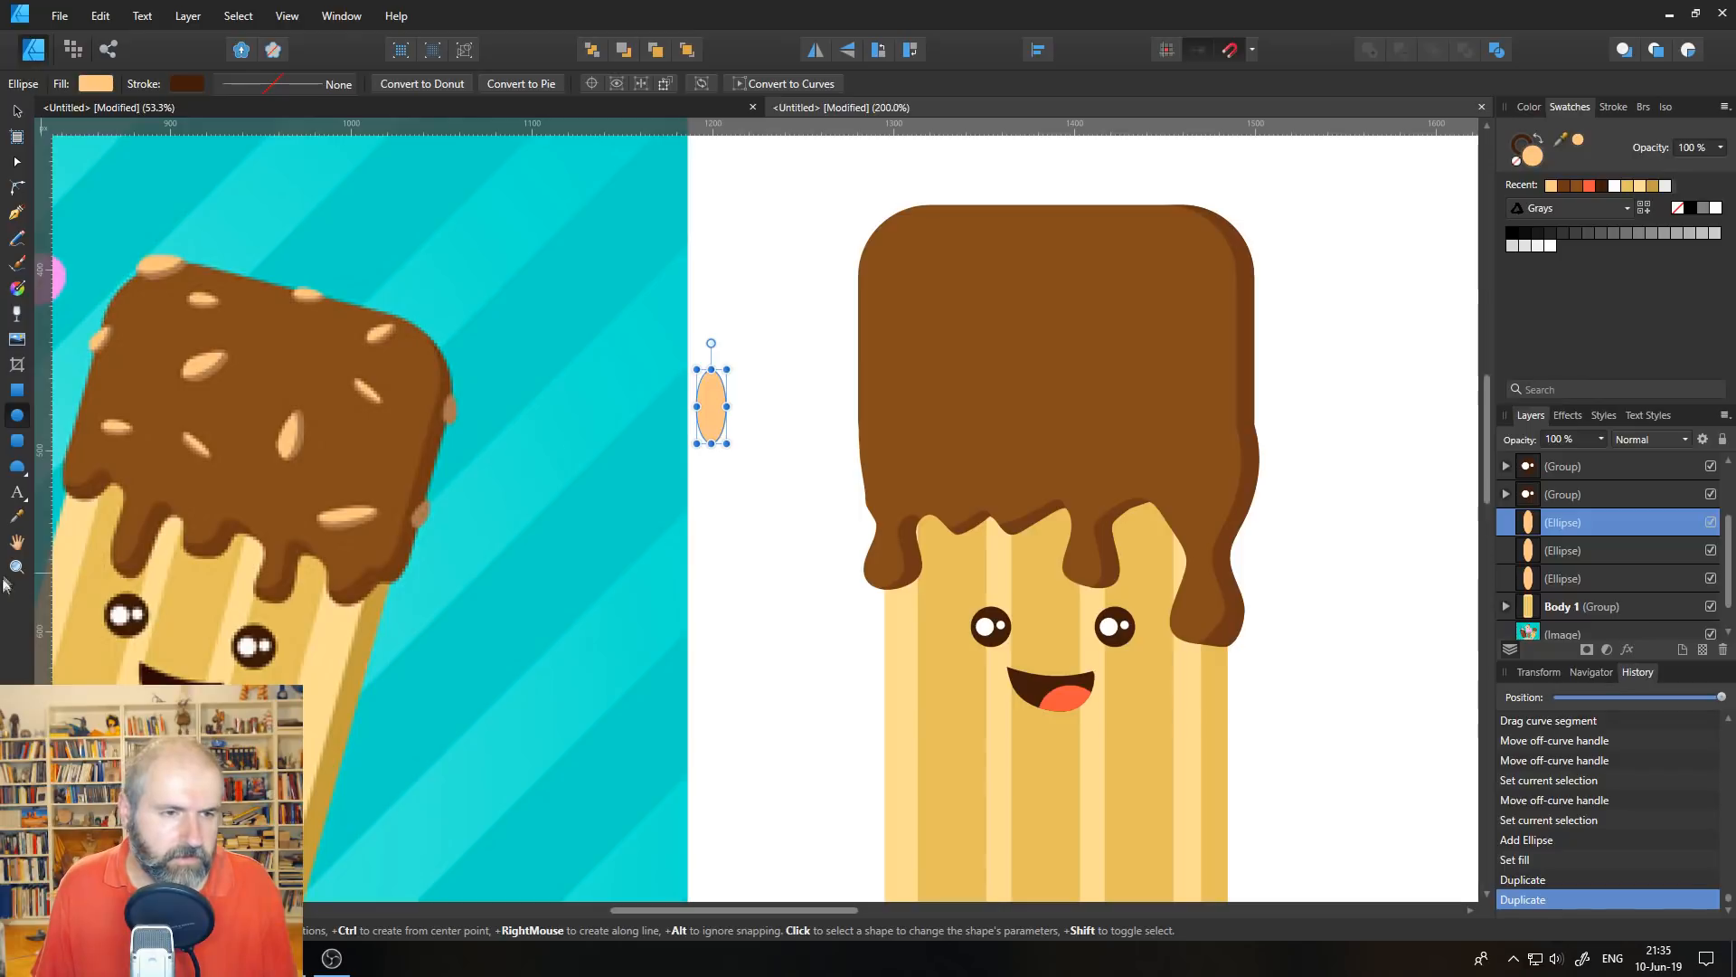
- Offset the top ellipse slightly up and left, and subtract it from the copy below to cut a thin shading crescent
key(z)
click(708, 415)
click(708, 415)
click(705, 415)
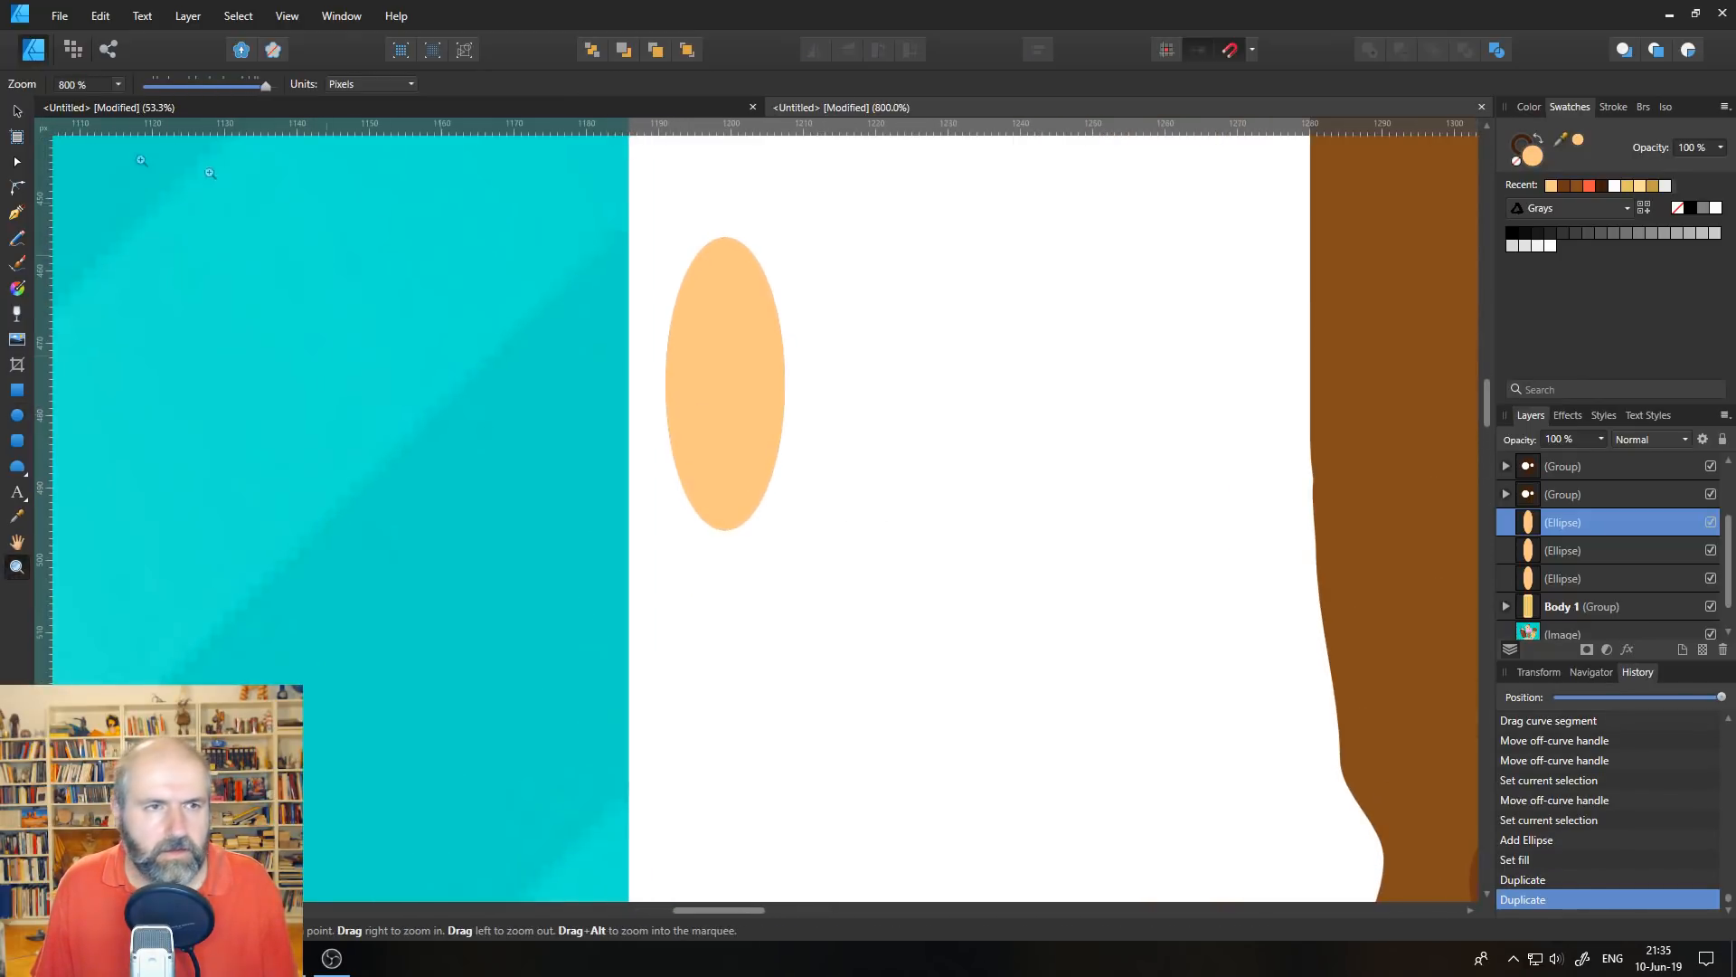
click(13, 112)
drag(732, 400, 718, 381)
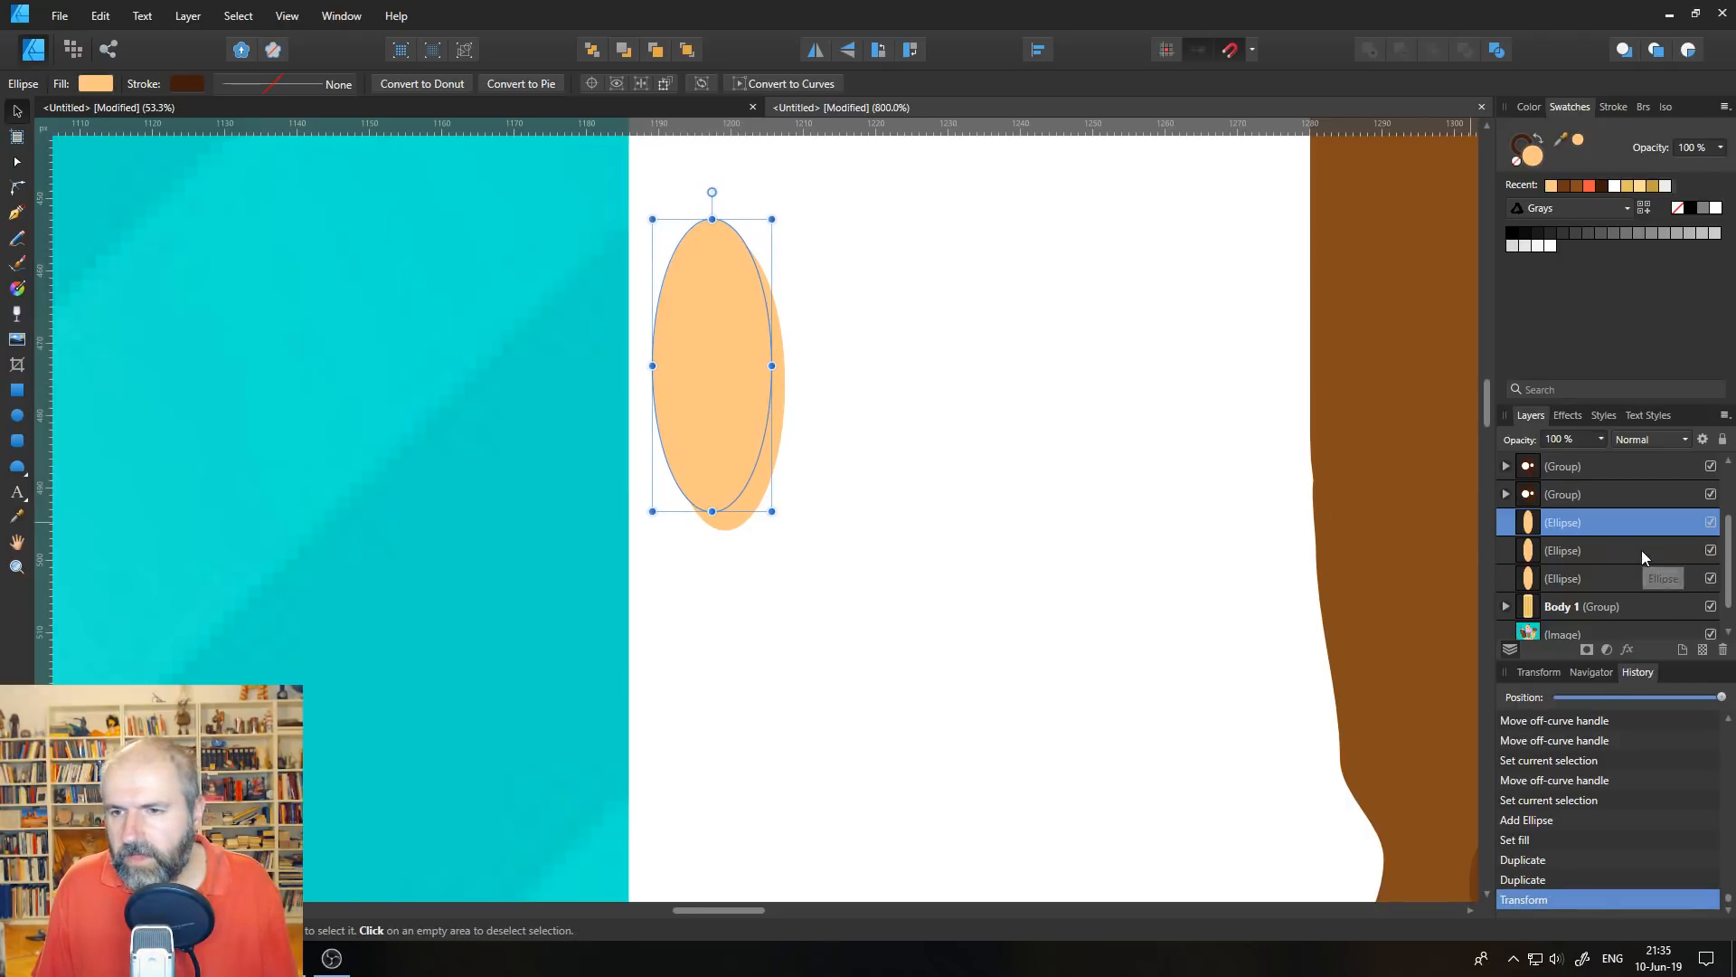
shift+click(1664, 551)
click(1401, 52)
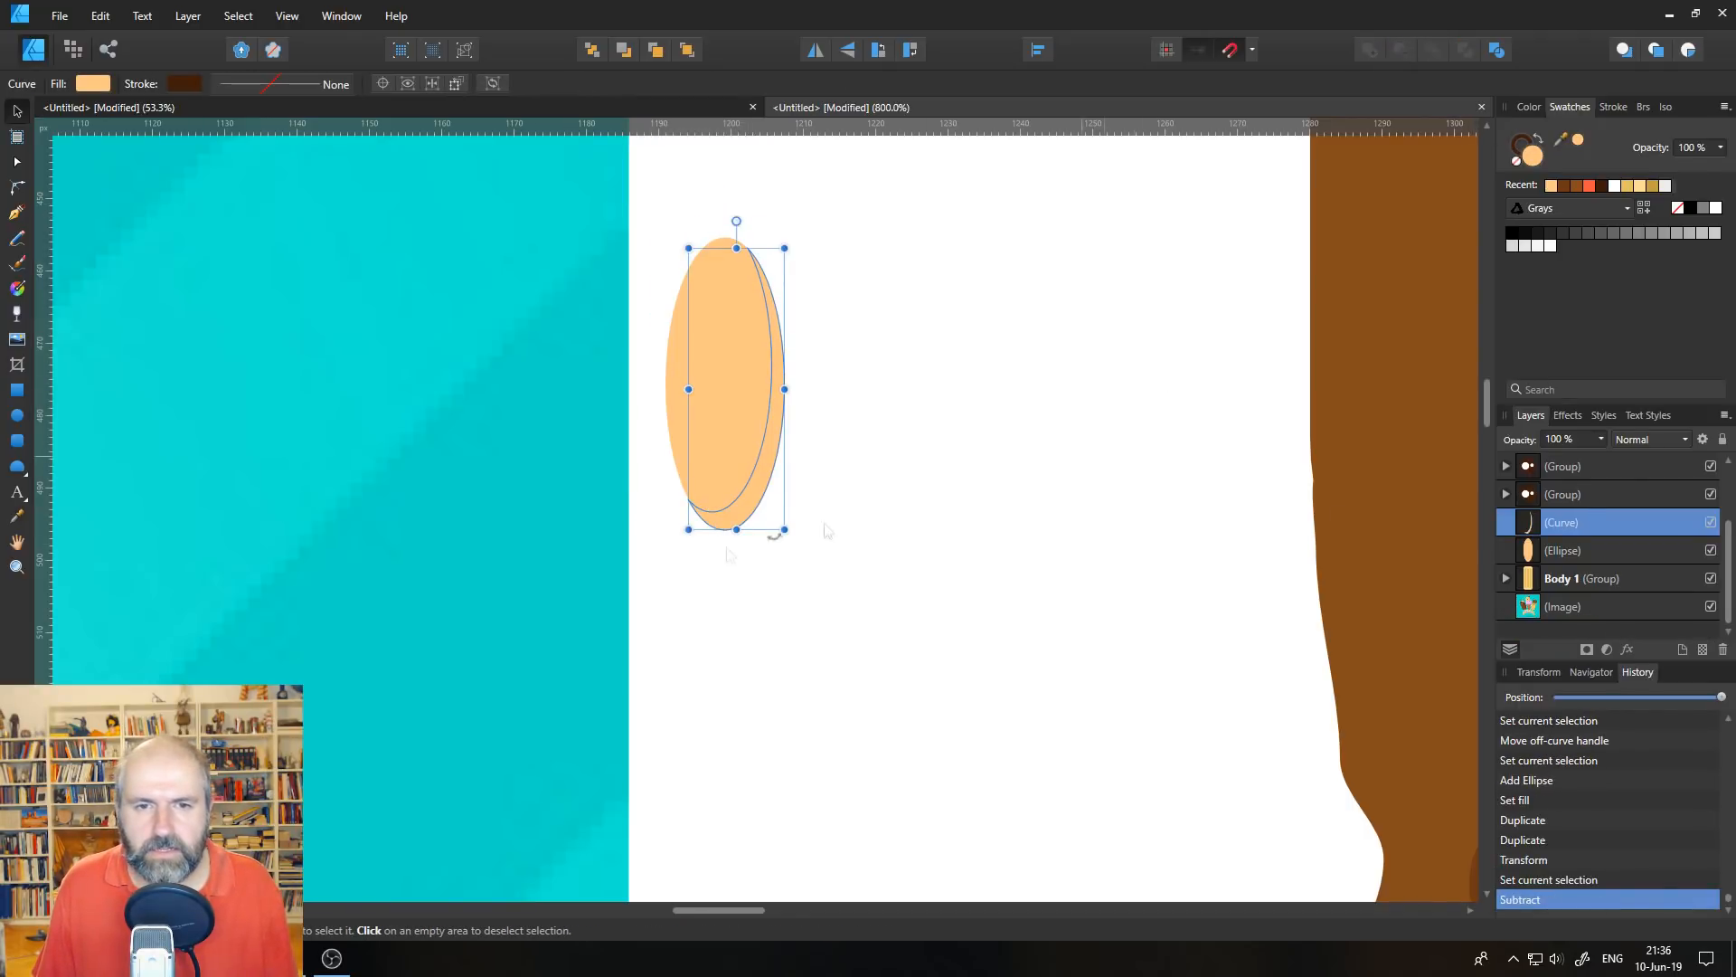
- Fill the thin crescent with the darker tan sampled from a reference sprinkle's shaded edge, and group it with the ellipse
drag(418, 520, 1016, 473)
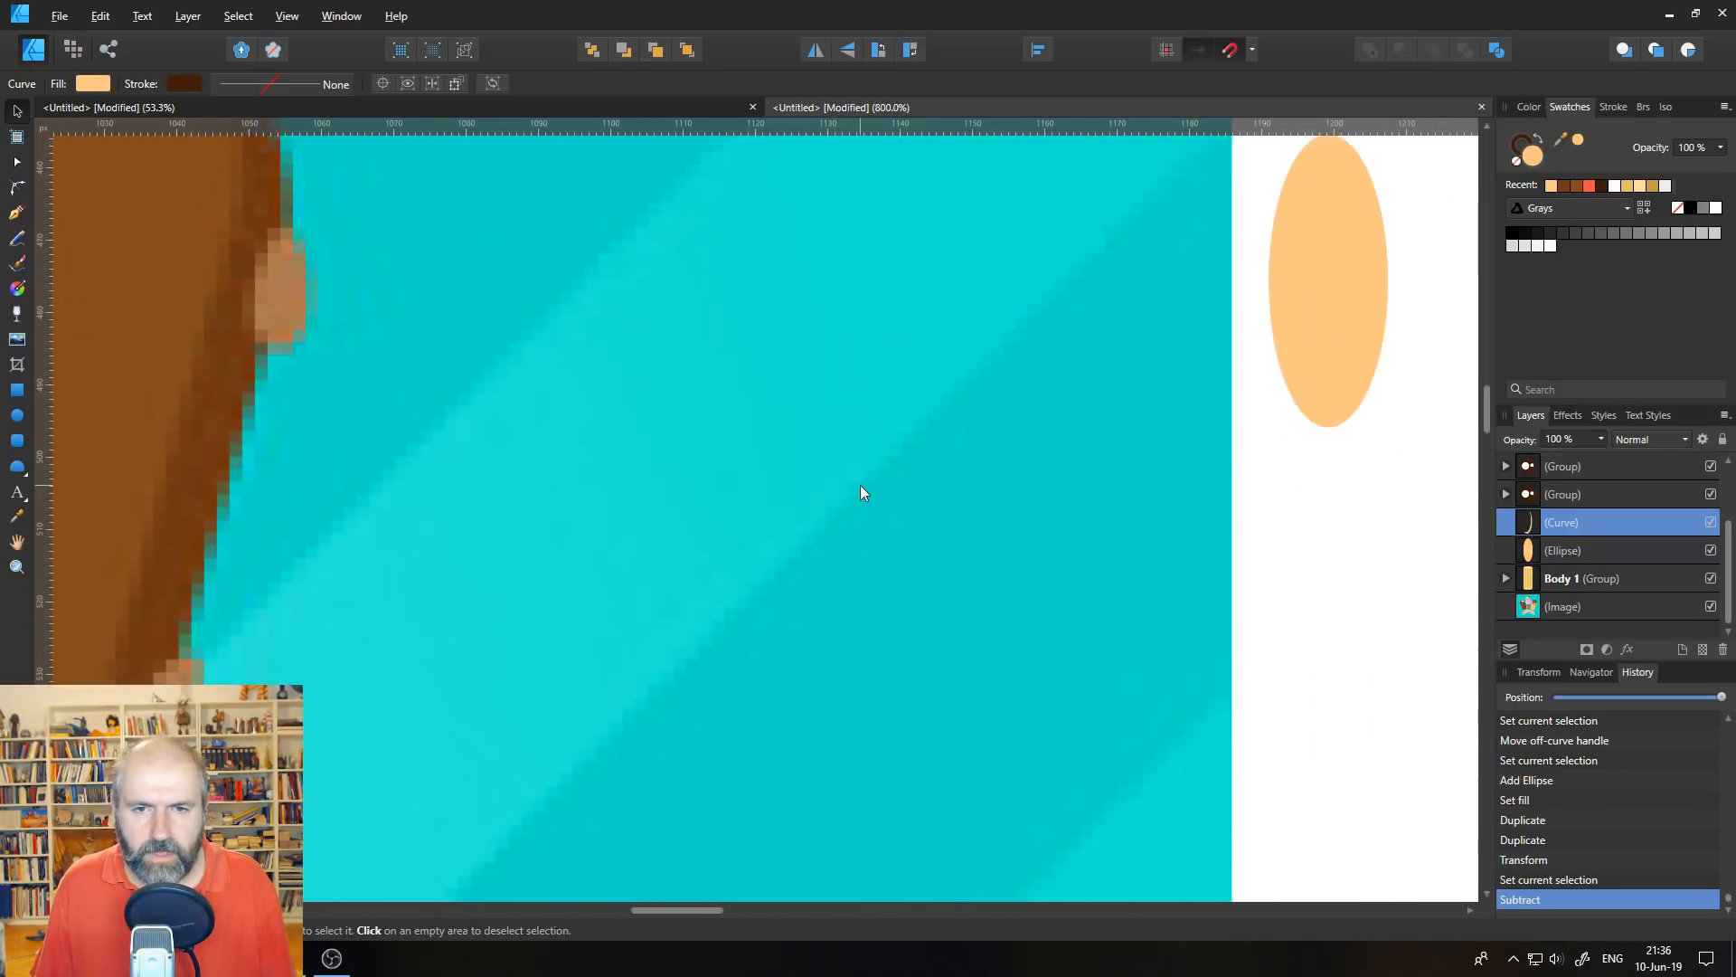
scroll(860, 485, down, 3)
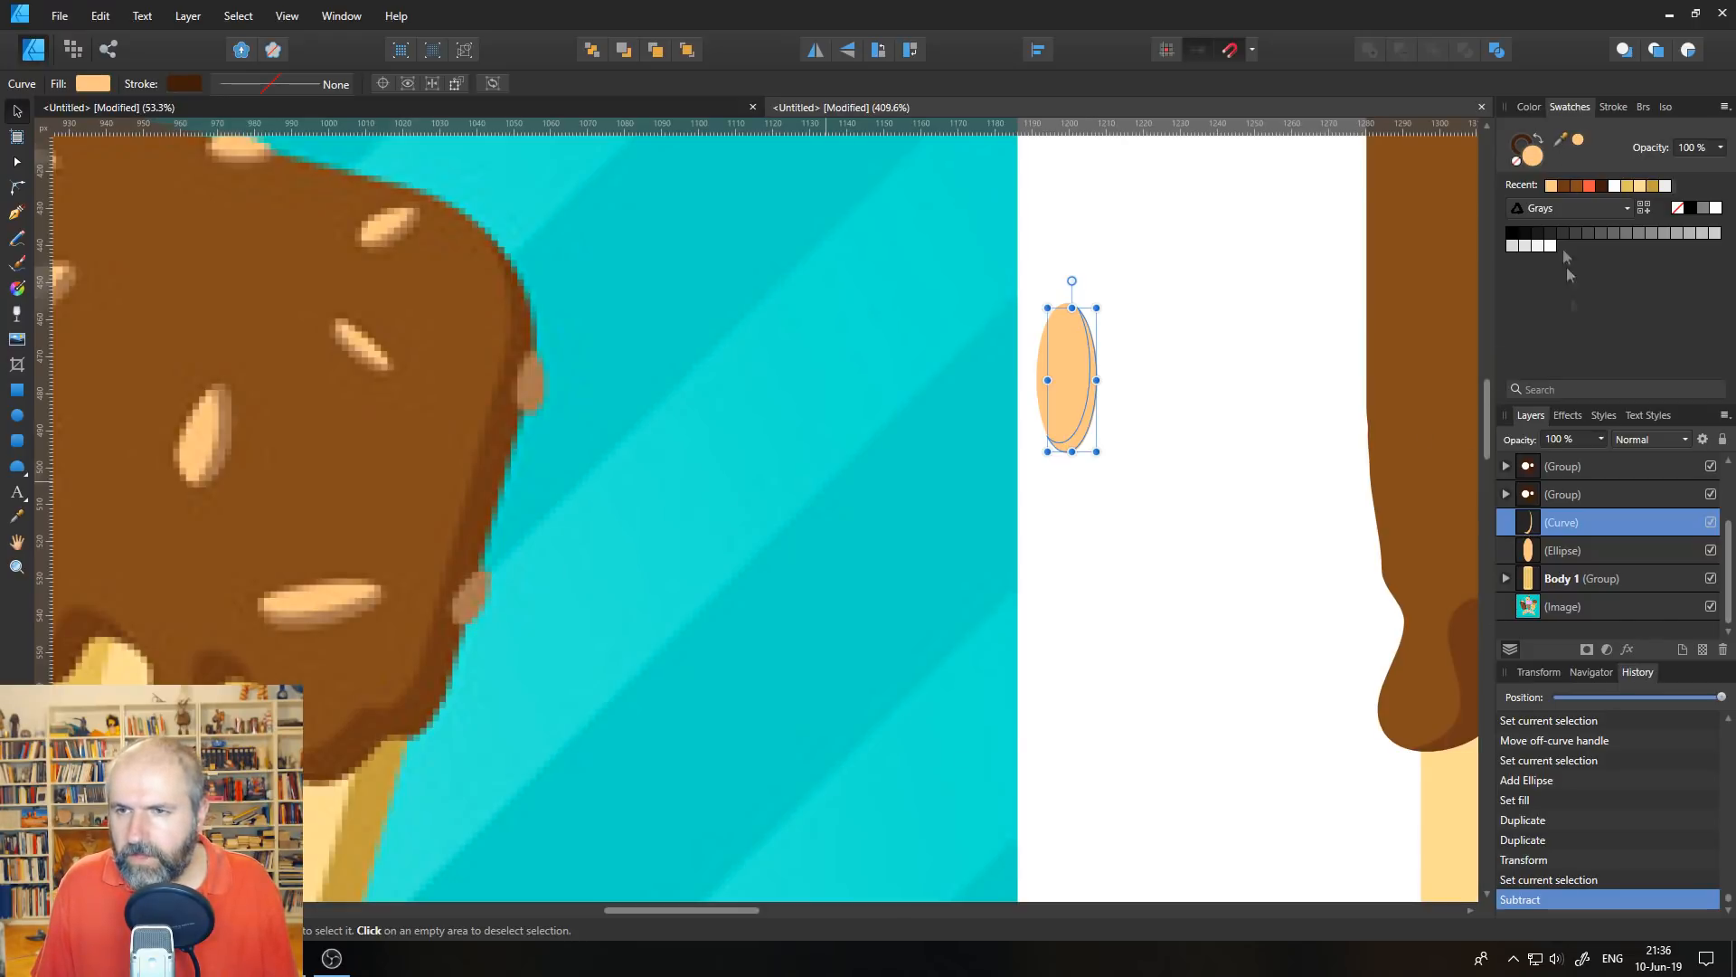
drag(1578, 145, 313, 619)
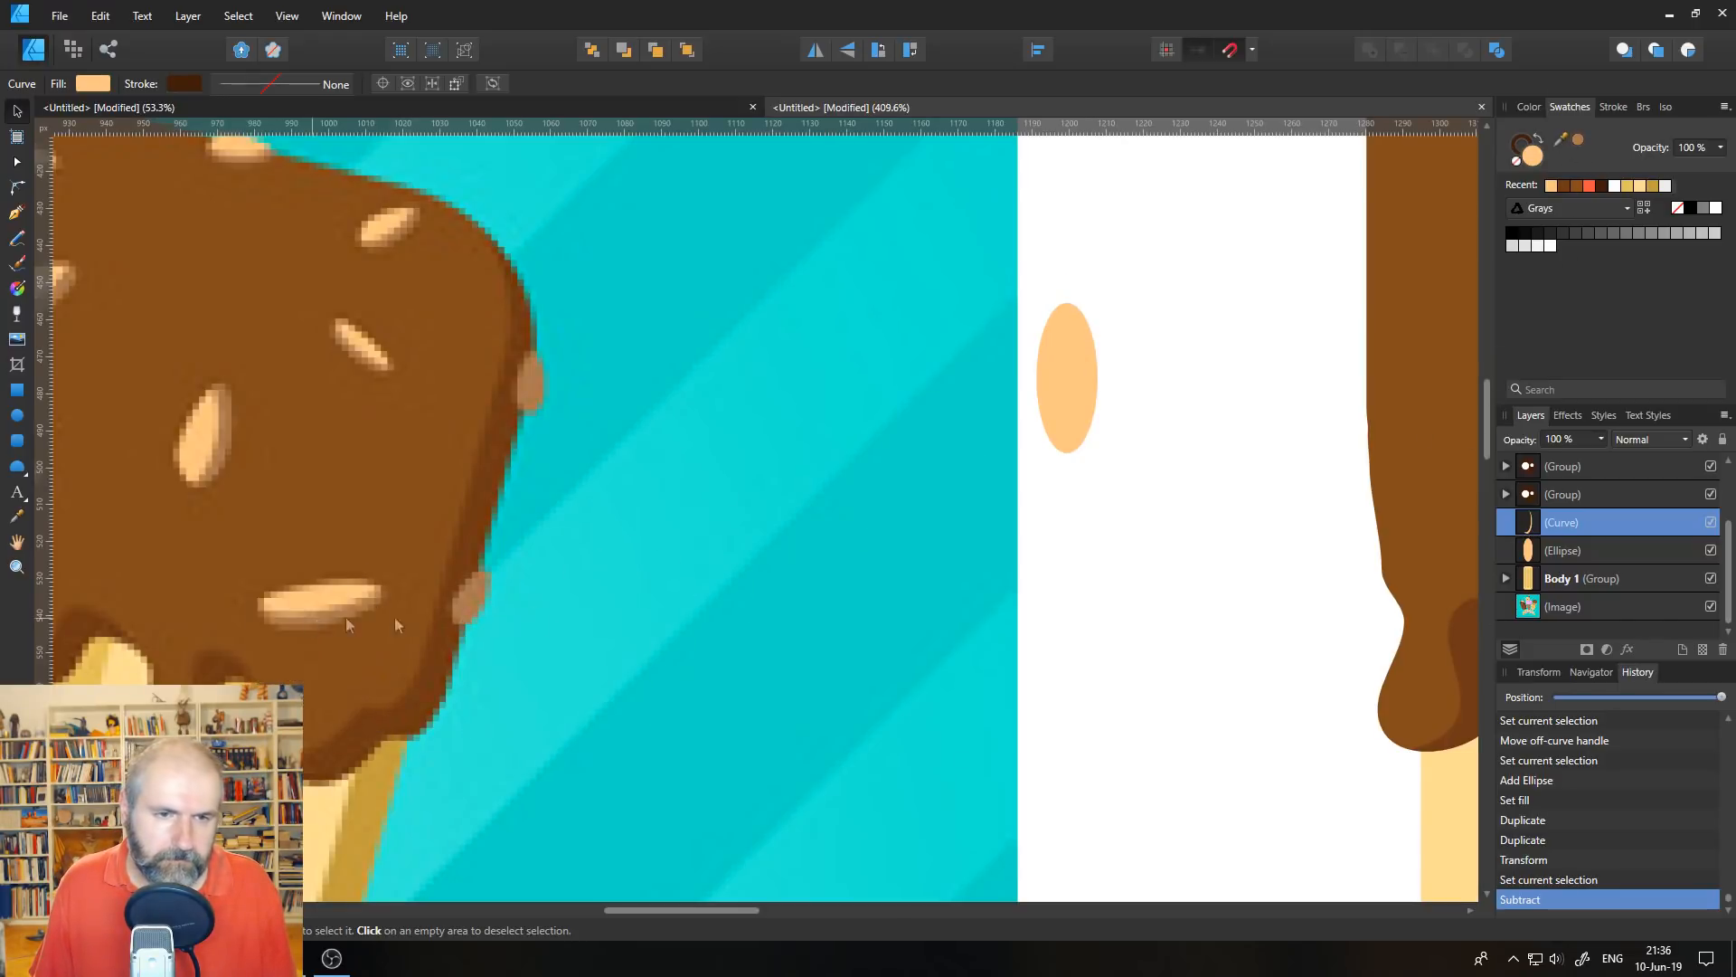
click(1578, 141)
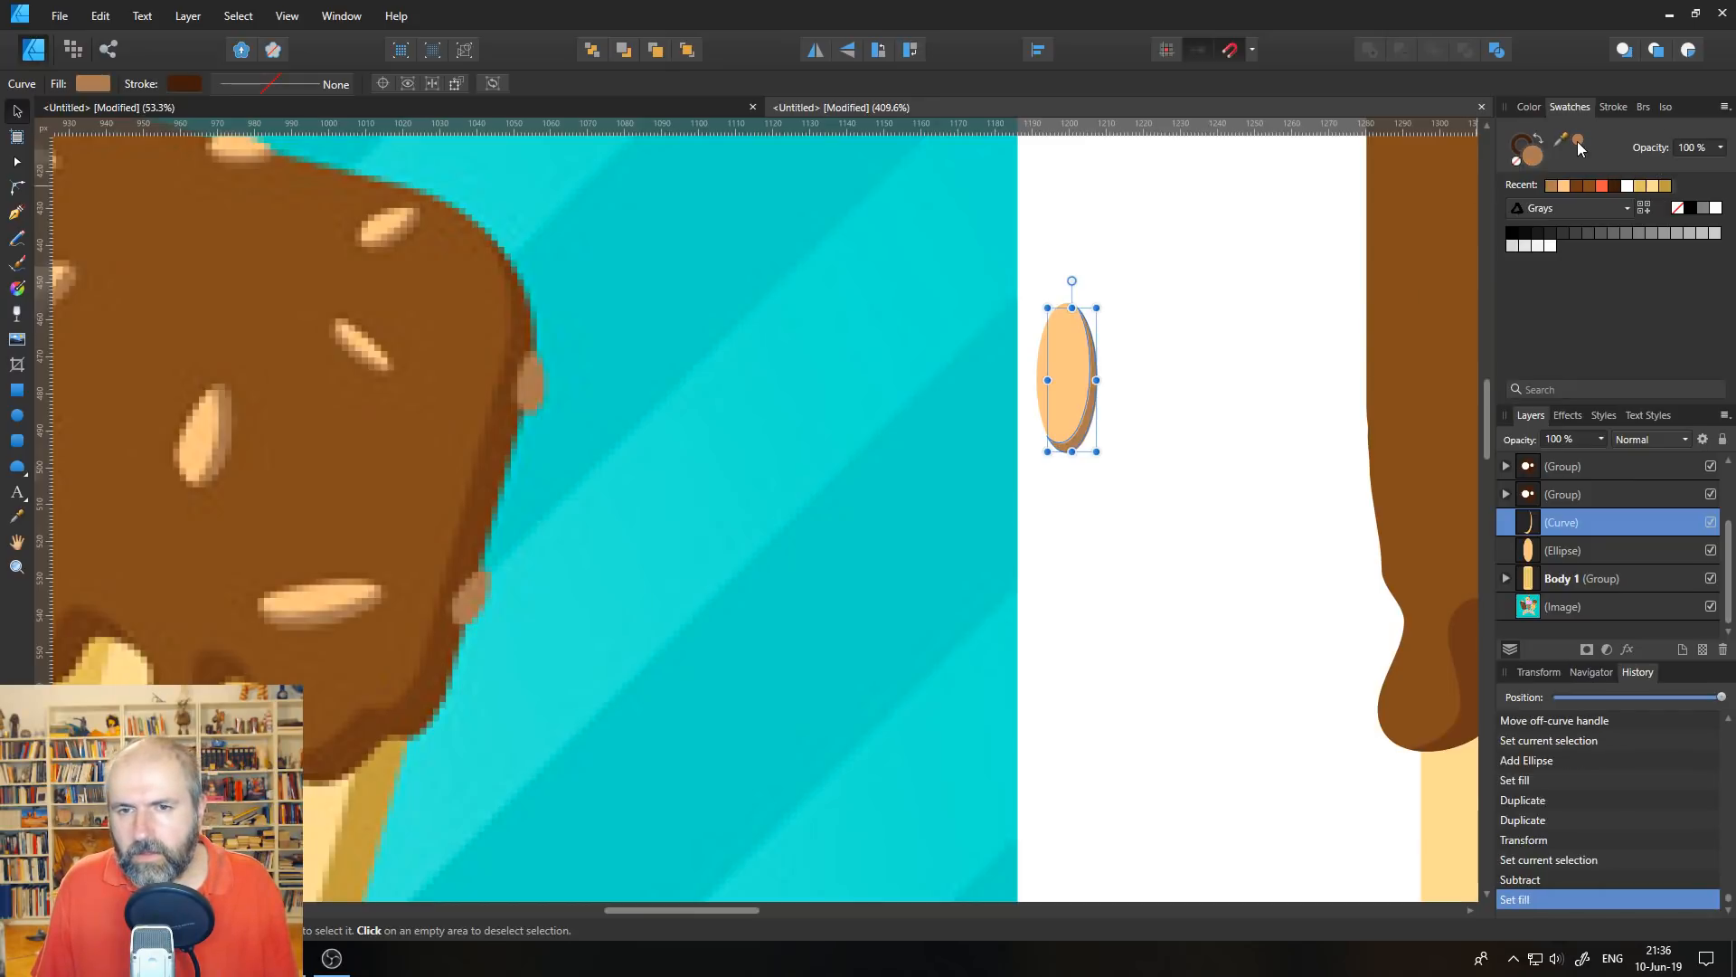
shift+click(1532, 547)
key(ctrl+g)
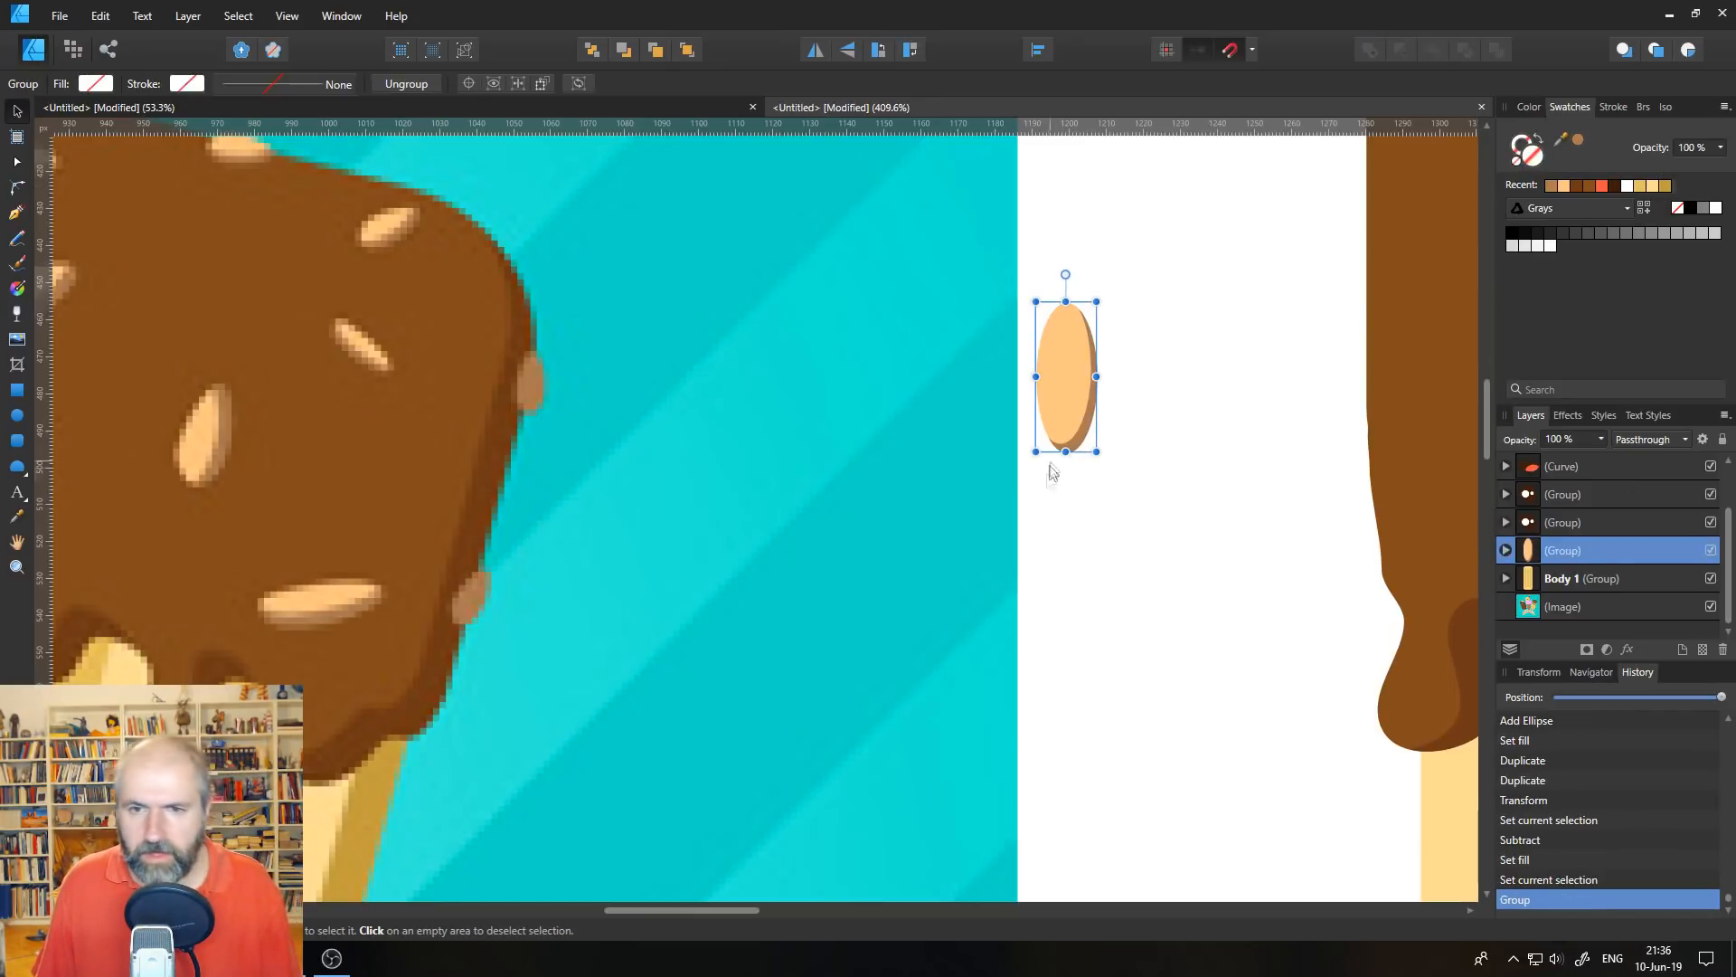
- Undo the sprinkle's grouping, the crescent's tan fill and the subtraction, back to the overlapping ellipses
click(16, 568)
alt+click(386, 529)
alt+click(386, 529)
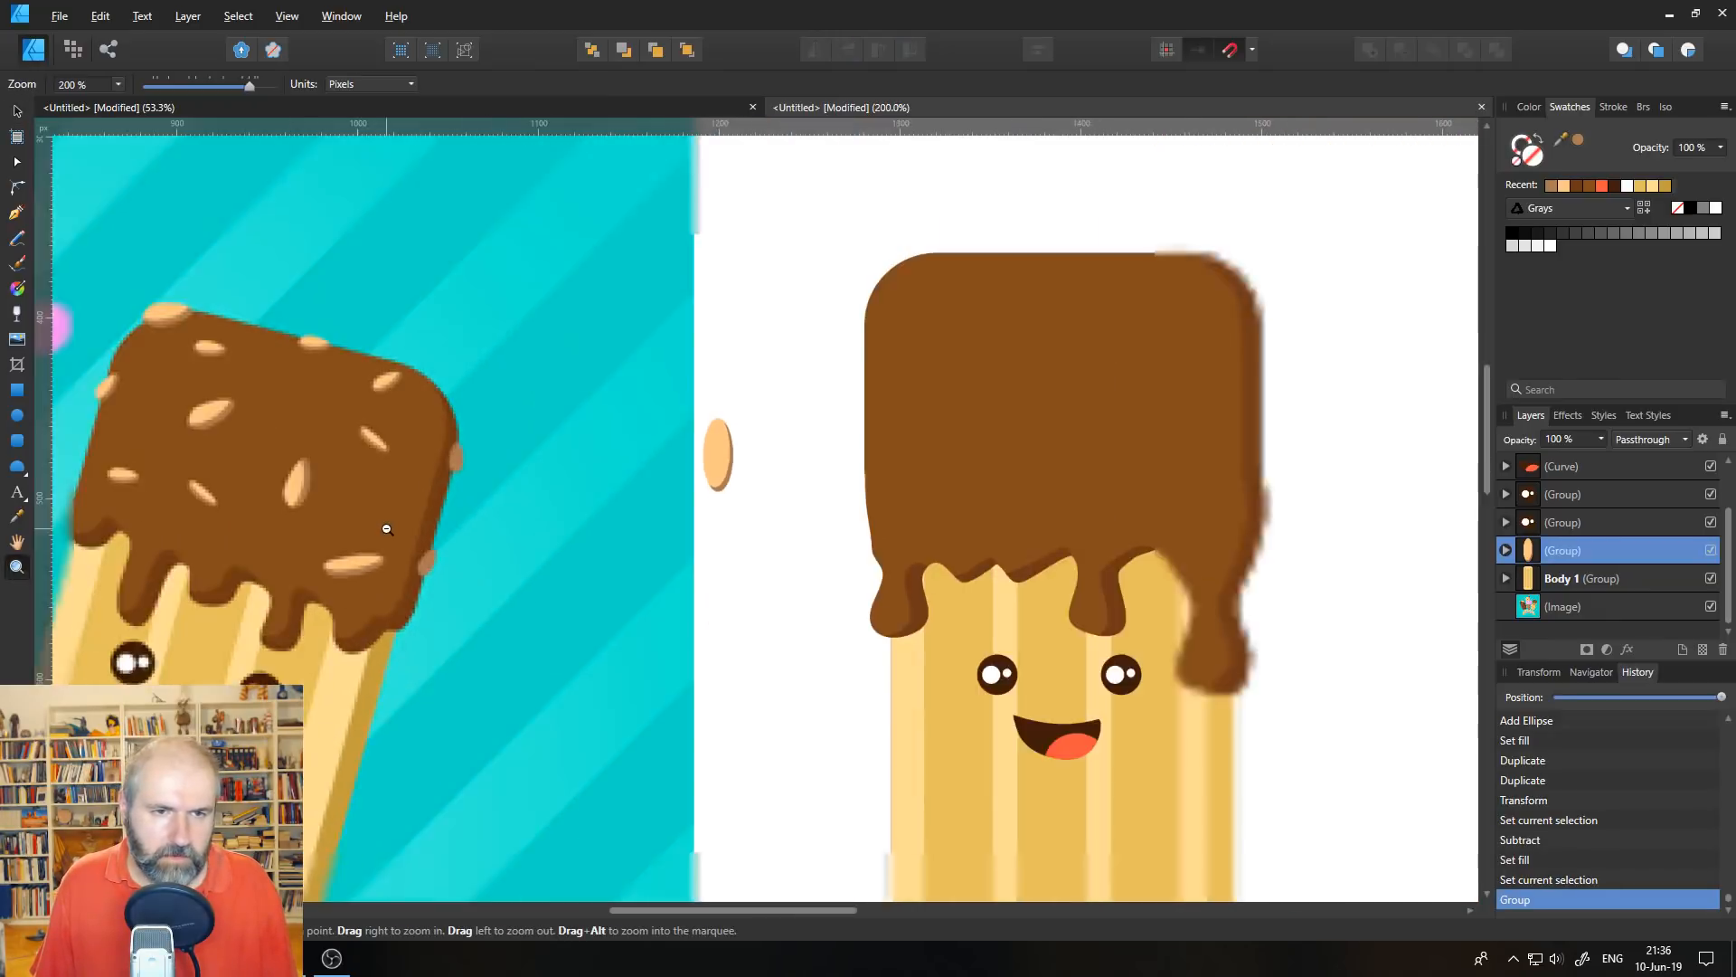
alt+click(386, 529)
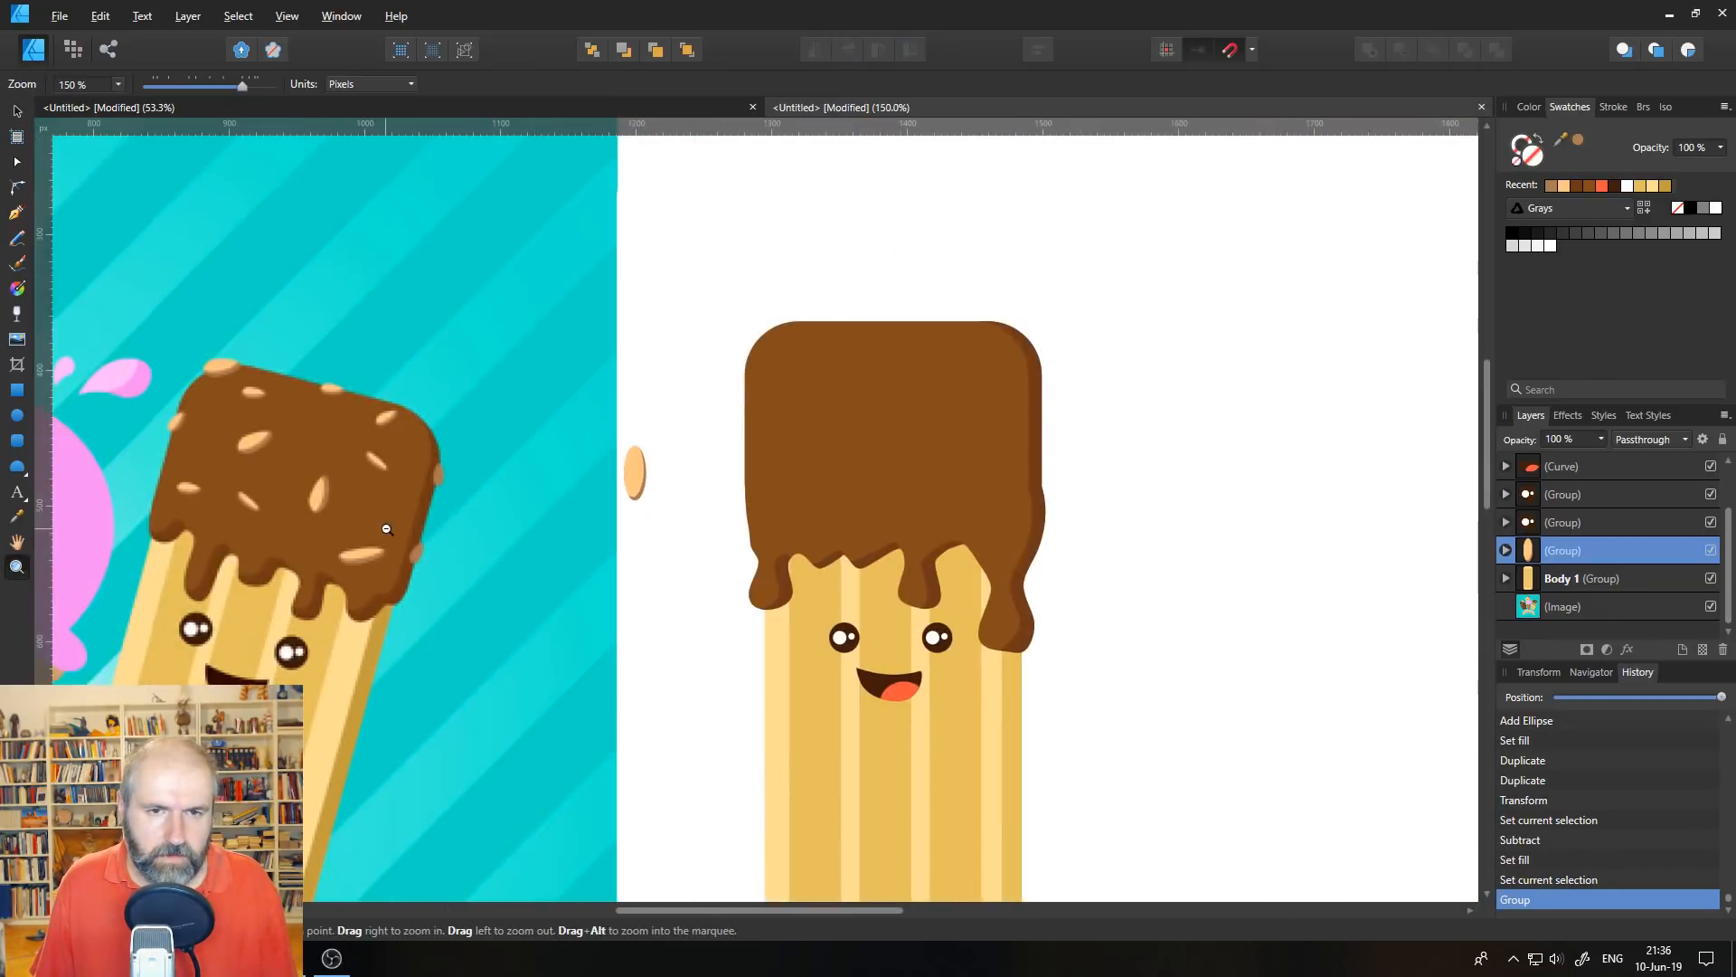
click(18, 164)
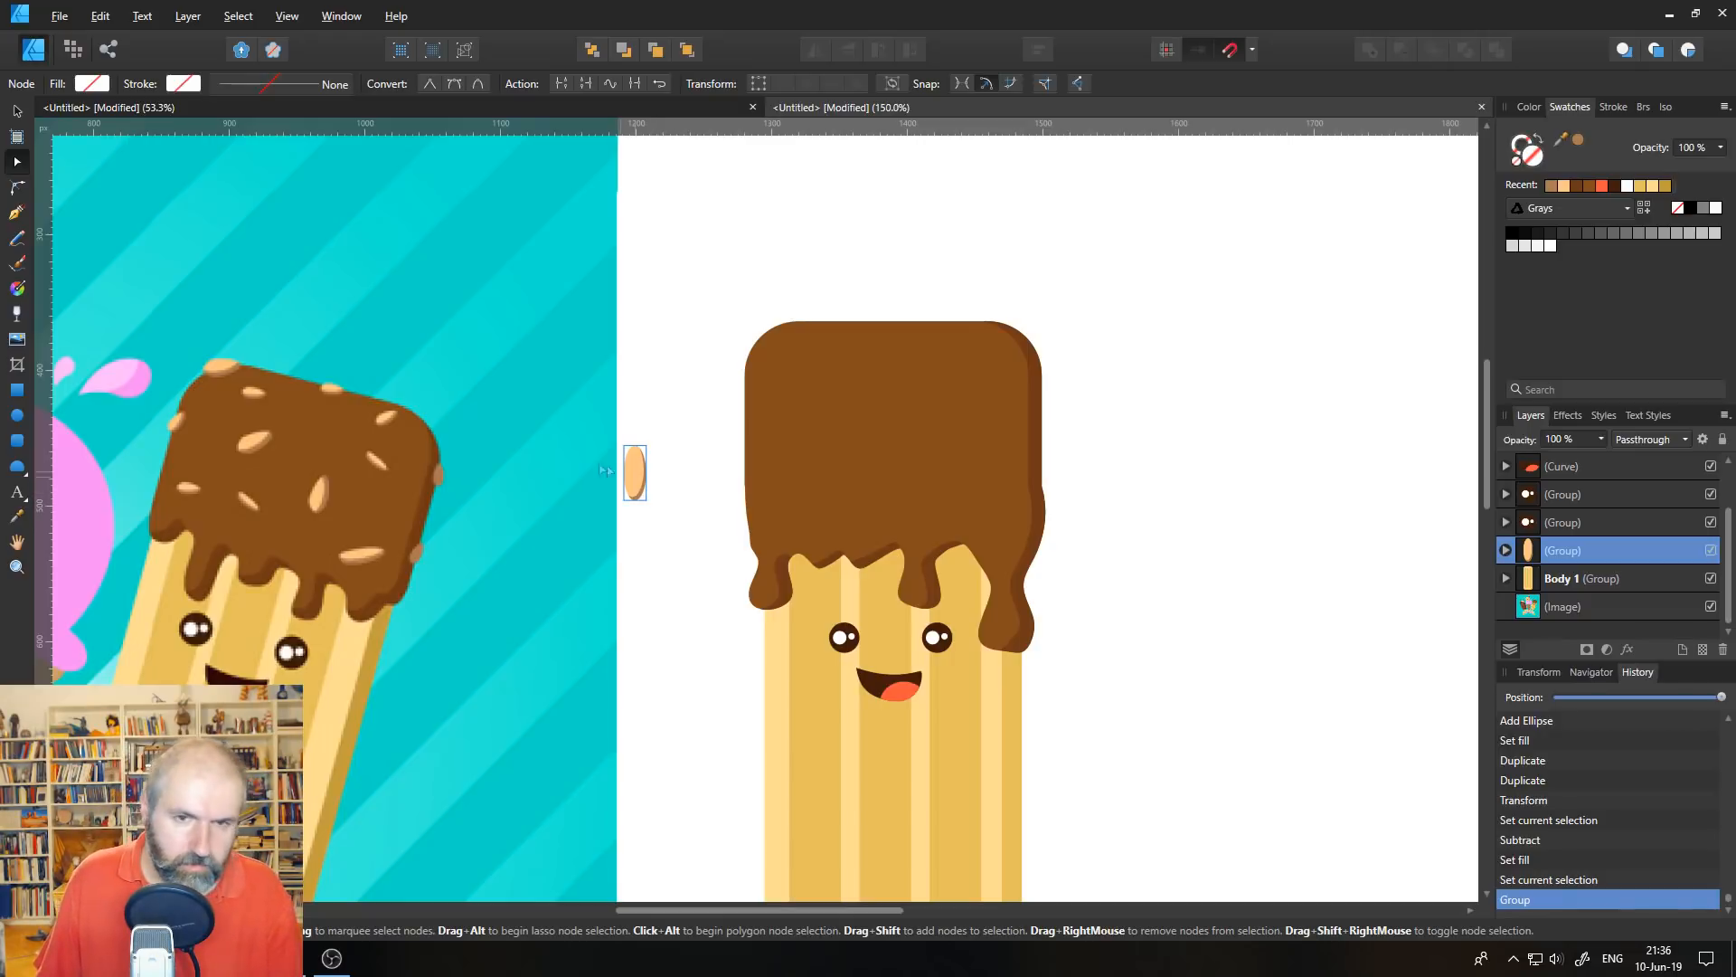
click(18, 567)
click(651, 467)
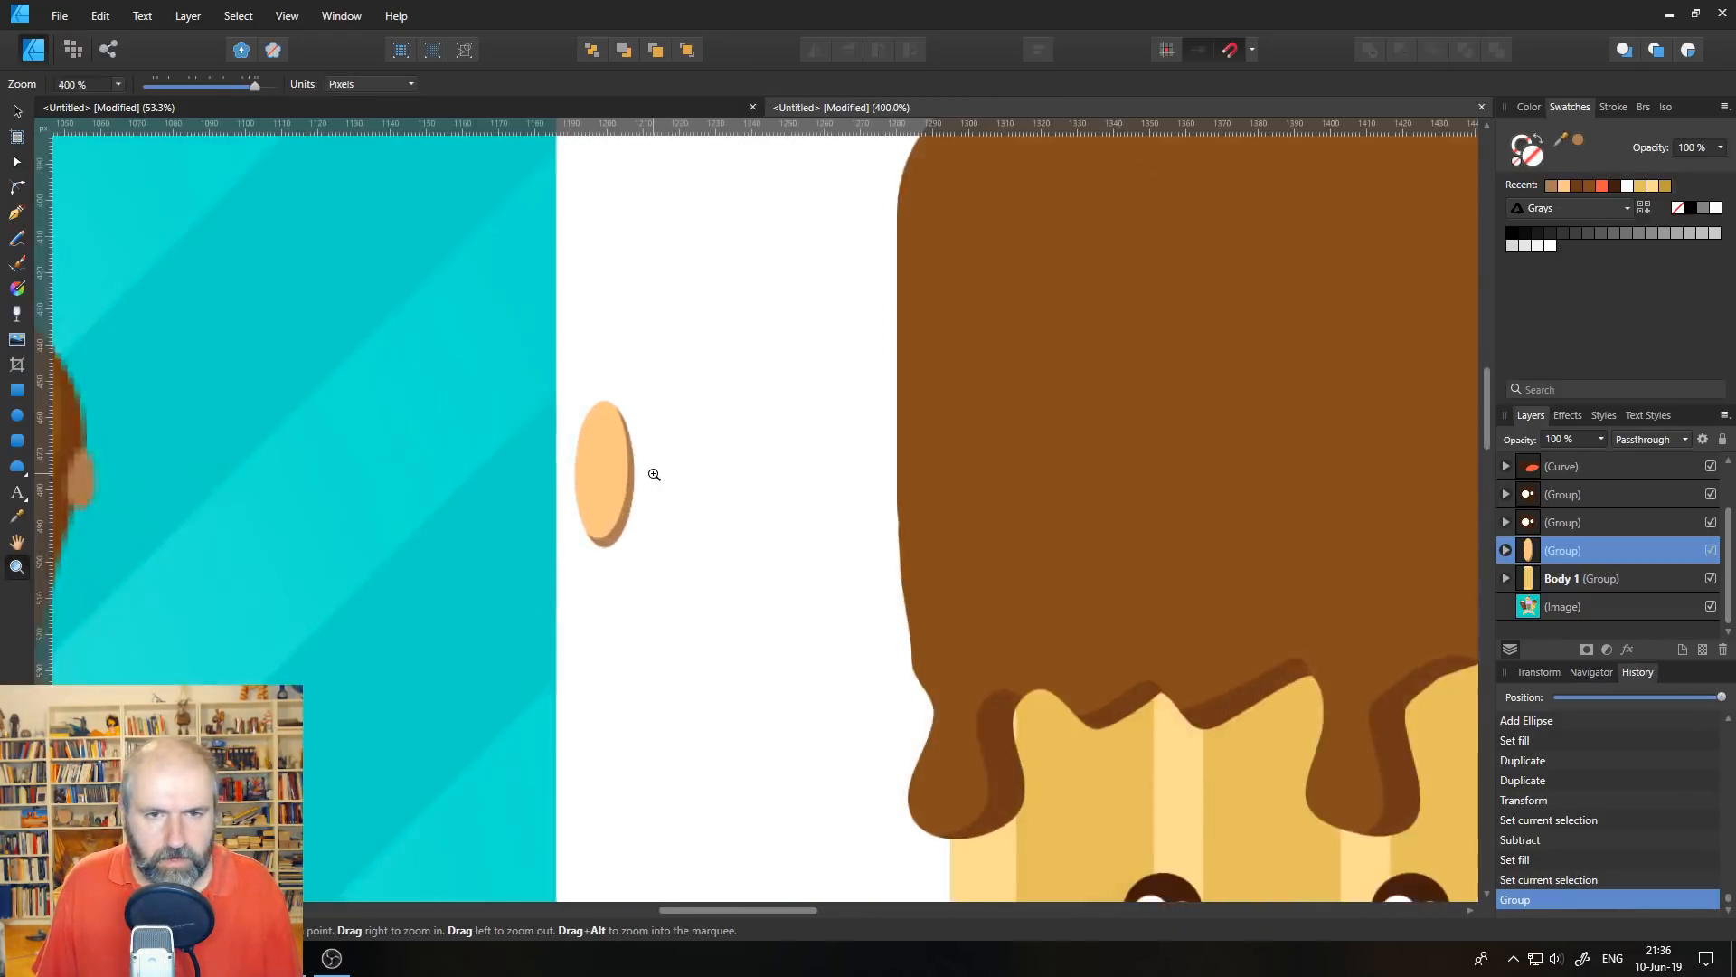
click(652, 470)
key(ctrl+z)
key(ctrl+z)
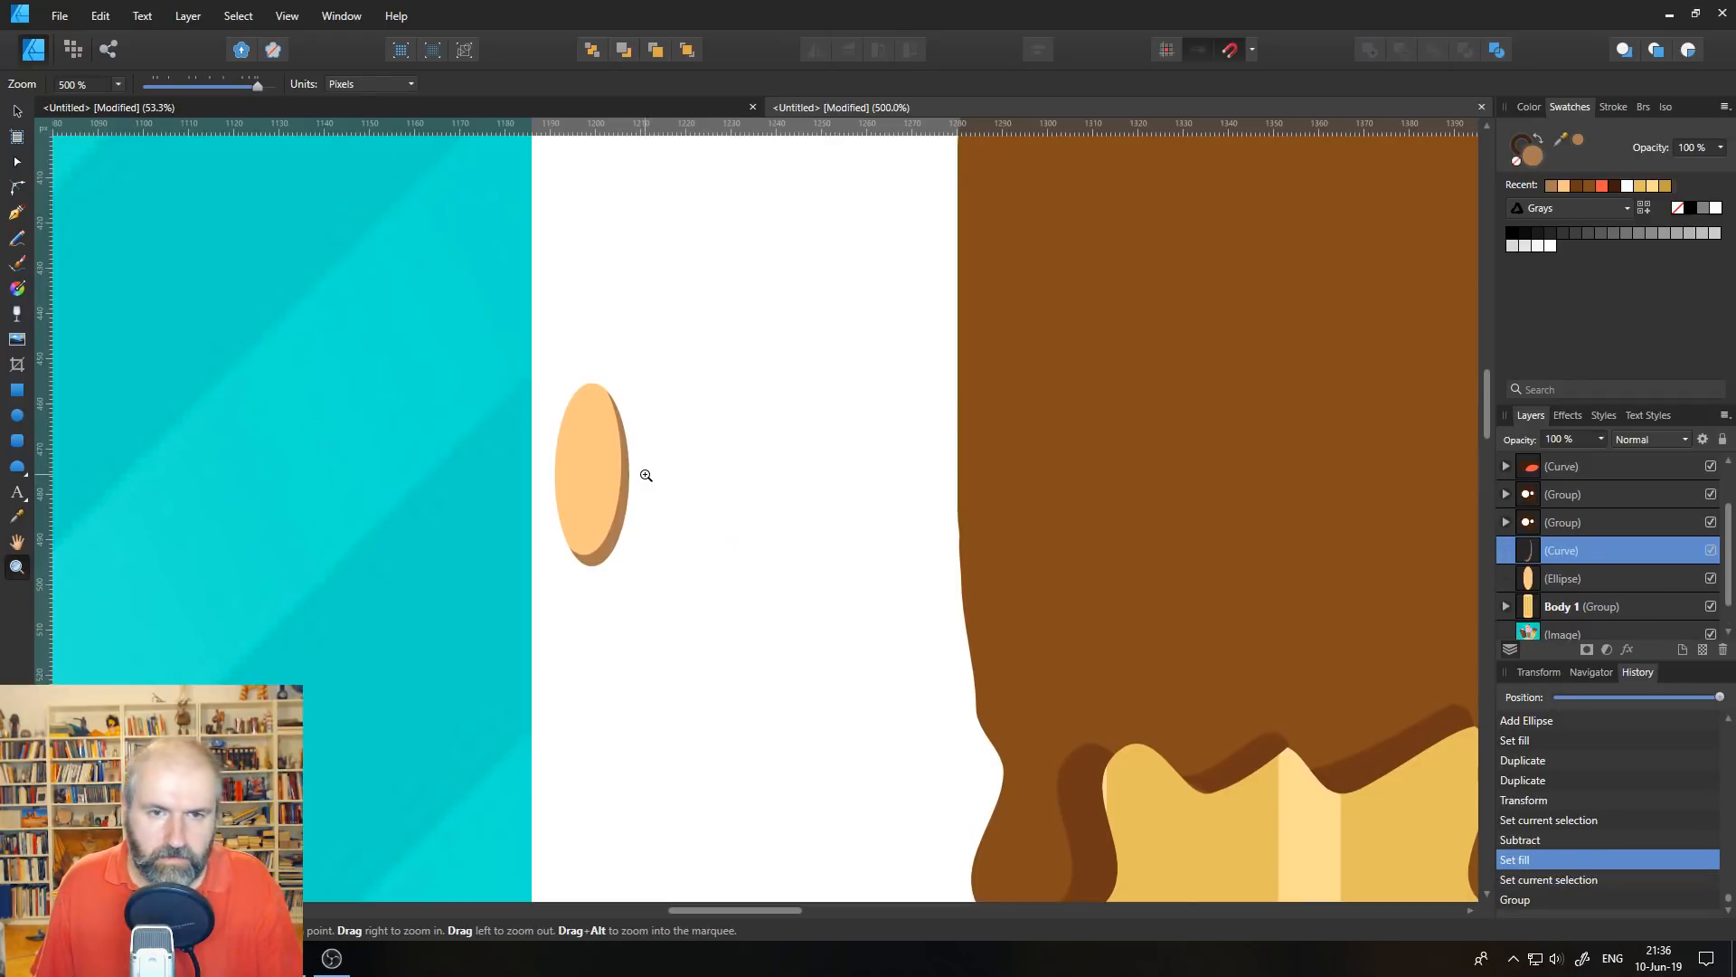
key(ctrl+z)
key(ctrl+z)
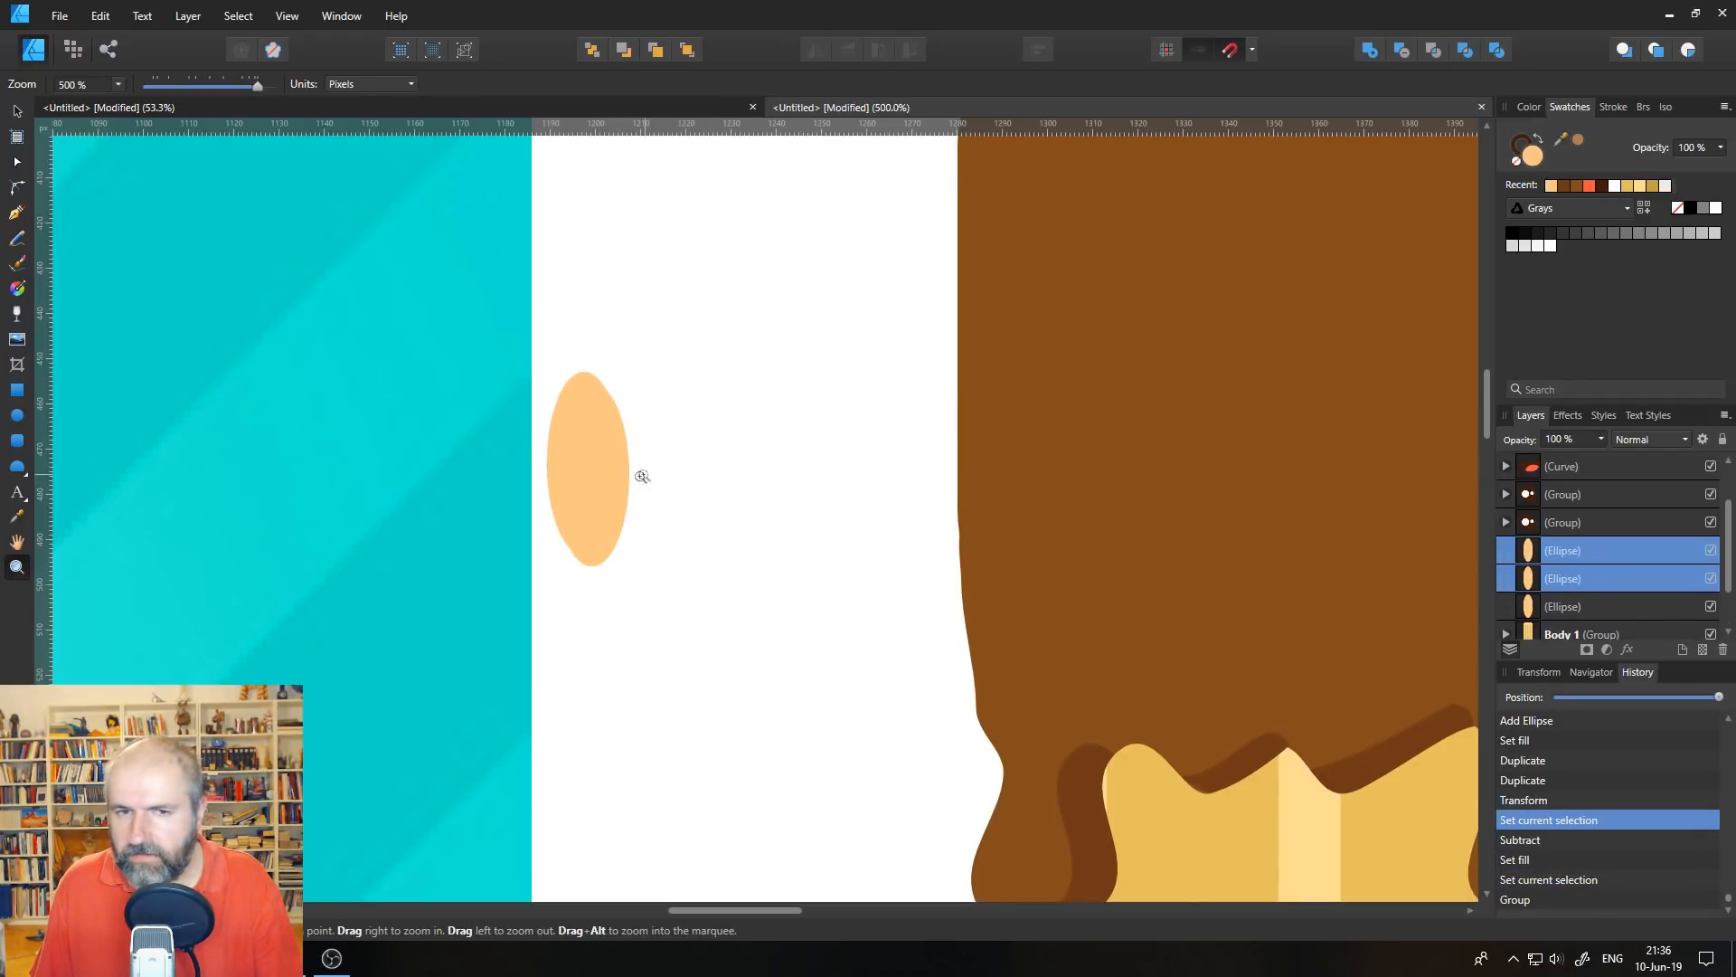
- Move the top ellipse farther up and left, and subtract it from the copy below to cut a wider shading crescent
key(v)
drag(600, 455, 599, 455)
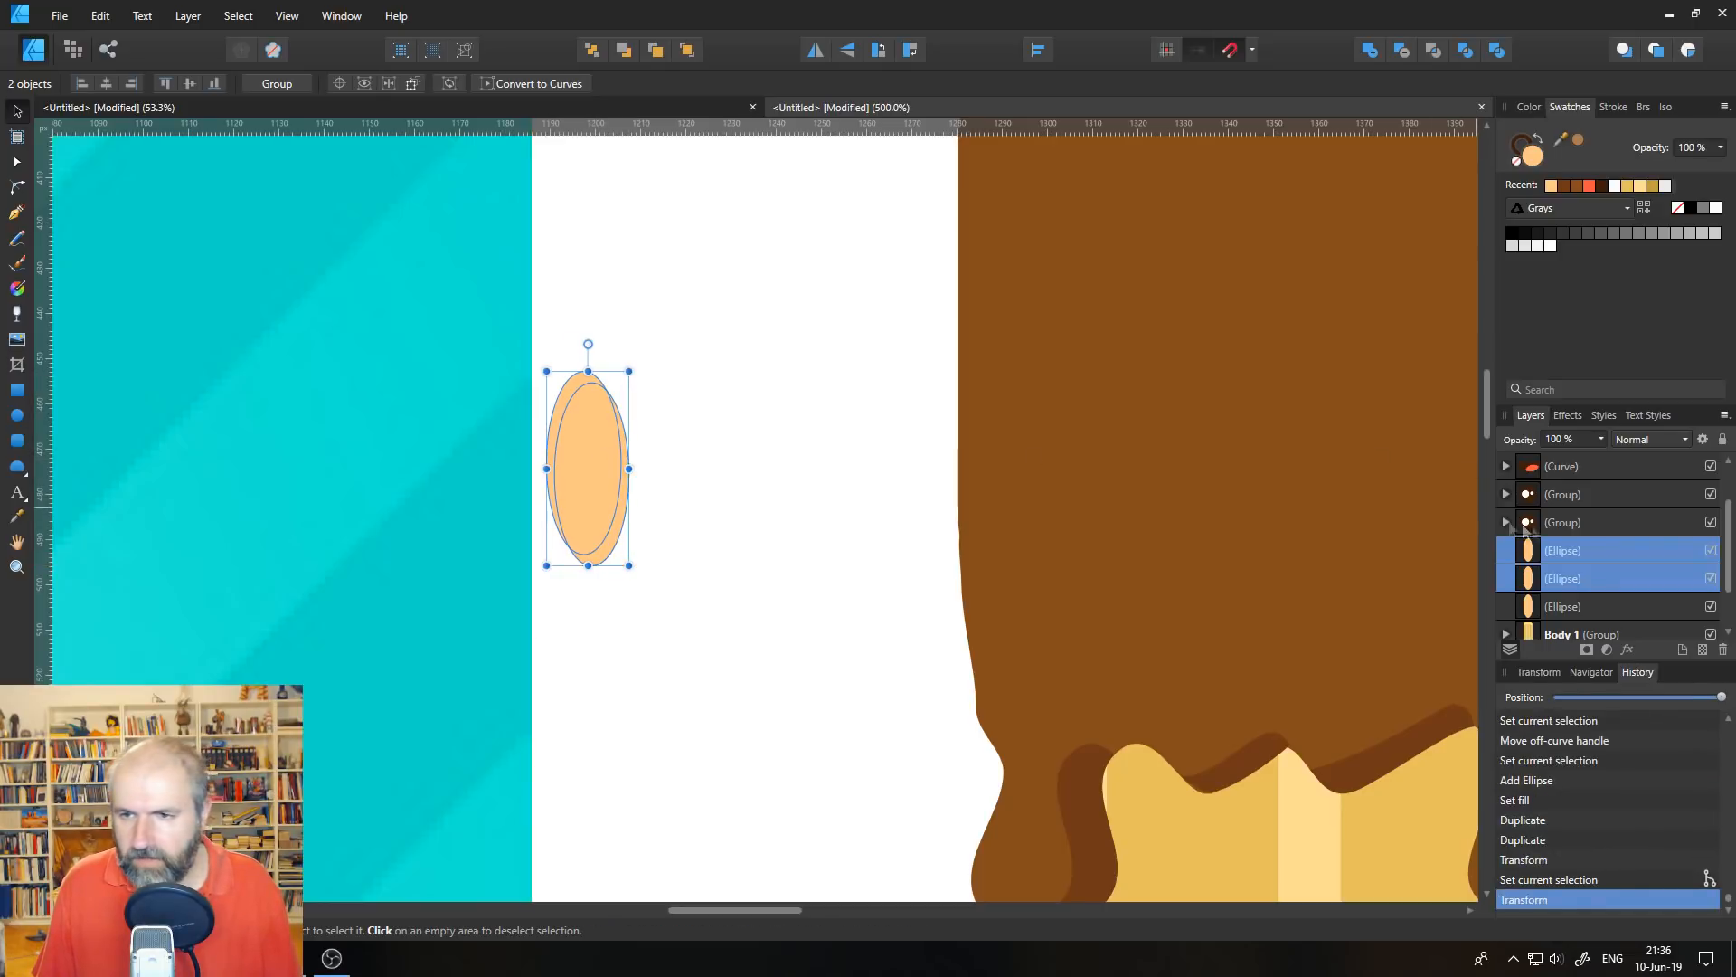
click(1533, 551)
drag(587, 475, 584, 459)
shift+click(1602, 579)
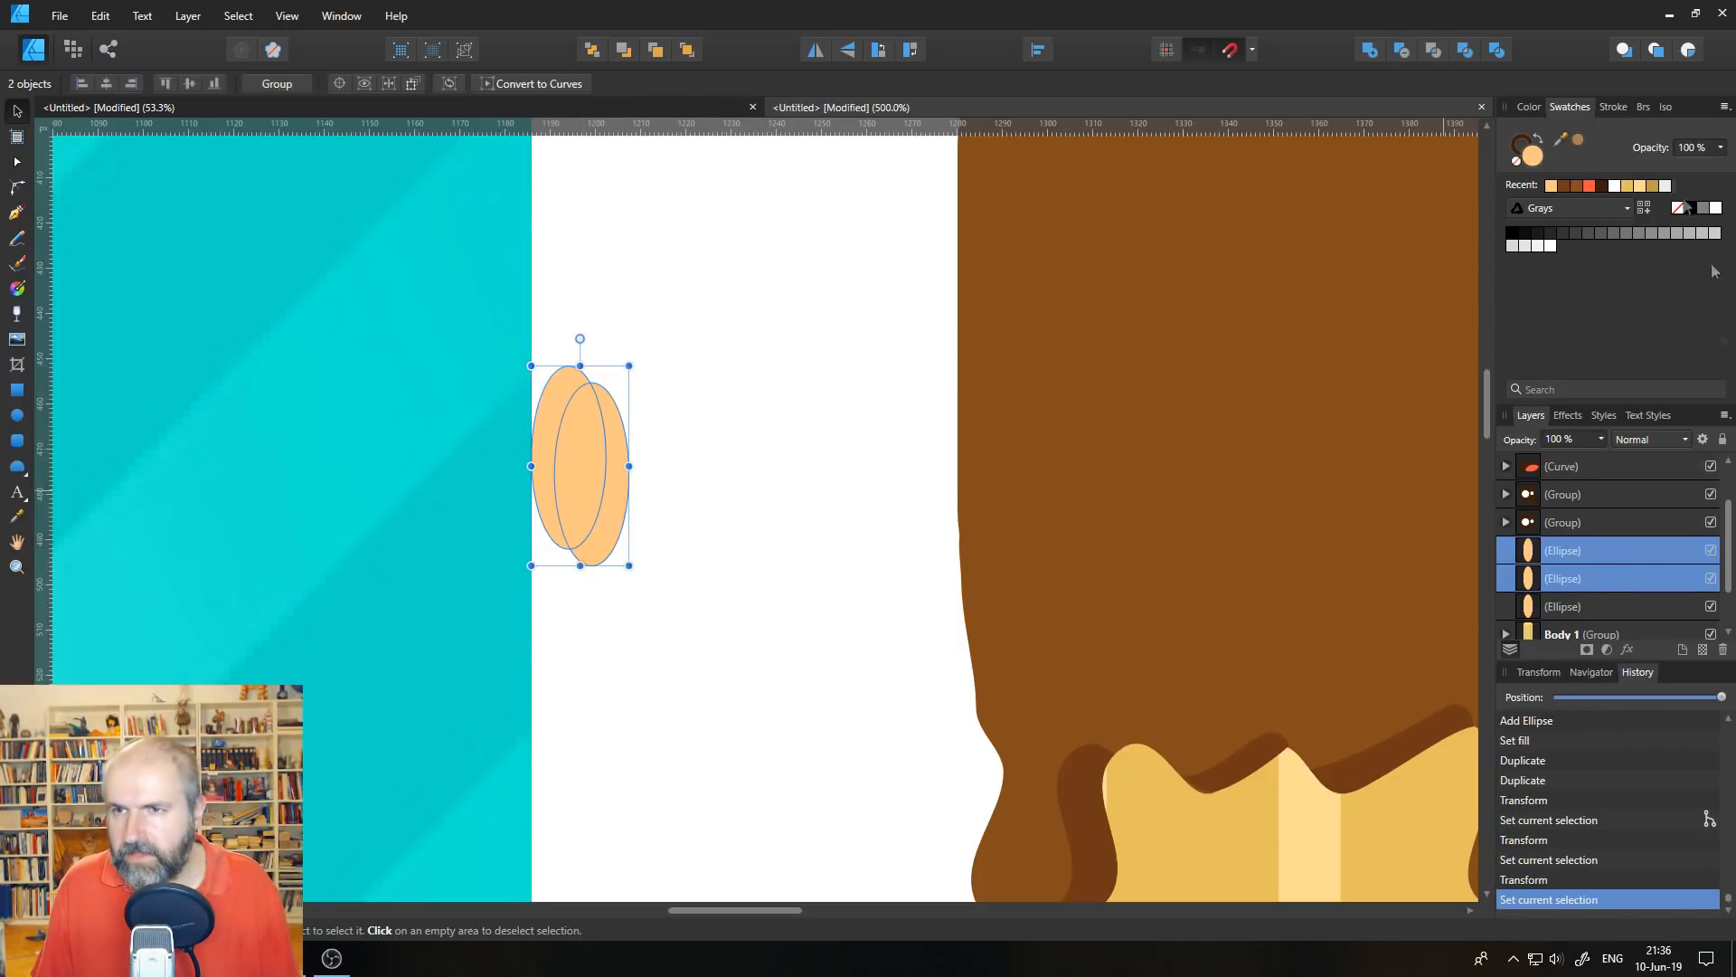
click(1402, 56)
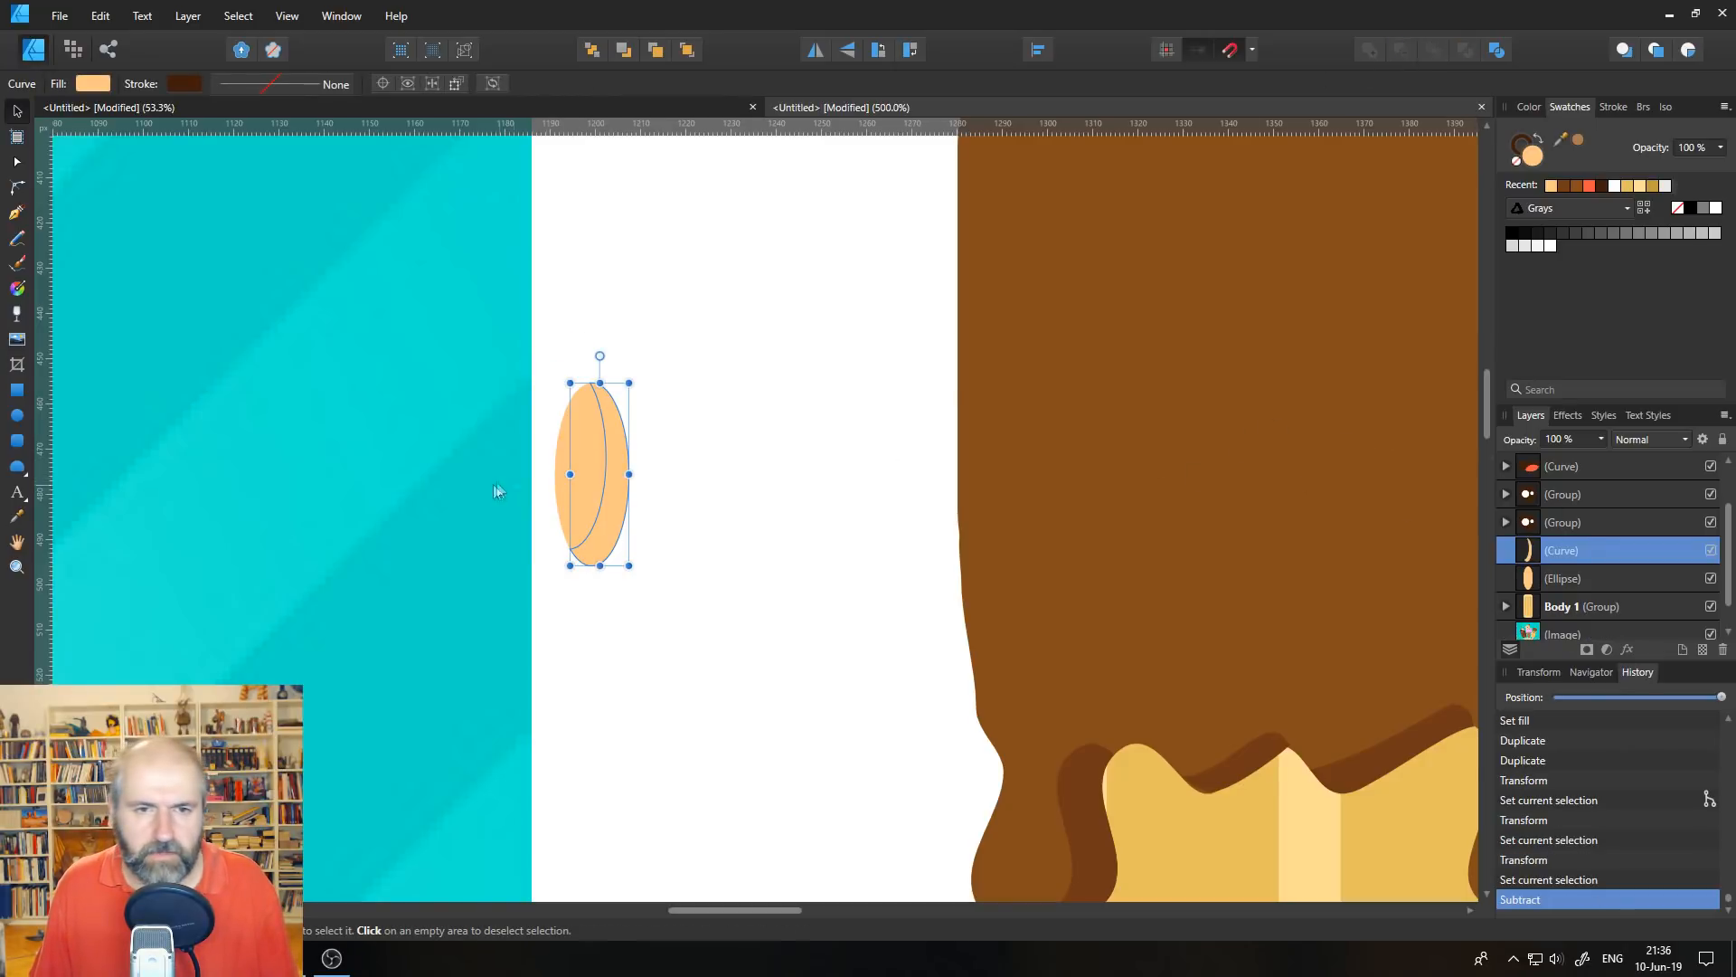
- Fill the wider crescent with the sampled darker tan and group it with the light orange ellipse
scroll(456, 523, down, 5)
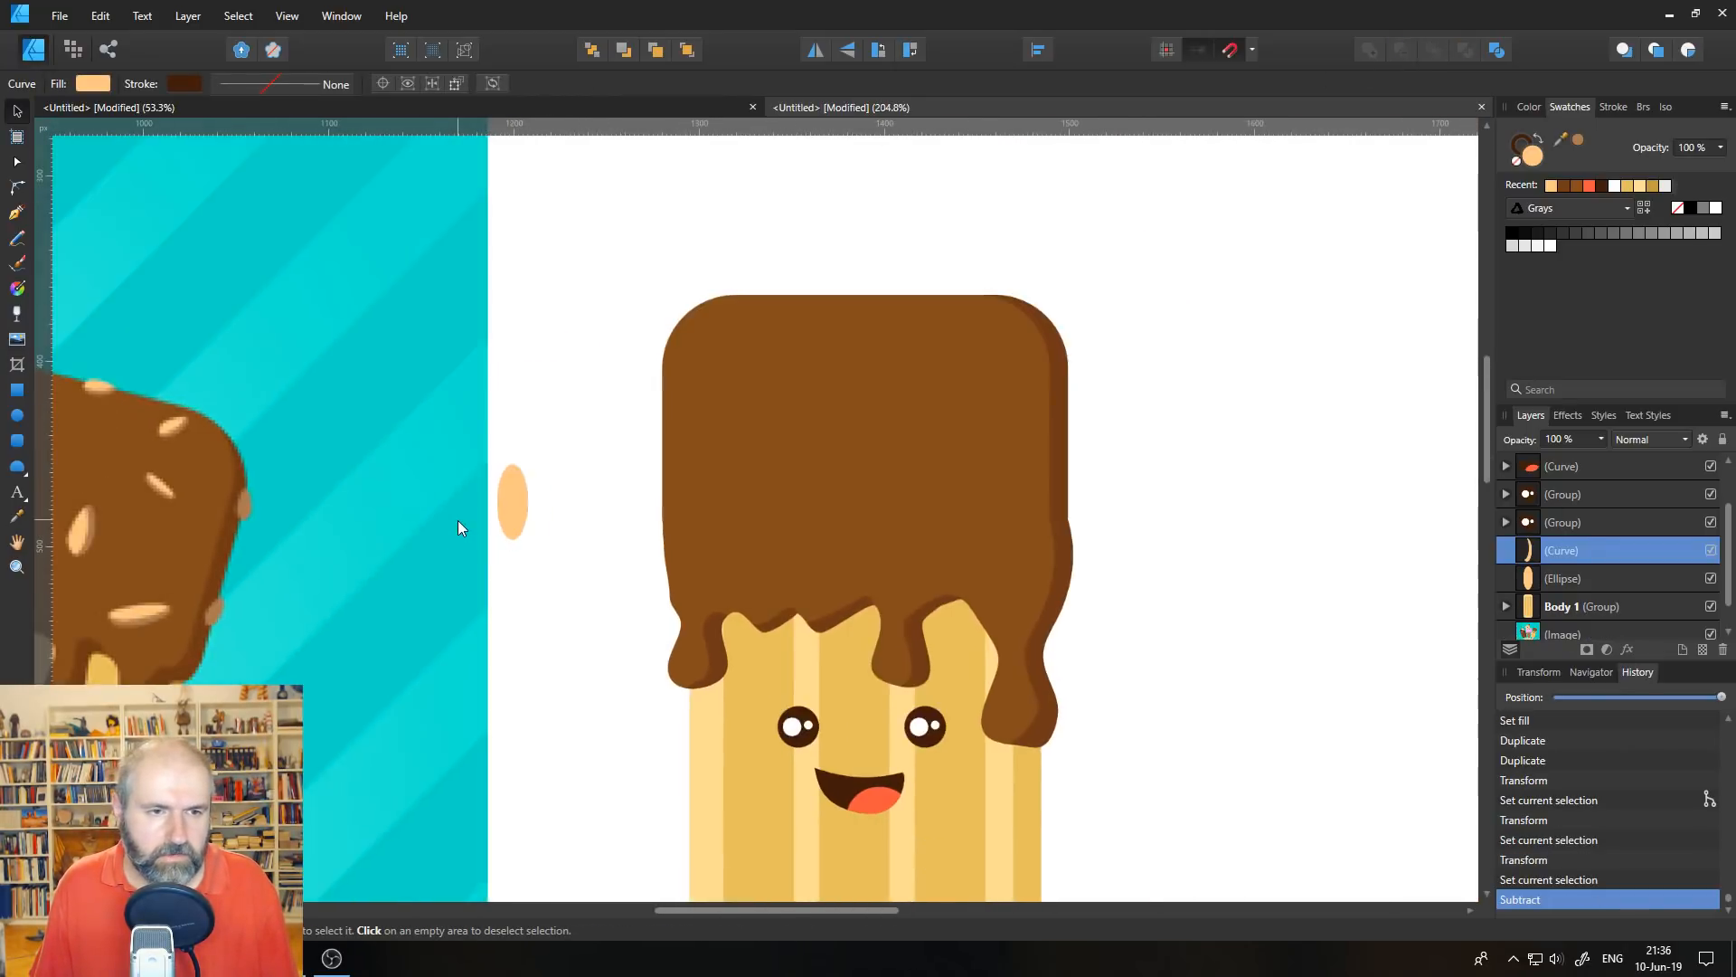
click(1580, 142)
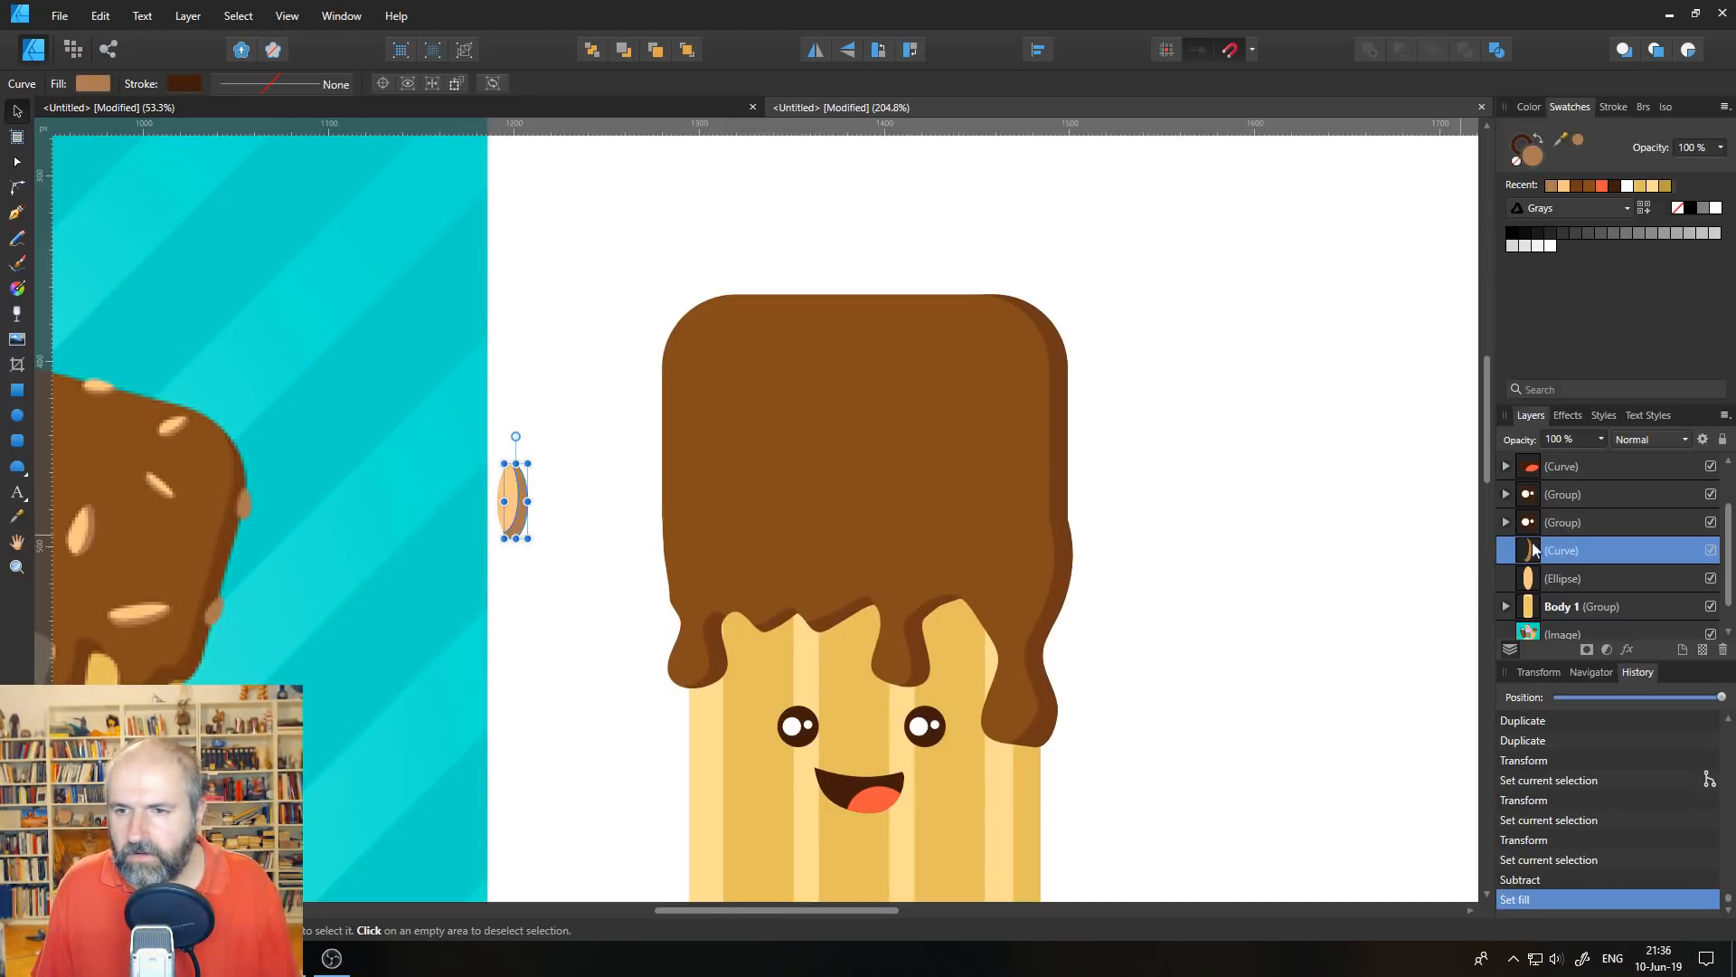
shift+click(1590, 586)
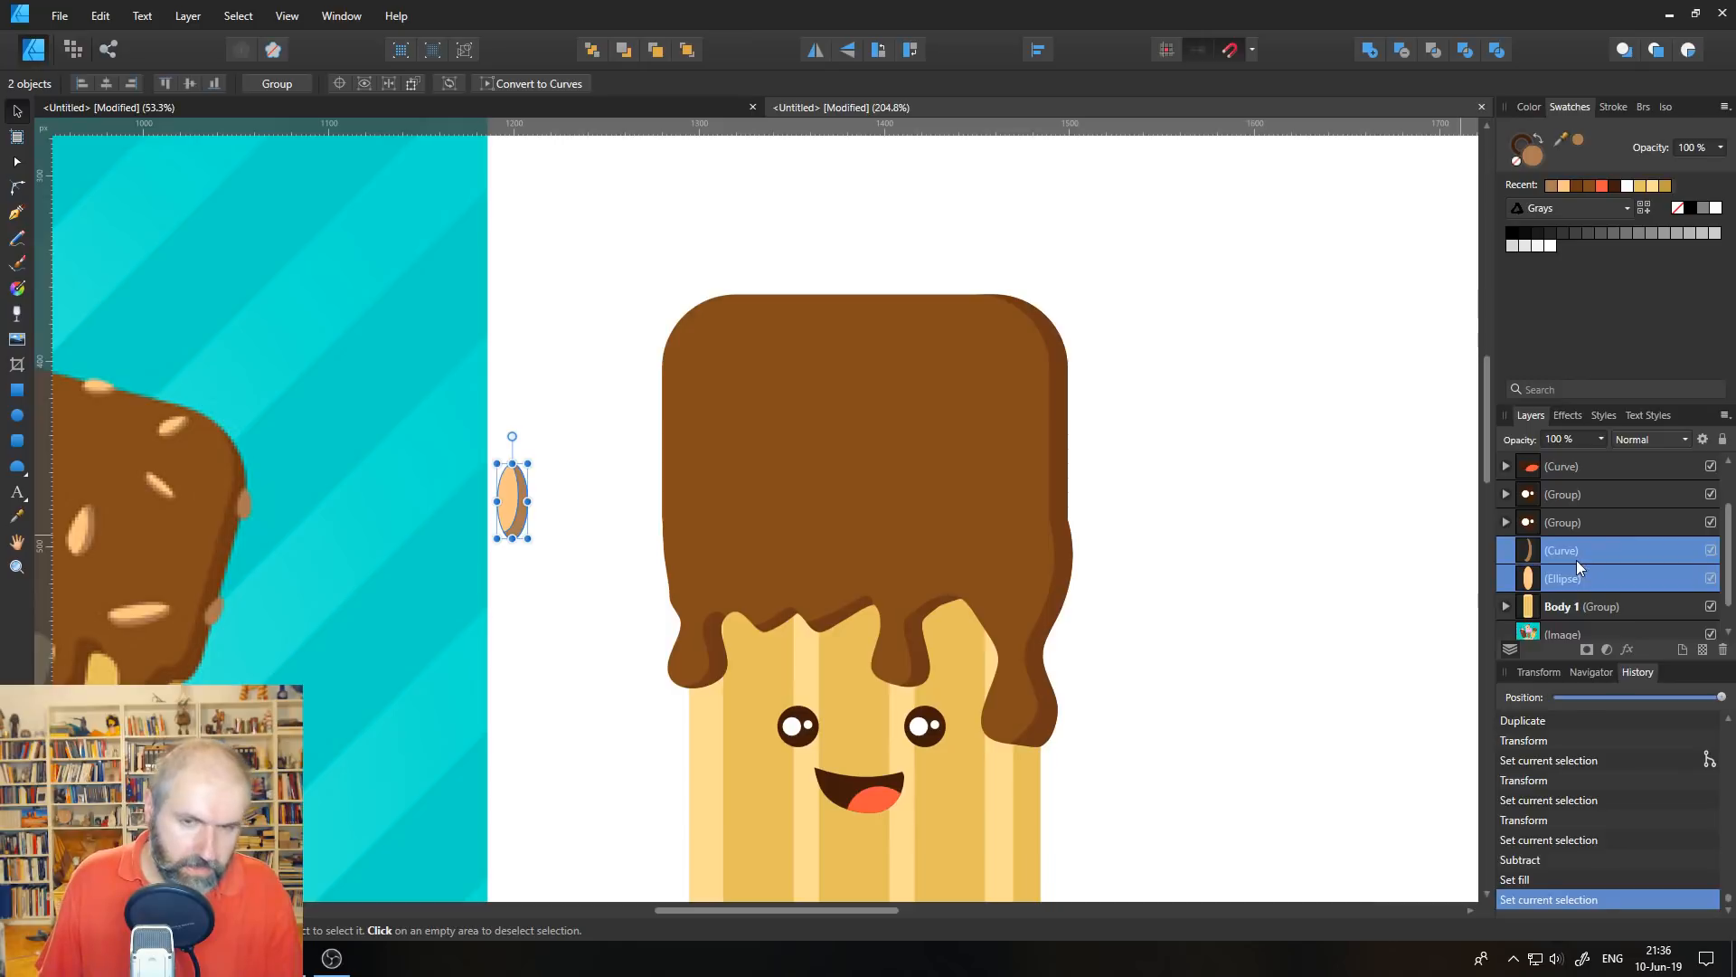
key(ctrl+g)
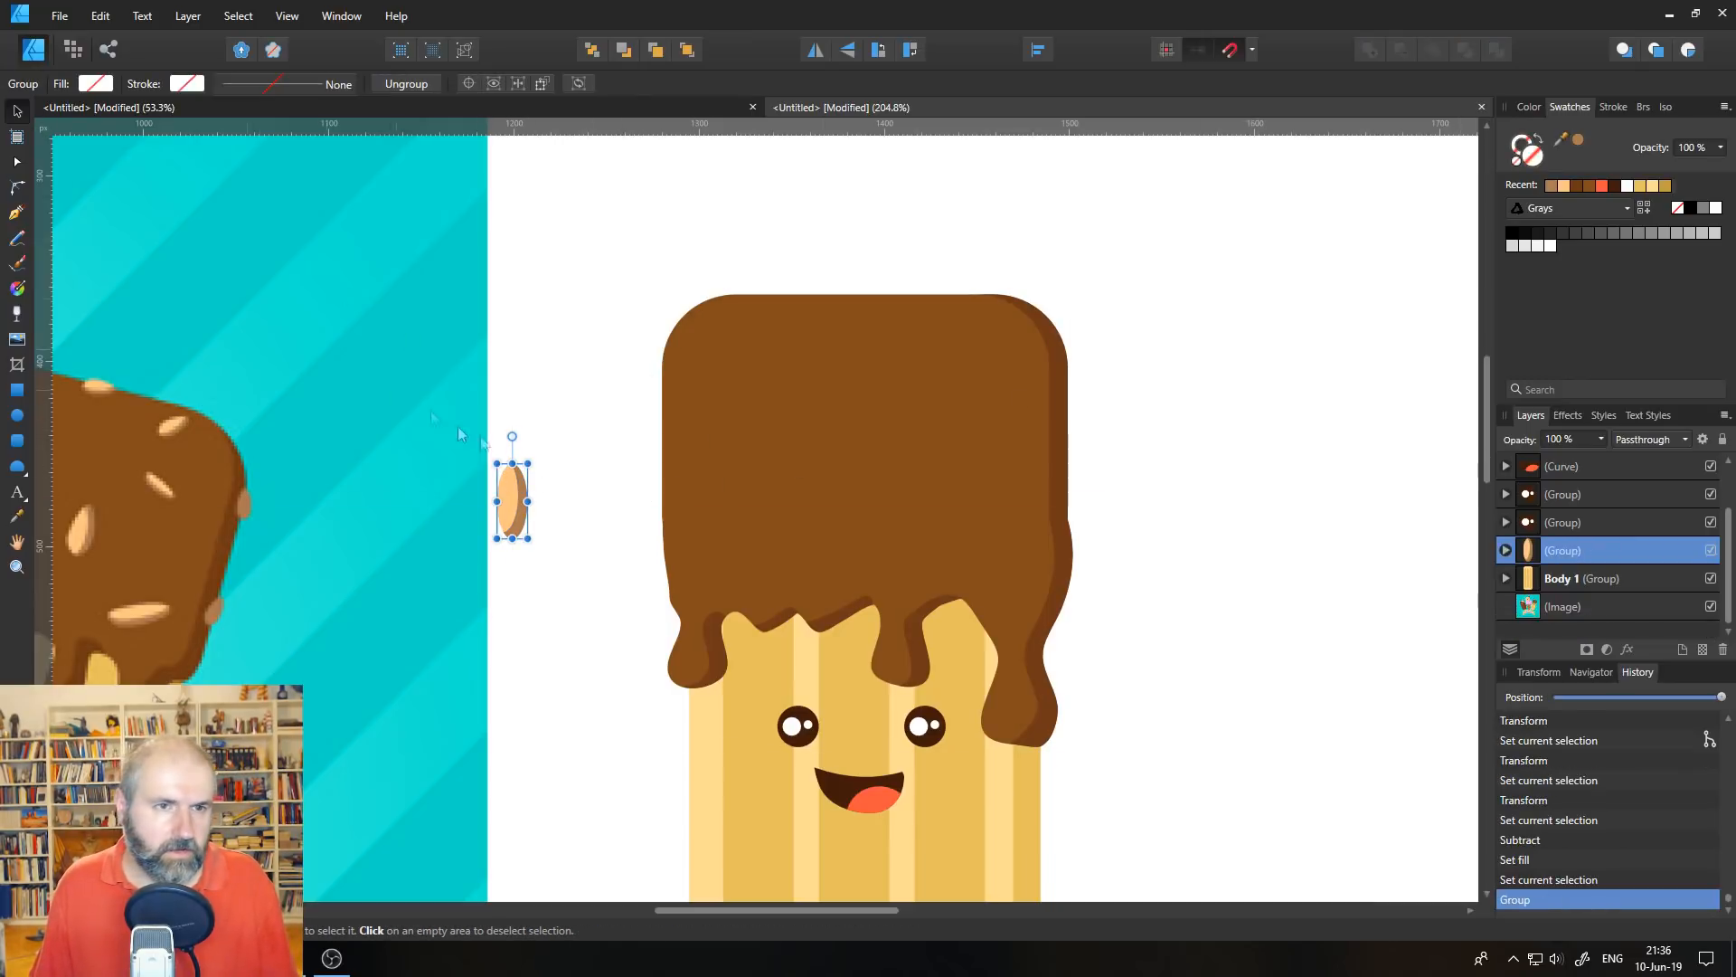
- Place the sprinkle group on the chocolate coating, stack it directly above the coating curve, and tilt it slightly clockwise
drag(512, 503, 902, 462)
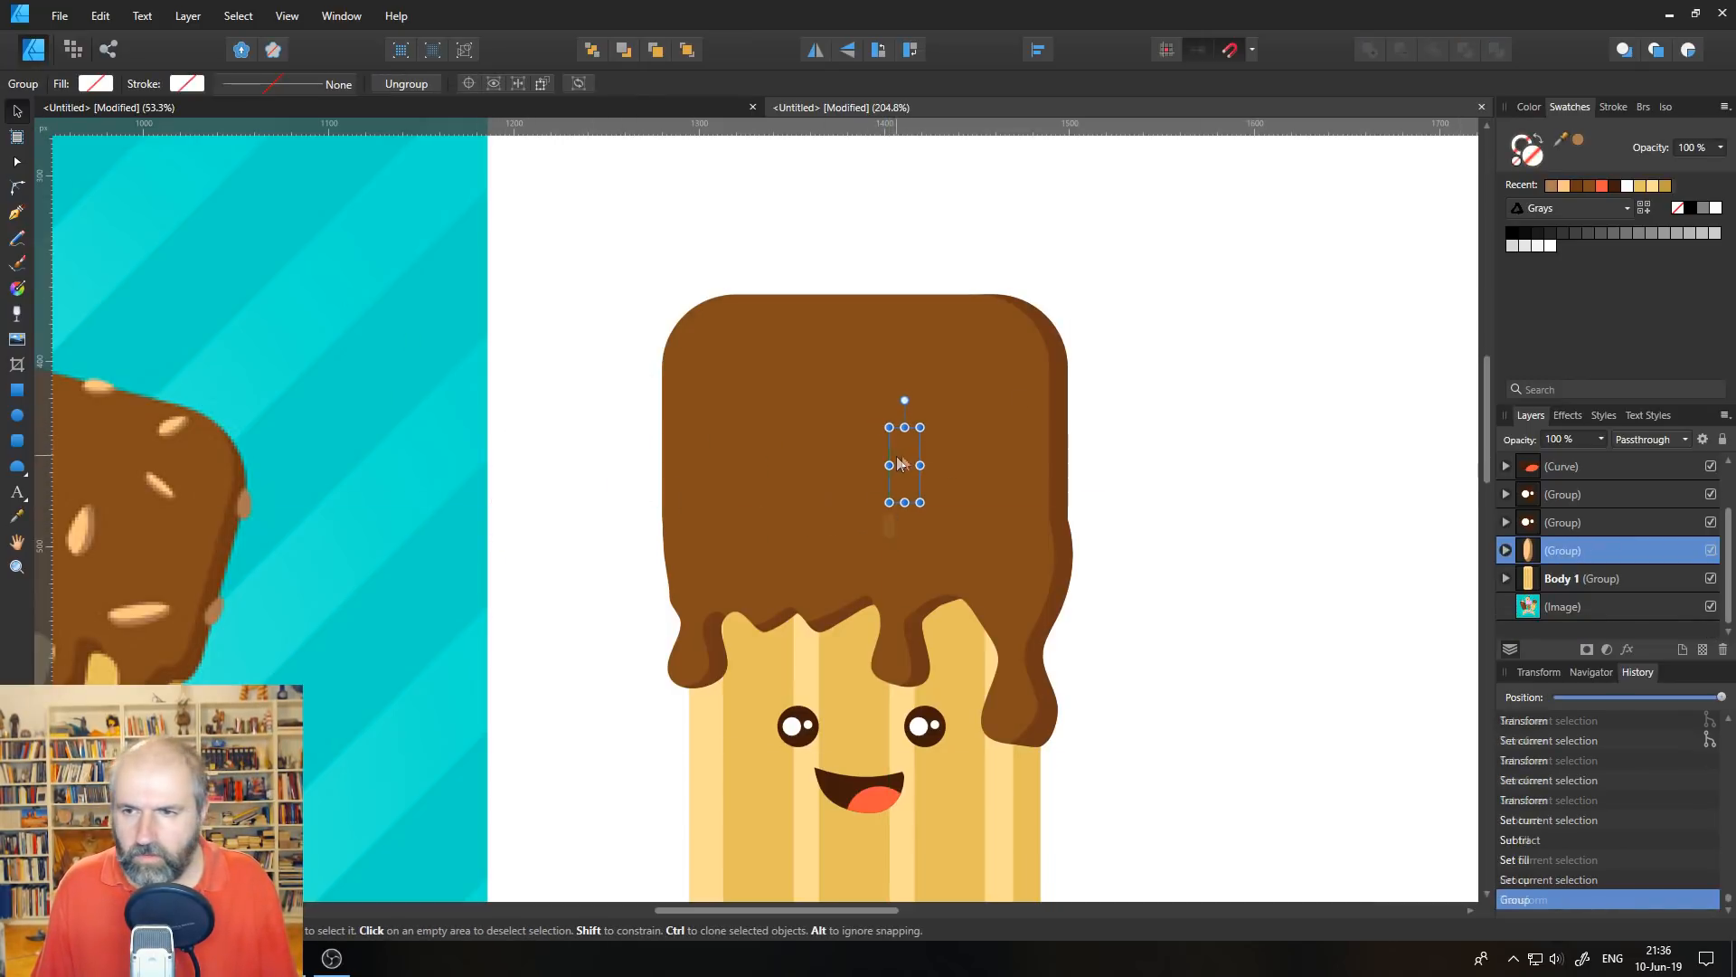
drag(1529, 550, 1541, 434)
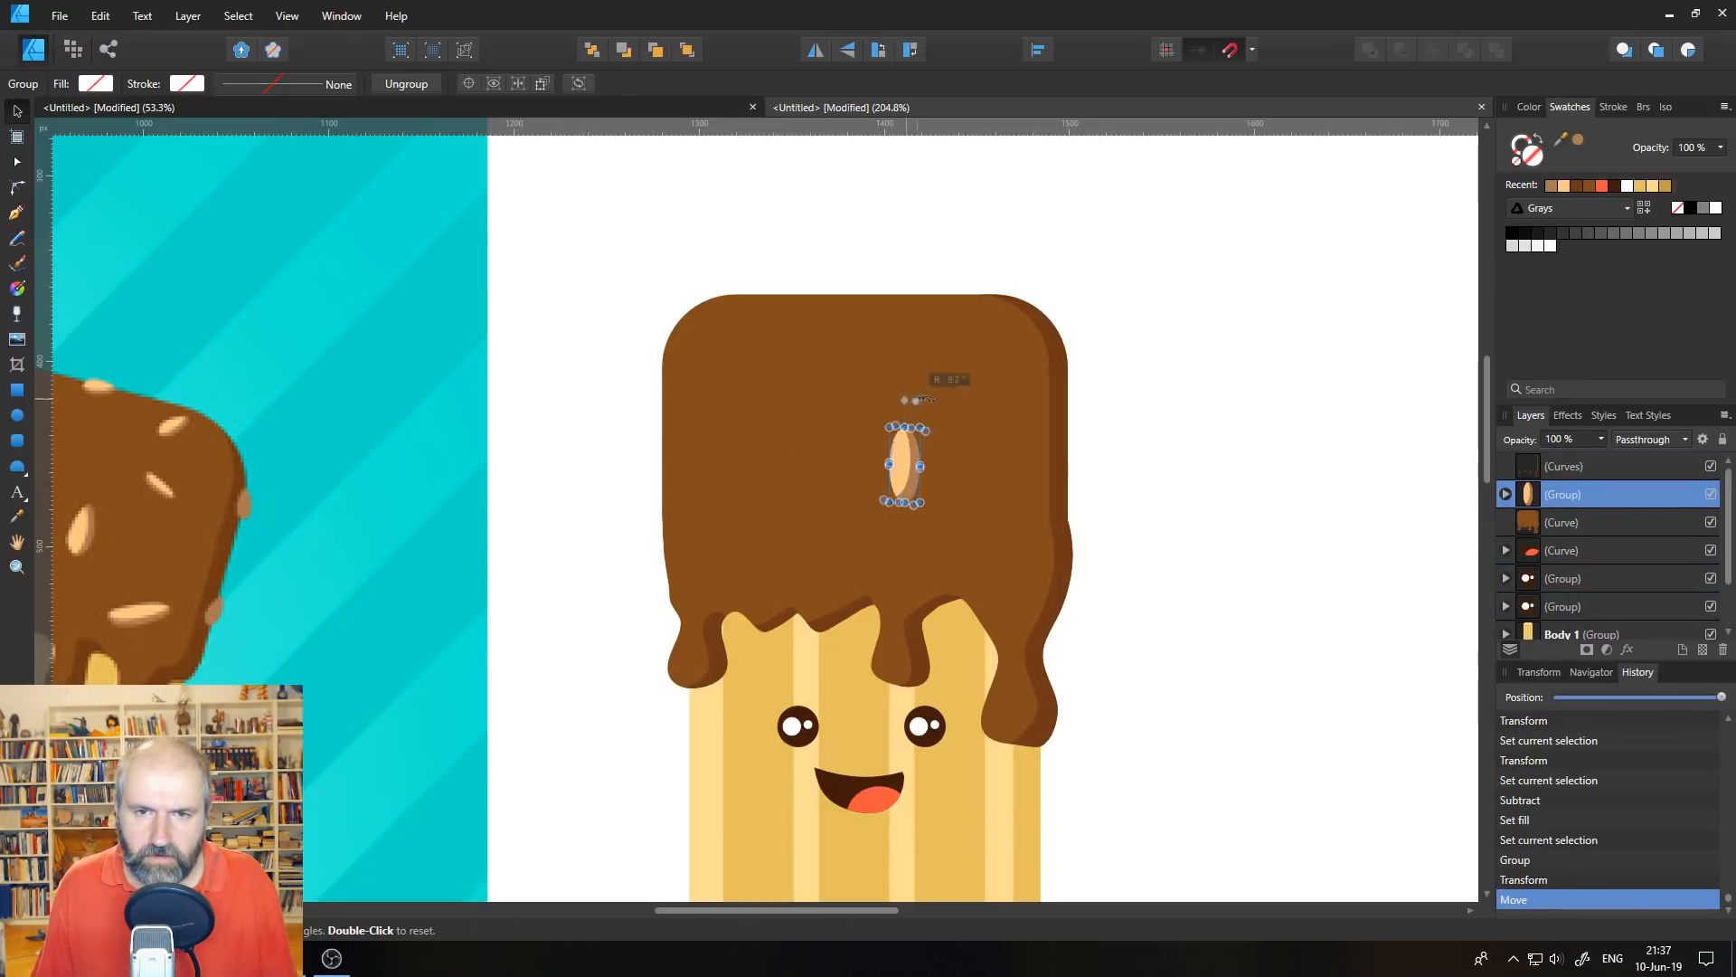
drag(904, 400, 925, 403)
- Place four copies of the sprinkle at the coating's top right, upper middle, centre left and left edge, varying their rotation and size
mouse_move(910, 462)
mouse_down()
mouse_move(941, 468)
mouse_move(762, 445)
mouse_move(785, 451)
mouse_move(713, 378)
mouse_move(931, 379)
mouse_move(1003, 342)
mouse_move(985, 398)
mouse_move(1005, 409)
mouse_move(949, 394)
mouse_move(977, 322)
mouse_move(1027, 310)
mouse_move(998, 321)
mouse_up()
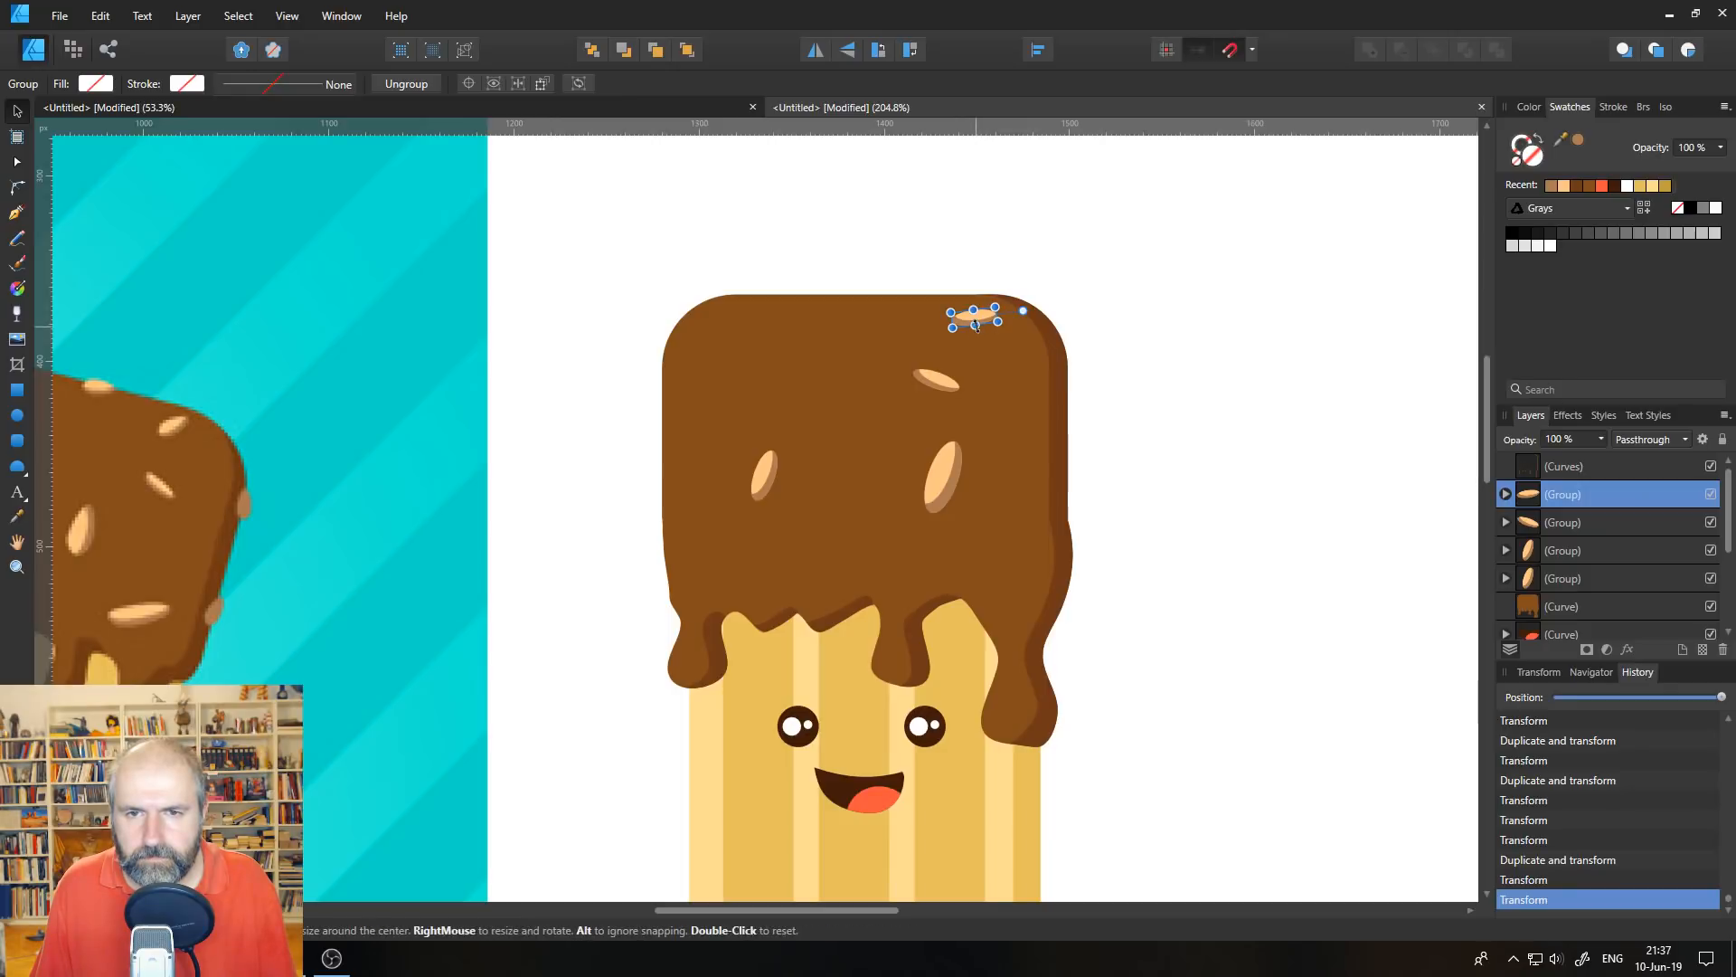
drag(977, 331, 975, 326)
drag(937, 480, 695, 394)
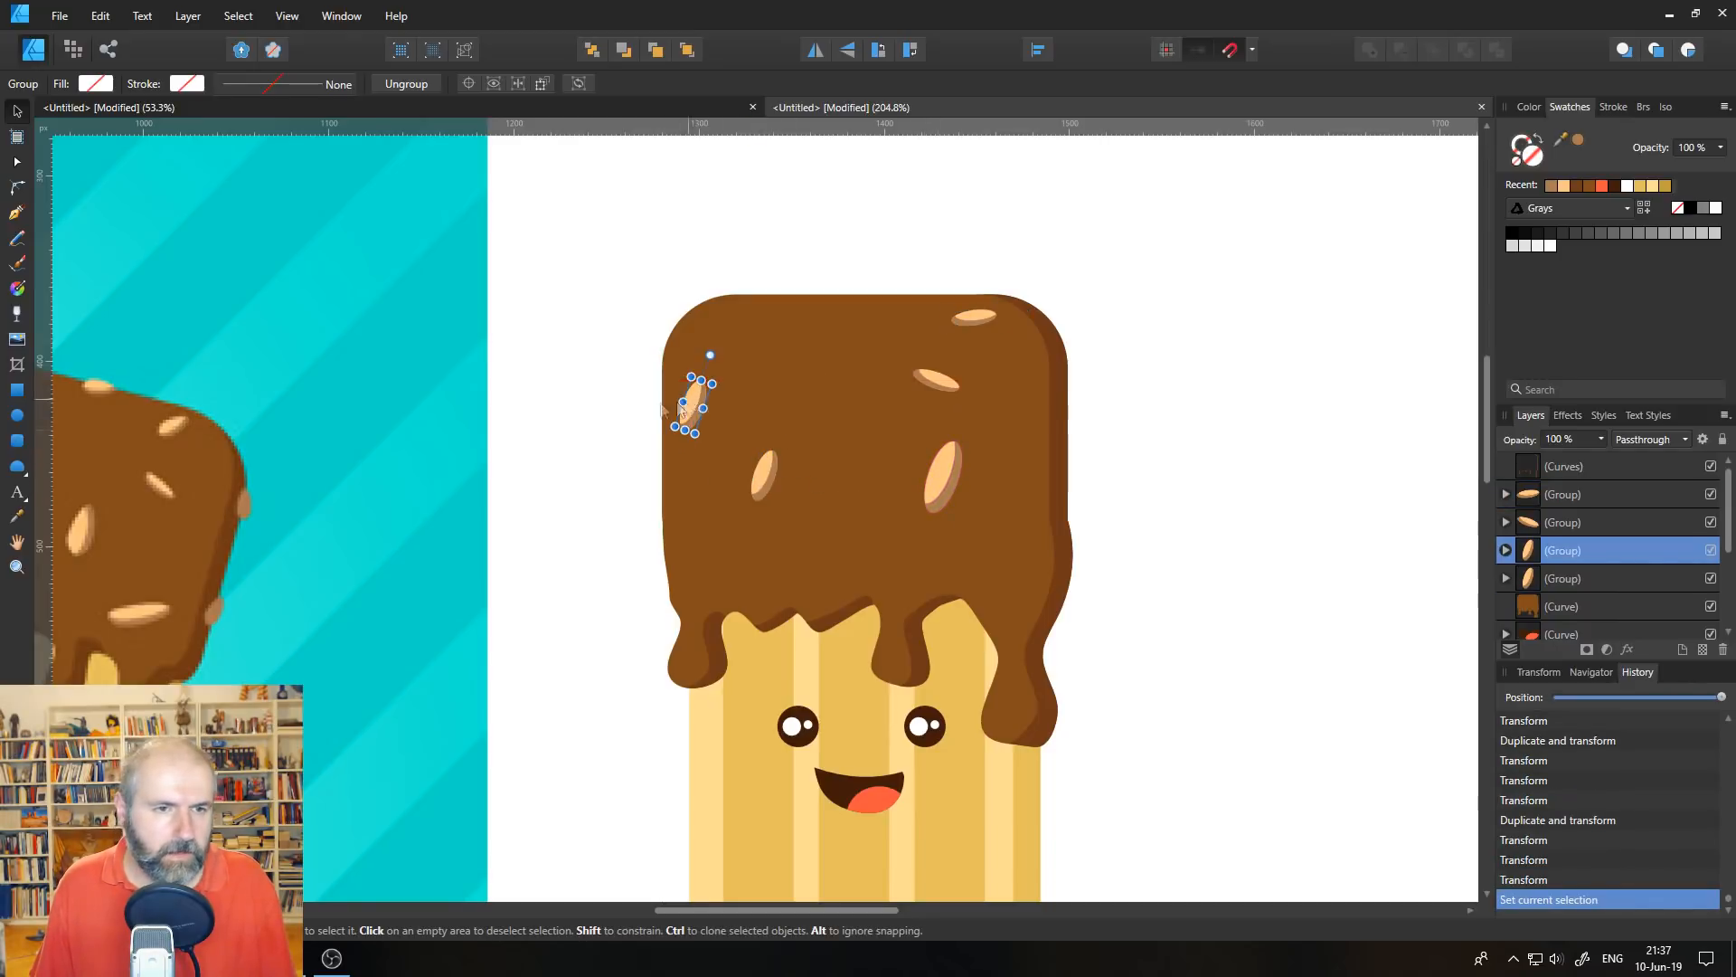
scroll(493, 452, down, 2)
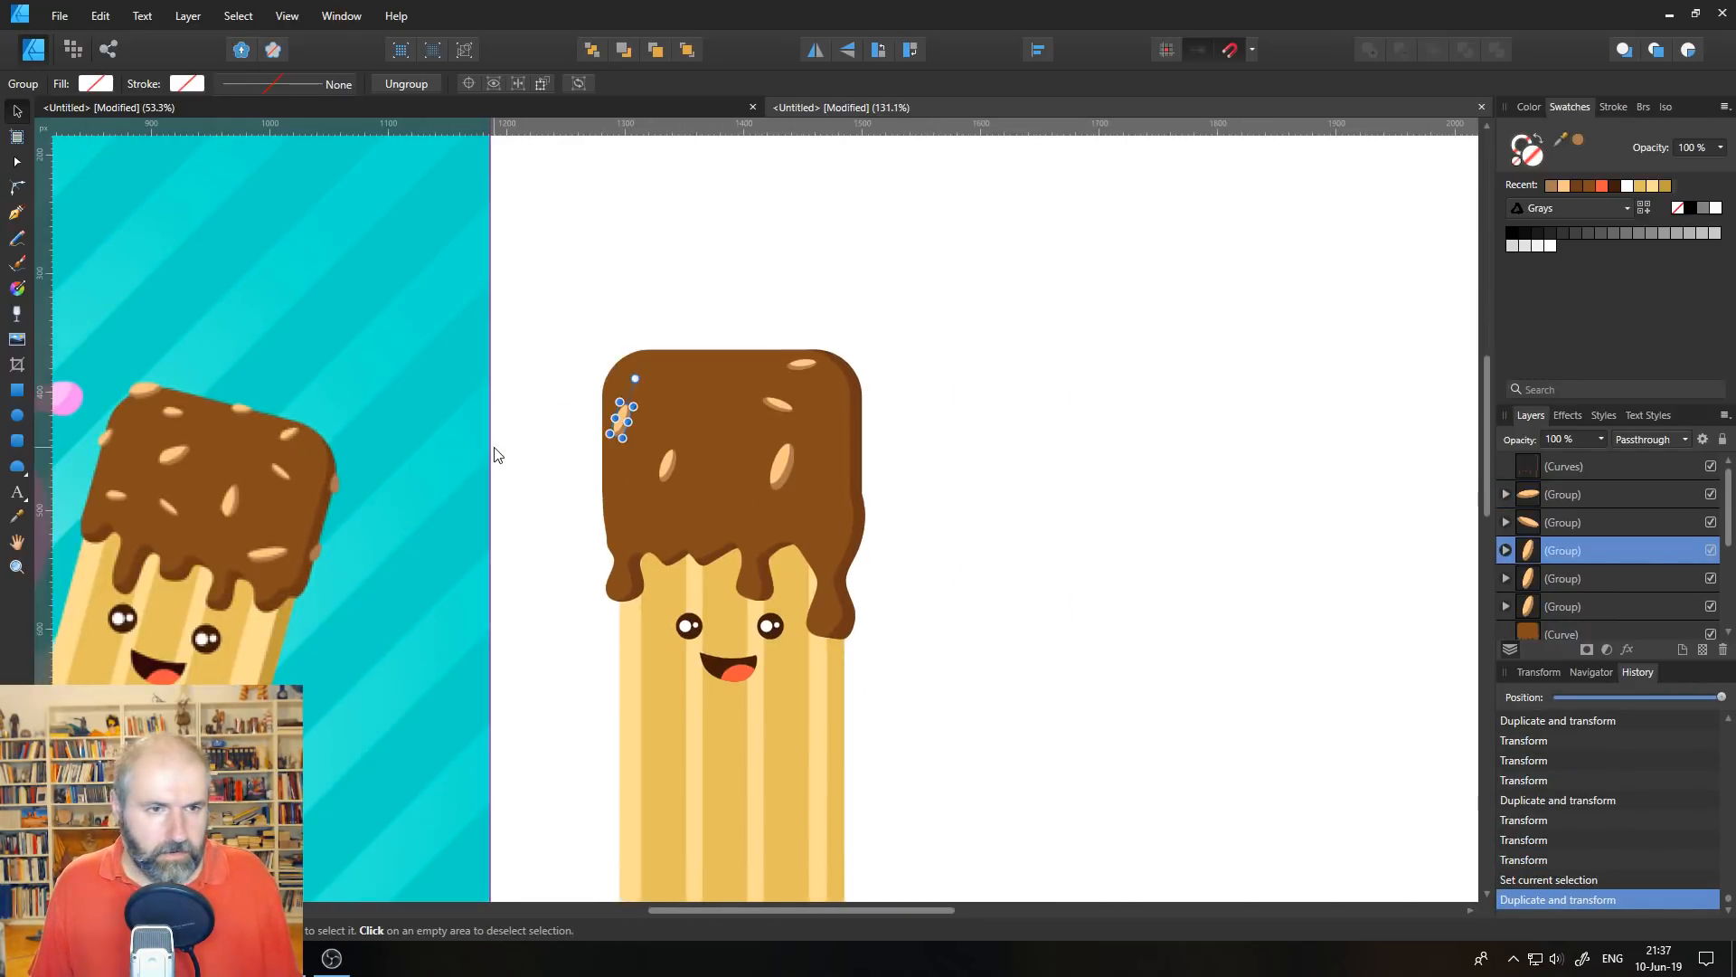
- Place sprinkle copies at the coating's top-left corner and lower left, rotating and narrowing the lower-left one
drag(624, 418, 645, 508)
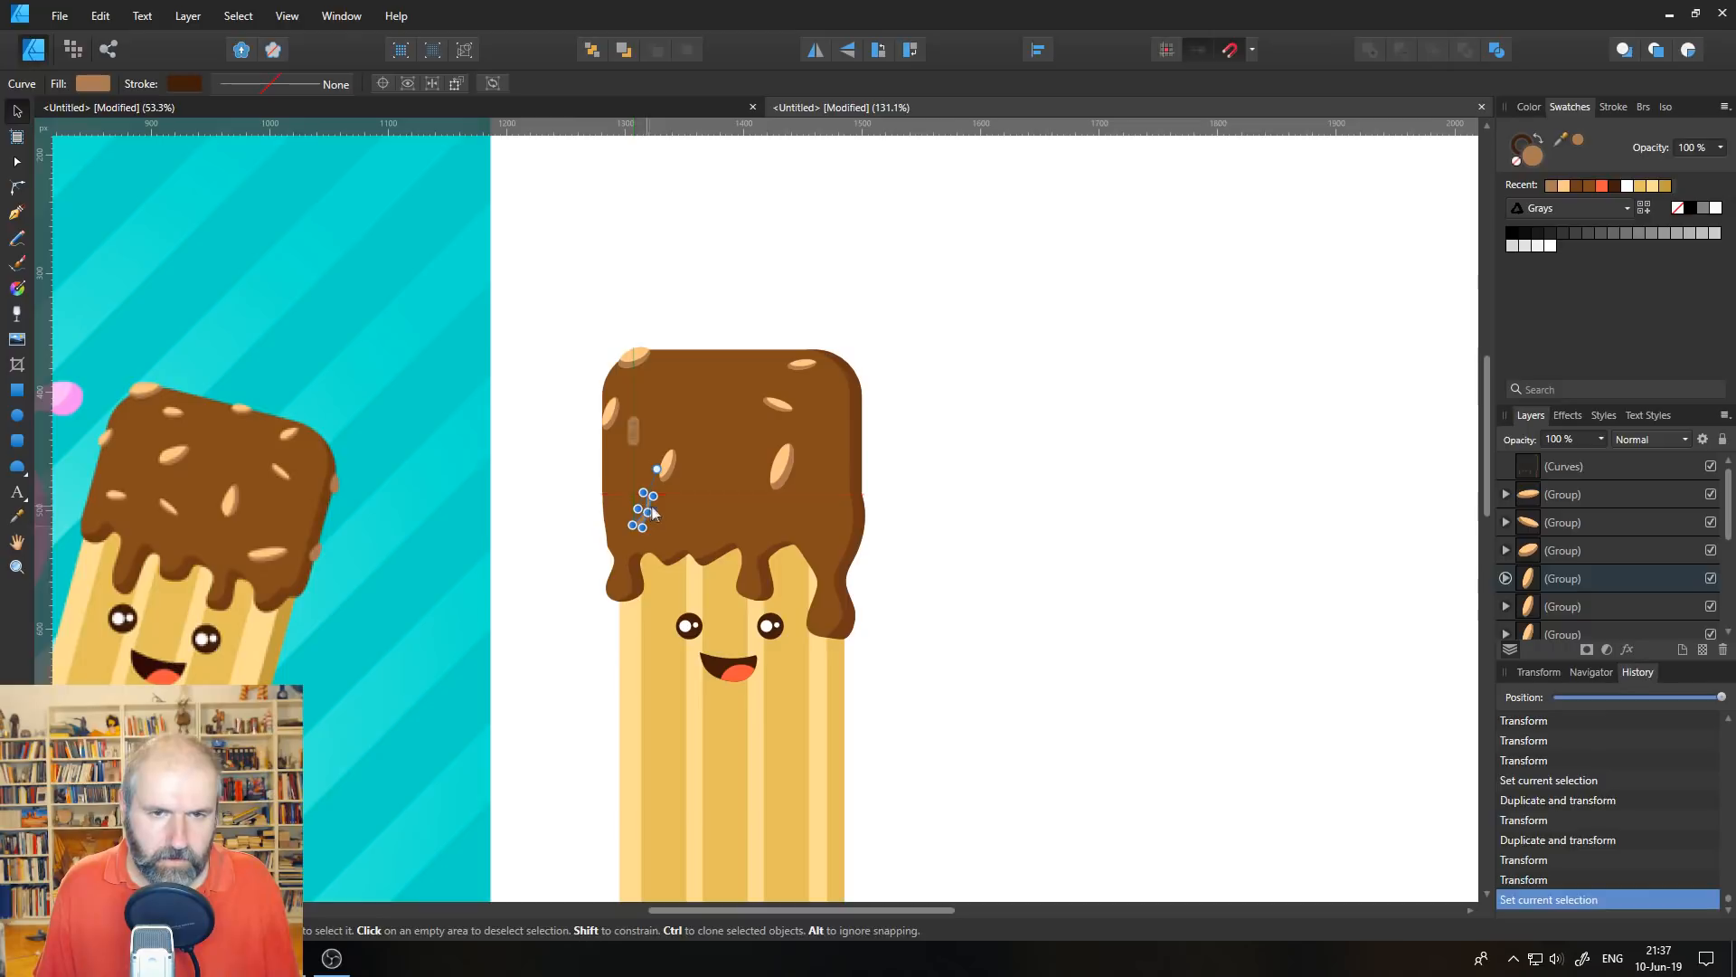
key(ctrl+z)
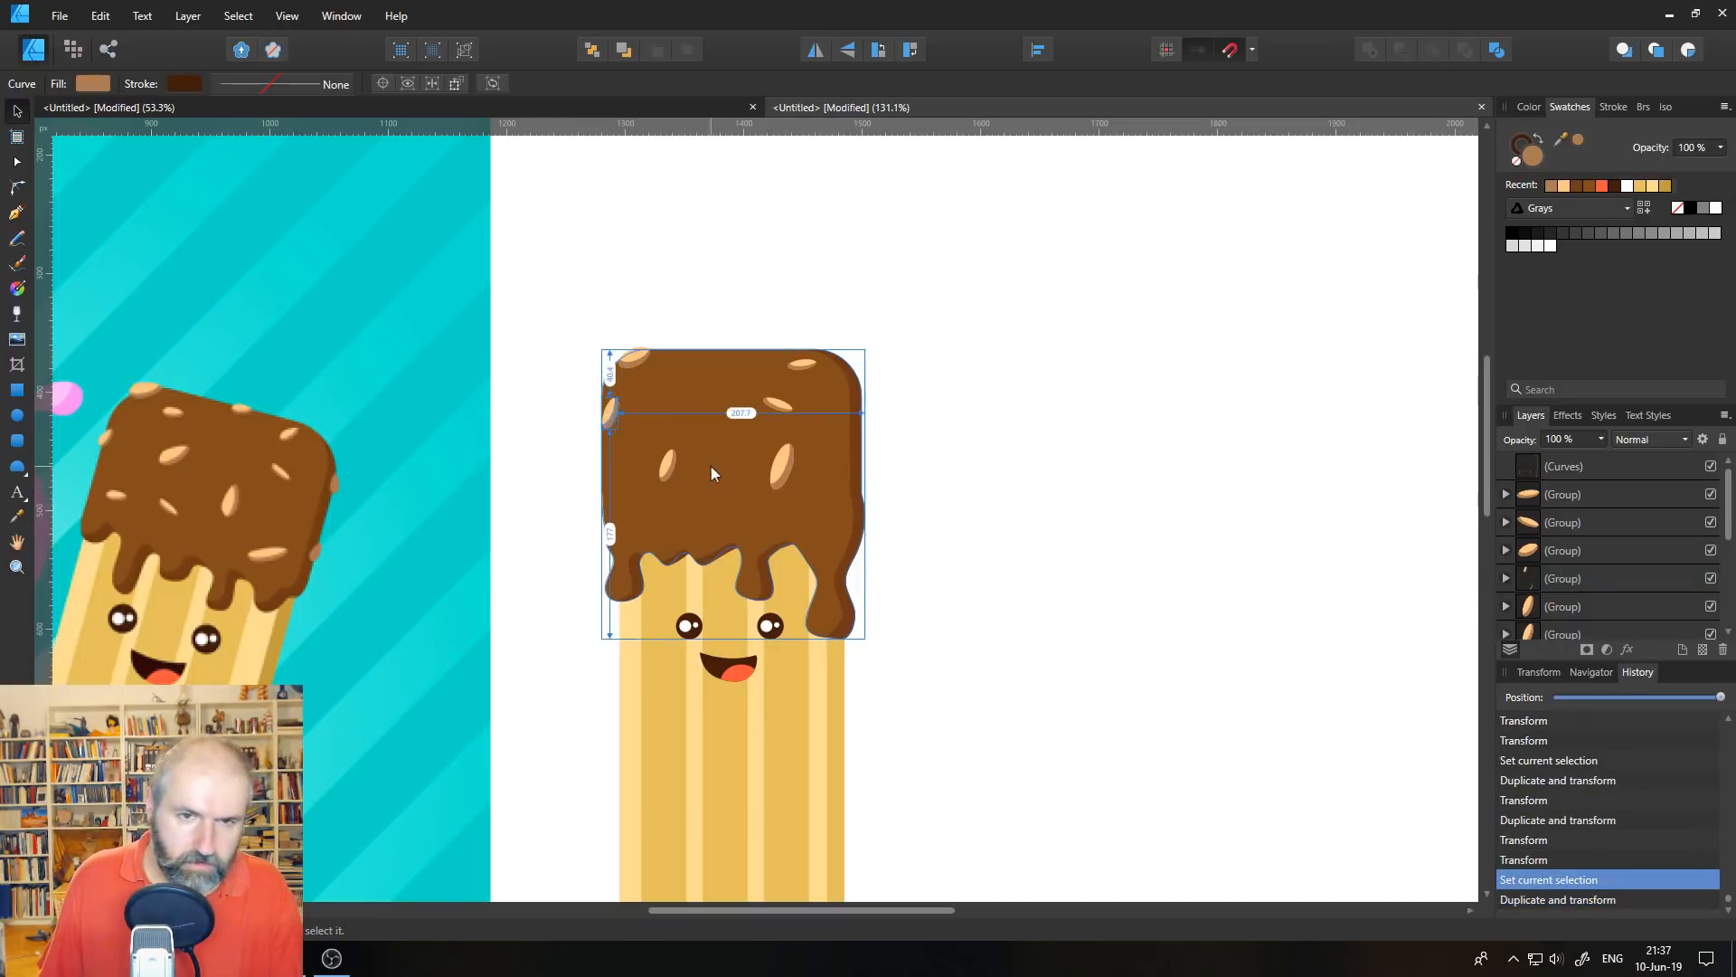
click(1540, 495)
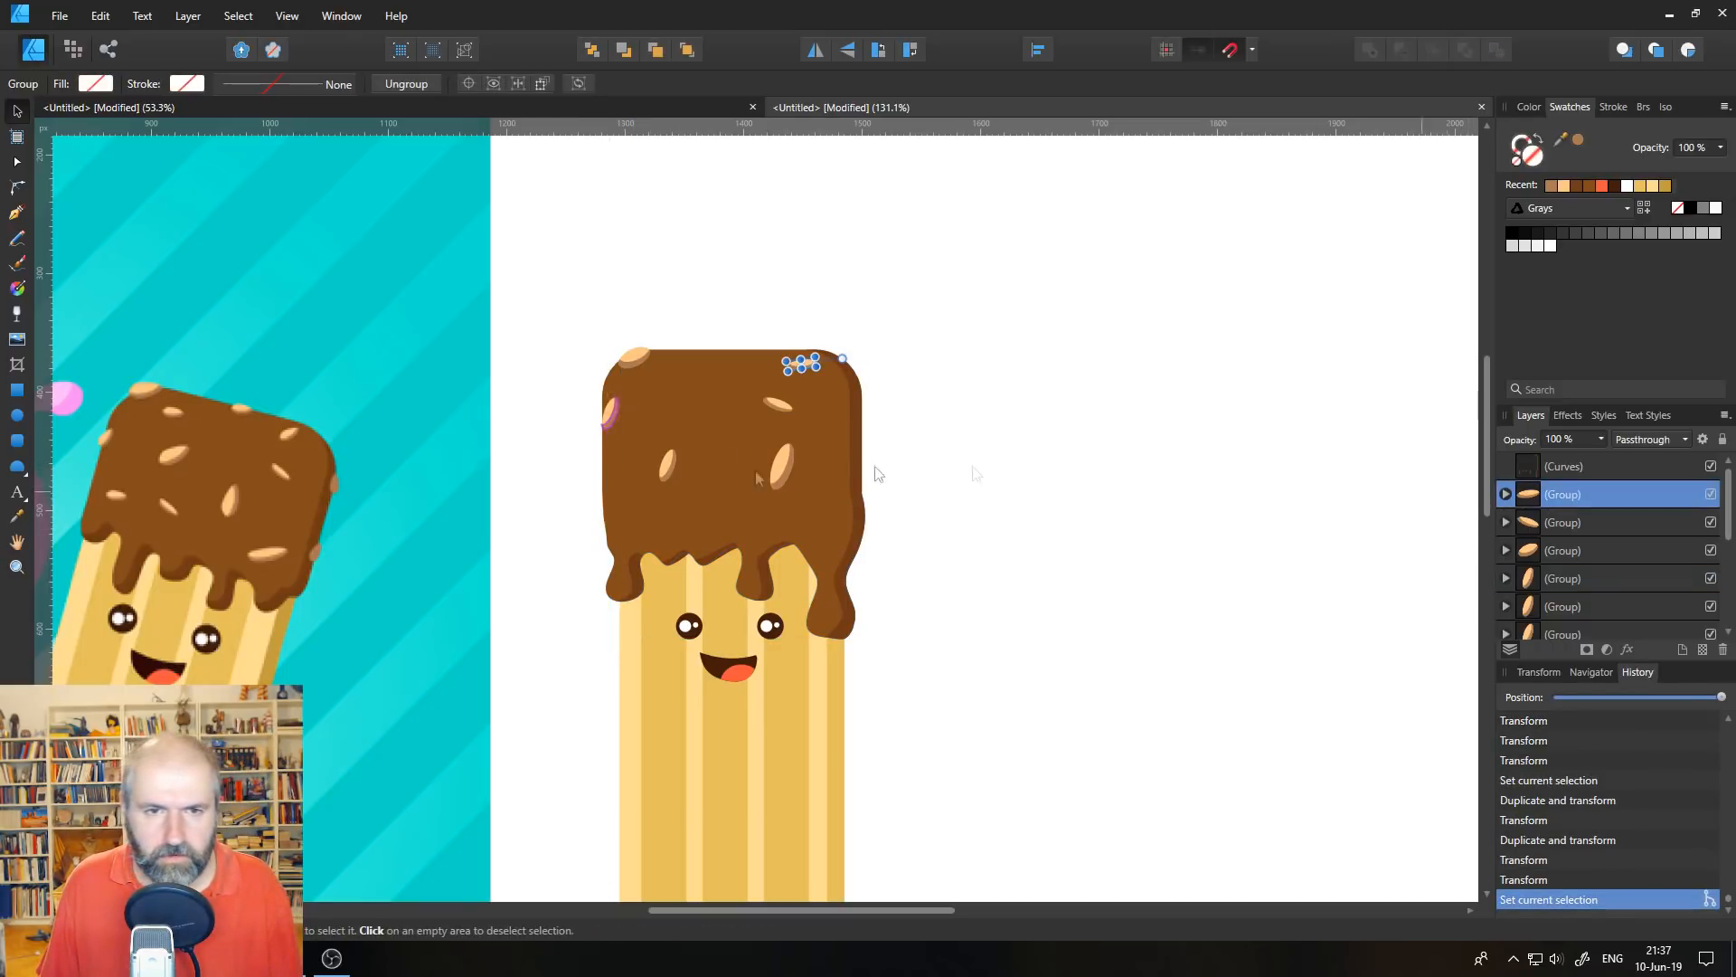
click(670, 467)
drag(669, 457, 690, 540)
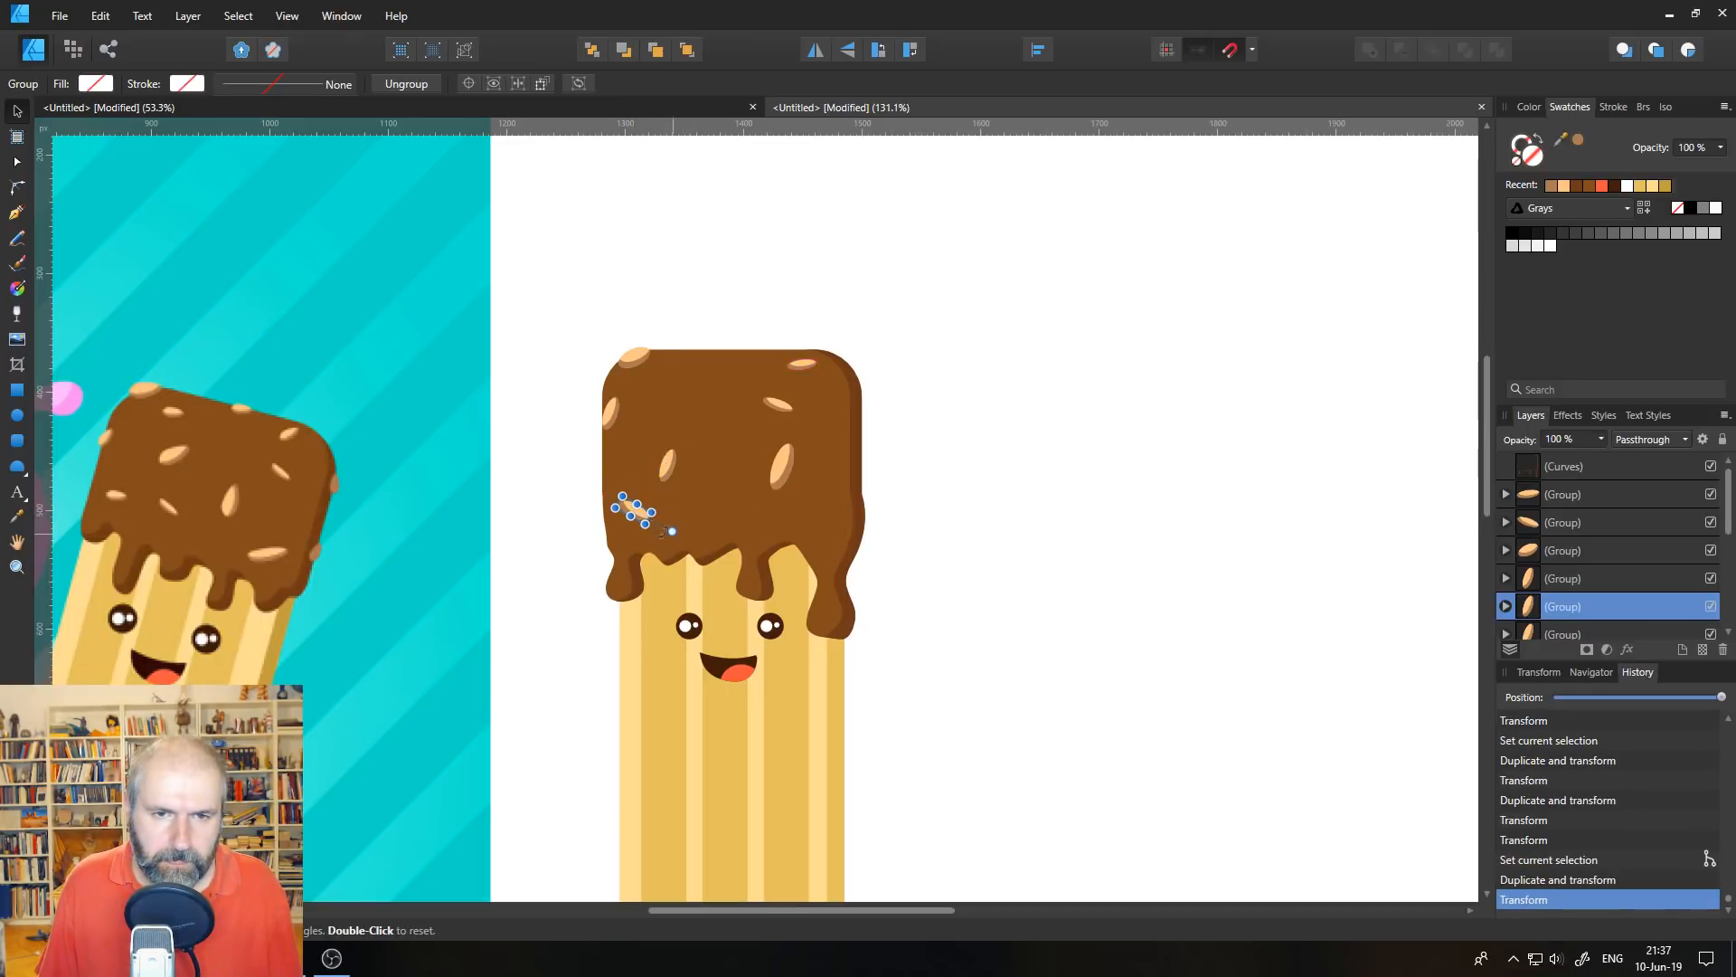
drag(660, 522, 639, 506)
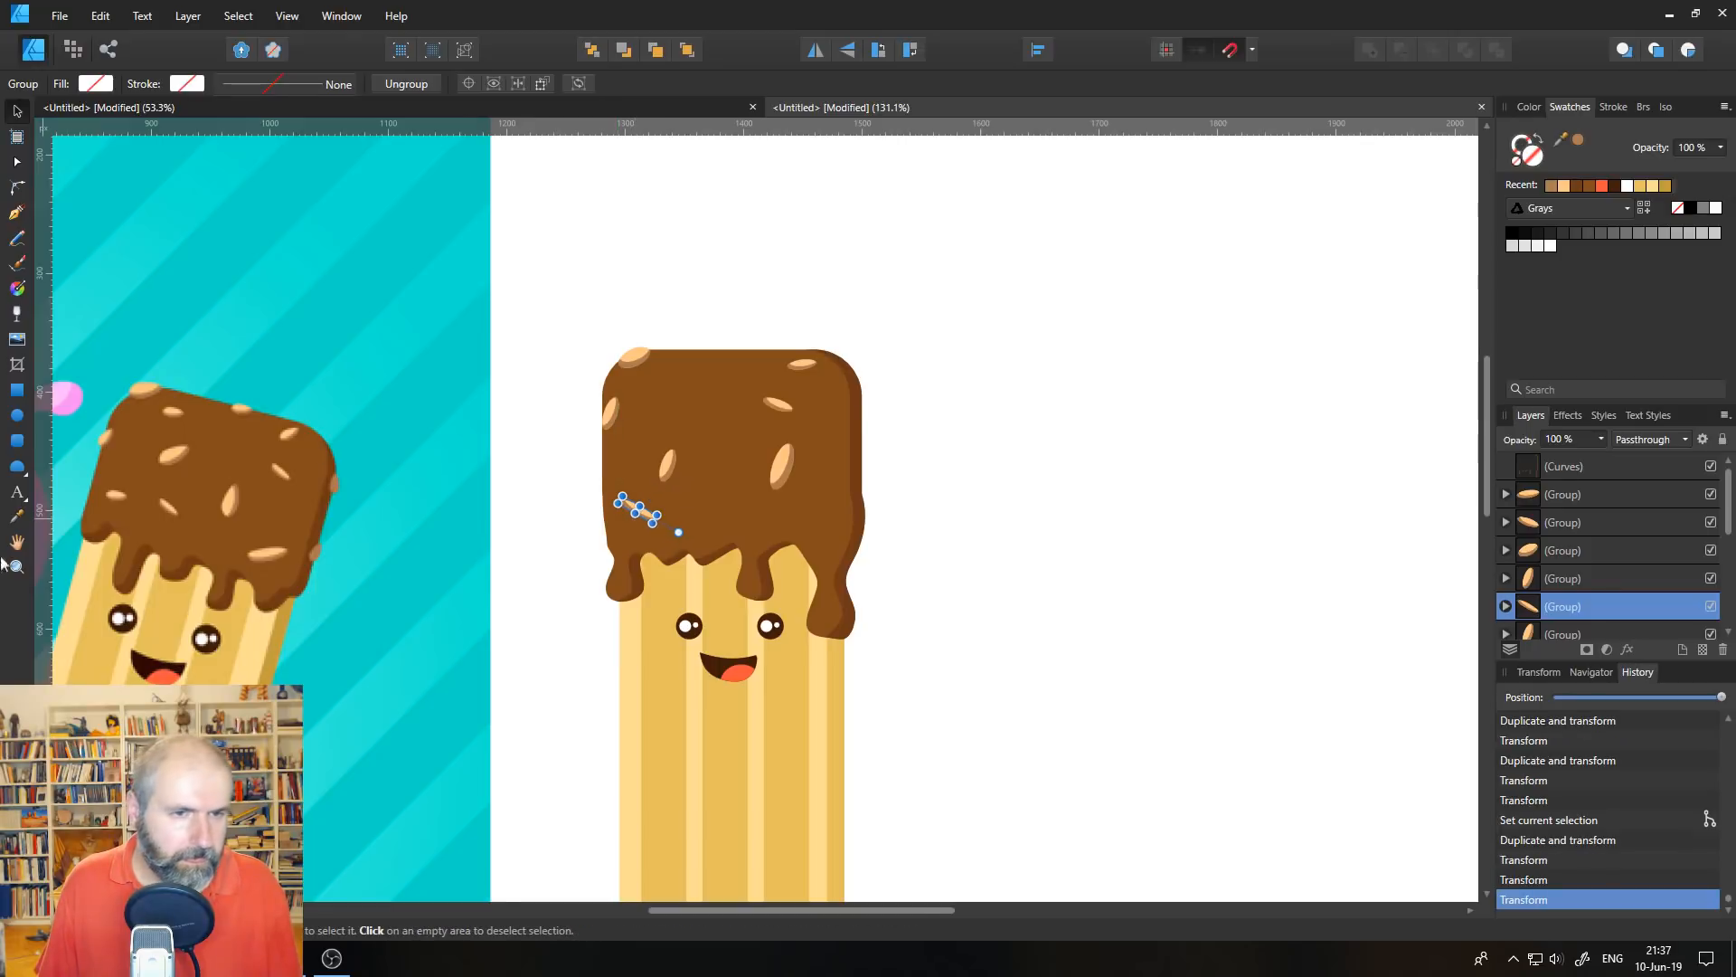
- Place four more sprinkle copies at the coating's lower-left edge, upper left, top edge and lower right, varying their rotation and size
click(16, 567)
click(578, 489)
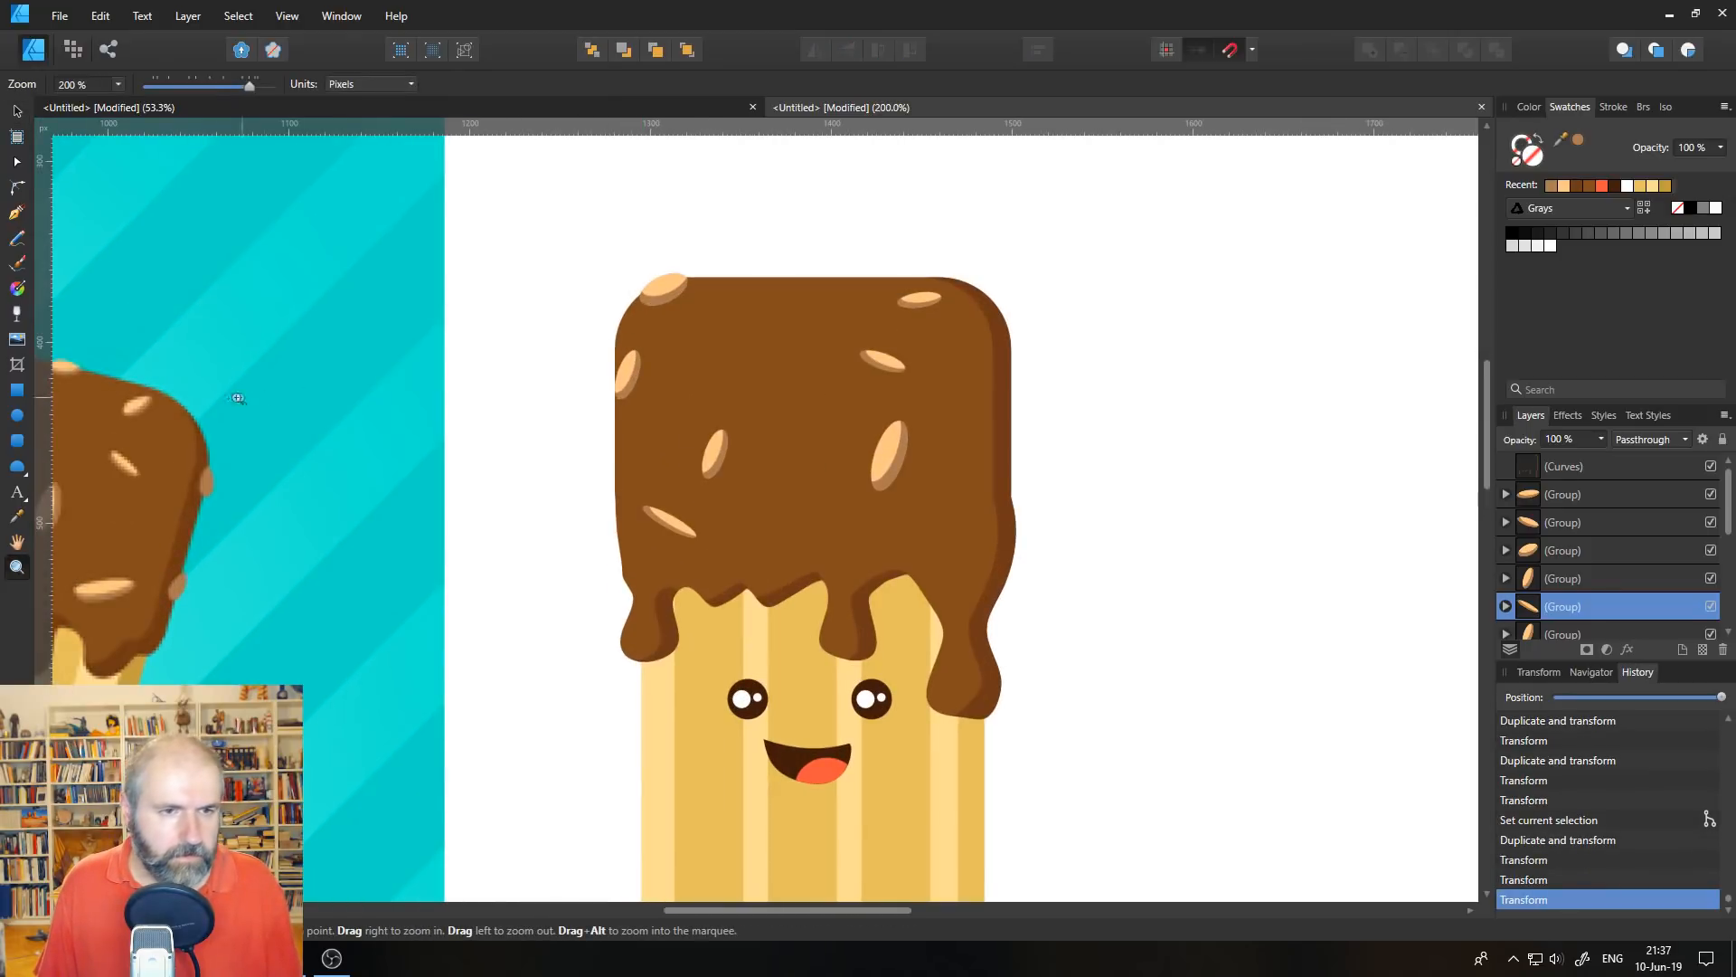
drag(359, 448, 605, 453)
click(18, 114)
drag(941, 534, 962, 529)
click(879, 387)
drag(879, 387, 890, 491)
drag(907, 428, 1087, 286)
drag(1142, 456, 1194, 534)
drag(1212, 473, 1255, 515)
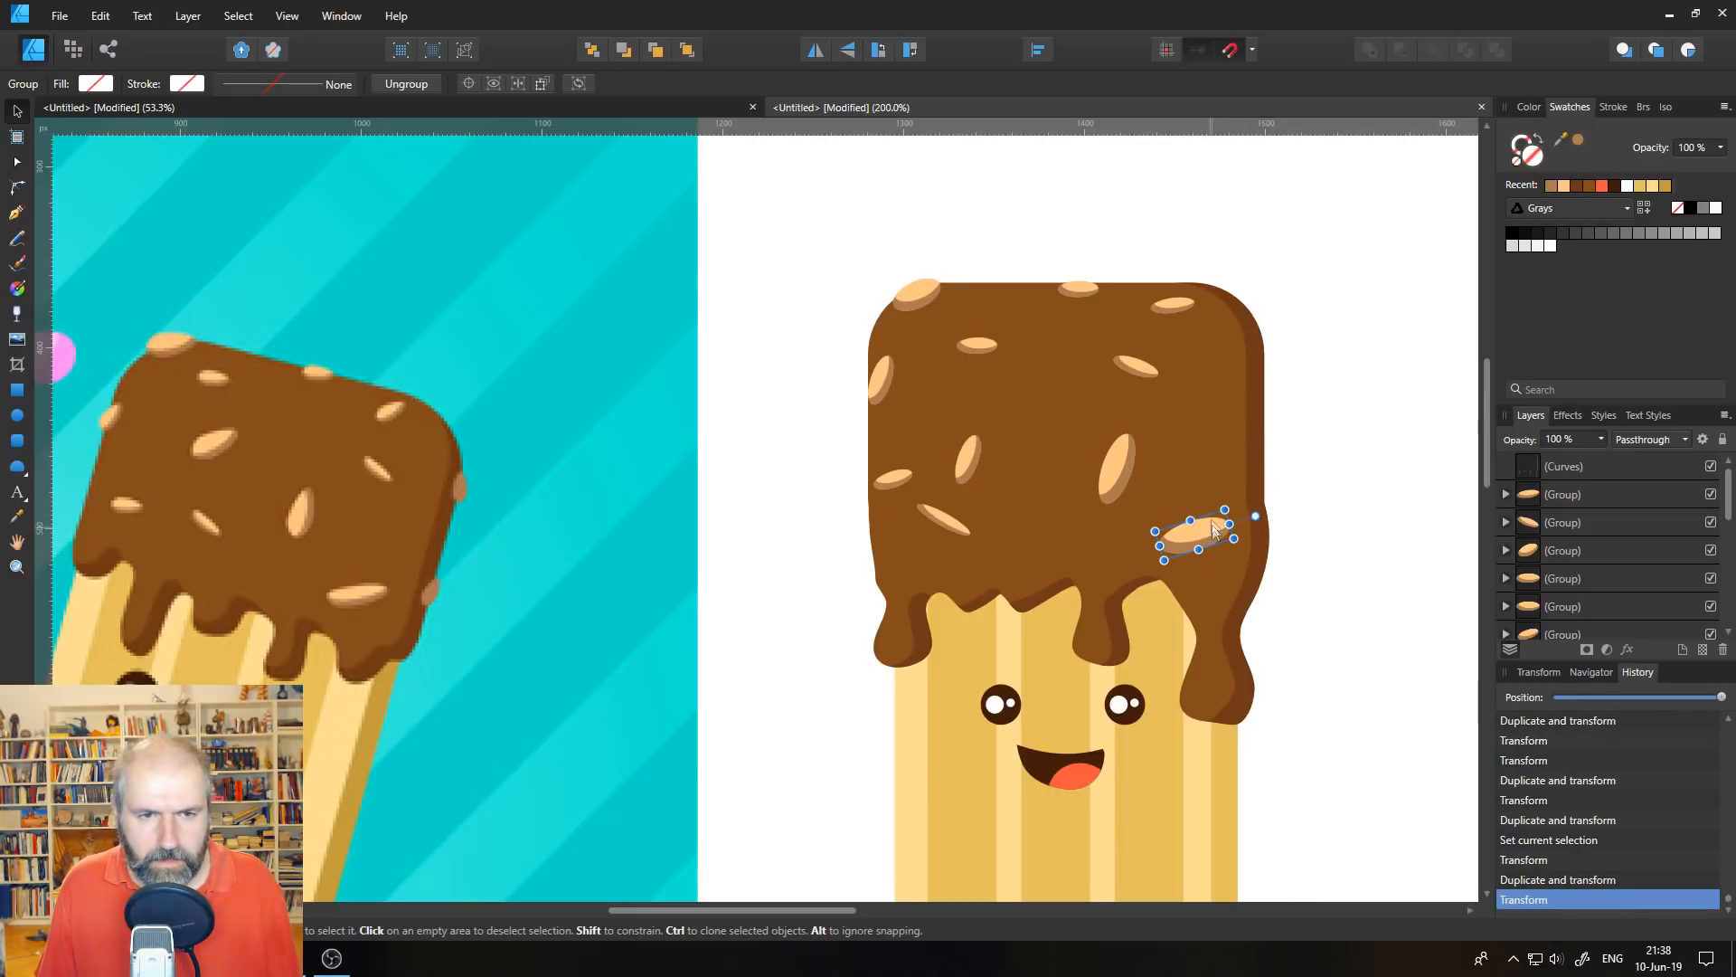
- Copy the lower-right sprinkle to the coating's right edge and delete the shading crescent inside the copy
drag(1203, 532, 1274, 467)
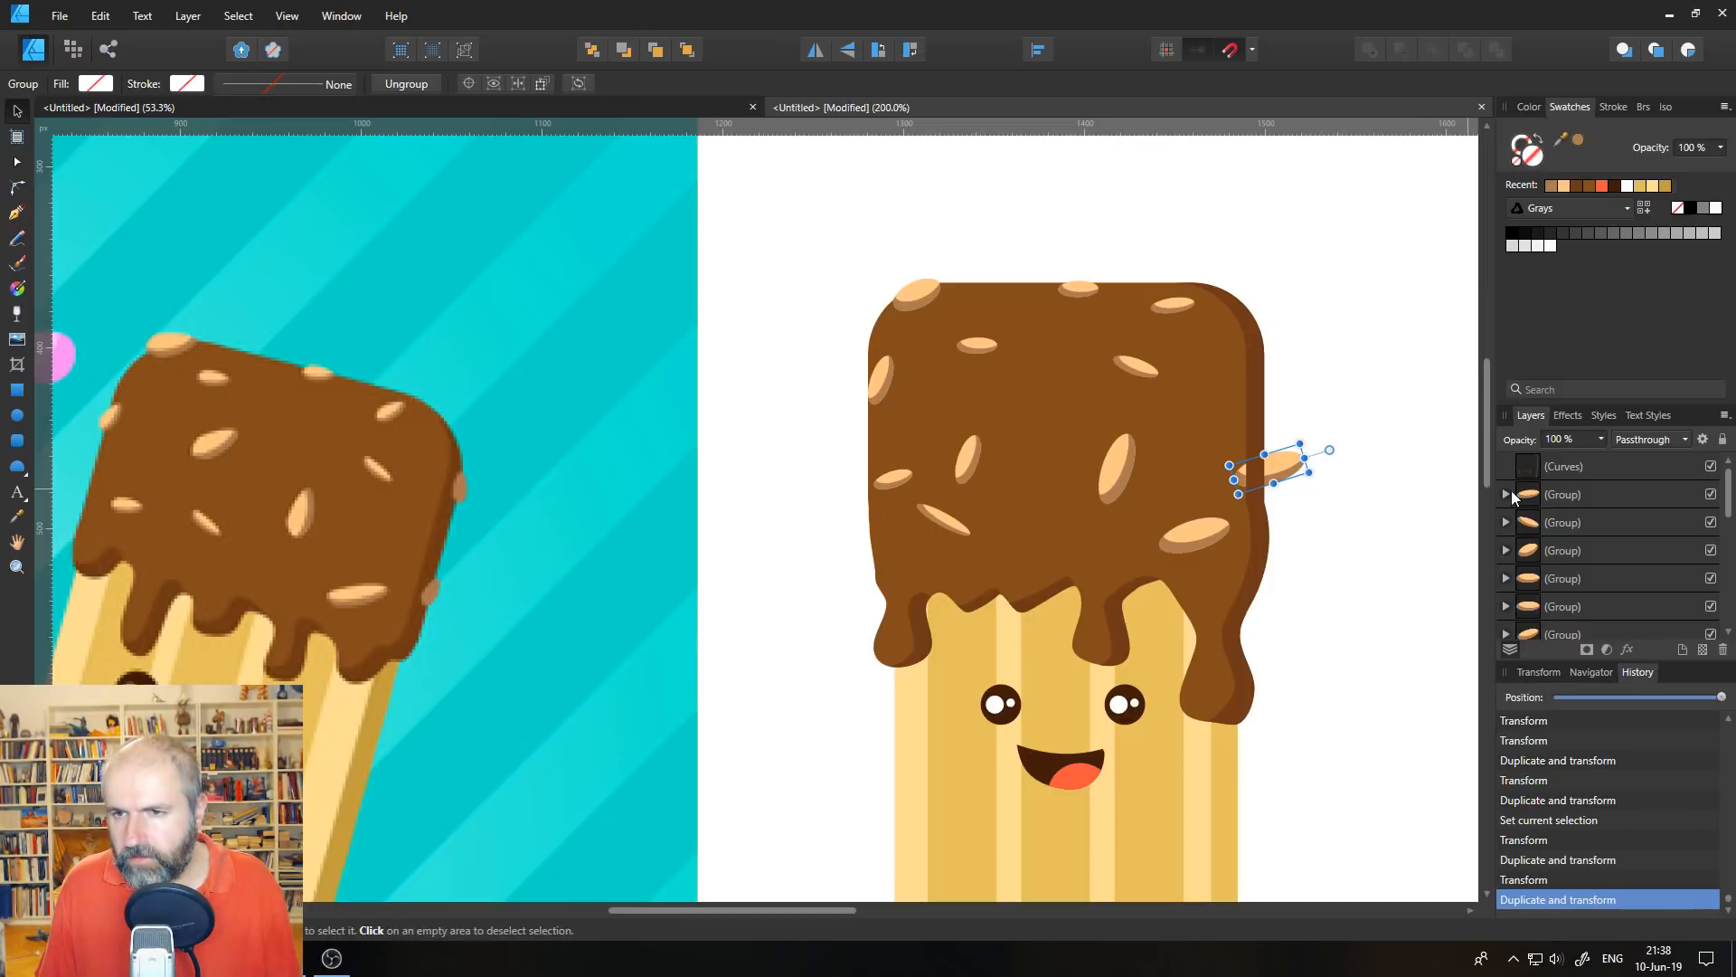
scroll(1667, 546, down, 3)
click(1506, 494)
click(1541, 526)
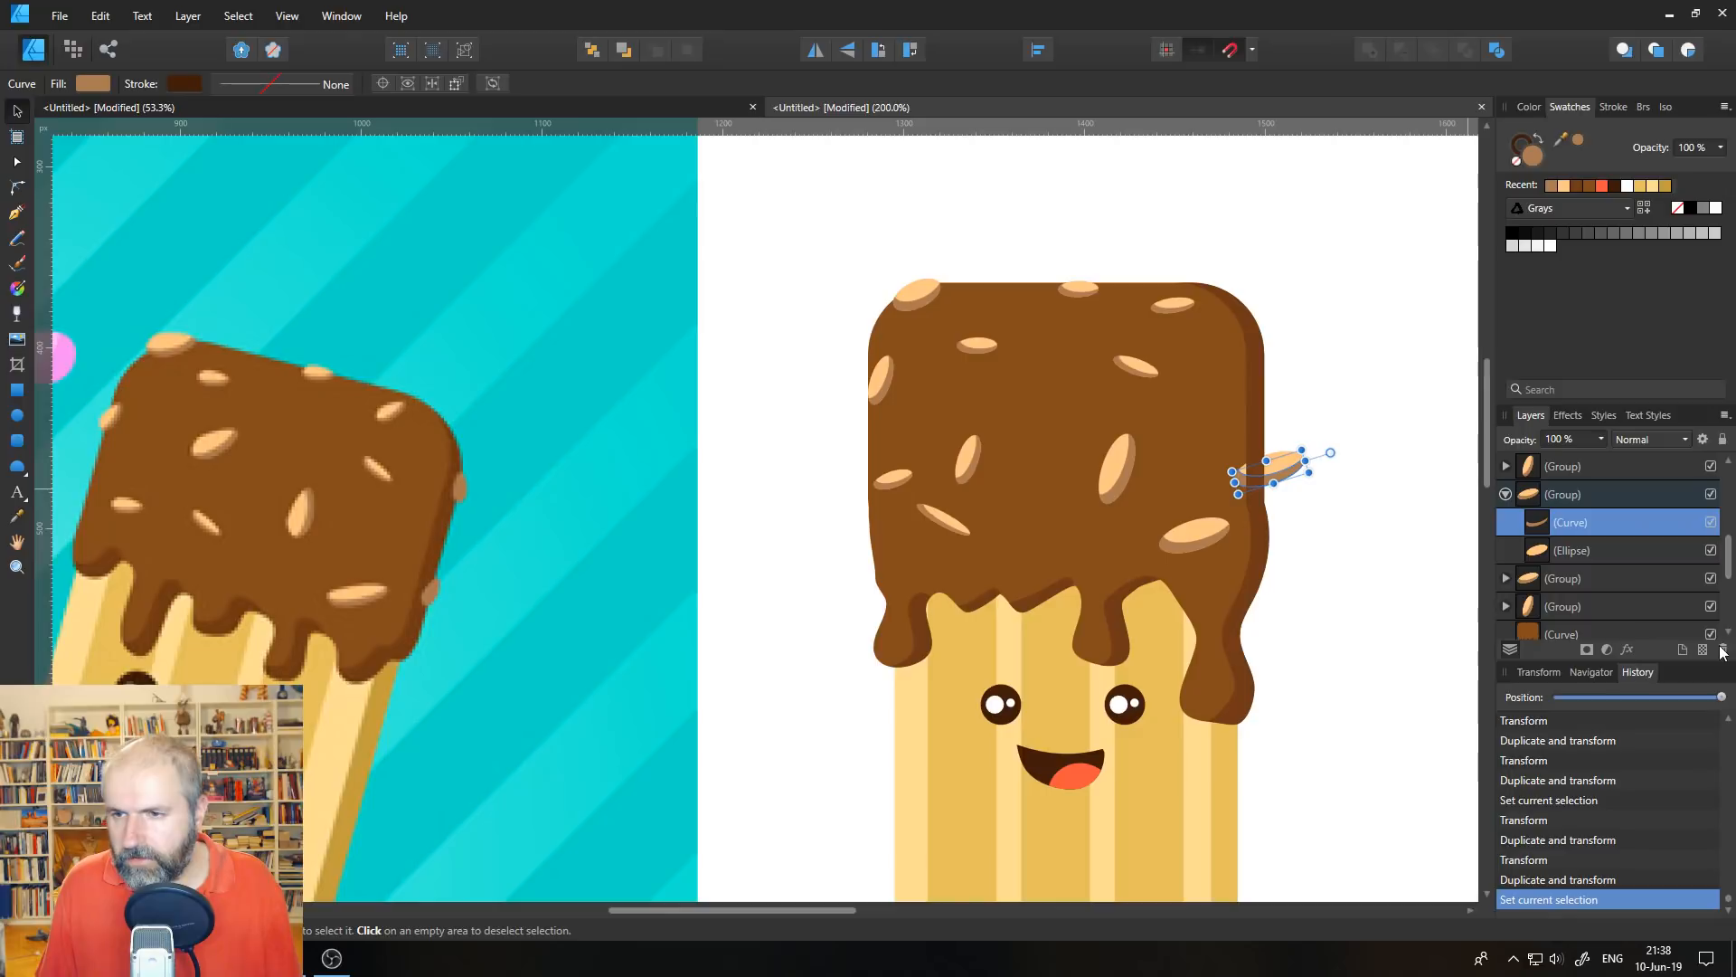
key(Delete)
- Take the copy's light orange ellipse out of its group and delete the empty group
click(1536, 525)
drag(1545, 524, 1542, 505)
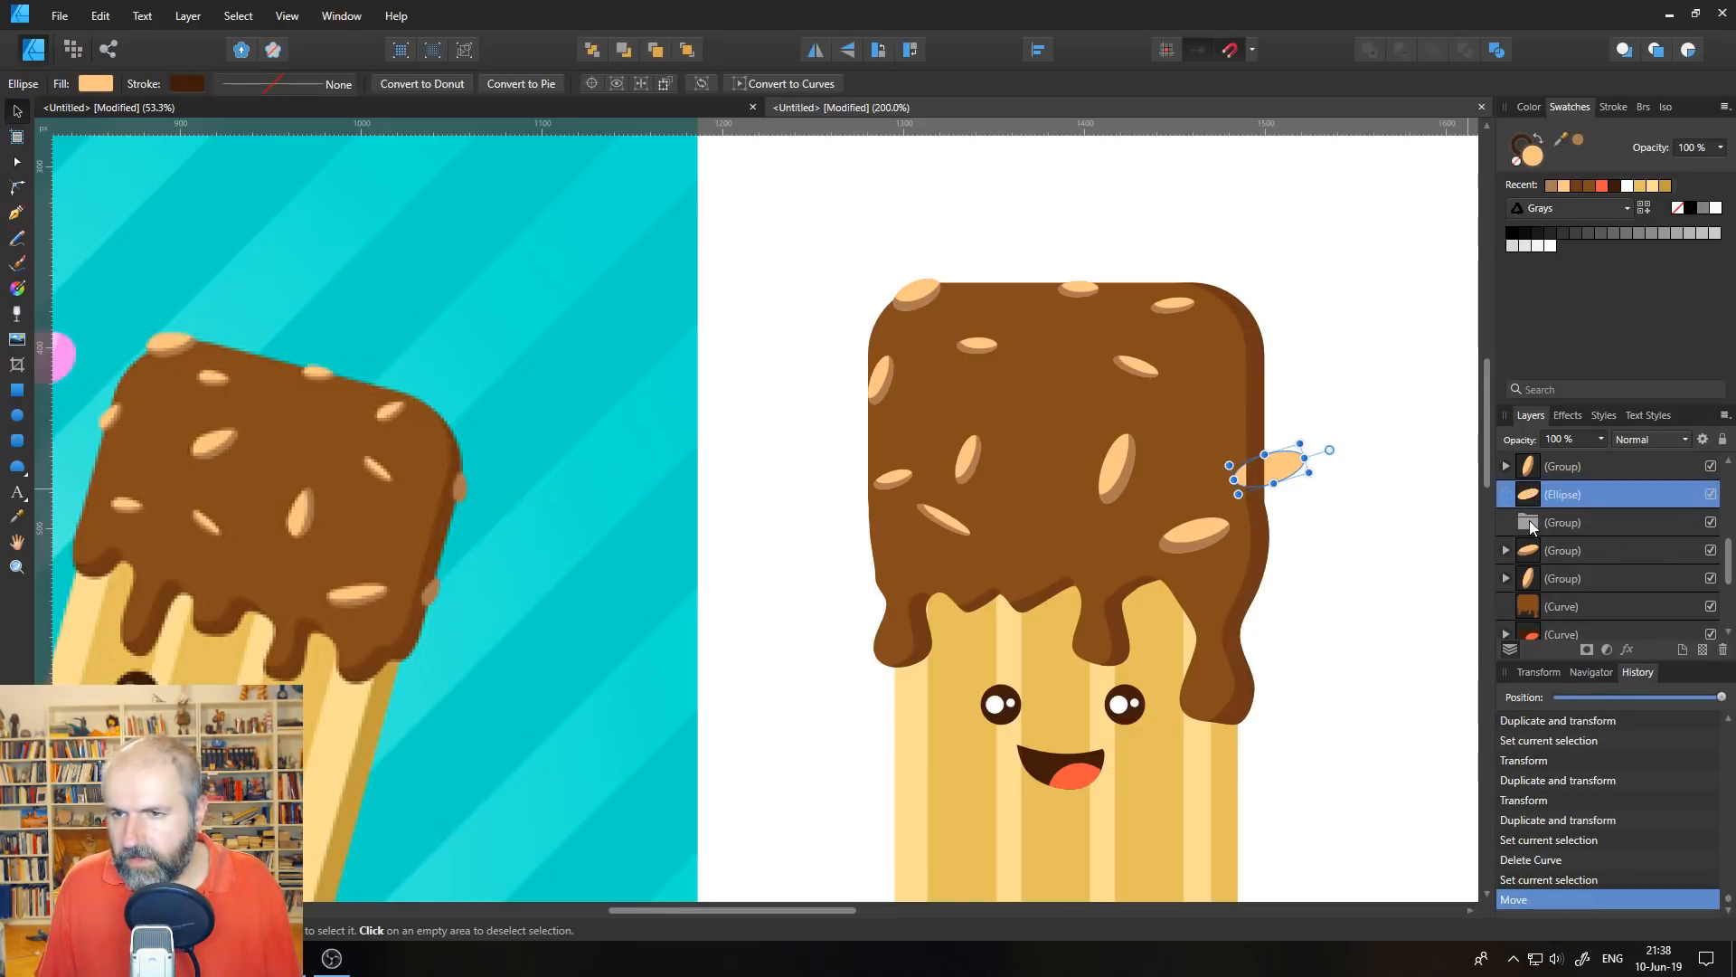
click(1532, 526)
click(1724, 650)
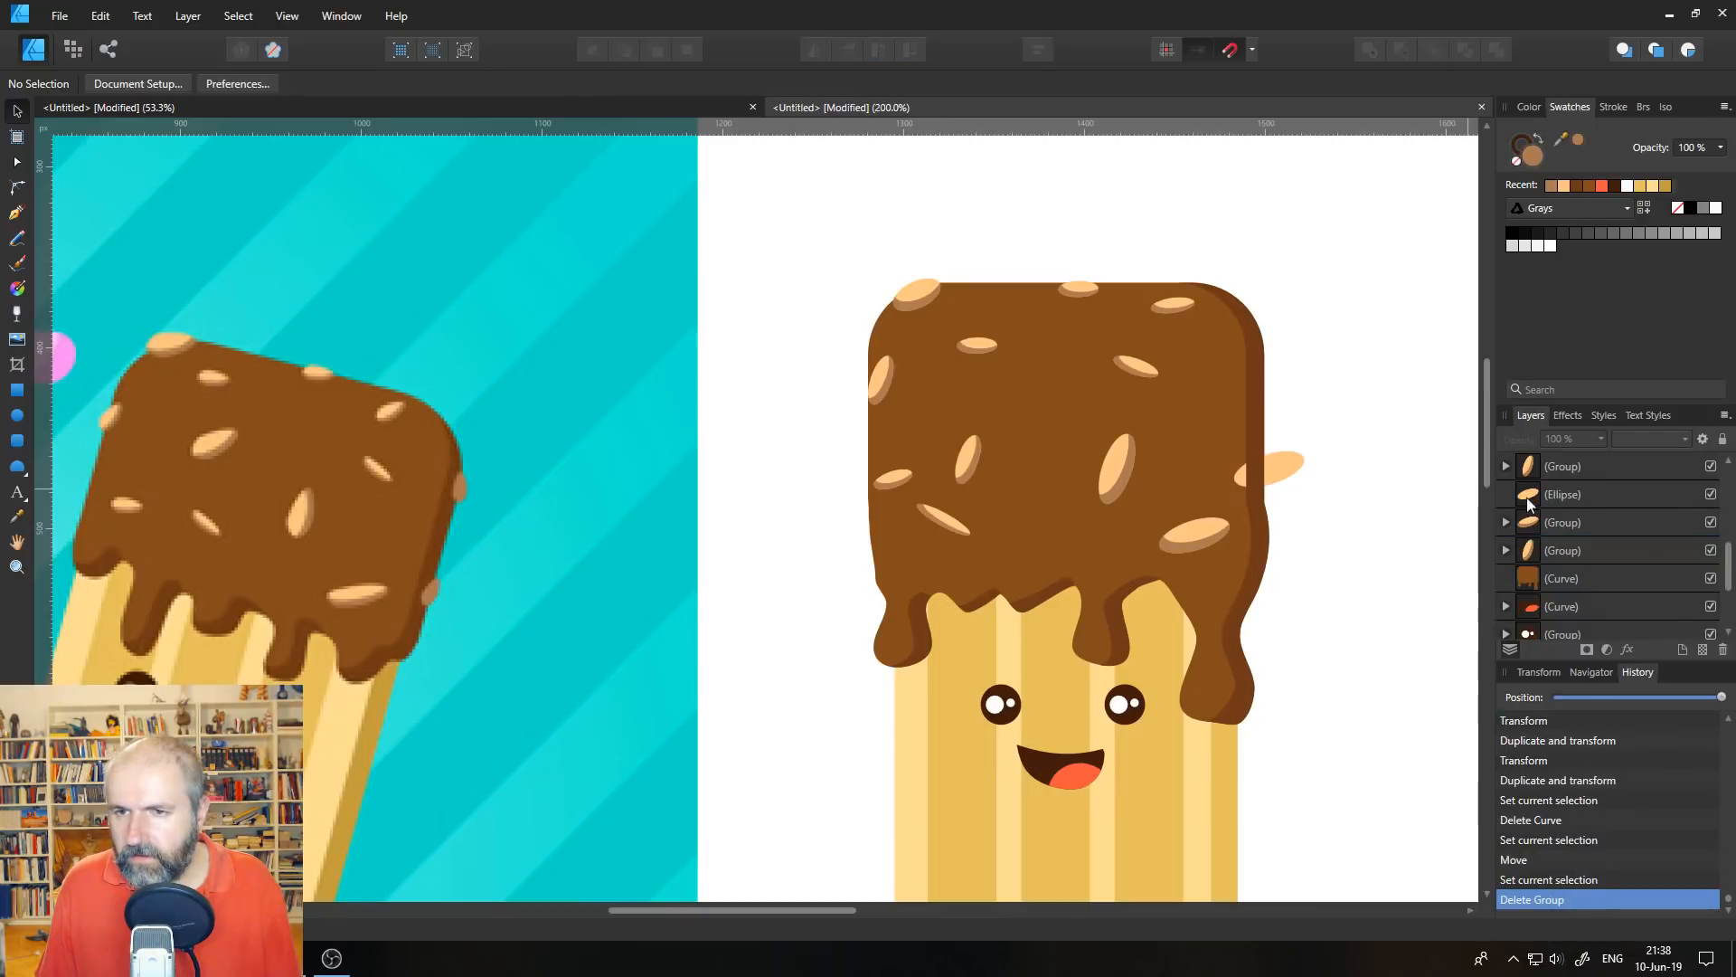
- Fill the loose ellipse with the recent darker tan and rotate it to a steep tilt along the coating's right edge
click(1531, 501)
click(1552, 187)
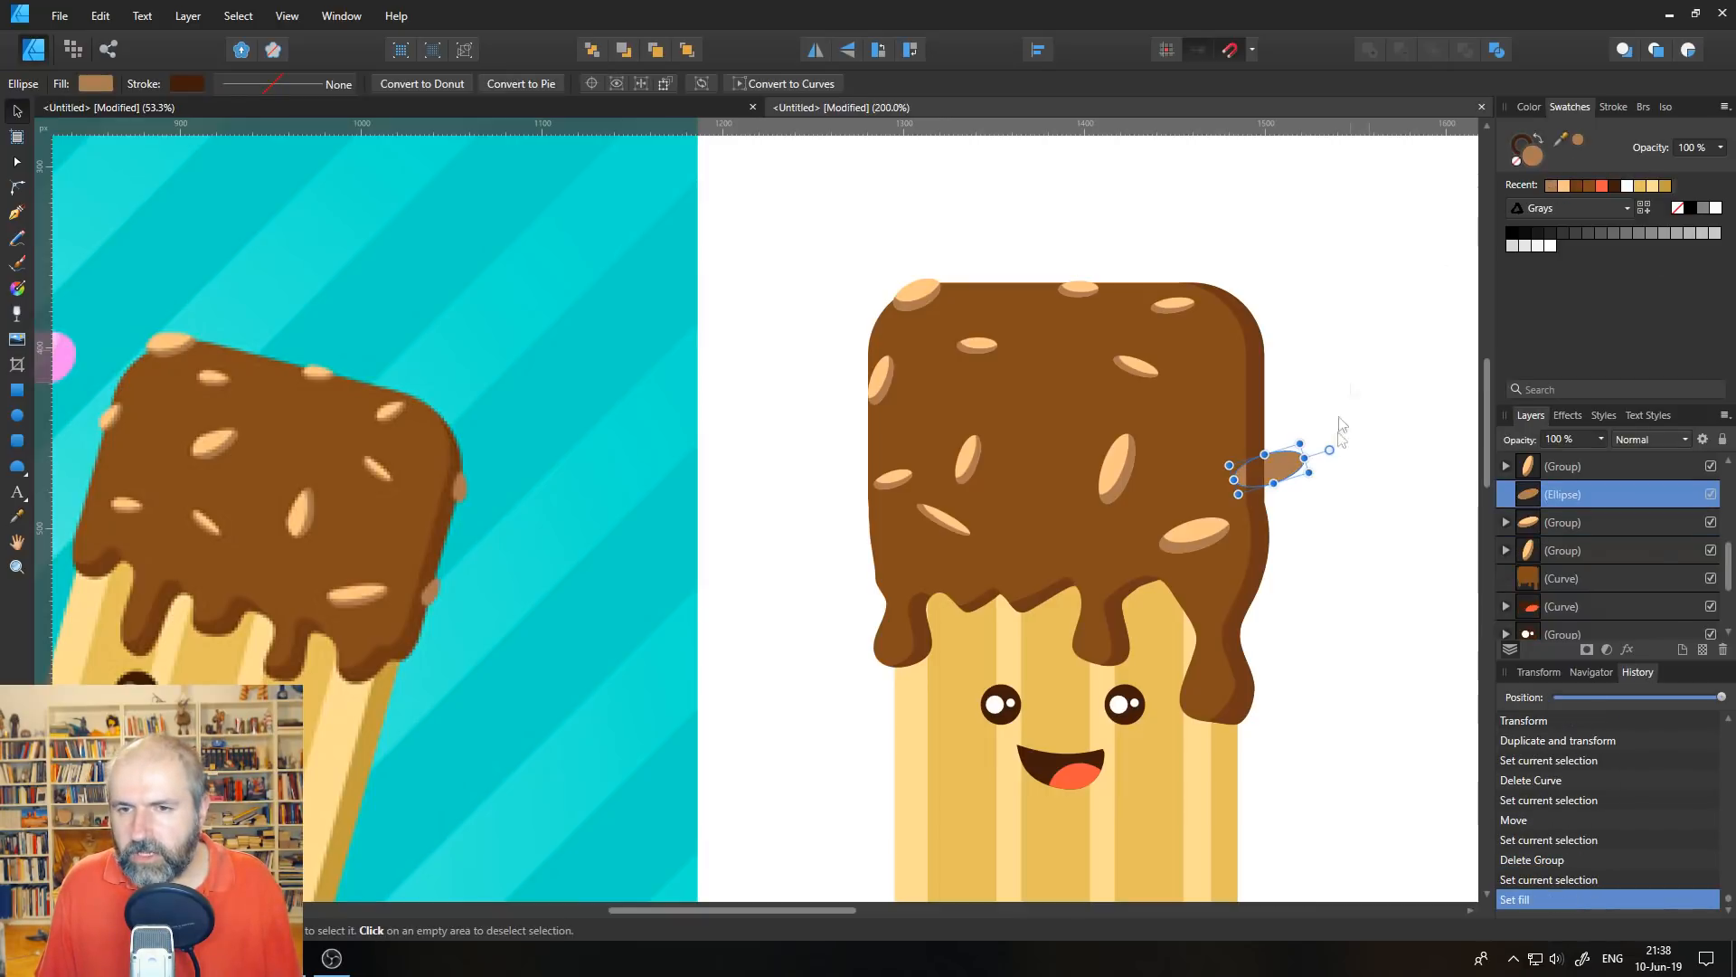
drag(1330, 449, 1295, 412)
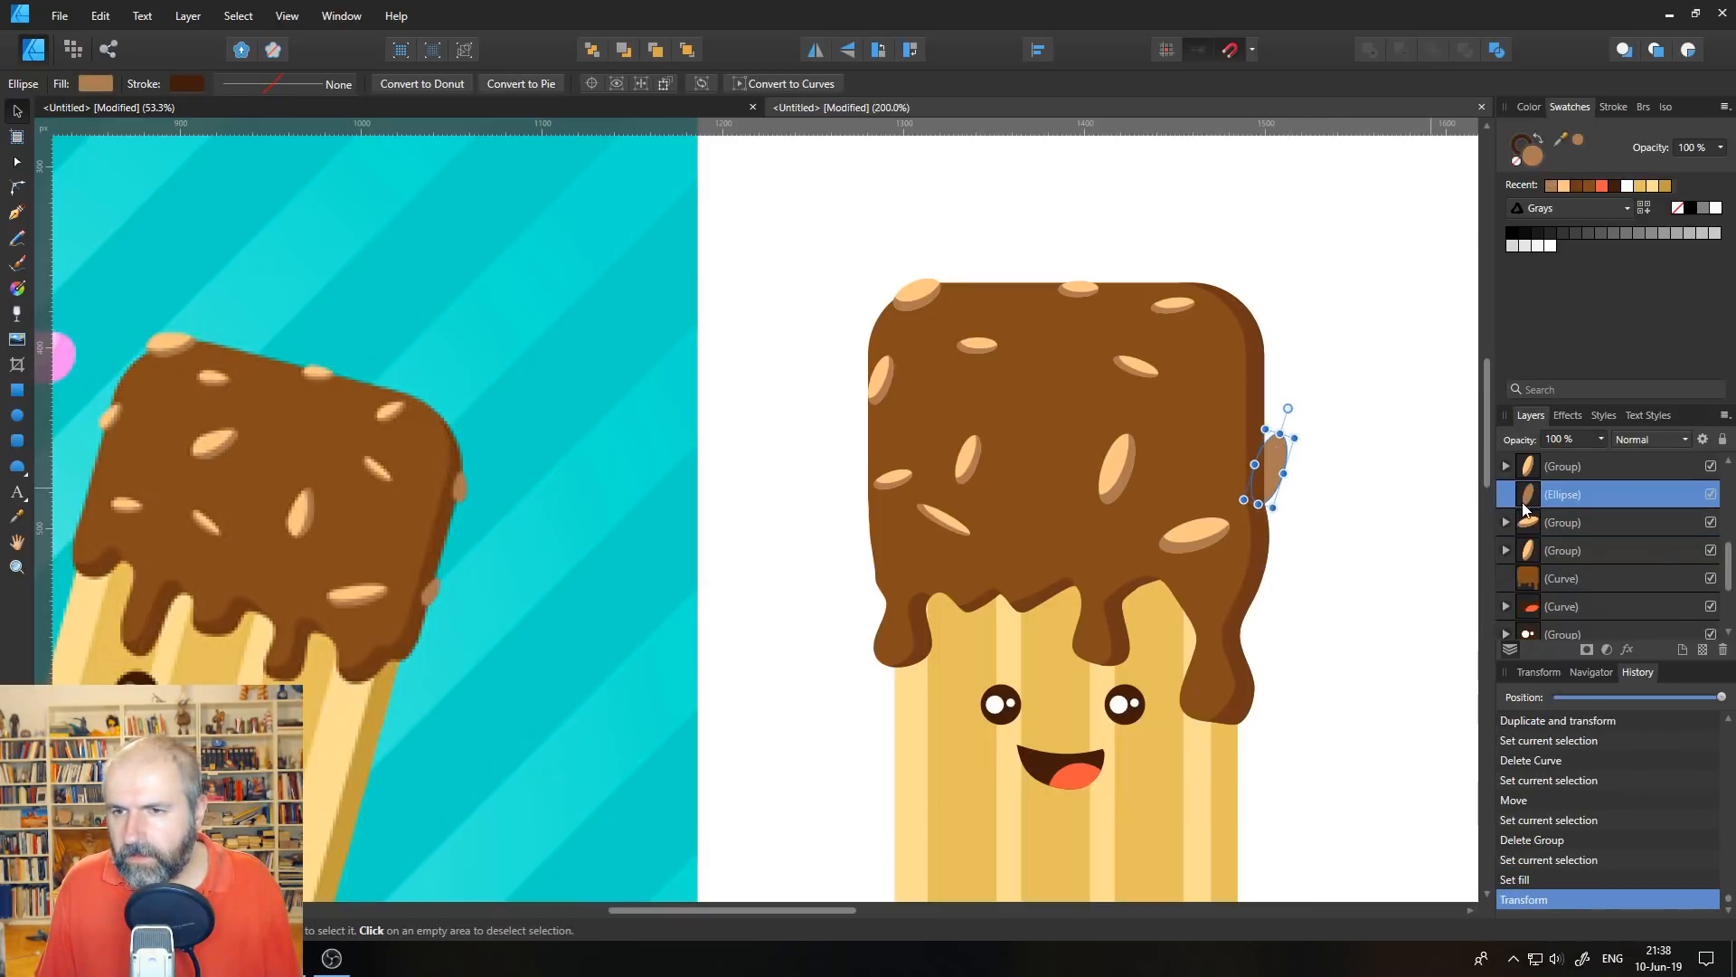
scroll(1555, 493, up, 3)
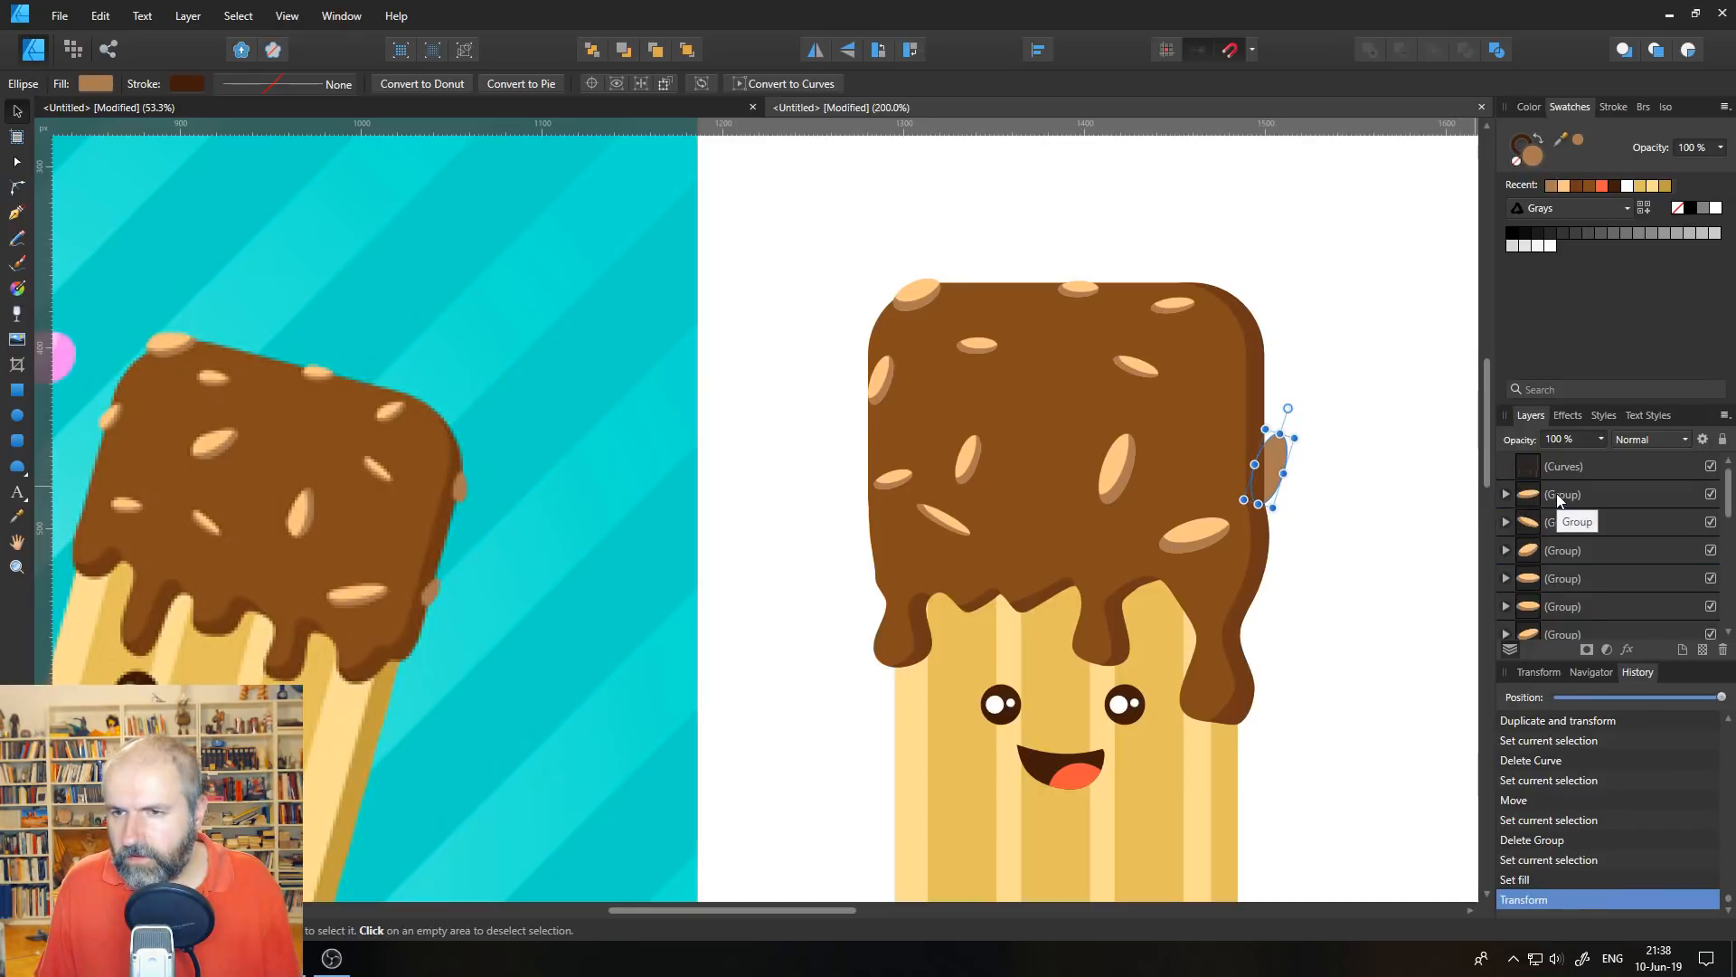
scroll(1543, 494, down, 2)
drag(1535, 578, 1542, 425)
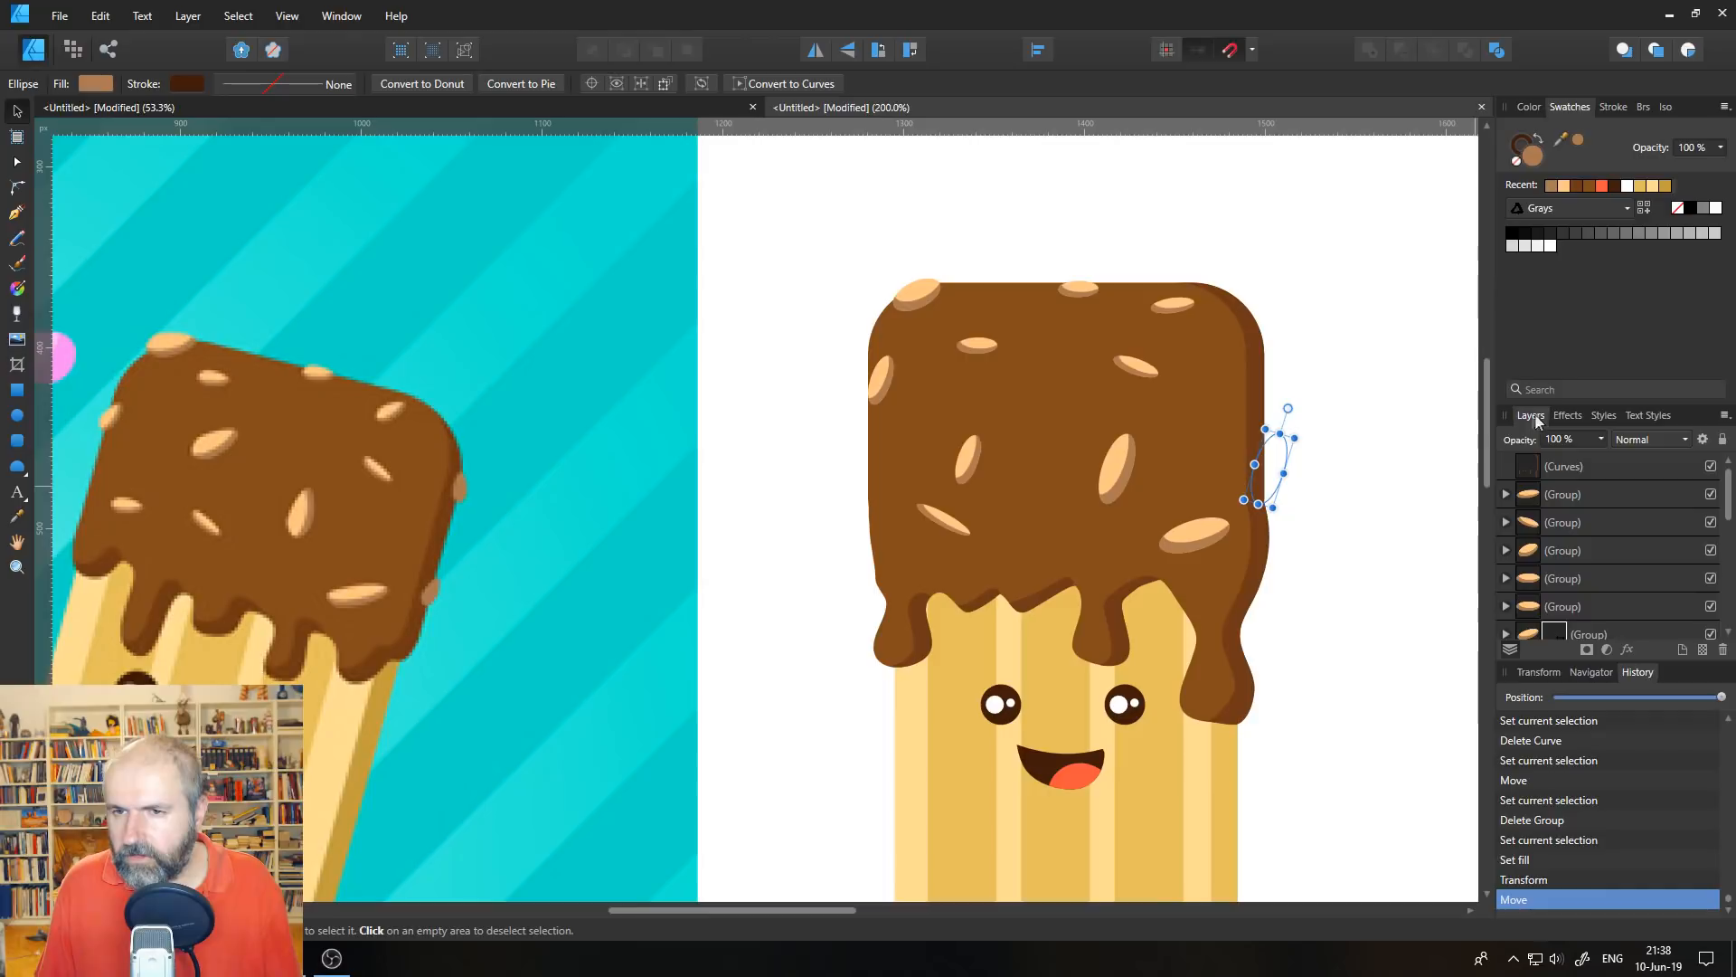
scroll(1556, 541, down, 2)
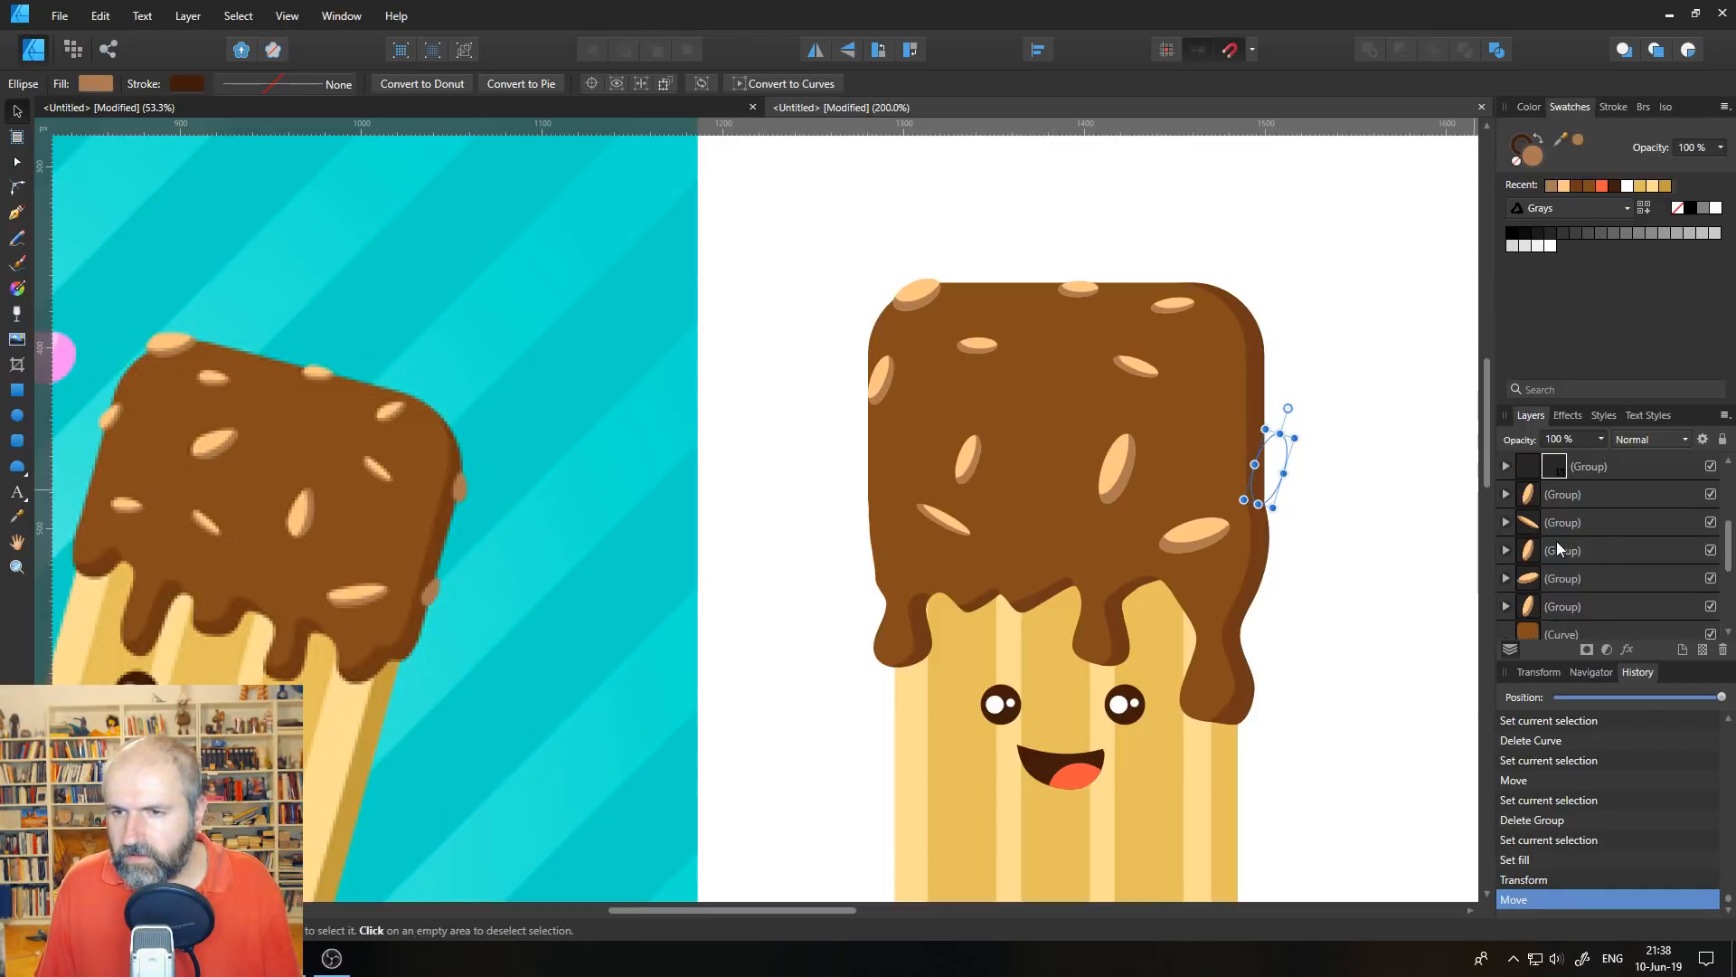
key(ctrl+z)
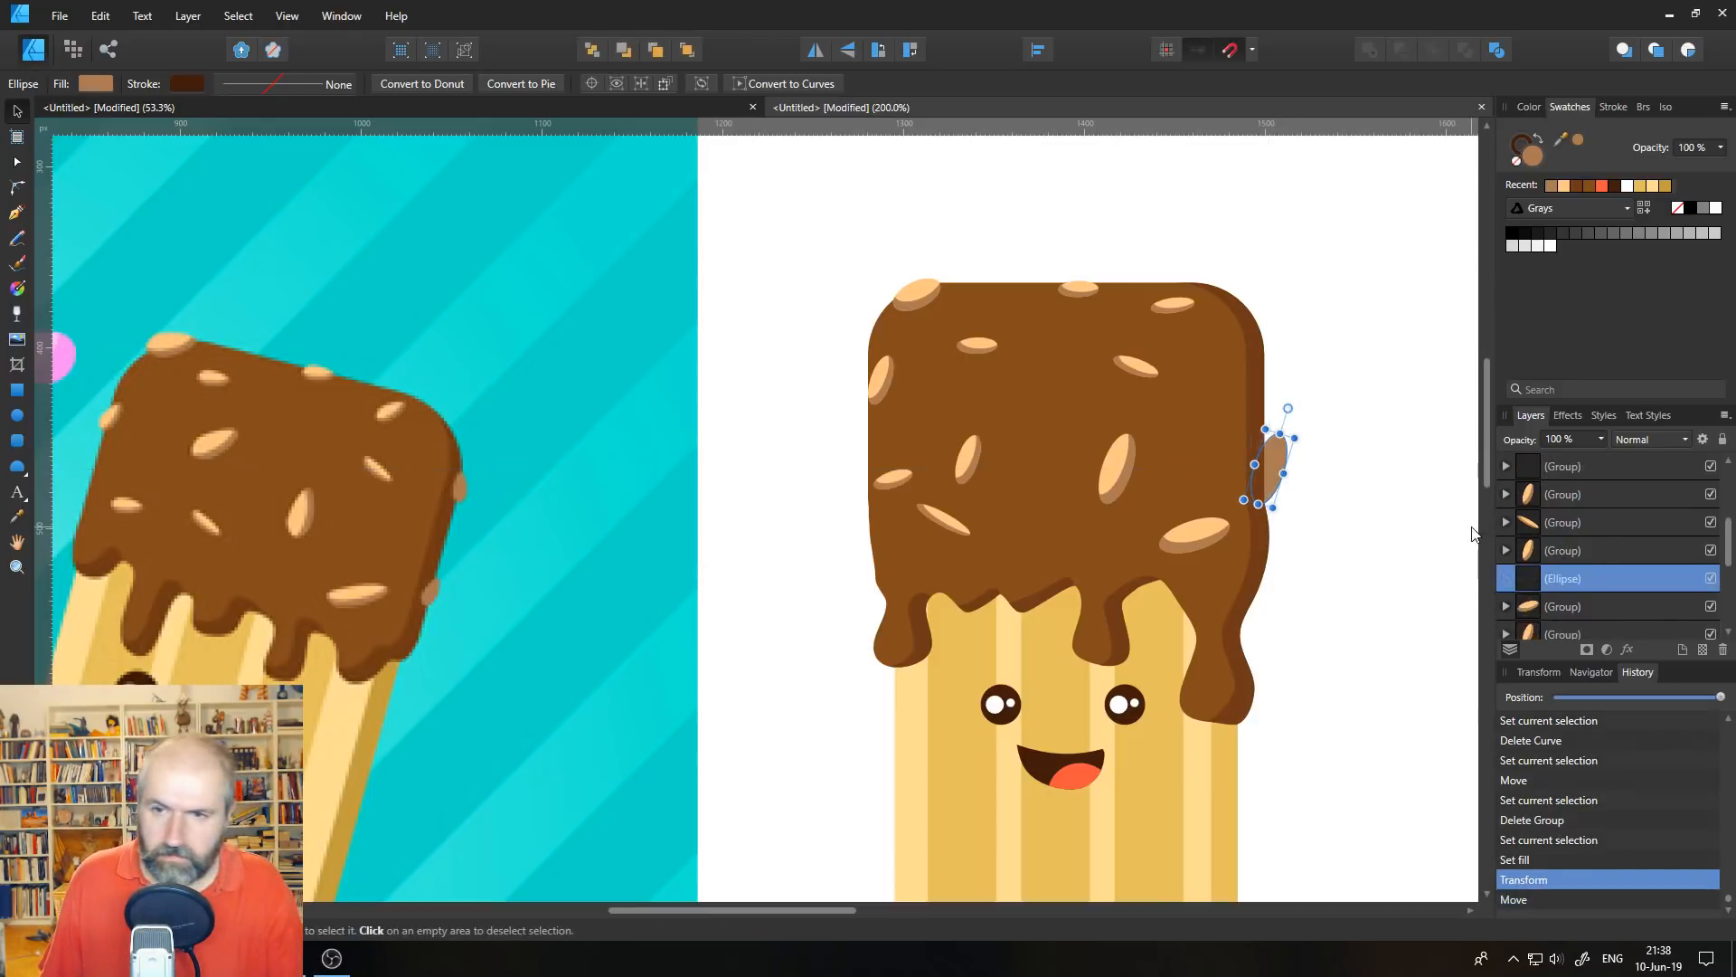
- Stack the tan ellipse above all other layers, place it over the coating's right edge and tilt it counter-clockwise
mouse_move(1538, 590)
mouse_down()
mouse_move(1533, 438)
mouse_move(1530, 475)
mouse_move(1528, 454)
mouse_up()
drag(1294, 436, 1279, 454)
click(14, 565)
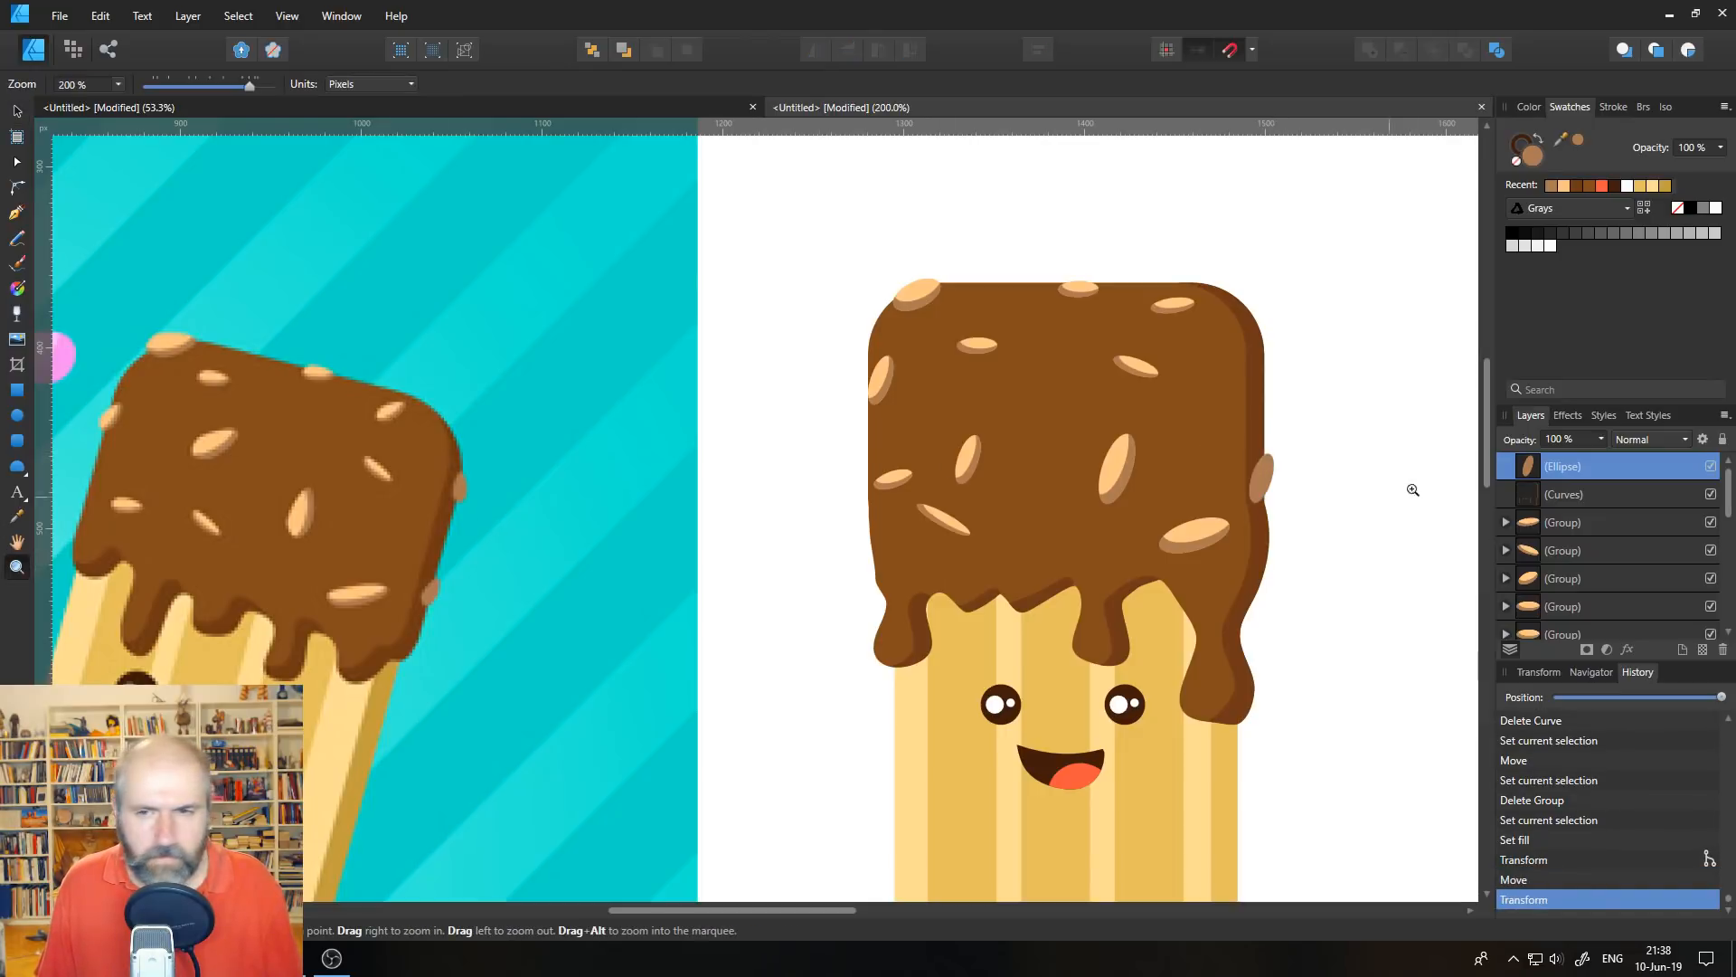
click(1313, 458)
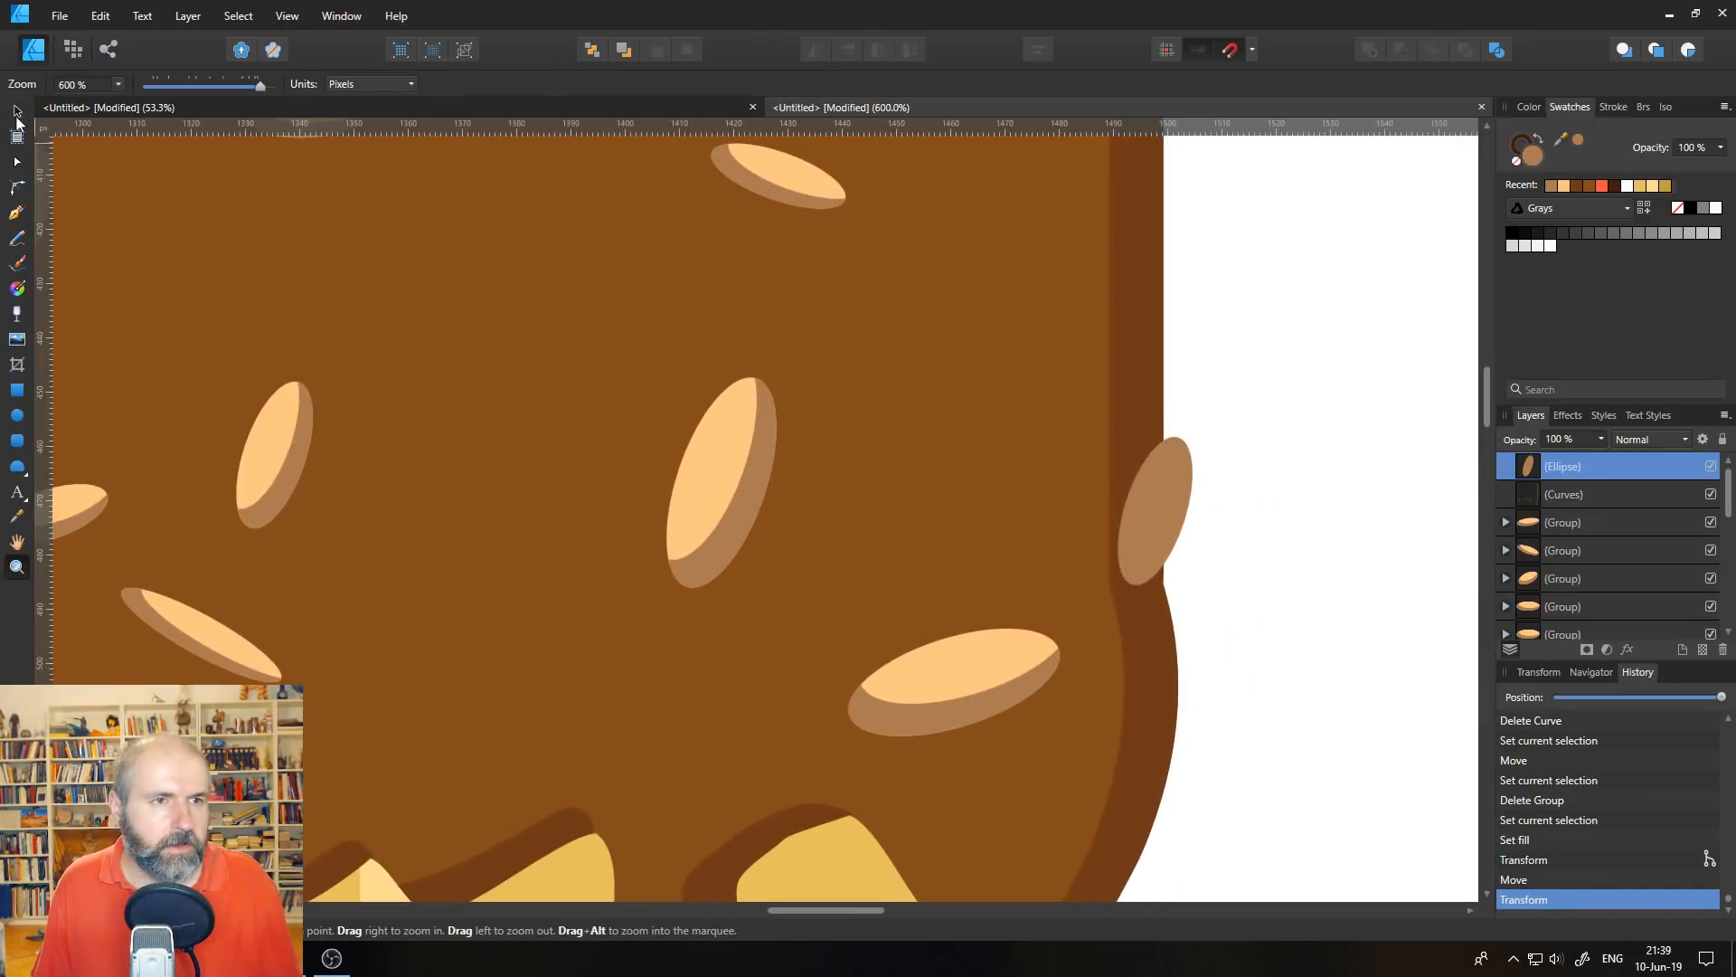
click(17, 112)
drag(1168, 446, 1149, 405)
- Place a smaller, nearly upright copy of the tan ellipse on the right edge just below the coating's top-right corner
scroll(1213, 451, up, 1)
drag(1161, 570, 1165, 238)
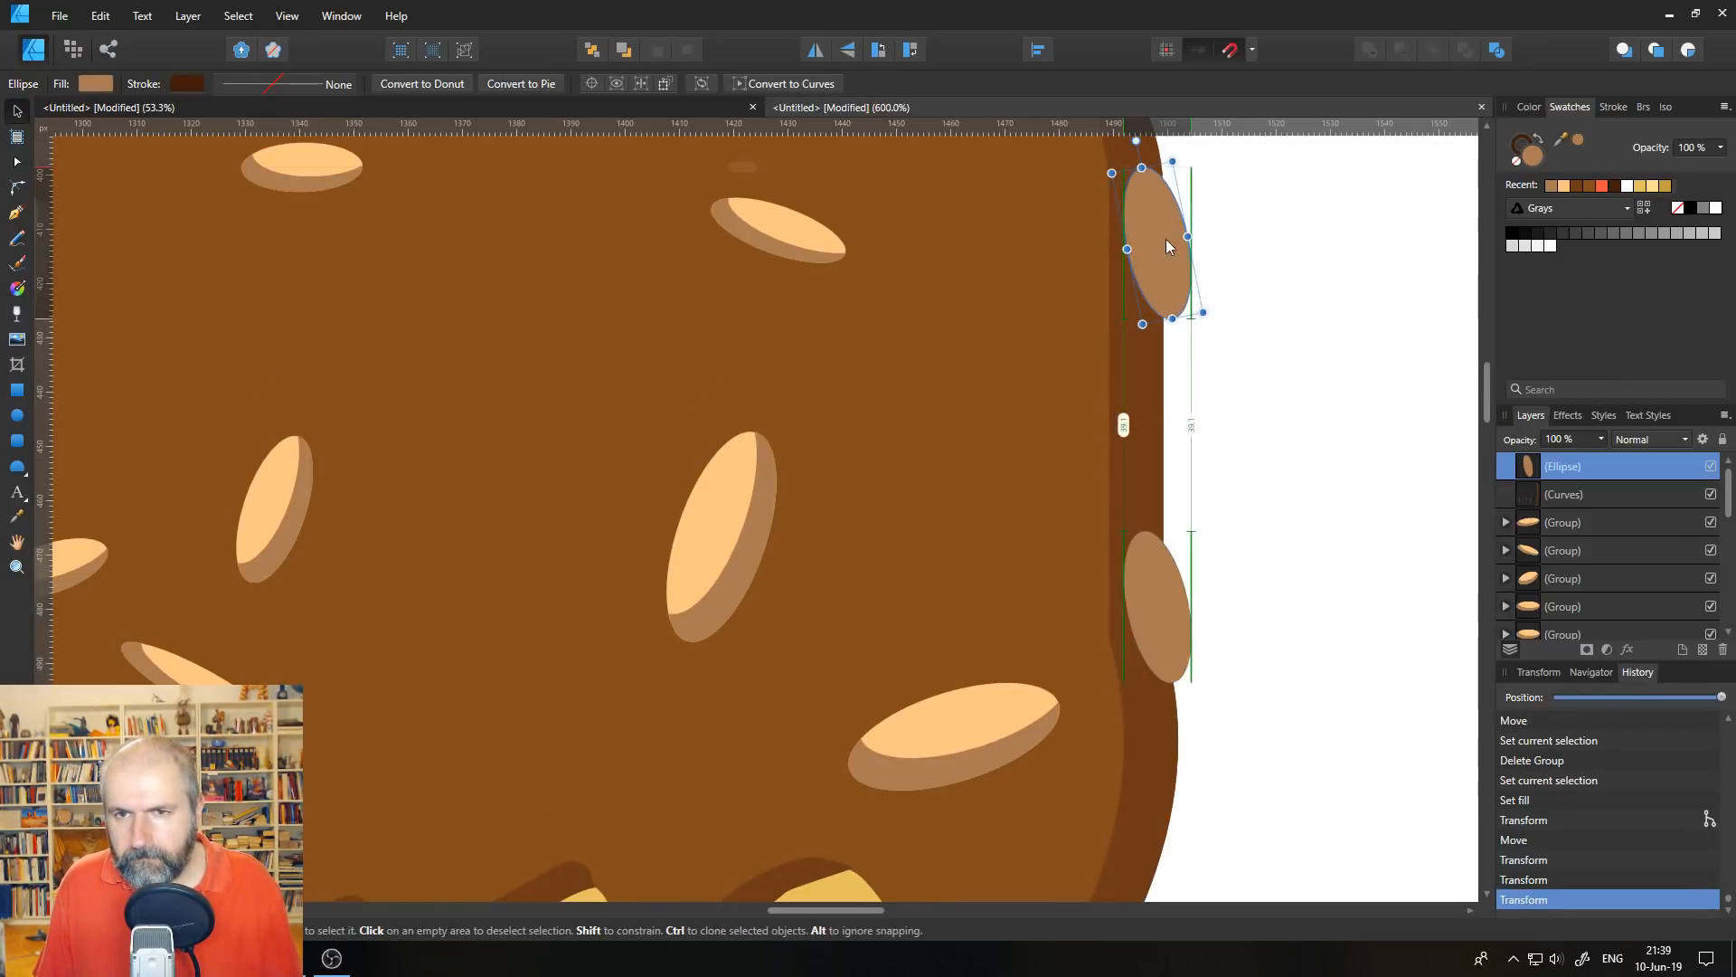
scroll(1219, 386, up, 5)
mouse_move(1163, 457)
mouse_down()
mouse_move(1185, 463)
mouse_move(1168, 515)
mouse_move(1154, 481)
mouse_up()
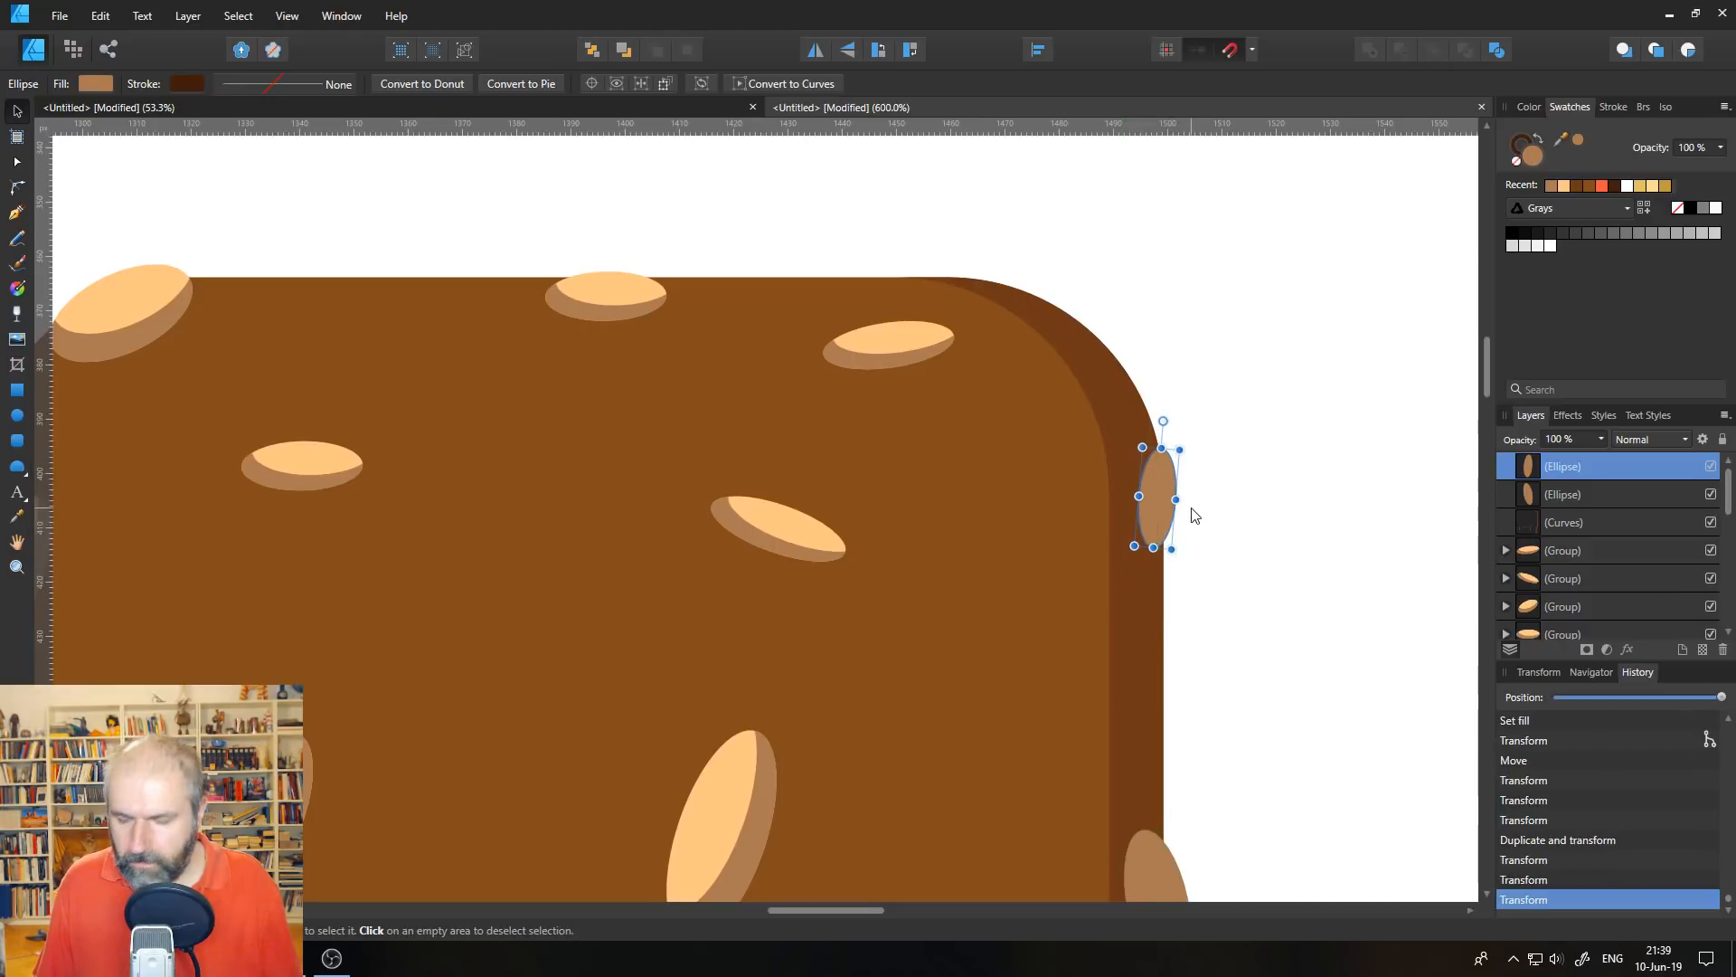
- Draw a tall, narrow rounded rectangle for the stick beside the popsicle's lower left and set its corner radius to 50%
key(ctrl+0)
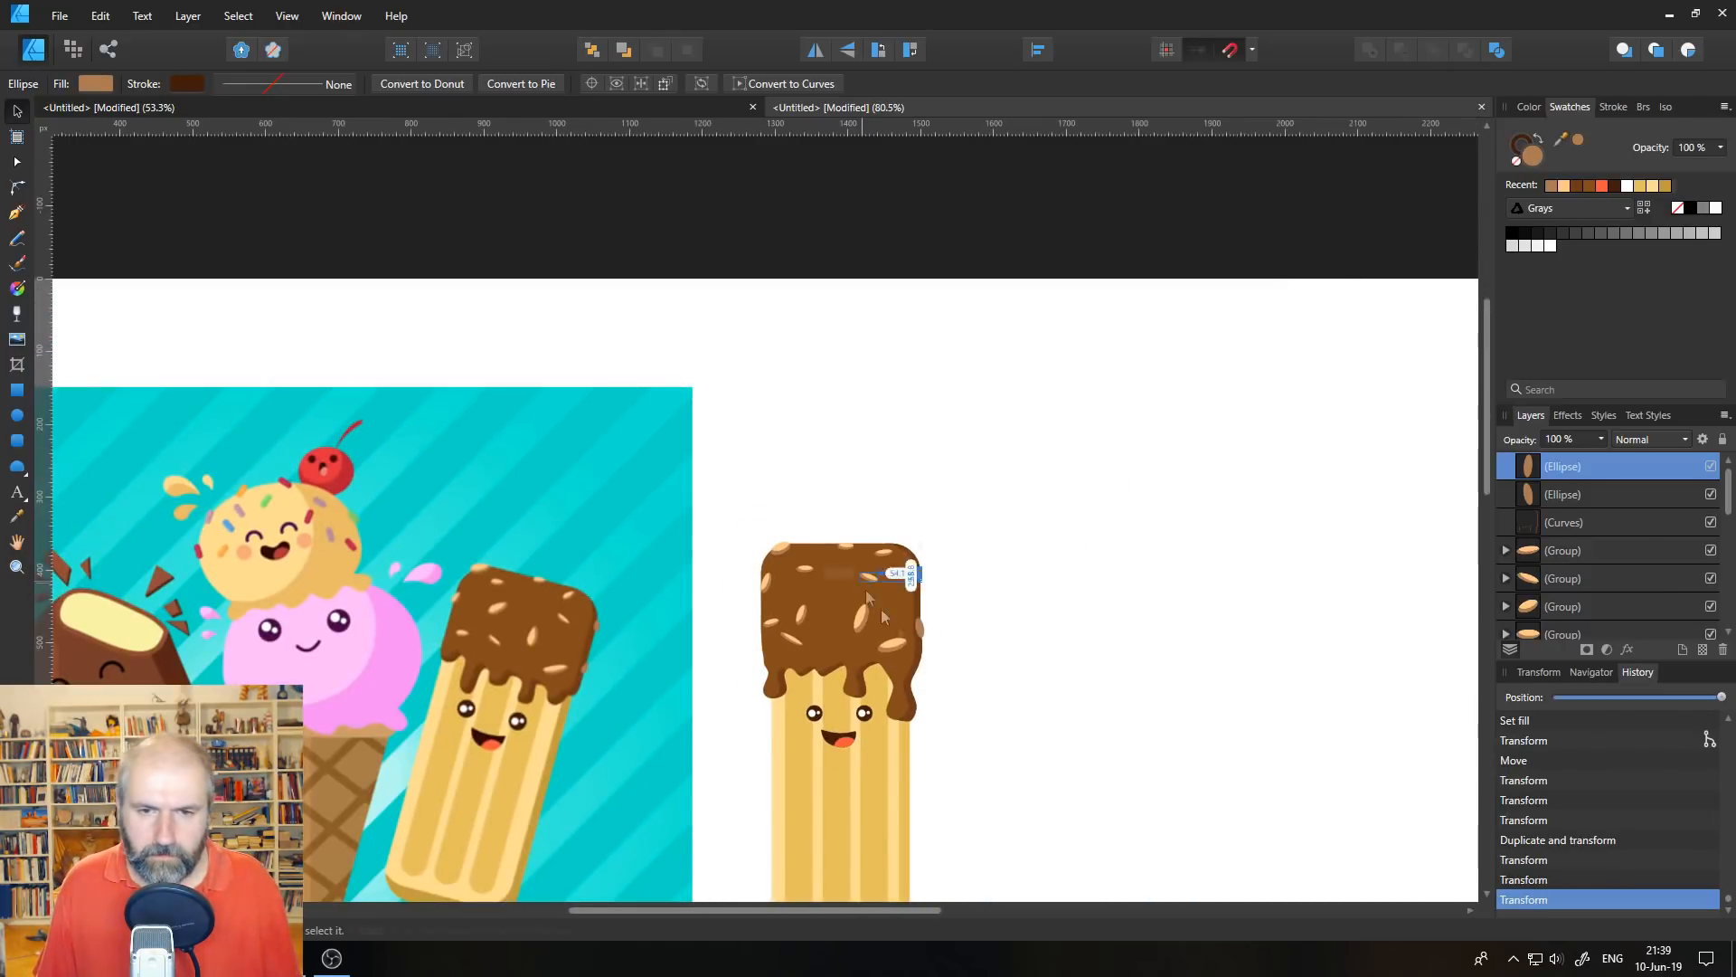
scroll(992, 723, up, 2)
scroll(992, 719, down, 5)
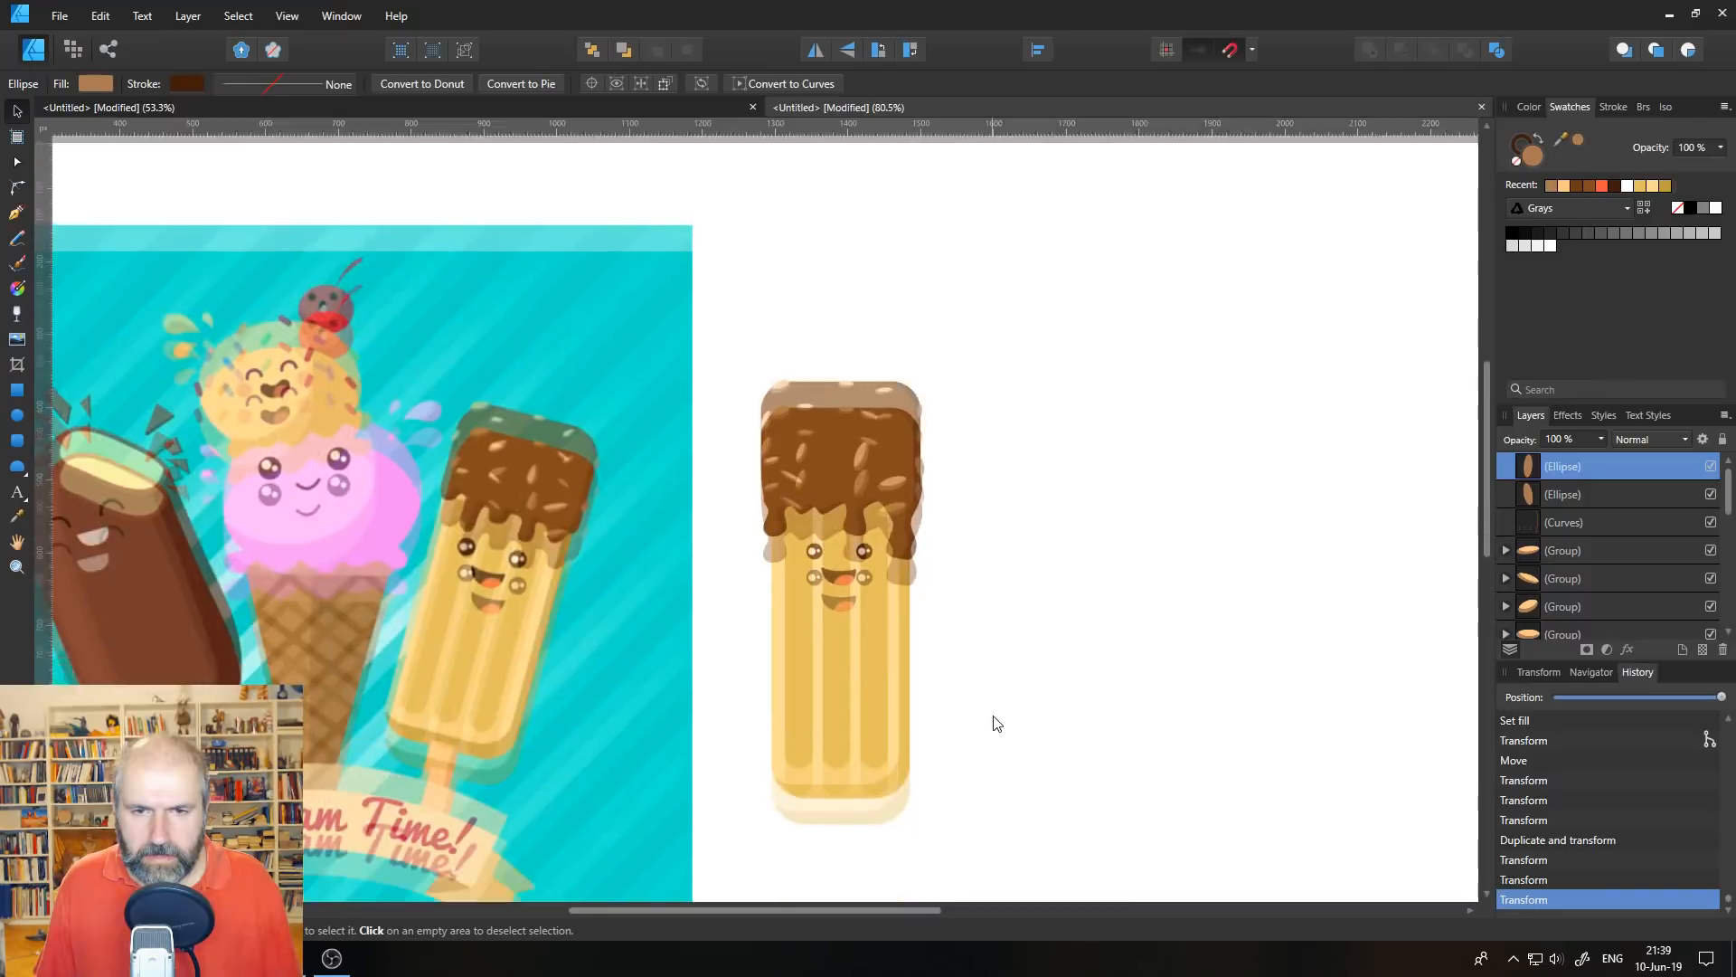
scroll(850, 763, up, 1)
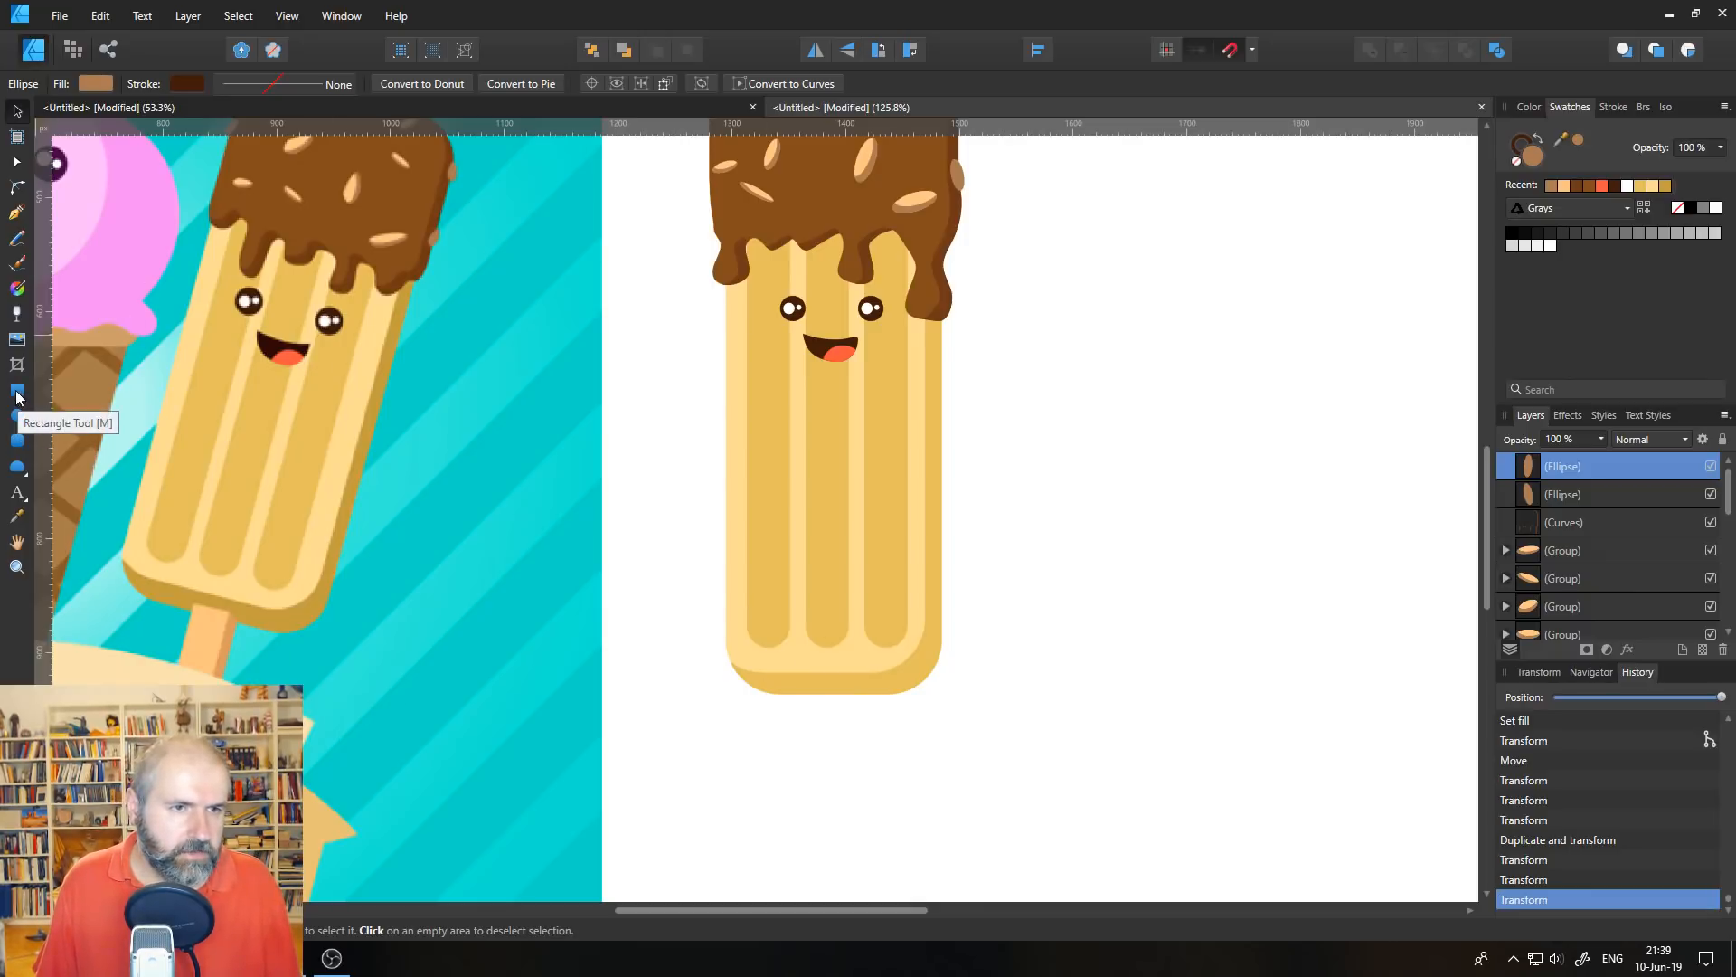
click(17, 442)
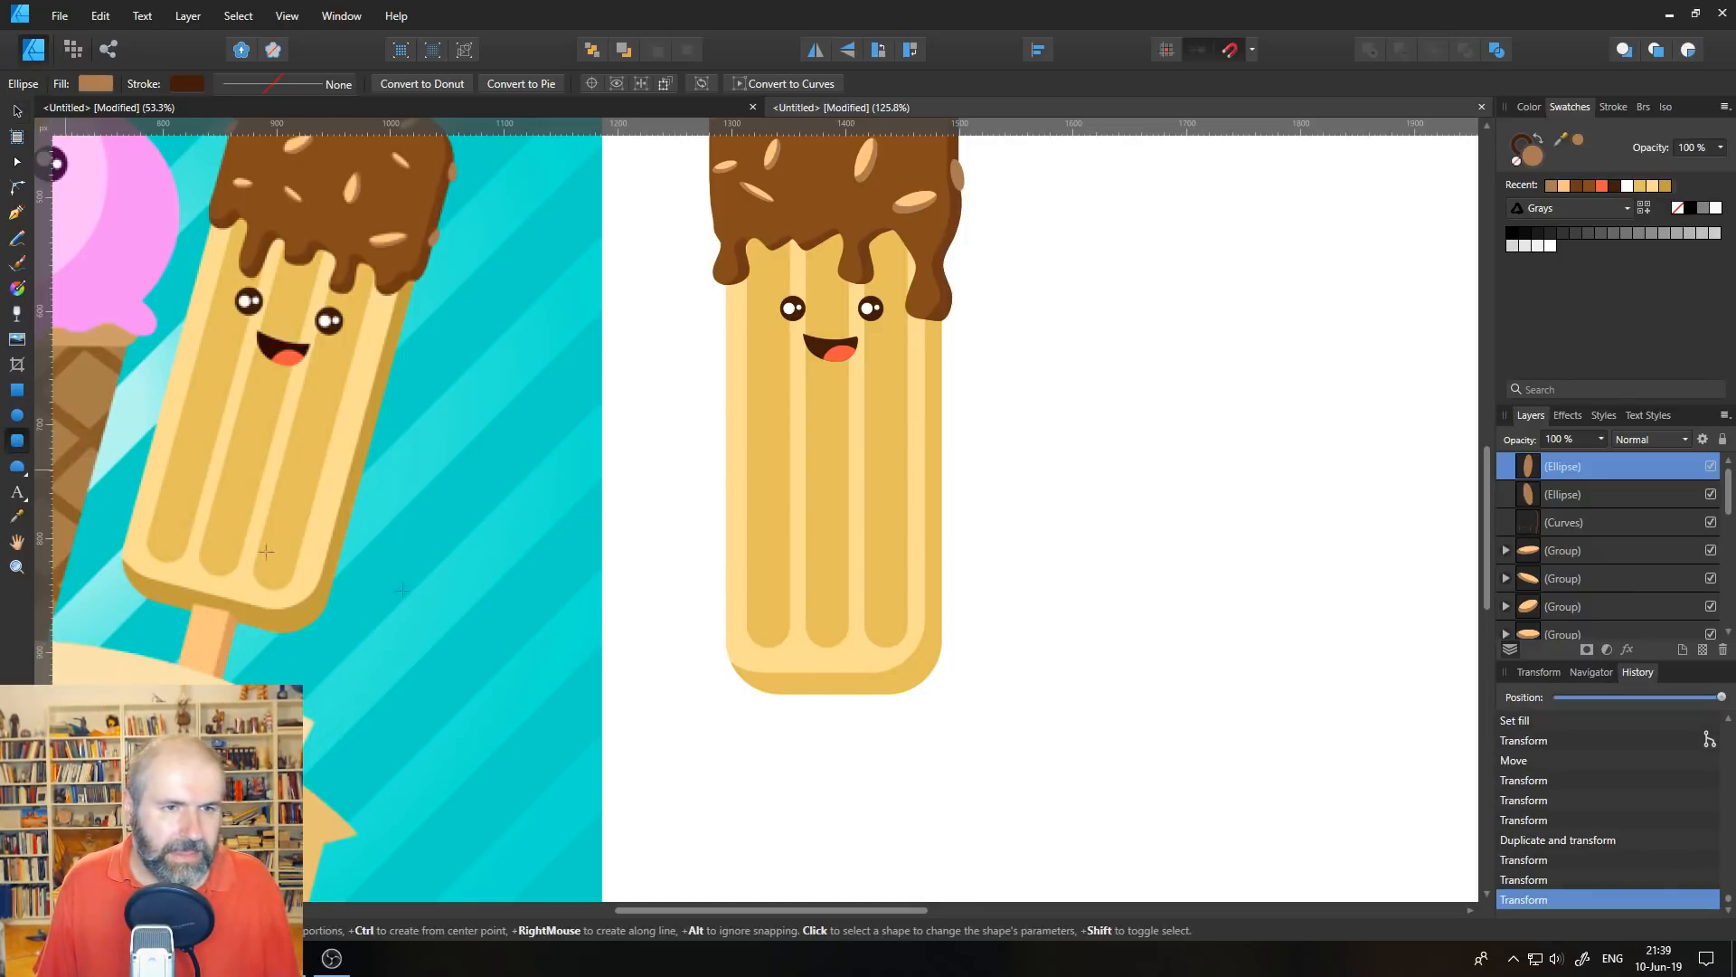
drag(637, 593, 684, 844)
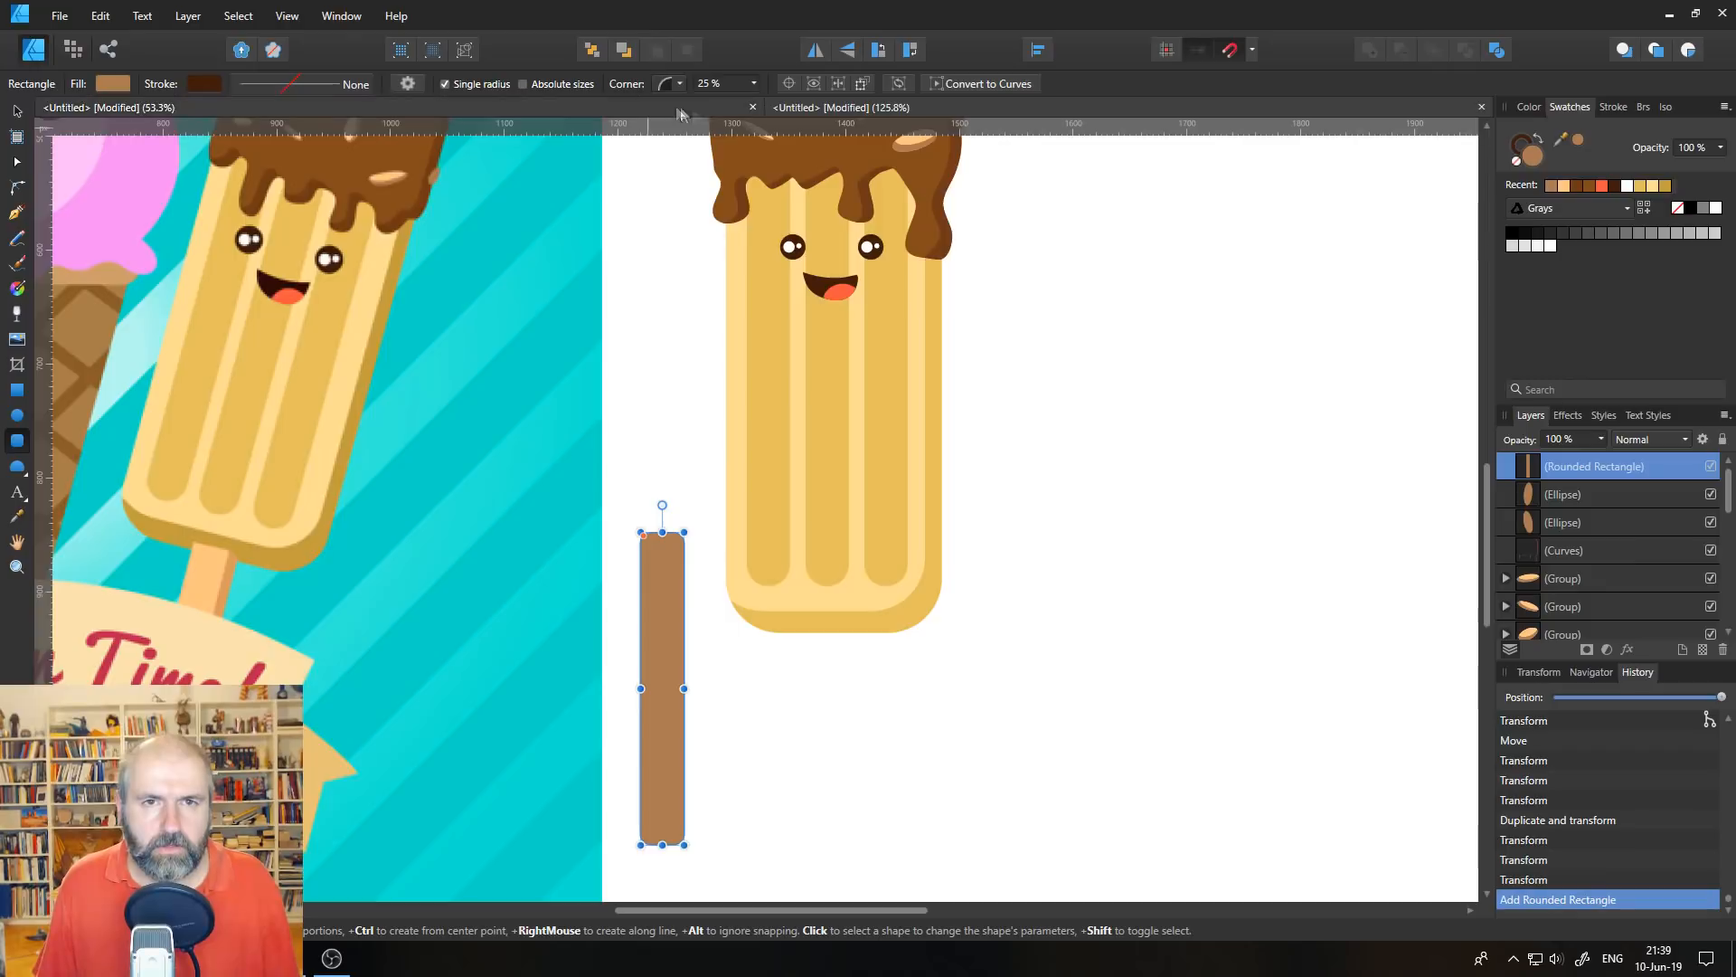
click(753, 84)
drag(762, 104, 895, 111)
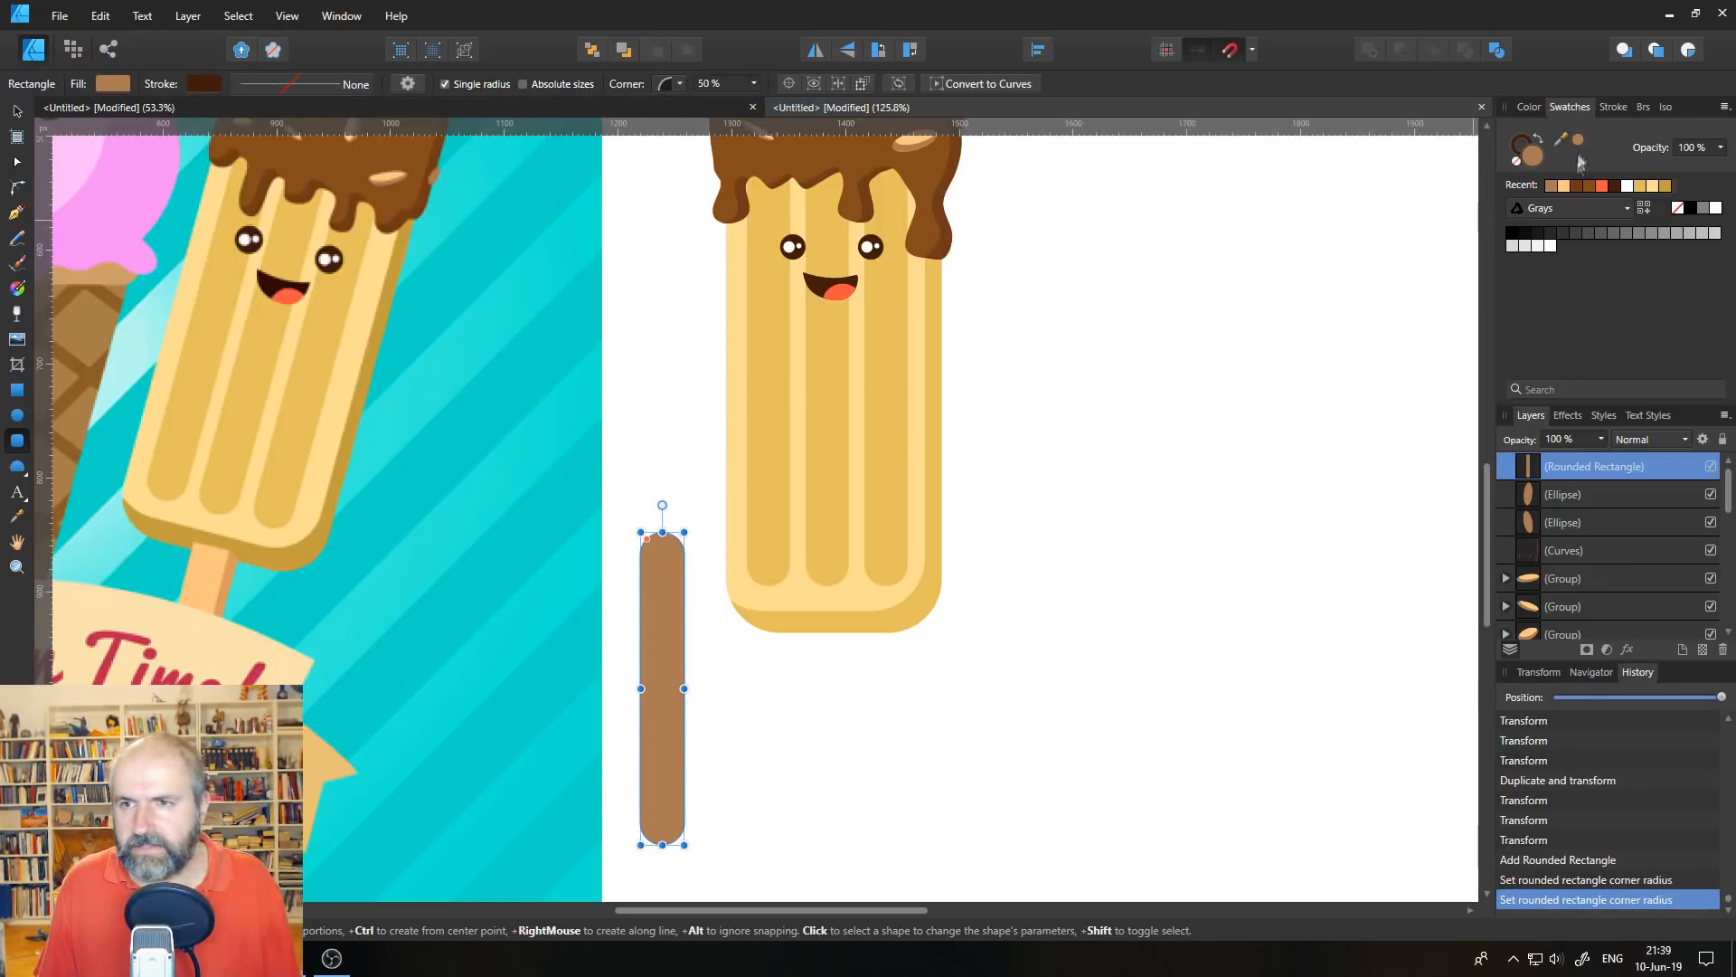
- Fill the stick with the light orange sampled from the reference stick and move it over the popsicle's bottom centre
drag(1583, 147, 204, 579)
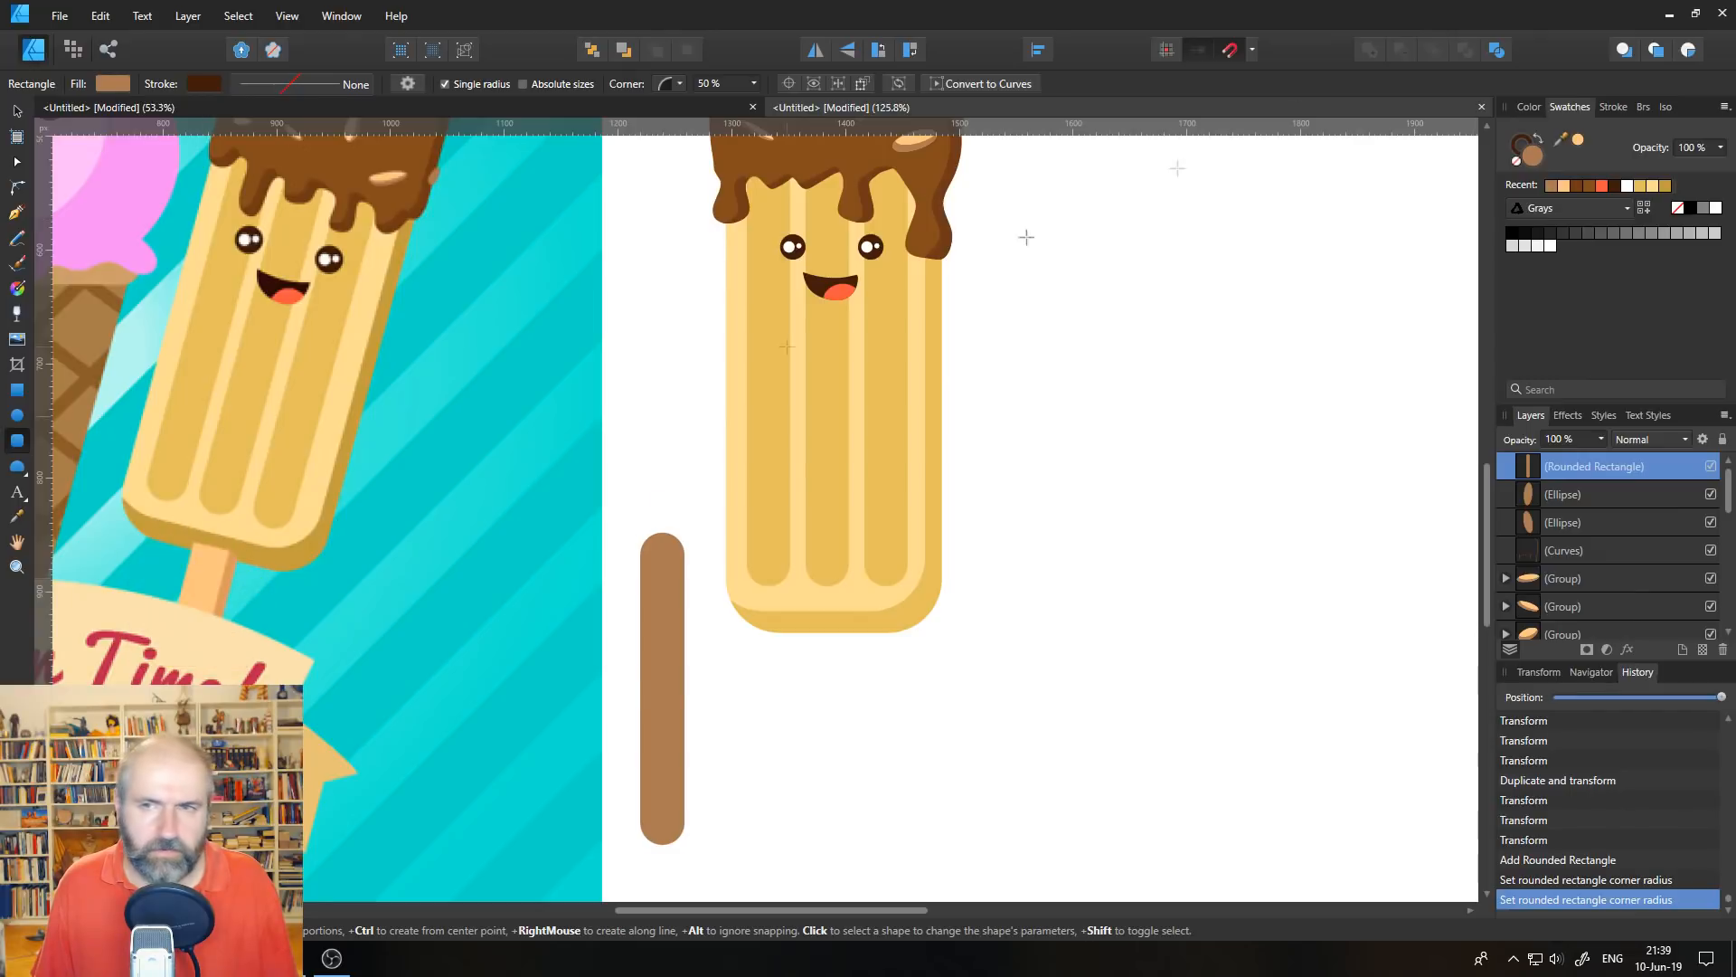
click(1579, 142)
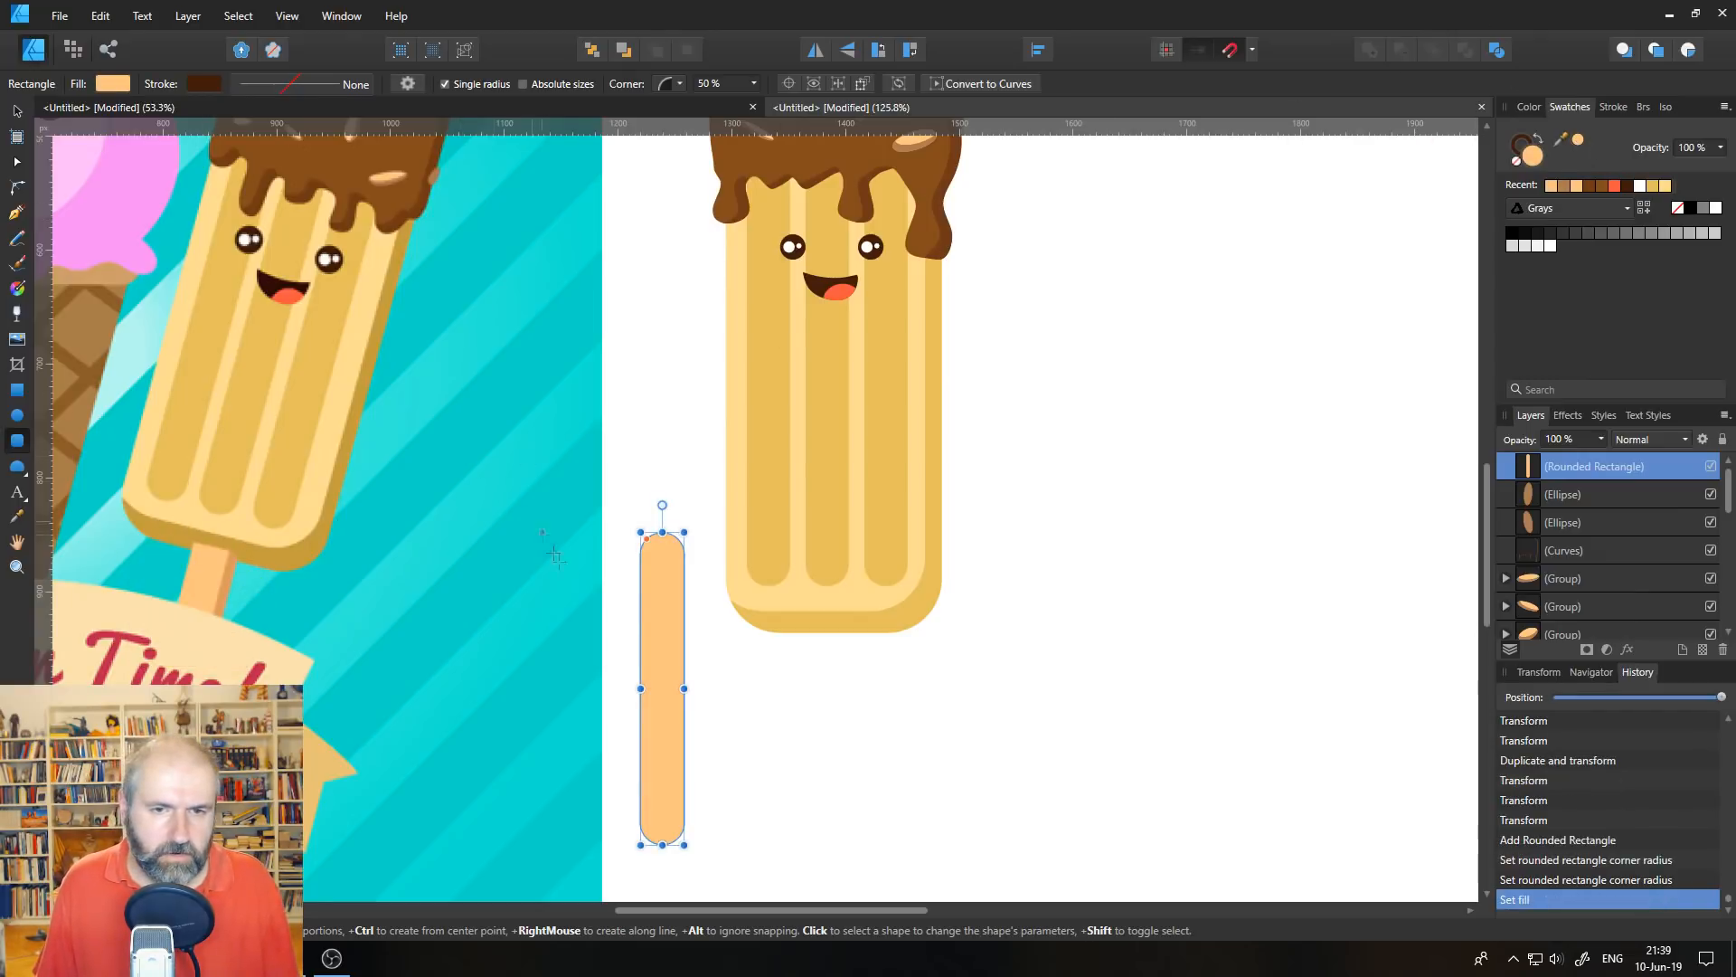
click(18, 113)
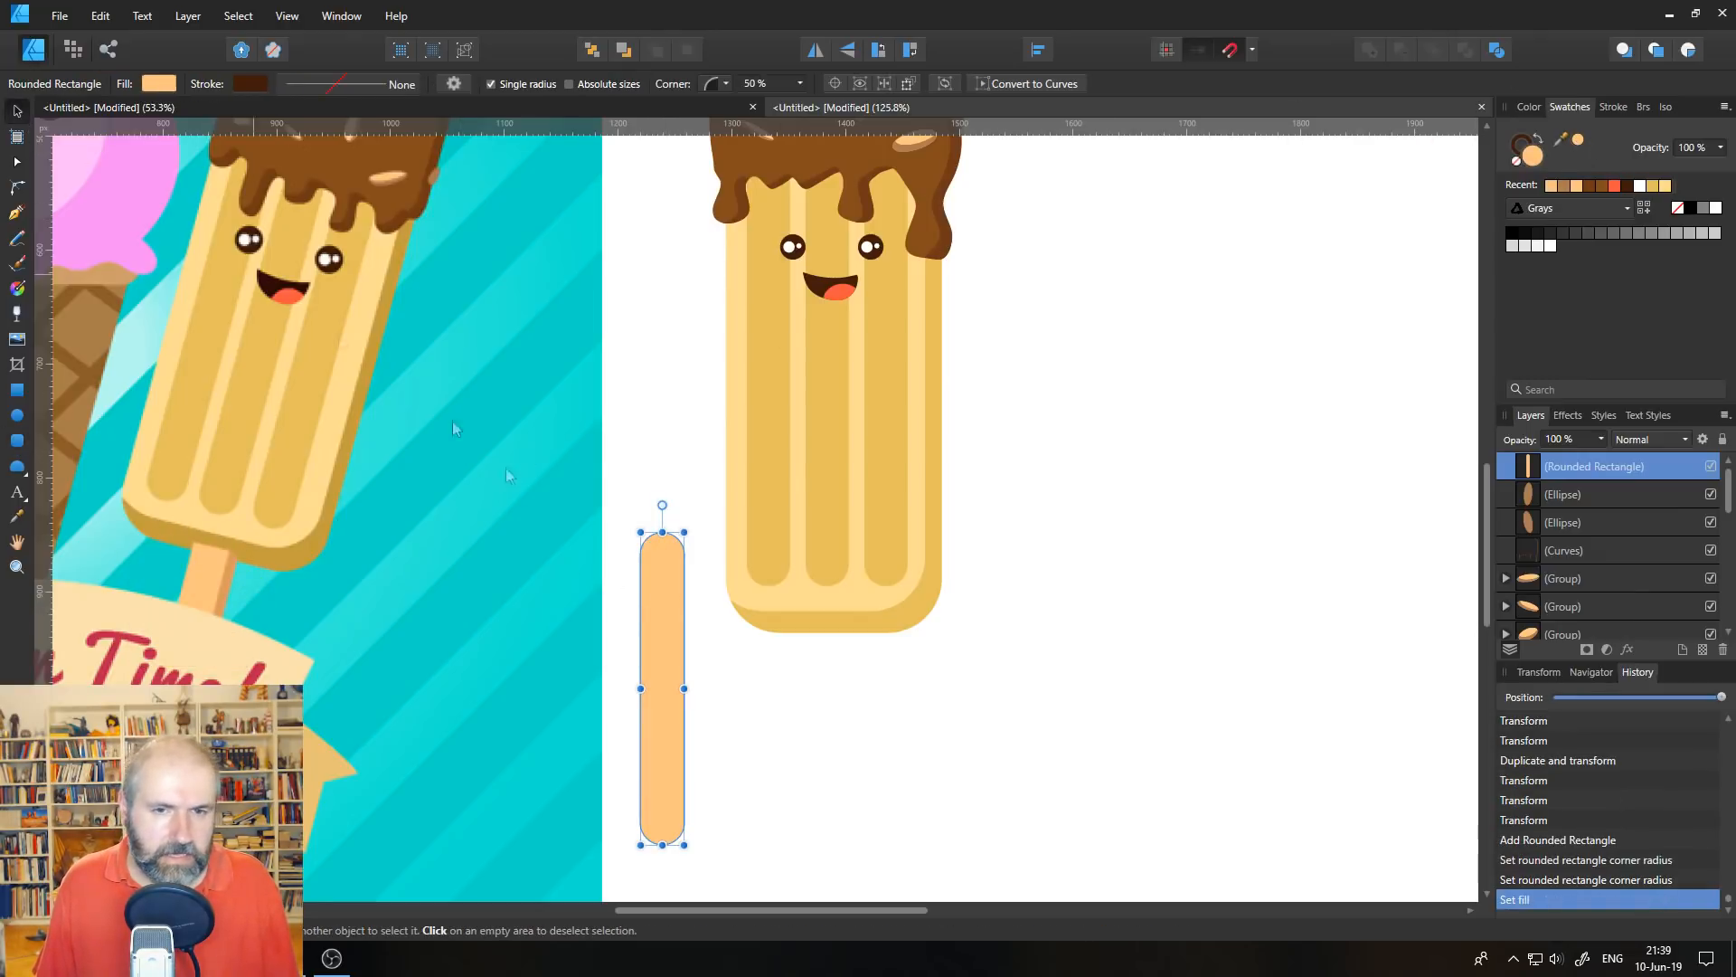
drag(676, 621, 825, 589)
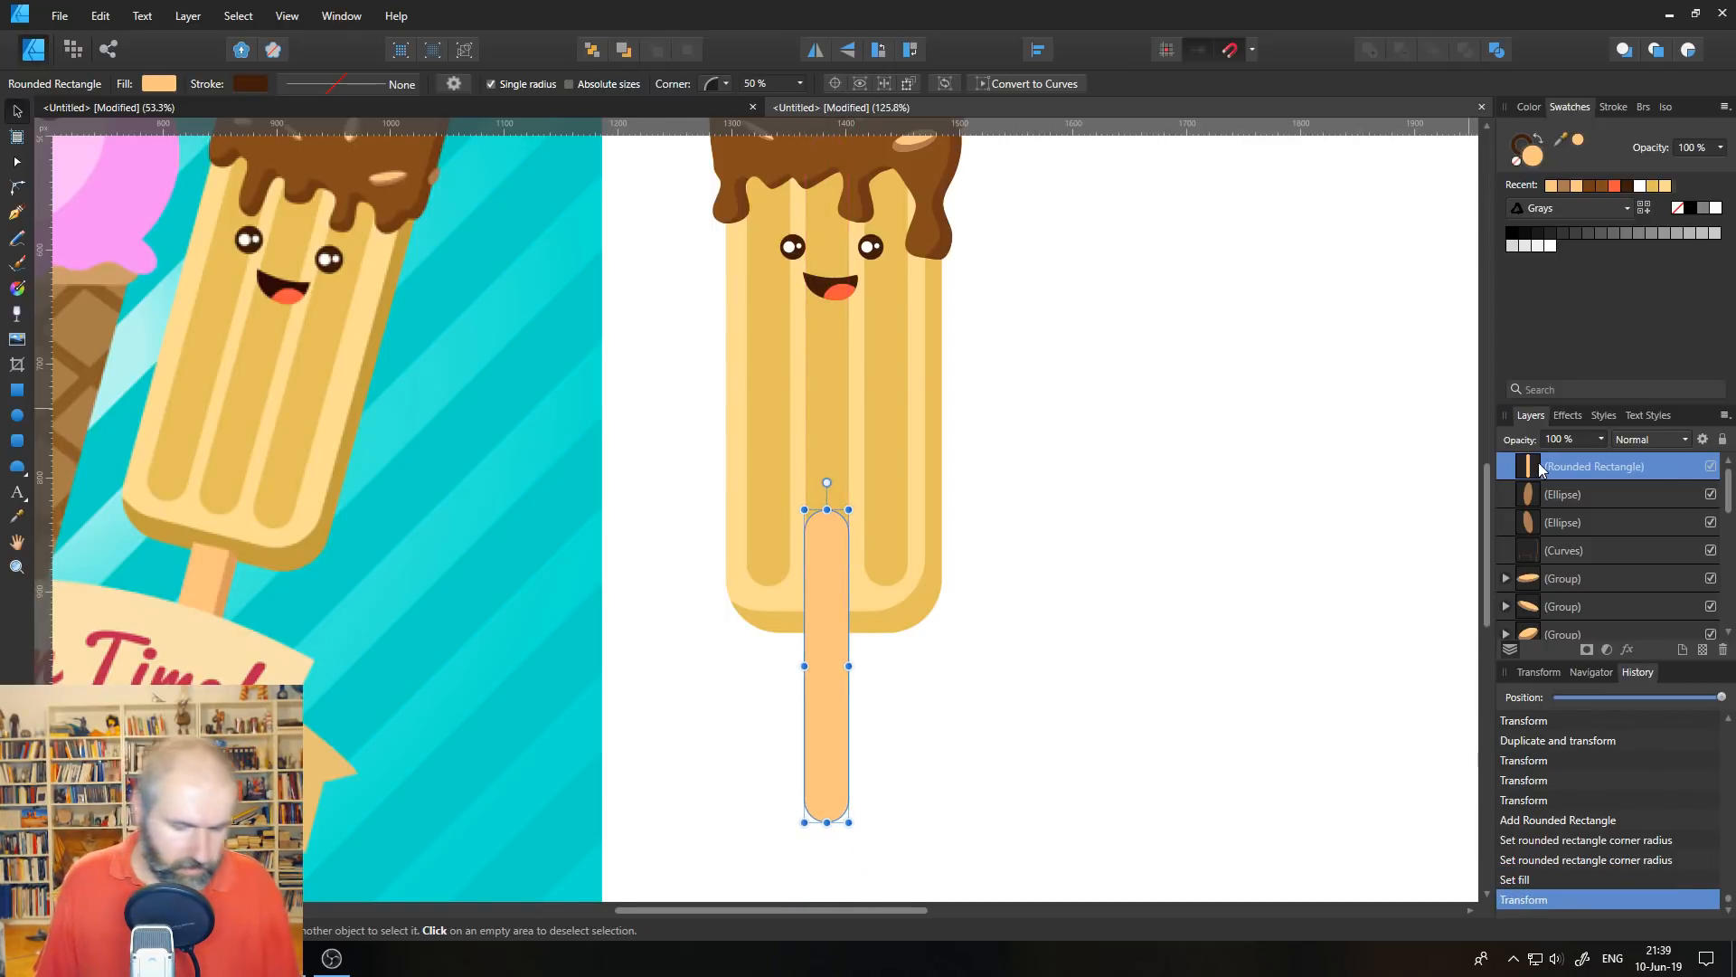
- Duplicate the stick twice and shift the topmost copy slightly left of the one beneath it
key(ctrl+j)
key(ctrl+j)
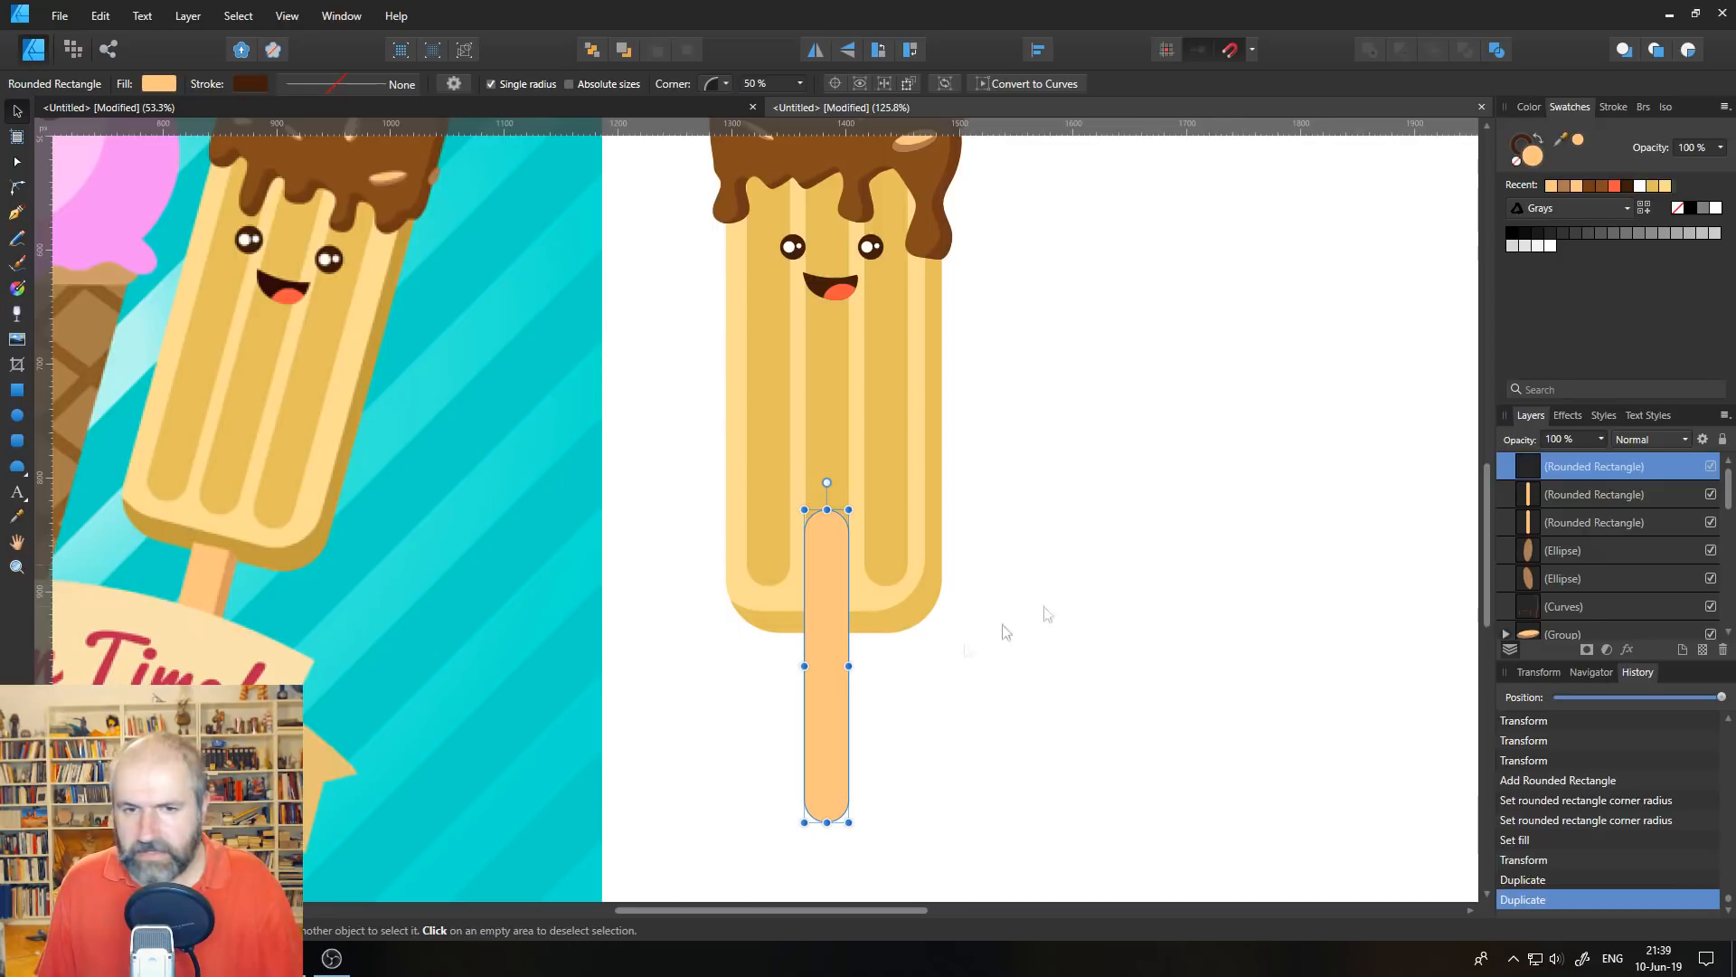
drag(828, 692, 821, 689)
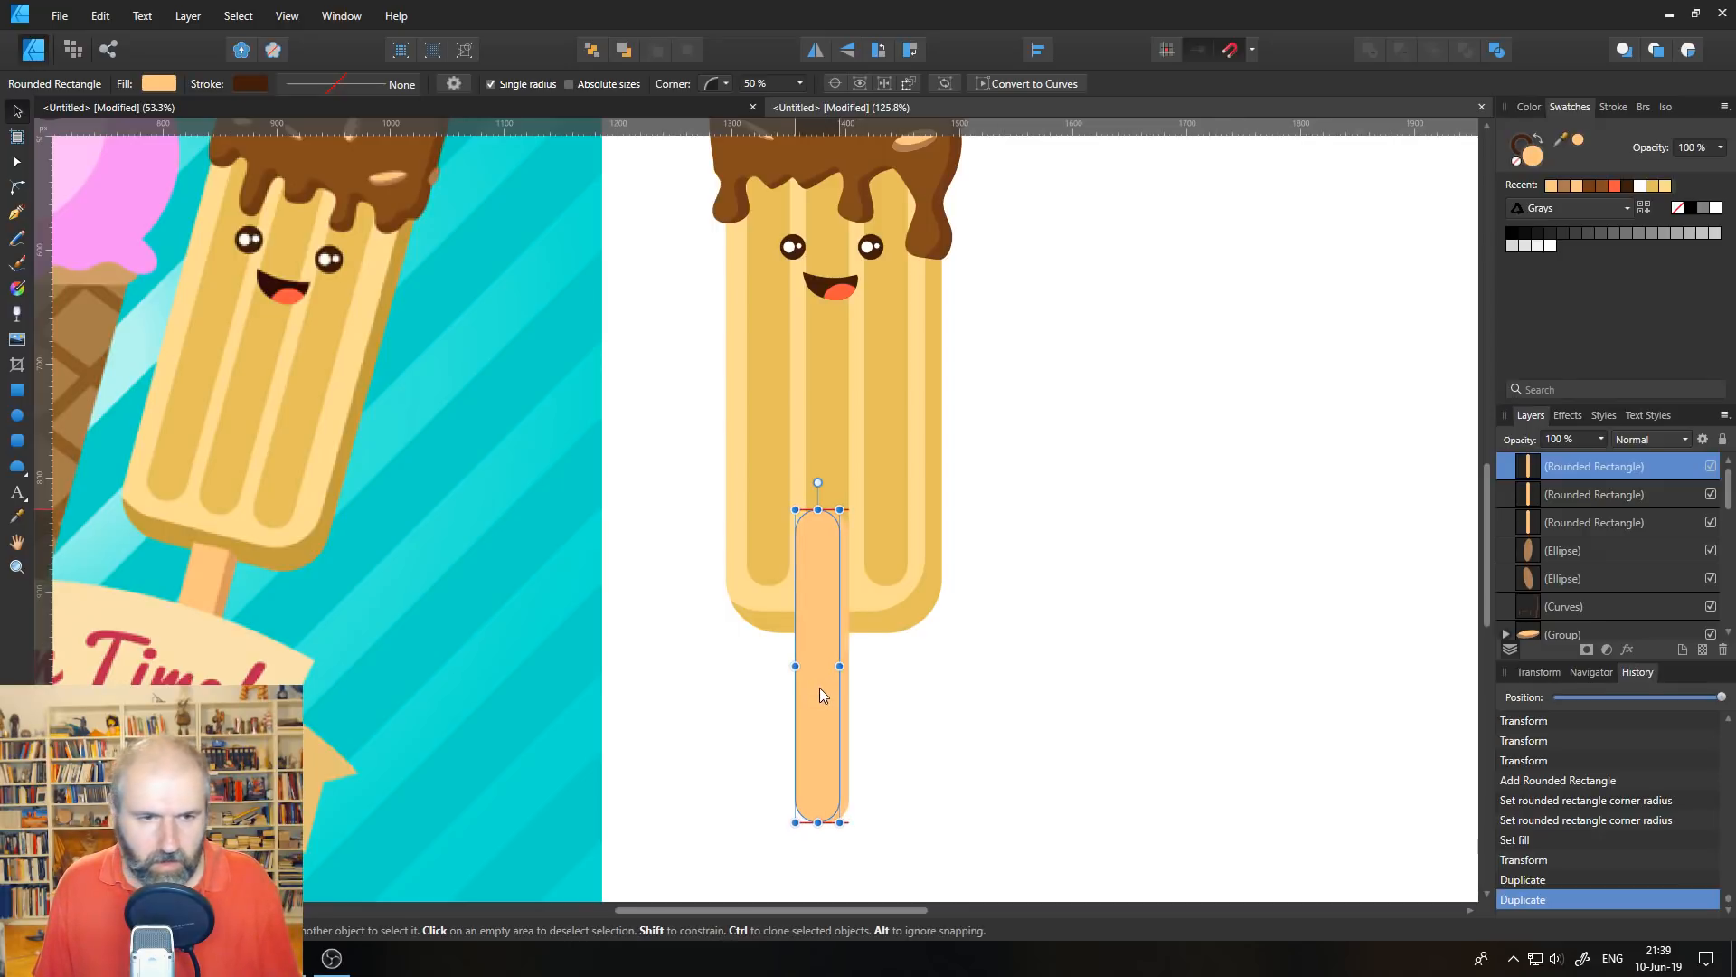
mouse_move(820, 688)
mouse_down()
mouse_move(823, 667)
mouse_move(821, 693)
mouse_up()
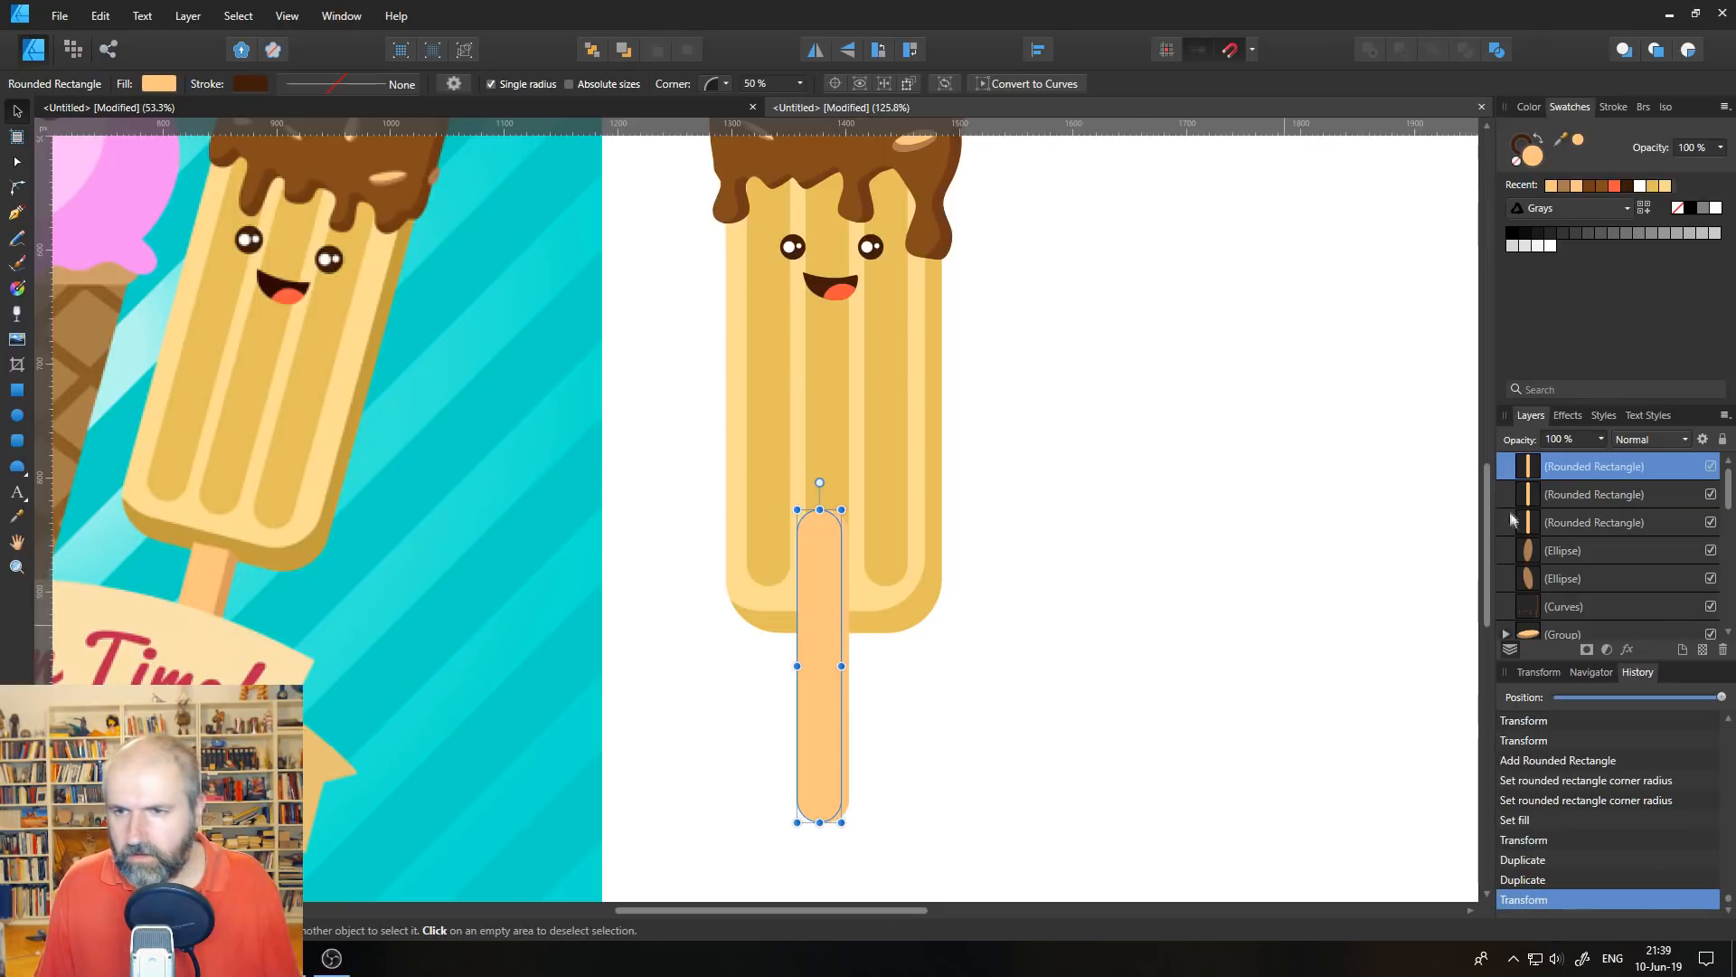
click(17, 567)
click(823, 769)
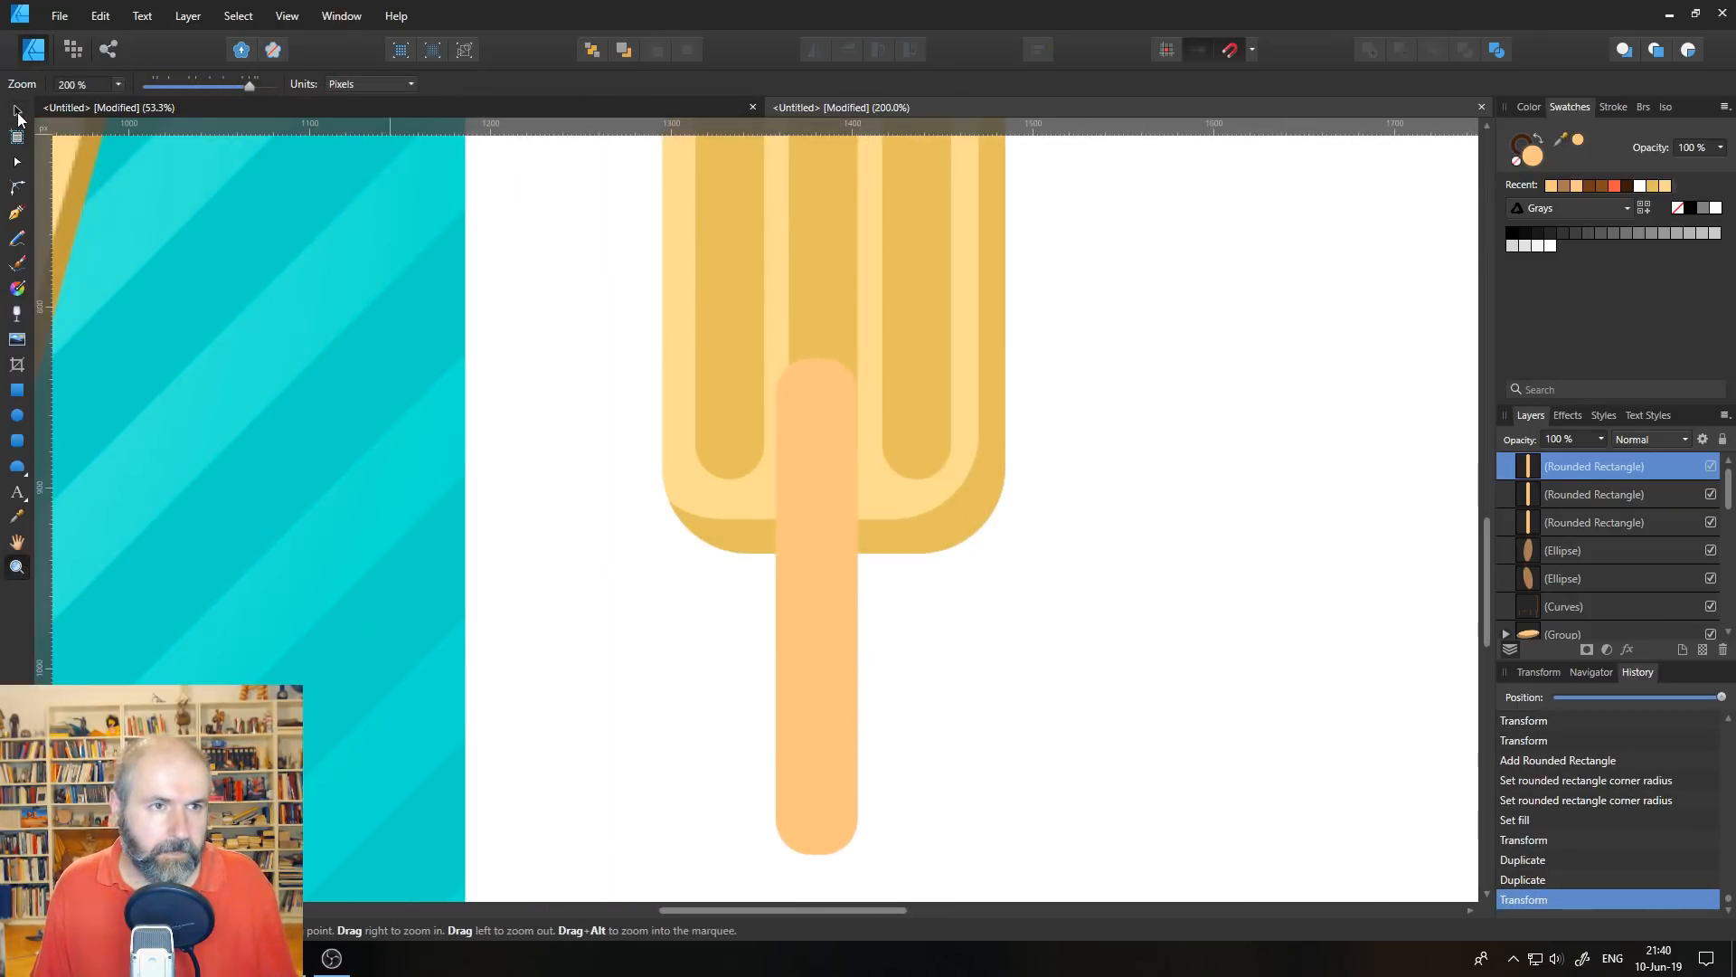
click(17, 112)
drag(800, 716, 800, 709)
key(Left)
key(Left)
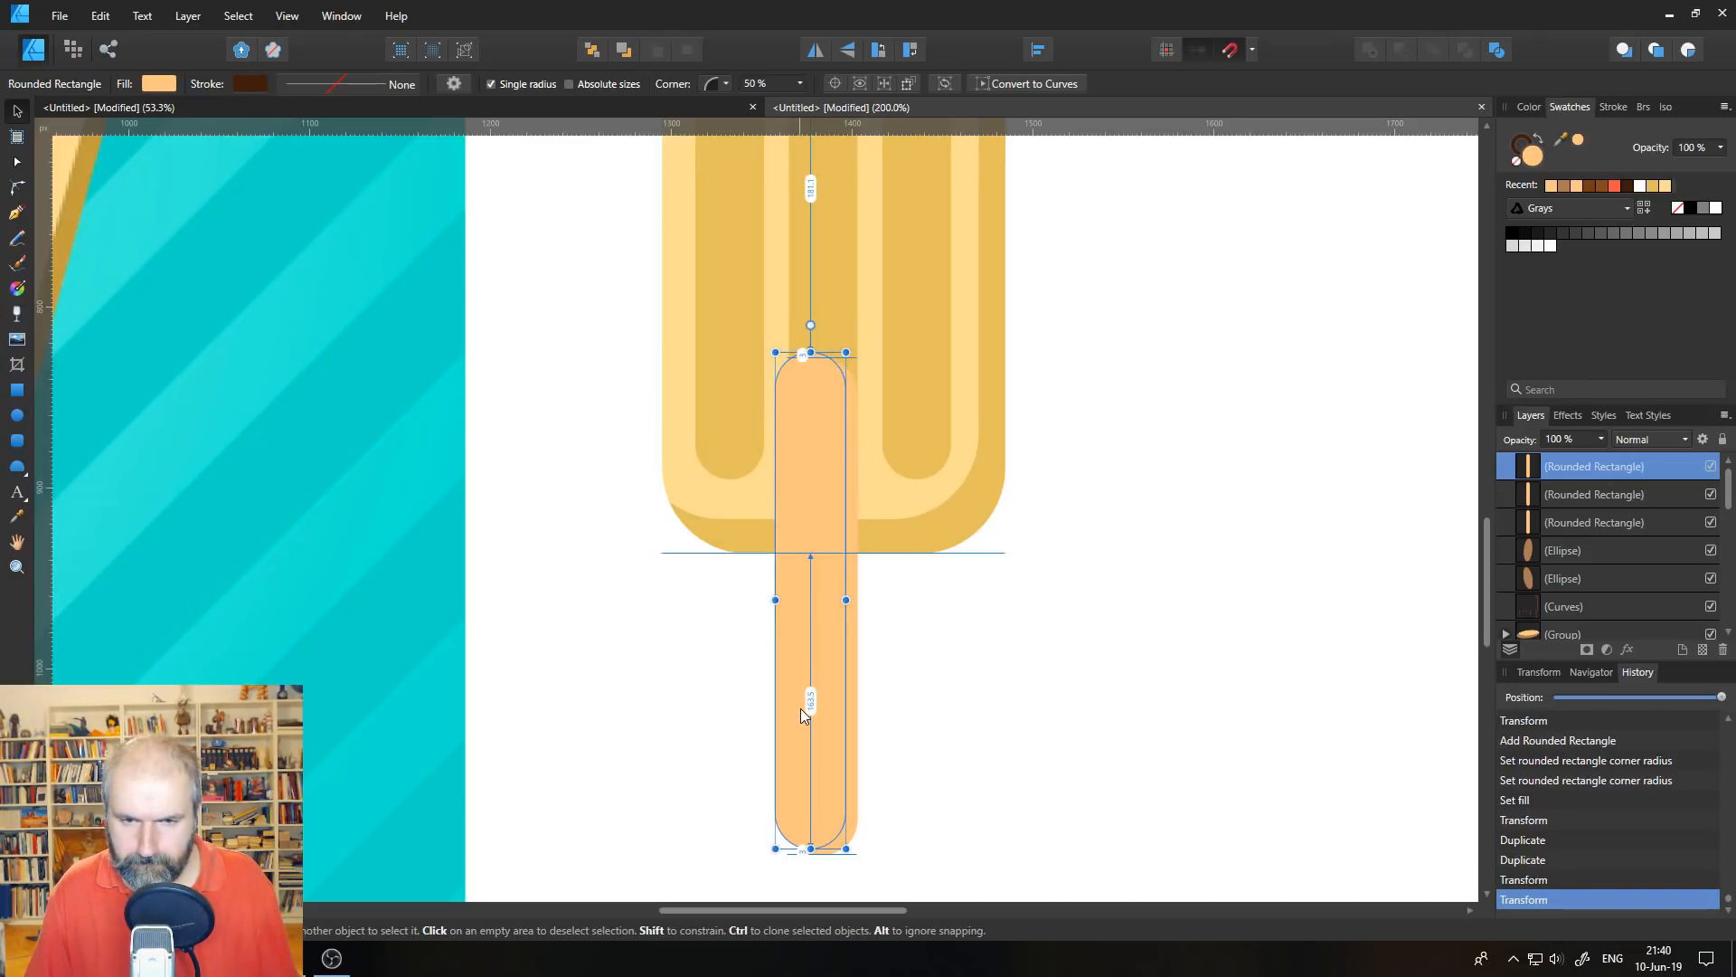
- Nudge the topmost stick copy slightly above the others so a thin crescent shows along the lower right edge
key(Down)
key(Down)
key(Down)
key(Up)
key(Up)
key(Up)
key(Up)
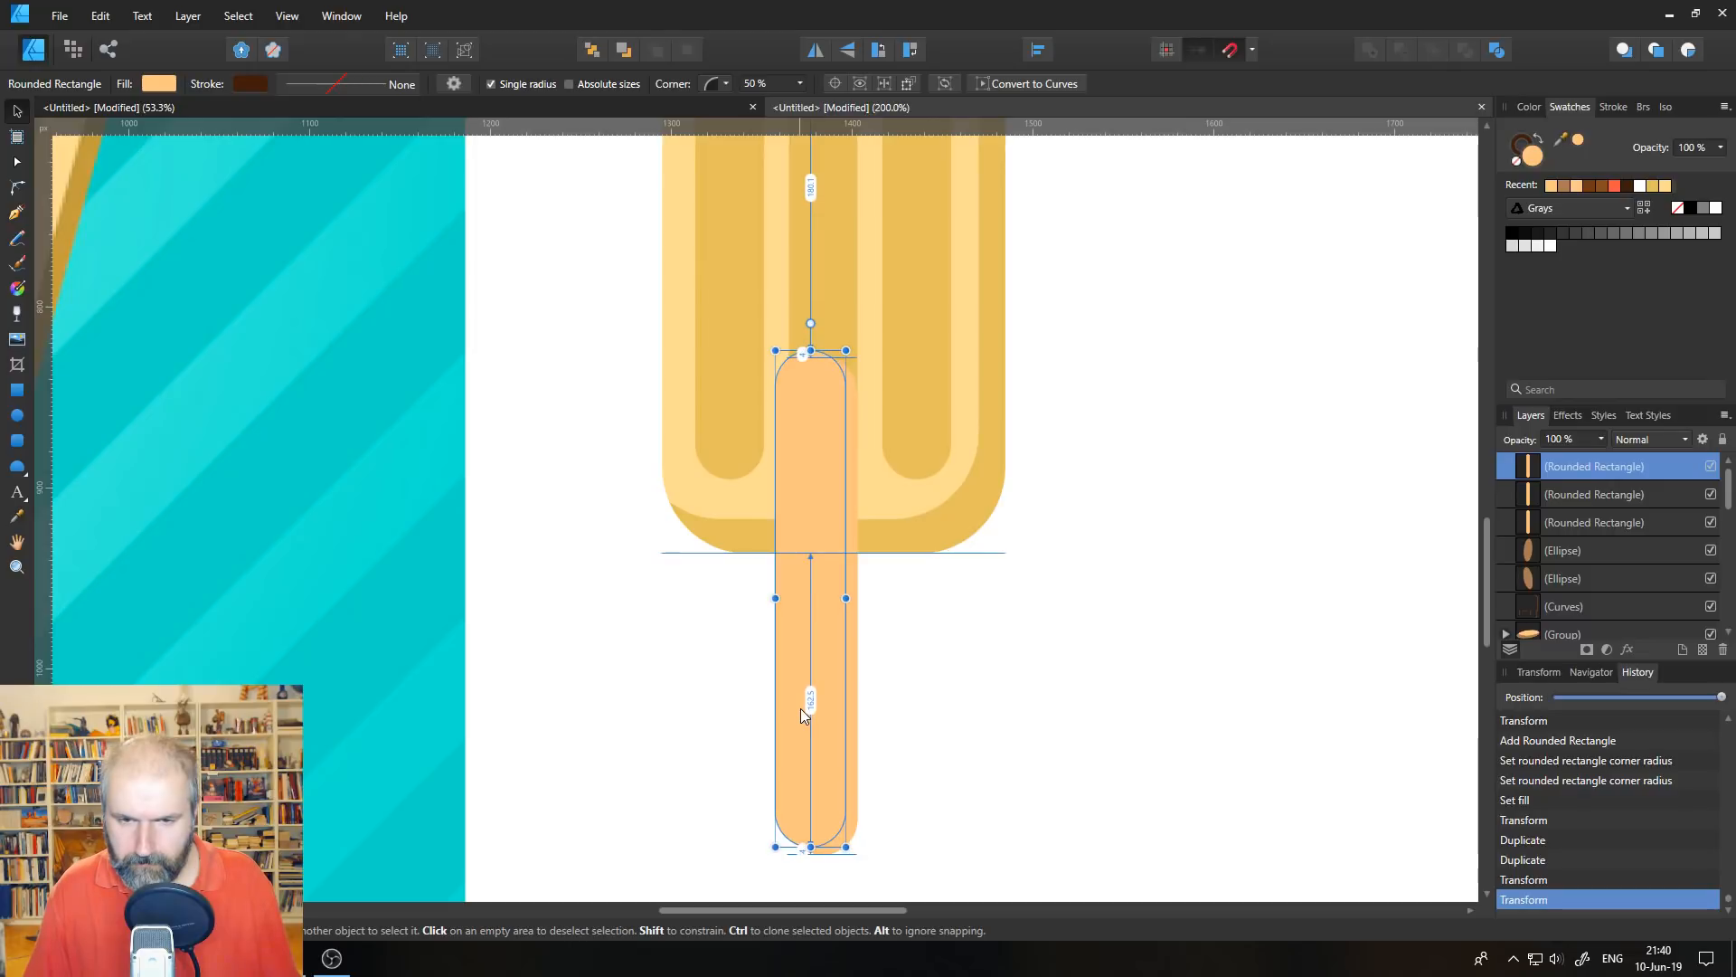
key(Left)
key(Right)
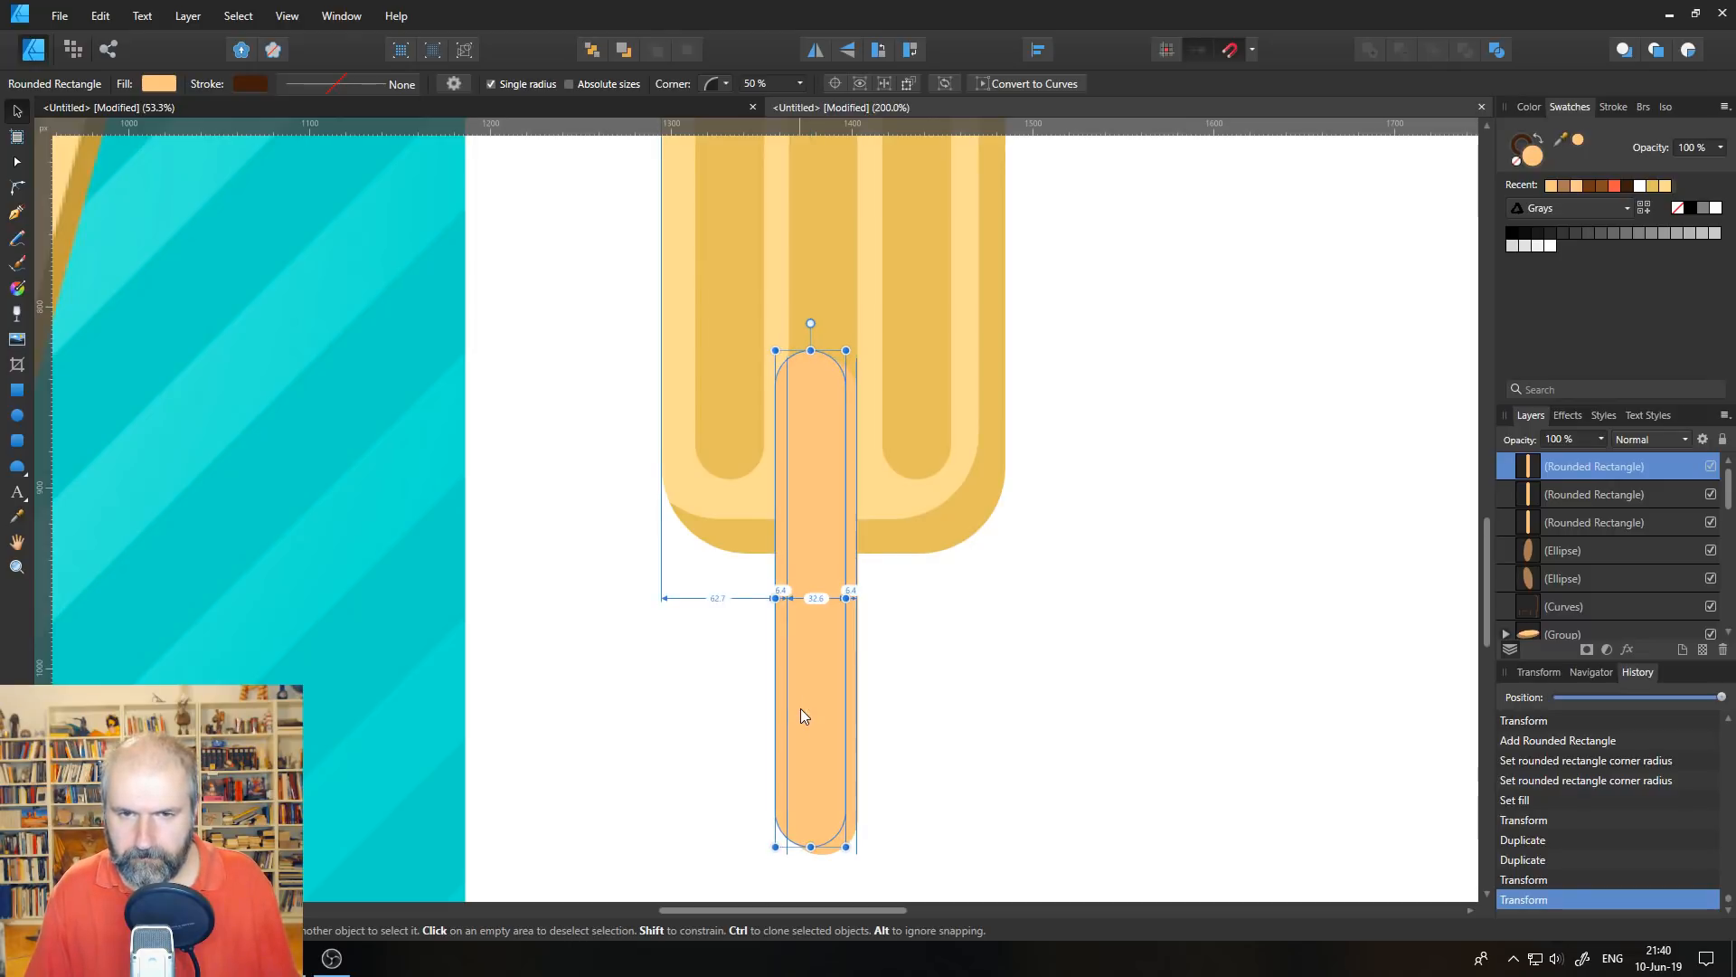
- Subtract the offset copy from the stick duplicate and fill the remaining sliver with the darker orange sampled from the reference stick's shaded side
shift+click(1609, 494)
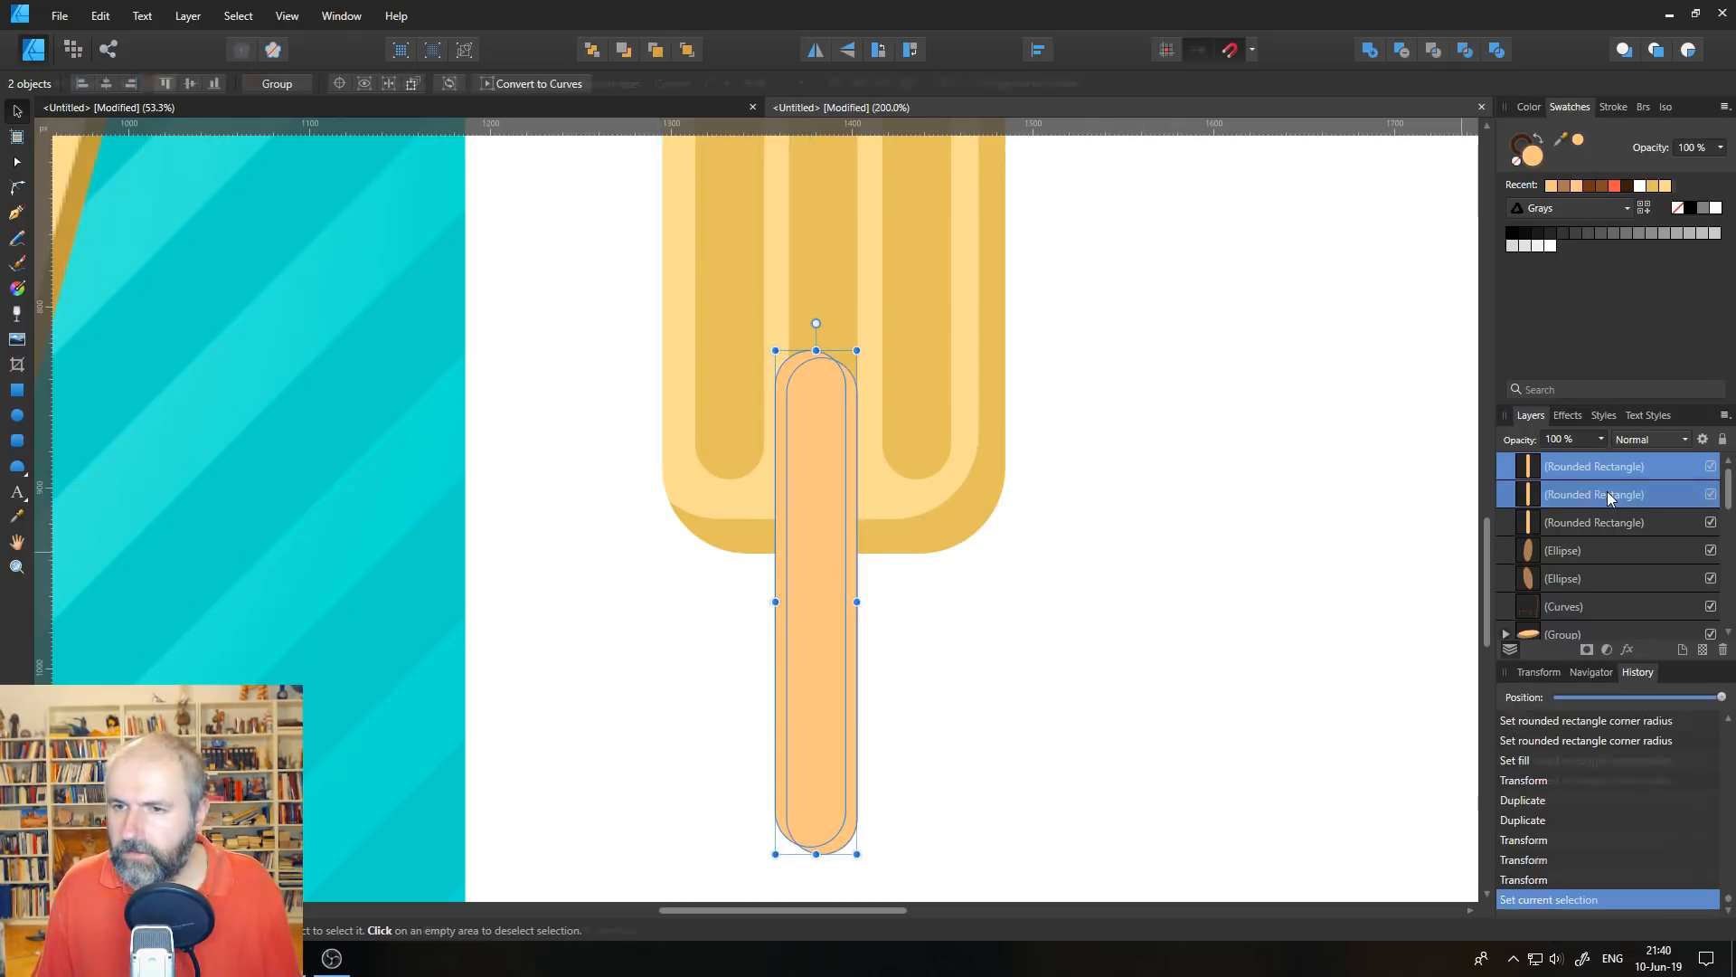
click(1402, 51)
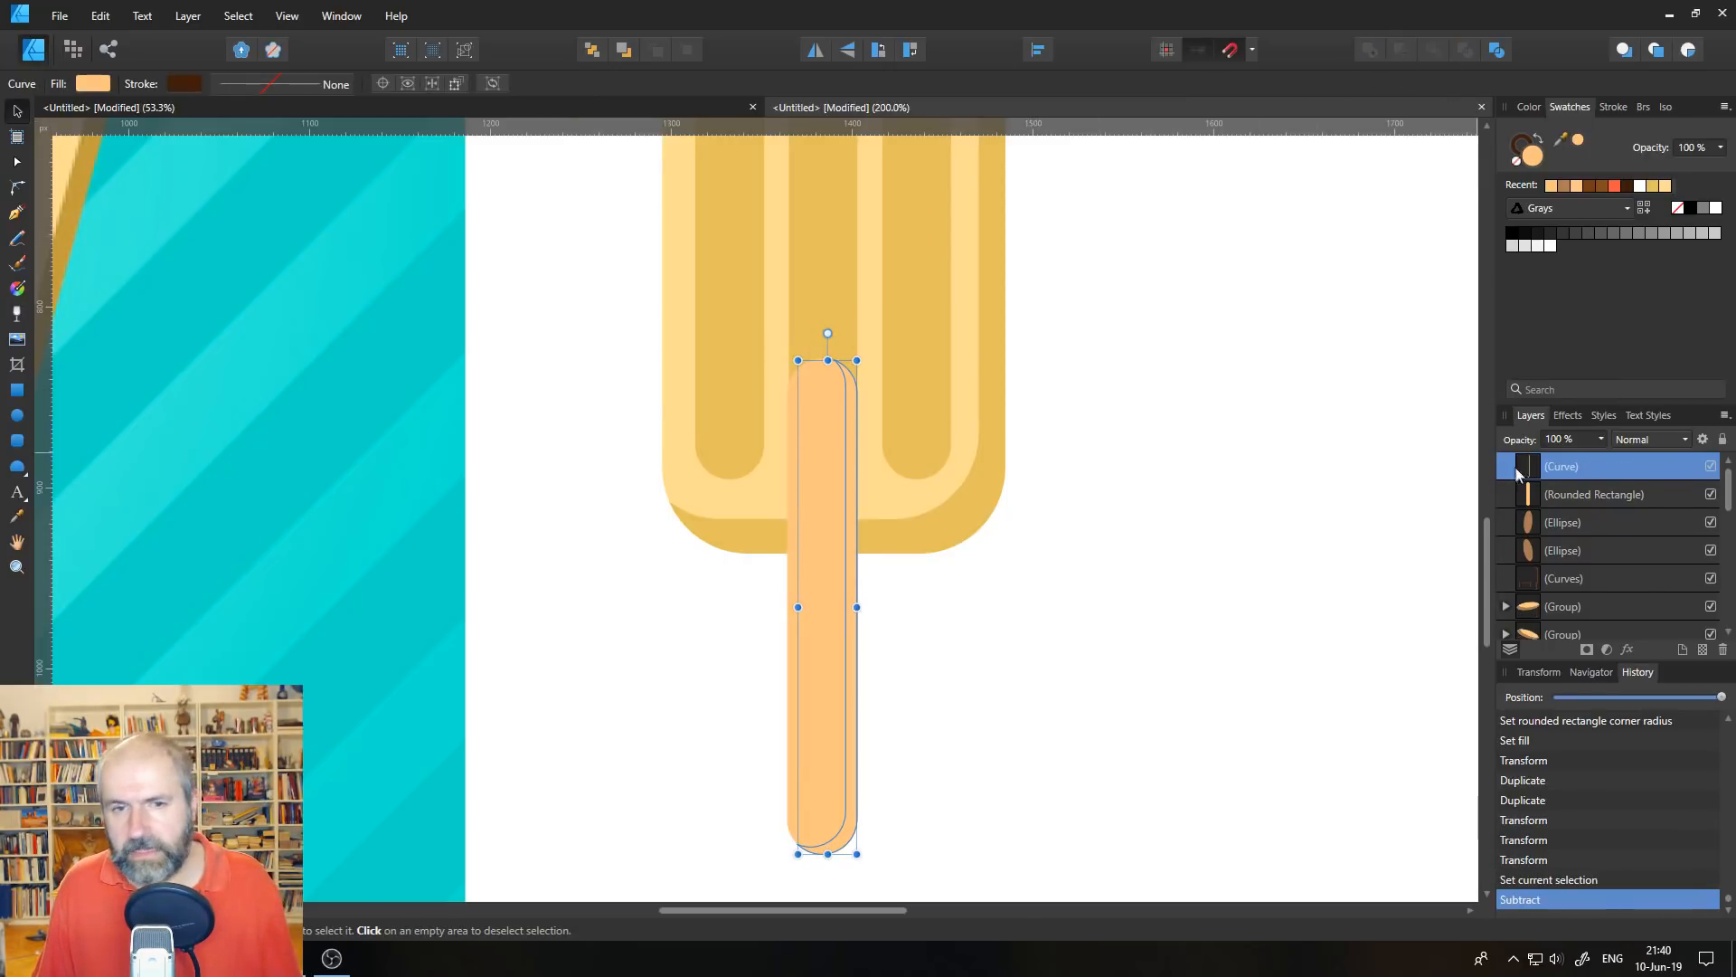
drag(385, 520, 686, 450)
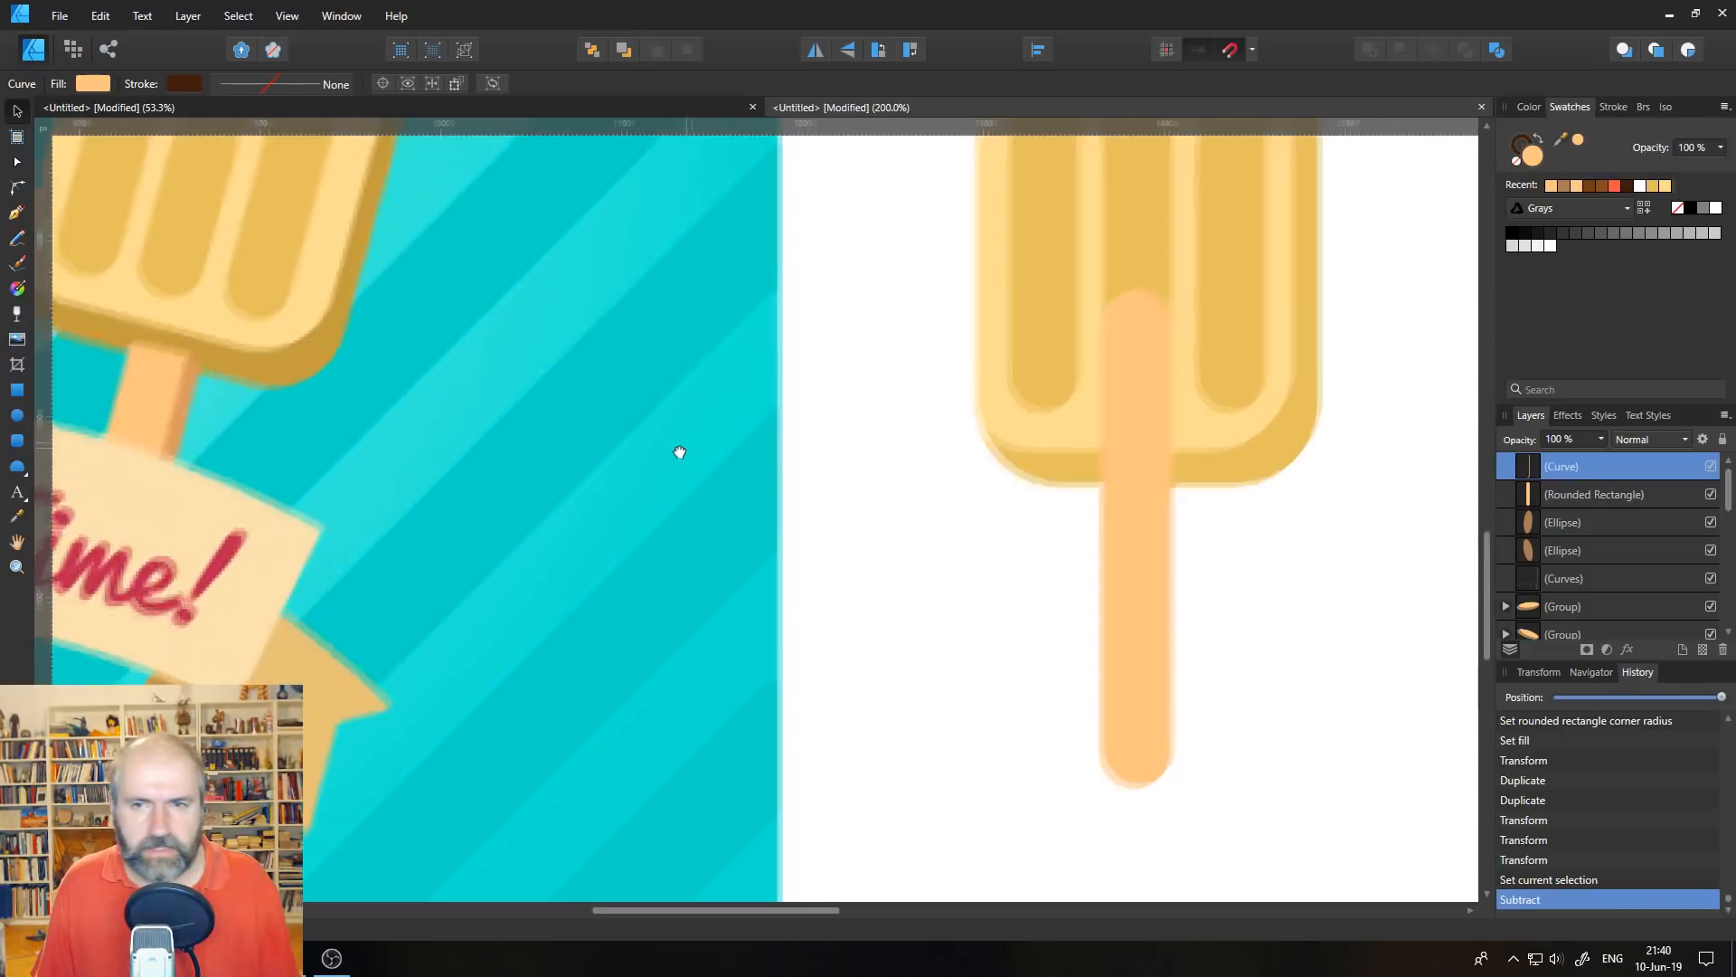
drag(1562, 139, 176, 400)
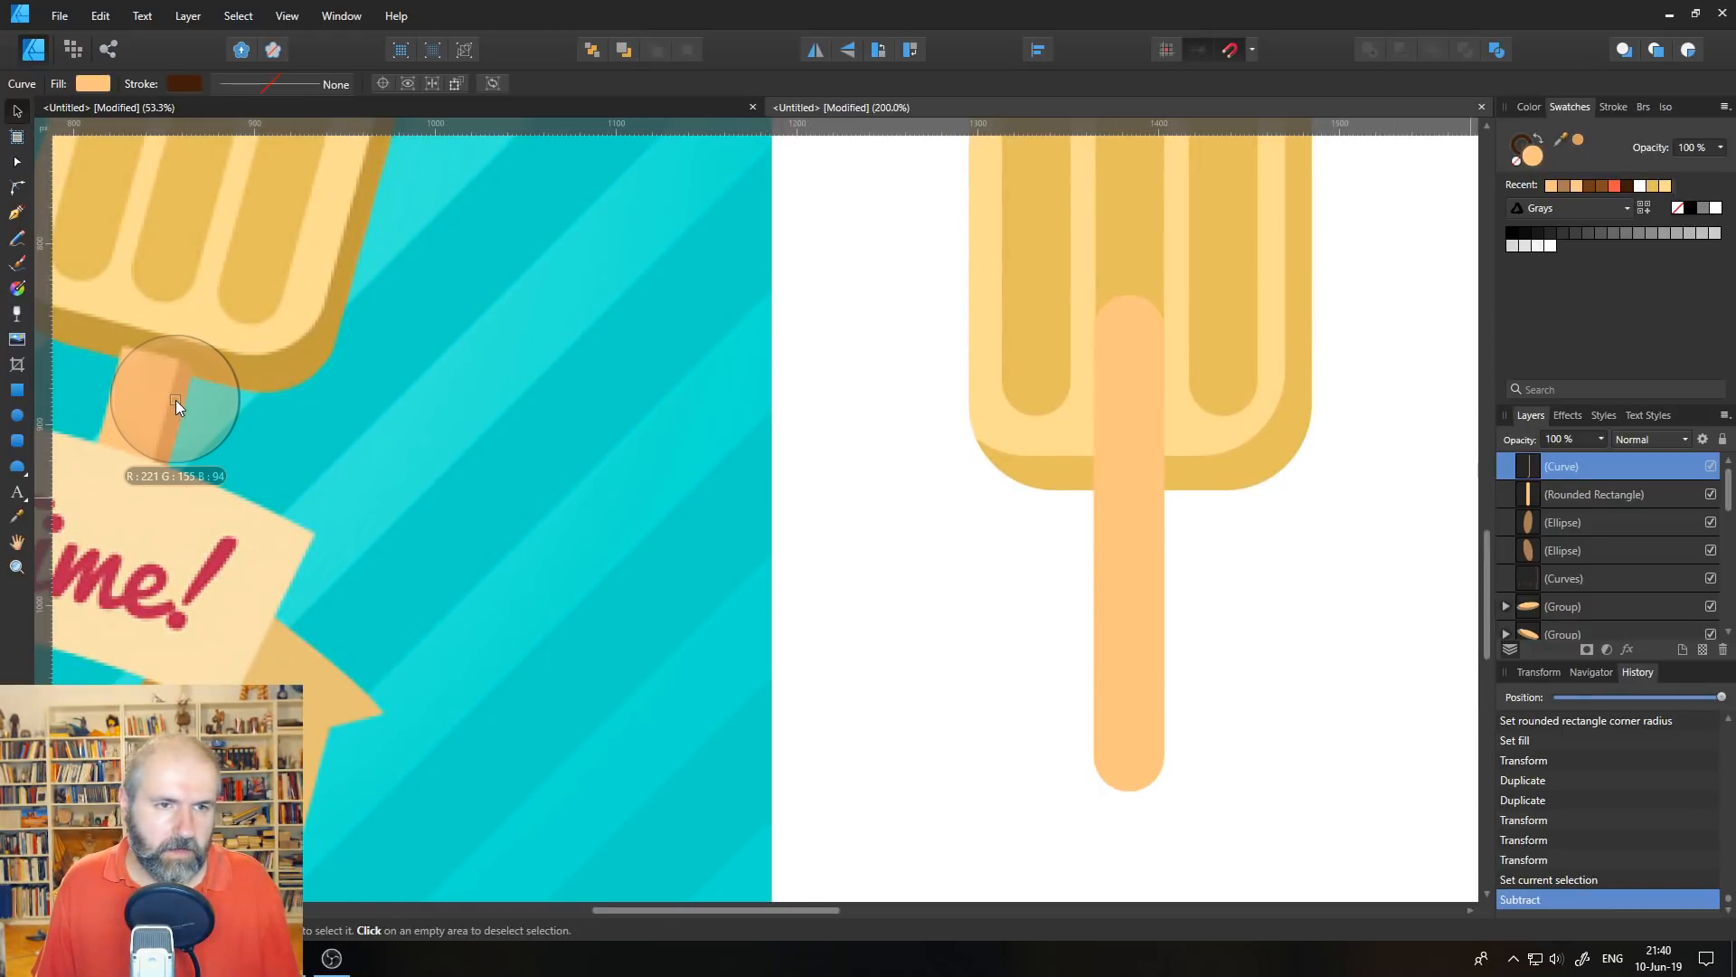
click(1579, 139)
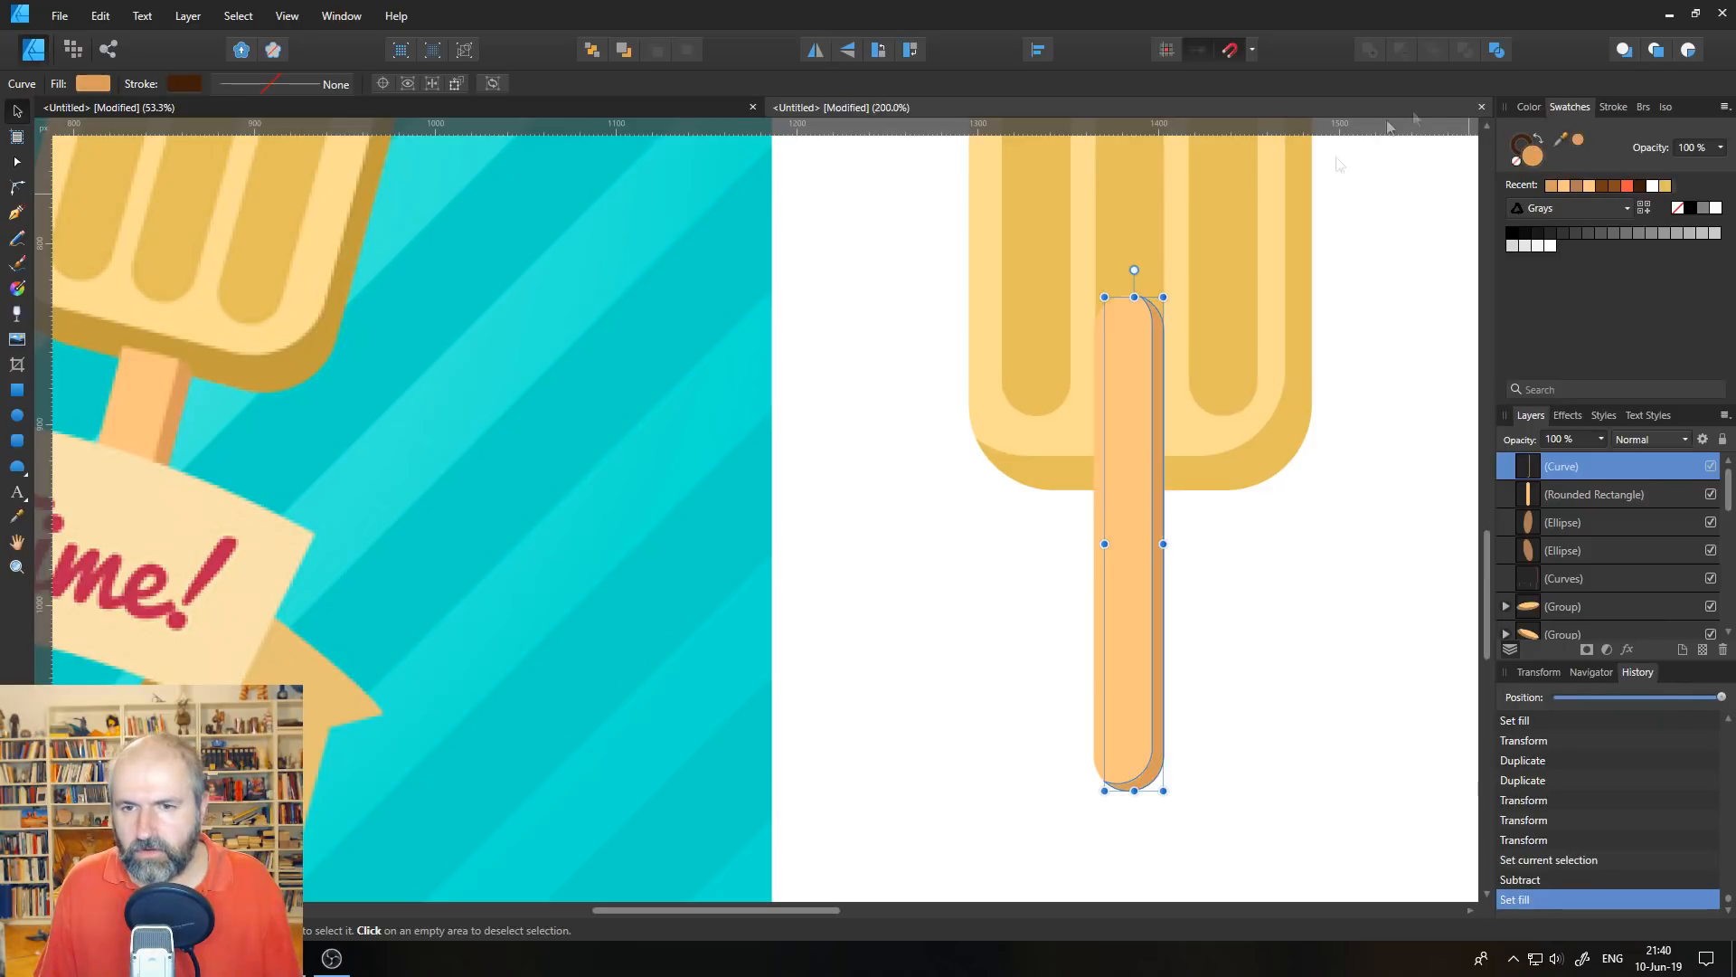
- Move the stick and its shading sliver together slightly down
click(1527, 494)
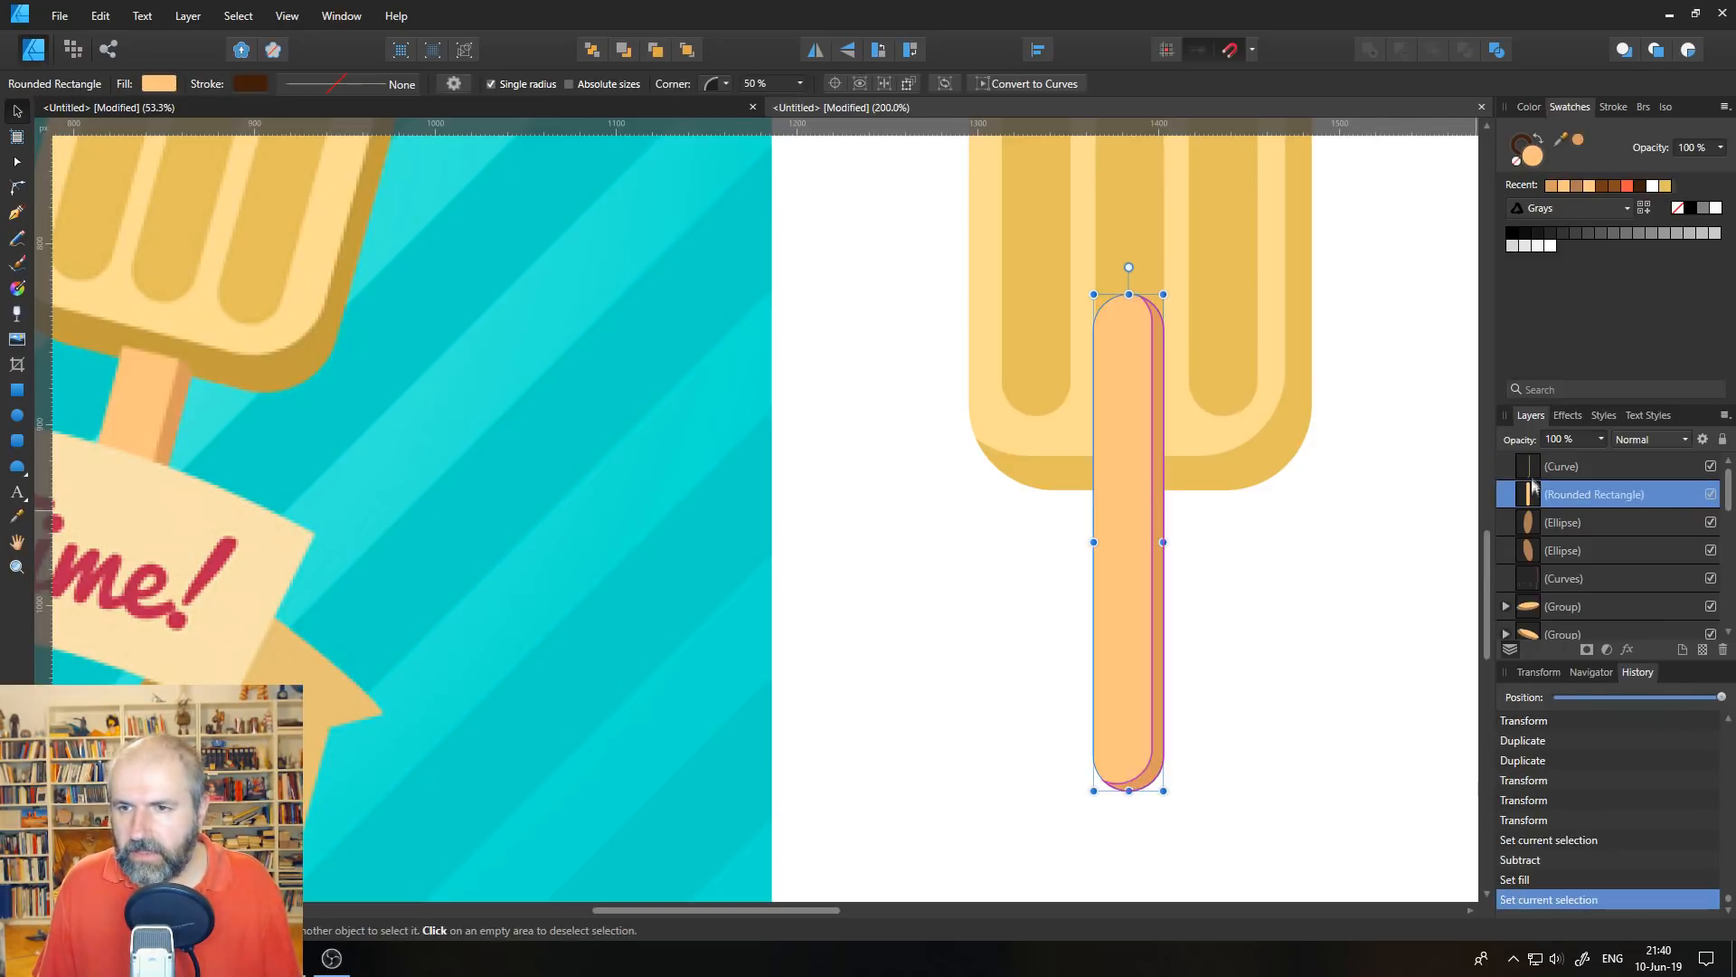
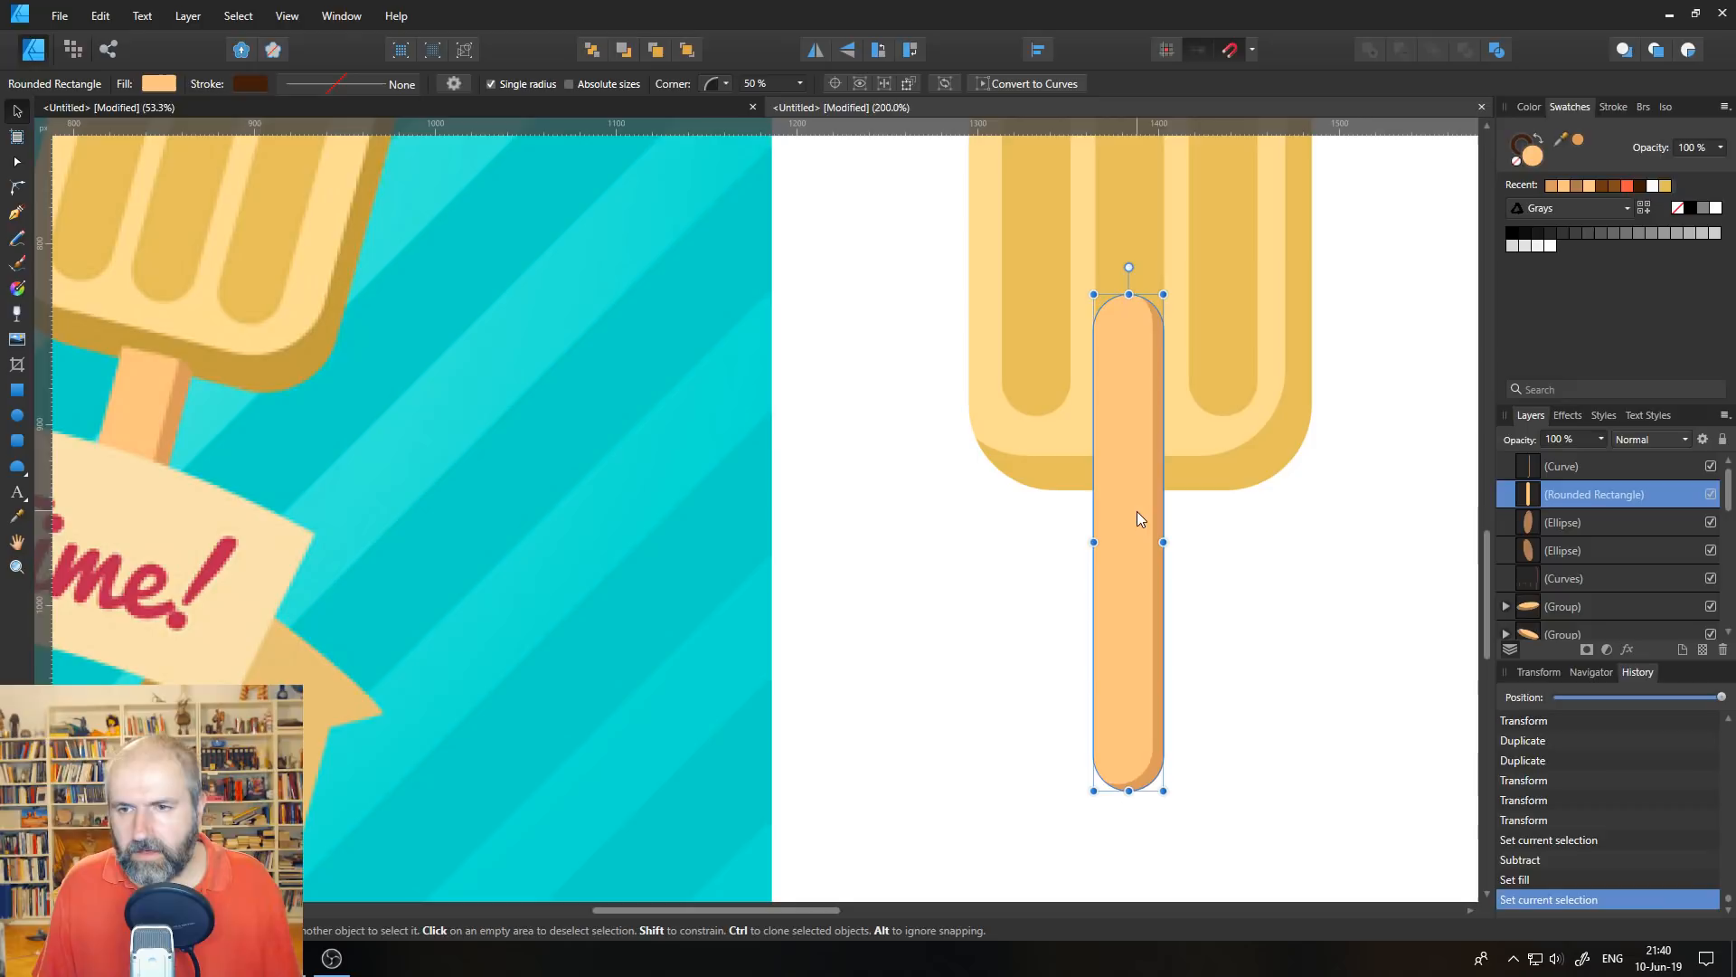
mouse_move(1137, 512)
mouse_down()
mouse_move(1138, 566)
mouse_move(1136, 540)
mouse_up()
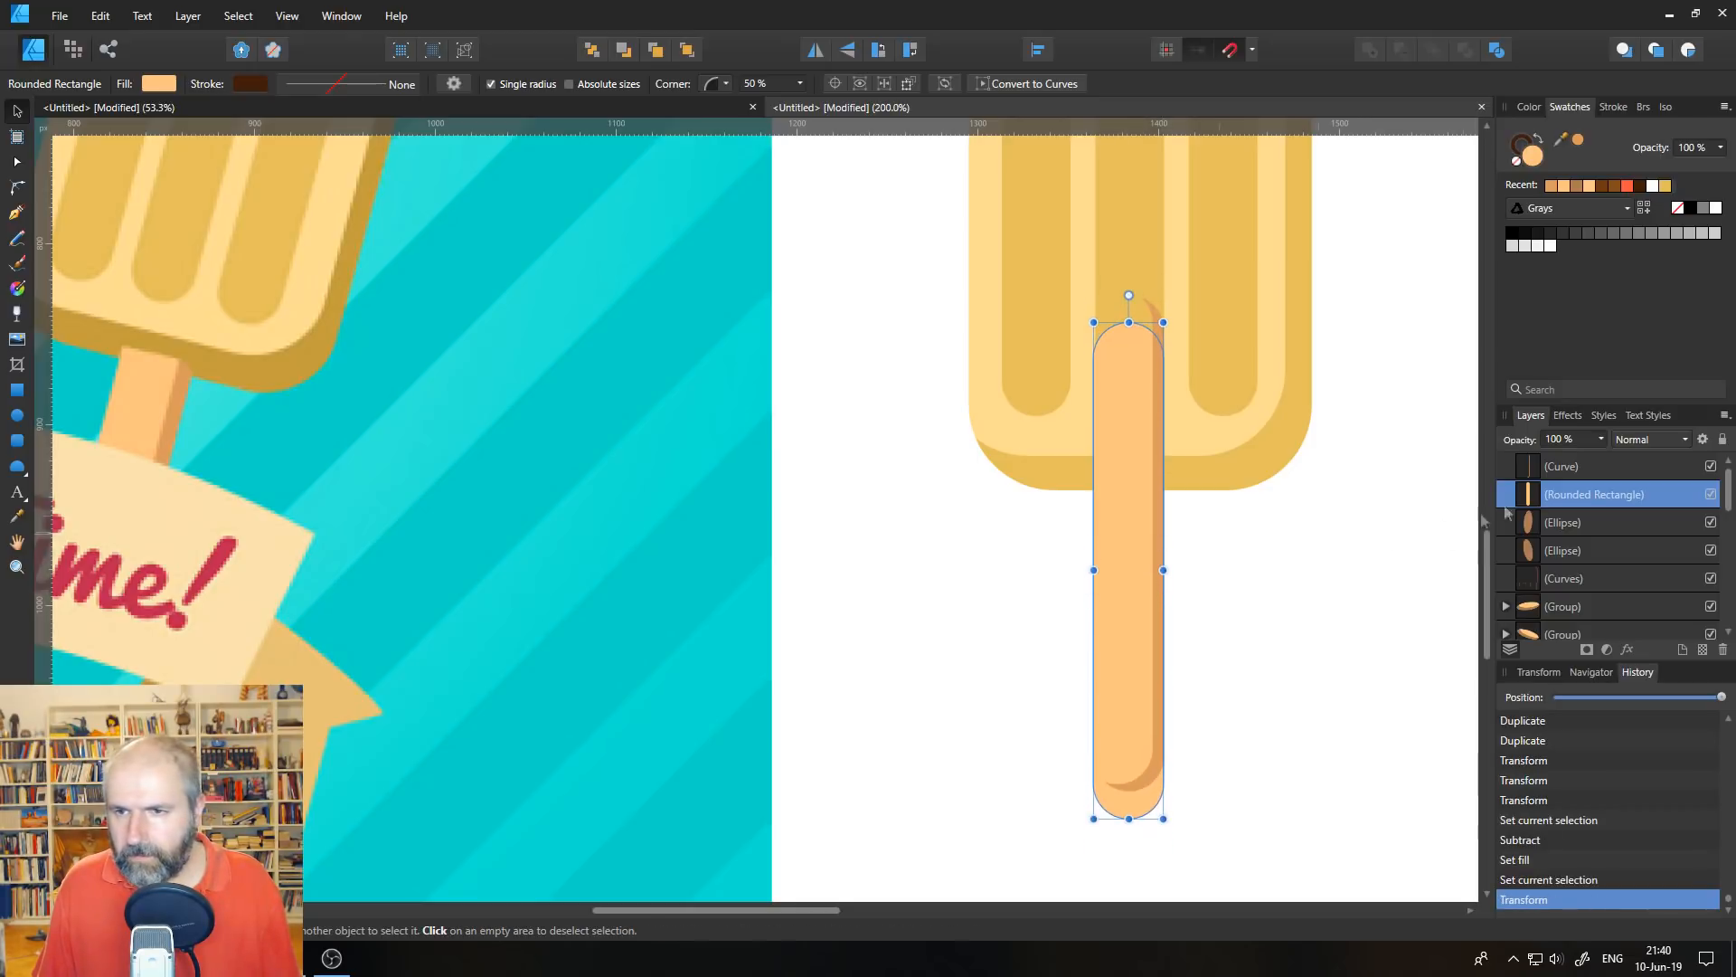
key(ctrl+z)
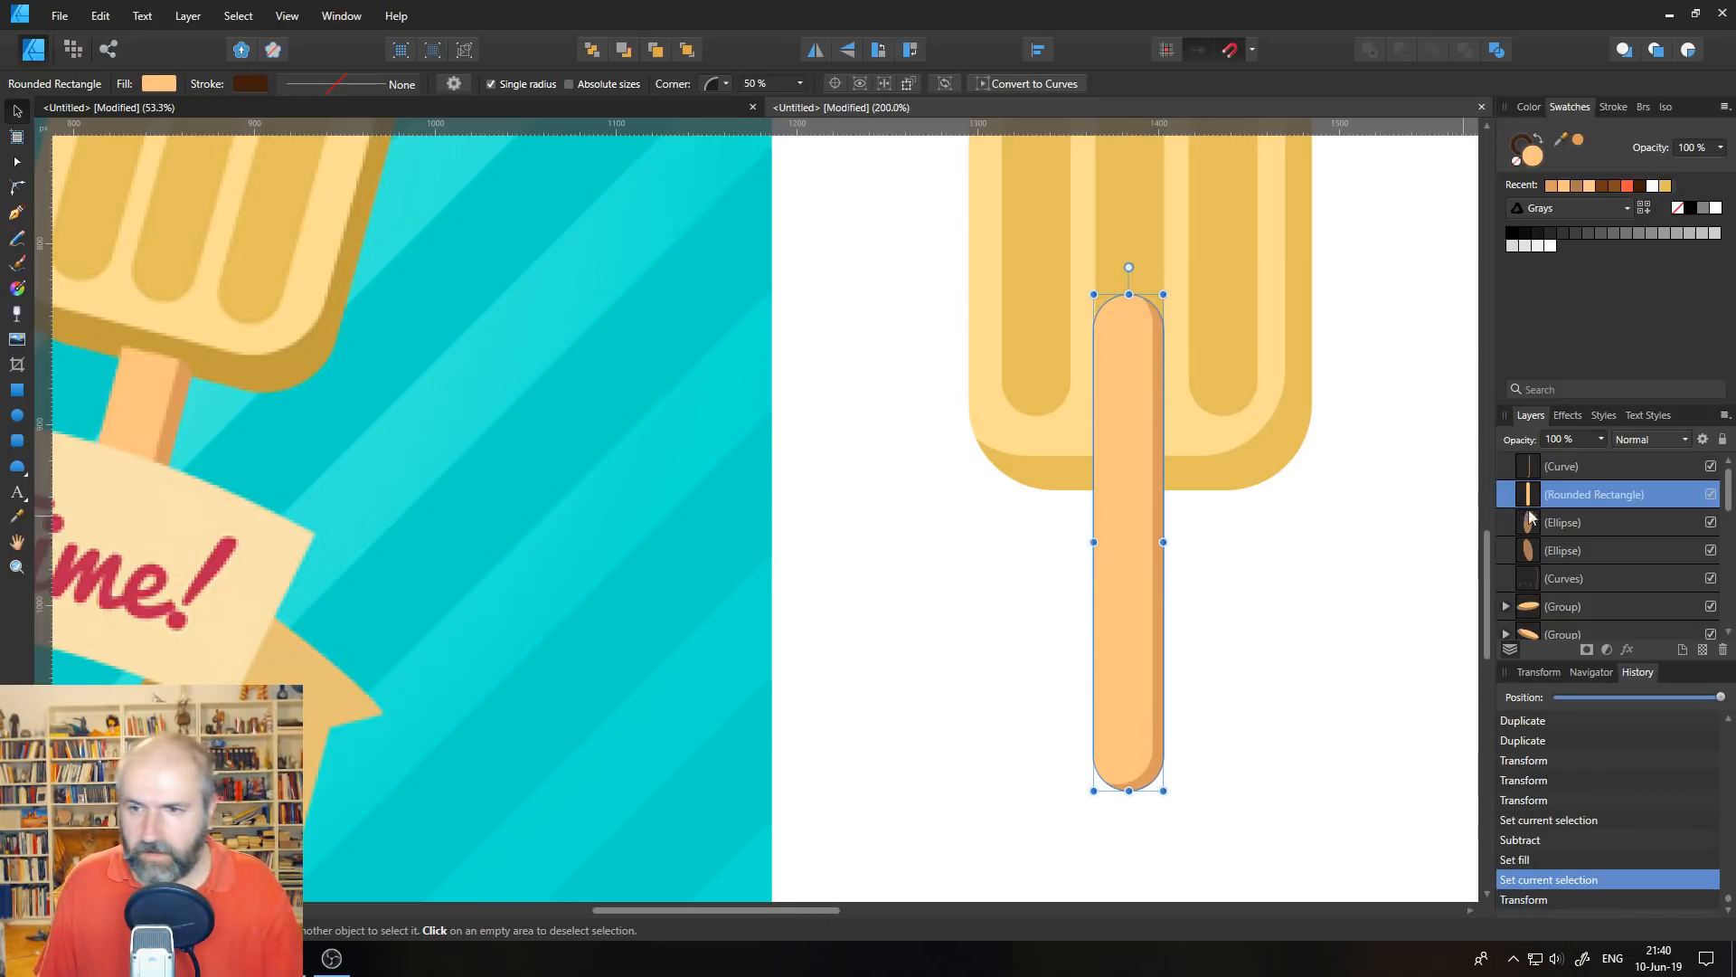
shift+click(1533, 466)
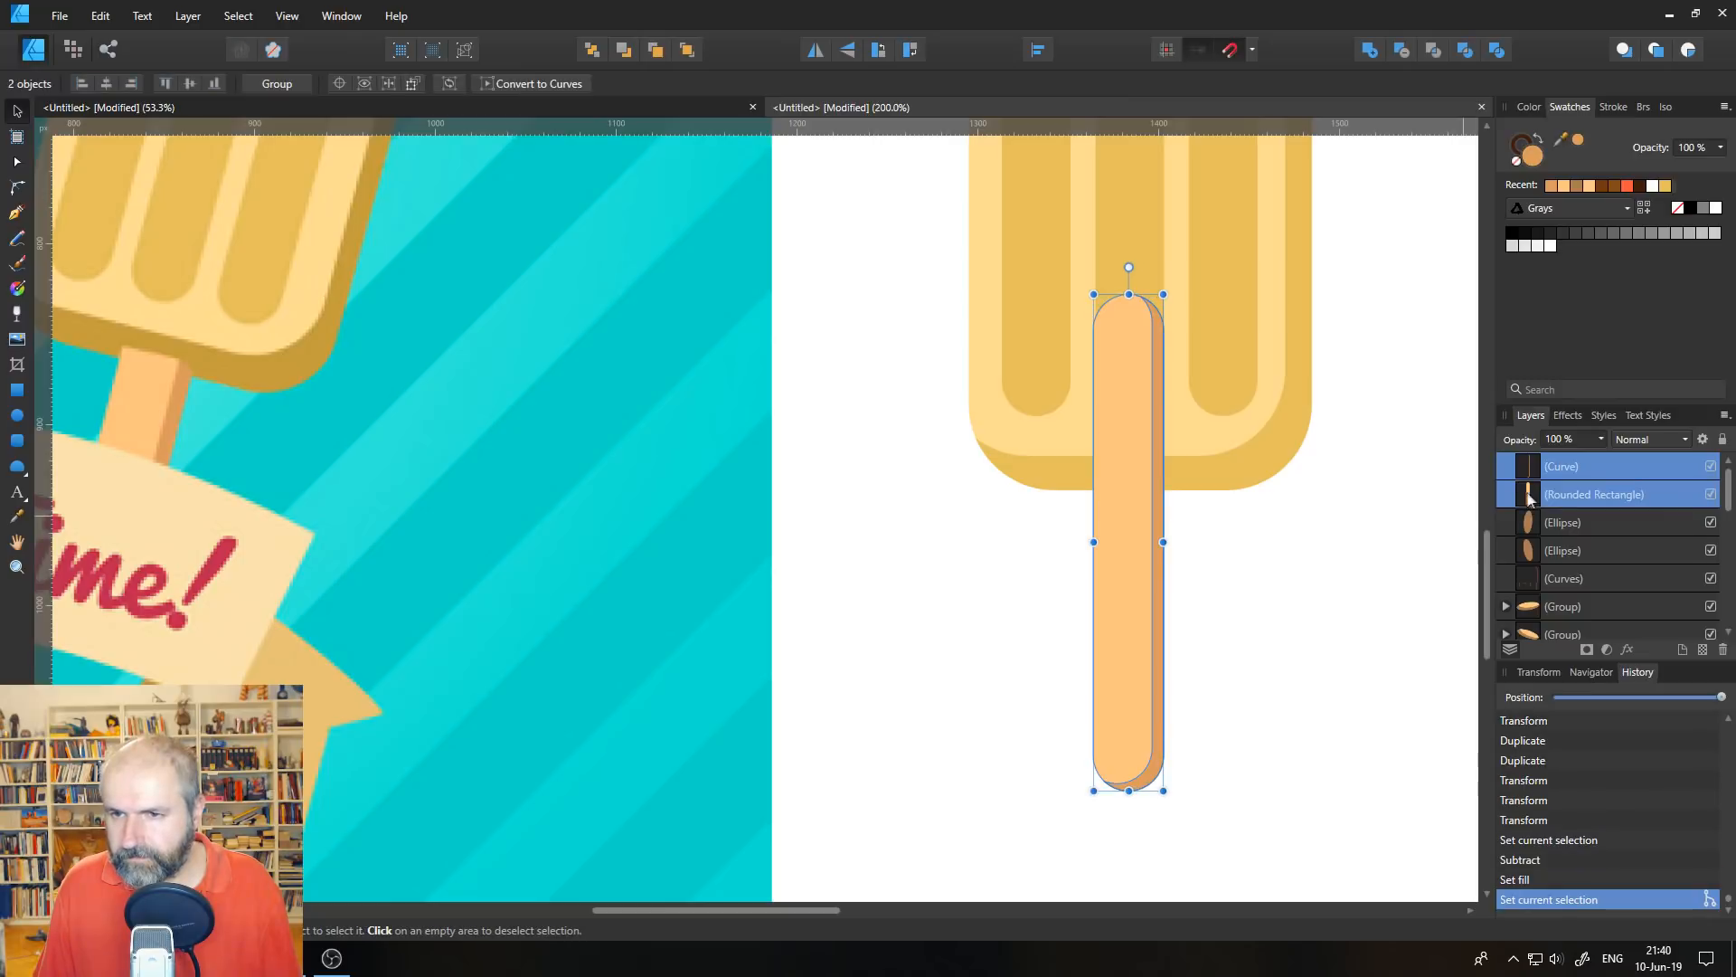
mouse_move(1133, 497)
mouse_down()
mouse_move(1138, 558)
mouse_move(1134, 502)
mouse_up()
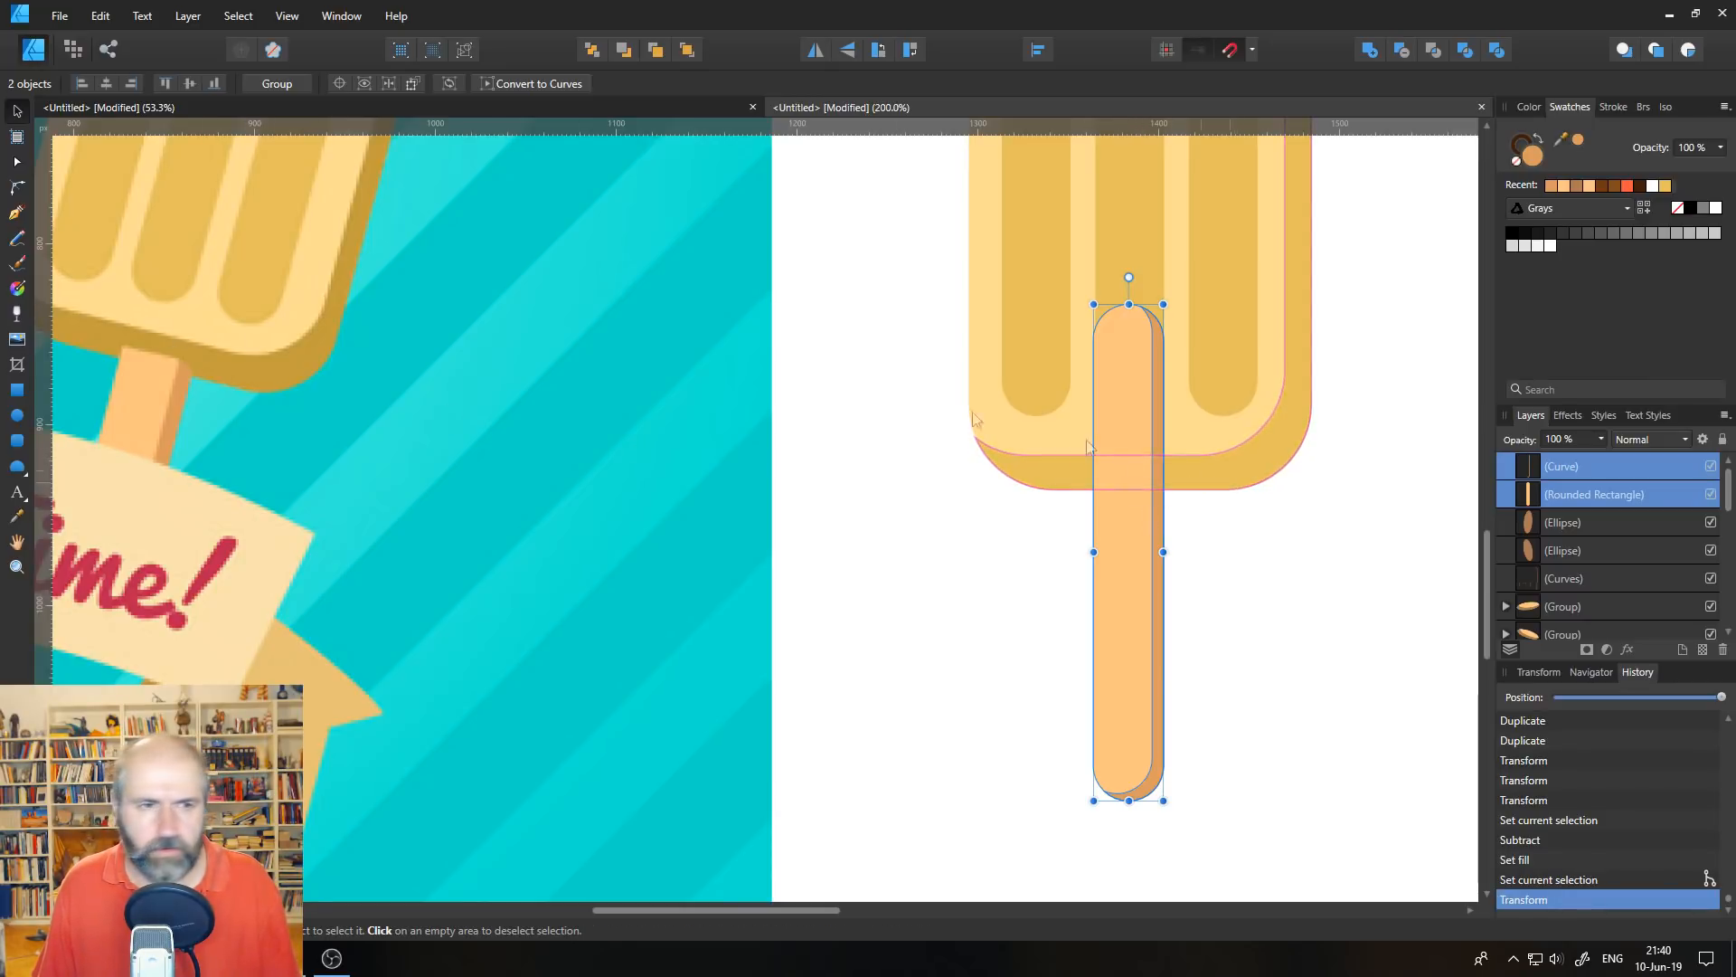
- Draw a rectangle covering the stick's upper part down to just above the popsicle's lower edge and convert it to curves
click(16, 389)
drag(1076, 291, 1183, 478)
right_click(1120, 416)
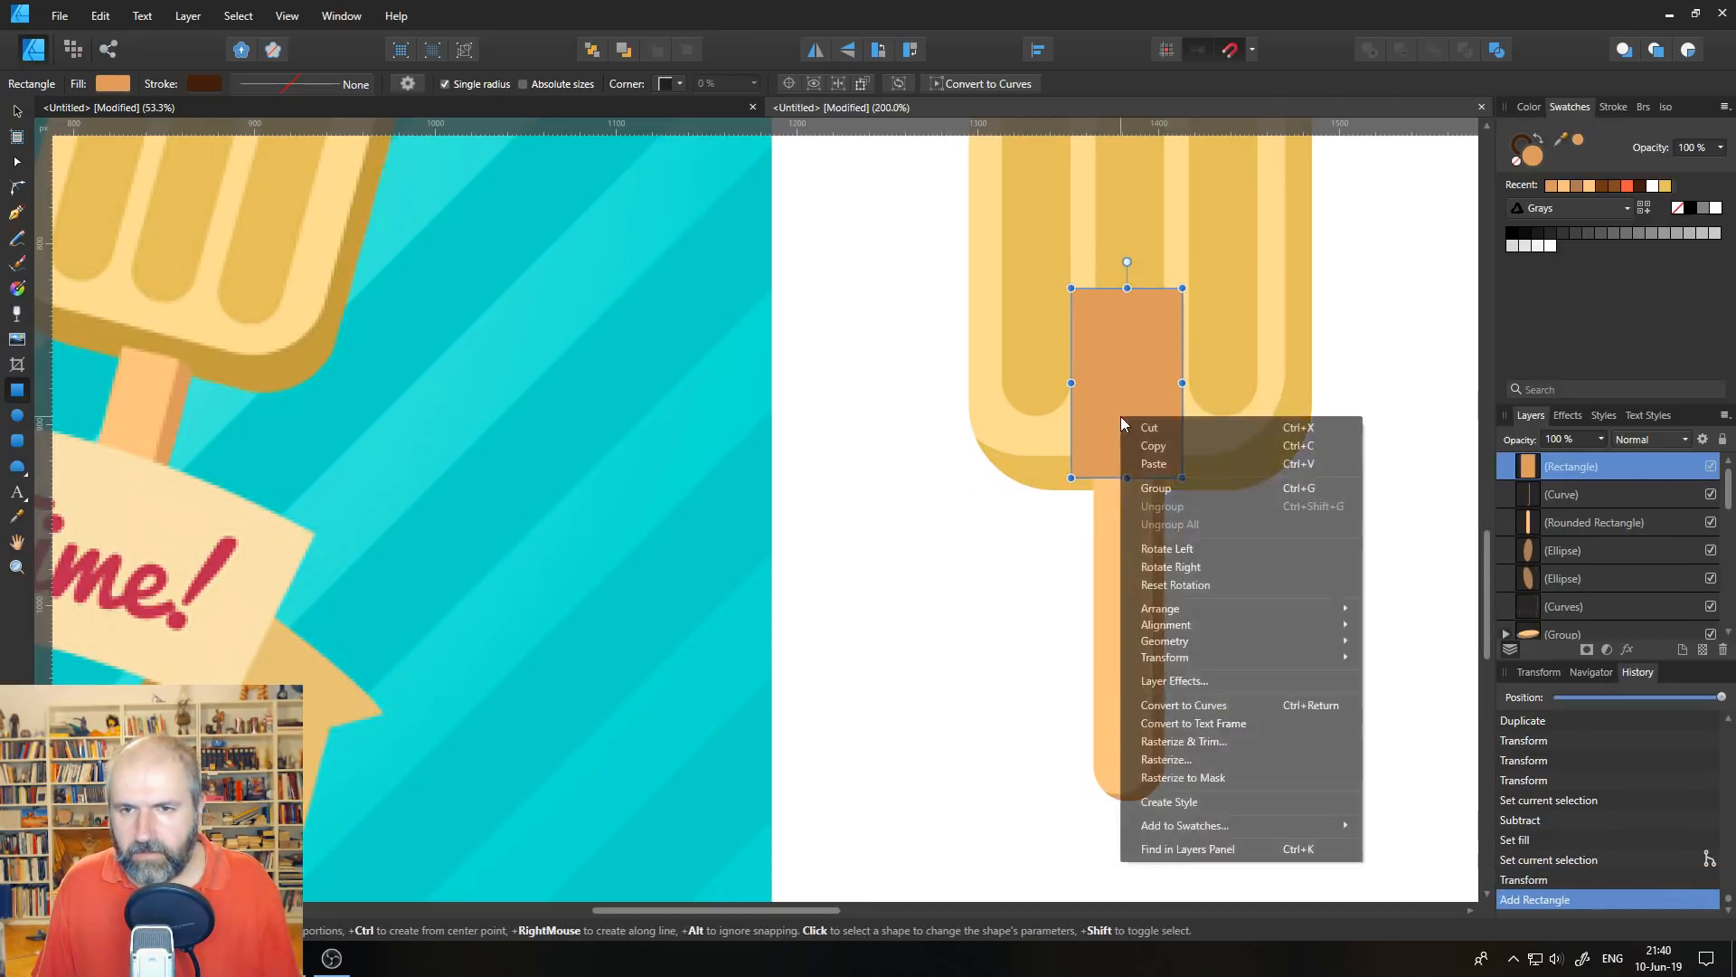
click(1203, 708)
- Add three nodes on the rectangle's bottom edge at the stick and shading borders, and pull the one at the stick's right edge down
click(16, 568)
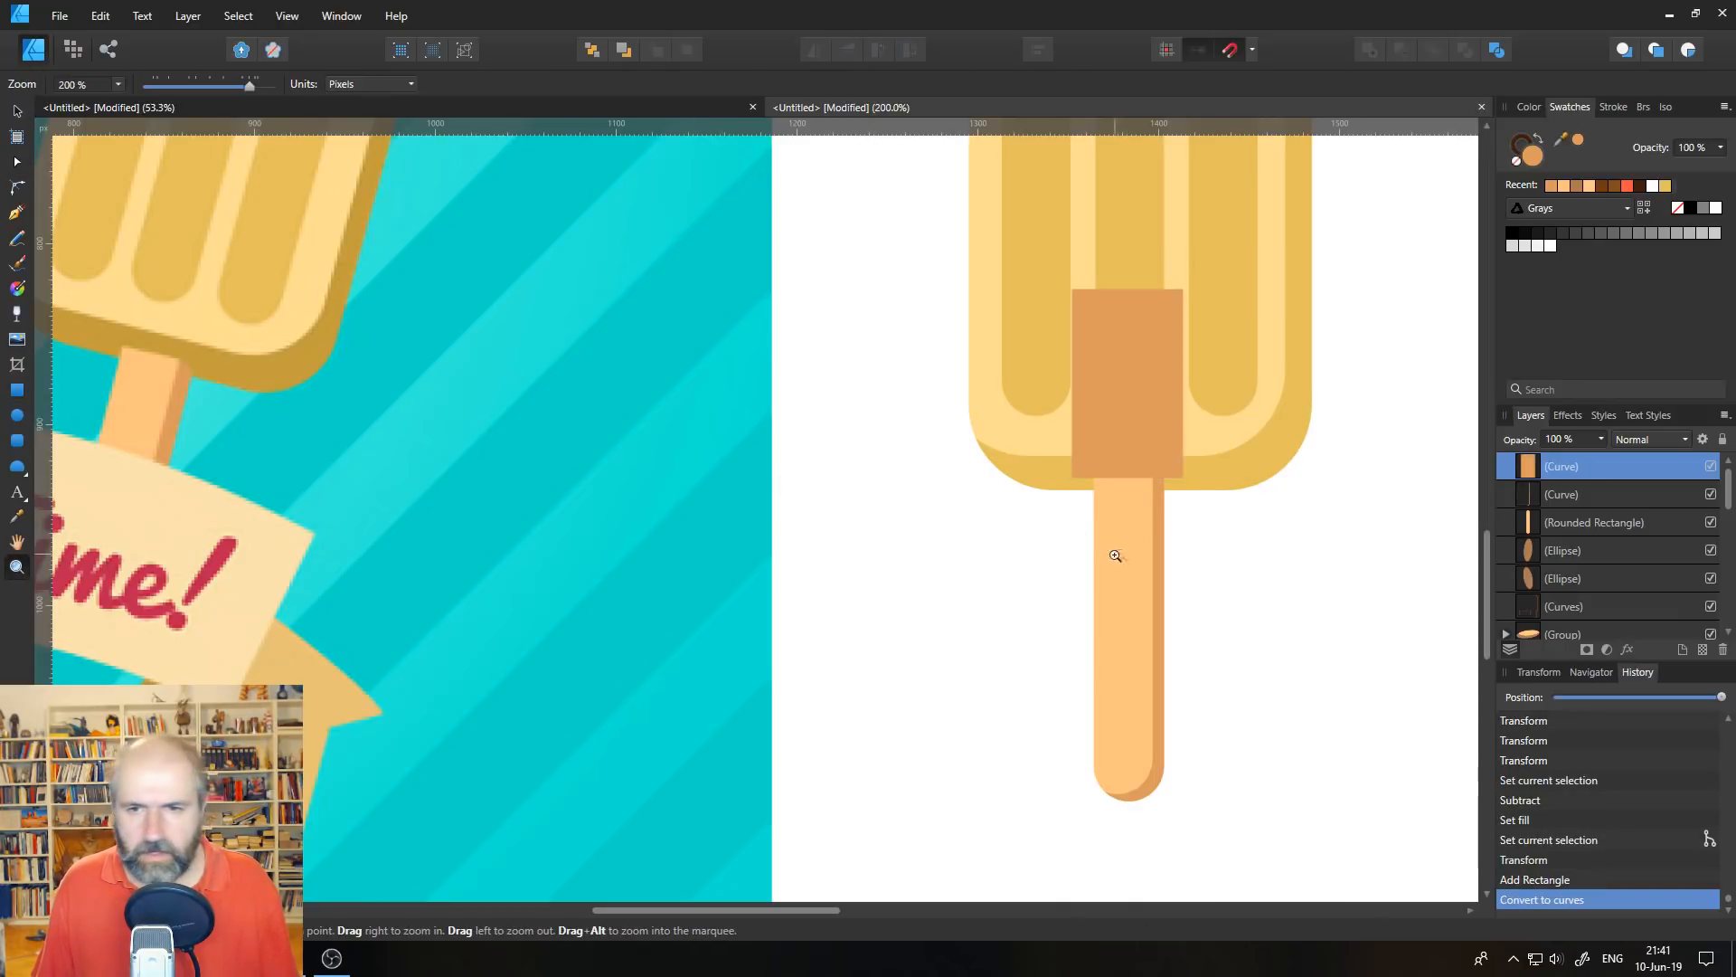
click(1161, 484)
click(1161, 483)
click(1162, 483)
click(1161, 484)
click(1162, 484)
click(1161, 484)
click(1162, 484)
click(1161, 484)
click(1161, 483)
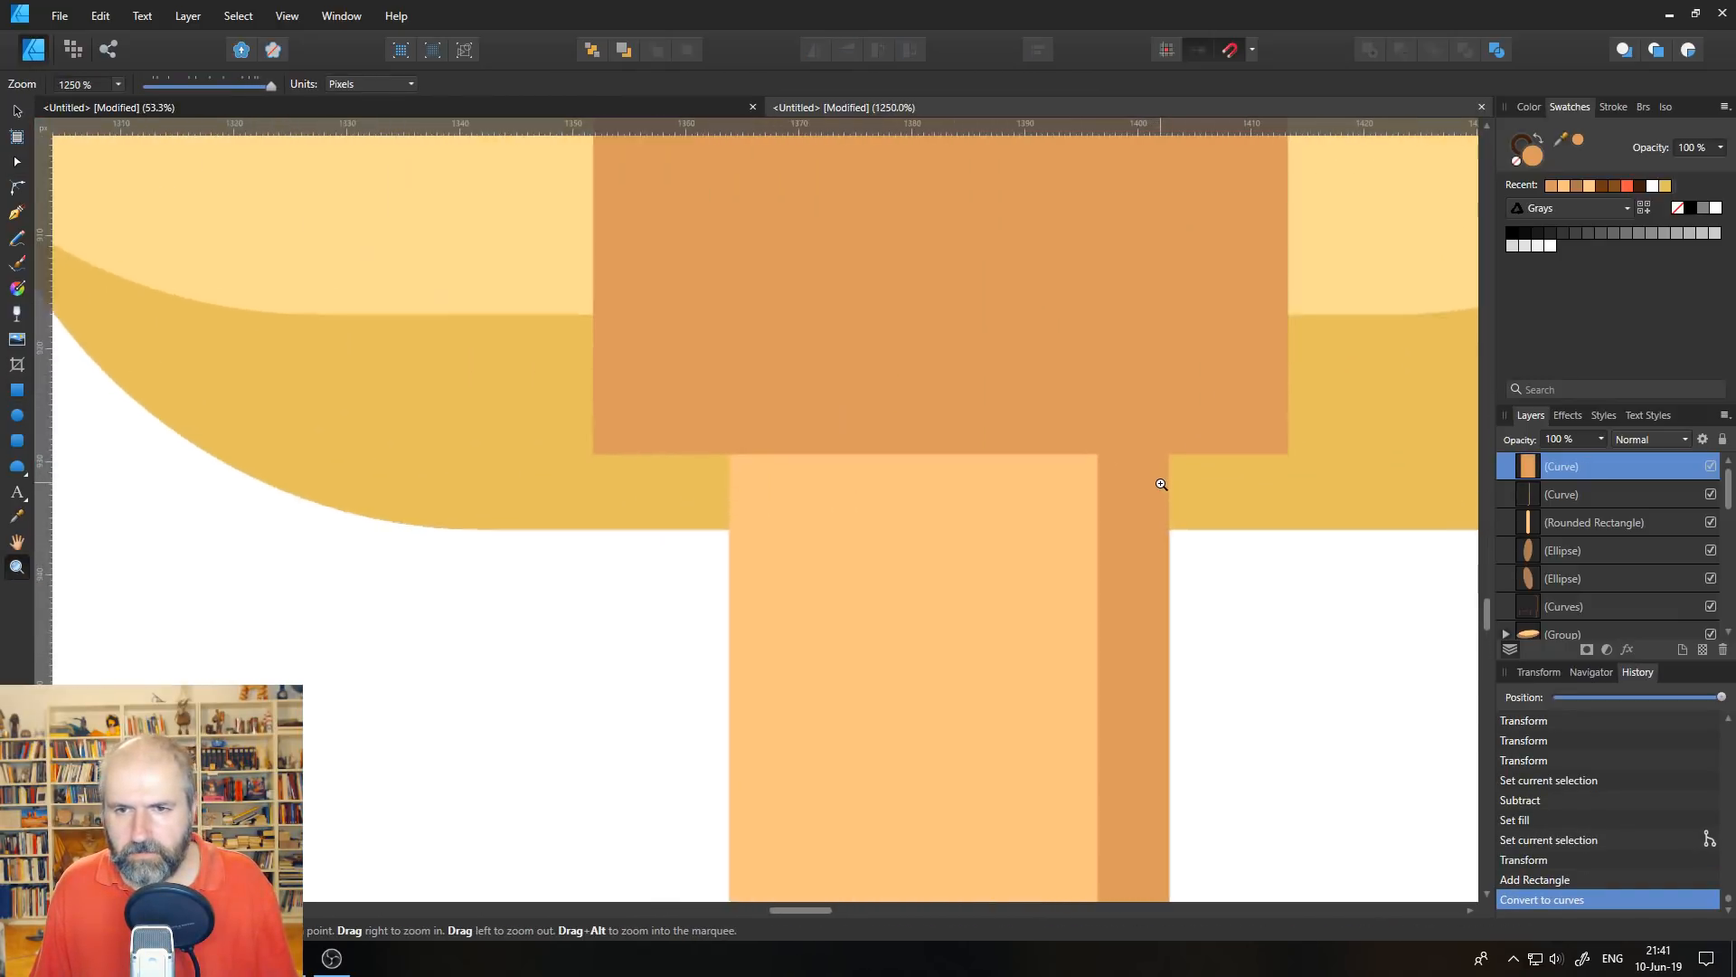
click(1161, 484)
click(1162, 483)
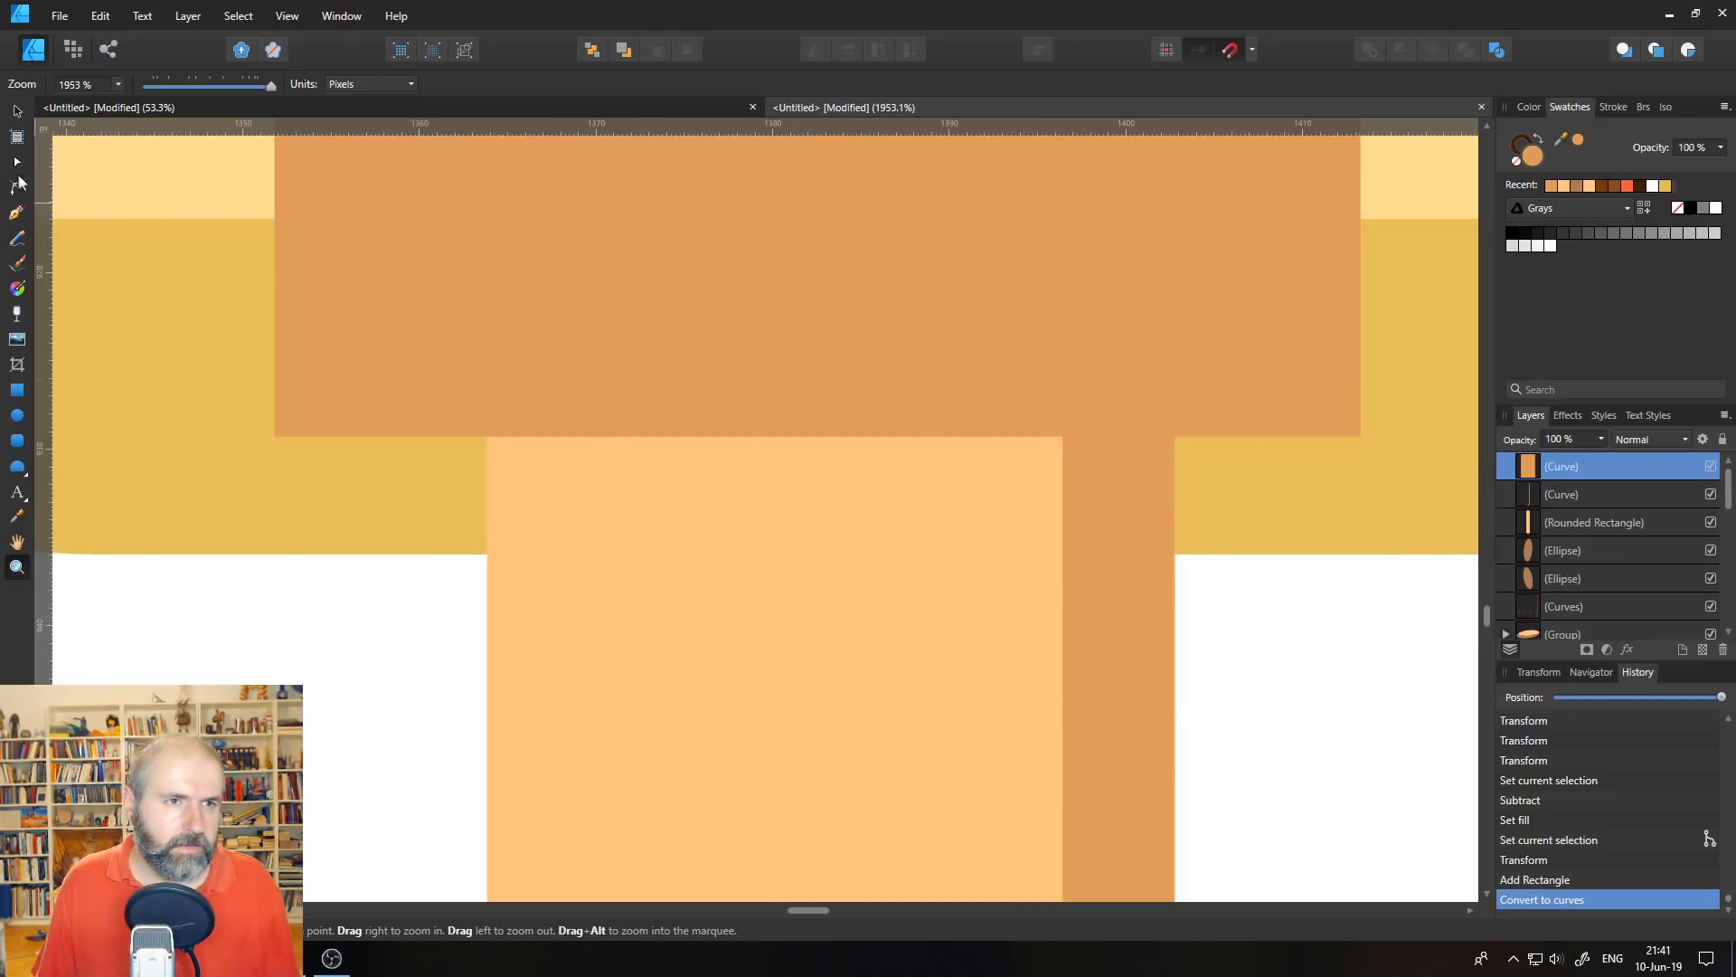
click(16, 163)
click(488, 438)
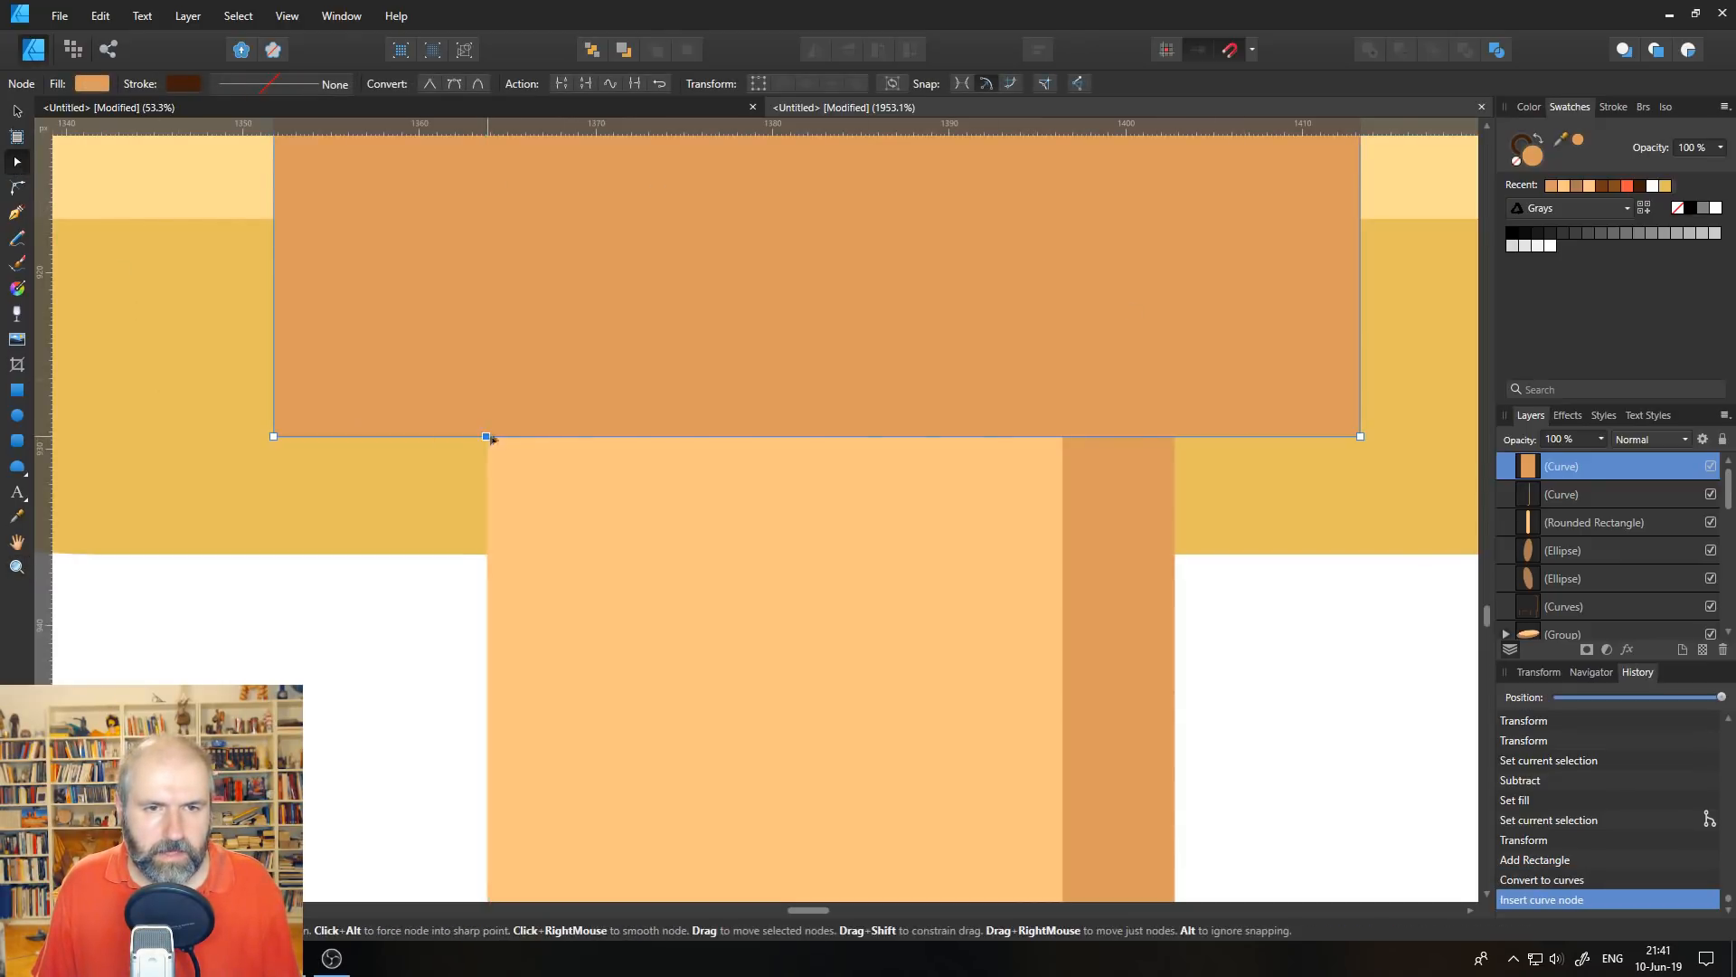
click(1063, 437)
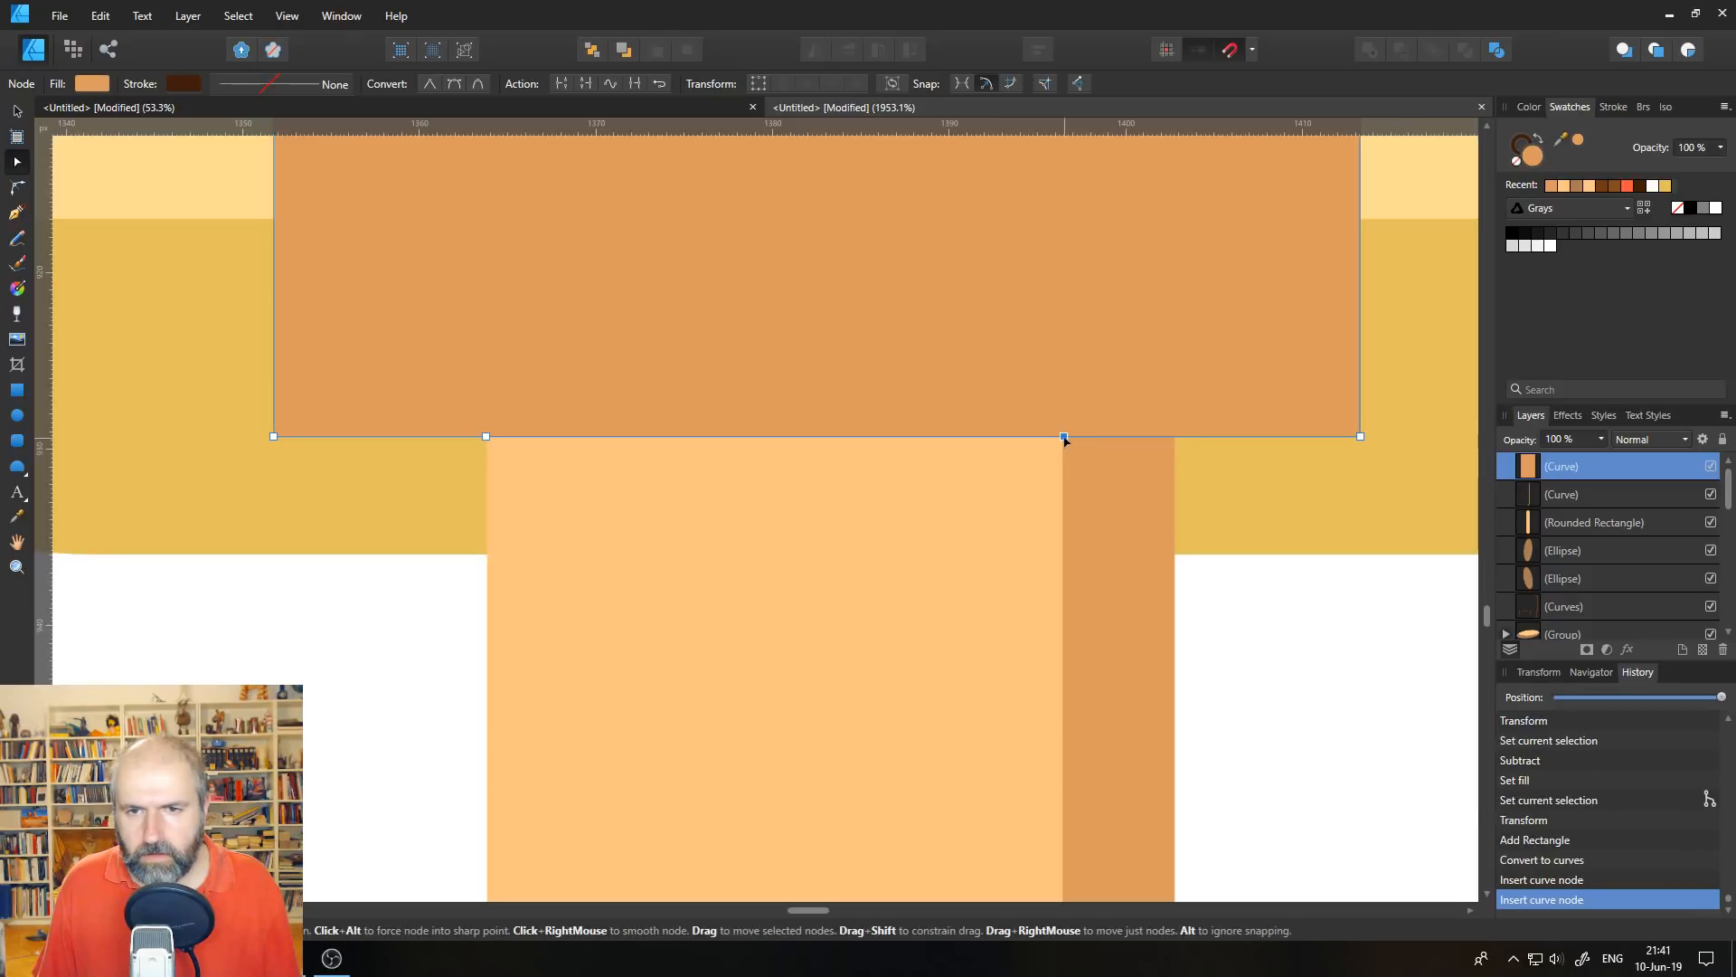
click(1174, 436)
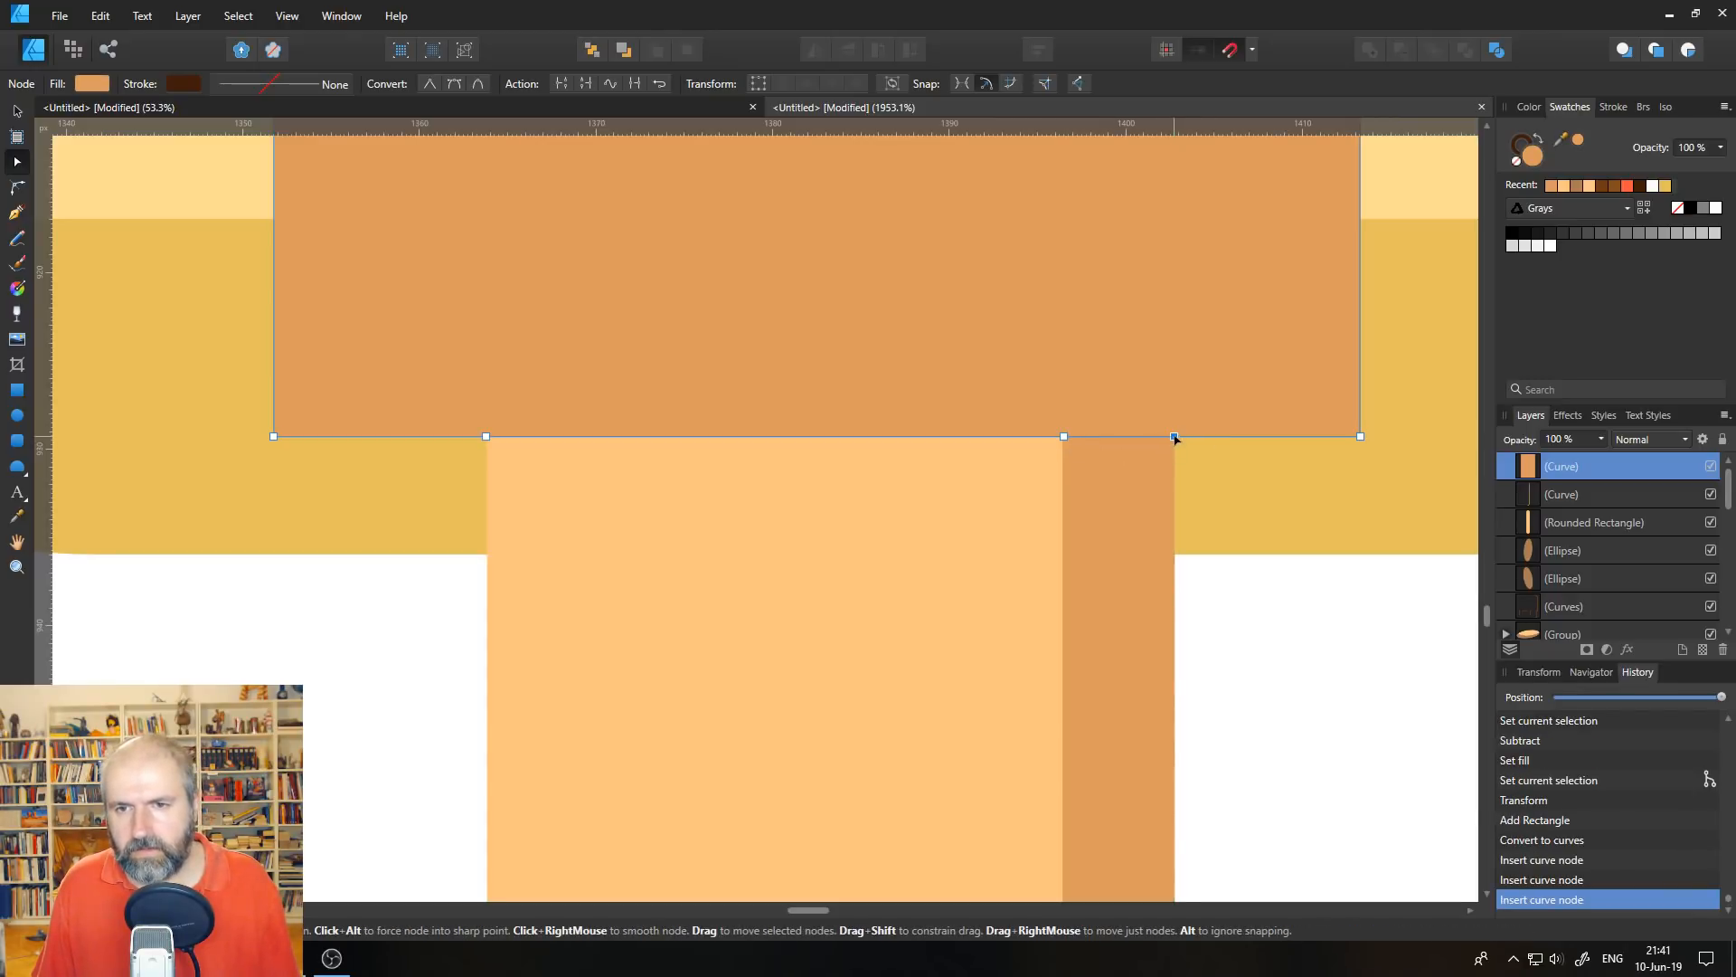
drag(1174, 437, 1174, 496)
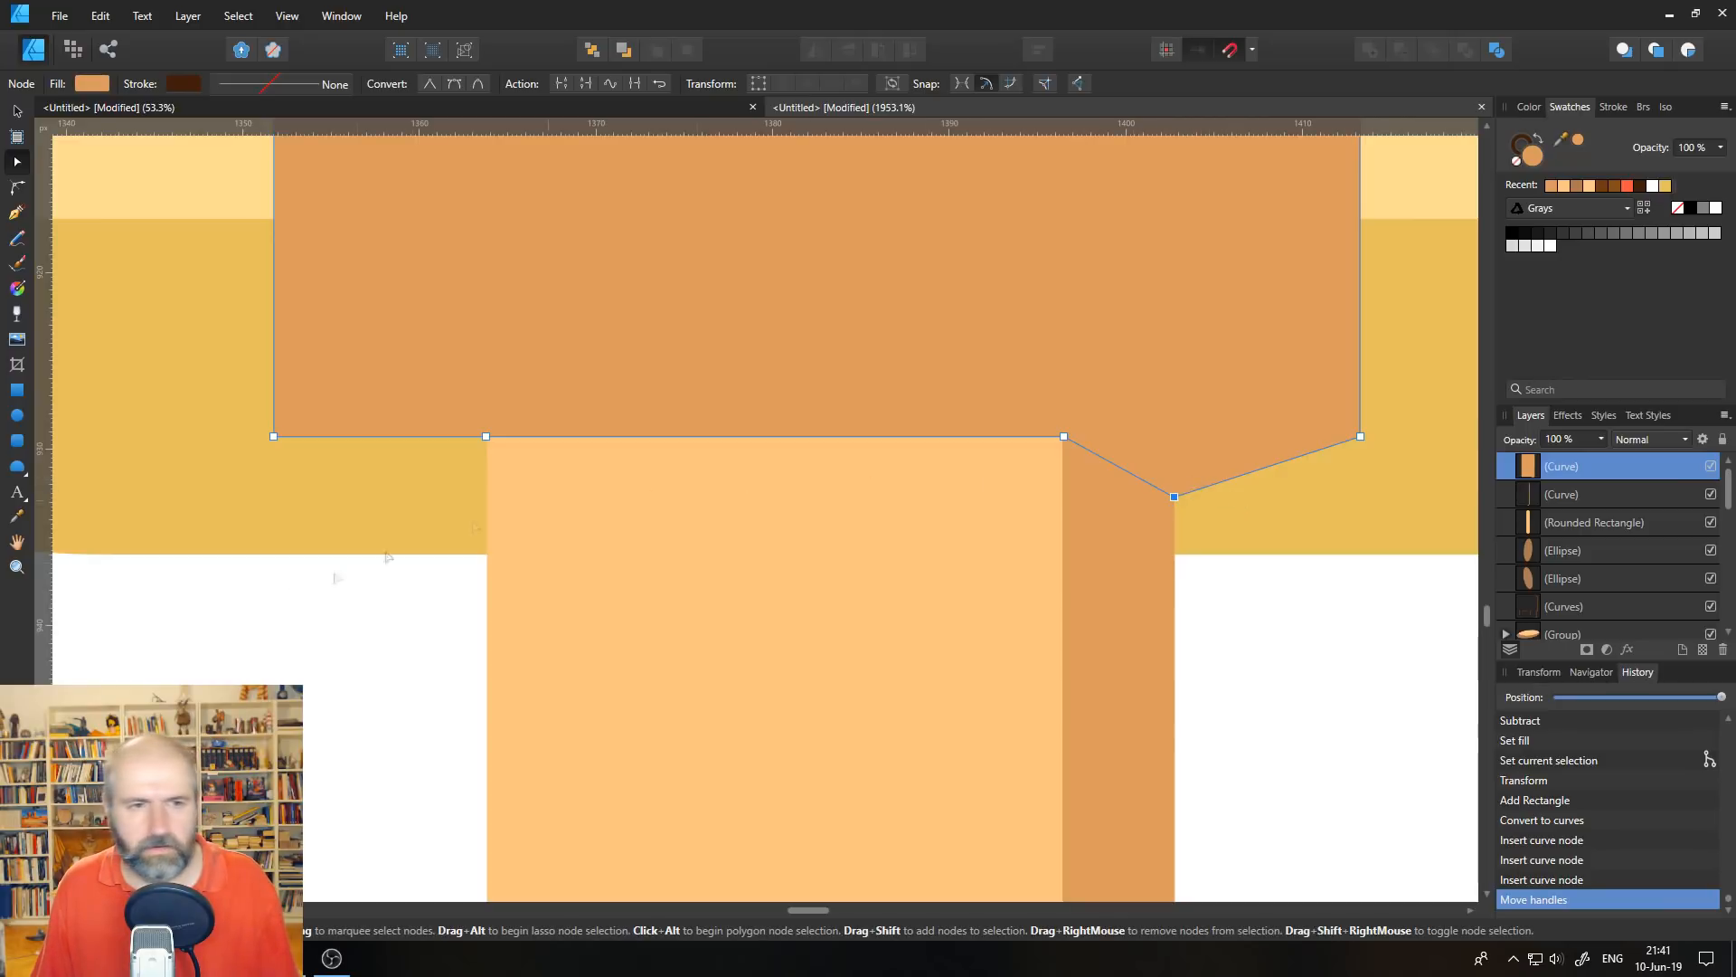
- Group the shading sliver with the stick's rounded rectangle
key(z)
scroll(307, 527, down, 2)
scroll(308, 528, down, 8)
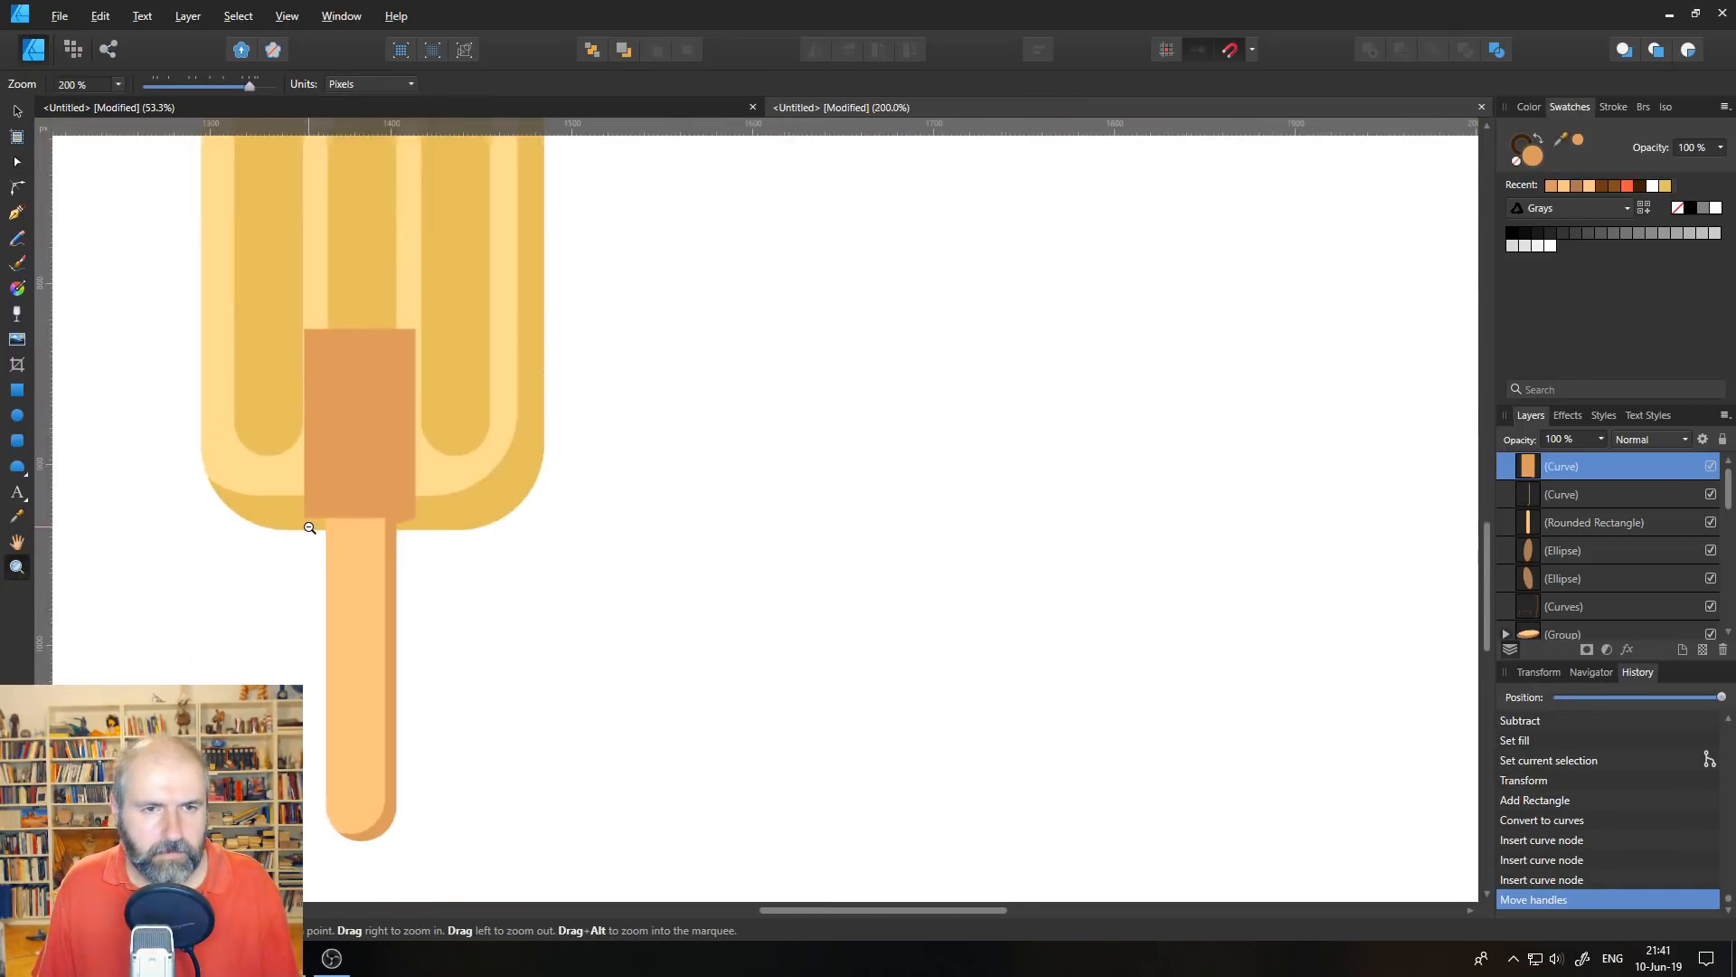
click(1533, 491)
shift+click(1531, 524)
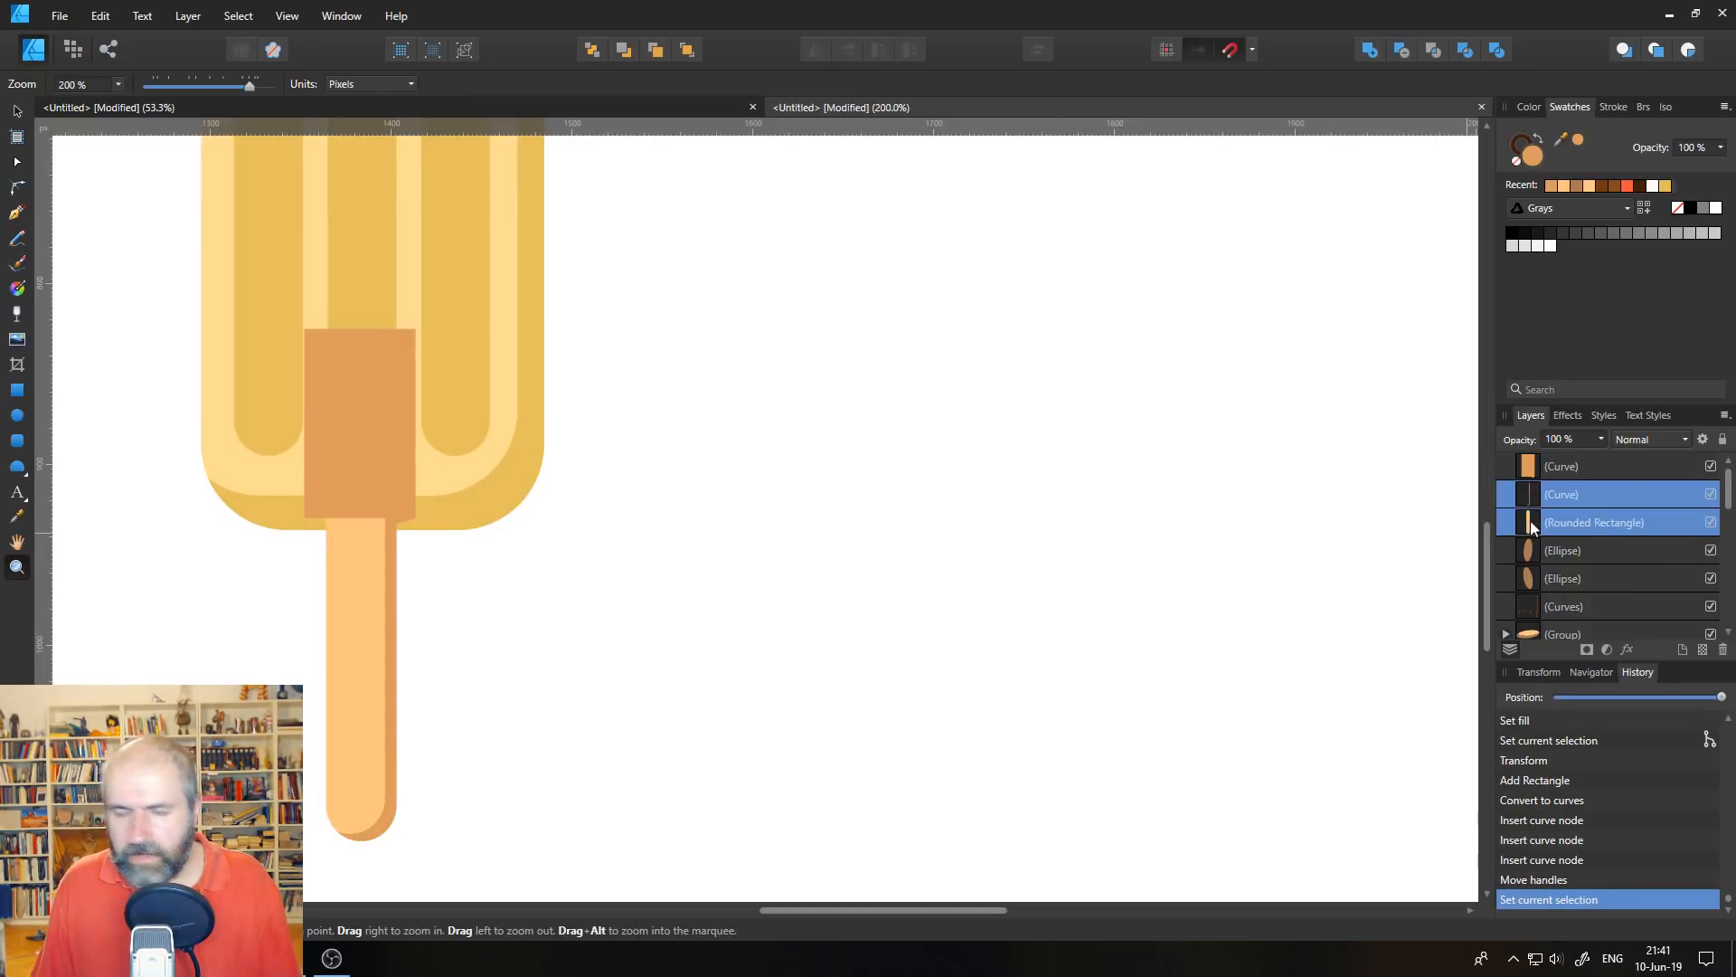
key(ctrl+g)
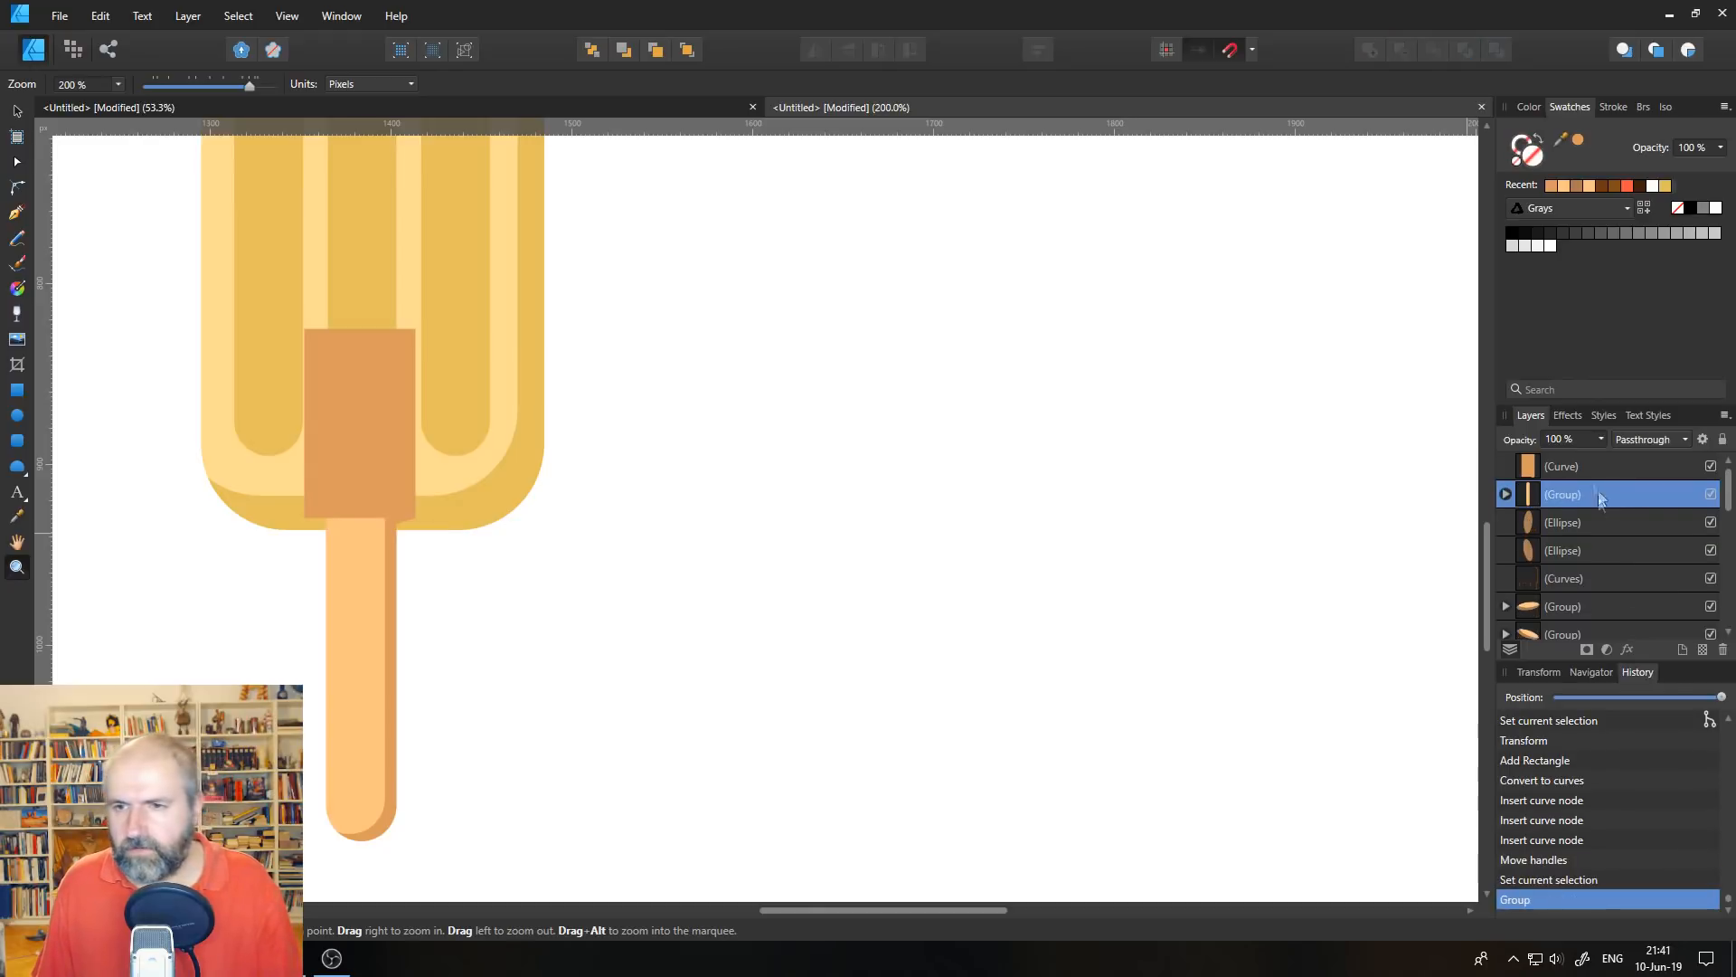
- Move the darker orange cover shape into the stick group and duplicate it, placing one copy between the shading sliver and the rounded rectangle
click(1533, 466)
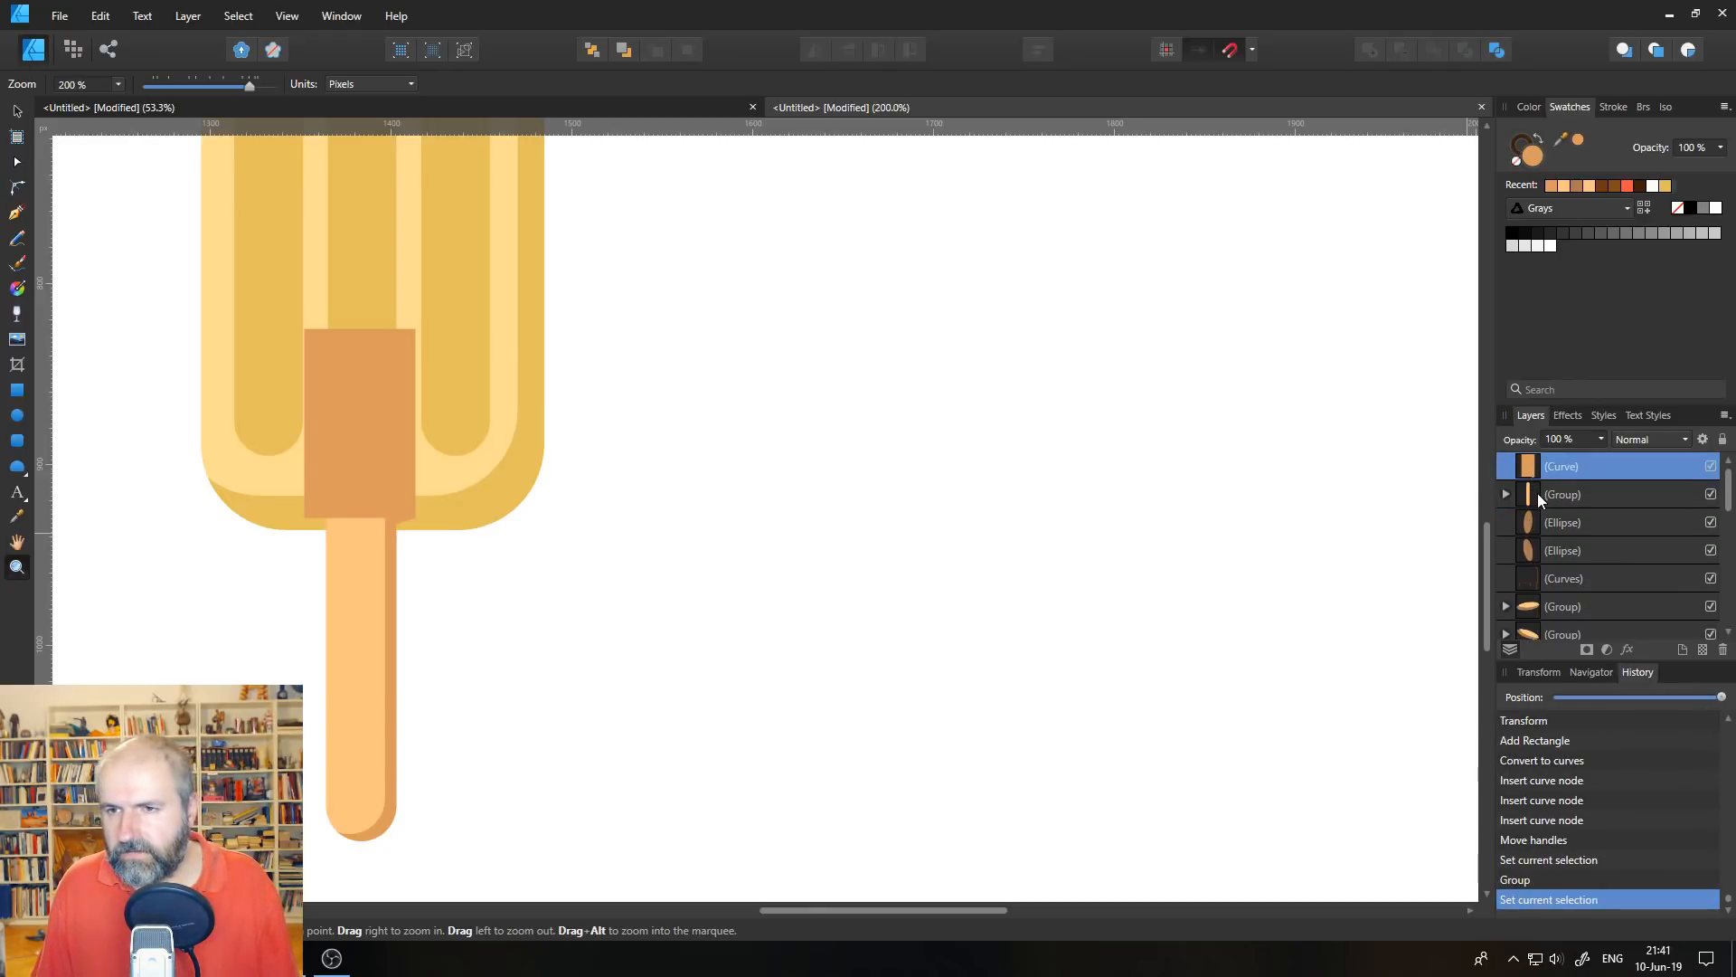
shift+click(1537, 492)
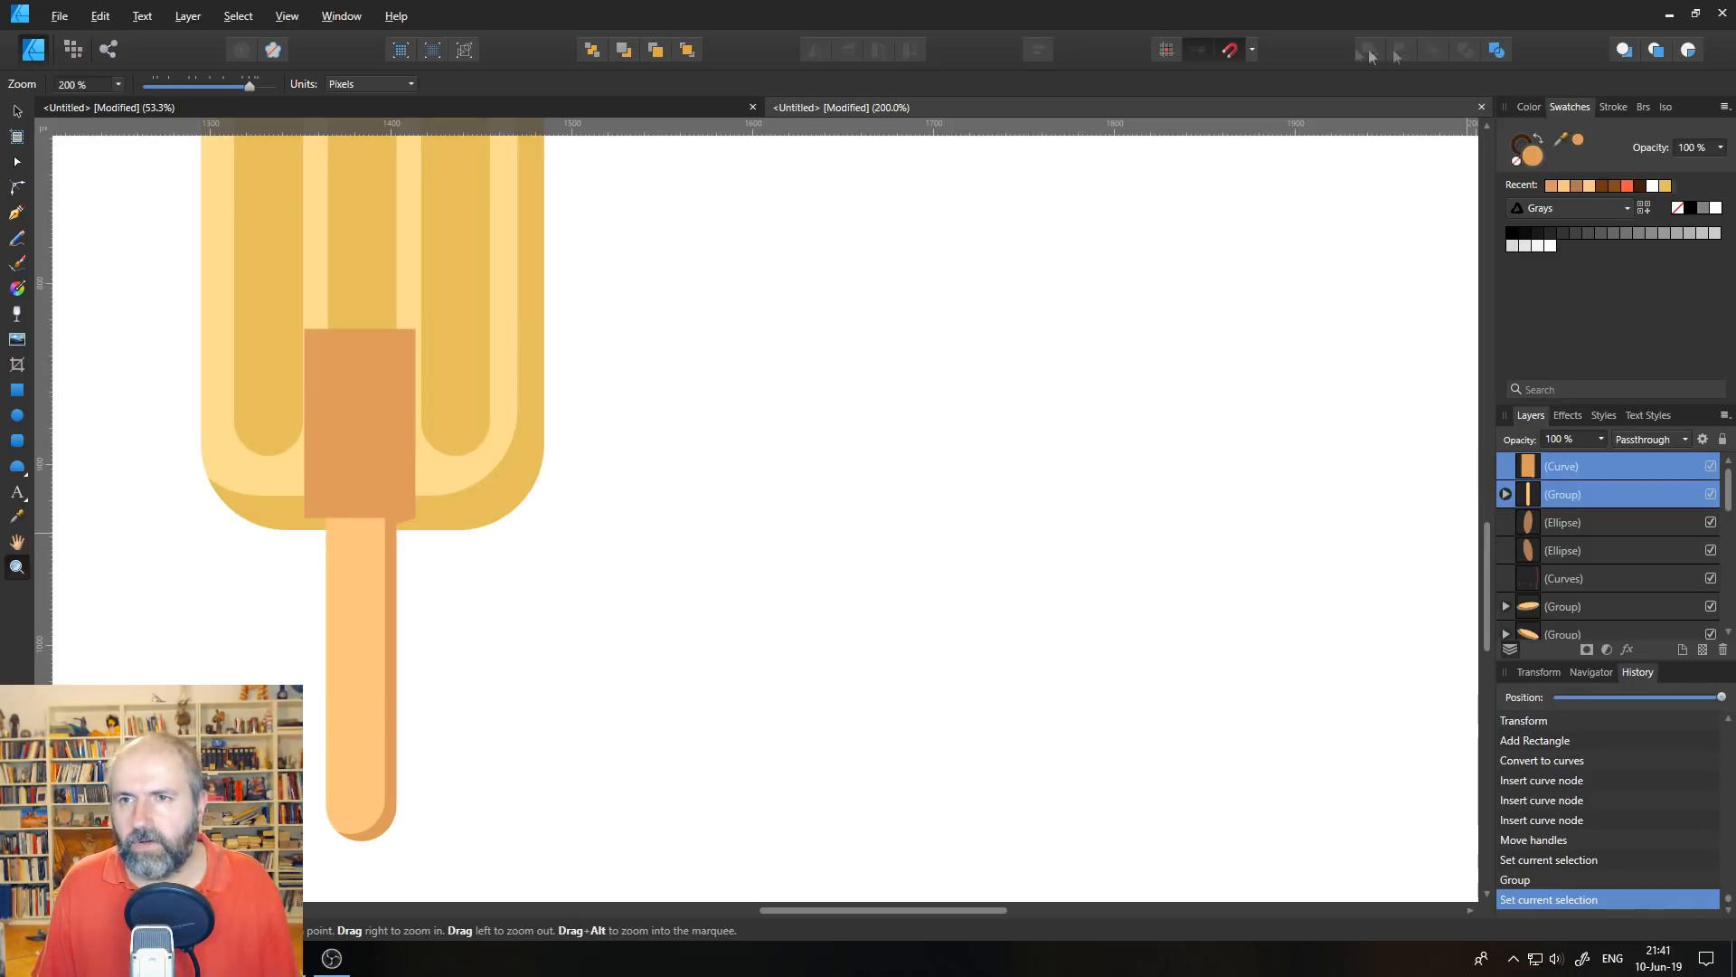
click(1508, 495)
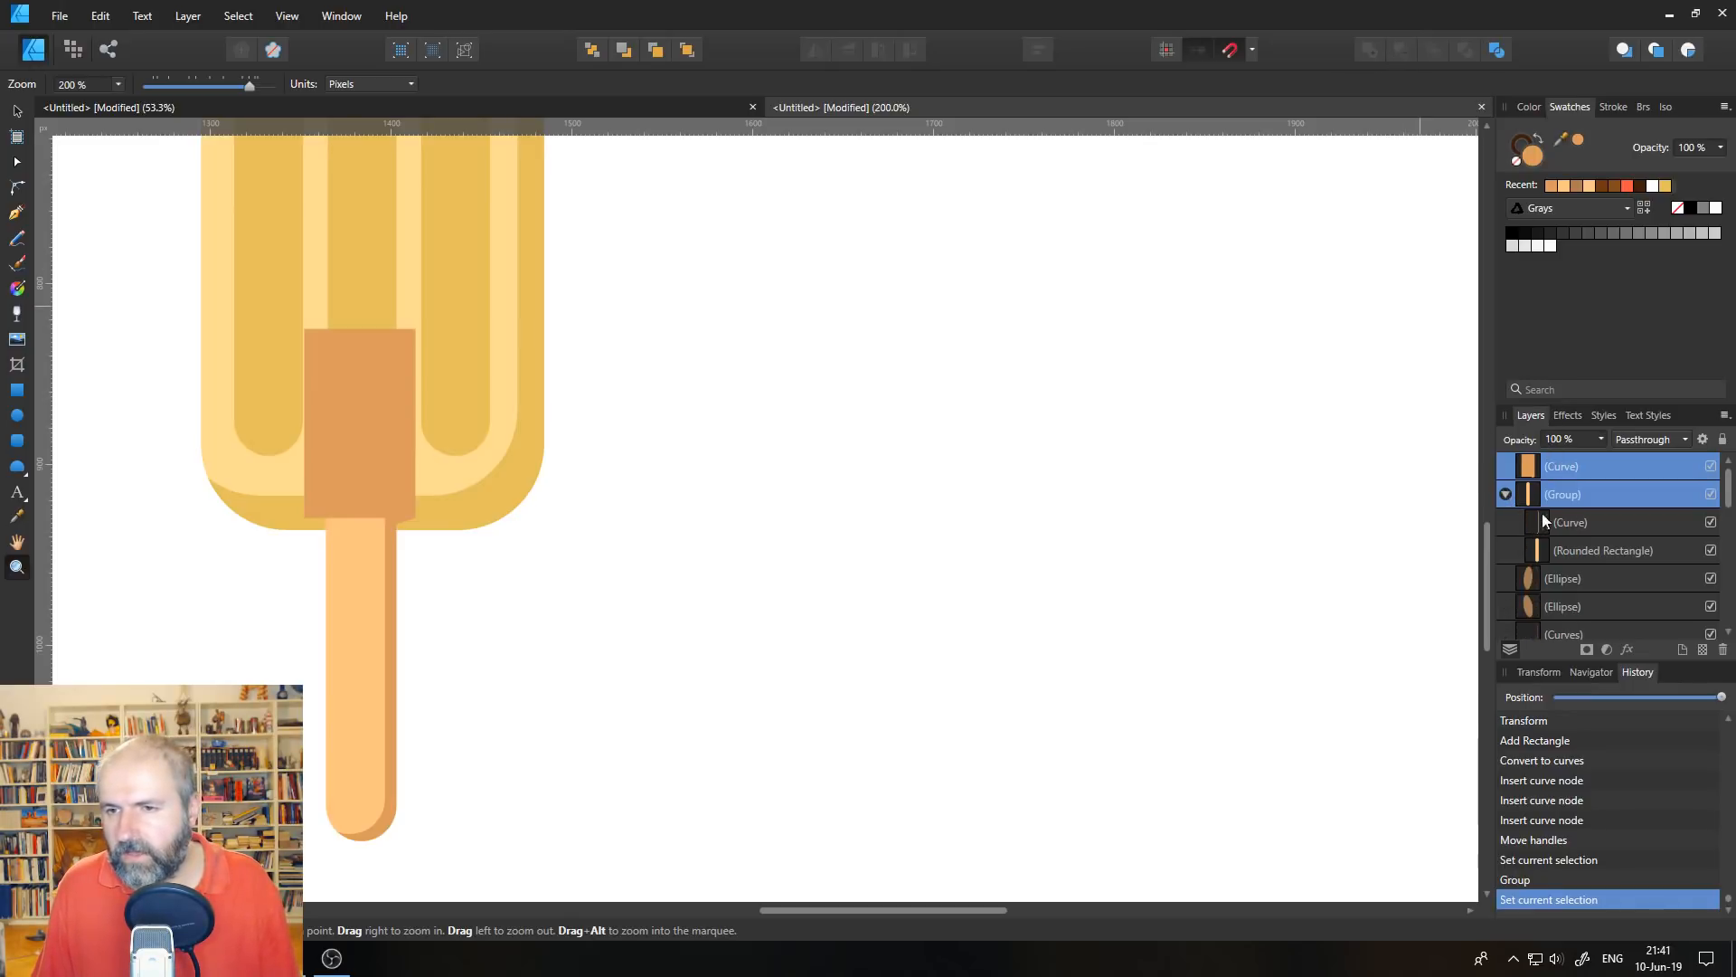
click(1532, 467)
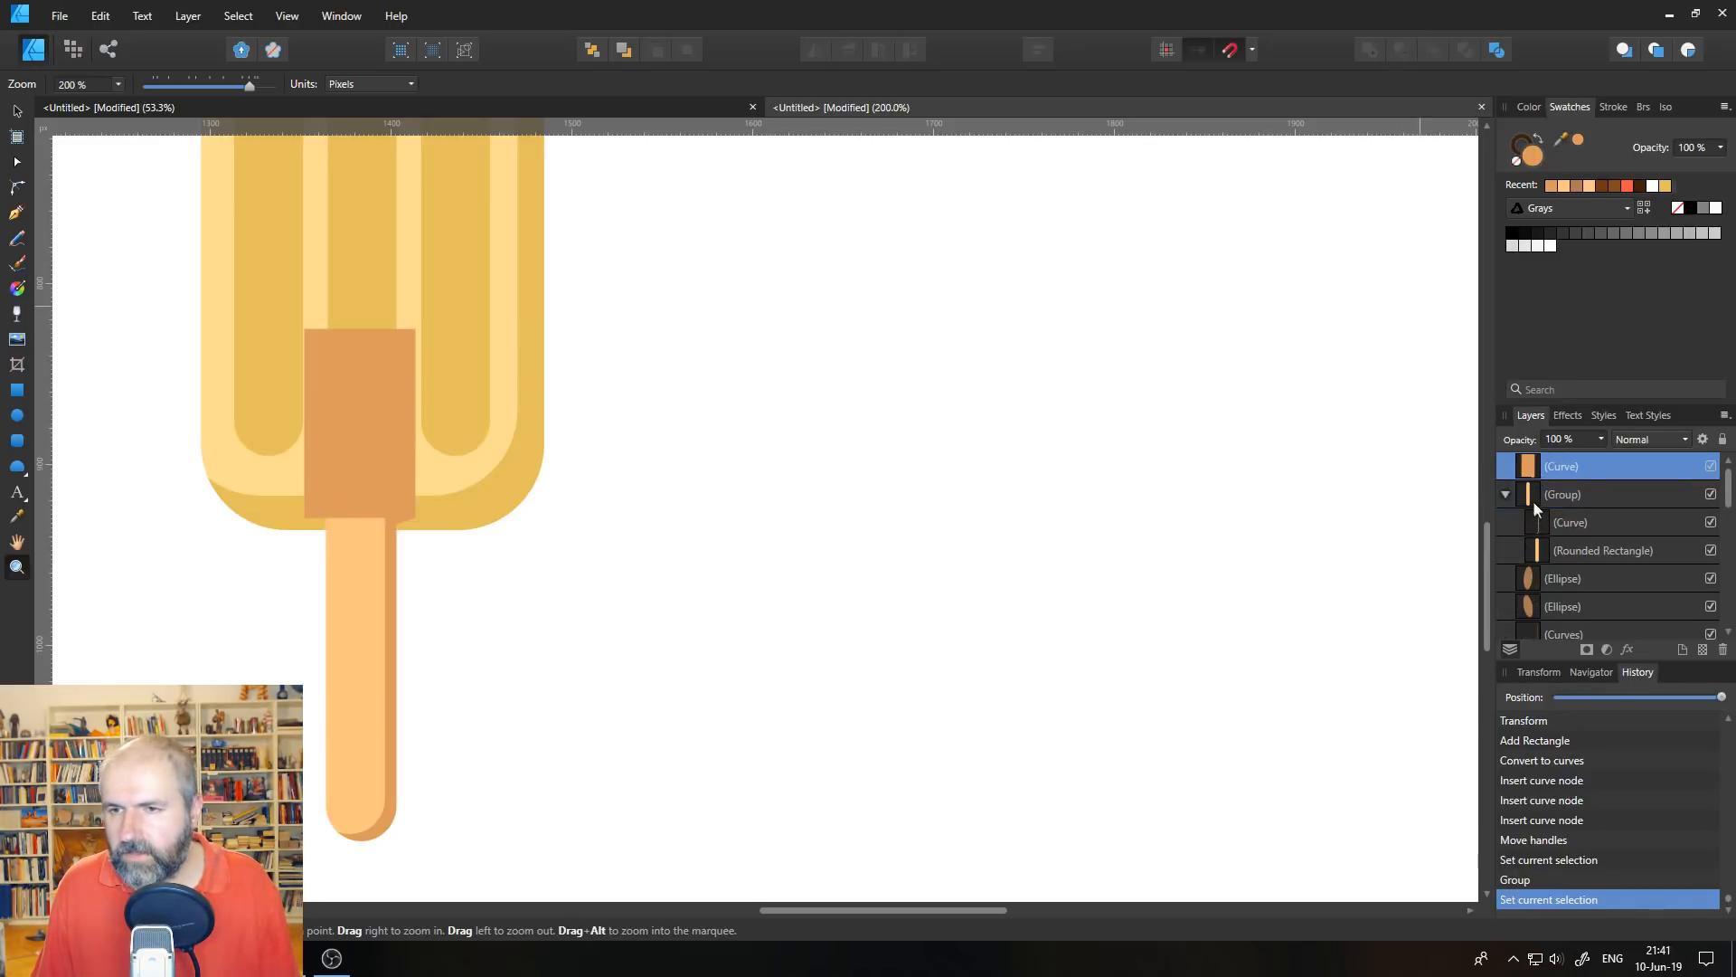
mouse_move(1531, 474)
mouse_down()
mouse_move(1534, 501)
mouse_move(1529, 485)
mouse_up()
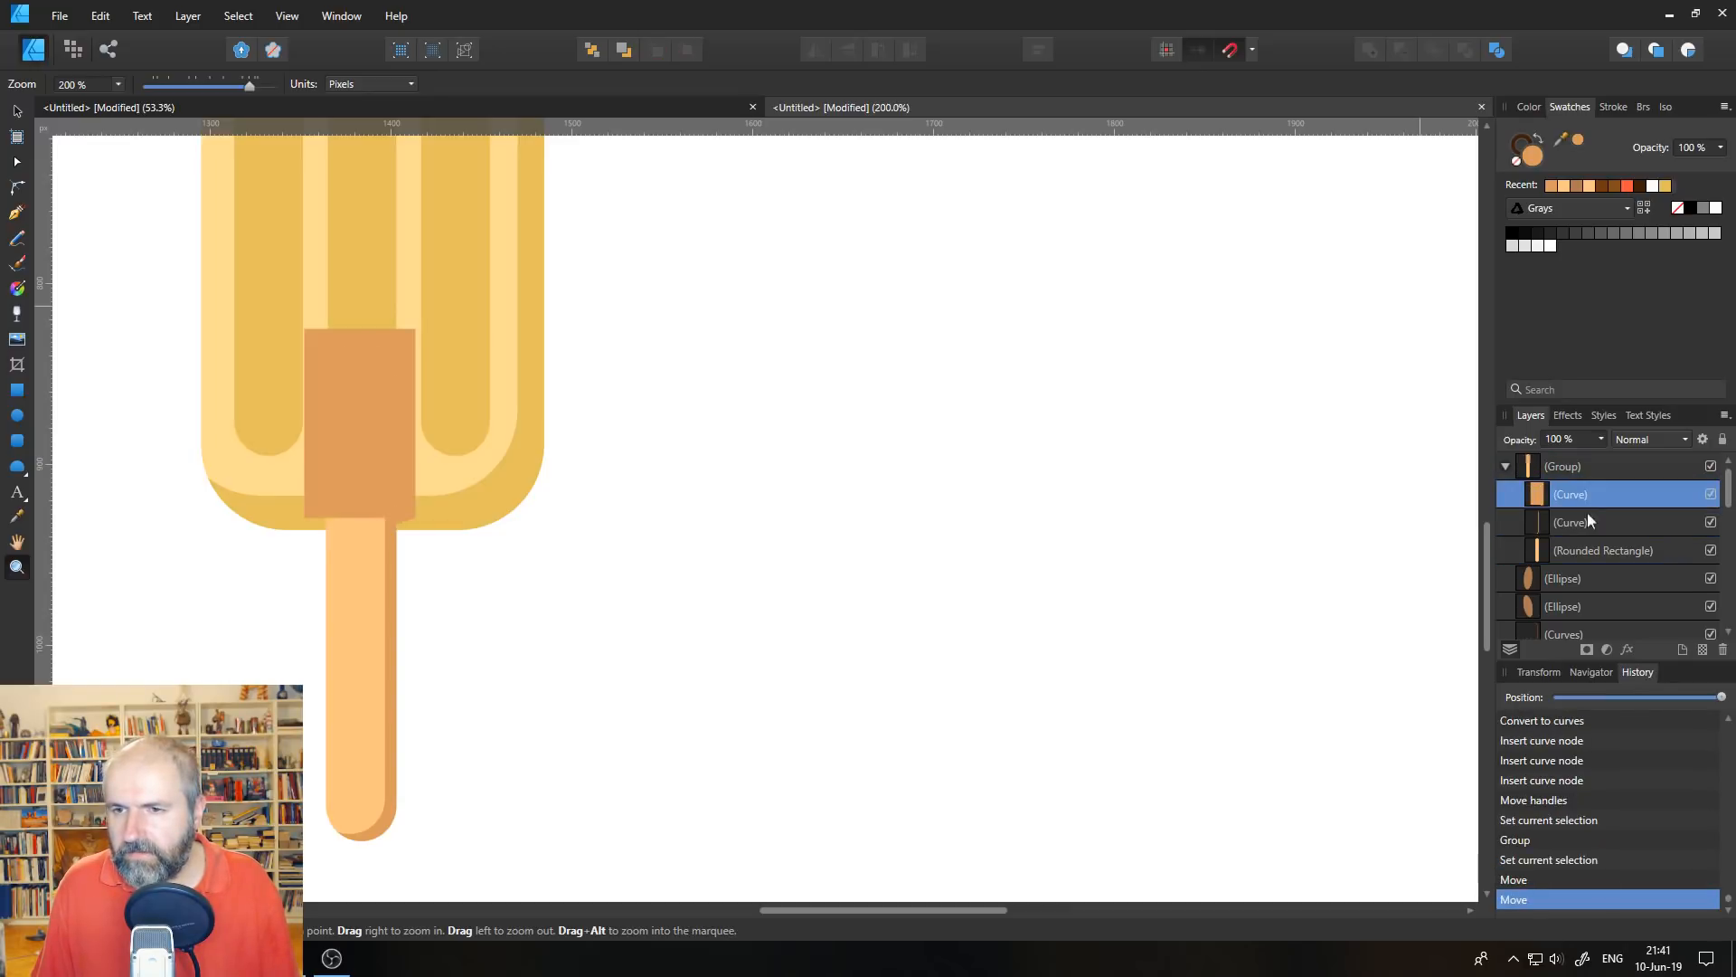
key(ctrl+j)
drag(1539, 523, 1536, 556)
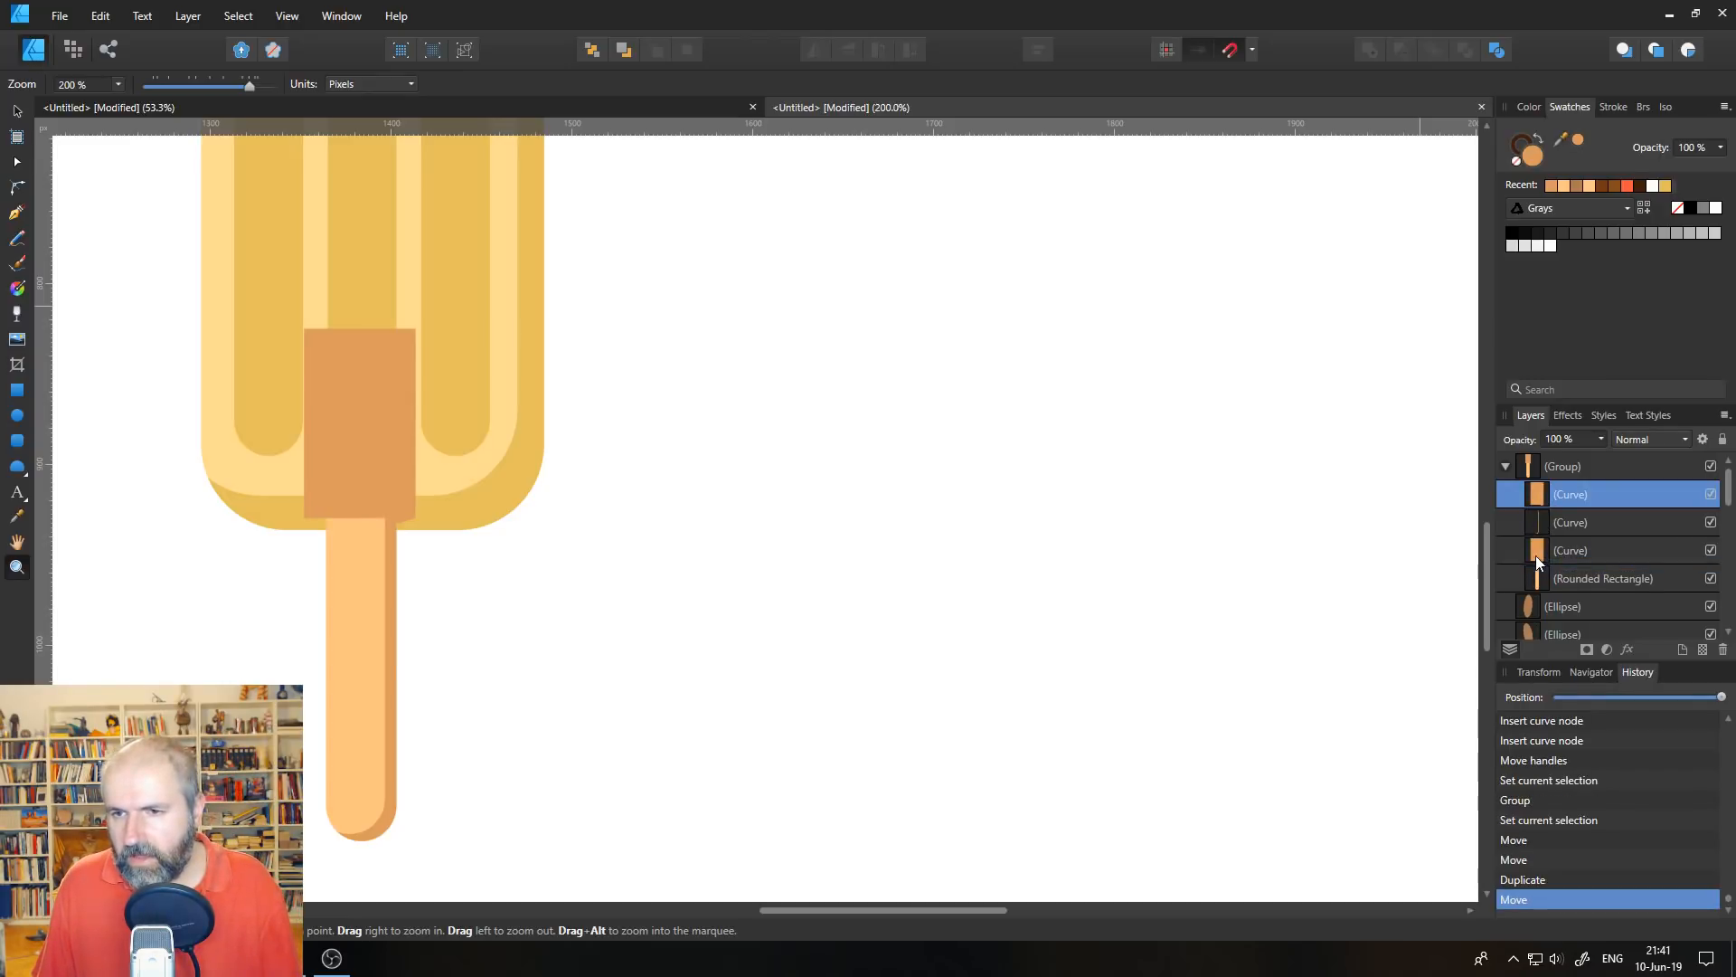
- Subtract the lower copy of the cover shape from the stick's rounded rectangle as a non-destructive compound
click(1543, 552)
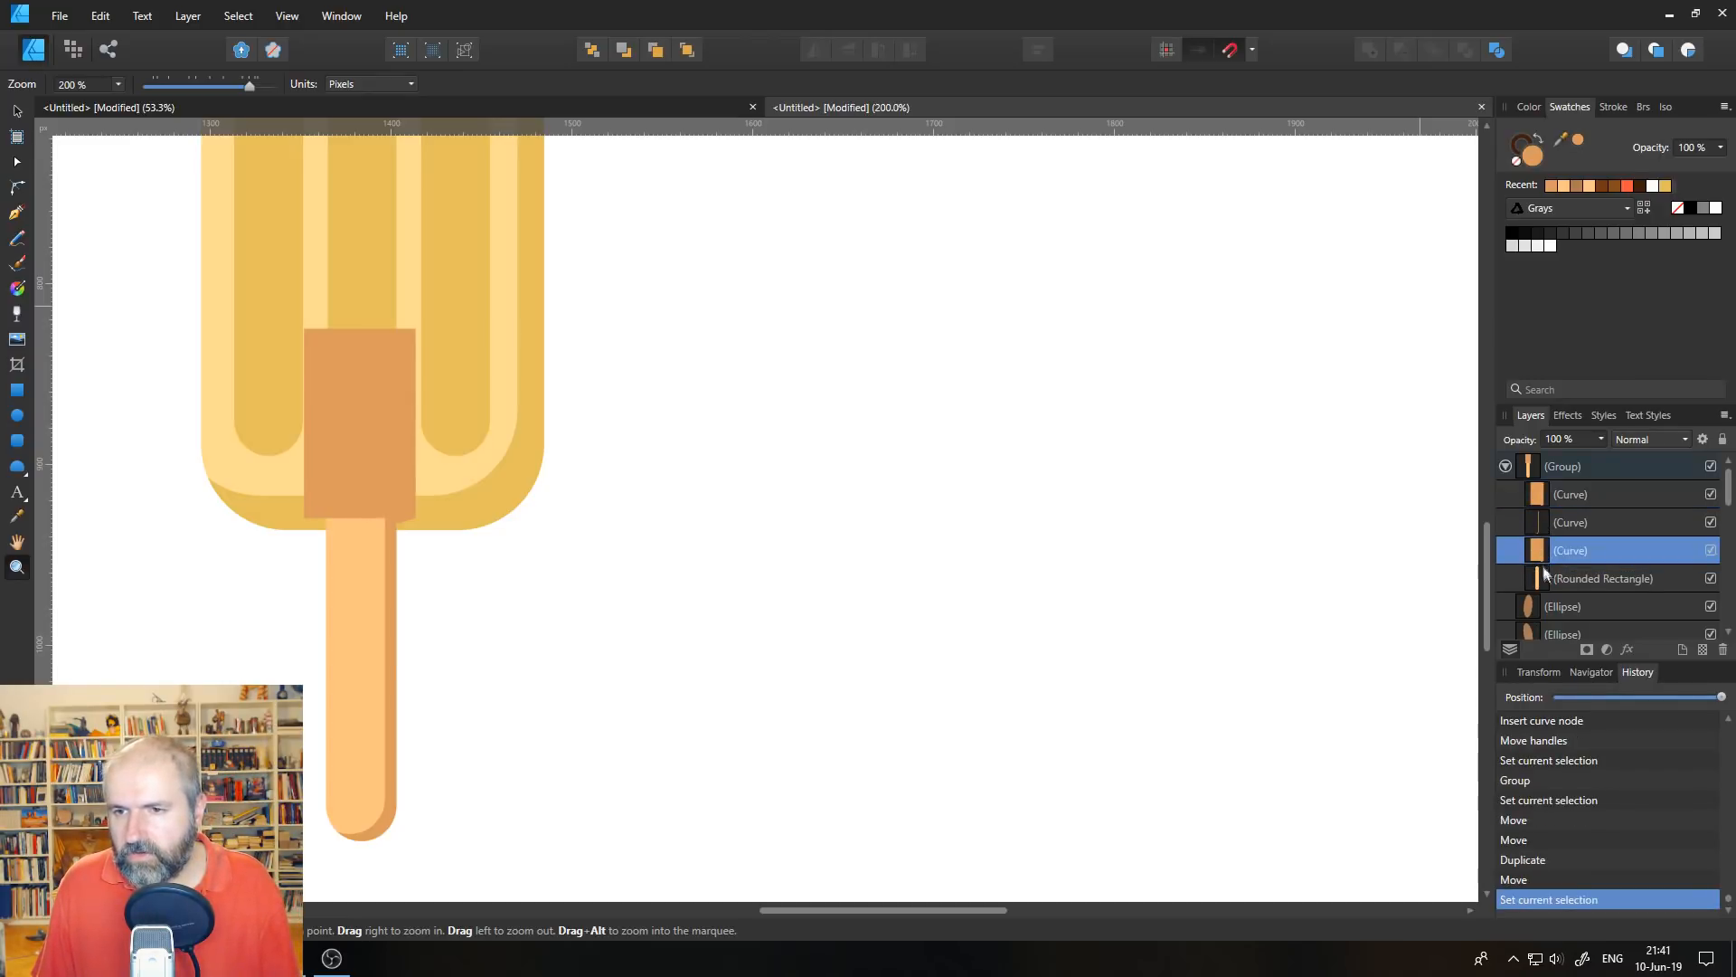
shift+click(1543, 577)
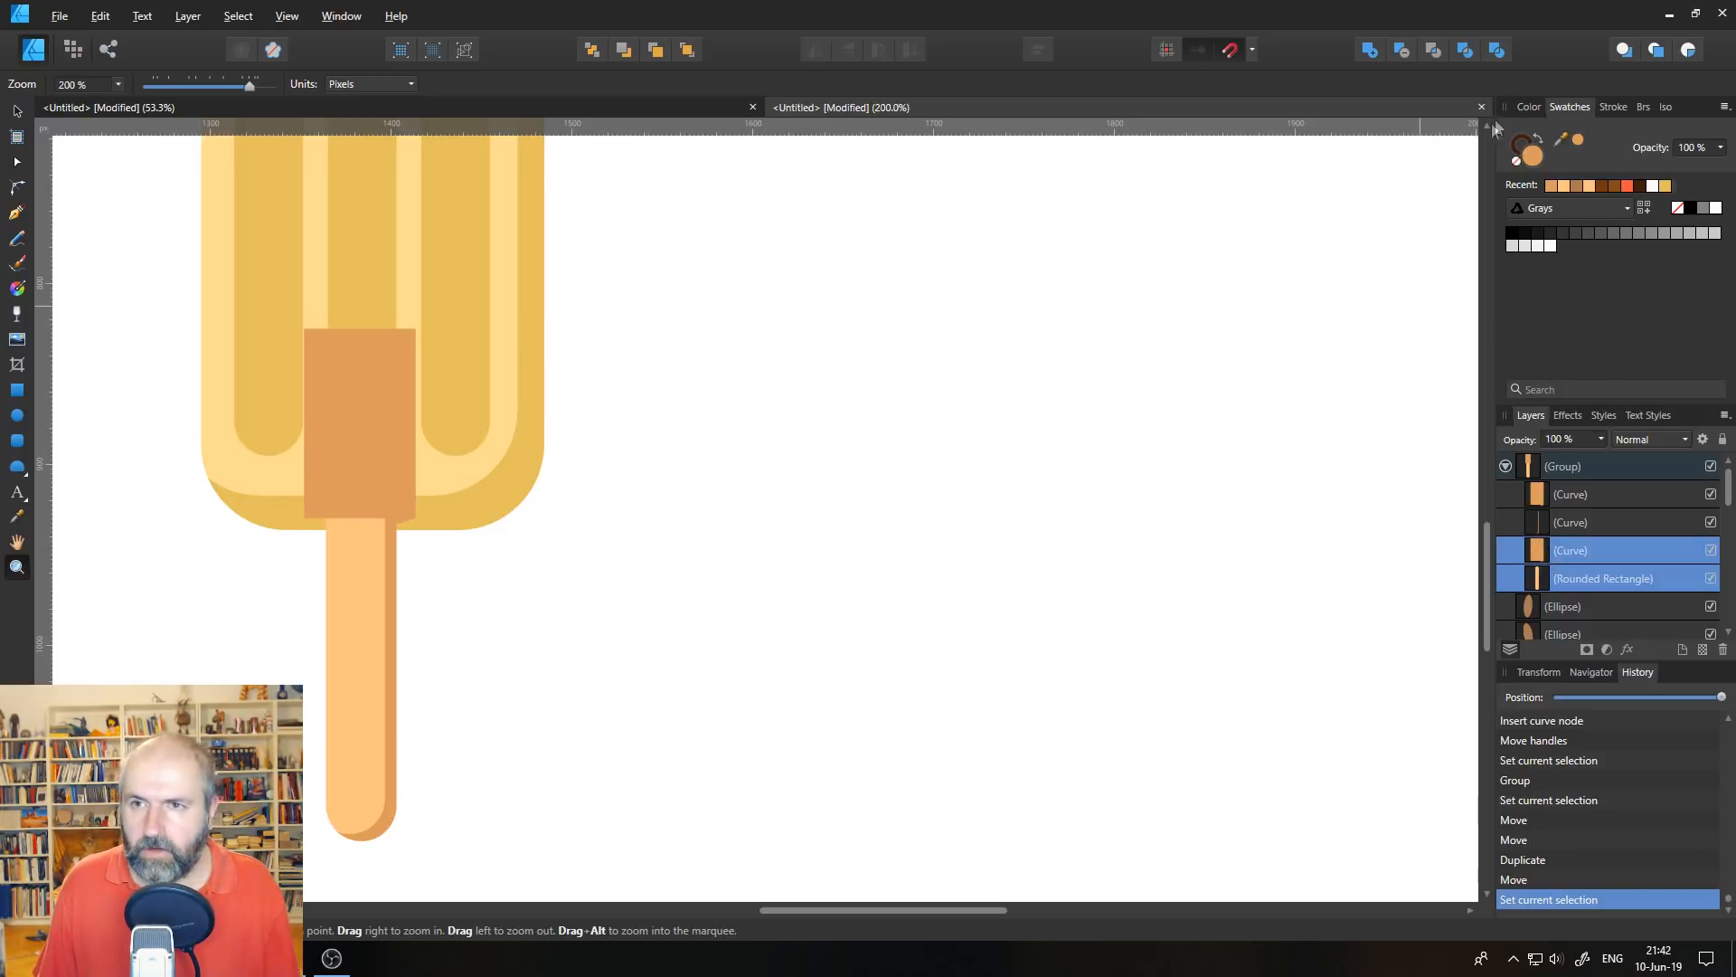
alt+click(1404, 51)
click(1515, 549)
click(1516, 551)
- Subtract the remaining cover shape from the stick's shading sliver as a second non-destructive compound
click(1533, 522)
shift+click(1537, 493)
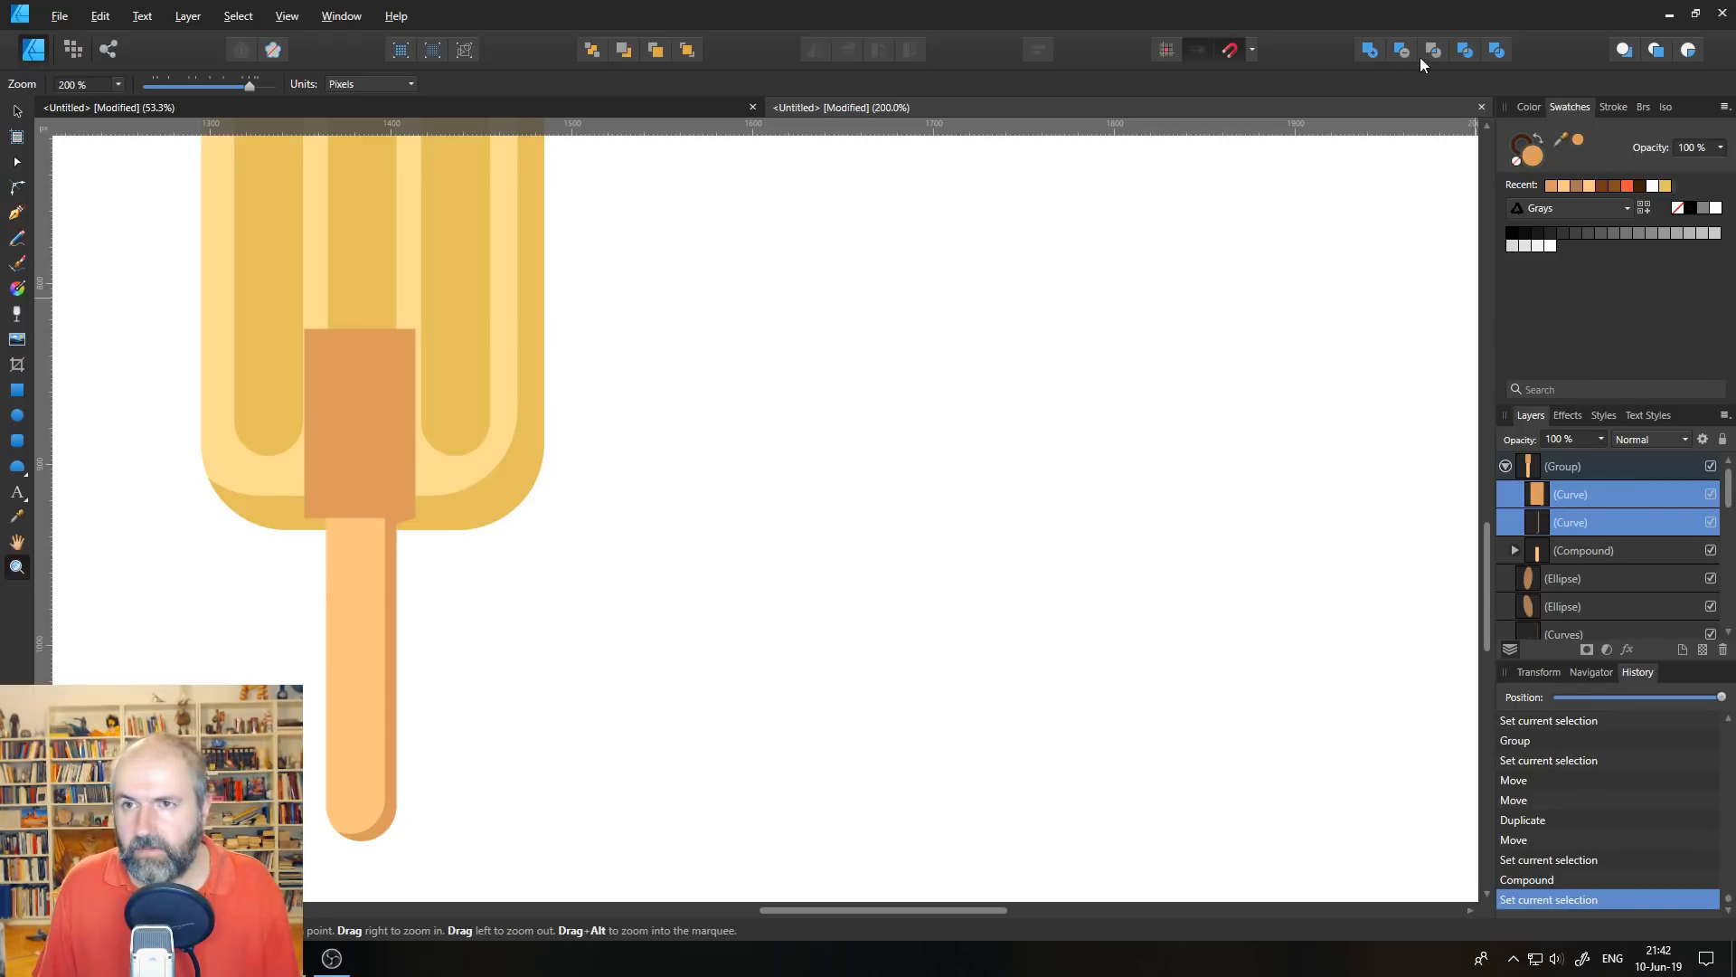
key(alt)
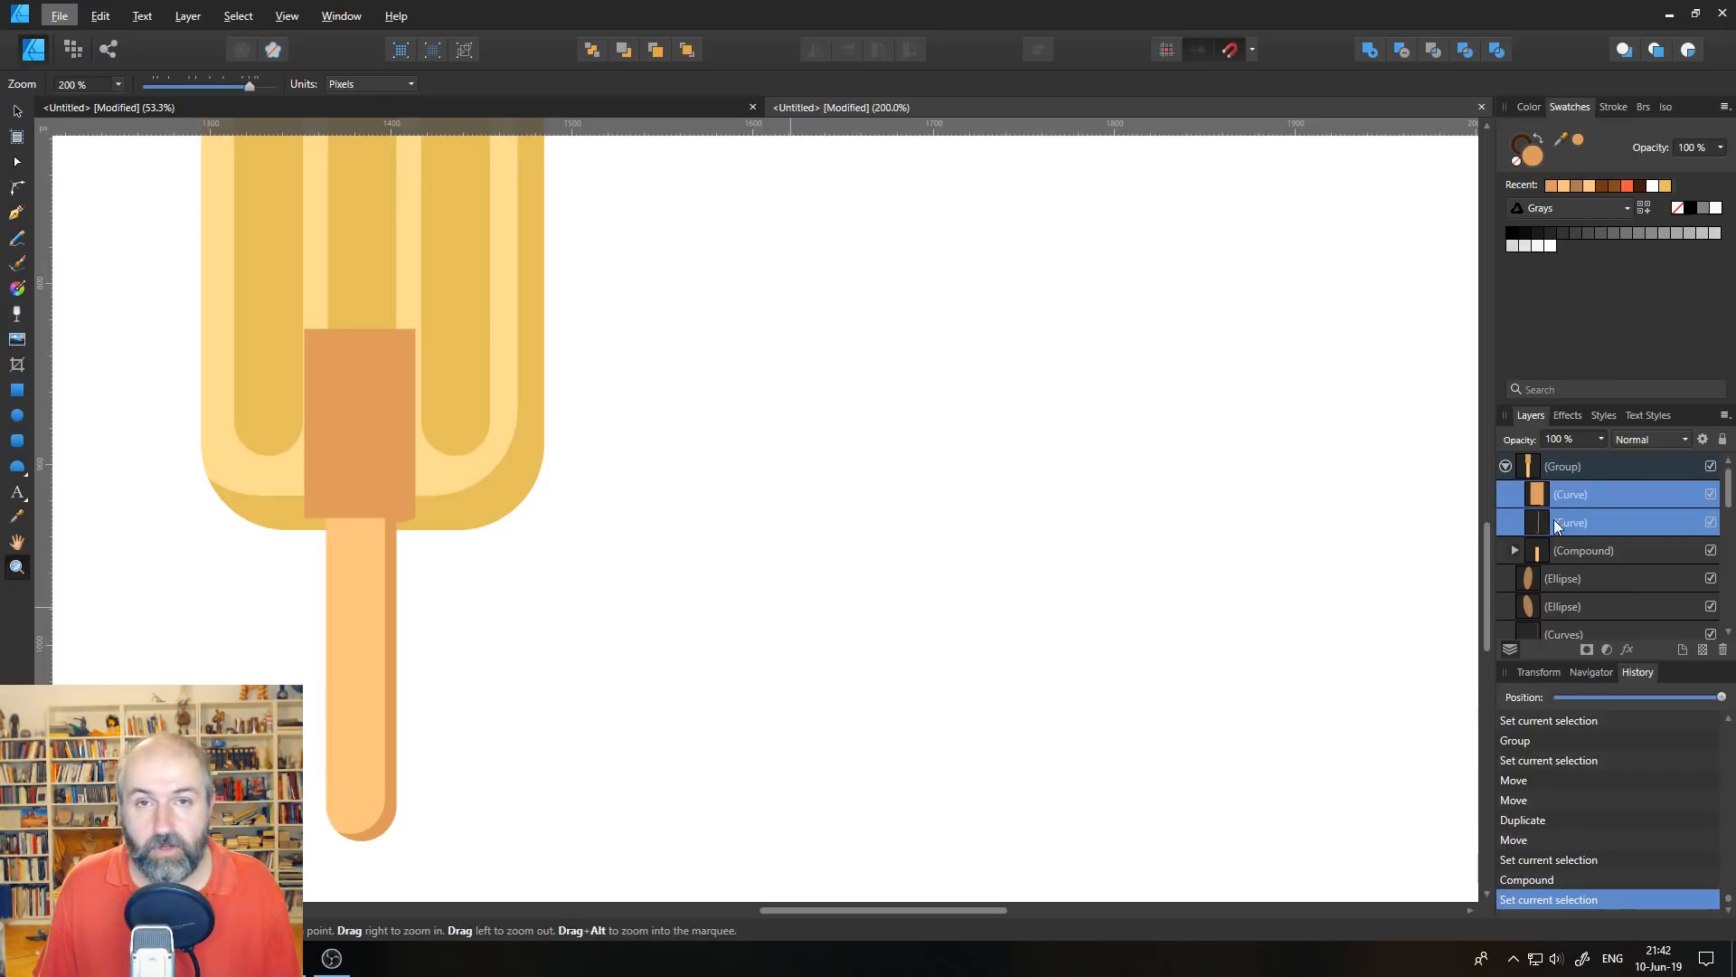
key(alt)
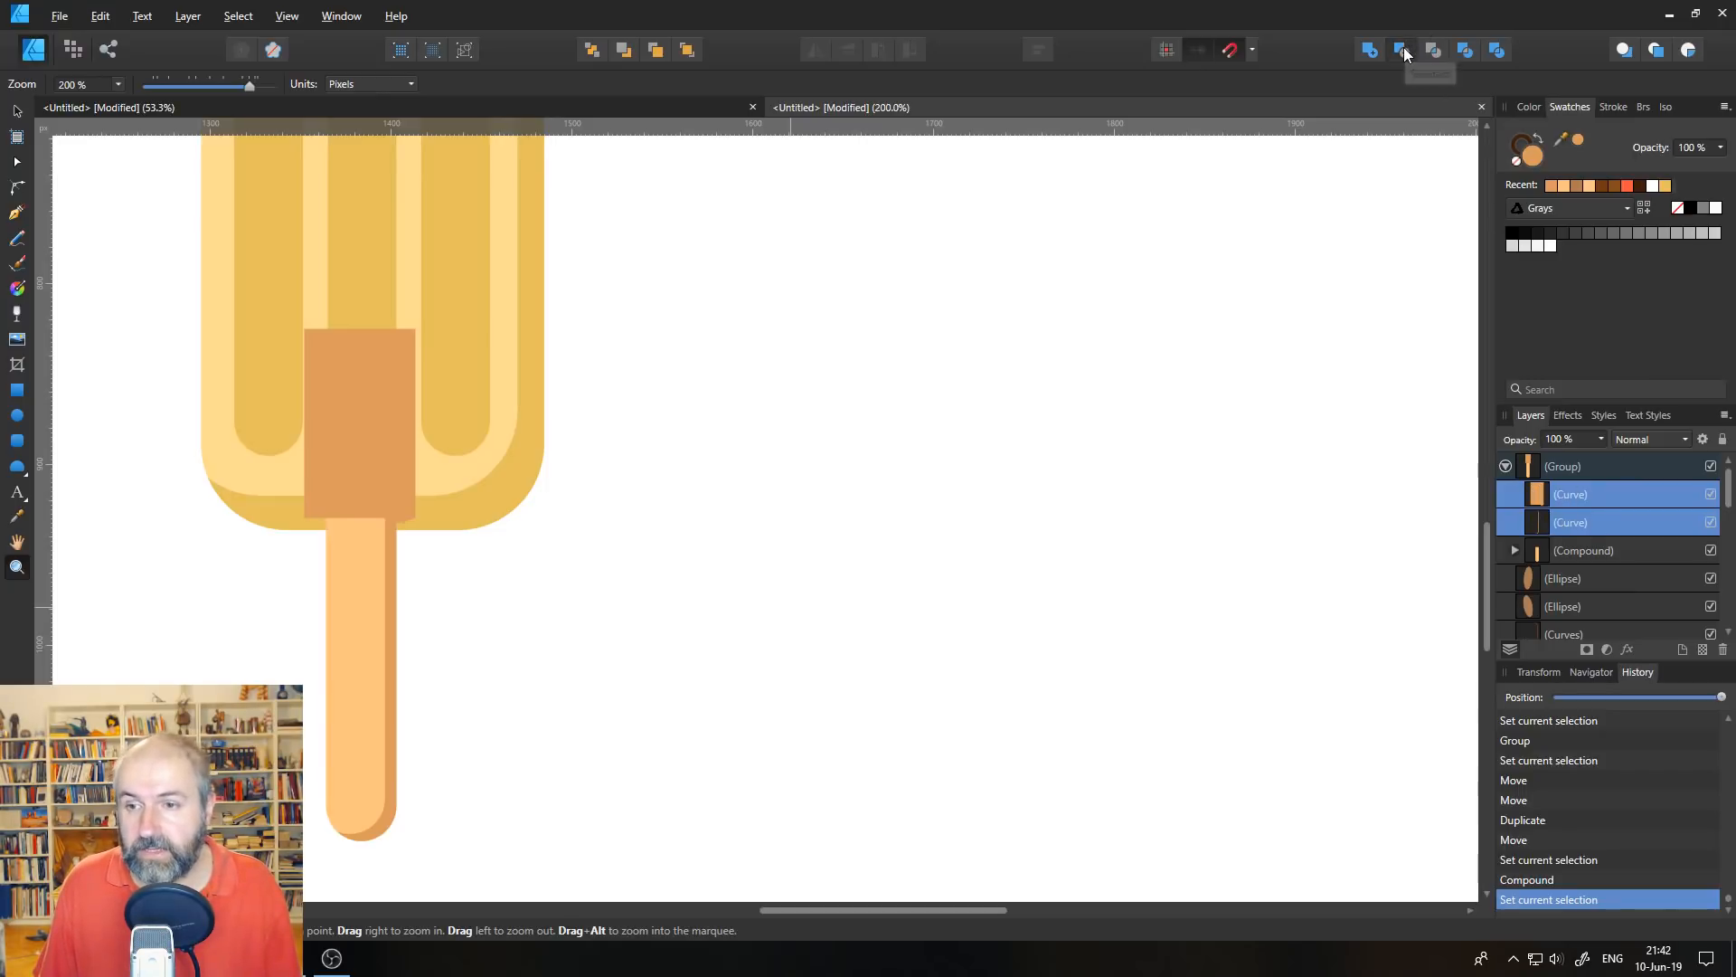
click(1403, 50)
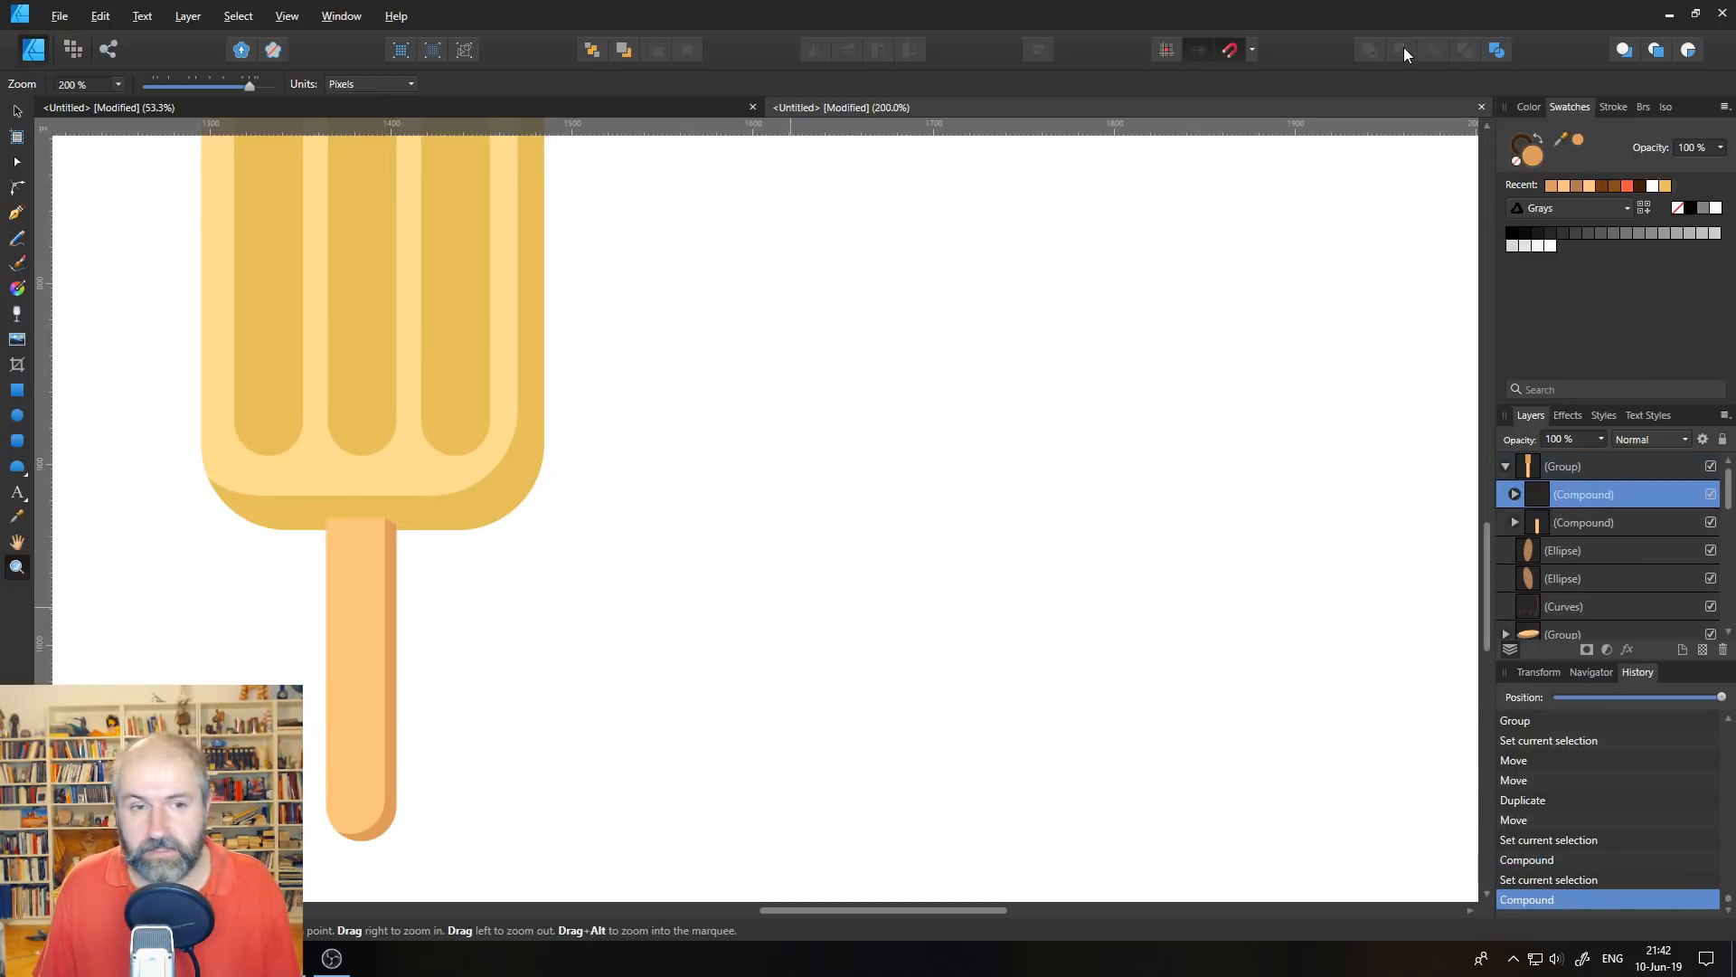
- Move the whole stick group up slightly so its cut end overlaps the popsicle's lower edge further
click(17, 111)
drag(366, 627, 366, 619)
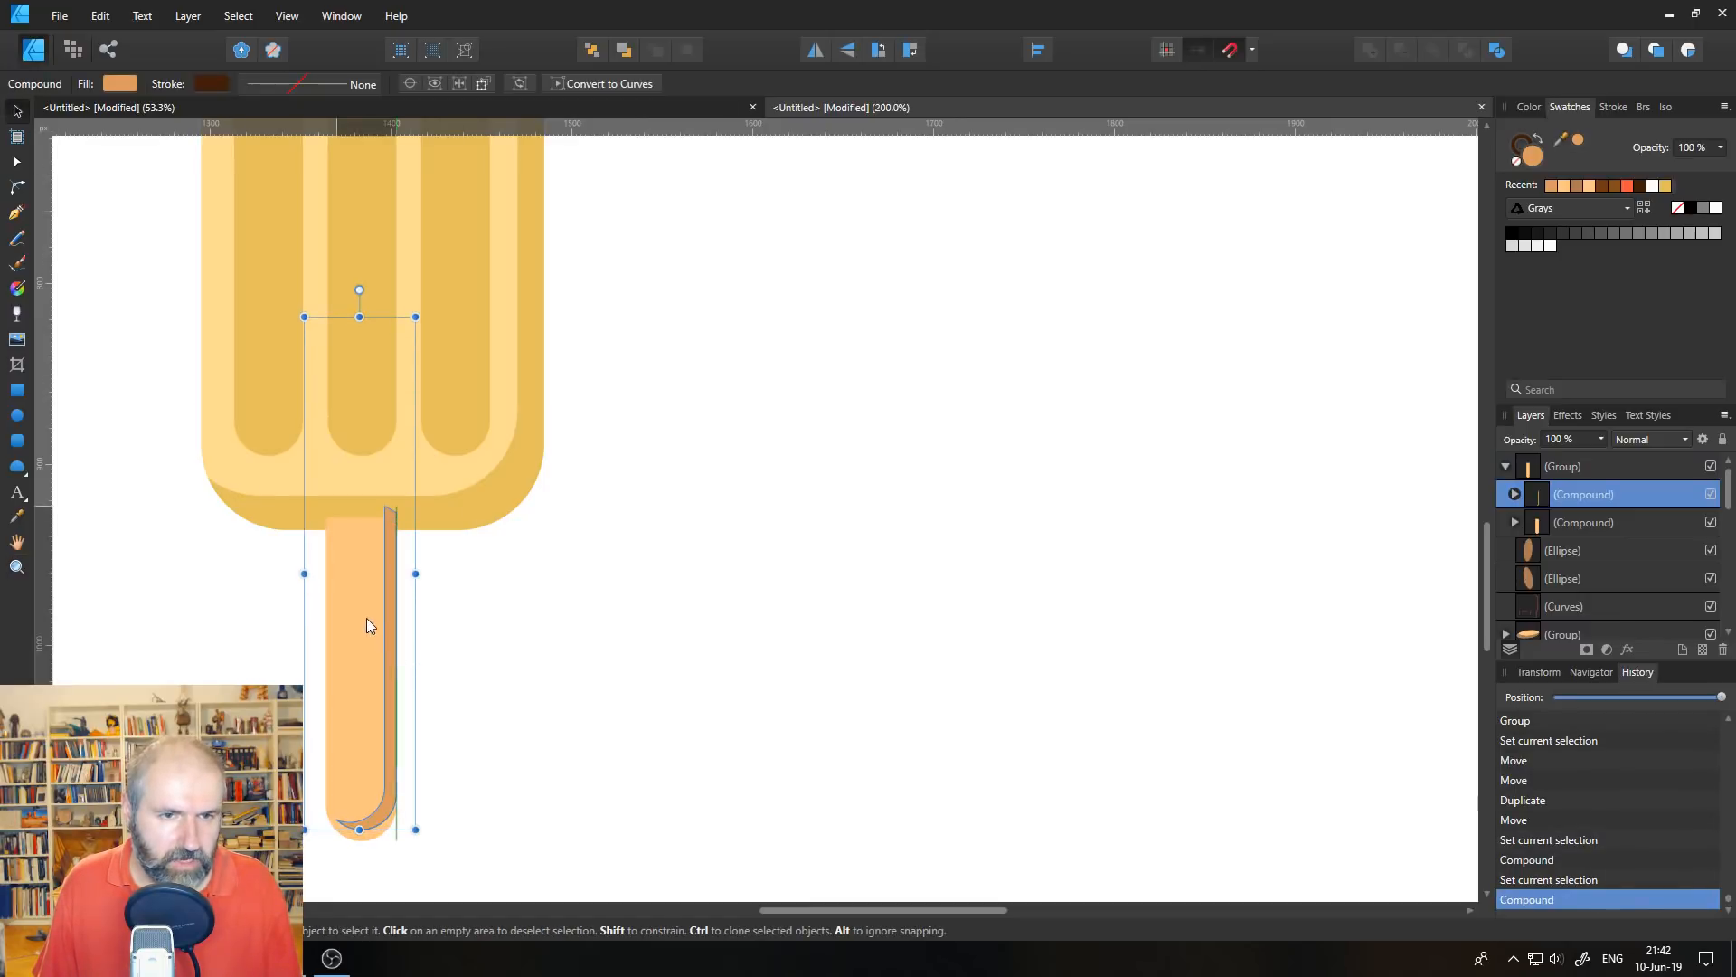
key(ctrl+z)
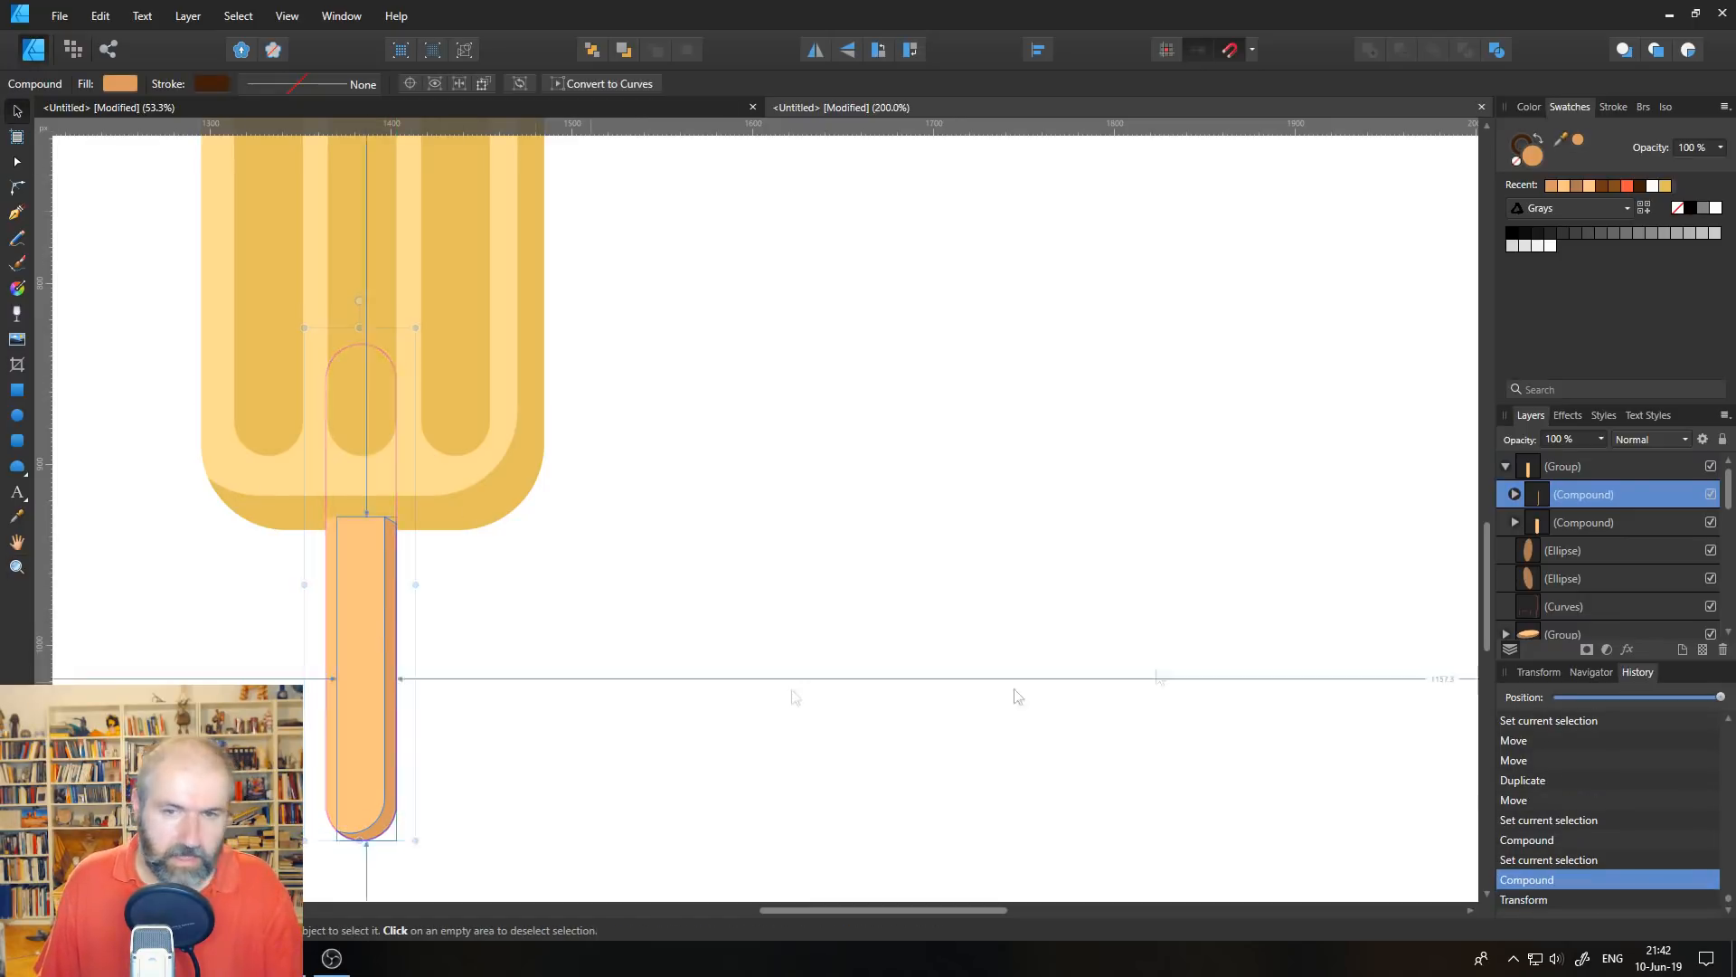
click(1573, 467)
drag(351, 577, 354, 568)
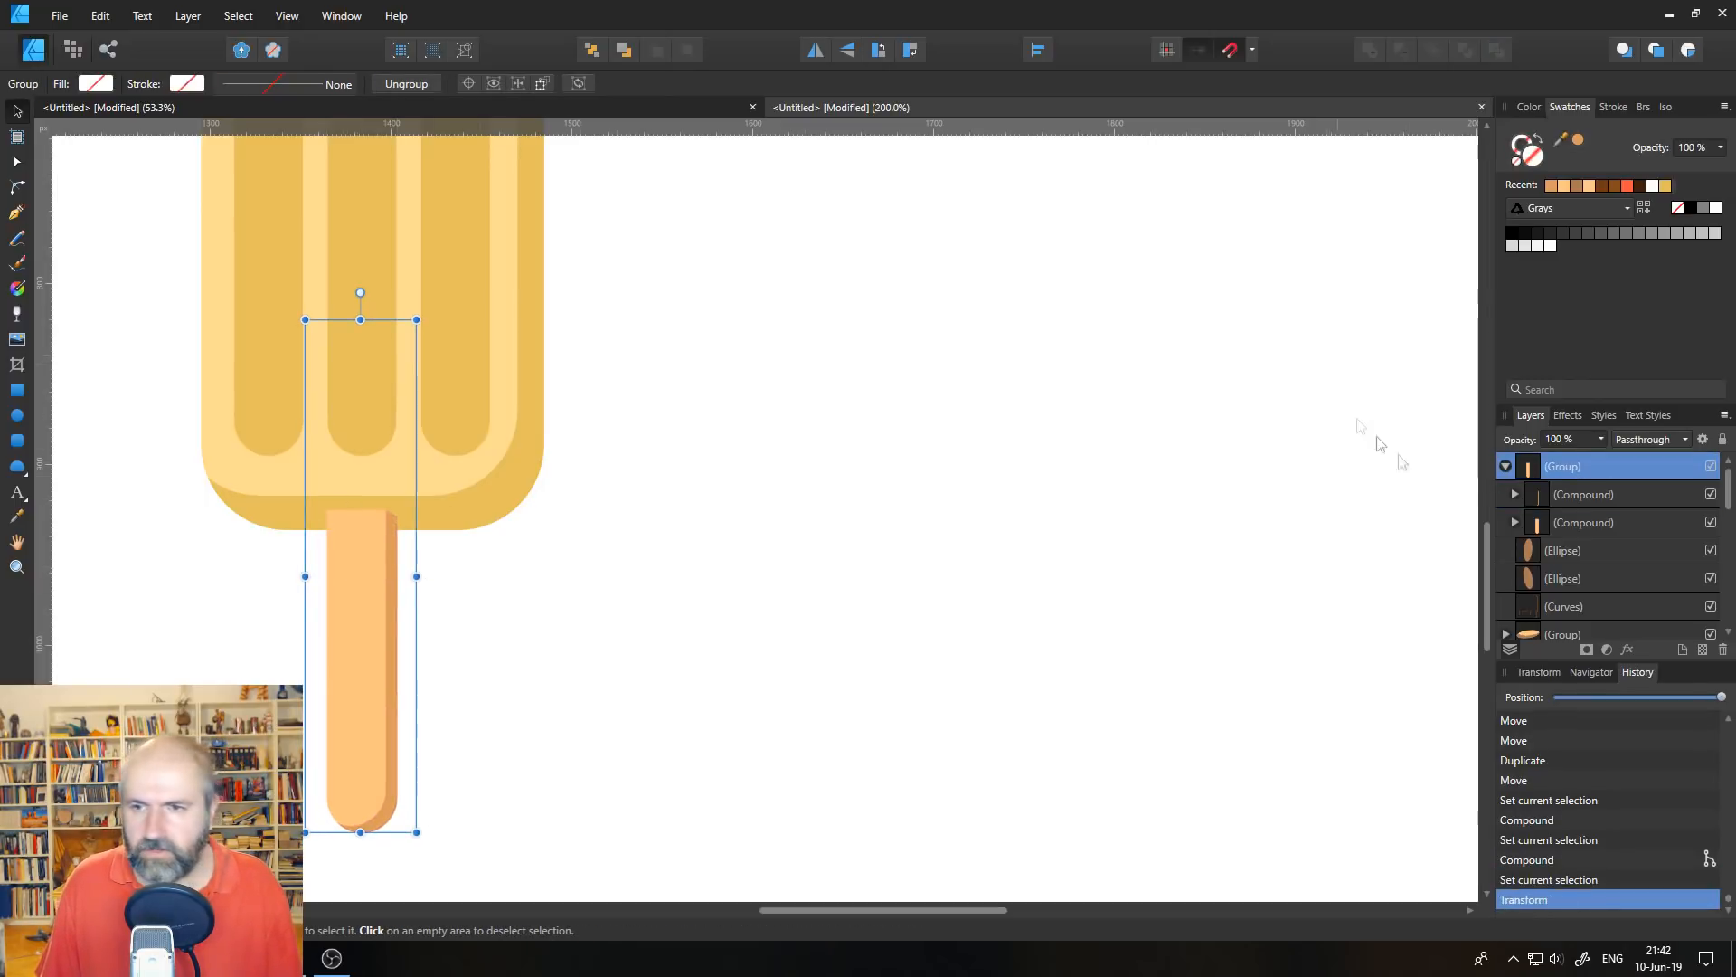
- Group all popsicle parts from the stick down to Body 1, leaving out the reference image, and name the group "Ice Cream 1"
click(1505, 466)
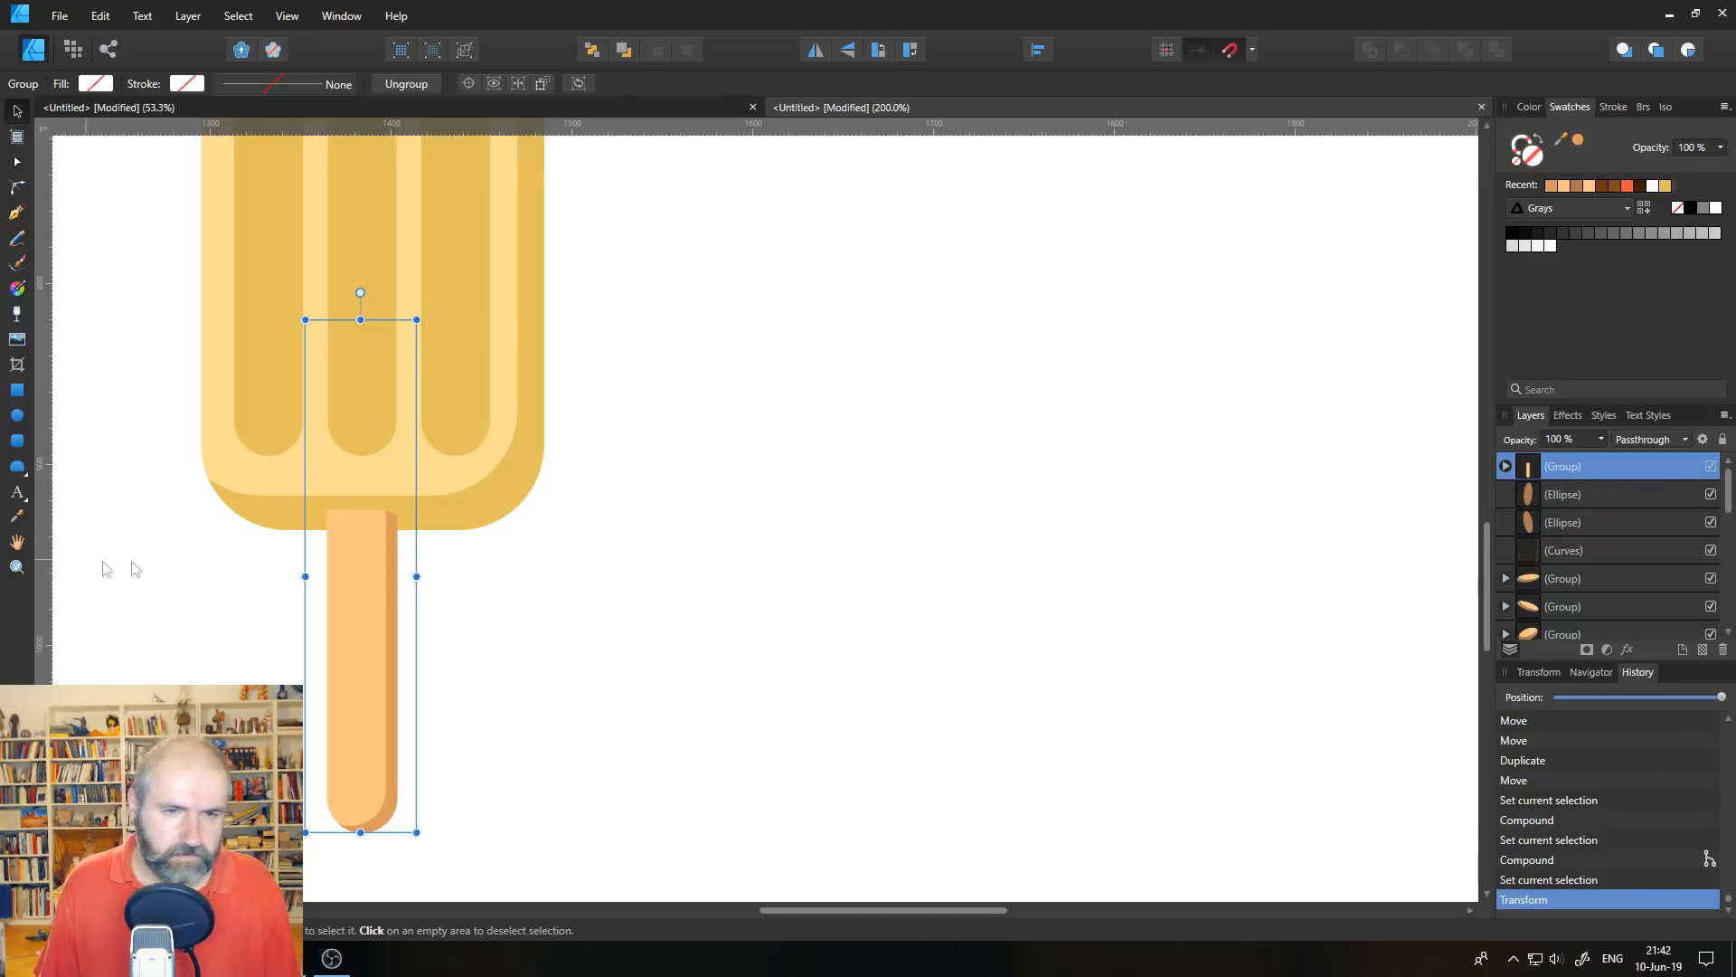
scroll(1608, 599, down, 5)
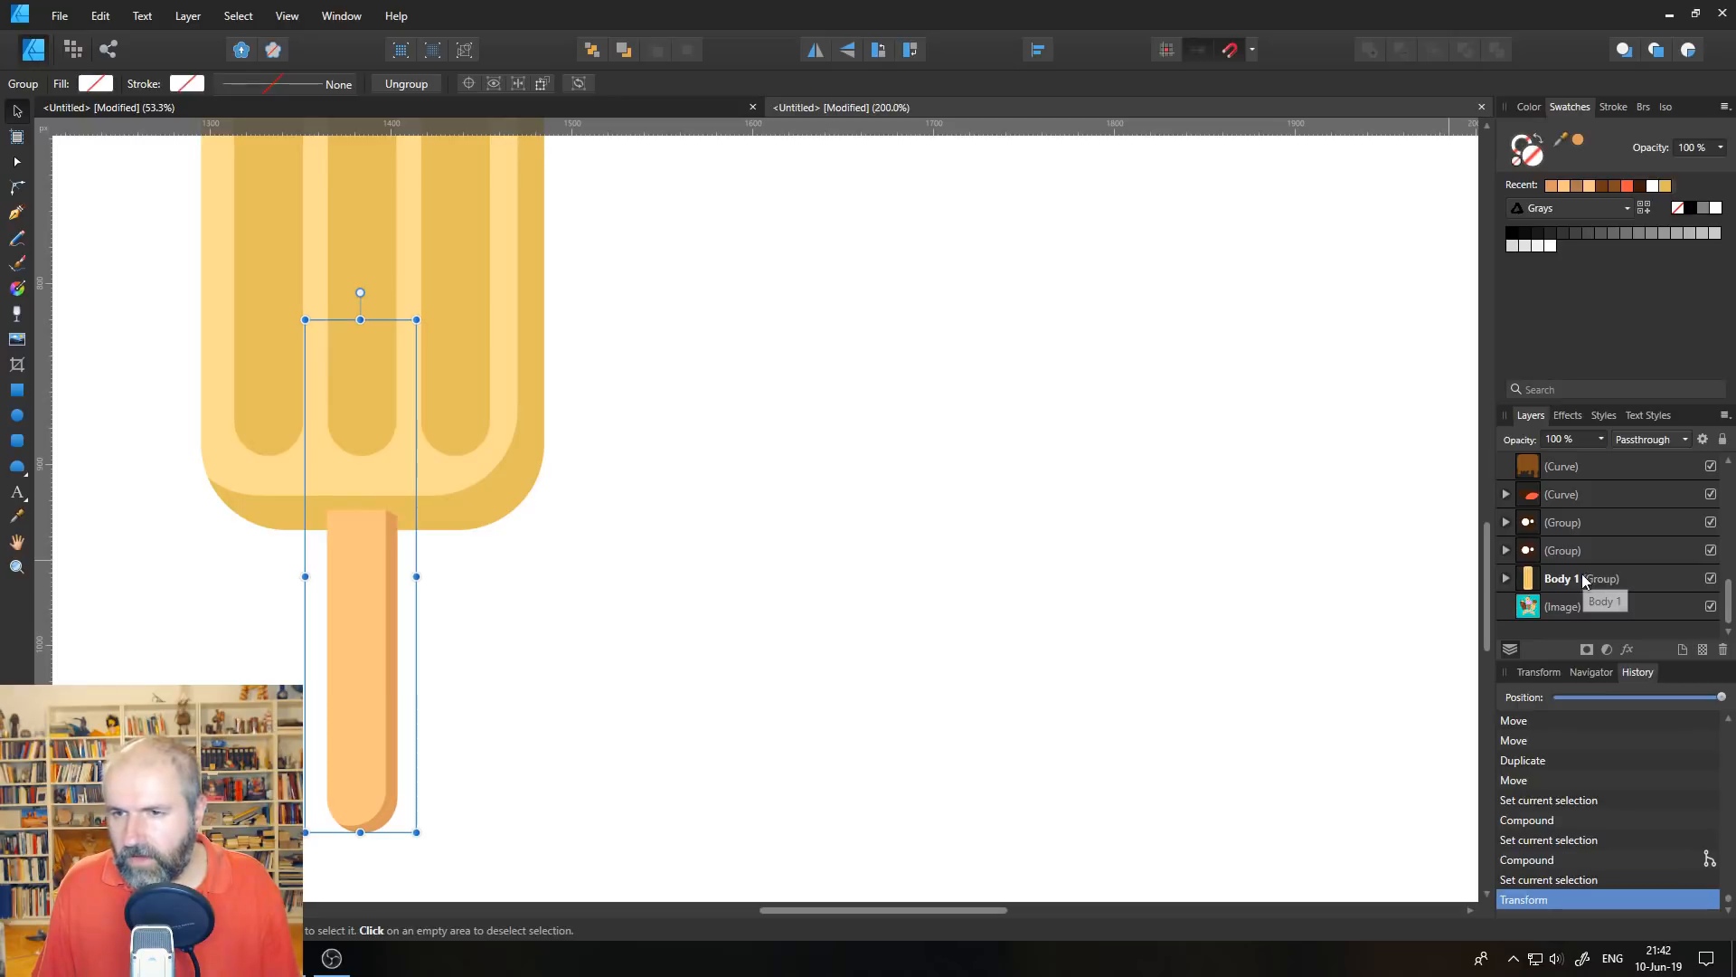
shift+click(1606, 578)
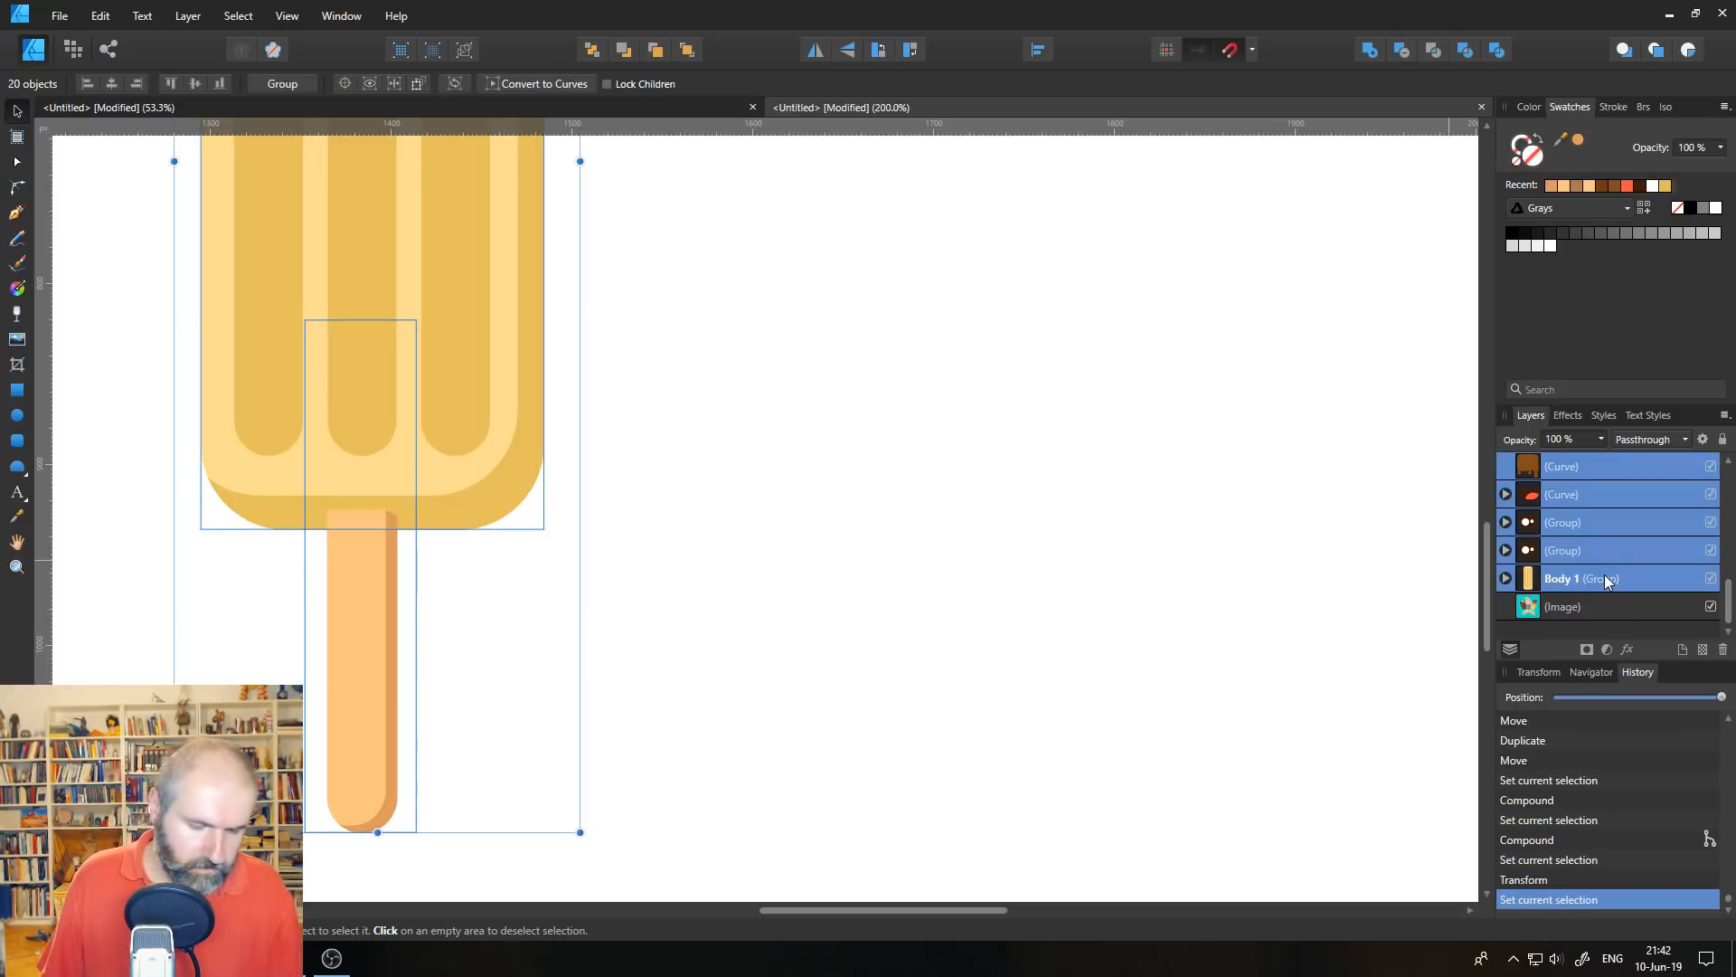
key(ctrl+g)
double_click(1576, 466)
text(Ice Cream)
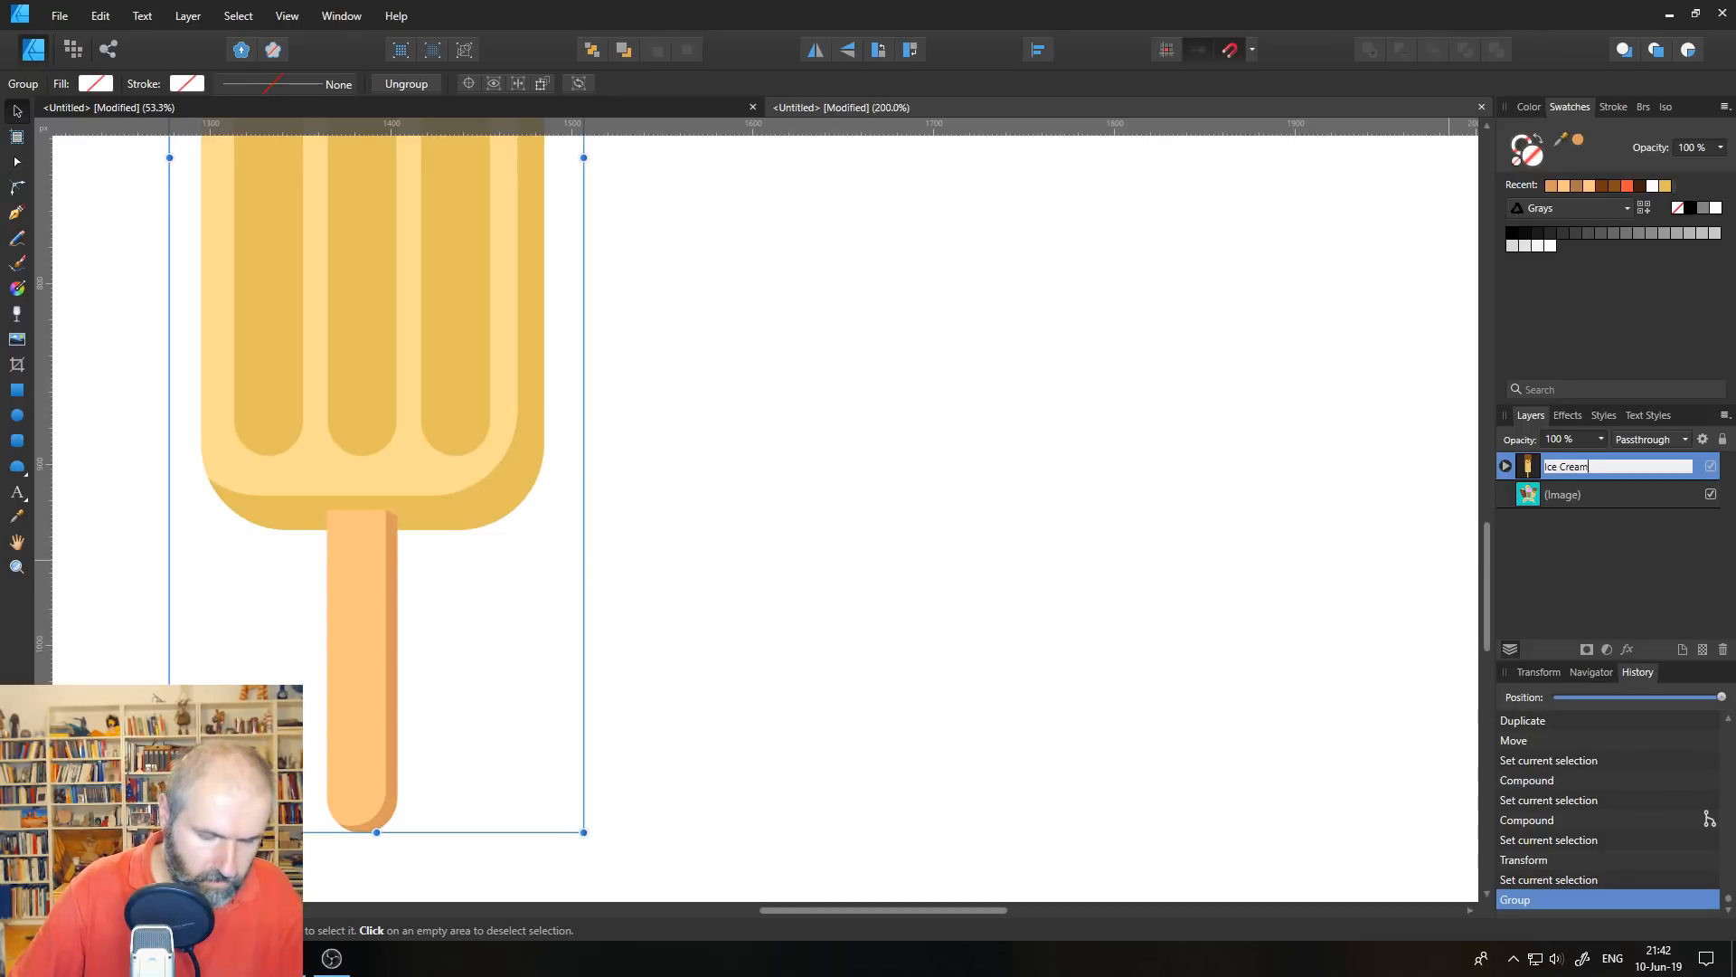
text( 1)
key(Return)
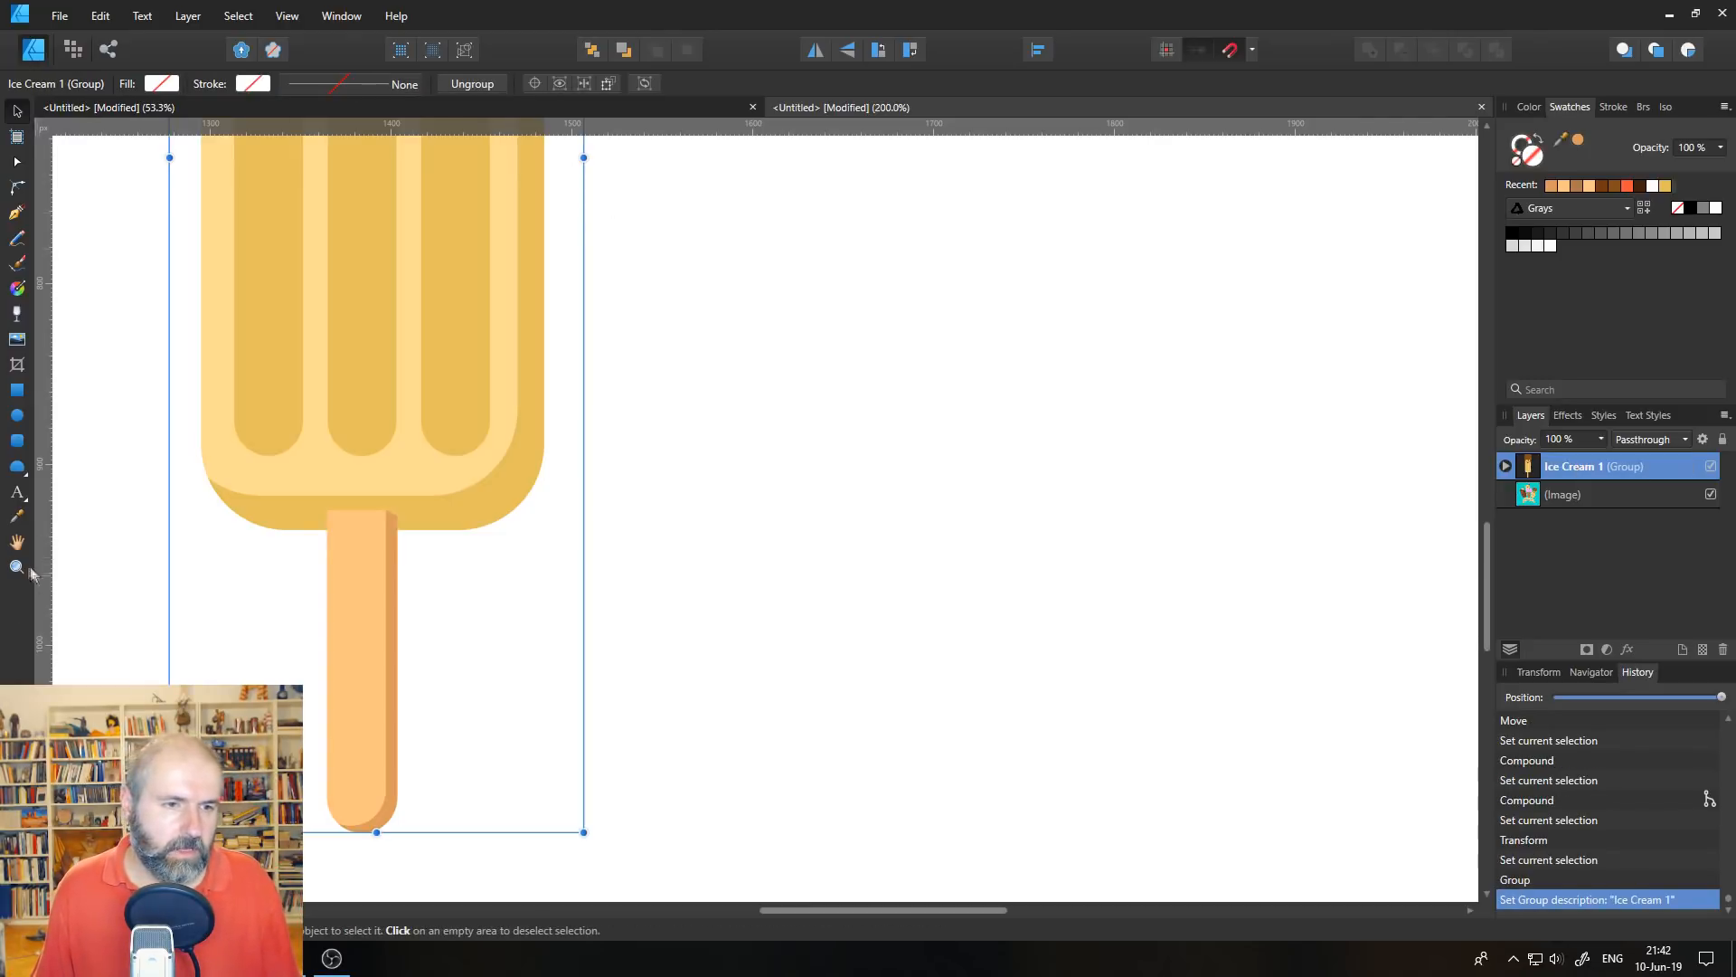
- Rotate the Ice Cream 1 group clockwise to match the reference popsicle's tilt and place it directly beside that popsicle
scroll(329, 550, down, 5)
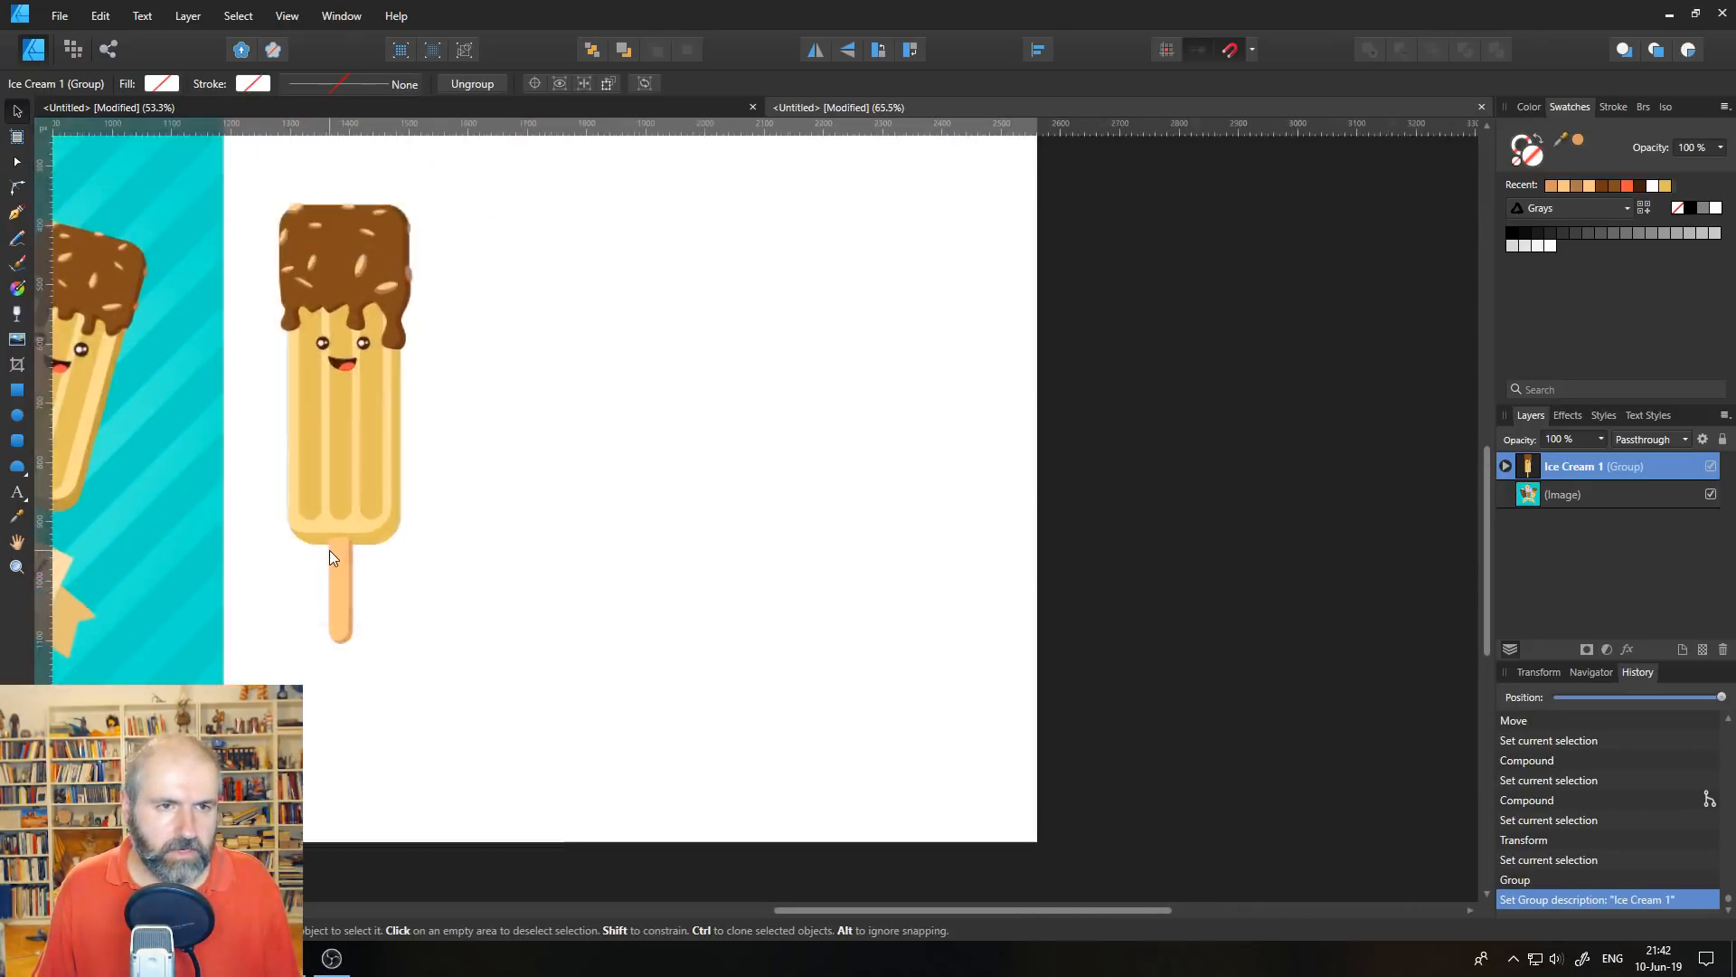
drag(481, 415, 700, 533)
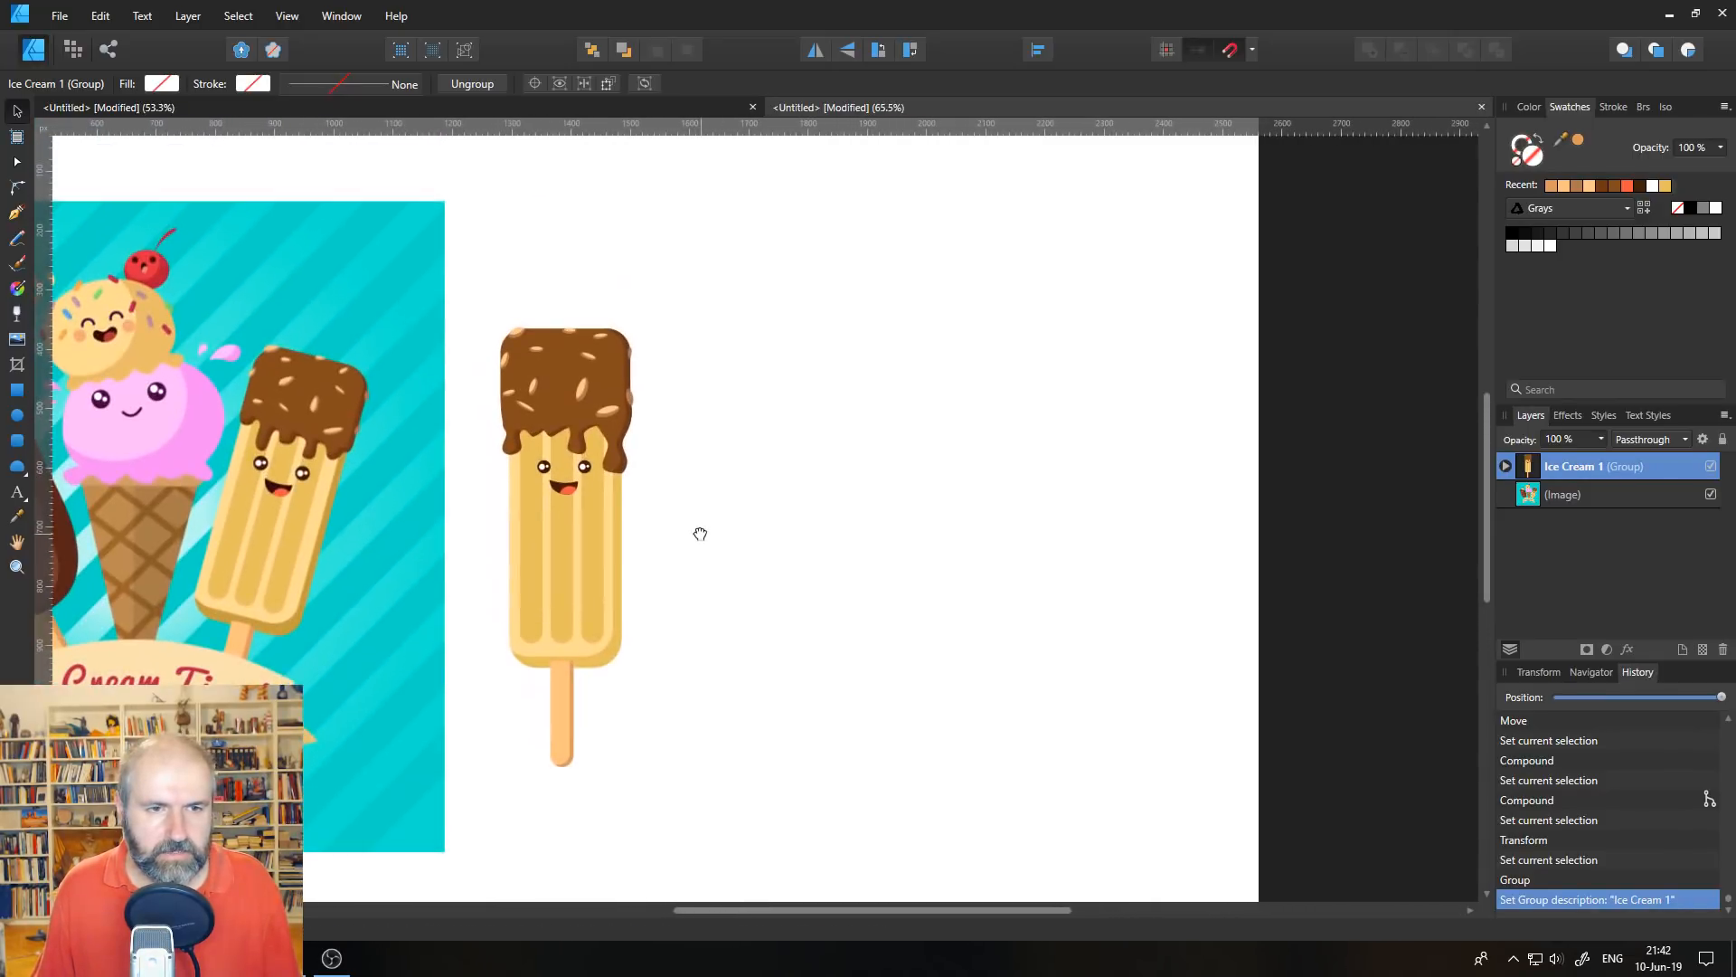
drag(566, 297, 629, 302)
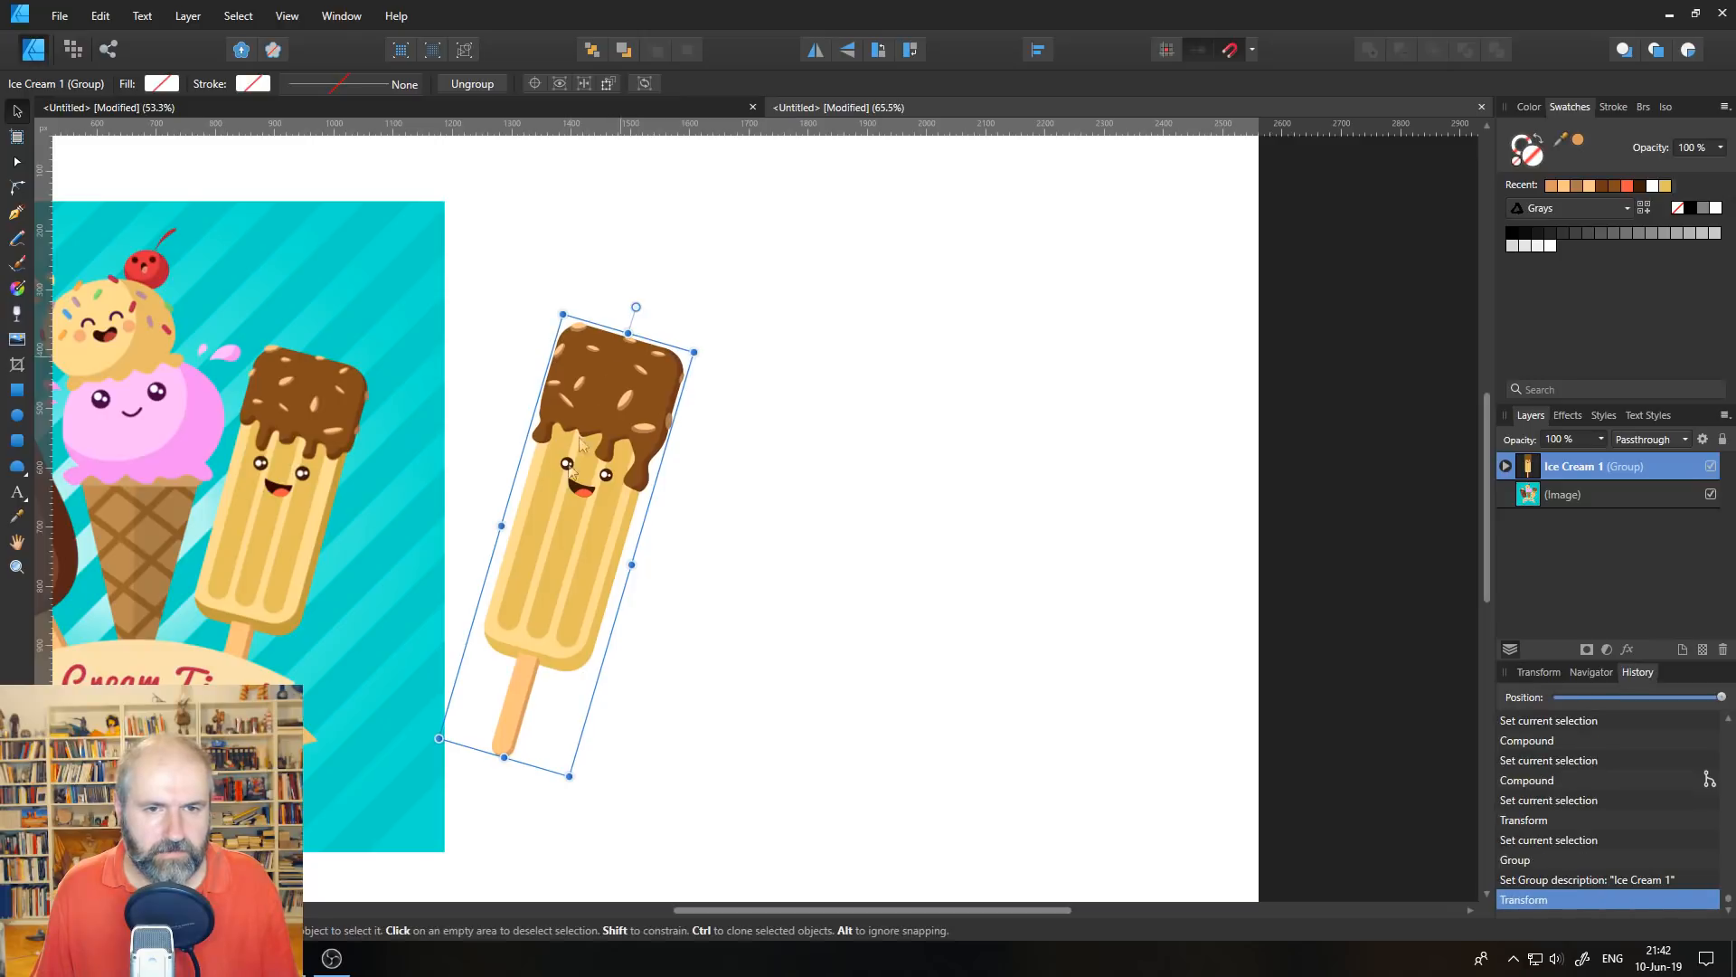
drag(551, 495, 383, 492)
- Move the mouth and both eyes together a little further down the tilted popsicle's body
key(z)
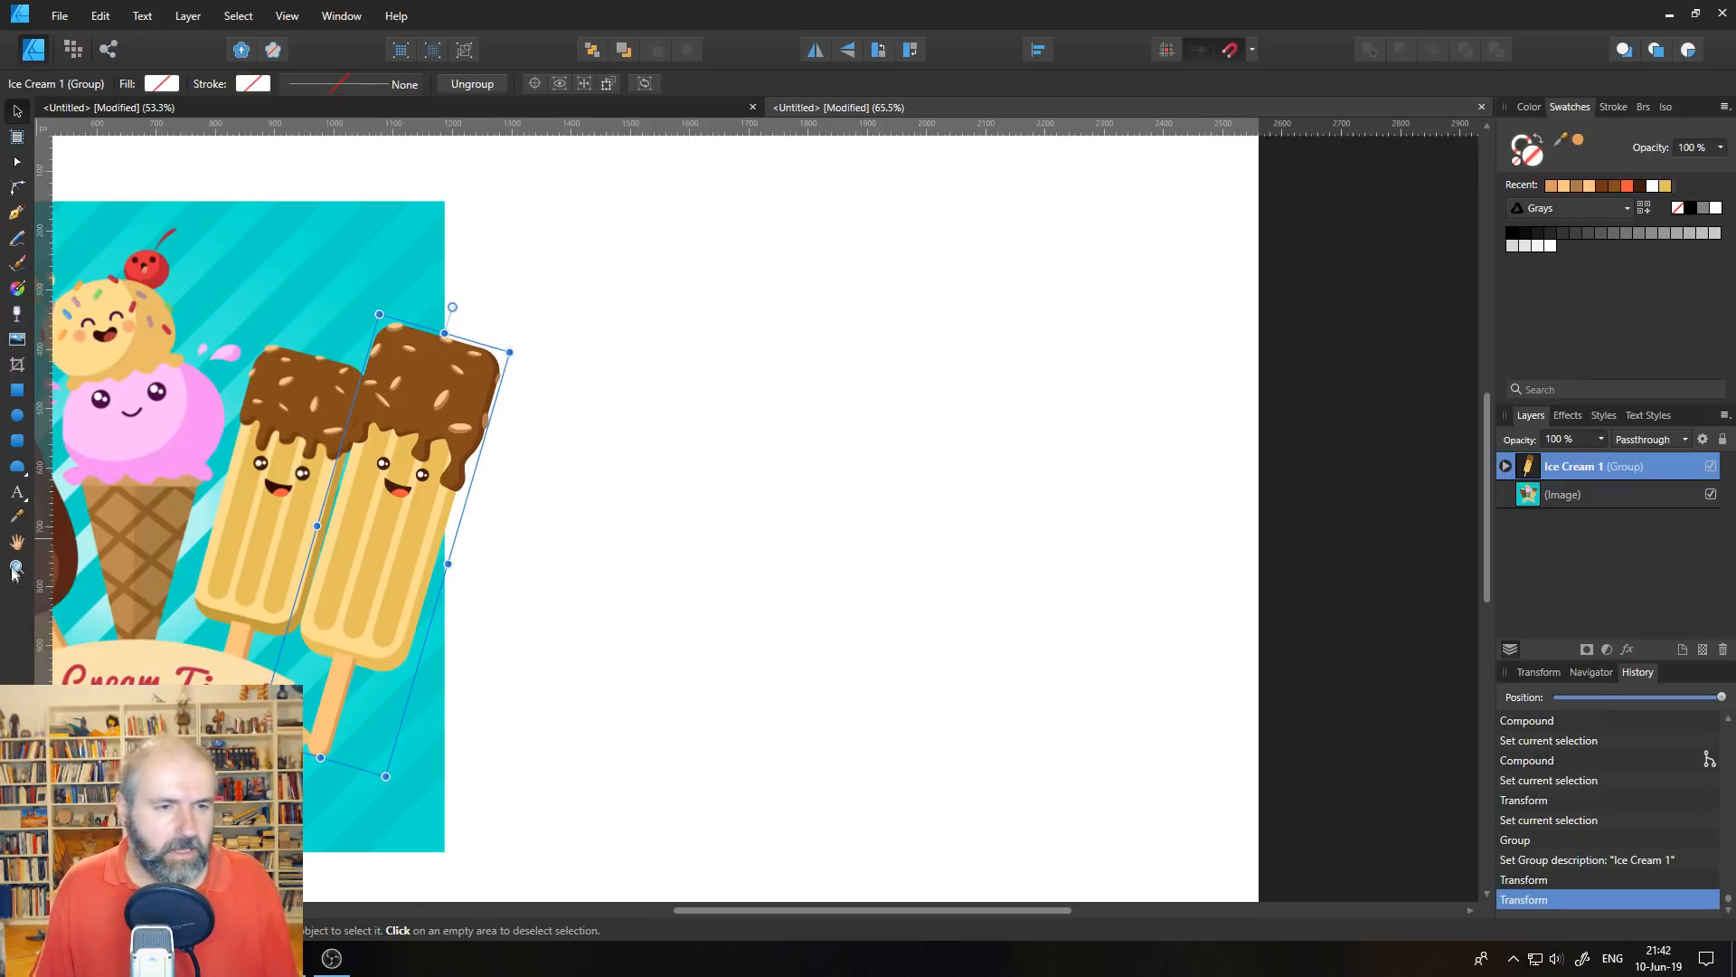
click(374, 480)
click(373, 480)
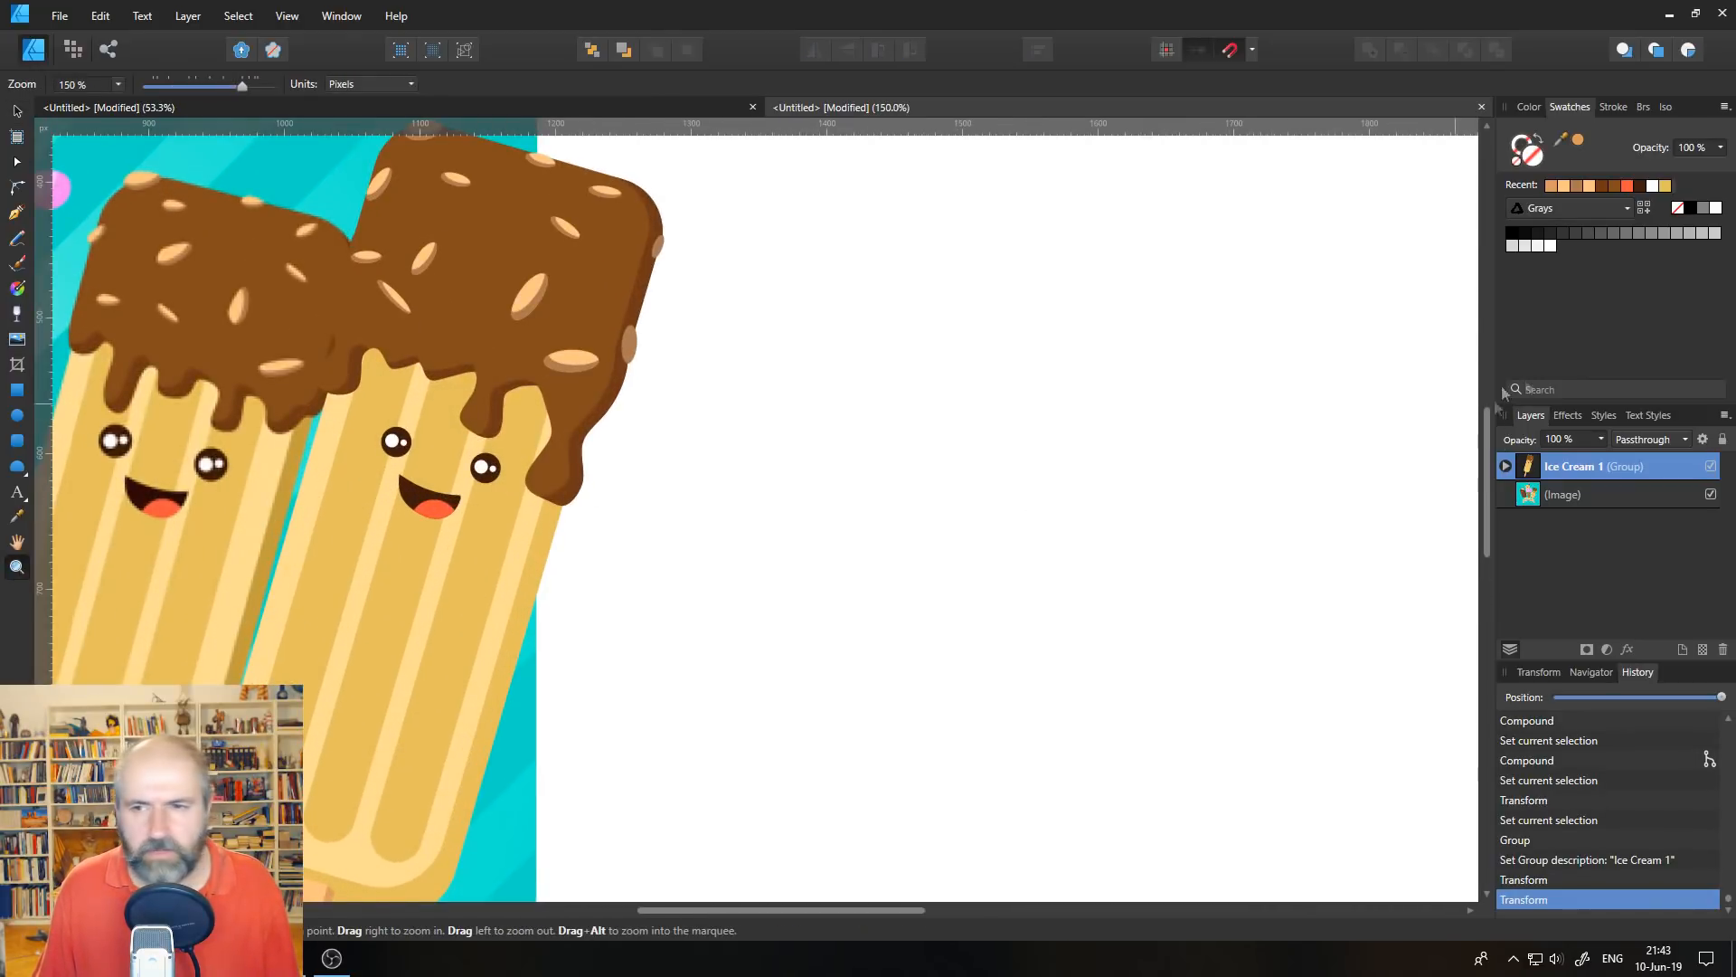
click(1505, 467)
scroll(1585, 523, down, 5)
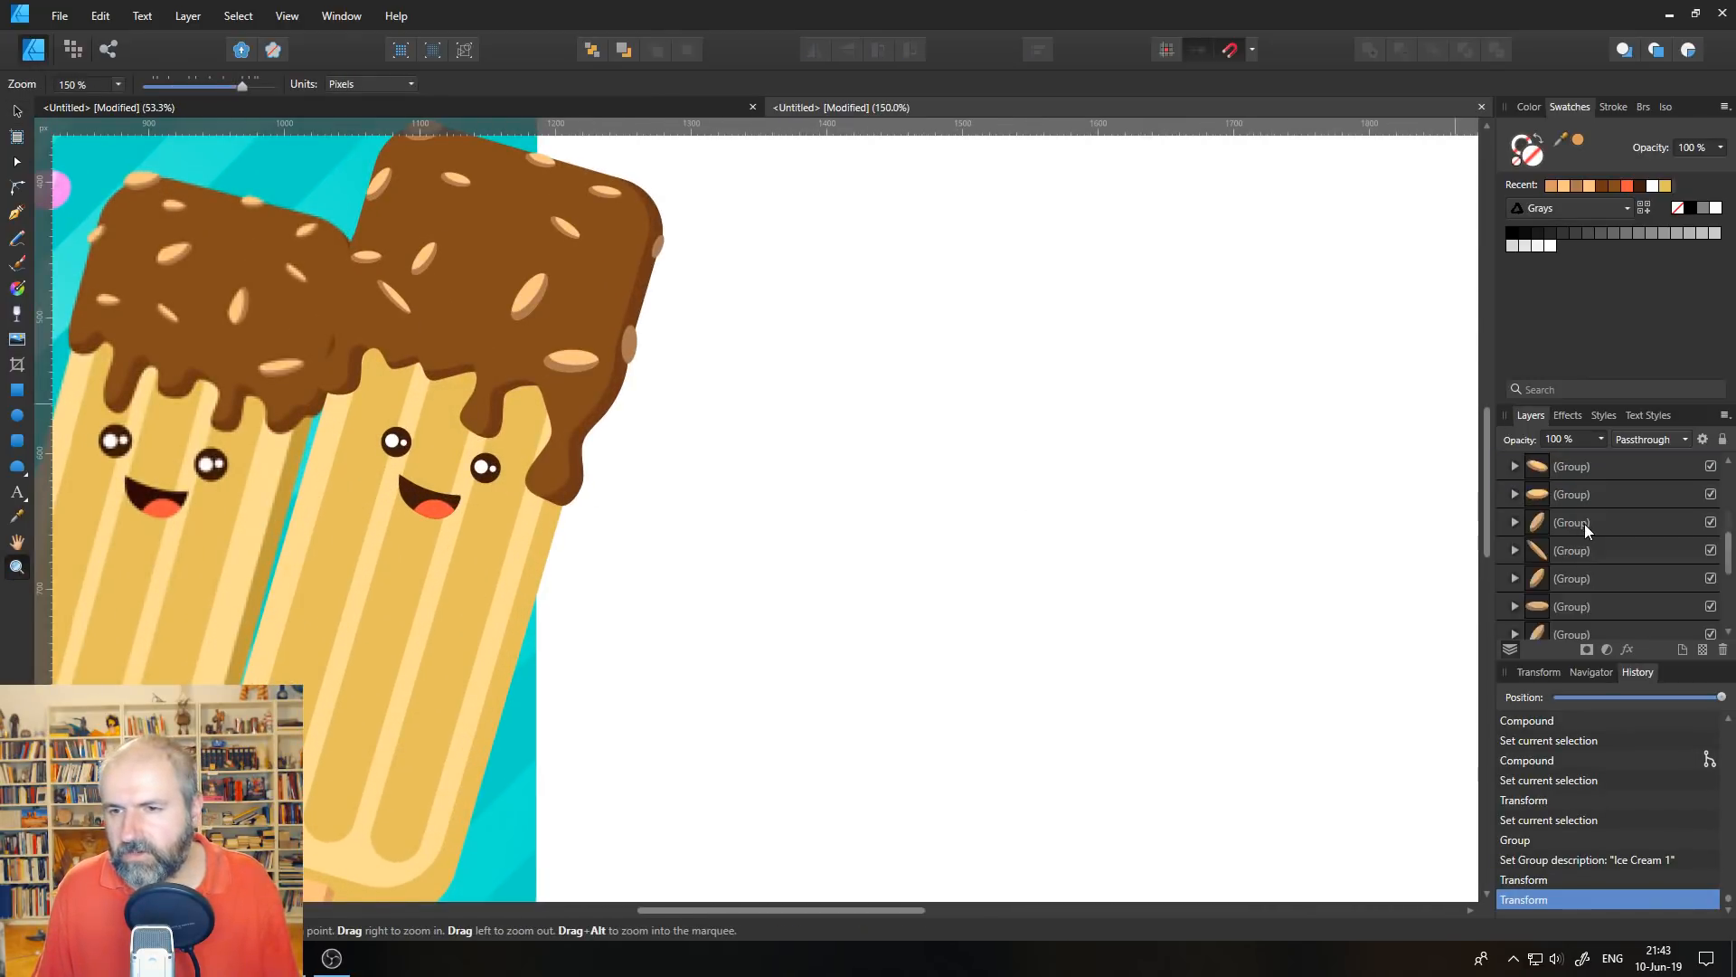
click(1537, 500)
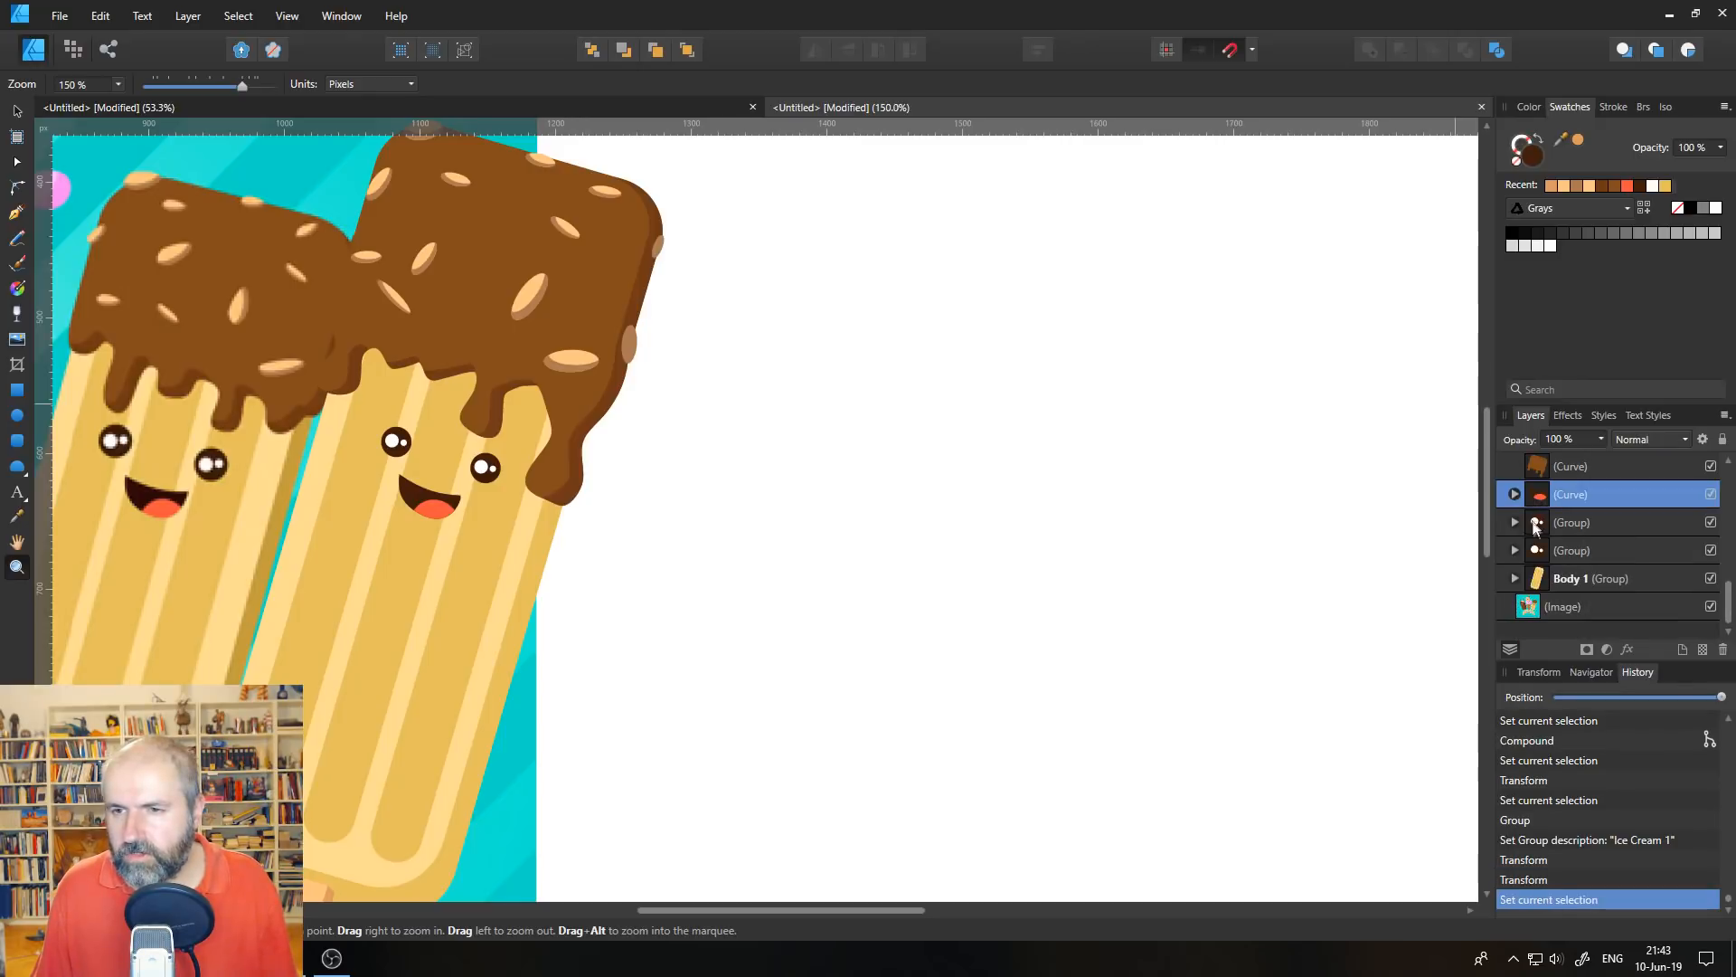
shift+click(1538, 550)
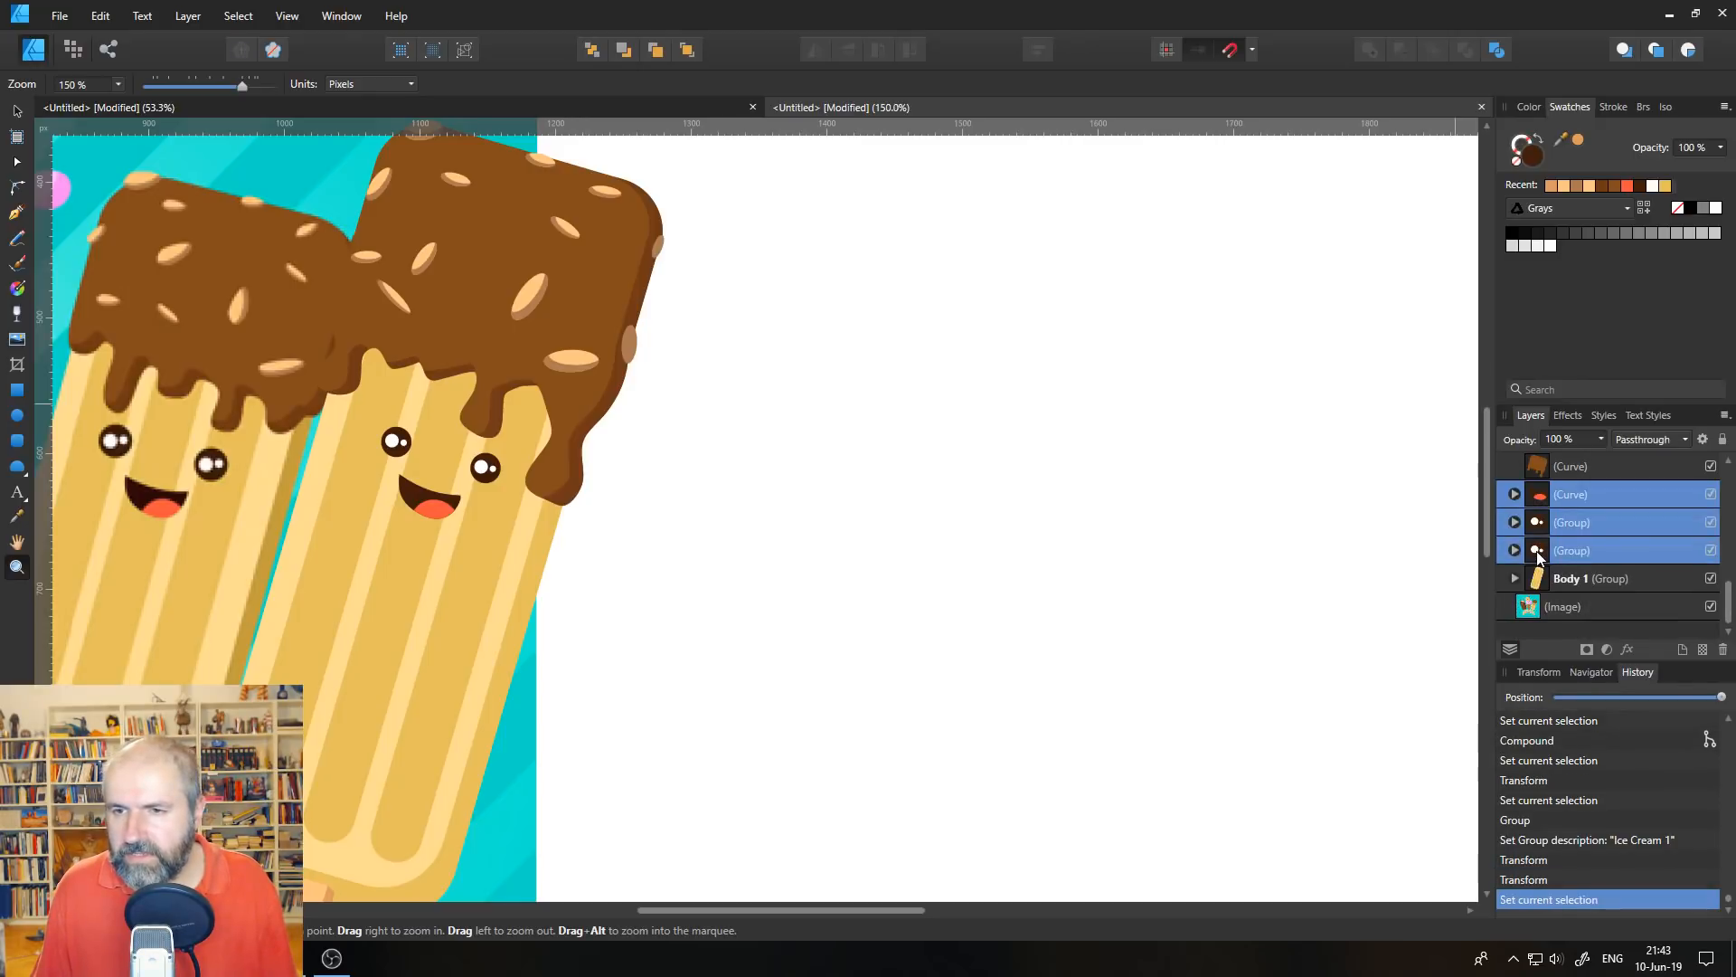
click(16, 113)
drag(424, 504, 408, 558)
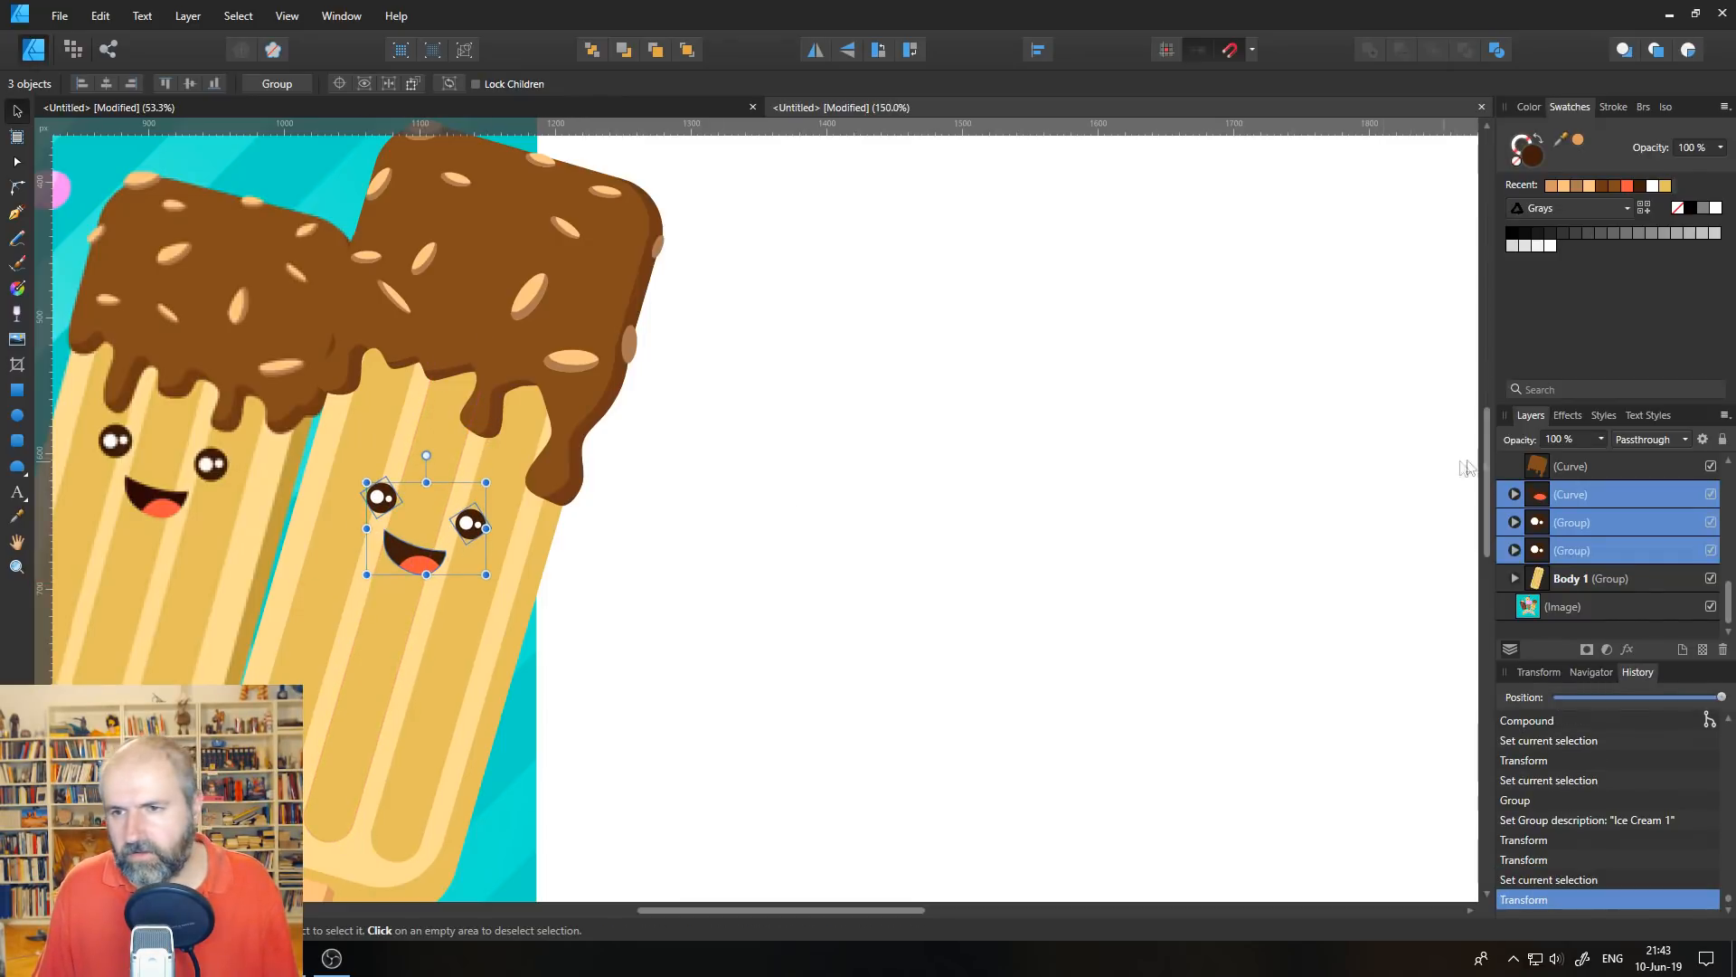
- Group the chocolate coating with its shading and all sprinkles, and name the group "Head"
click(1548, 466)
scroll(1639, 571, up, 5)
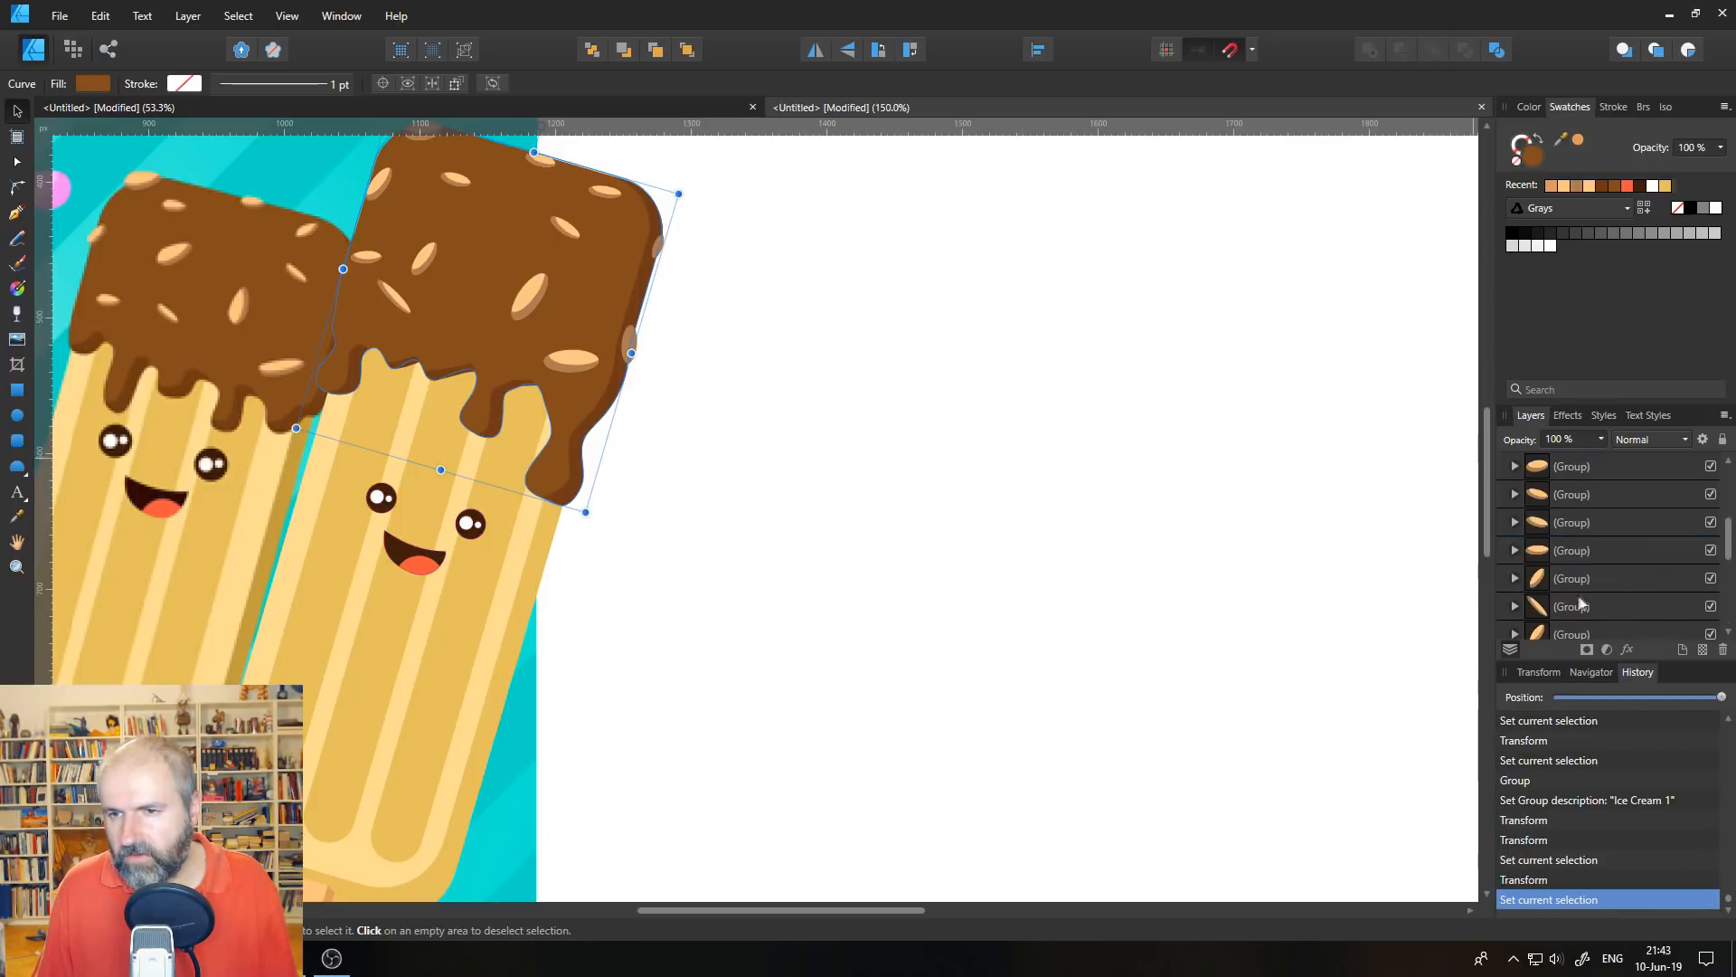
scroll(1573, 589, up, 1)
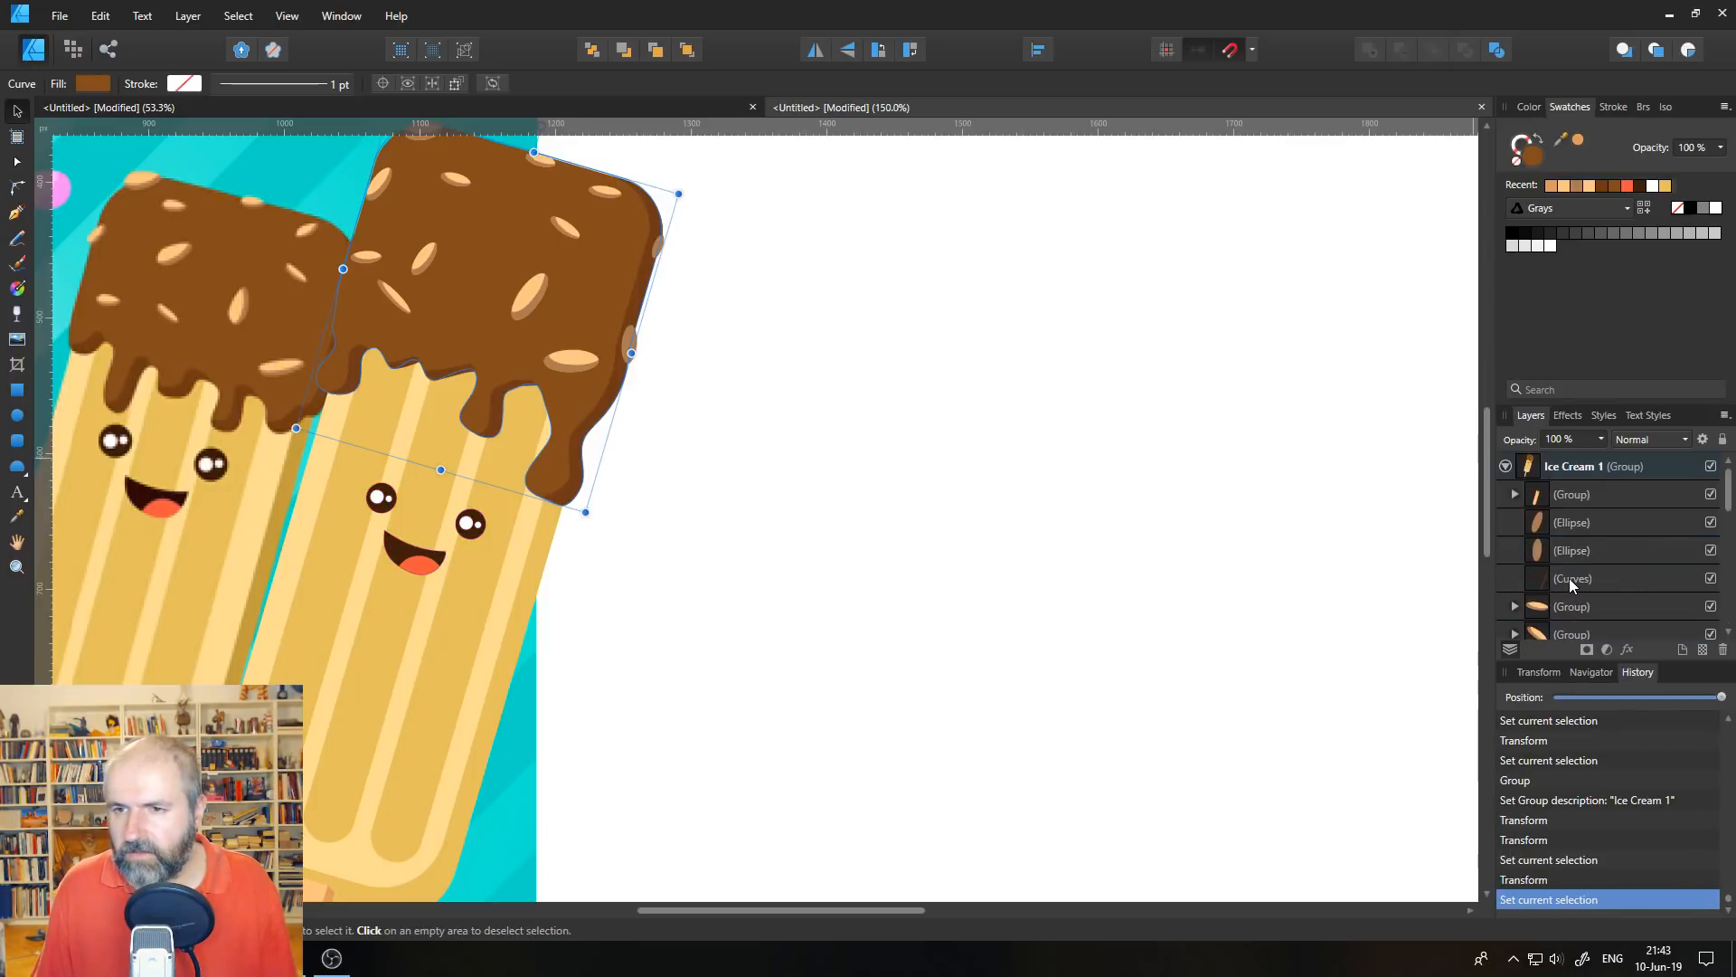
shift+click(1543, 517)
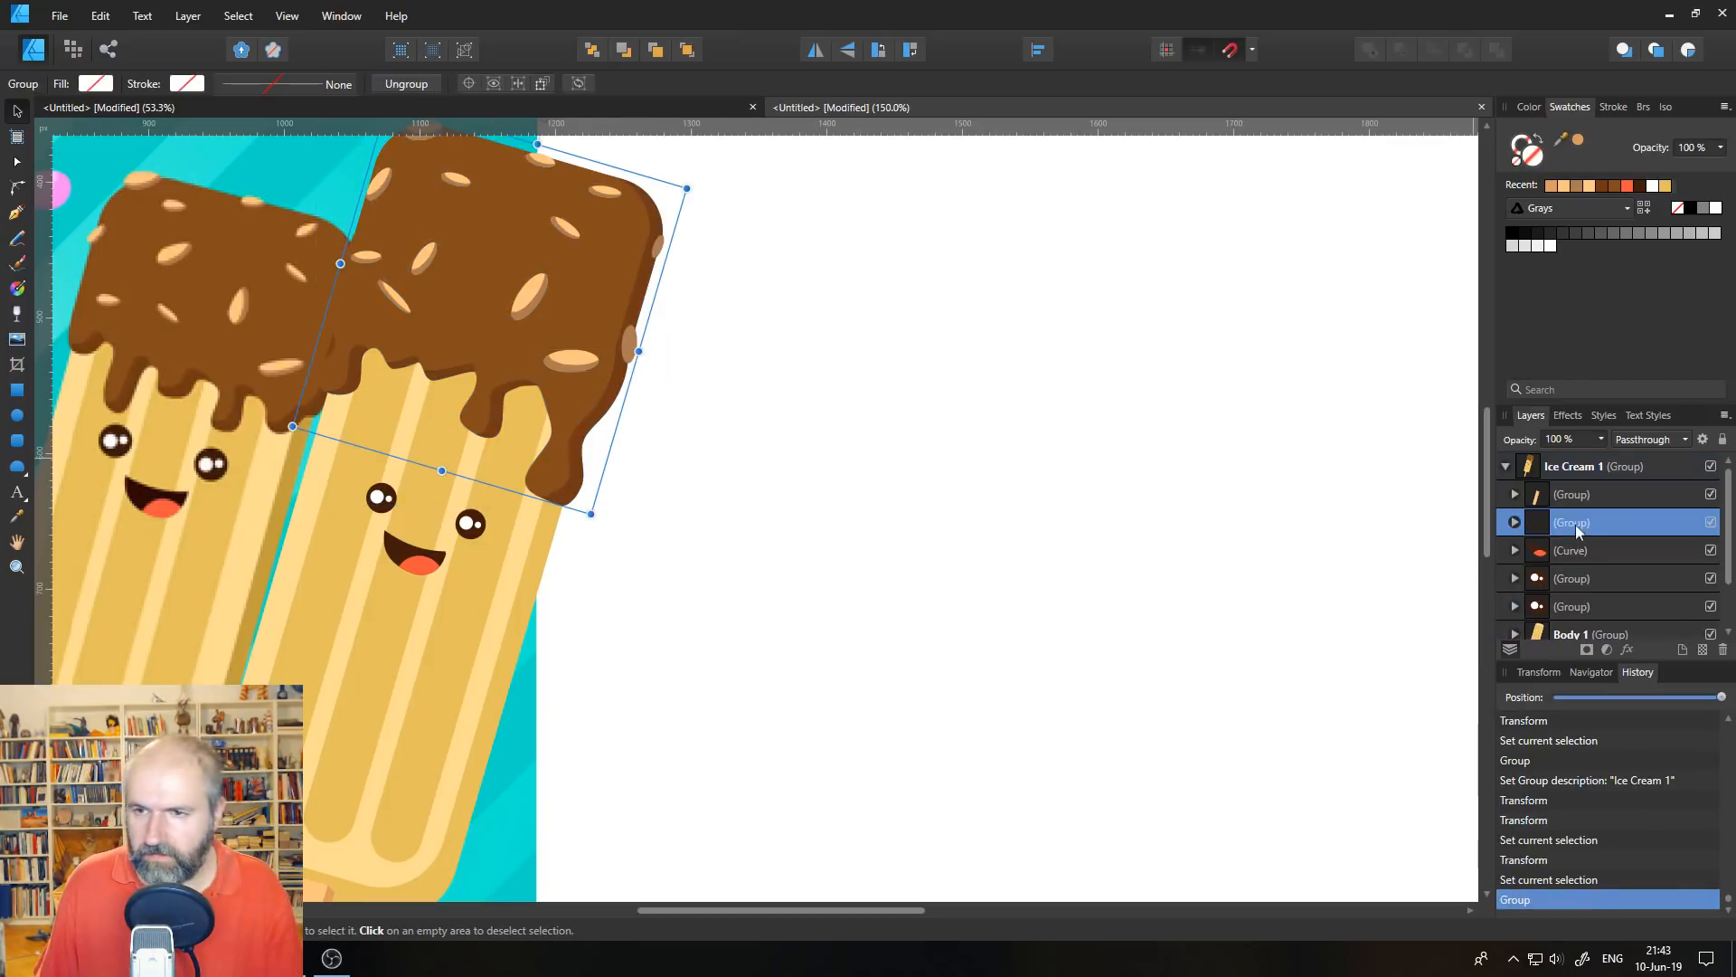
double_click(1573, 522)
text(Head)
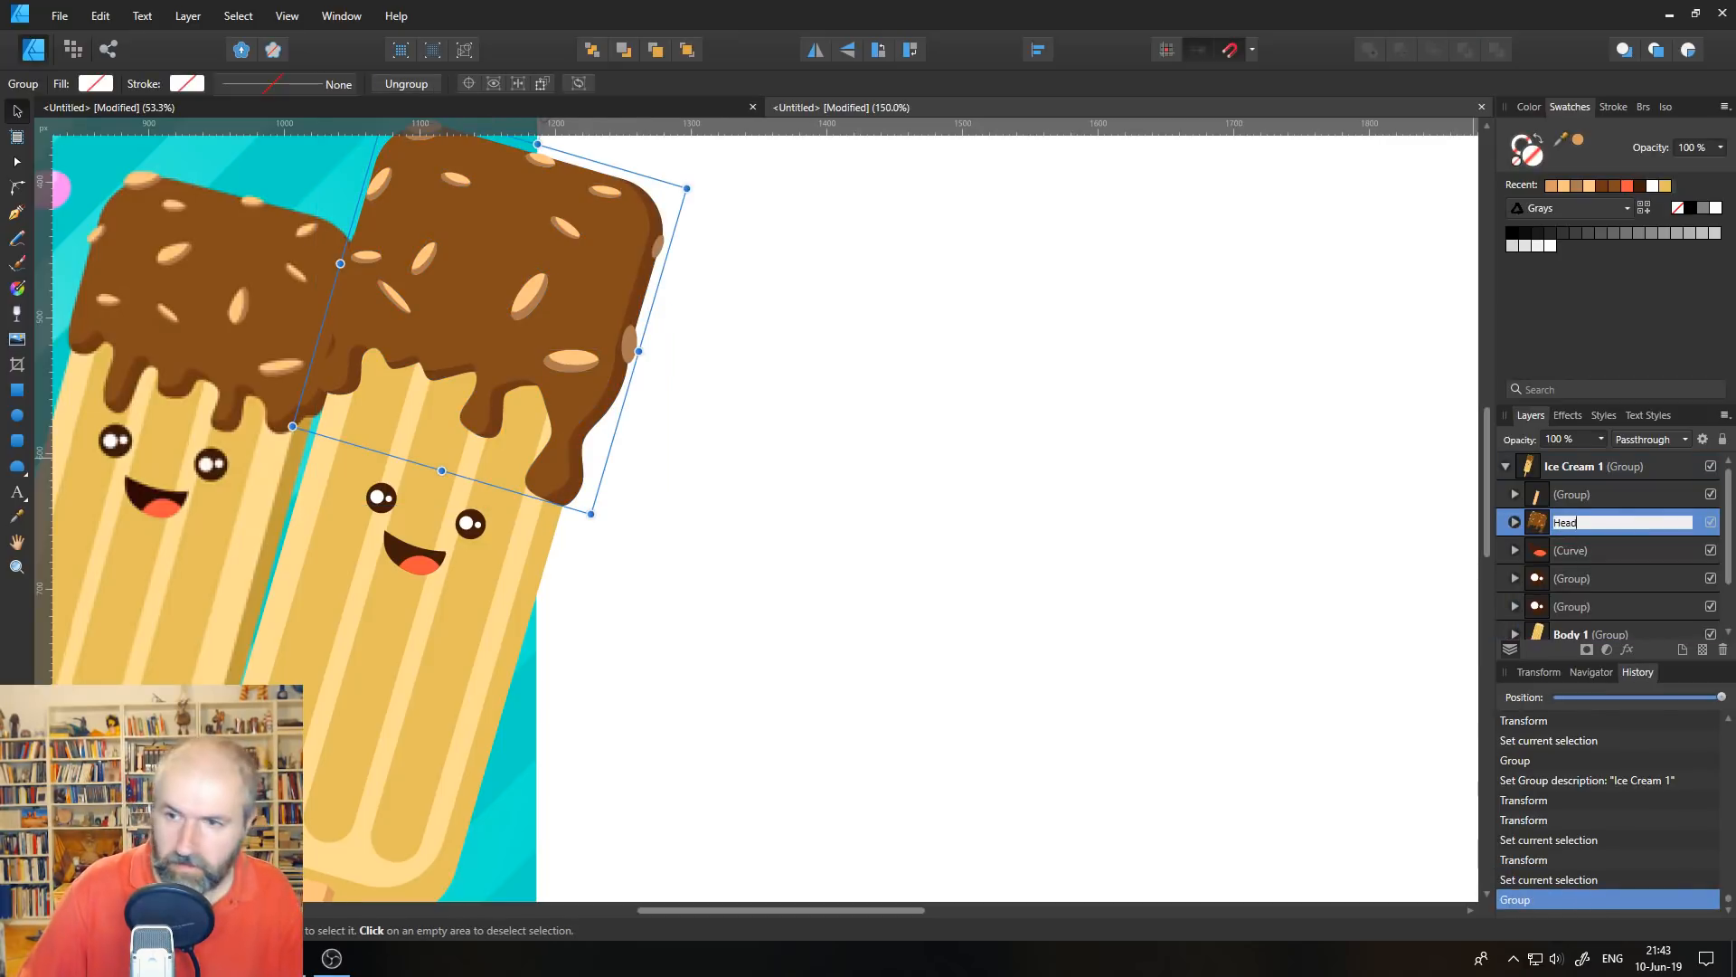
key(Return)
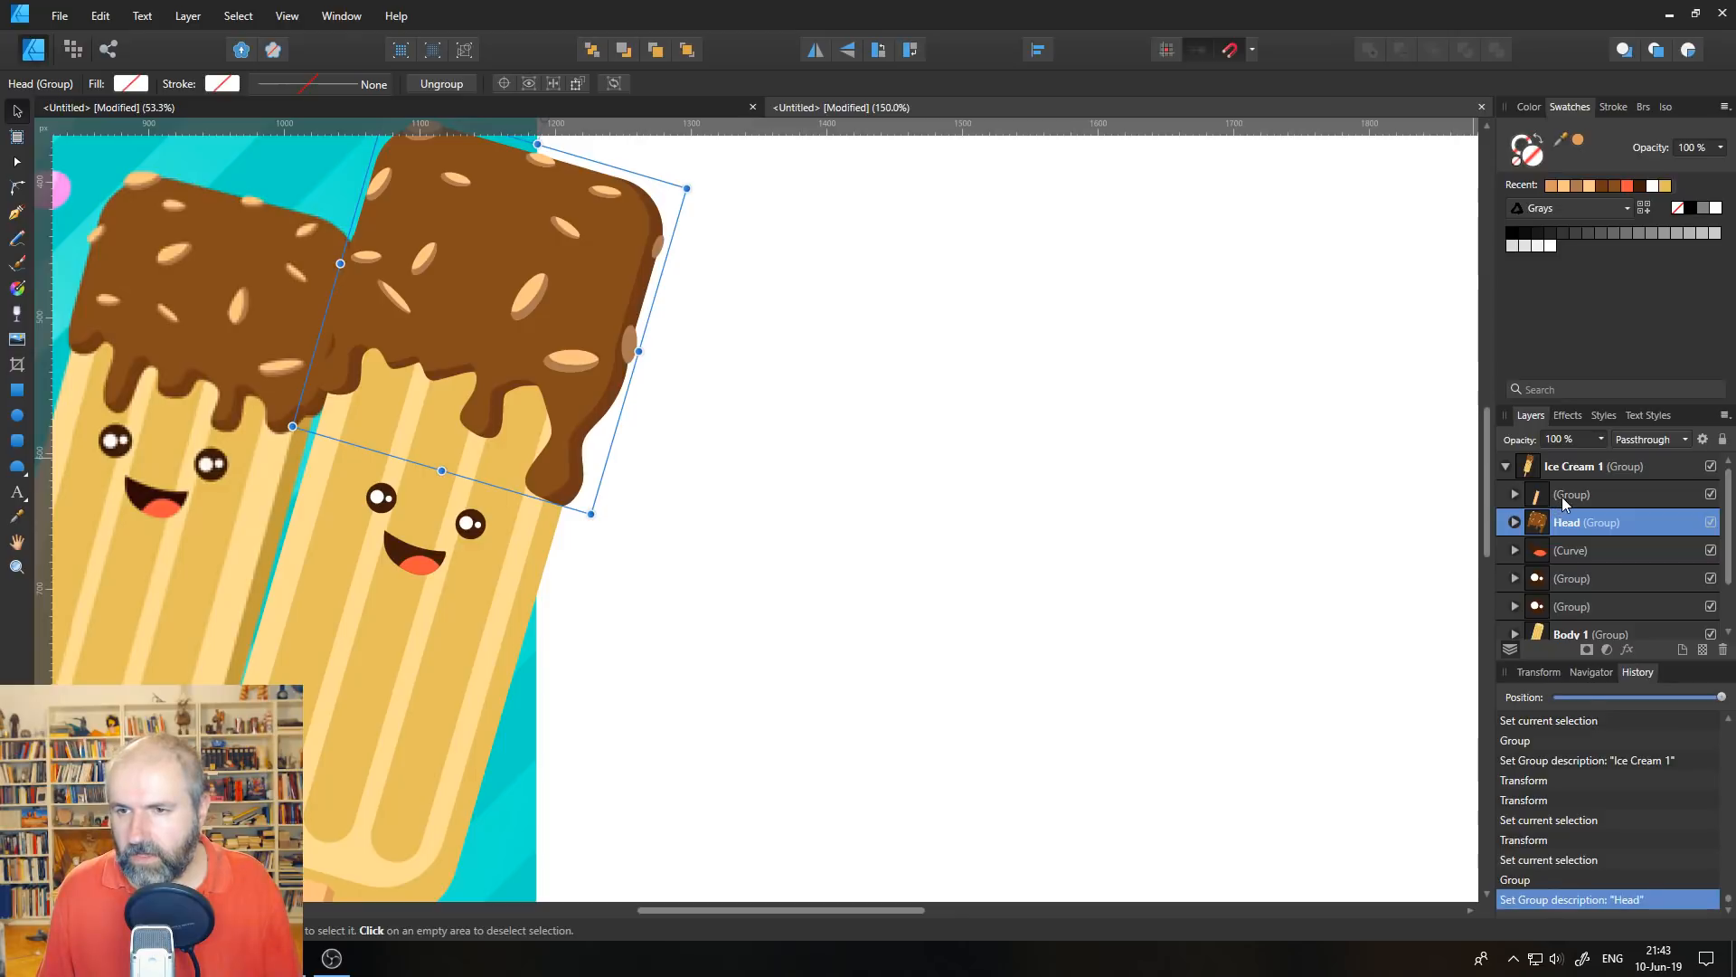
- Rename the stick's group inside Ice Cream 1 as "Stick"
click(1561, 496)
double_click(1566, 492)
text(Stick)
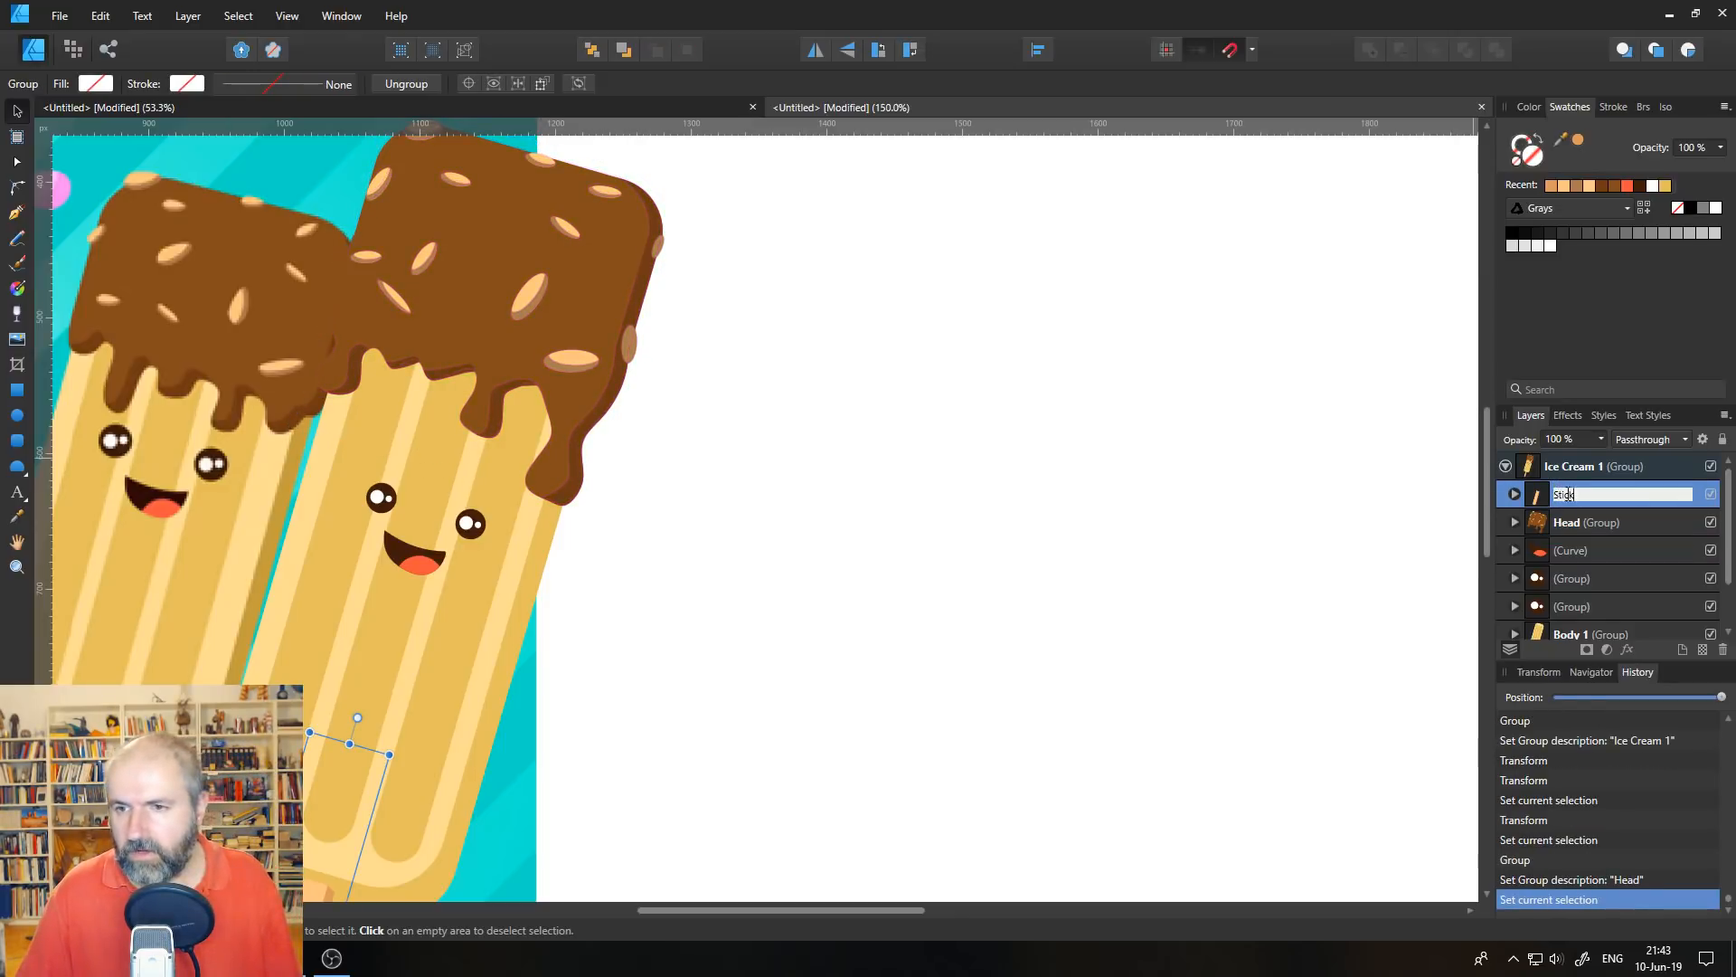
key(Return)
- Move the Head group down along the tilted body so the chocolate drips sit closer to the face
click(1540, 528)
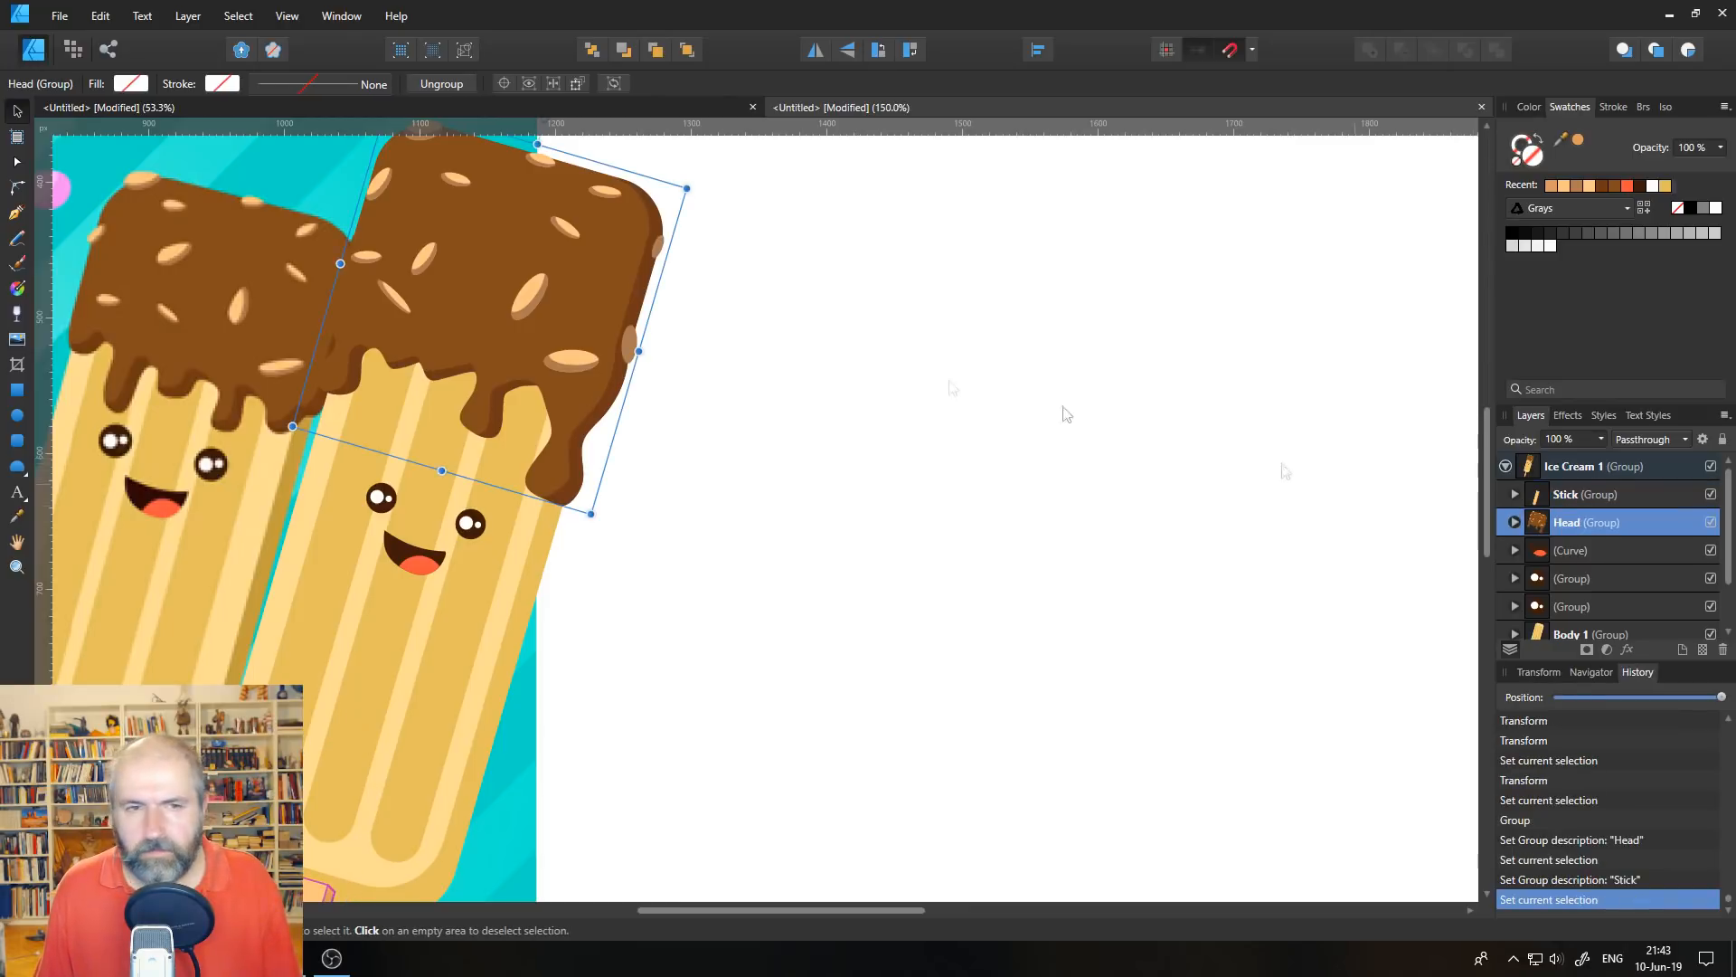
drag(551, 317, 531, 382)
drag(667, 256, 645, 271)
drag(546, 338, 545, 348)
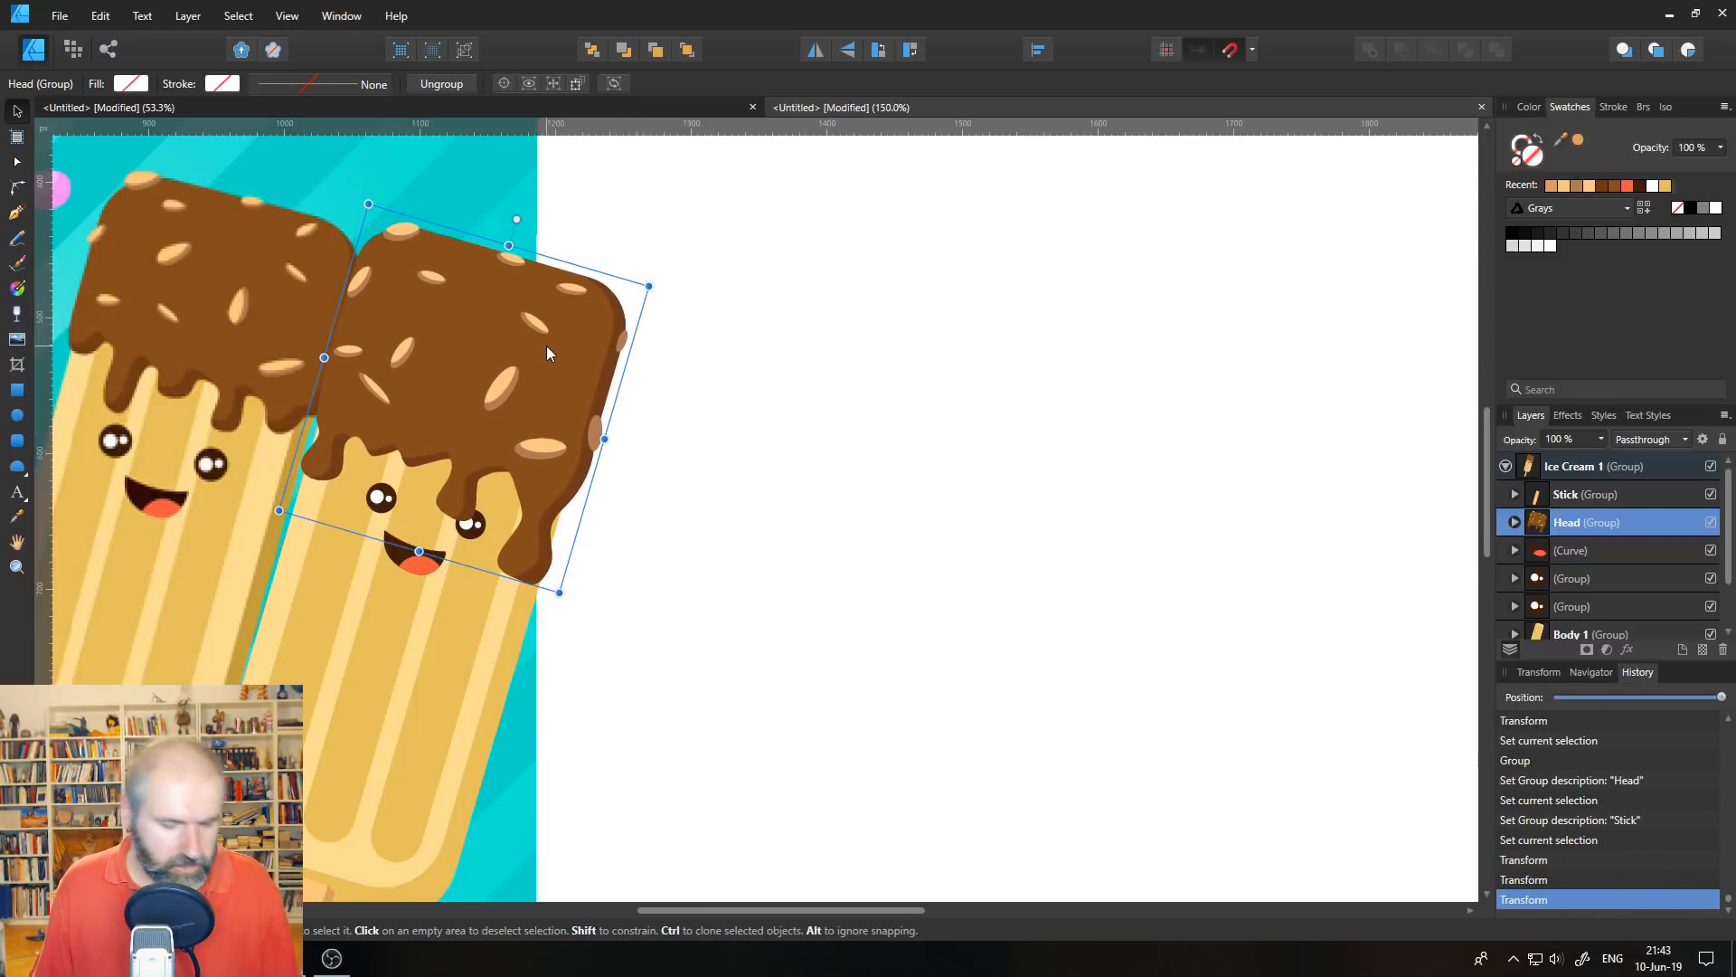
key(ctrl+z)
drag(543, 335, 549, 346)
key(ctrl+z)
key(ctrl+z)
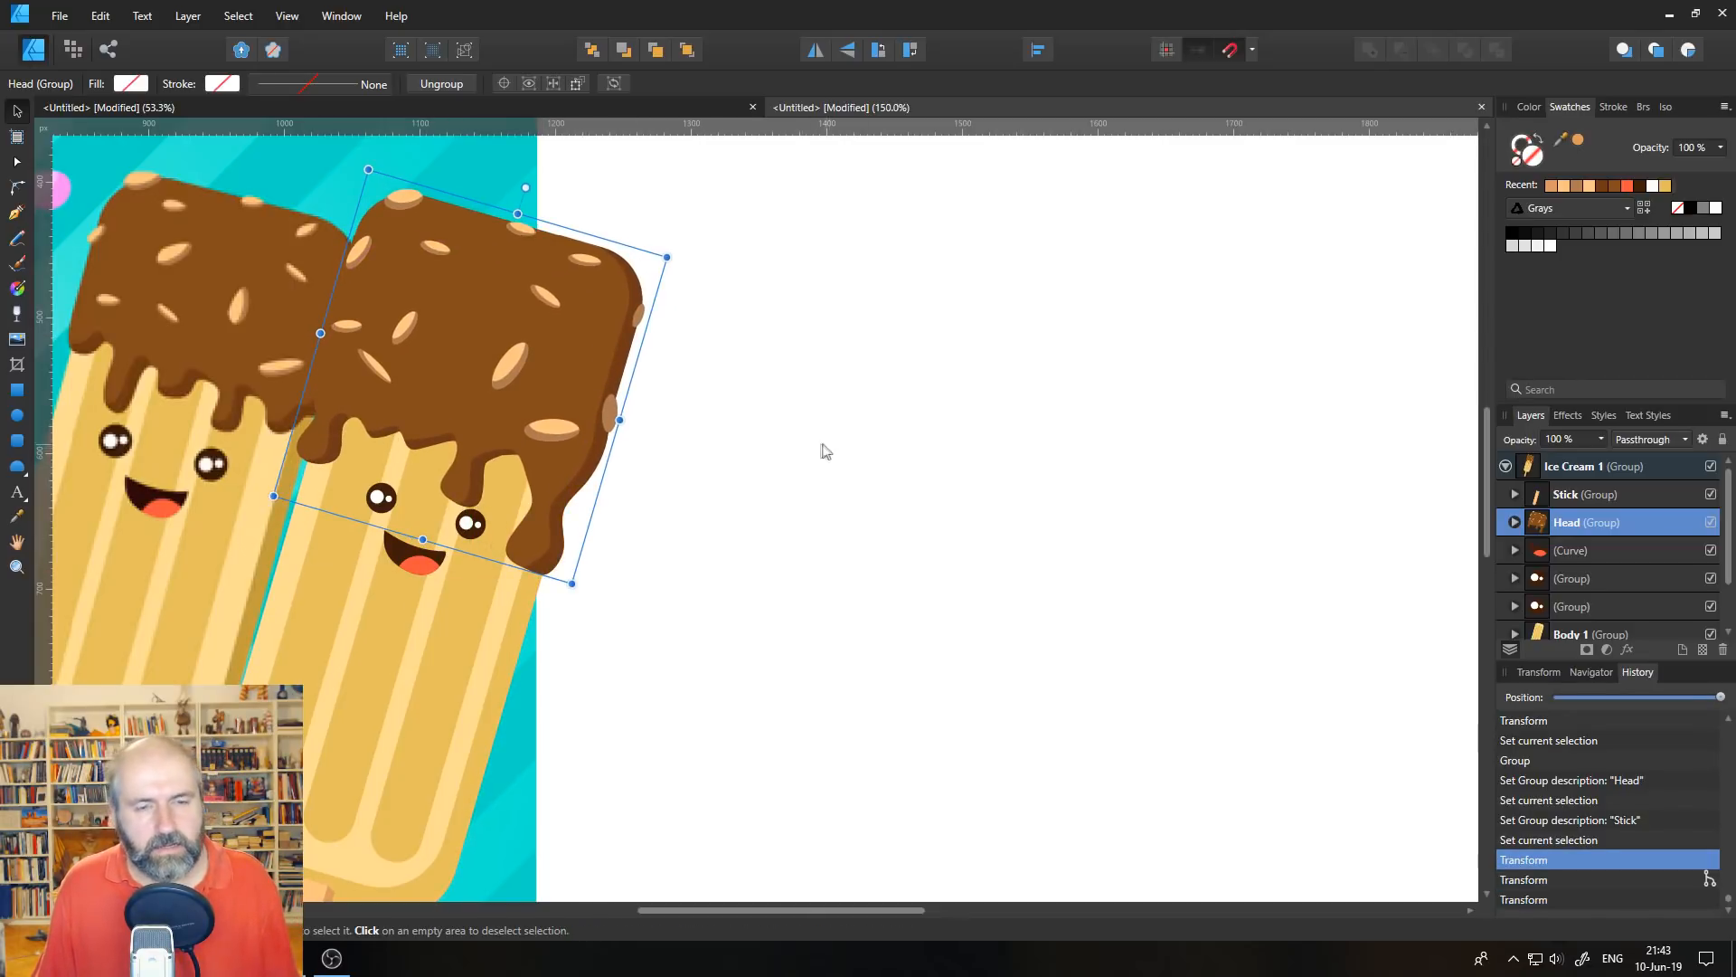
- Move the whole Ice Cream 1 group off the reference image onto the blank white area beside it
click(1532, 470)
click(1506, 465)
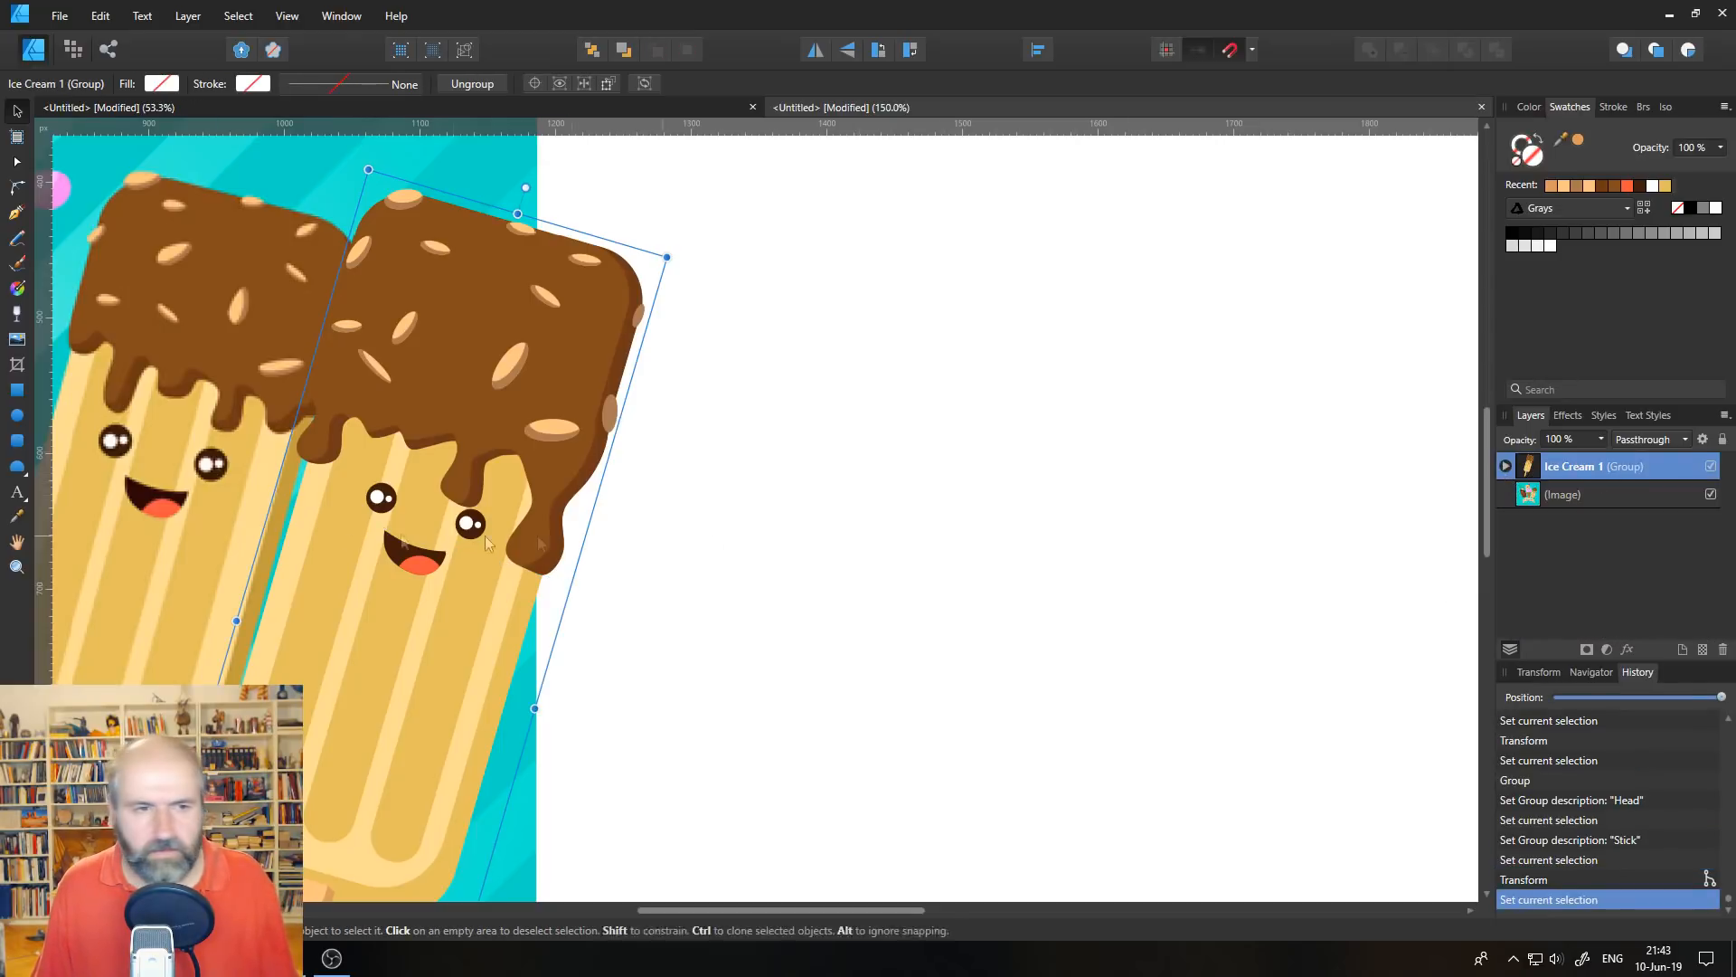
click(15, 568)
alt+click(216, 527)
alt+click(215, 528)
alt+click(214, 527)
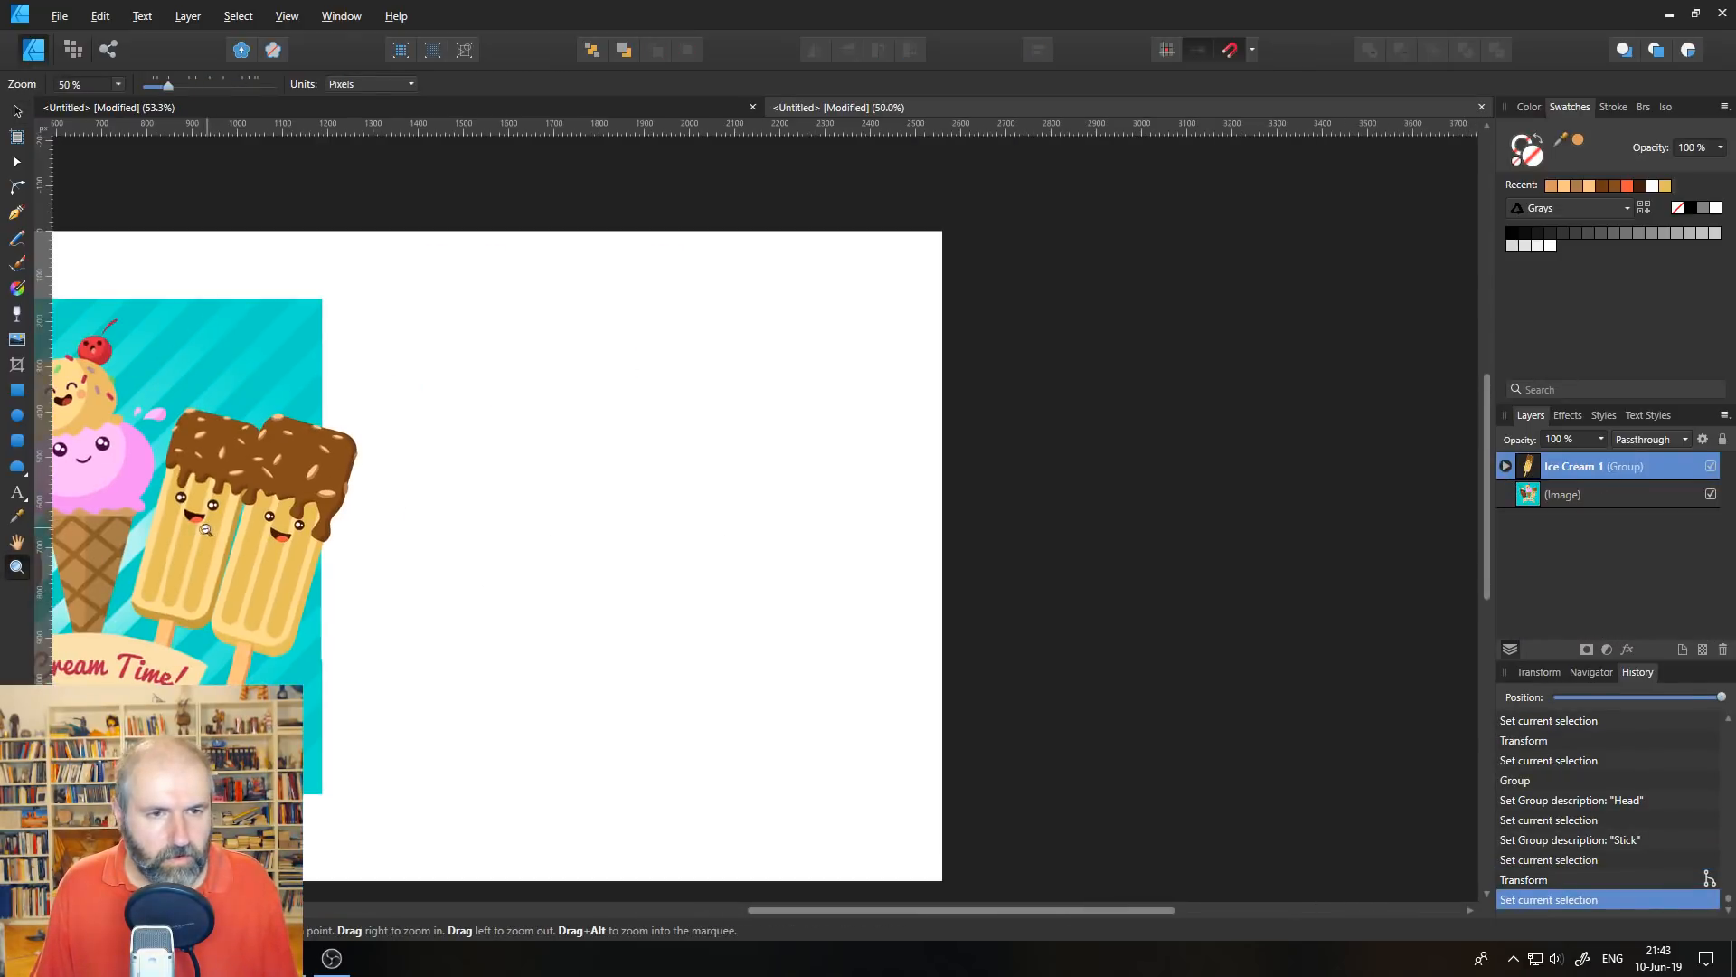
click(16, 111)
drag(251, 529, 545, 546)
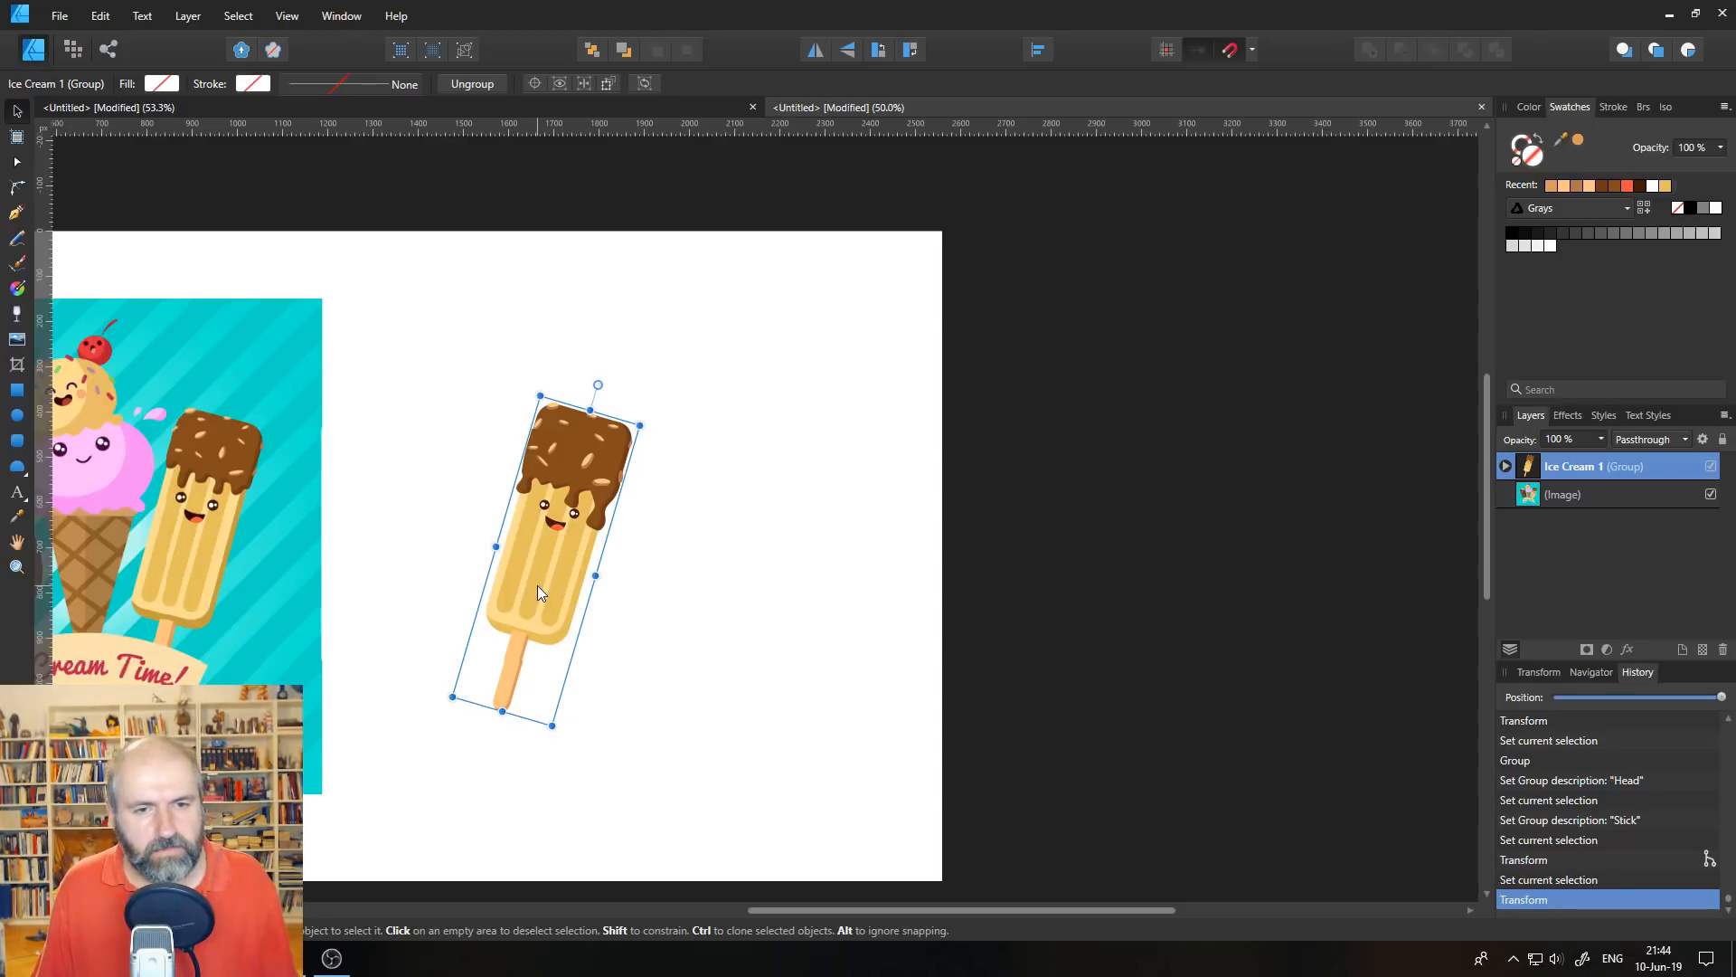
- Examine the finished popsicle and its stick up close and compare it with the reference image
key(z)
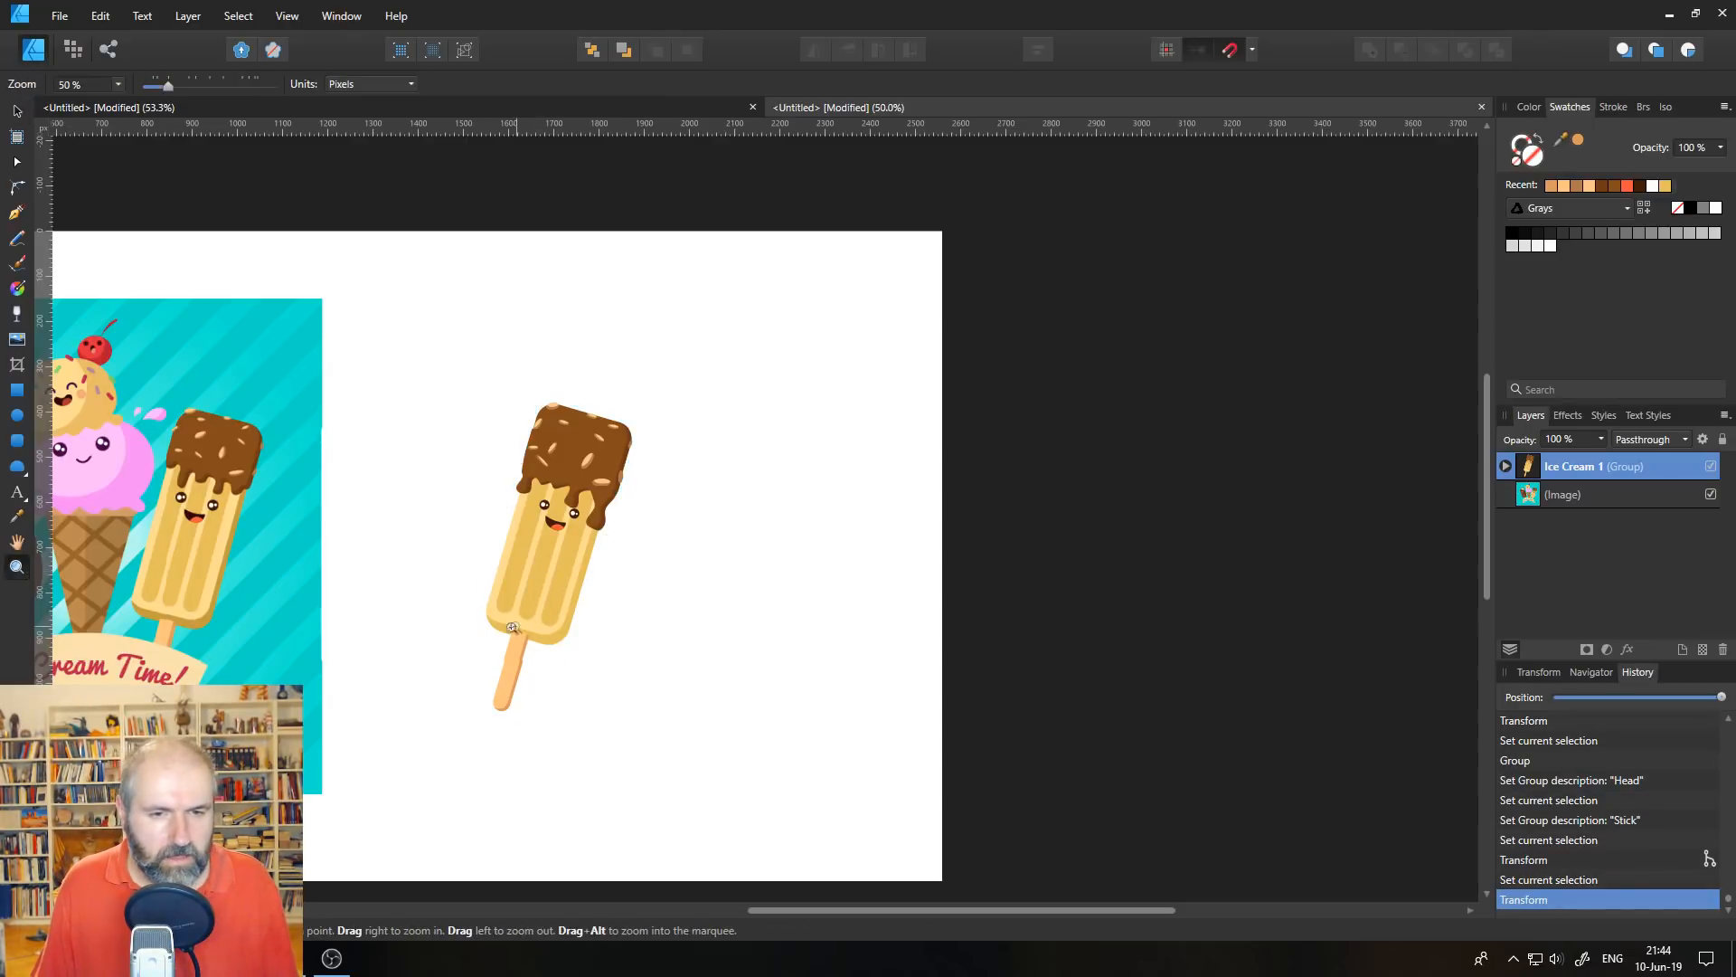
click(517, 672)
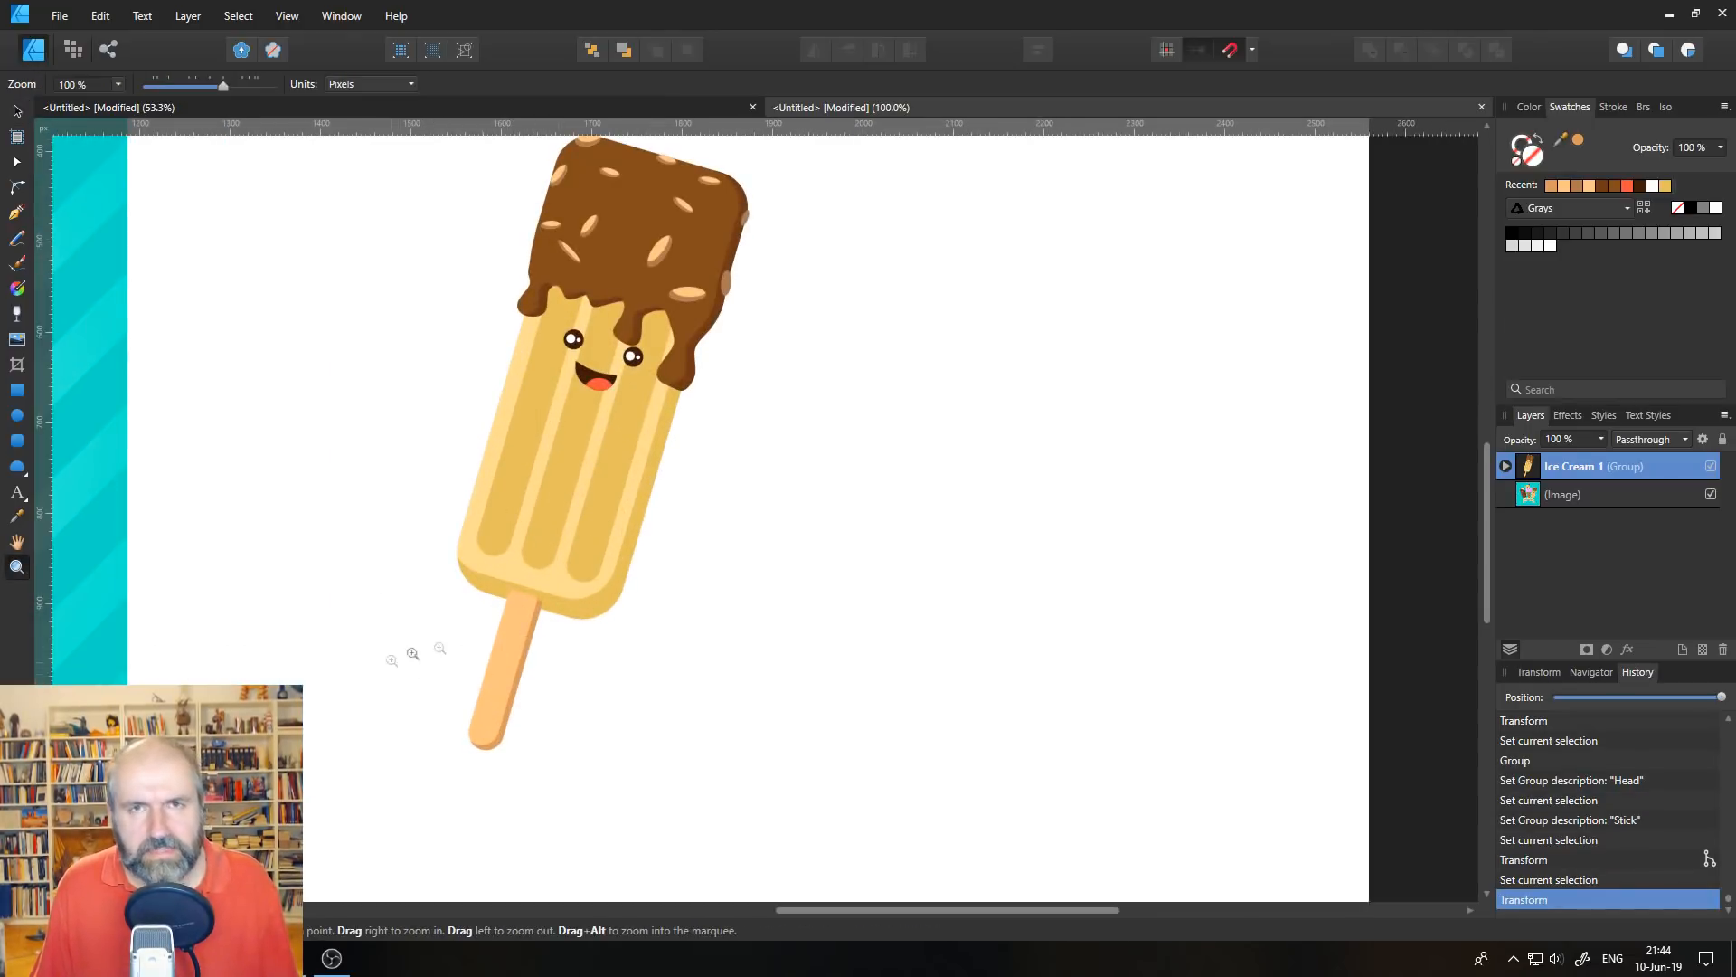
alt+click(511, 654)
alt+click(551, 649)
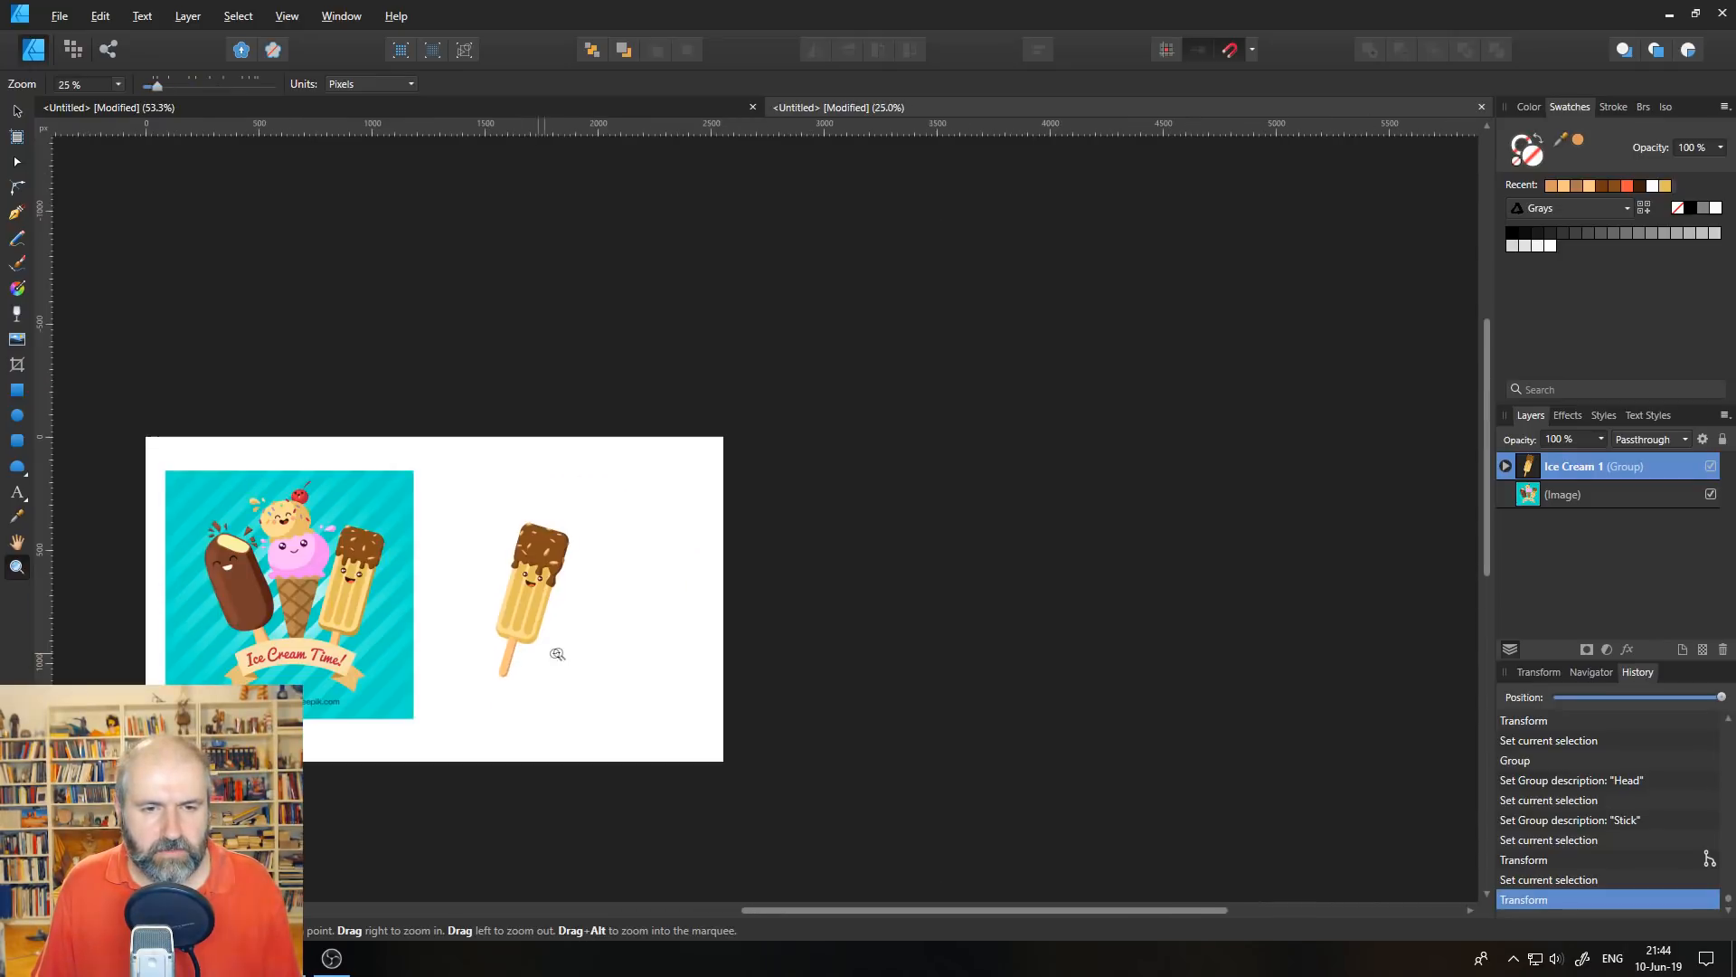
click(514, 620)
click(515, 621)
drag(453, 538, 980, 555)
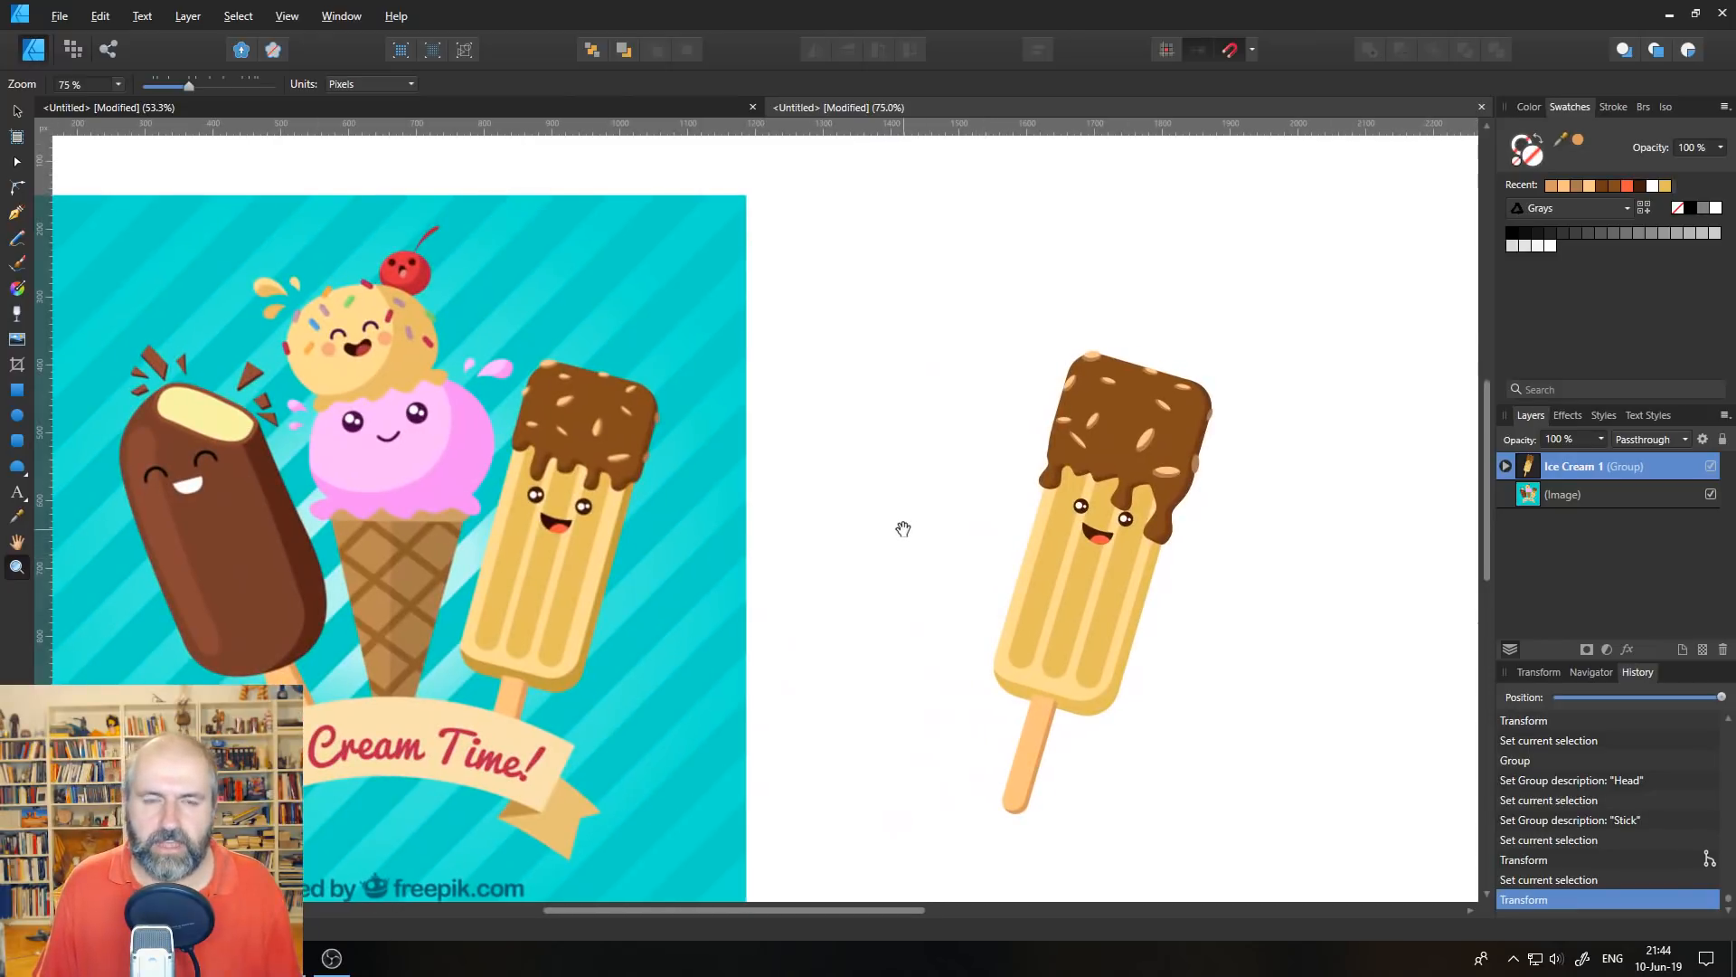